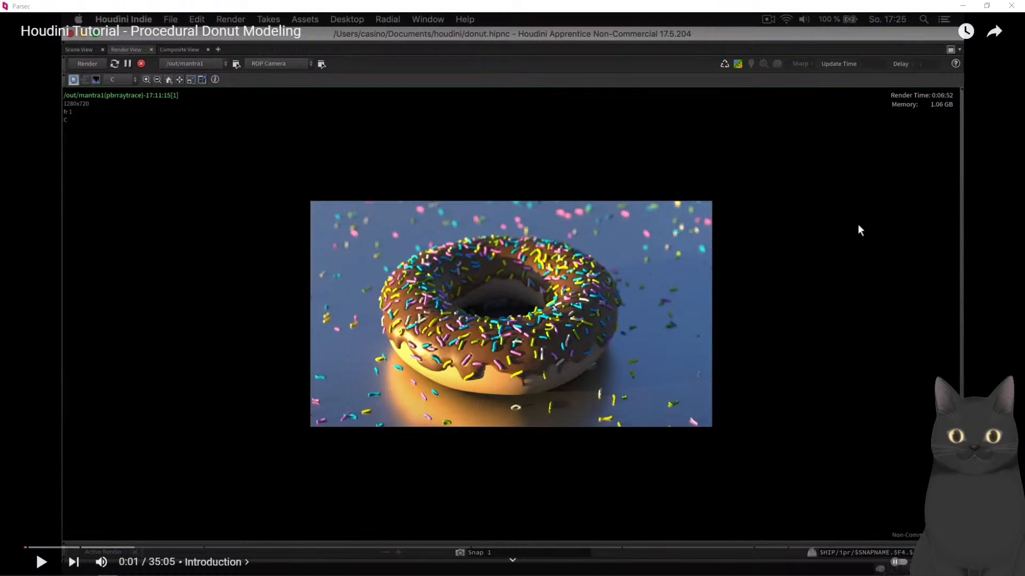
Play the opening of the Procedural Donut Modeling tutorial video and pause it in the Body chapter
key(space)
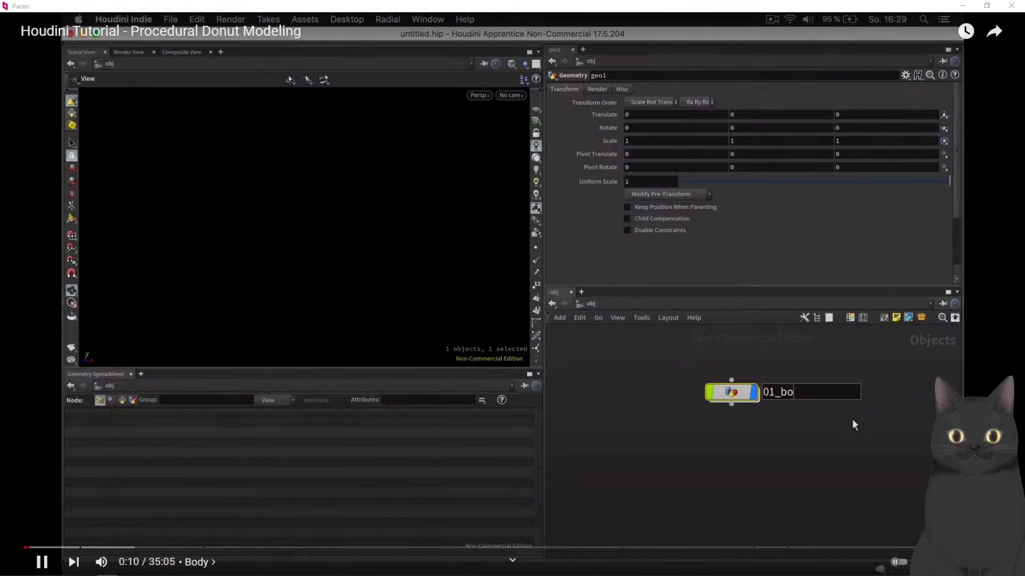
key(space)
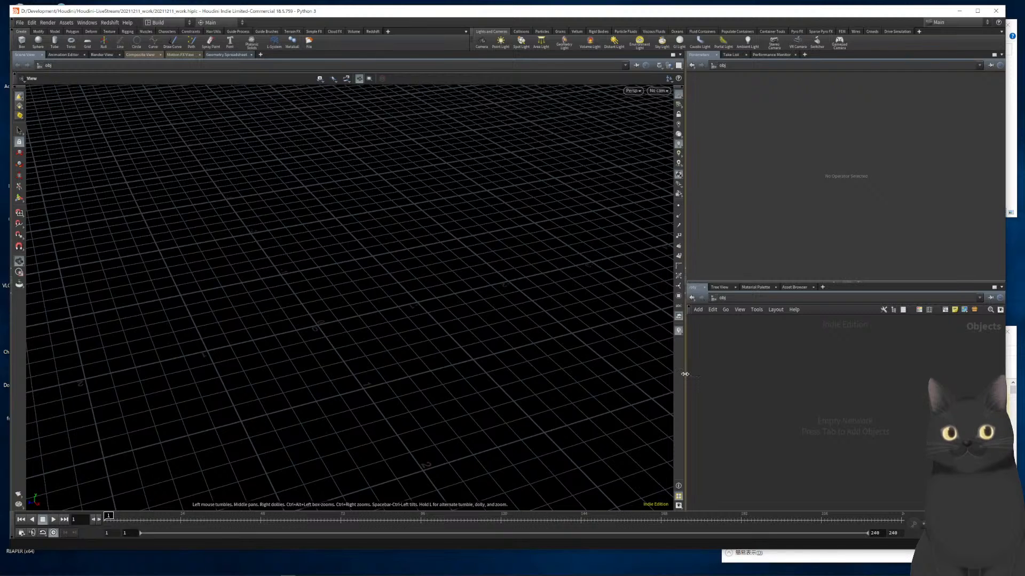
Switch to Houdini, enlarge the network editor pane, and add a Geometry object to the object network
drag(685, 374, 487, 372)
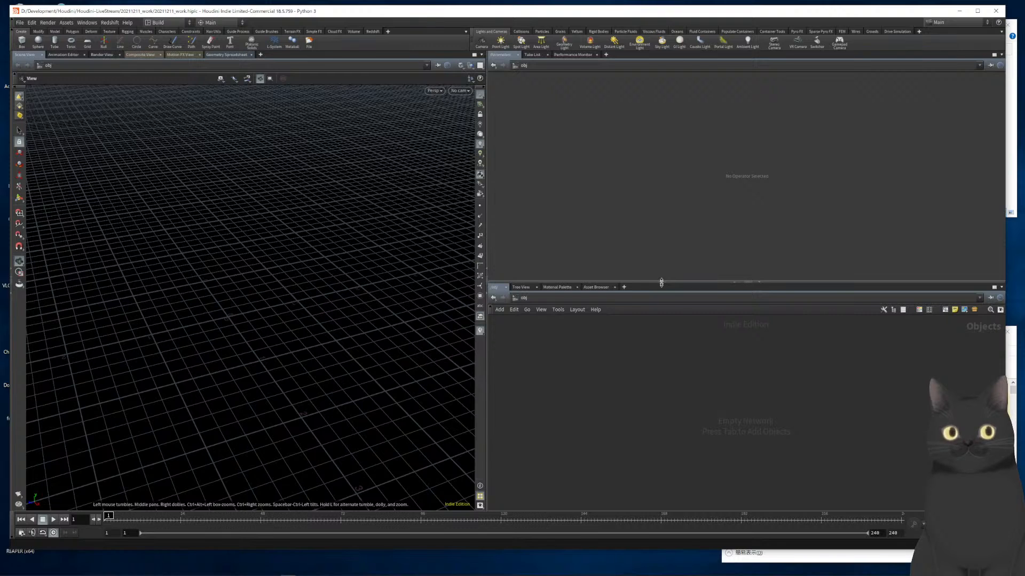
drag(663, 282, 663, 207)
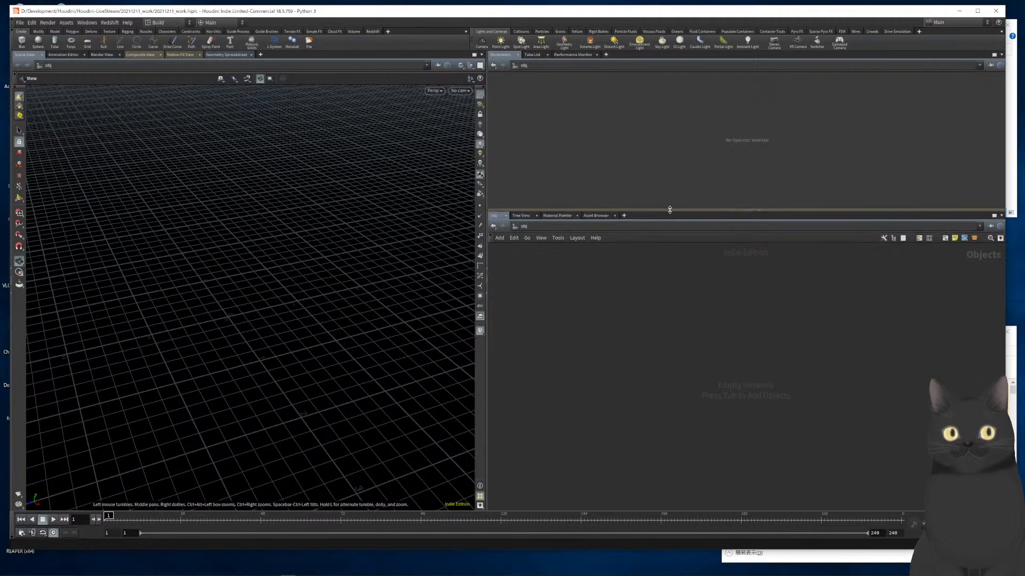
key(Tab)
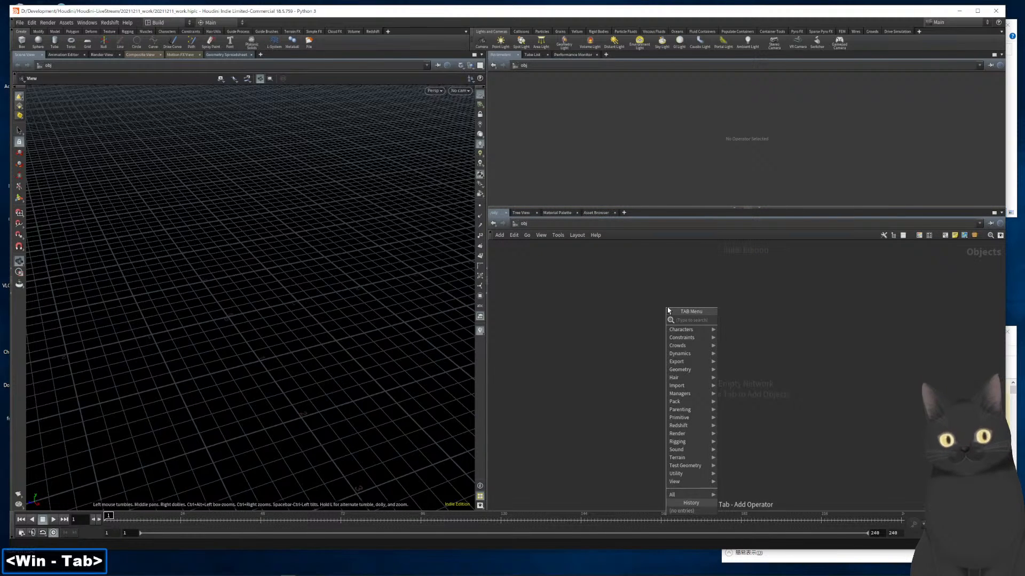
text(geom)
key(Return)
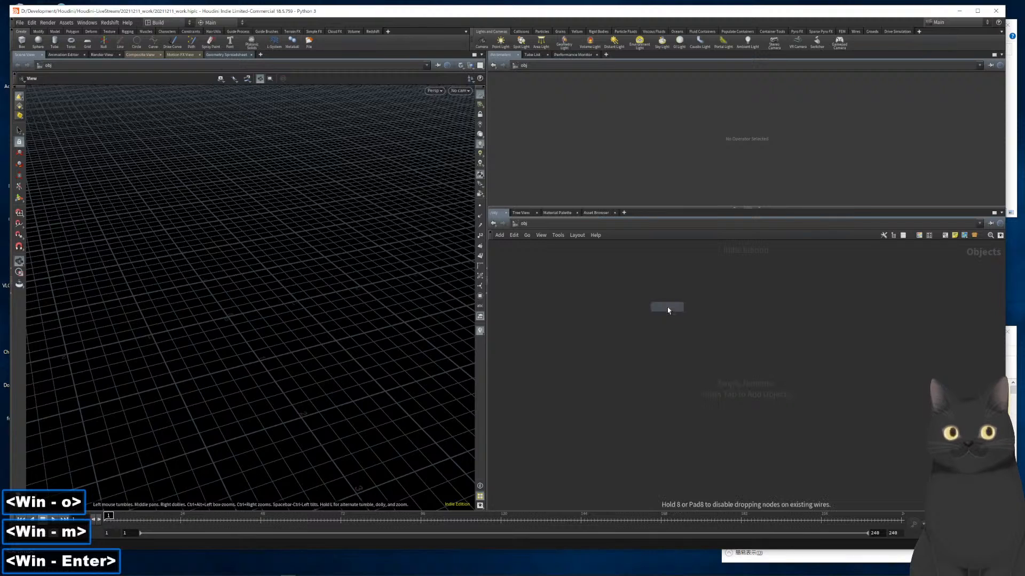
click(667, 309)
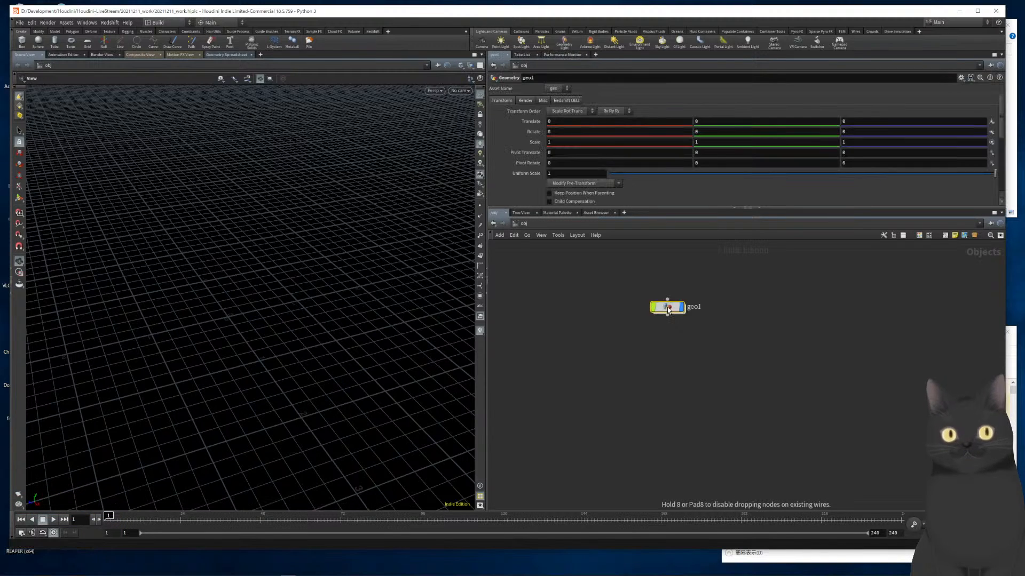
Rename the new Geometry object to 01_body
key(F2)
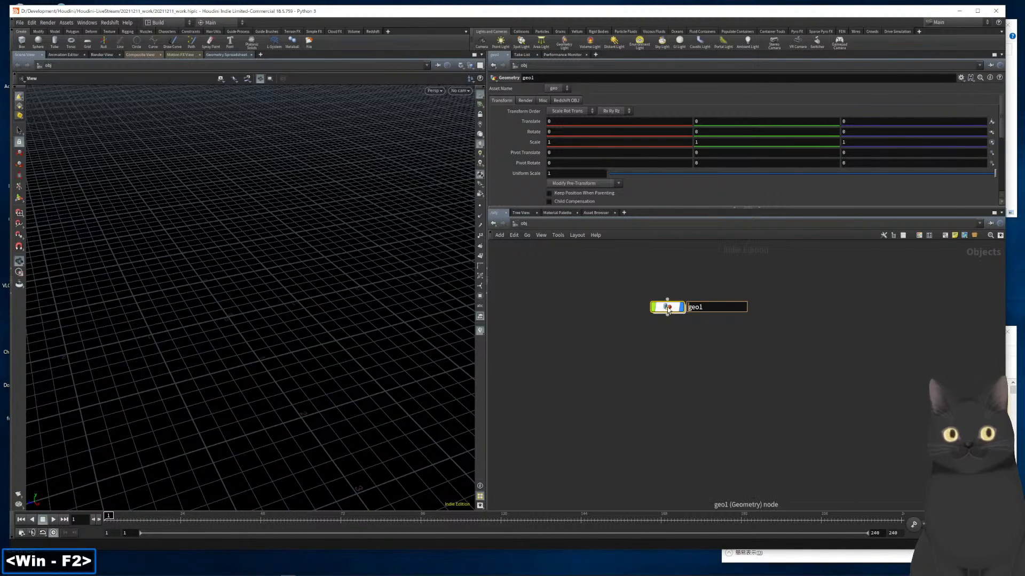
text(WOP)
key(BackSpace)
key(BackSpace)
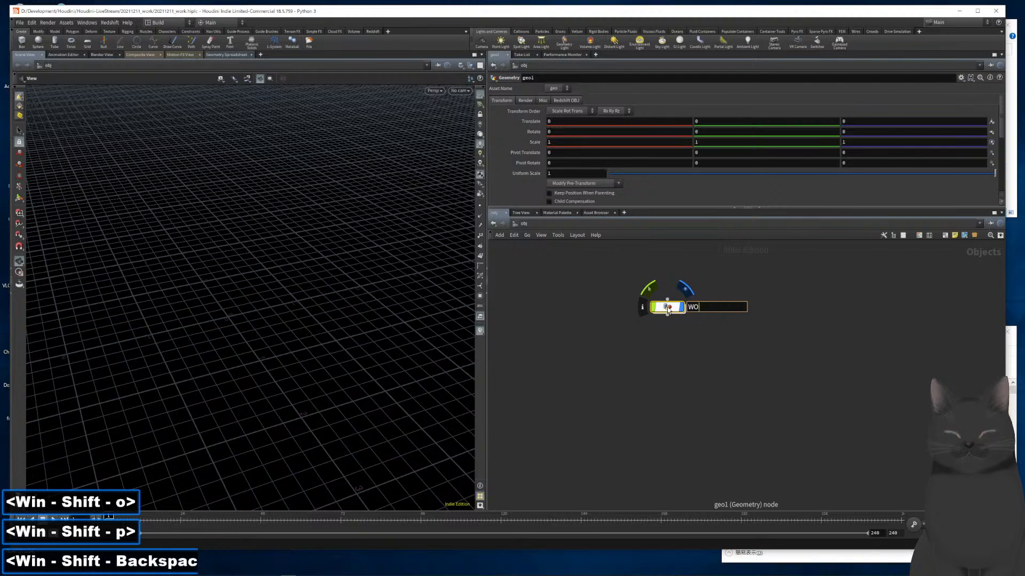
key(BackSpace)
text(01_)
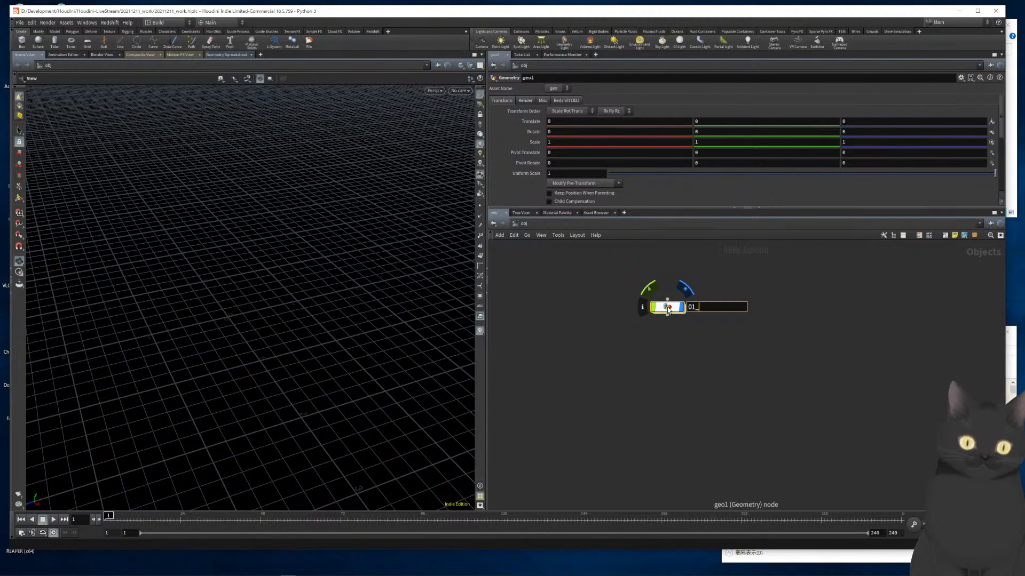
key(super+shift)
text(body)
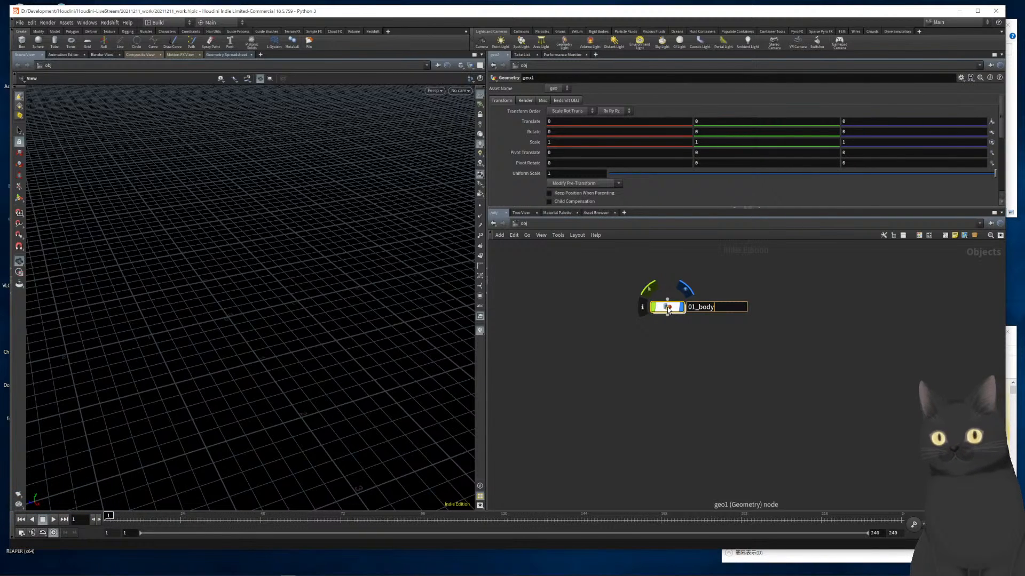
click(644, 354)
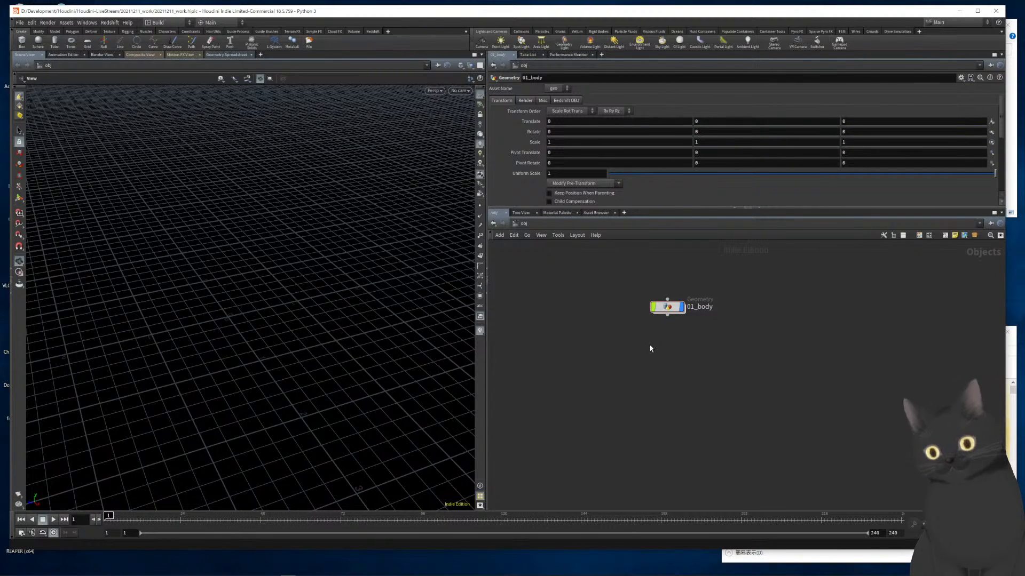
Enter the 01_body object's network and add a Torus node
mouse_move(660, 305)
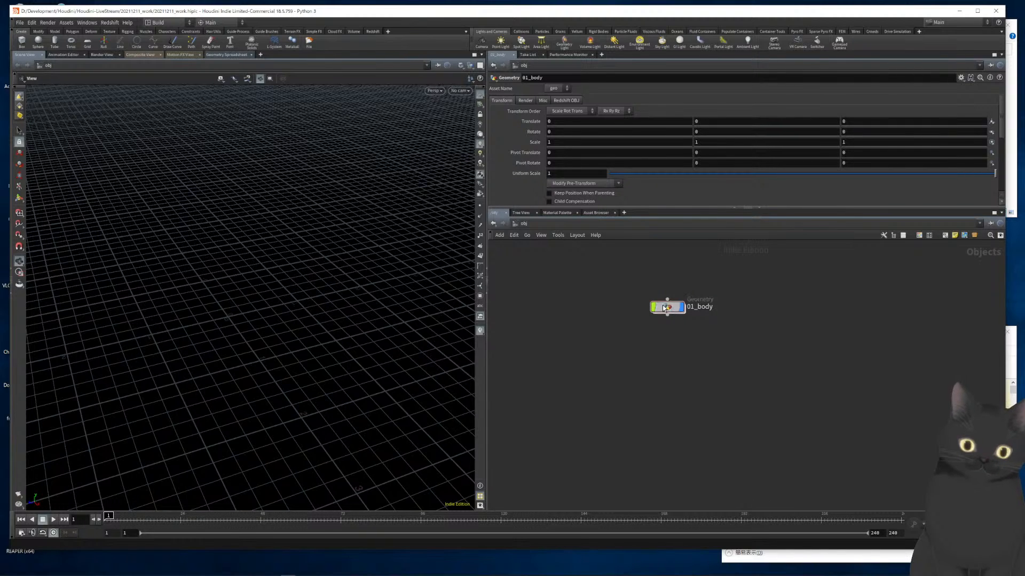
double_click(663, 308)
key(Tab)
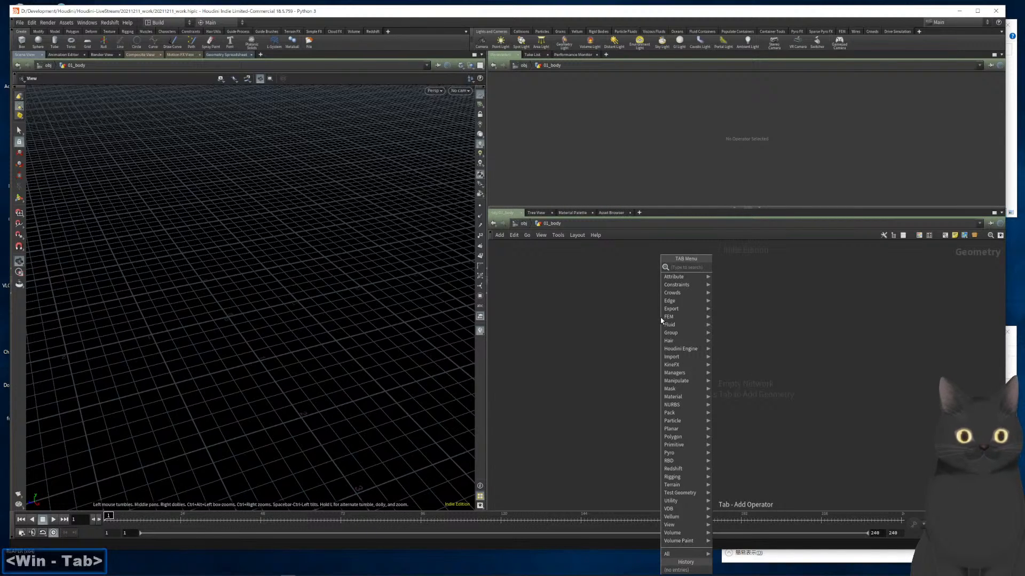
text(tor)
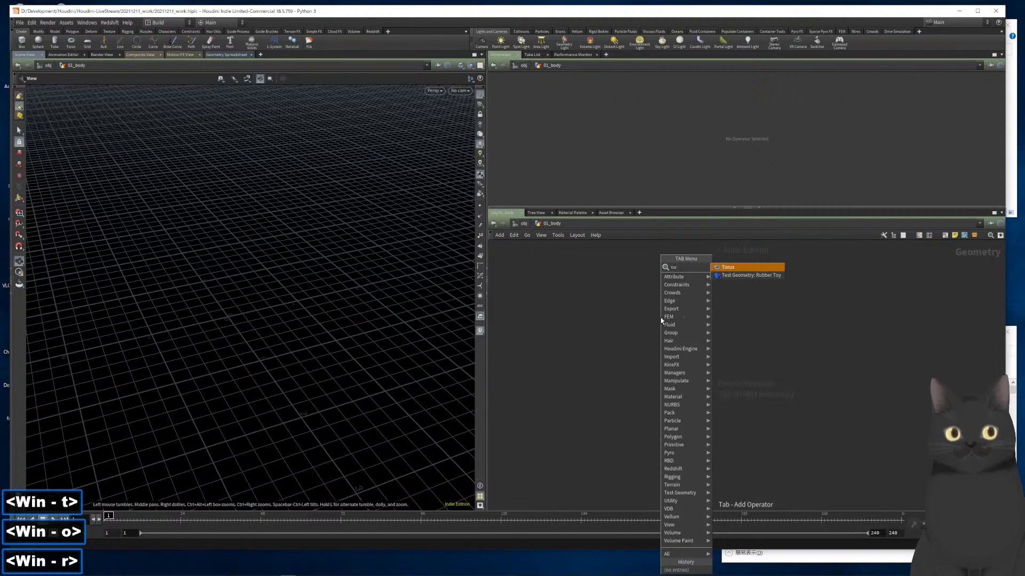
key(Return)
key(Return)
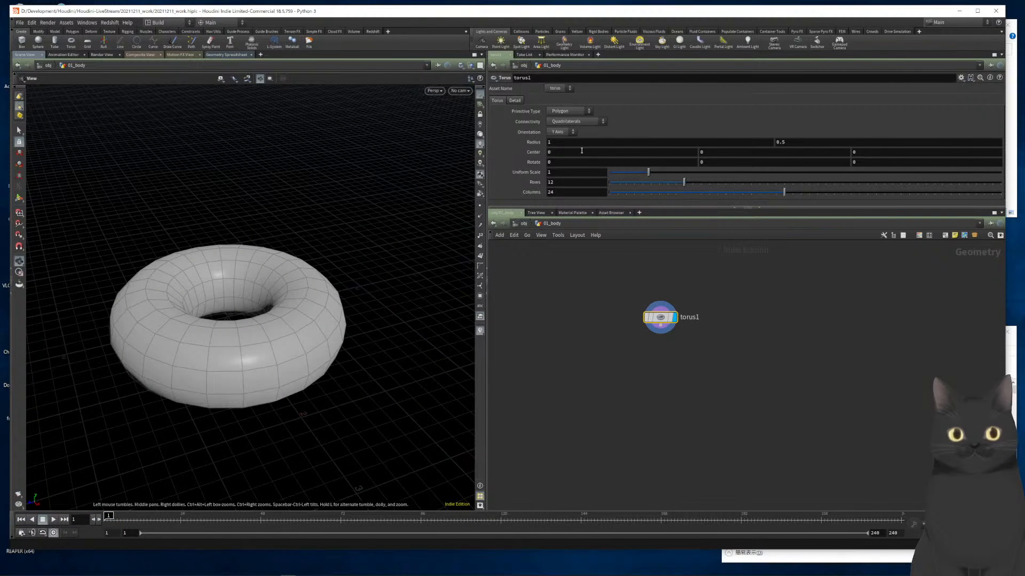
Set the torus's second radius value to 0.4
click(826, 144)
key(BackSpace)
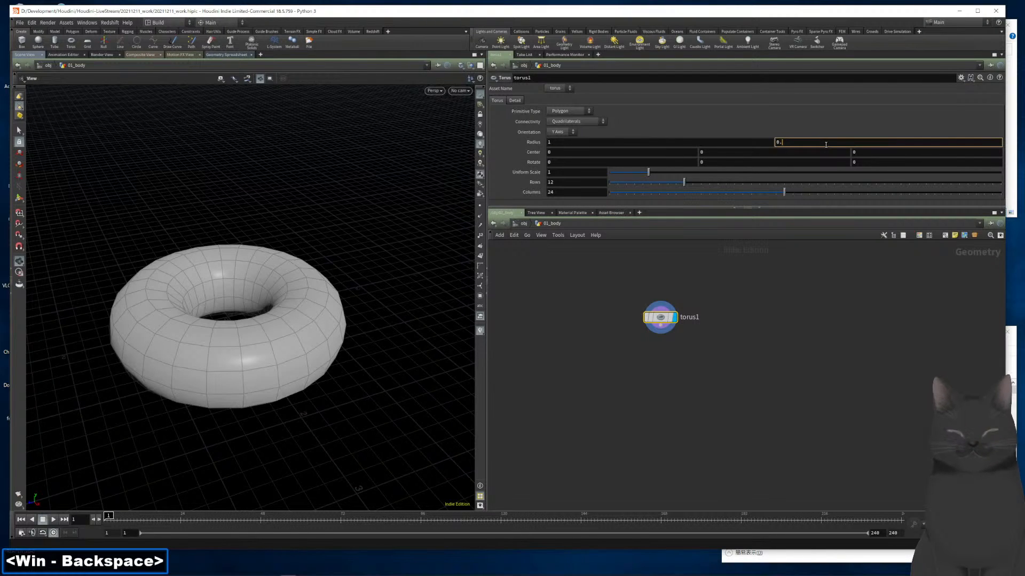
text(4)
key(Return)
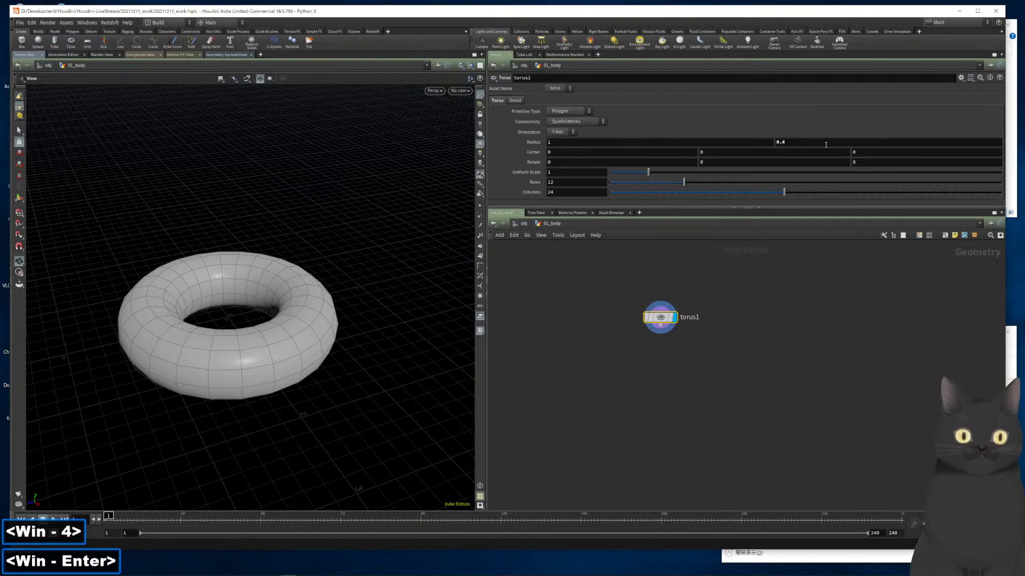
Increase the torus's mesh resolution to 100 columns and 27 rows
double_click(562, 194)
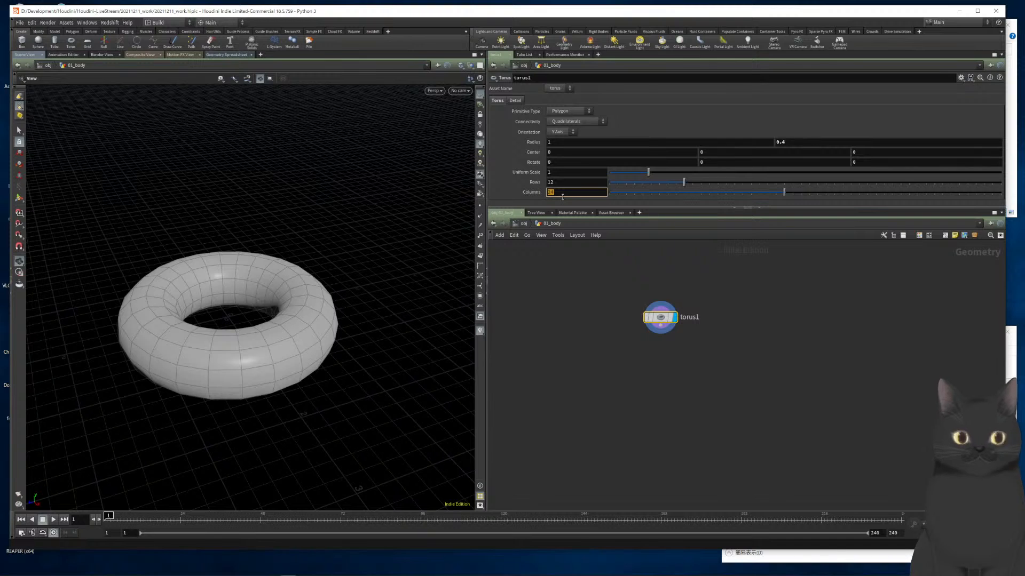
text(38)
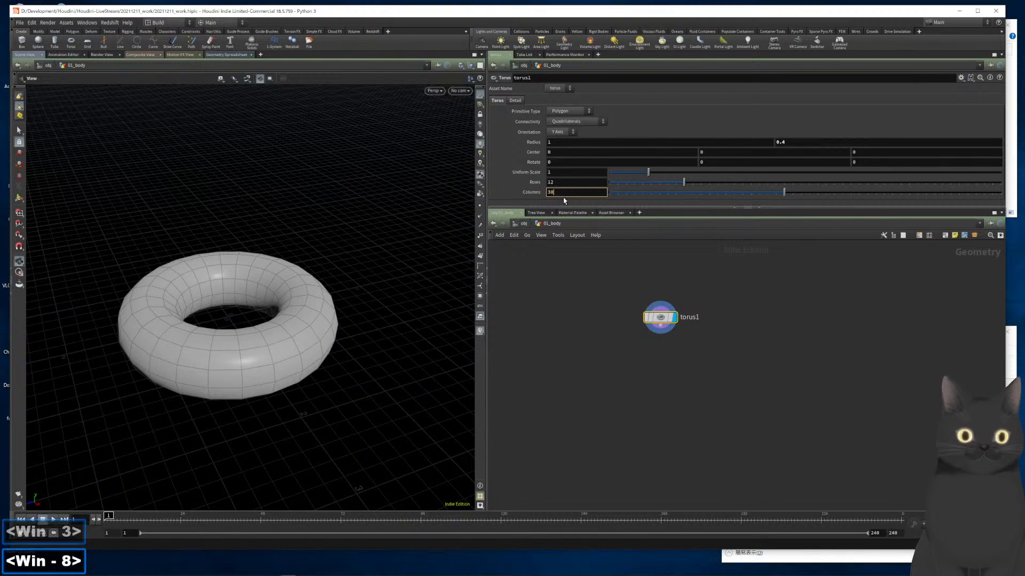
key(shift+Left)
key(shift+Left)
text(100)
key(Return)
key(shift+Tab)
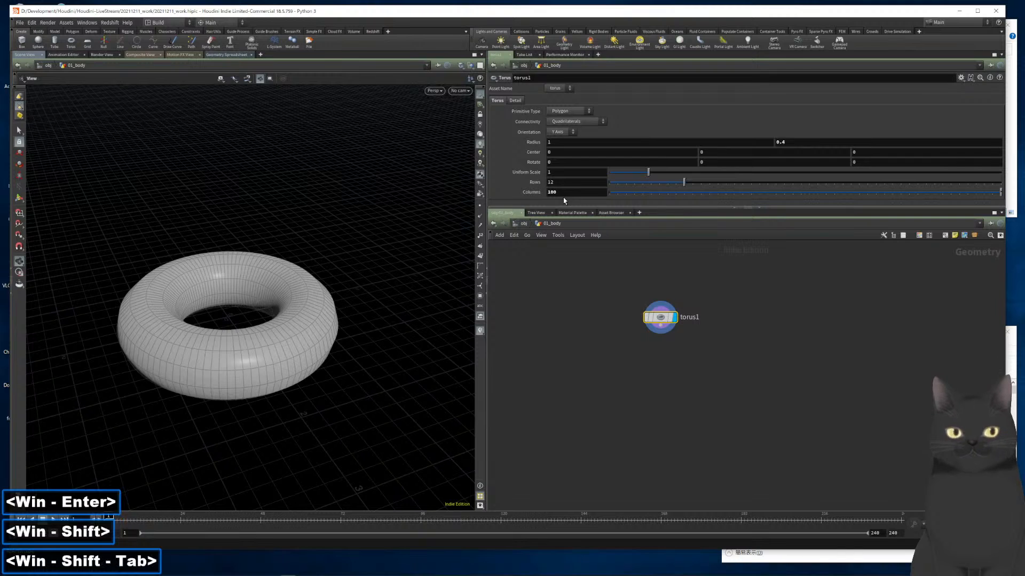
double_click(563, 182)
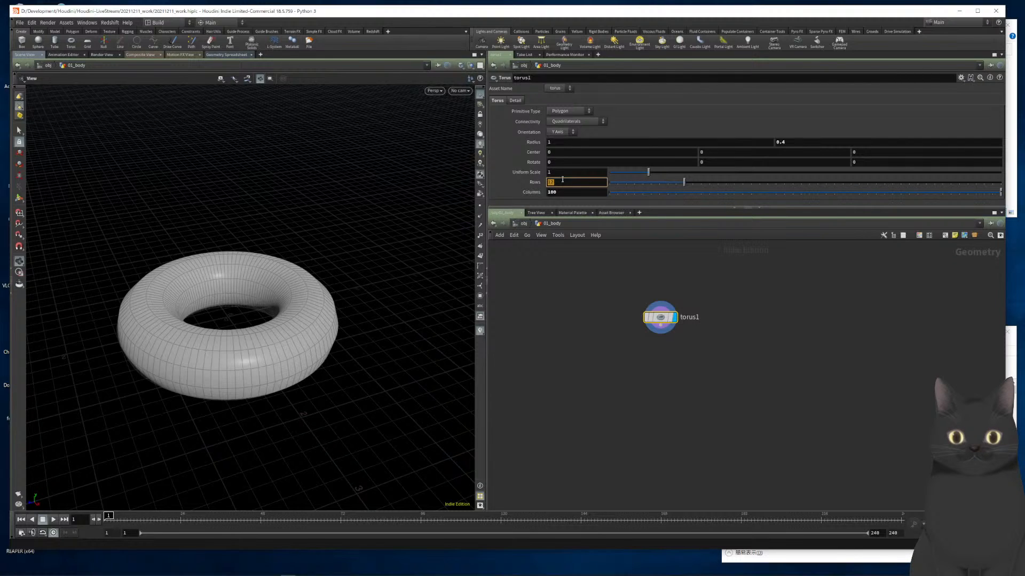
text(27)
key(Return)
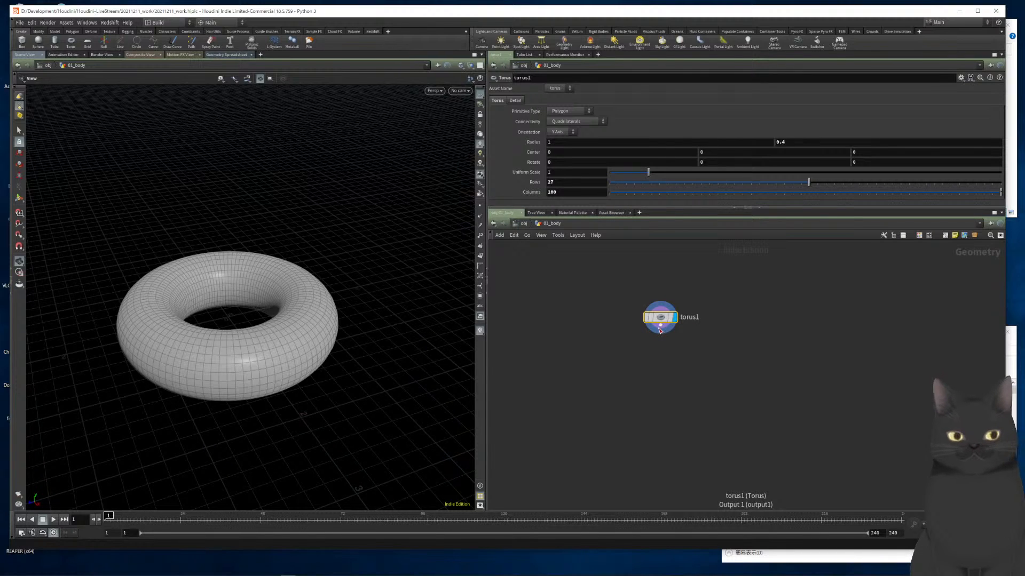
Append a Mountain node after the torus and make it the displayed node
key(Tab)
text(mou)
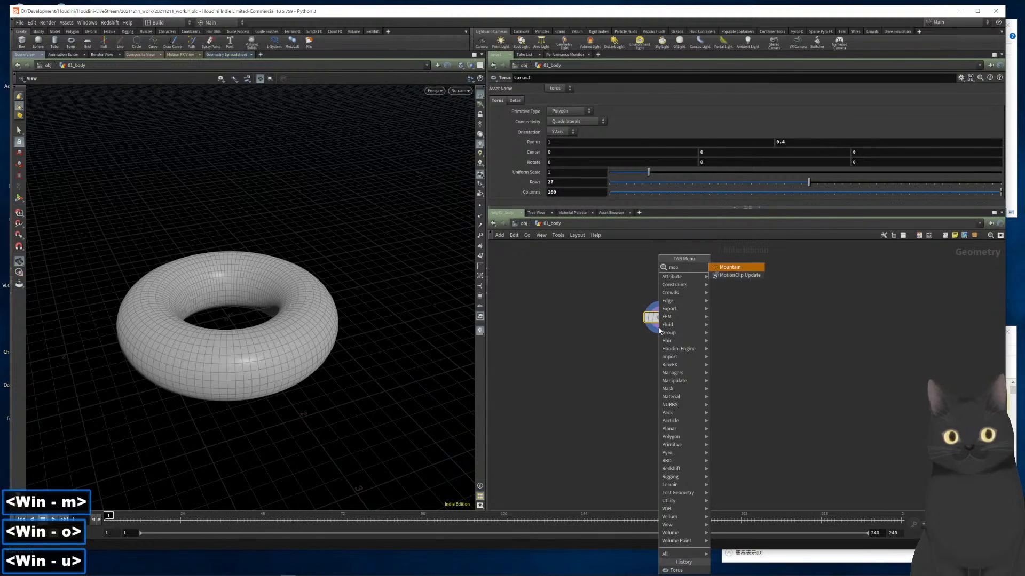
key(Return)
key(Return)
key(r)
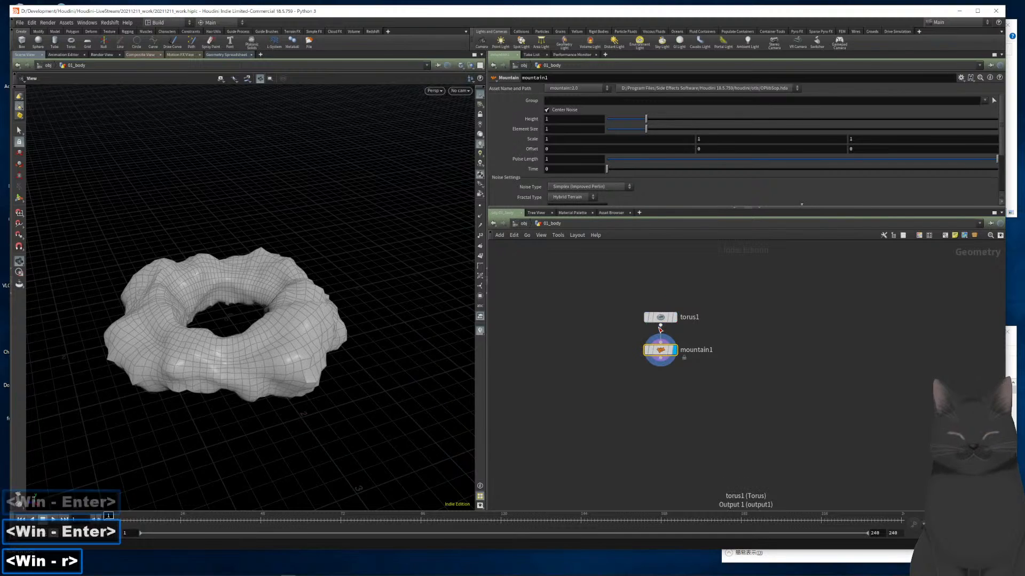
Set the Mountain node's height to 0.3 and its max octaves to 1
click(567, 123)
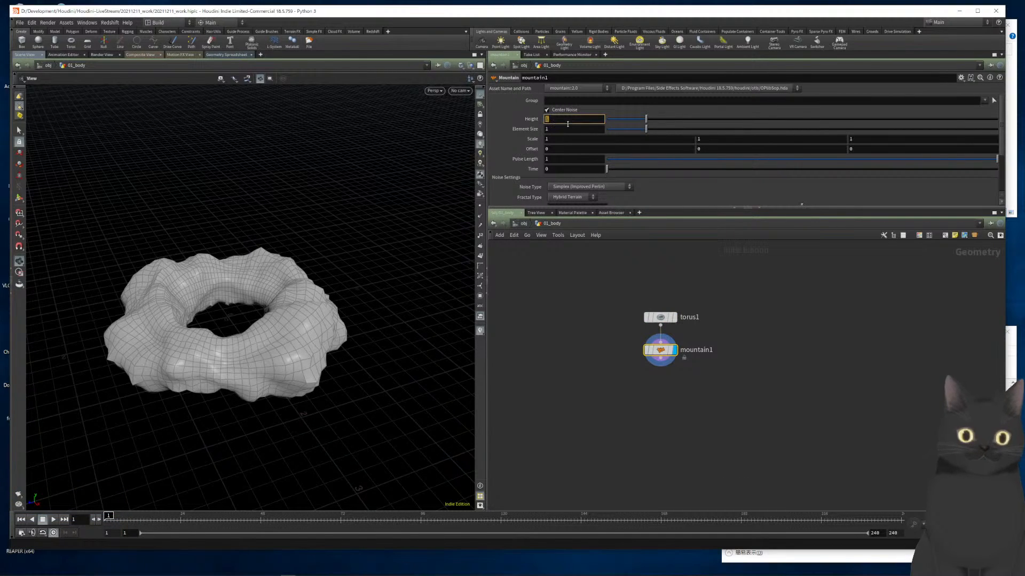
text(0.3)
key(Return)
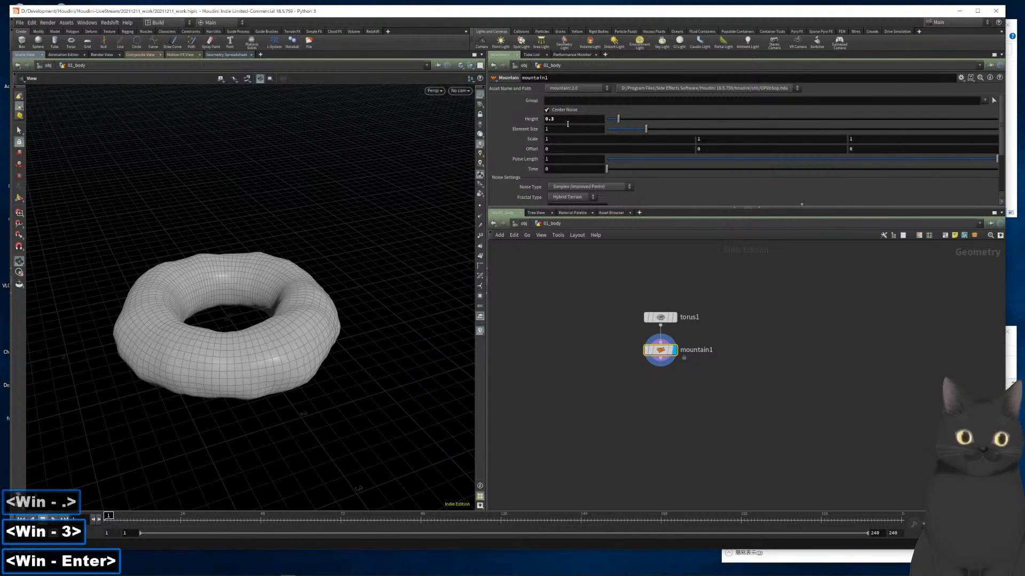
scroll(580, 169, down, 3)
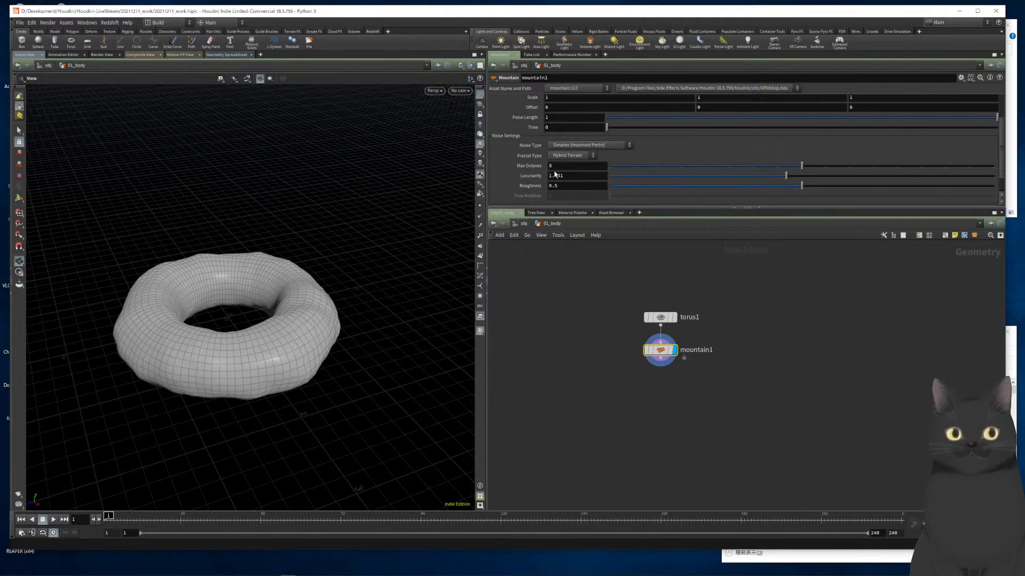
drag(556, 167, 538, 172)
text(1)
key(Return)
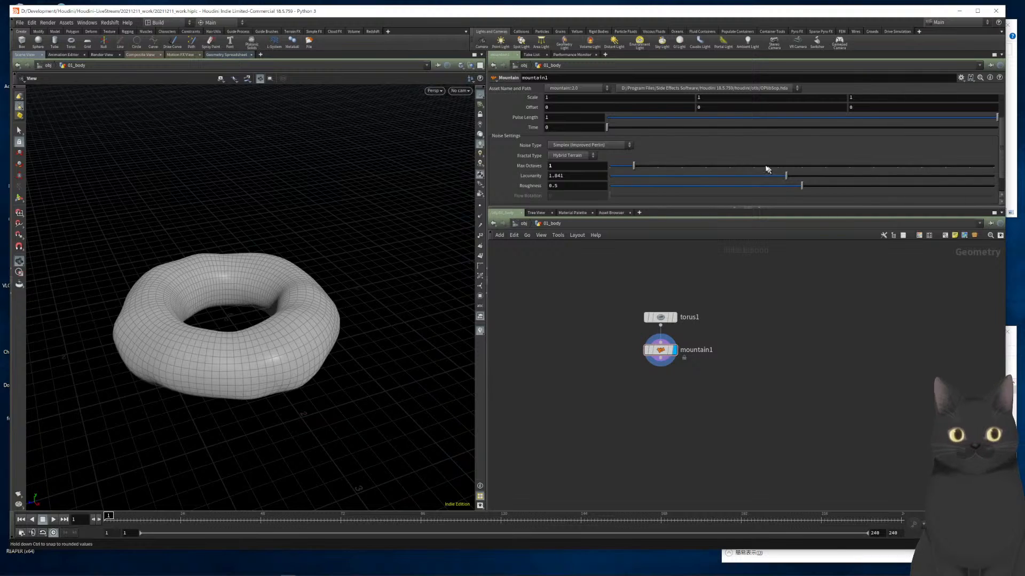
Set the Mountain node's element size to 1.53 and its height to 0.23
scroll(770, 157, up, 1)
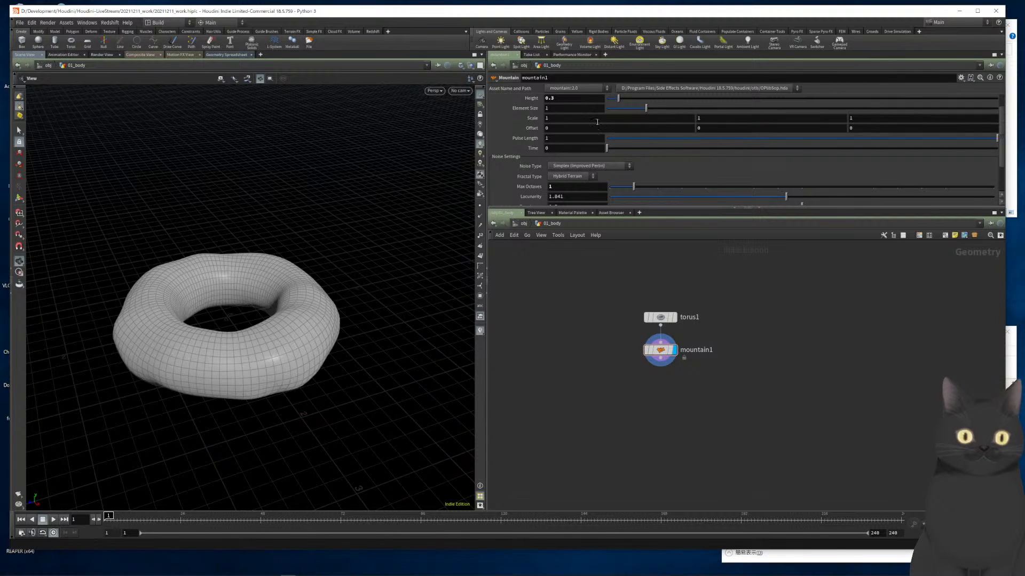
double_click(559, 107)
text(1.53)
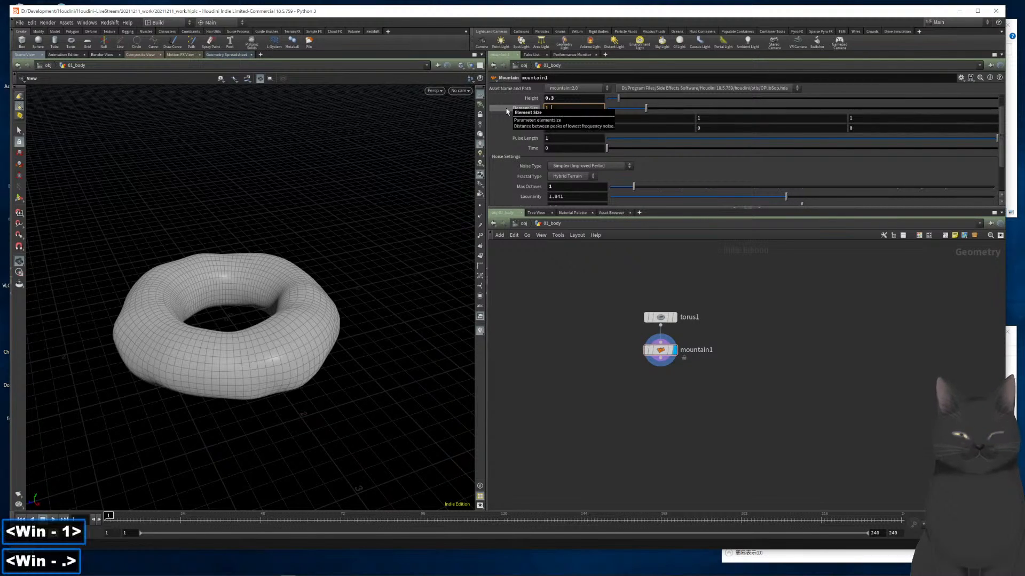
key(Return)
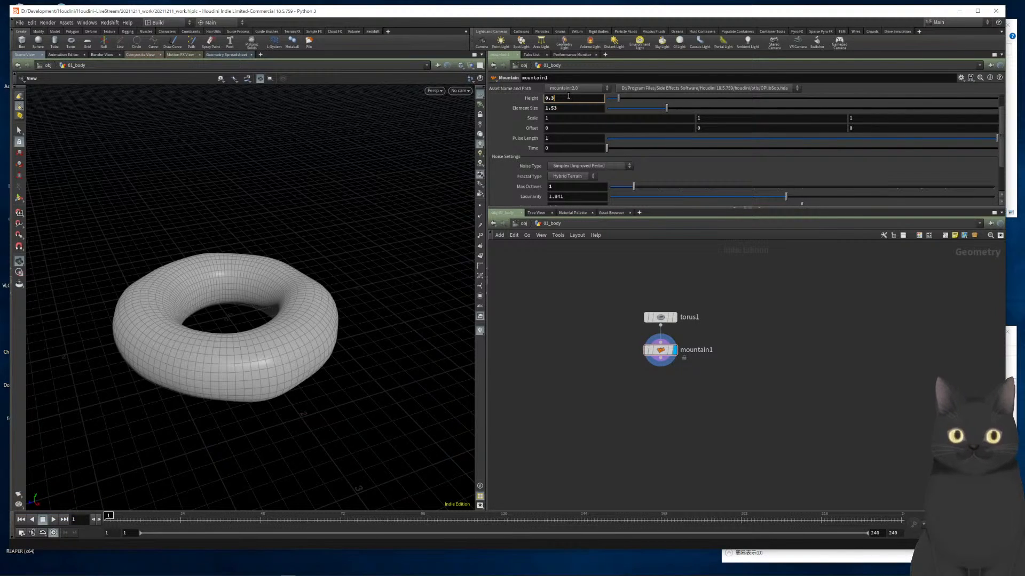
key(Left)
text(2)
key(Return)
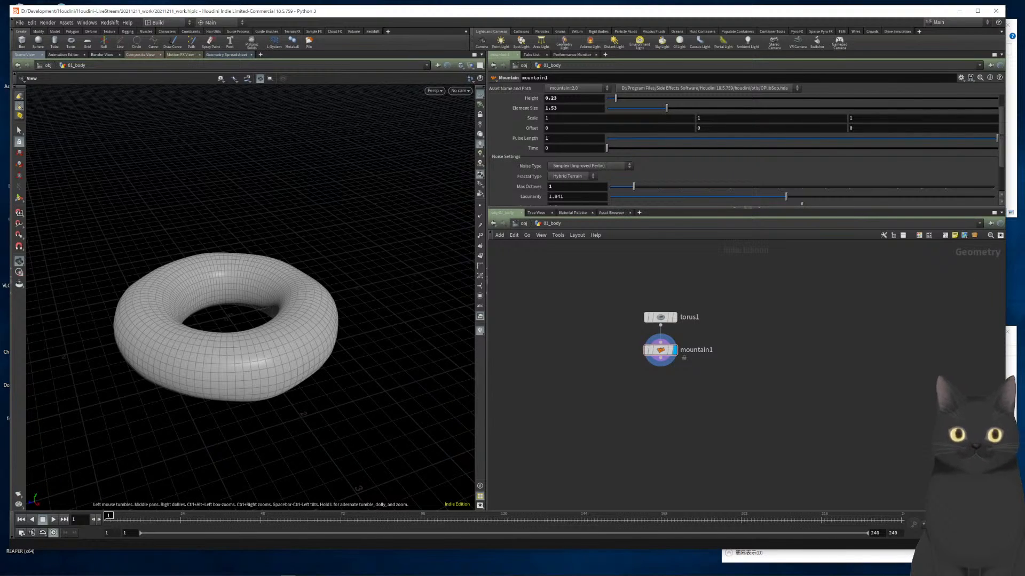
Append a Transform node after the Mountain node and make it the displayed node
click(663, 363)
text(trans)
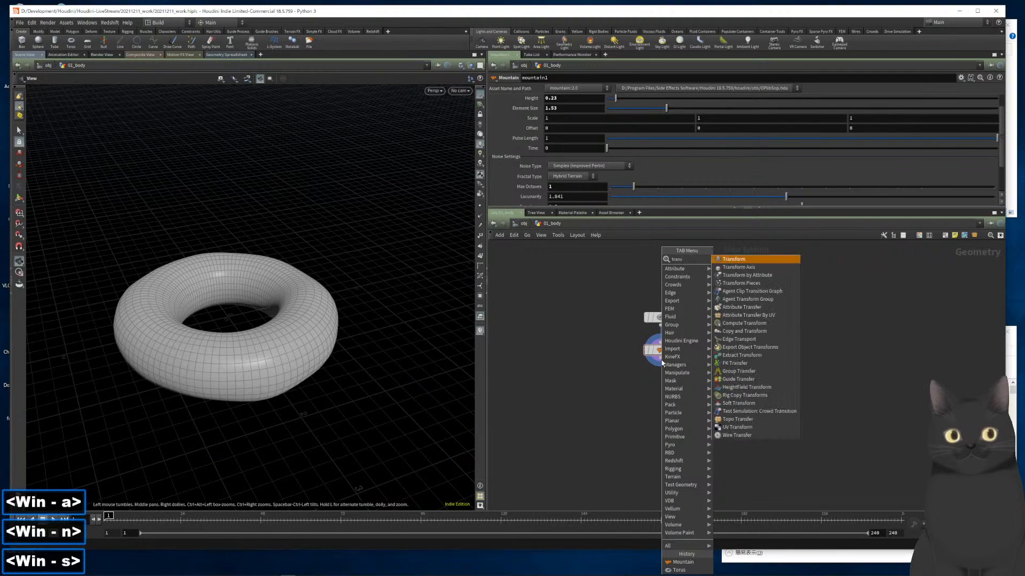
key(Return)
key(Return)
key(r)
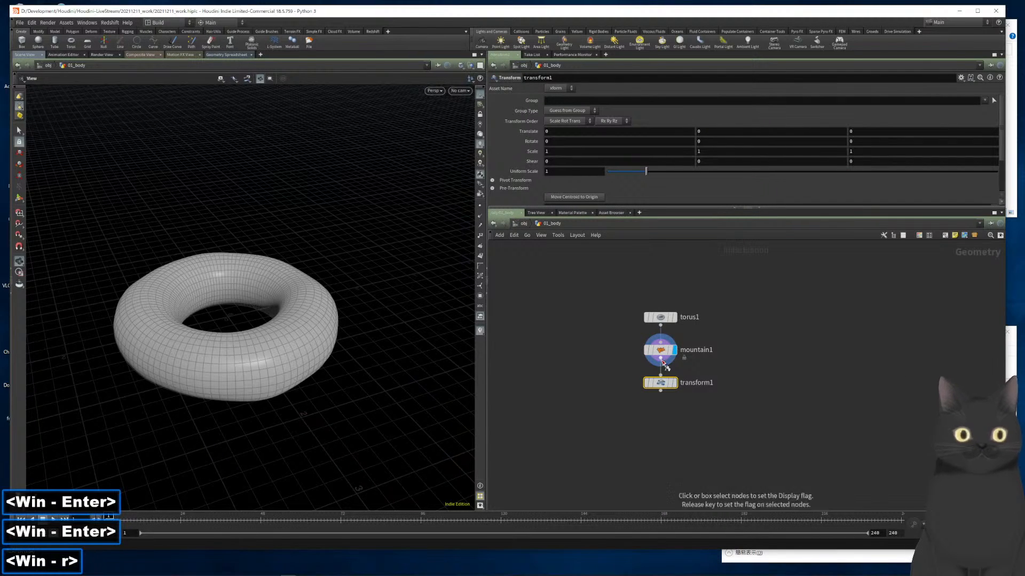
Set the Transform node's Y translation to the expression -$YMIN so the donut body rests on the ground plane
click(706, 132)
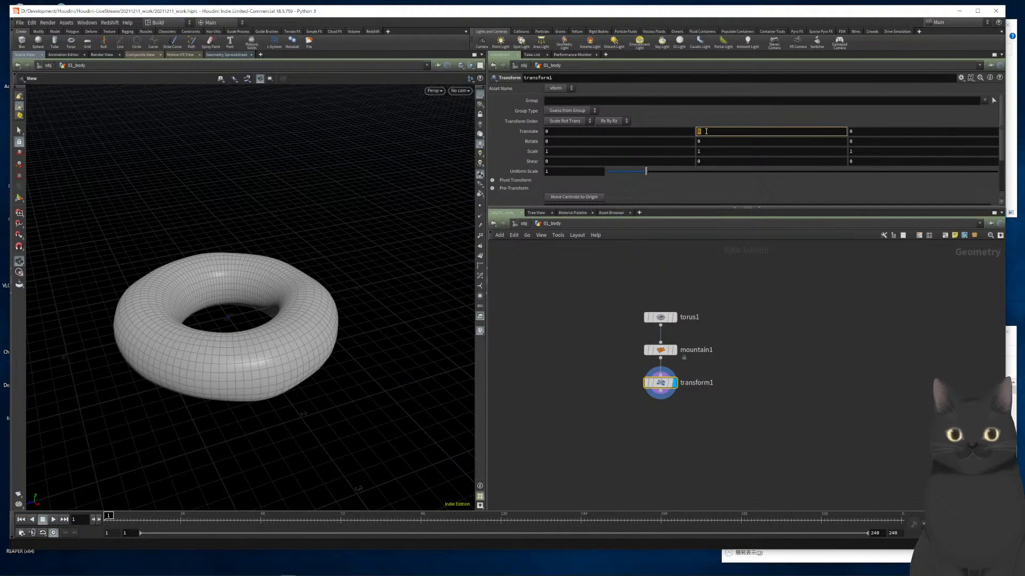
text(-$YA)
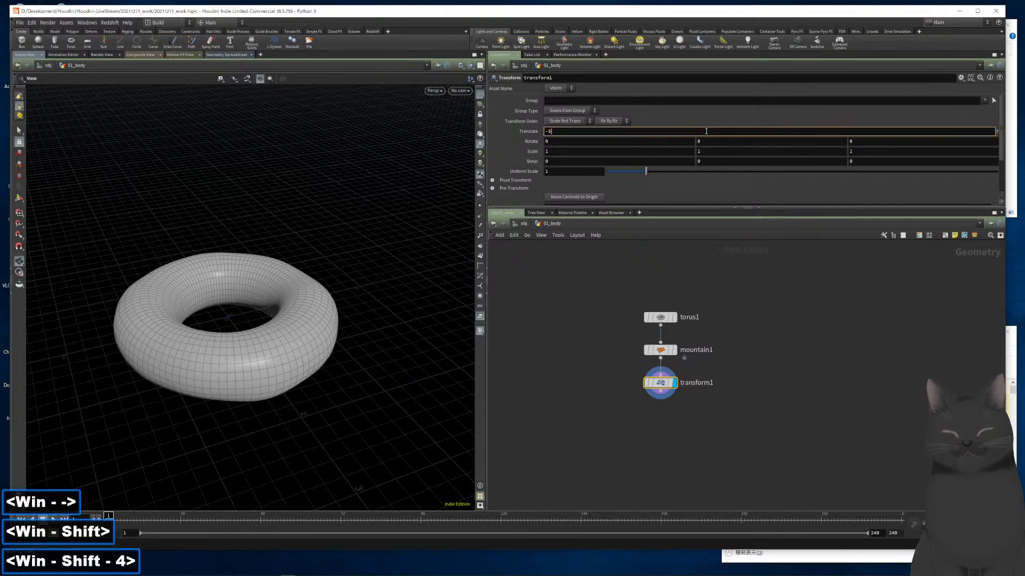
key(BackSpace)
text(MIN)
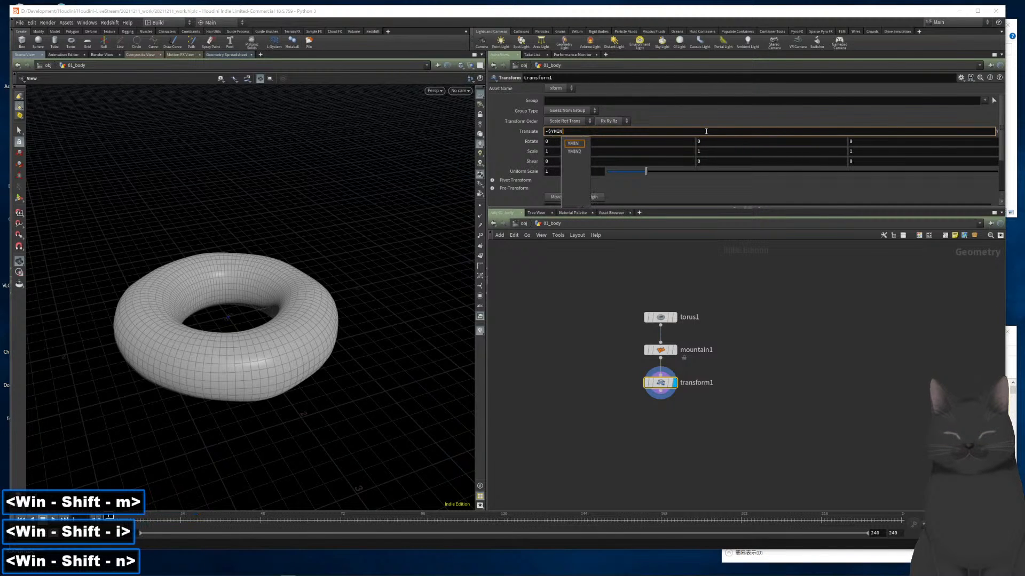
key(Return)
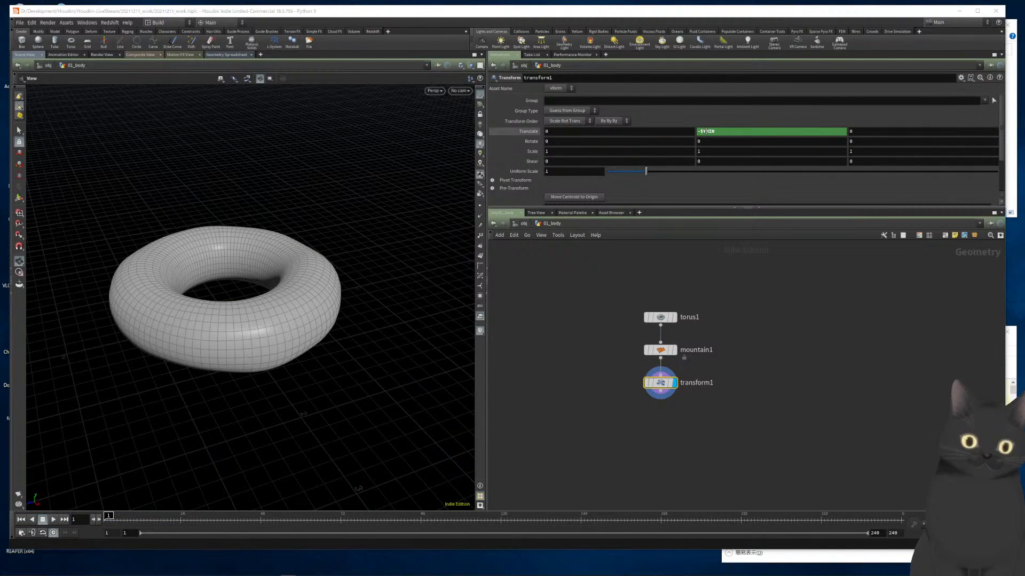
drag(345, 248, 238, 222)
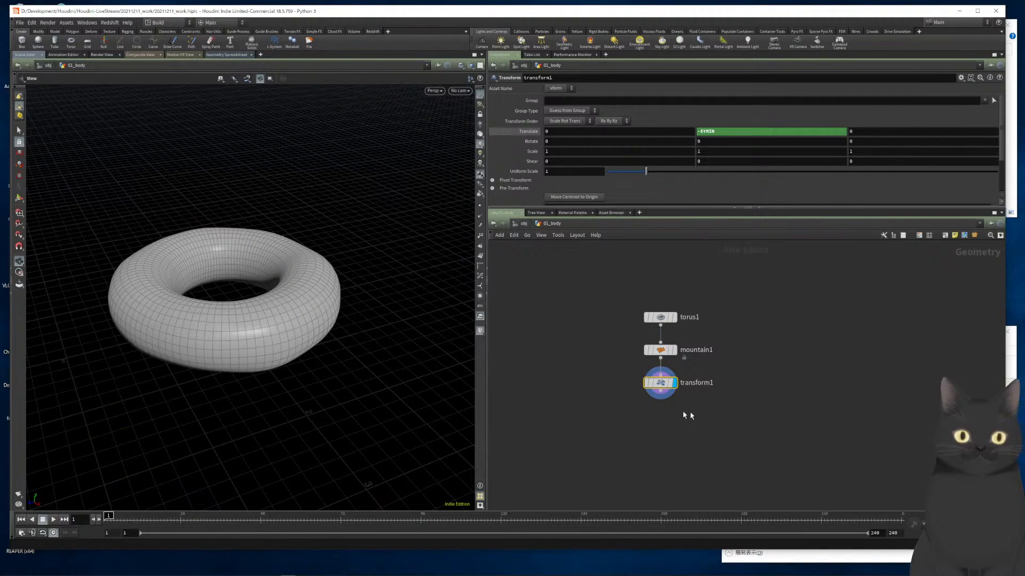
Append a Null node after the Transform node and align it beneath the chain
click(658, 393)
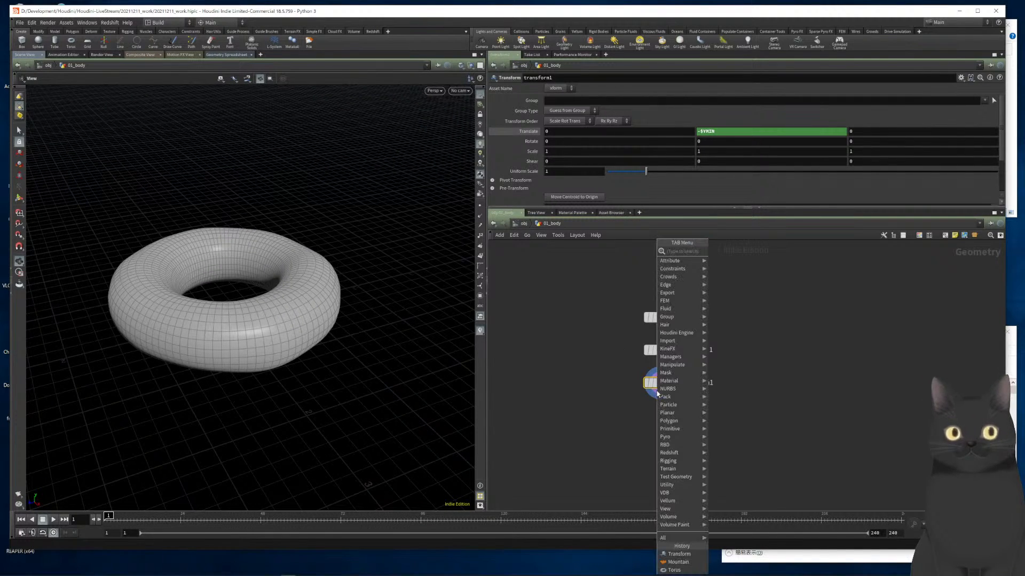
text(nu)
key(Return)
key(Return)
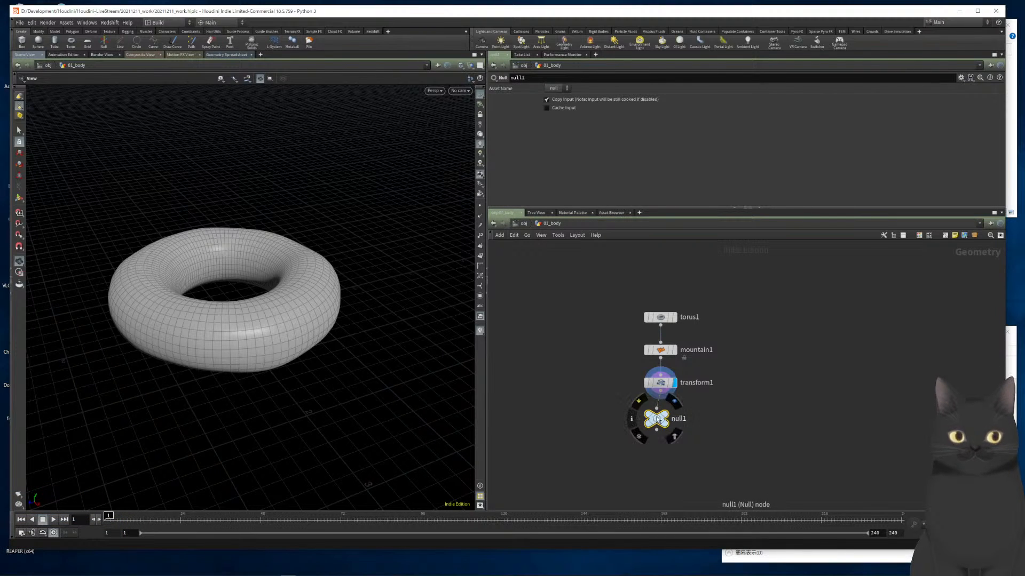
drag(662, 417, 661, 416)
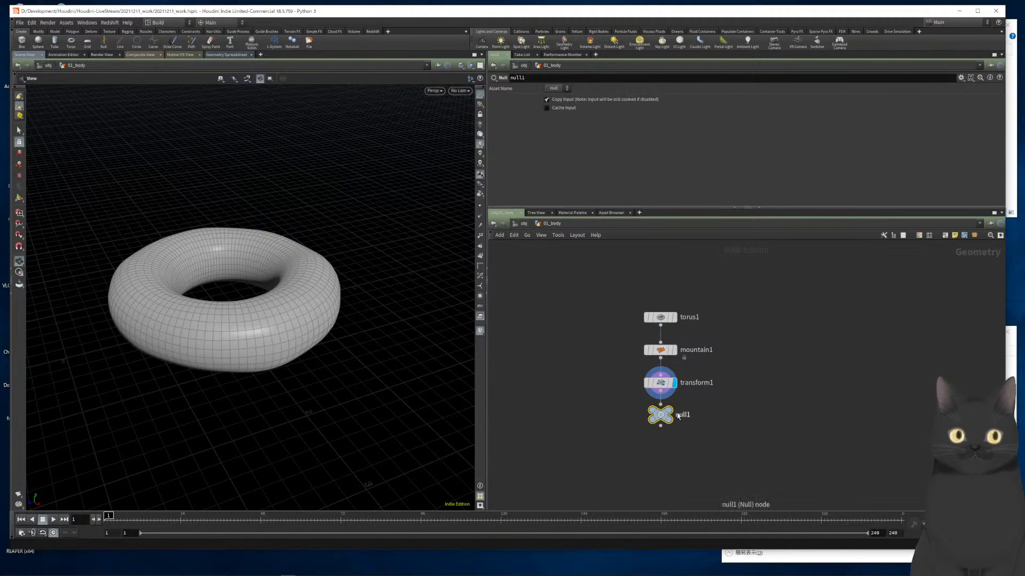
Rename the Null node to OUT_Body and make it the displayed node
double_click(679, 415)
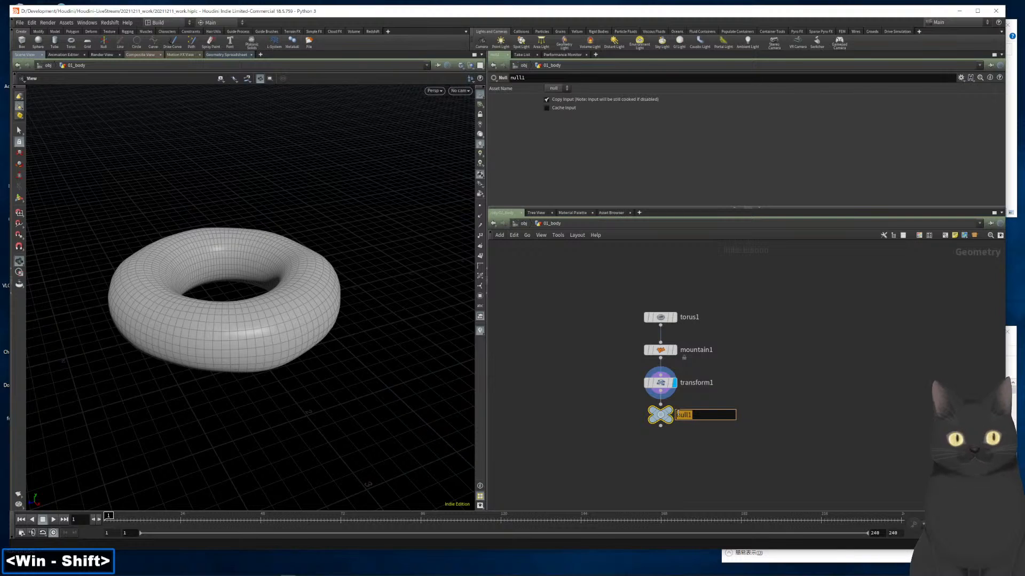
text(PT)
key(BackSpace)
key(BackSpace)
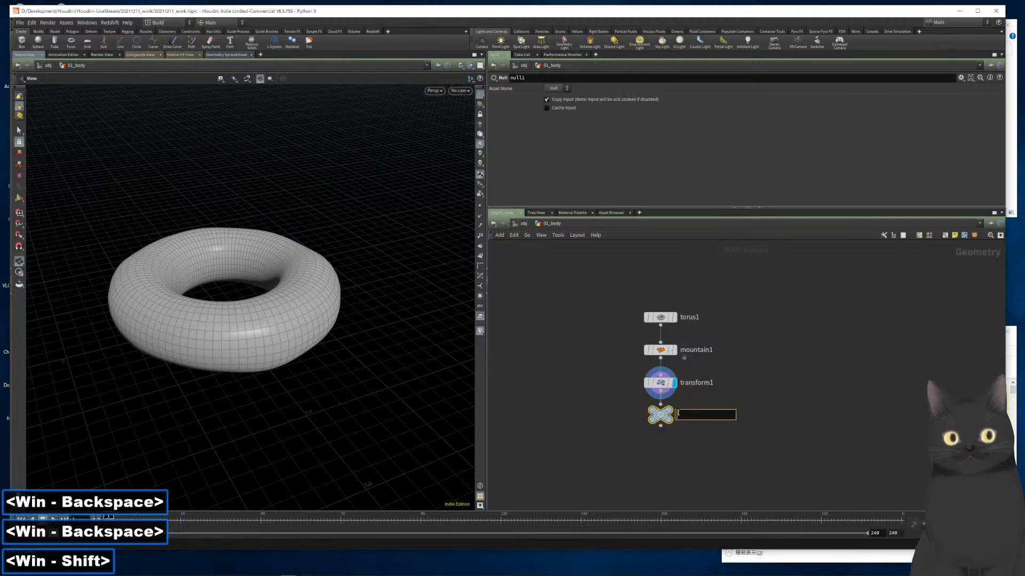
text(OUT_Body)
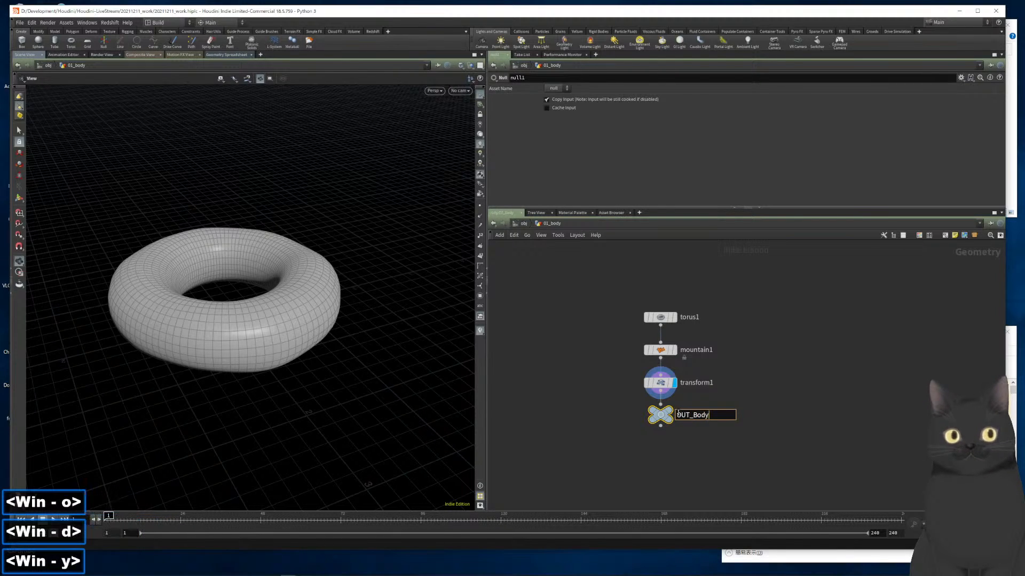
key(Return)
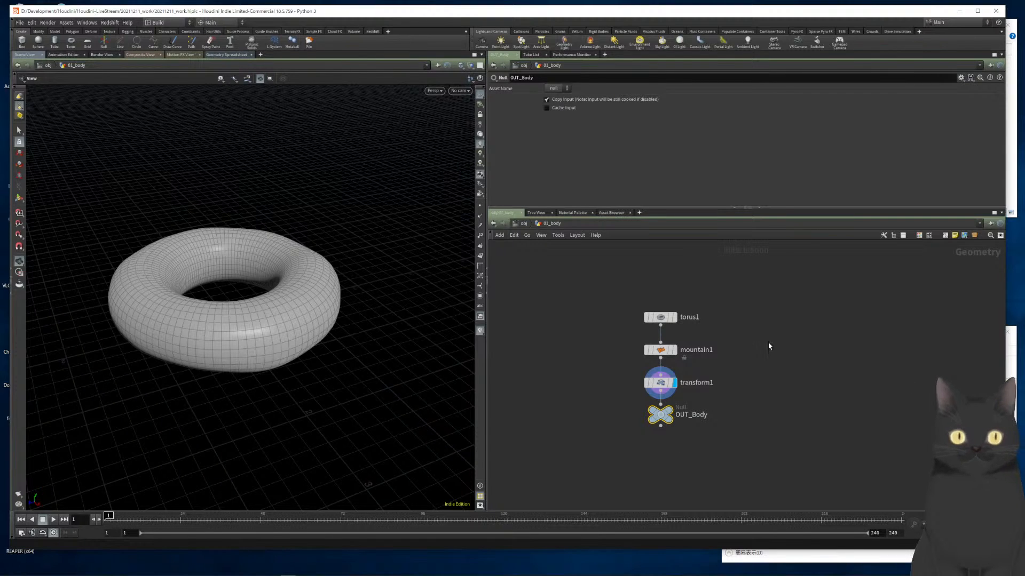
click(678, 399)
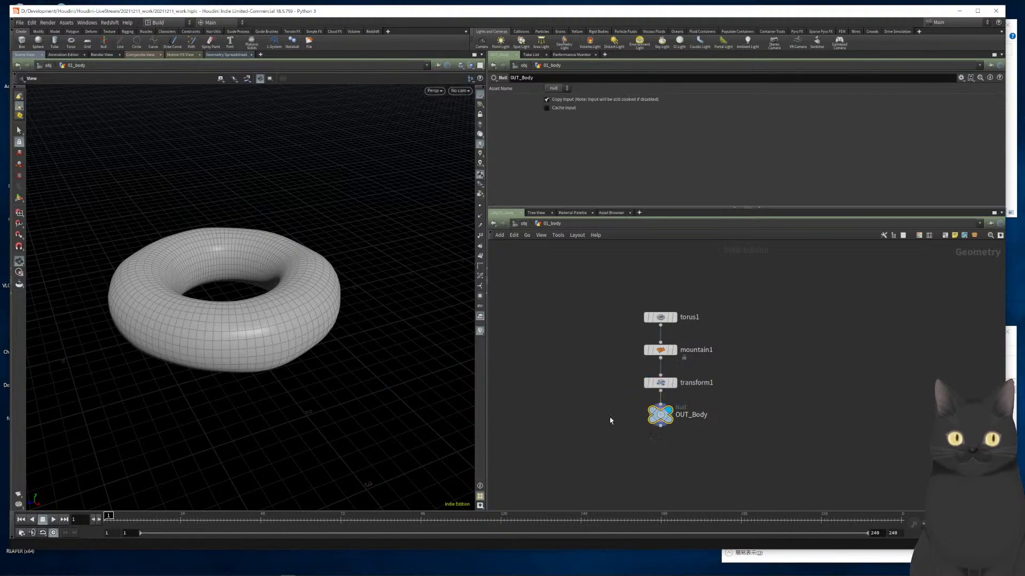
Return to the object level and add a new Geometry node aligned beneath 01_body
key(u)
key(Tab)
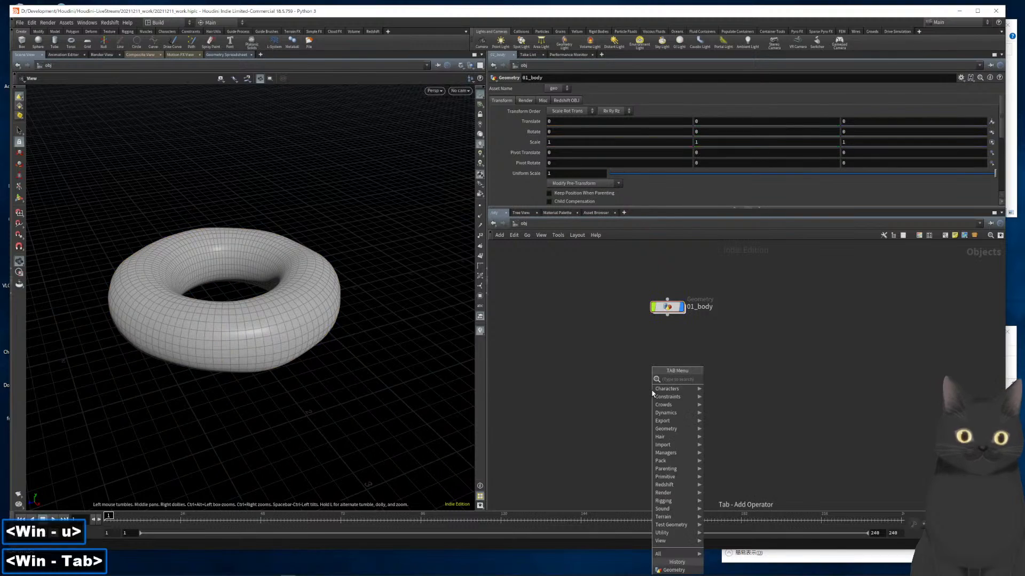
text(geom)
key(Return)
key(Return)
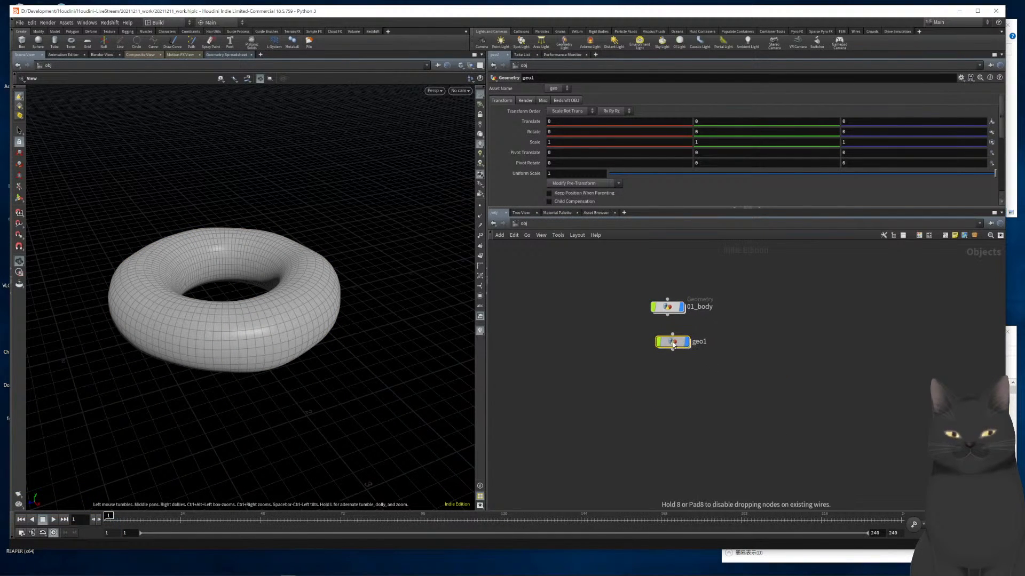
click(668, 341)
Rename the new Geometry node to 02_chocolate
double_click(698, 342)
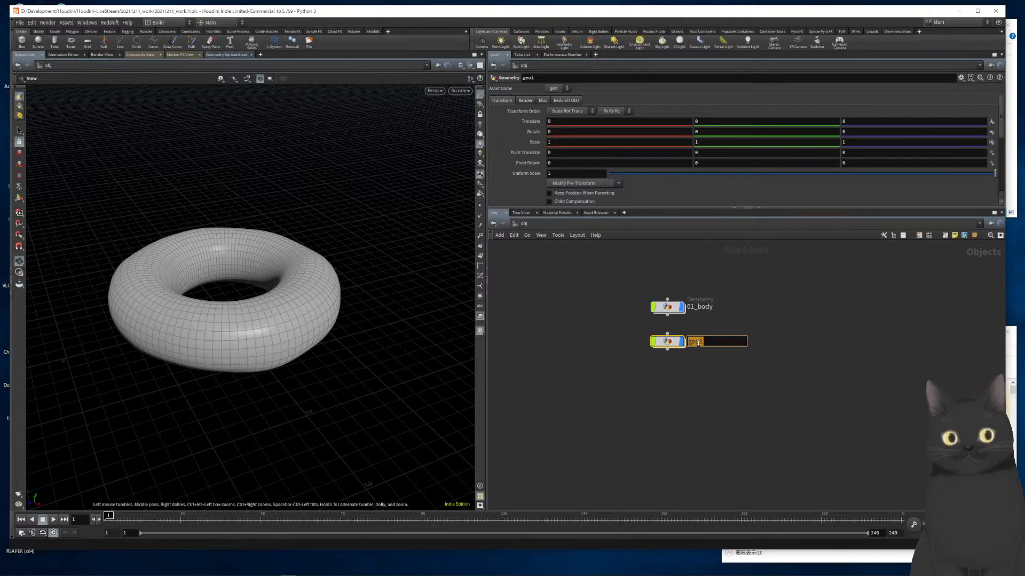
text(02_Chocolate)
key(Left)
key(Left)
key(Left)
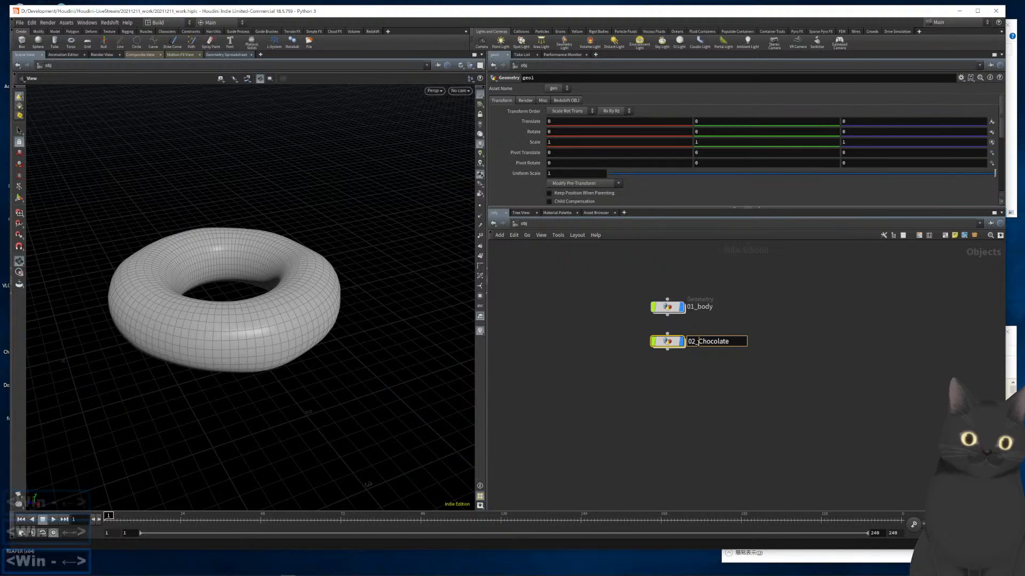
key(Delete)
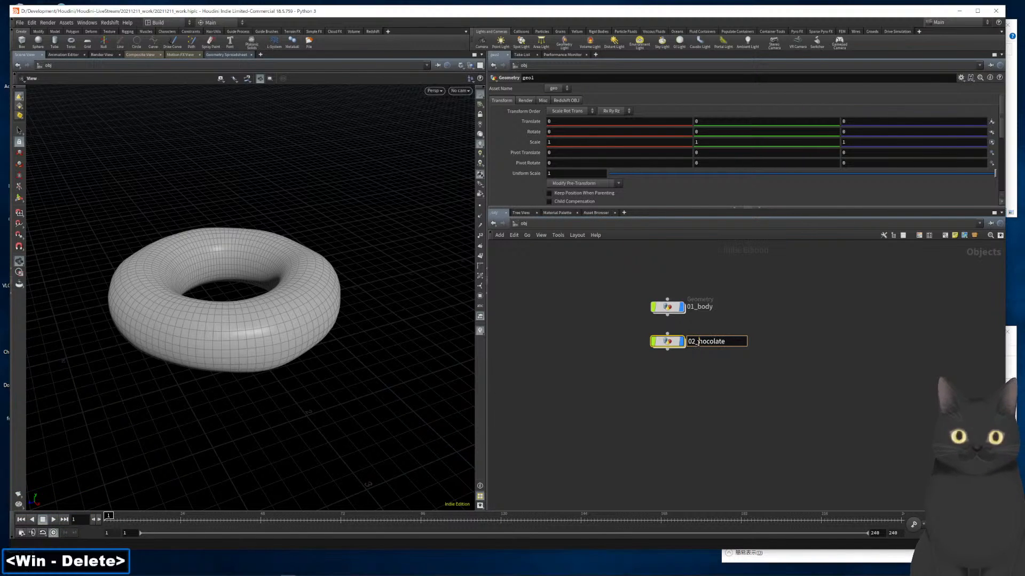
text(c)
click(719, 387)
double_click(698, 342)
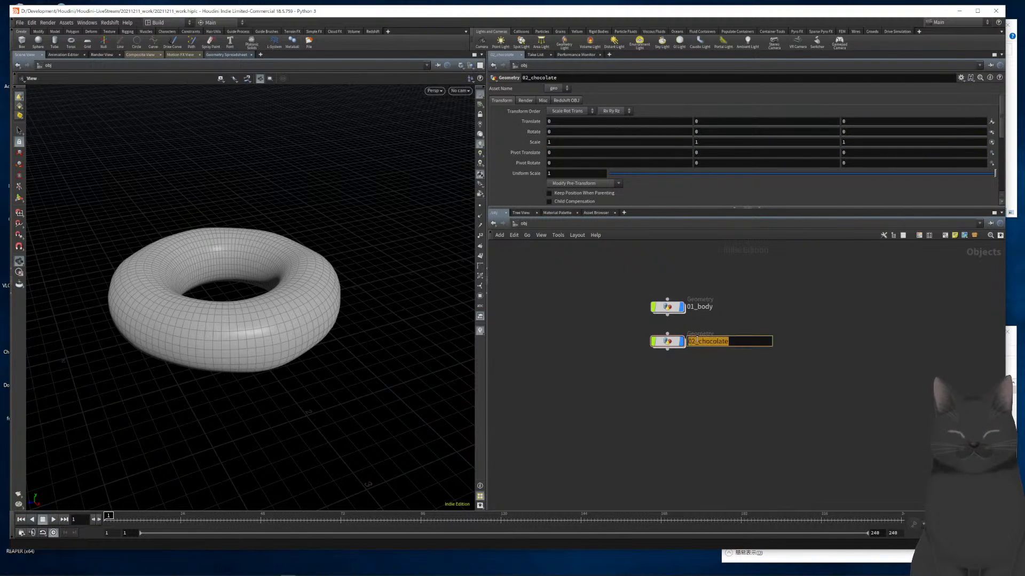
Go inside the 02_chocolate network and add an Object Merge node
double_click(663, 344)
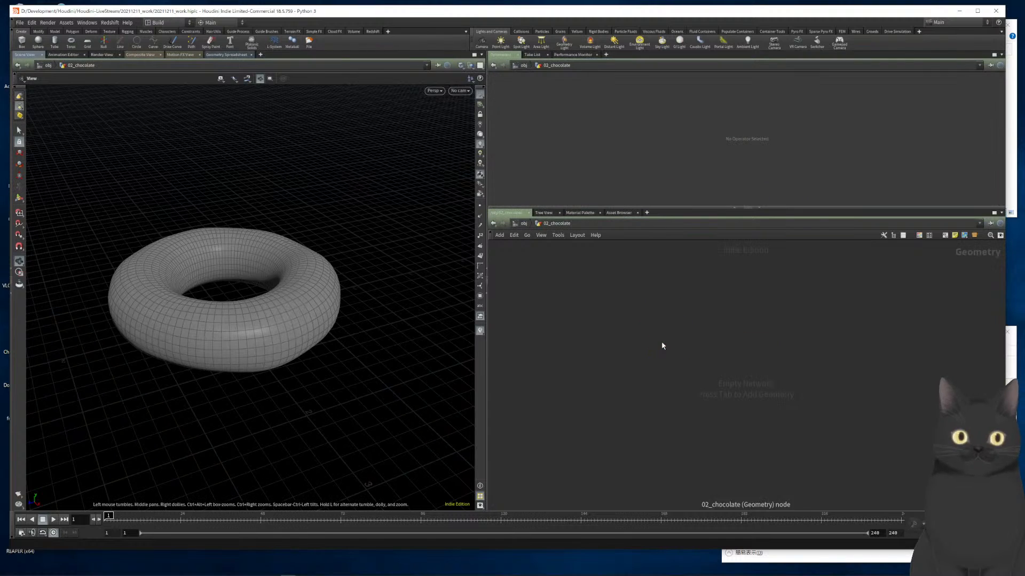
key(Tab)
text(ob)
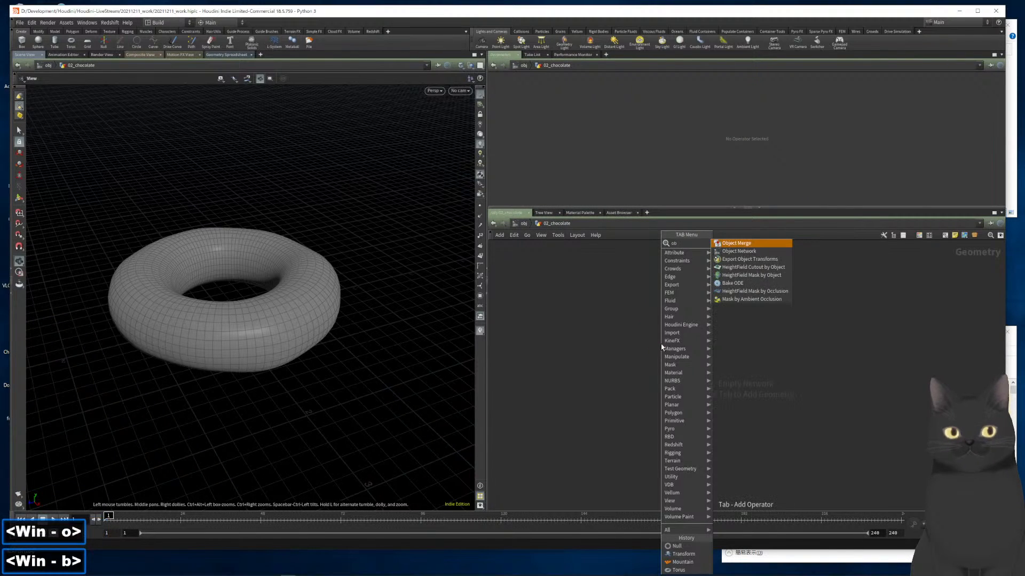
key(Return)
key(Return)
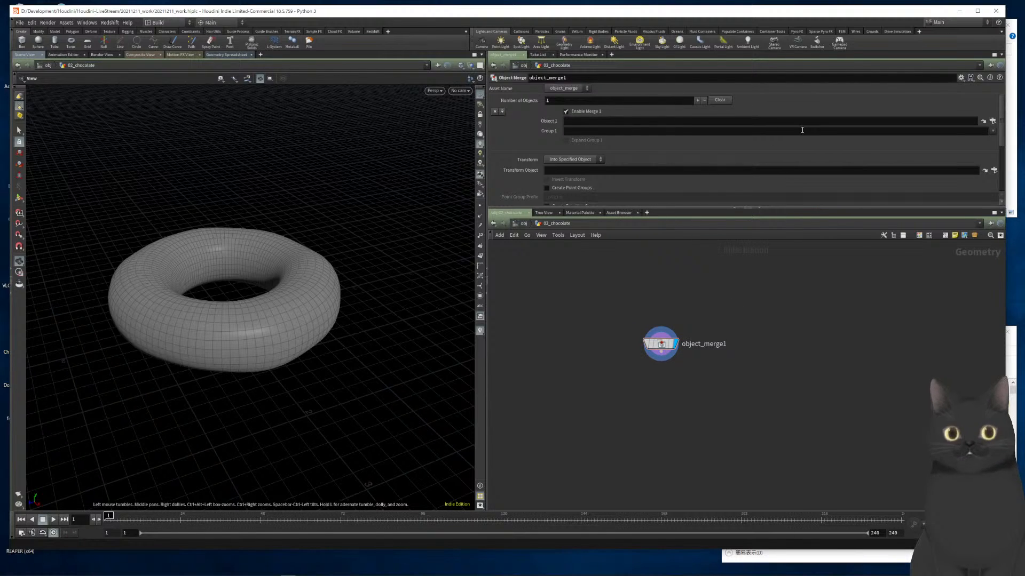
Set the Object Merge node's Object 1 to /obj/01_body/OUT_Body
click(992, 122)
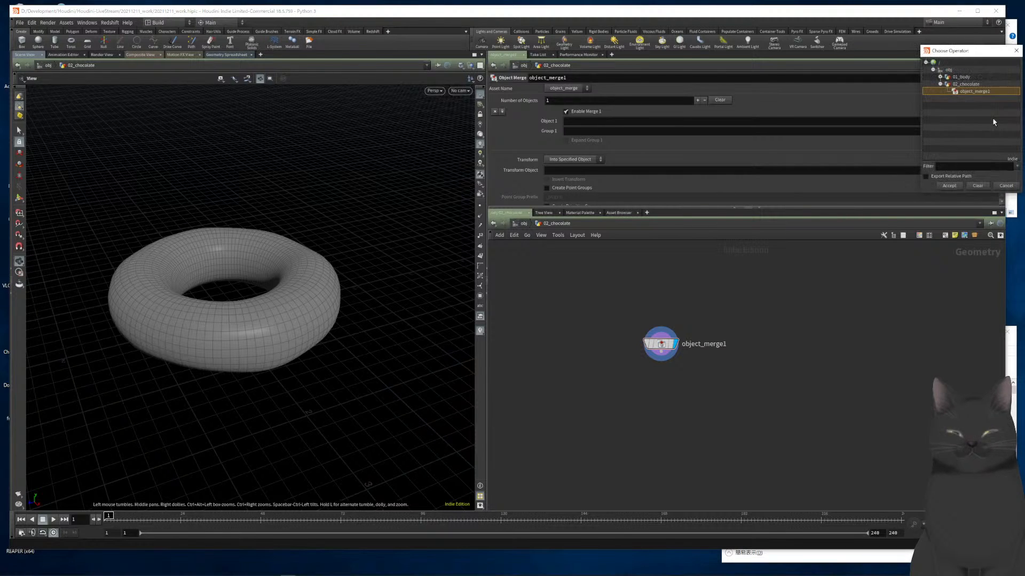
click(940, 77)
double_click(962, 86)
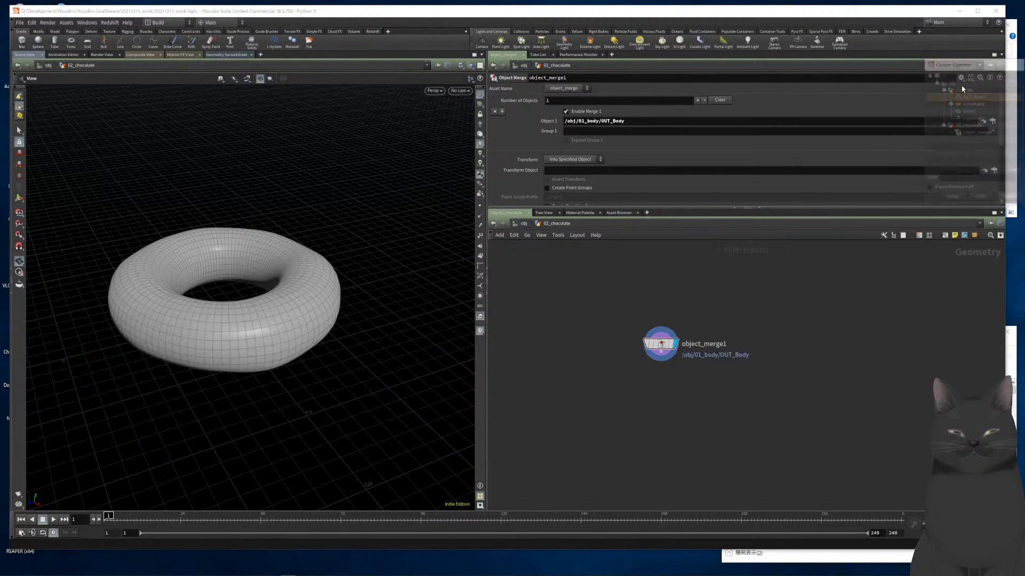
Append a Point VOP node after the Object Merge node and make it the displayed node
key(Tab)
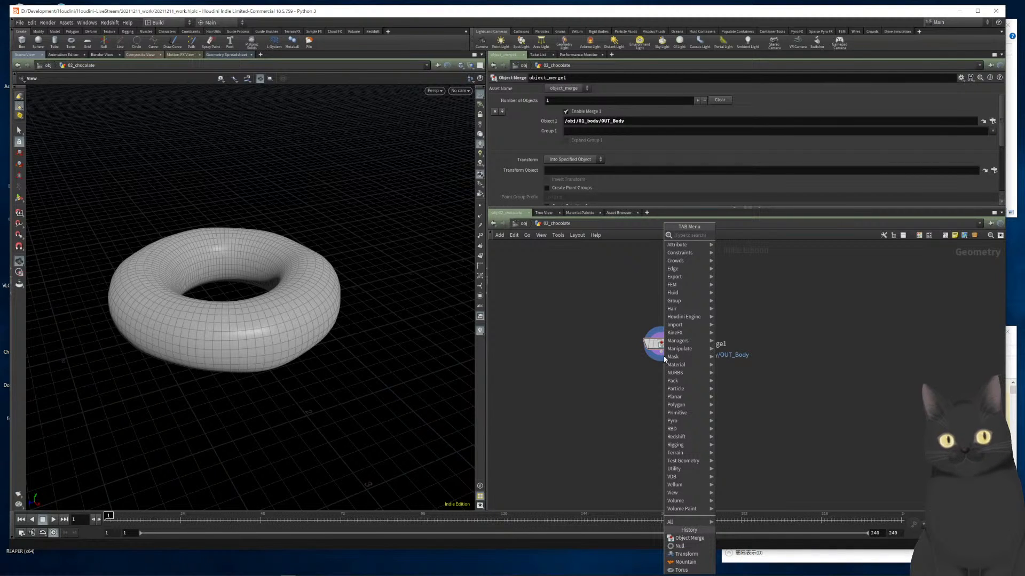
text(pvop)
key(Return)
key(Return)
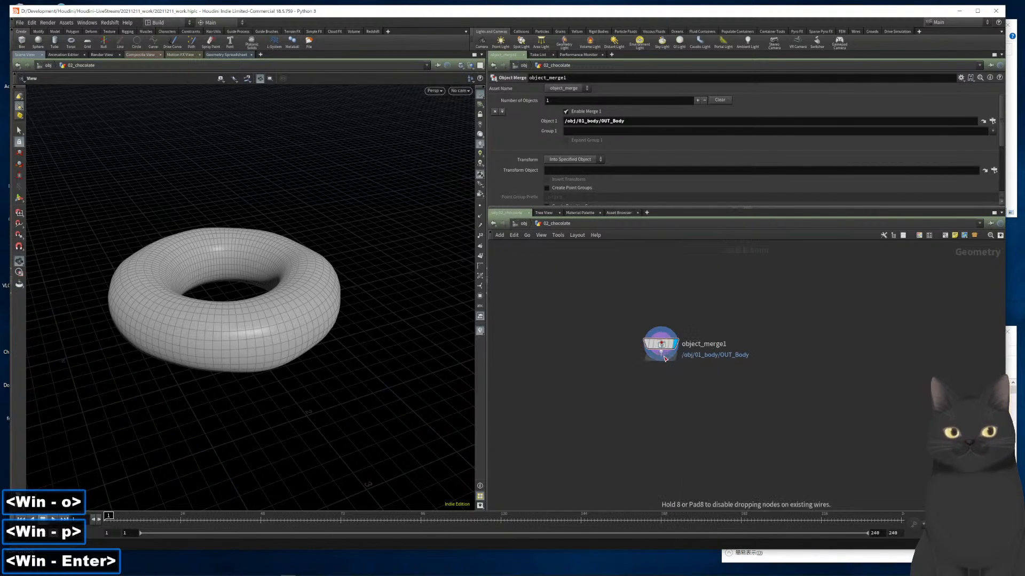
click(666, 359)
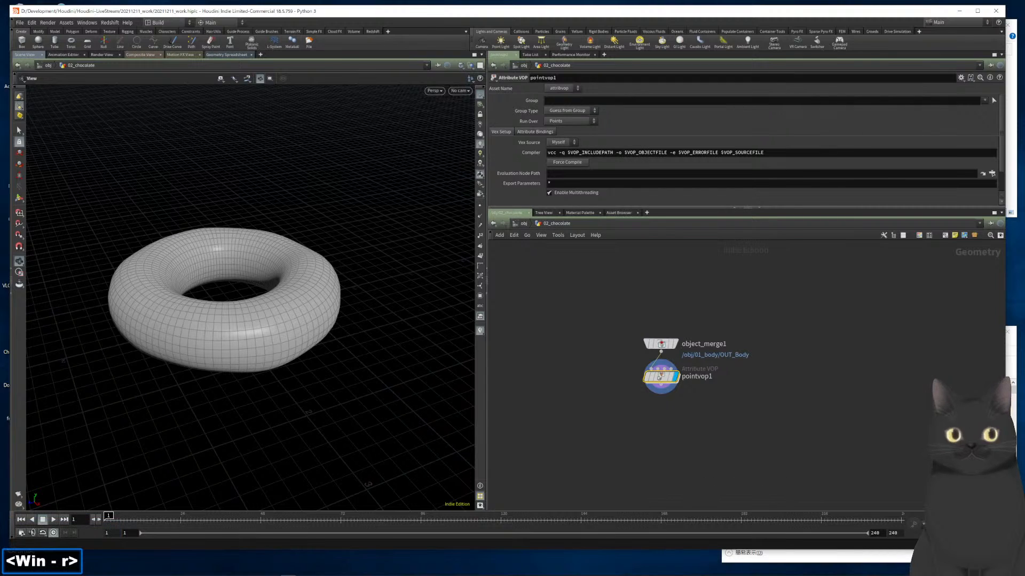
Rename the Point VOP node to mask
double_click(689, 377)
text(mask)
key(Return)
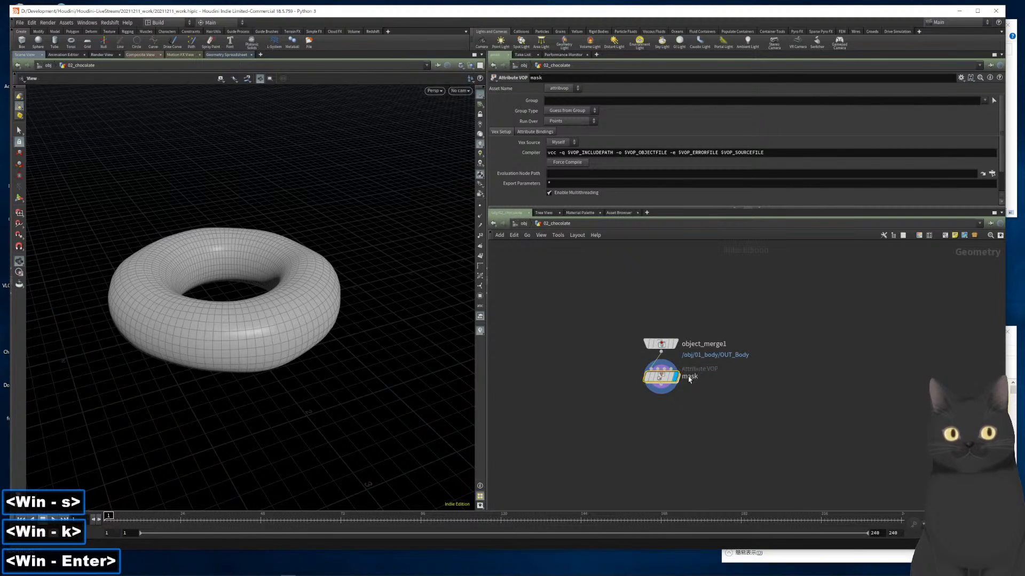
Go inside the mask VOP network and move the geometryvopglobal1 node farther away from the output node
key(i)
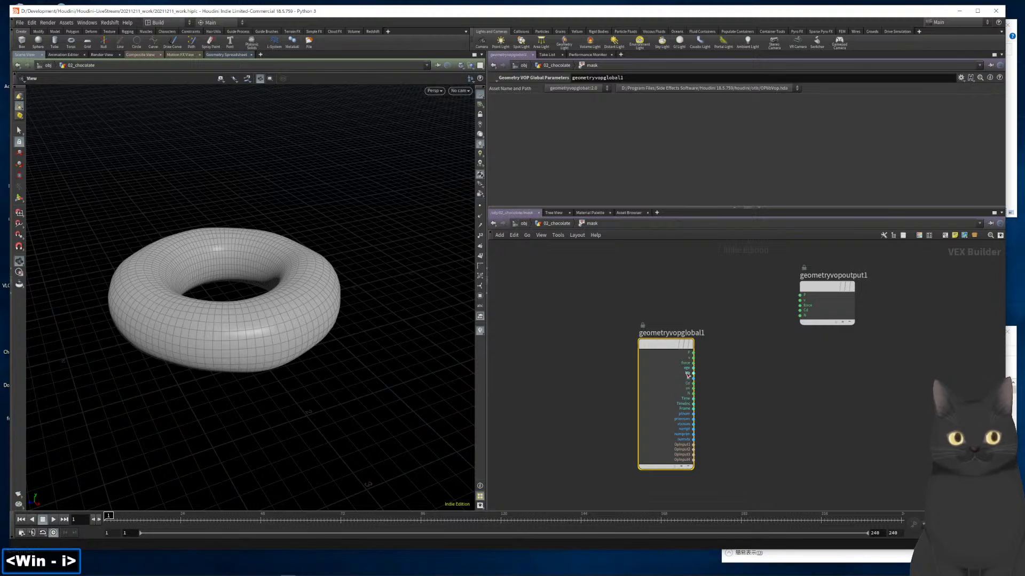
drag(675, 350, 577, 297)
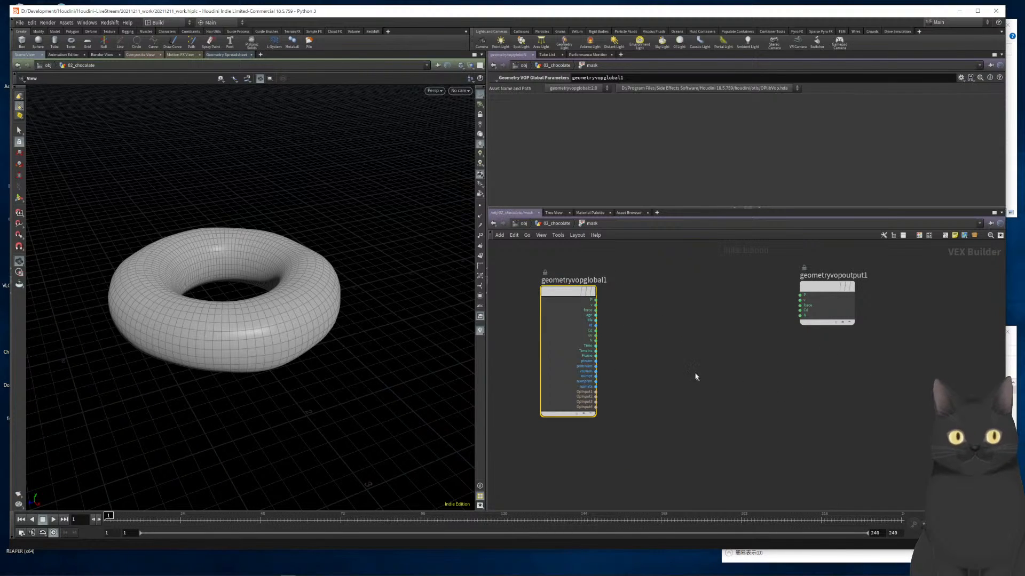
scroll(614, 318, up, 2)
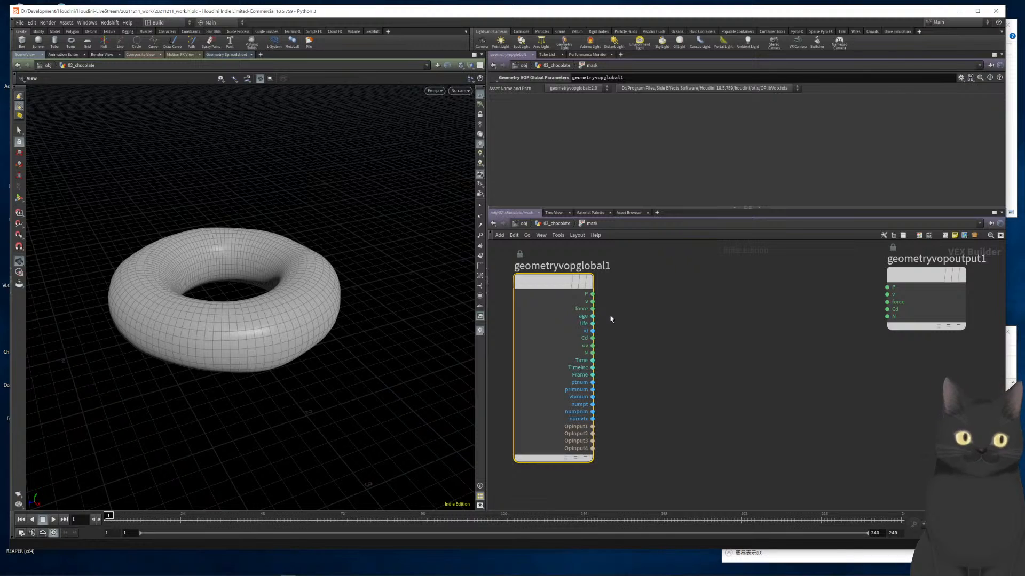
Feed the normal N from geometryvopglobal1 into the first vector of a new Dot Product node placed between the two nodes
click(593, 353)
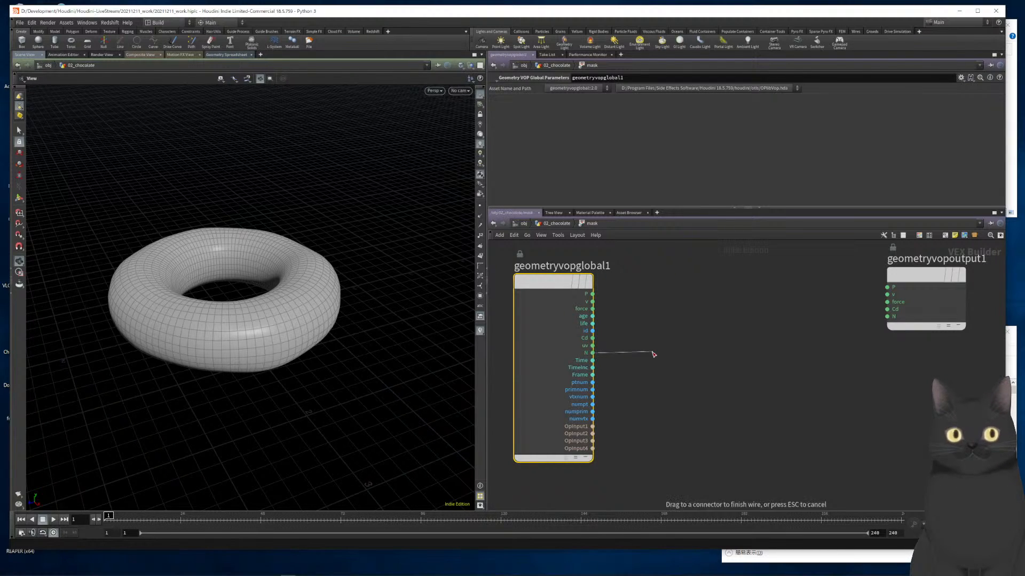
key(Tab)
text(dot)
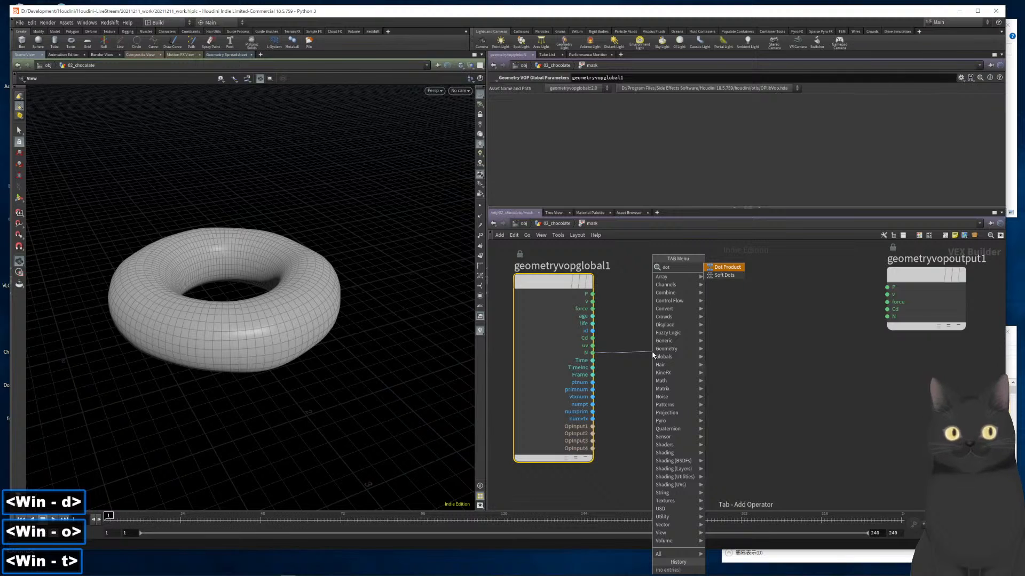
key(Return)
key(Return)
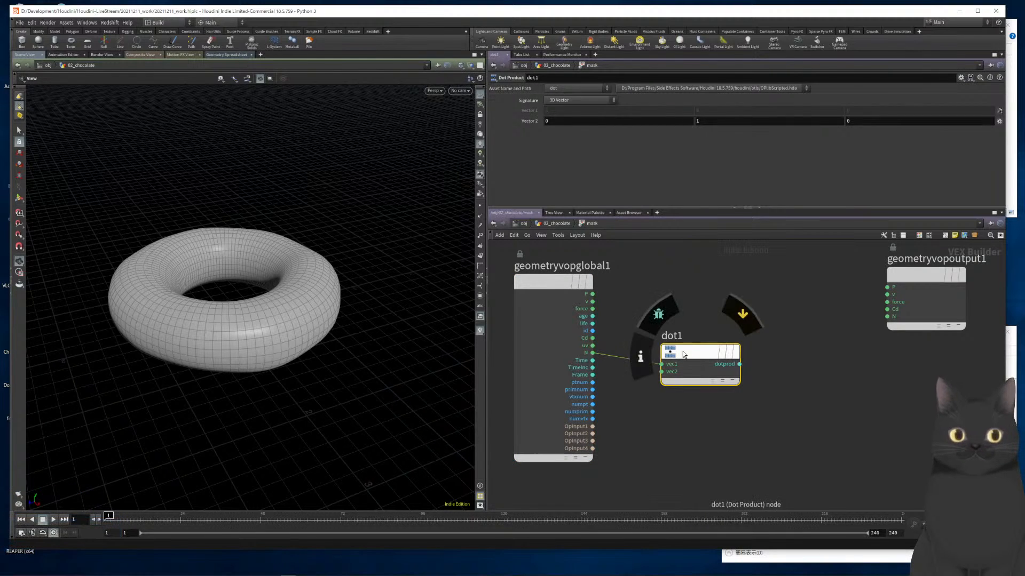
drag(706, 360, 707, 330)
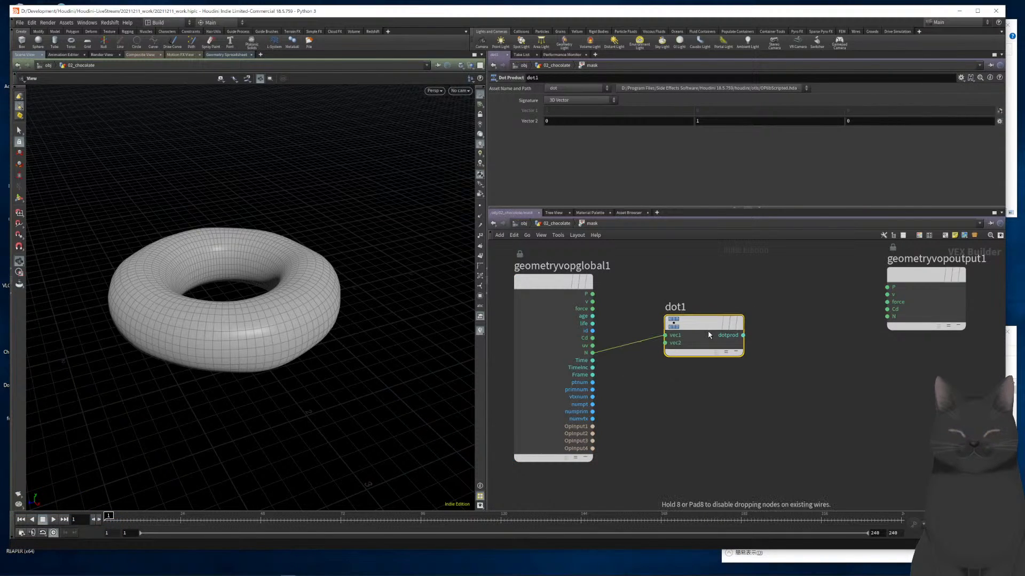
Connect the dotprod output of dot1 to the Cd input of geometryvopoutput1
click(740, 335)
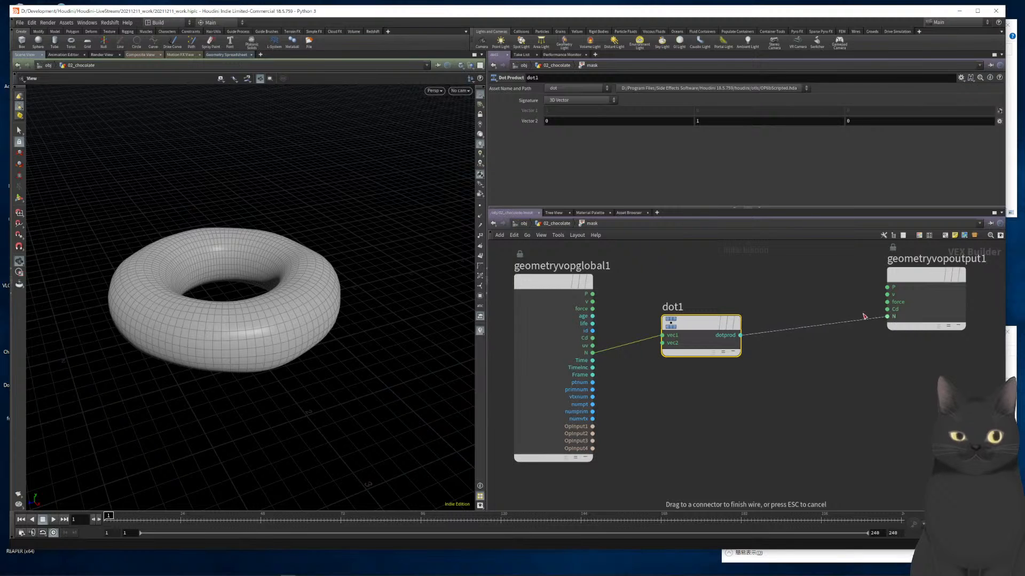
drag(322, 313, 264, 332)
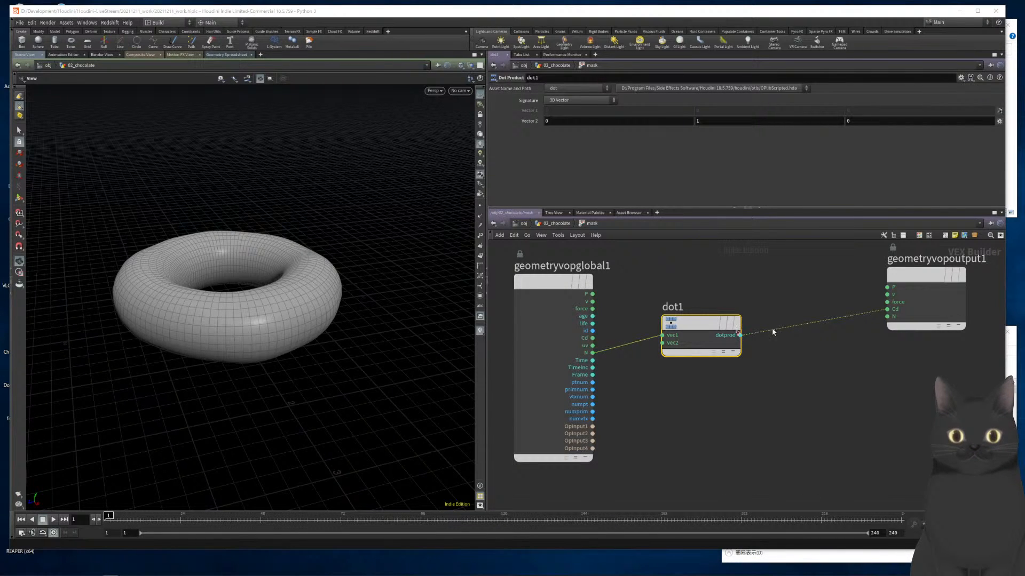
mouse_move(286, 325)
mouse_down()
mouse_move(274, 278)
mouse_move(302, 321)
mouse_up()
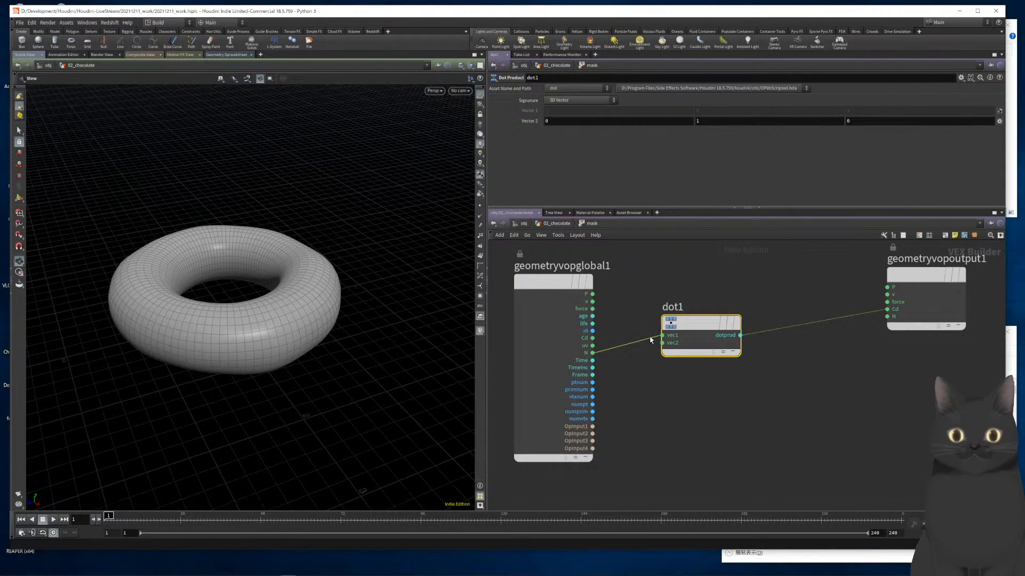
Return to the 02_chocolate network and compare the donut's colour with object_merge1 displayed and with mask displayed
key(u)
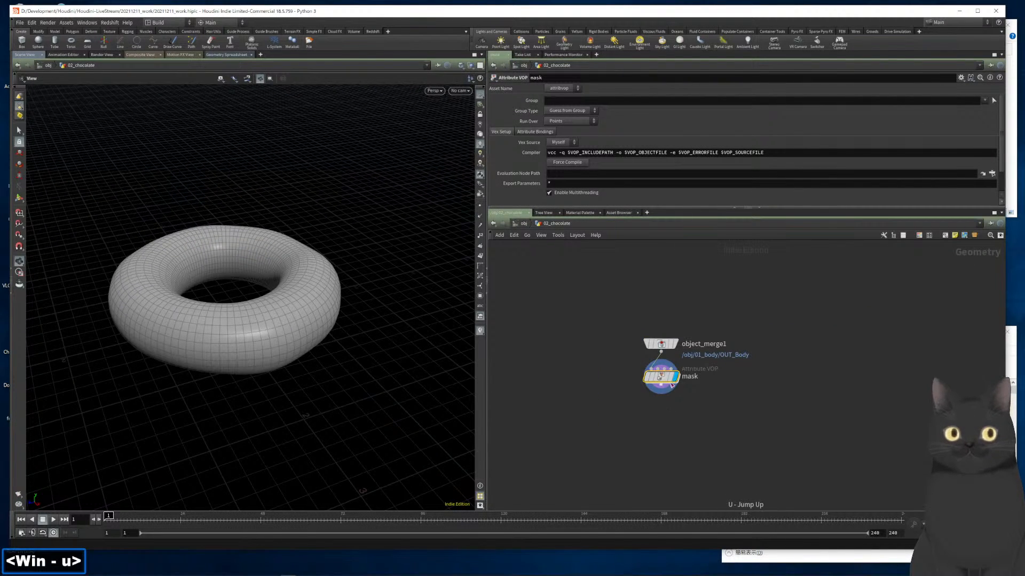
mouse_move(674, 346)
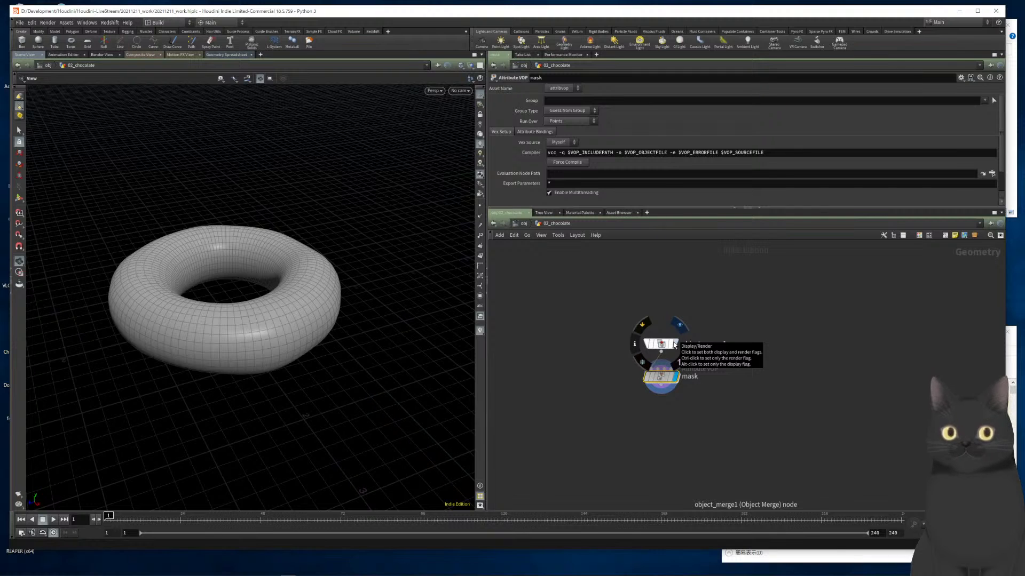
click(676, 345)
mouse_move(272, 344)
mouse_down()
mouse_move(259, 305)
mouse_move(255, 328)
mouse_move(251, 297)
mouse_move(282, 355)
mouse_up()
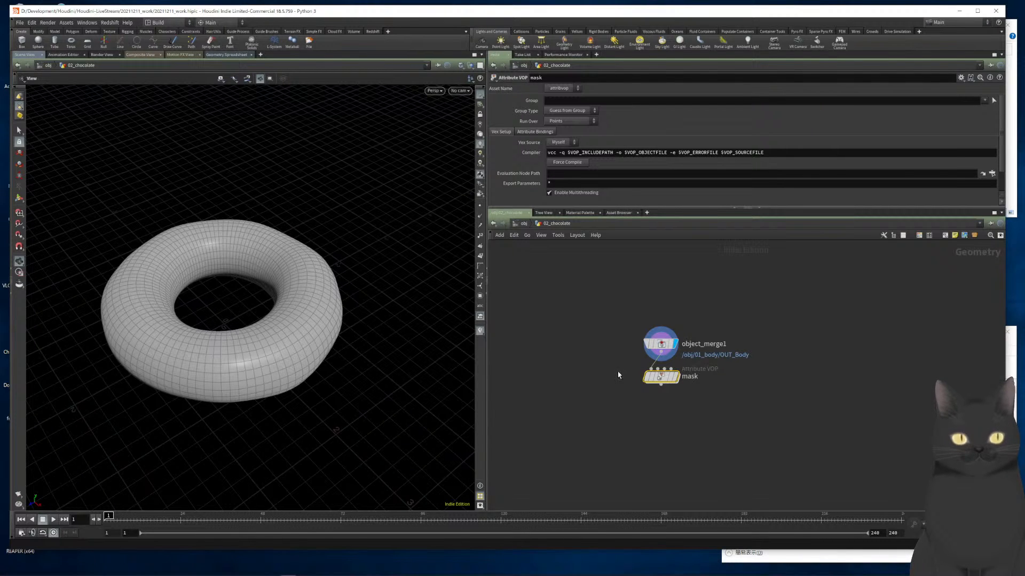
drag(334, 362, 418, 340)
drag(581, 375, 734, 400)
key(r)
drag(258, 325, 315, 331)
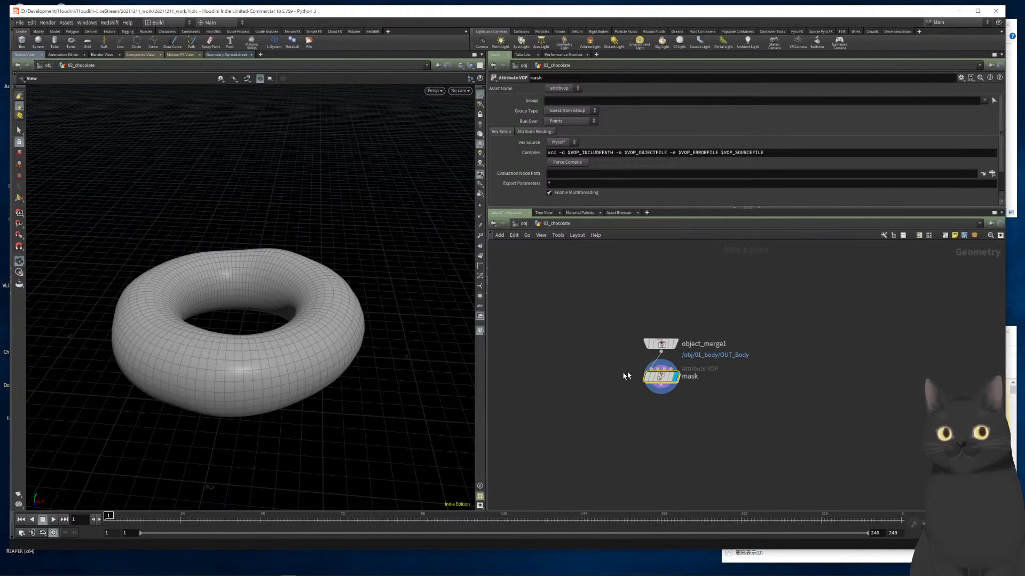
Go back inside the mask network and move the dot1 node slightly lower
double_click(657, 377)
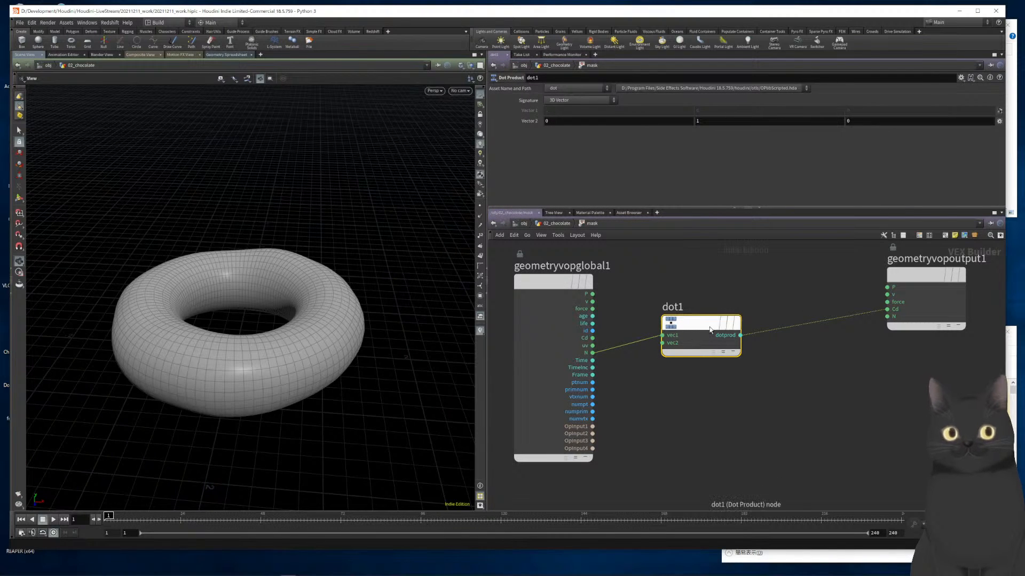
drag(709, 331, 713, 346)
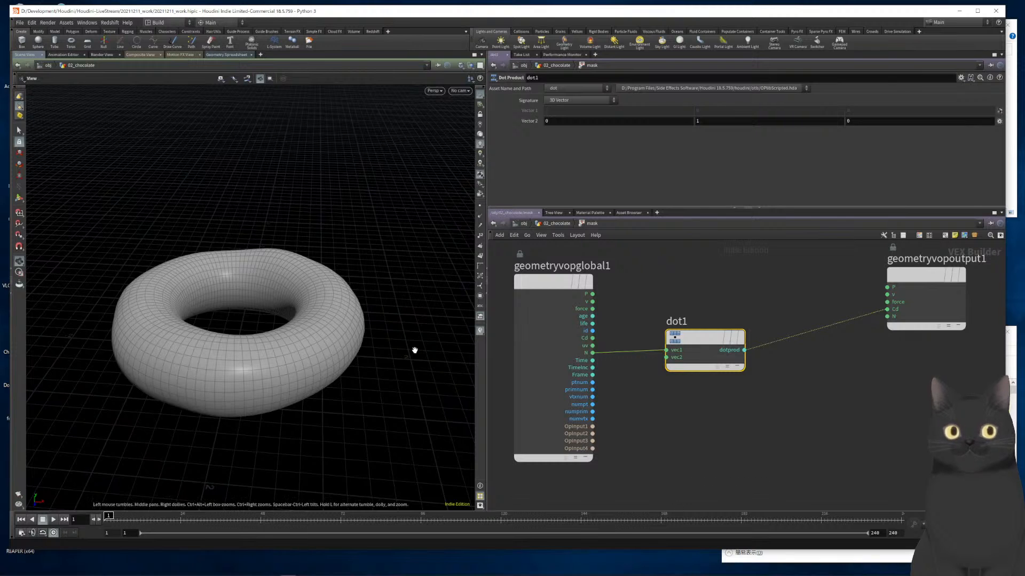
drag(303, 374, 320, 356)
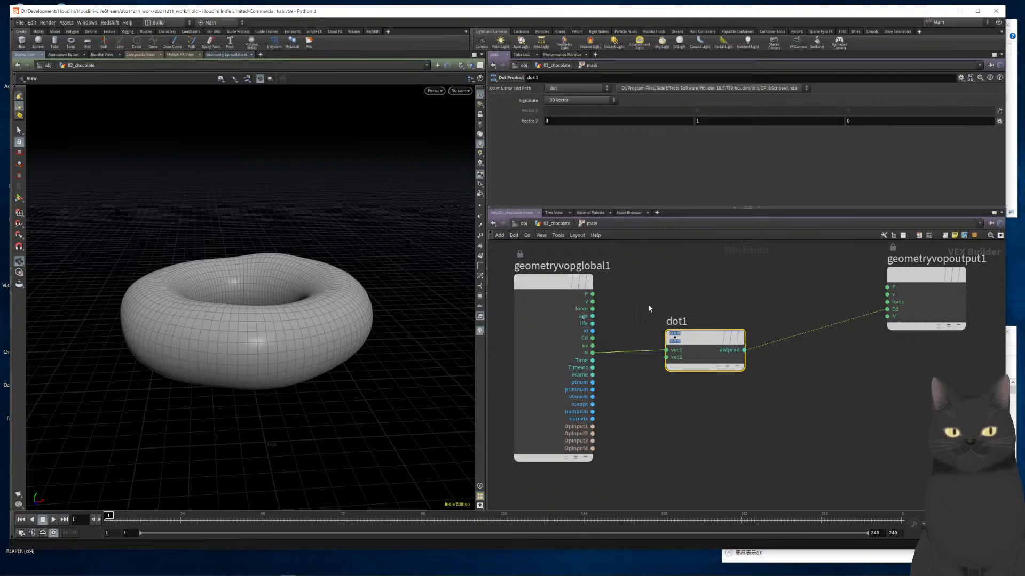
Try the unversioned geometryvopglobal definition on the geometryvopglobal1 node and switch it back to geometryvopglobal::2.0
drag(643, 422, 561, 358)
click(673, 430)
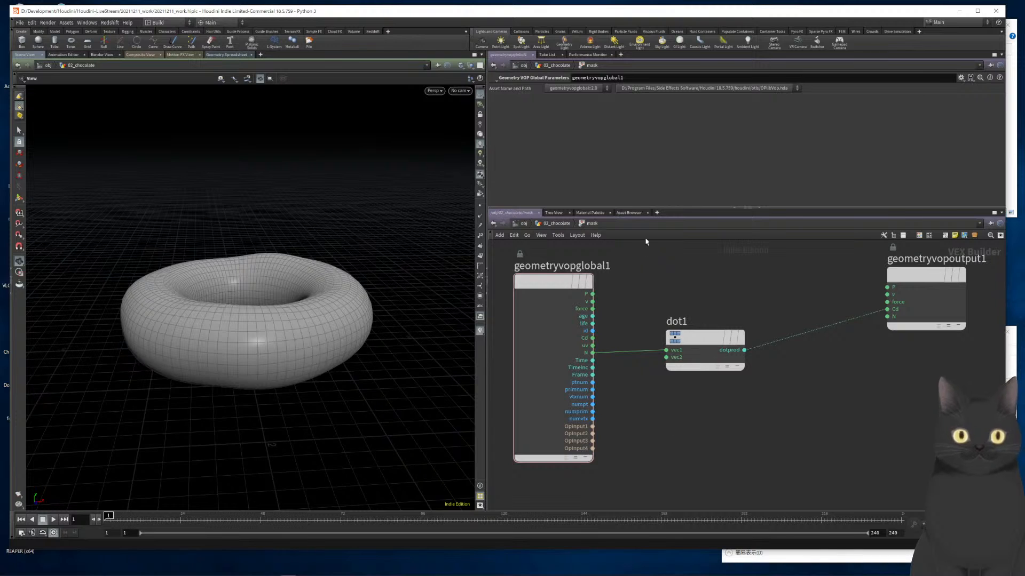
click(580, 92)
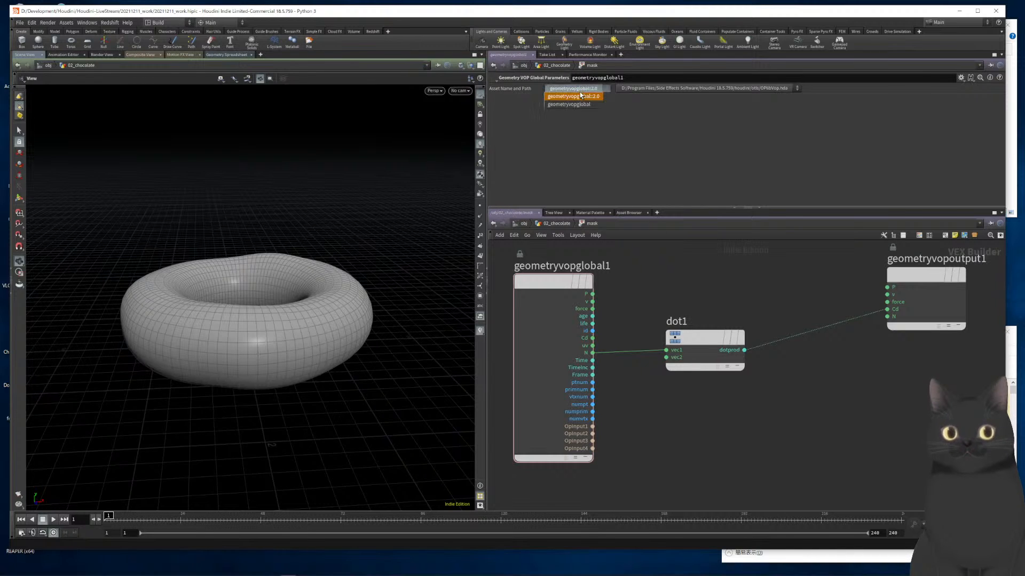
click(578, 109)
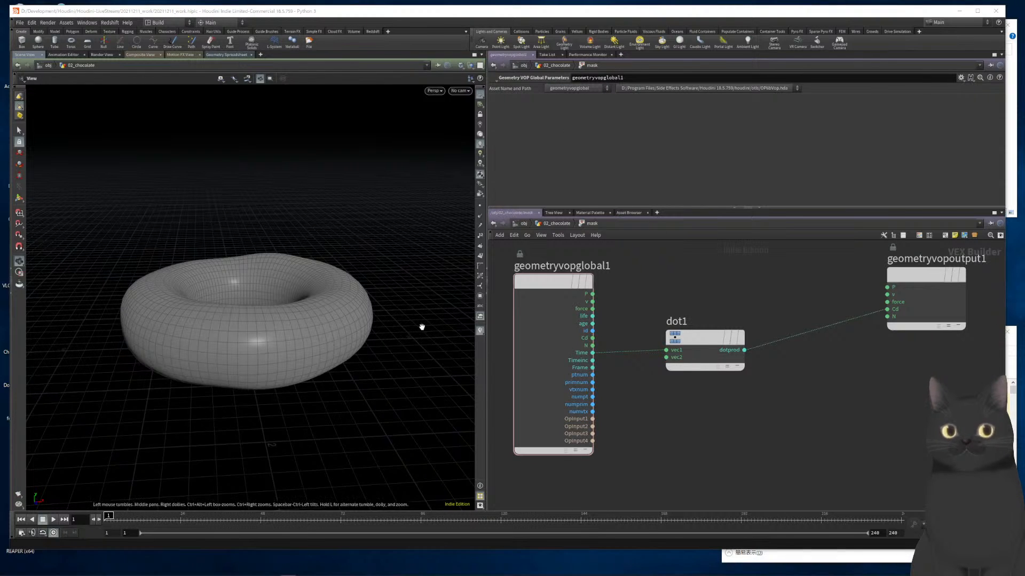
drag(355, 336, 297, 323)
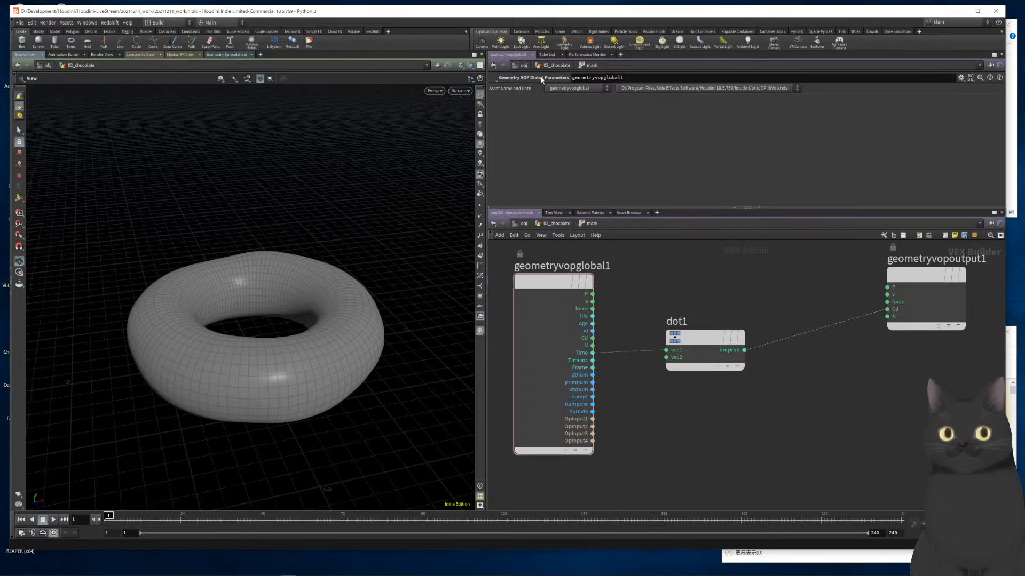
click(572, 91)
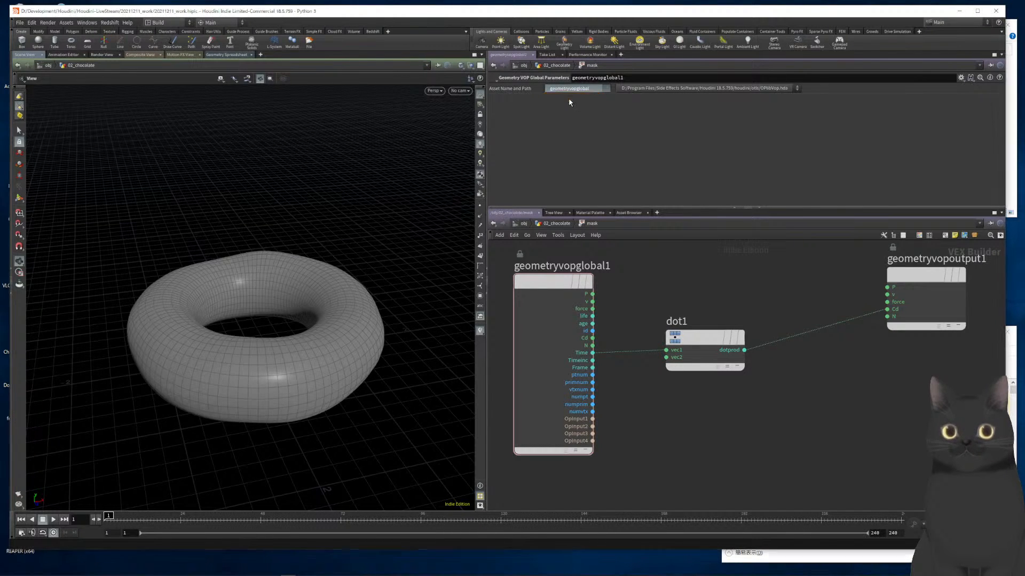
click(577, 99)
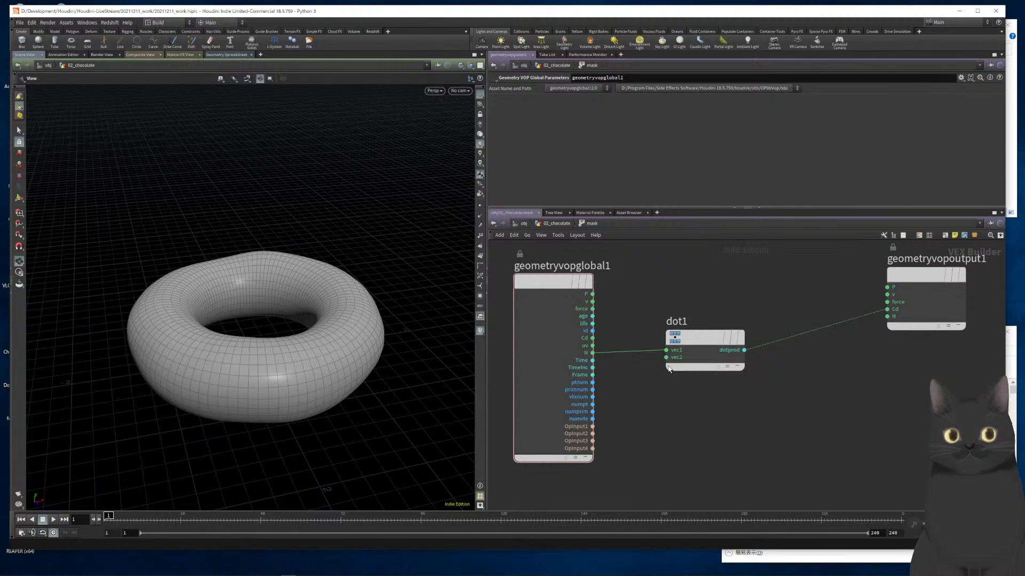
Return to the 02_chocolate network, select object_merge1 and split the scene view pane into upper and lower halves
click(710, 335)
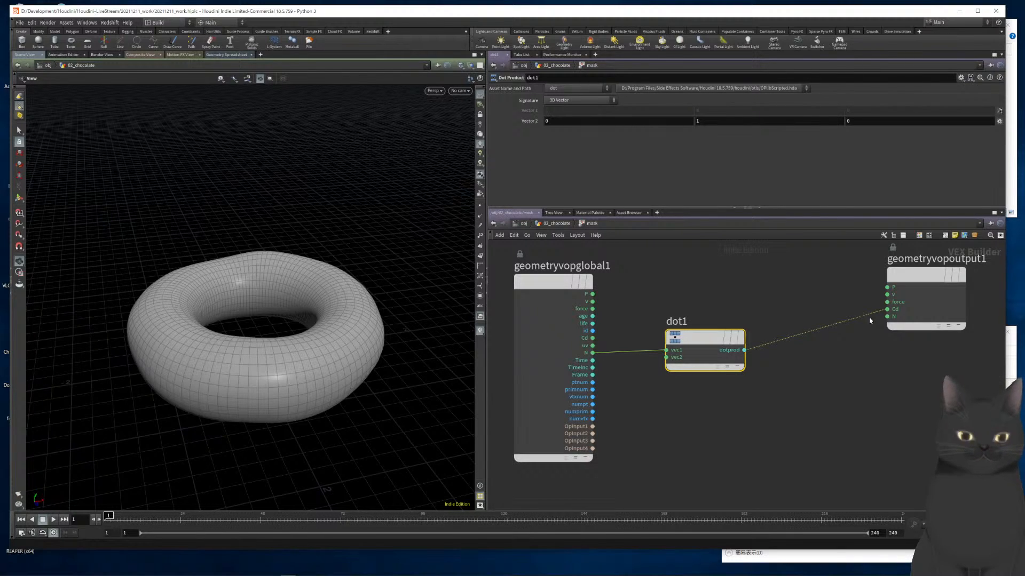
drag(283, 372, 273, 319)
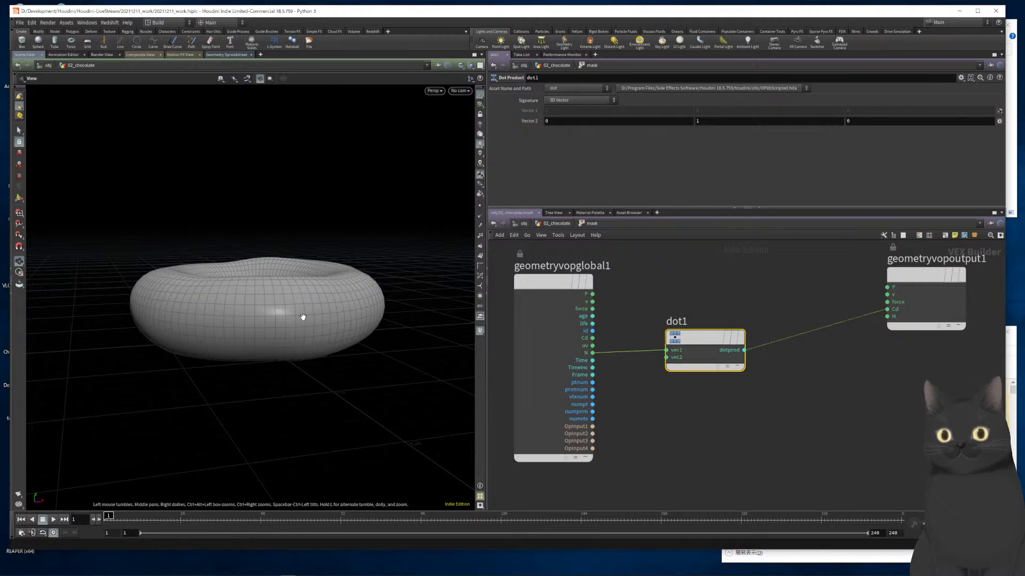
key(u)
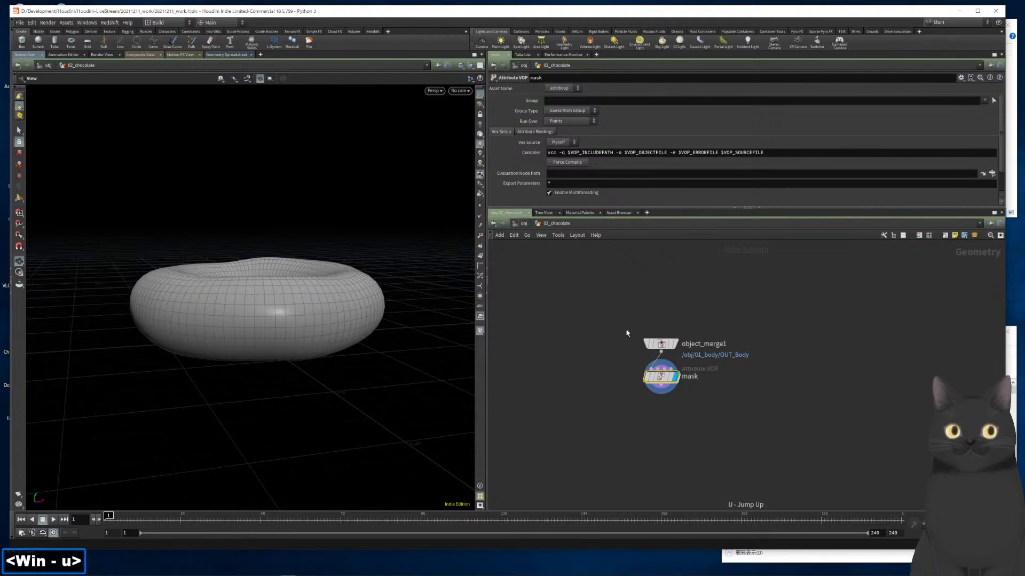
click(661, 343)
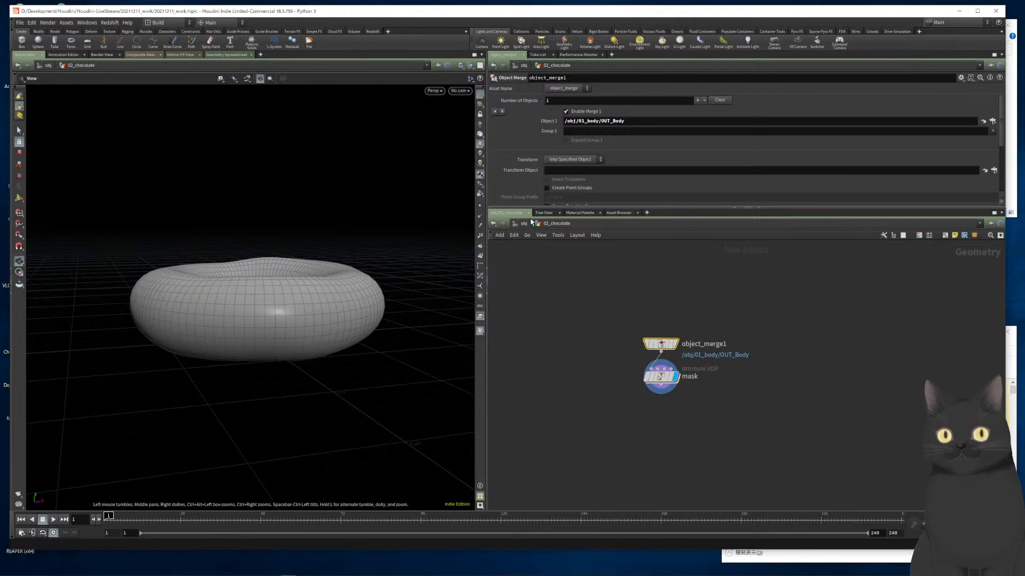
click(481, 55)
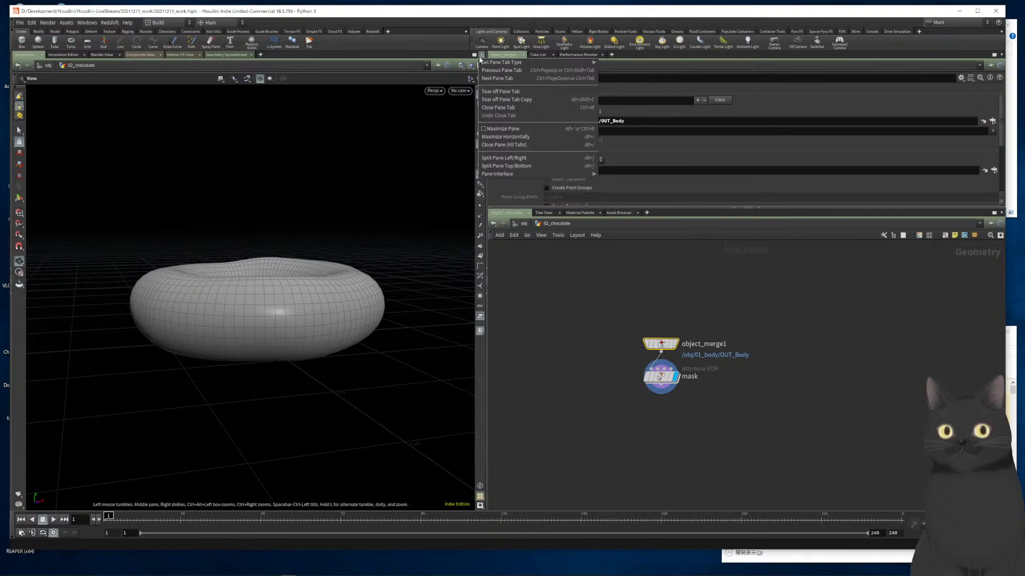
click(508, 168)
Move the Geometry Spreadsheet into the new lower pane so it shows below the 3D view
click(42, 292)
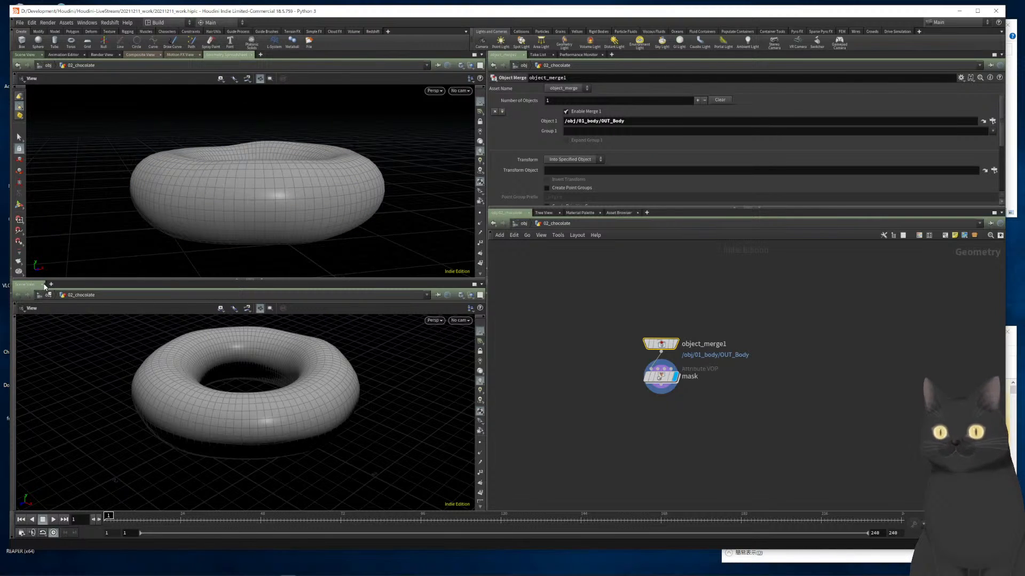
click(220, 56)
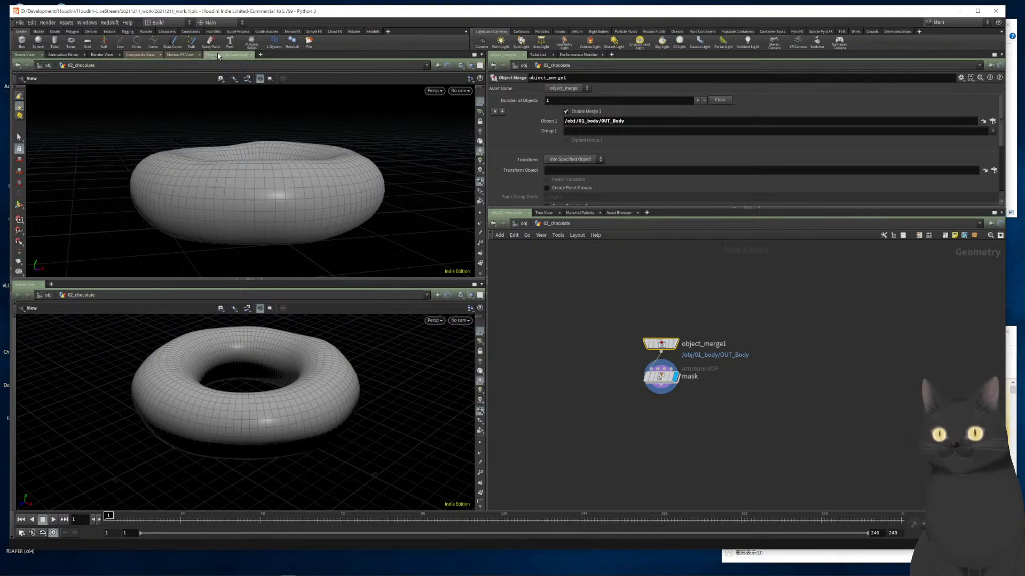
drag(24, 286, 98, 289)
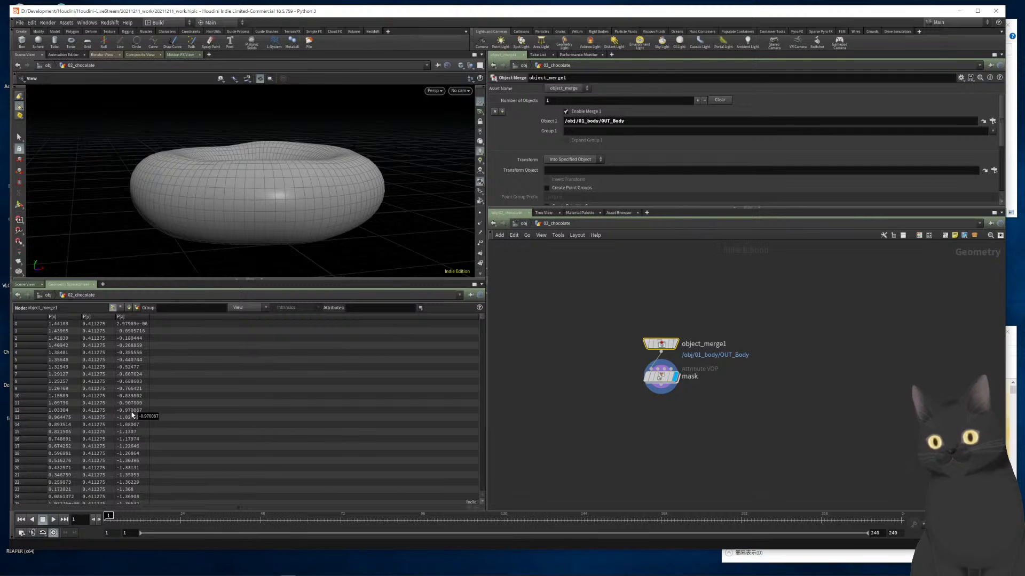
Select the mask node and examine its Cd point values in the Geometry Spreadsheet
drag(566, 389, 683, 385)
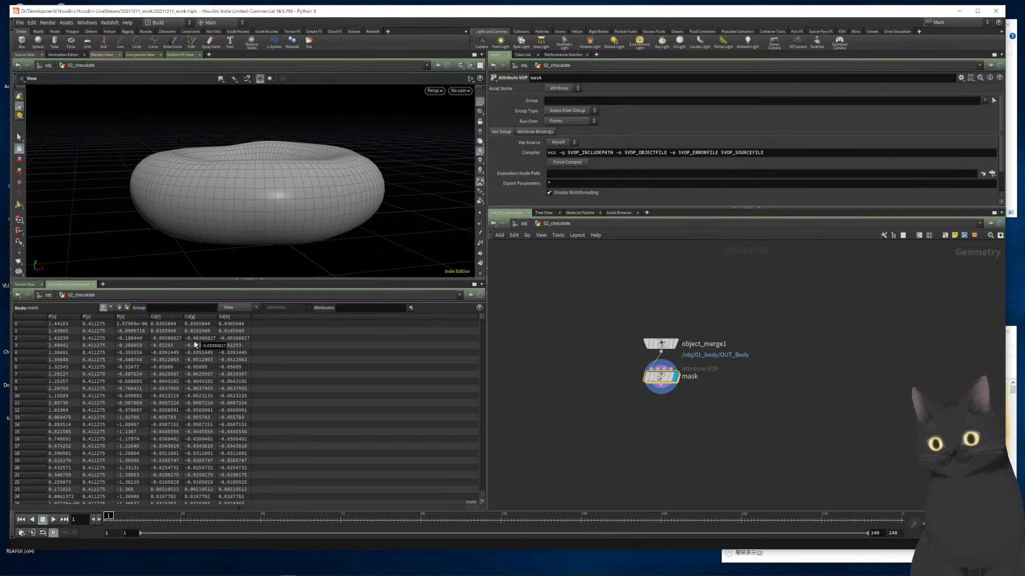
scroll(222, 421, down, 2)
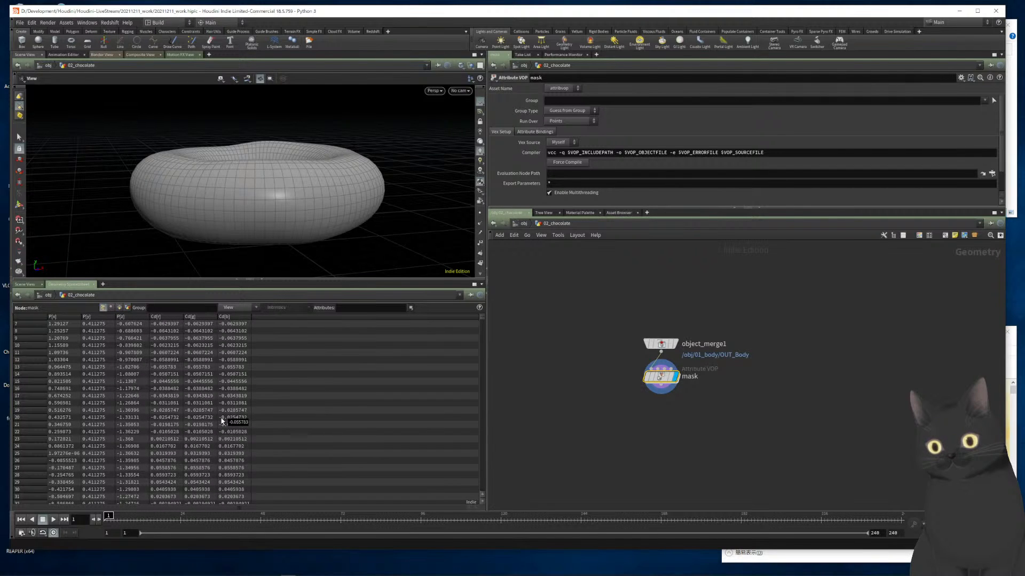
scroll(219, 446, down, 4)
Hide the reference grid in the 3D view and check the donut's shading from several angles
mouse_move(286, 226)
mouse_down()
mouse_move(296, 197)
mouse_move(297, 232)
mouse_up()
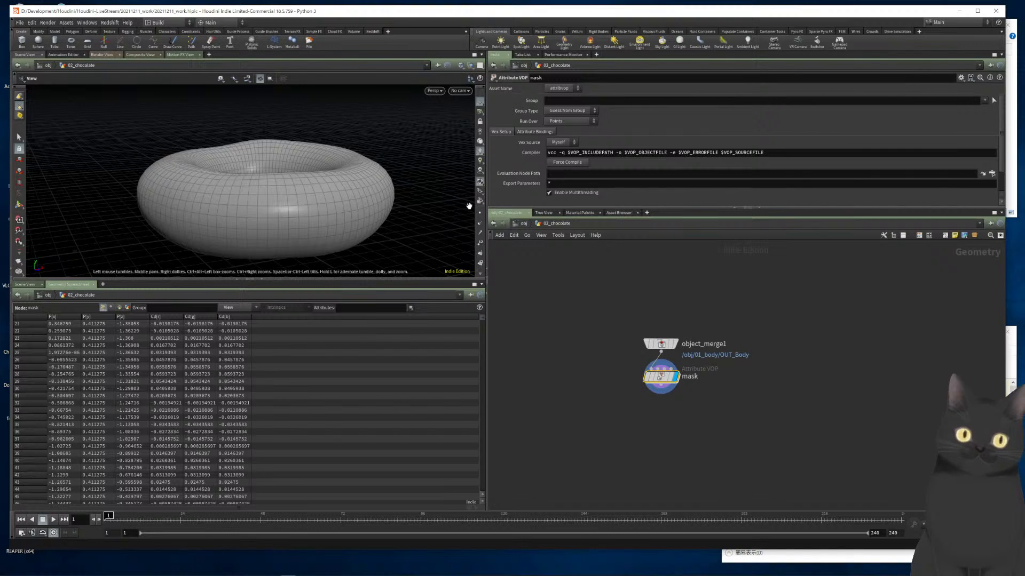
click(481, 145)
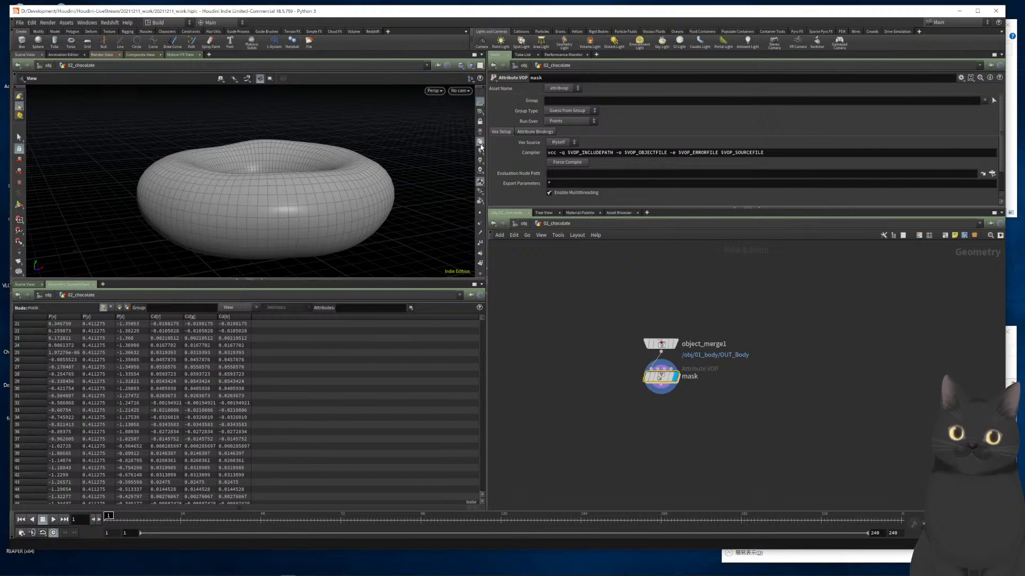
click(479, 105)
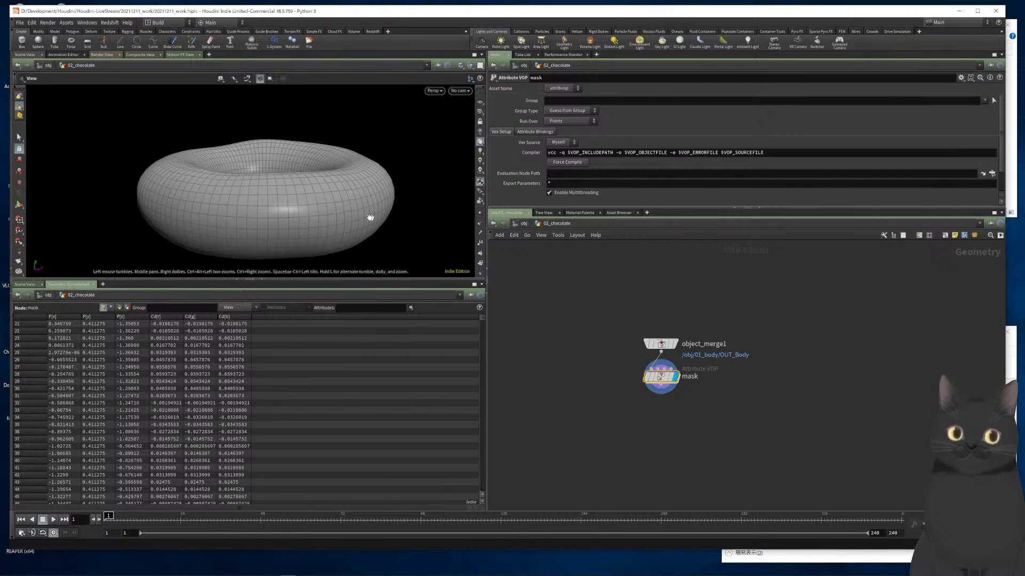
drag(313, 202, 340, 210)
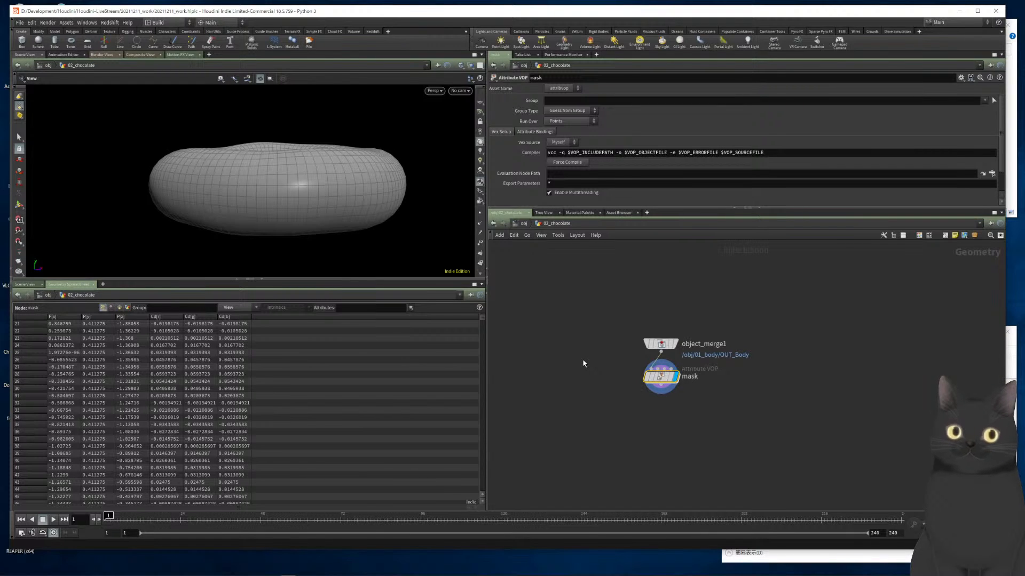
drag(338, 245, 338, 287)
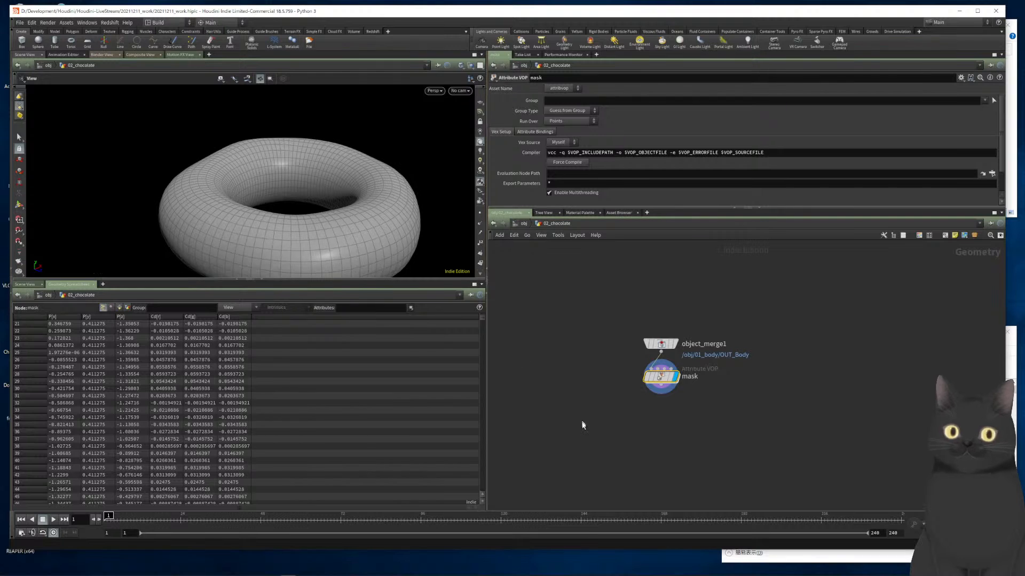
Inspect the 01_body network and the point attributes of OUT_Body, and return to the 02_chocolate network
key(u)
key(u)
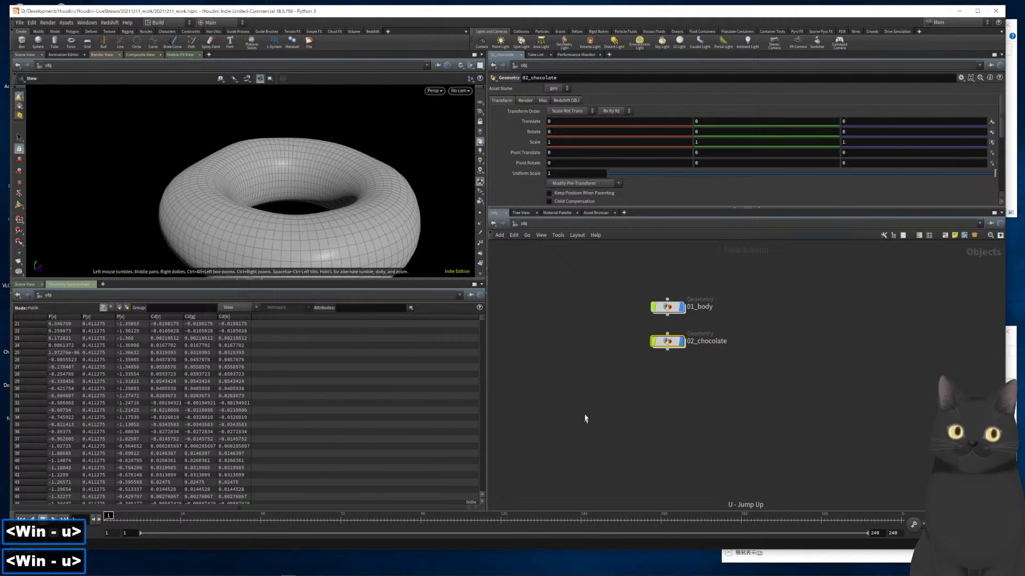
click(667, 307)
double_click(667, 307)
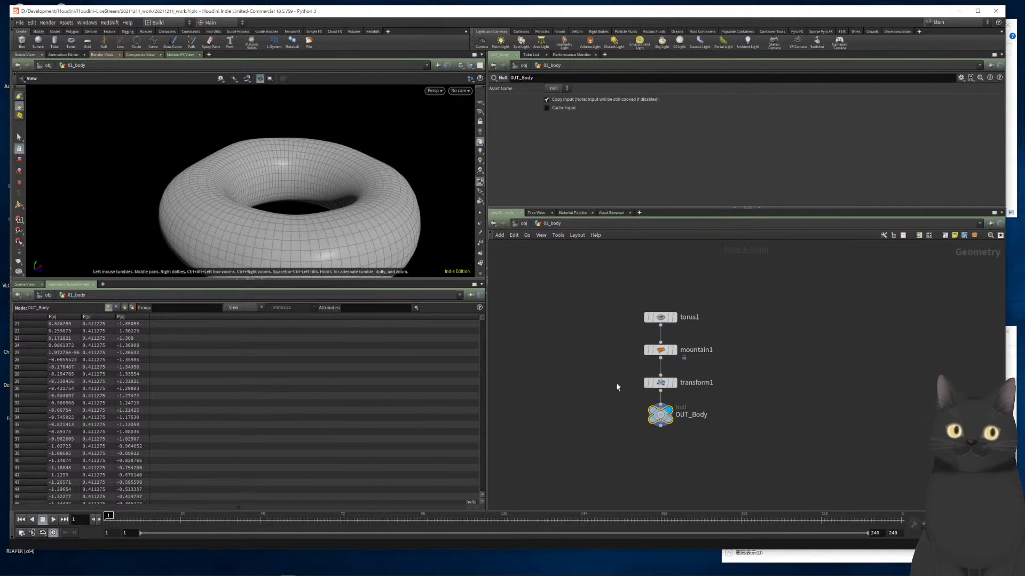
click(478, 224)
click(477, 224)
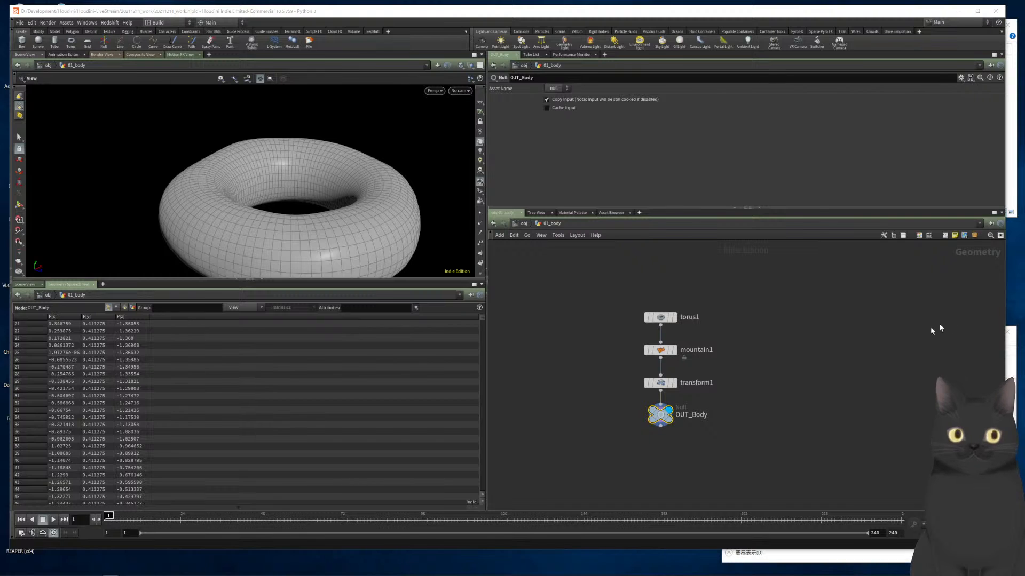
key(u)
double_click(667, 342)
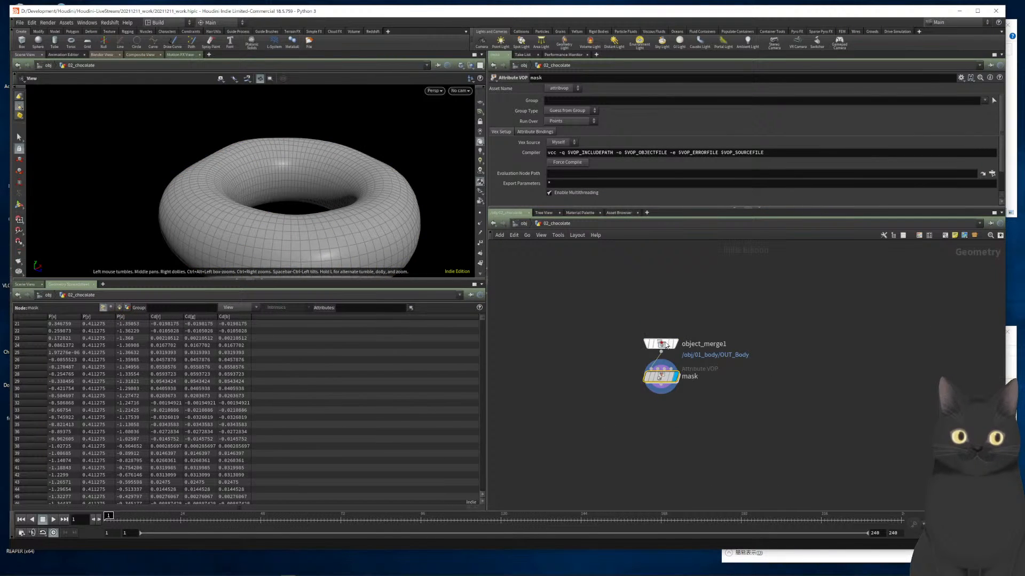
Open the mask VOP network and examine the range of Cd point values against the donut's shading
double_click(661, 377)
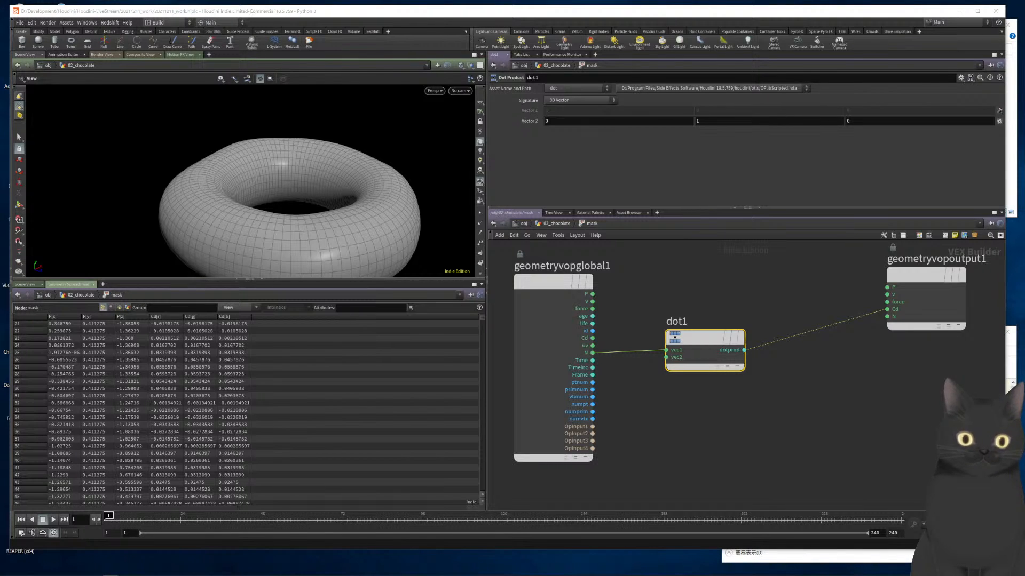
scroll(195, 428, down, 2)
scroll(195, 428, down, 10)
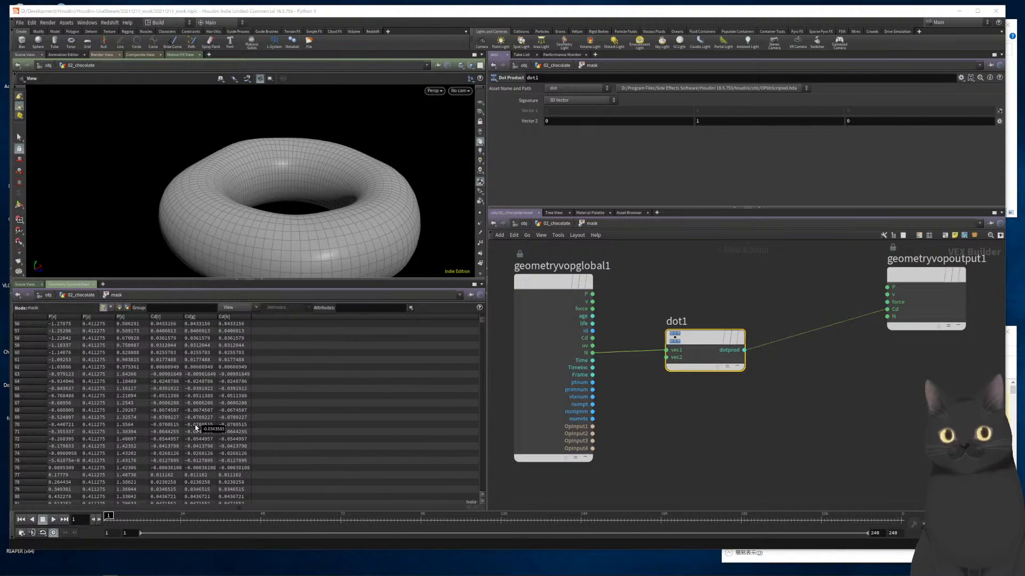
scroll(195, 428, up, 17)
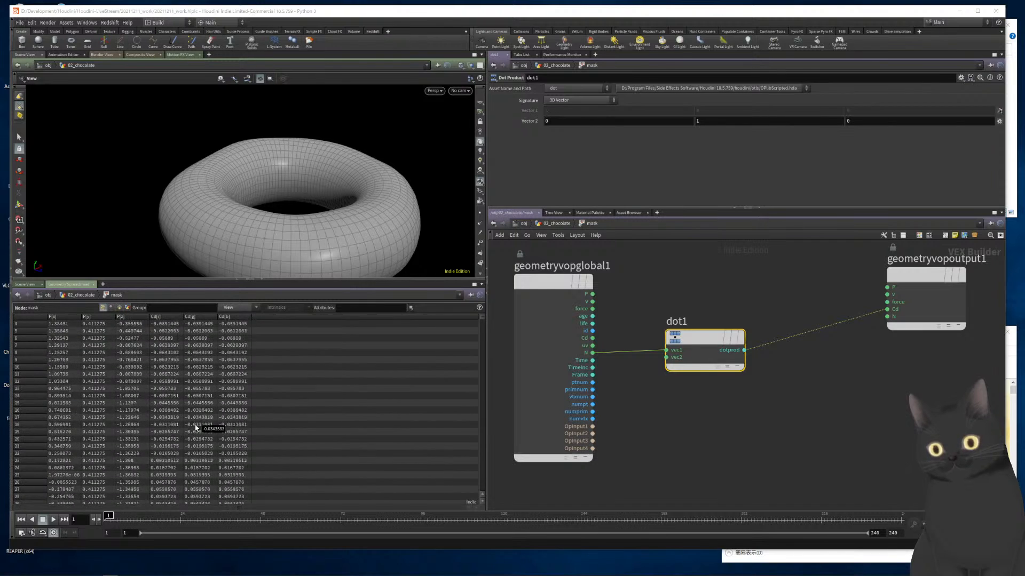
scroll(195, 428, down, 10)
scroll(195, 427, down, 6)
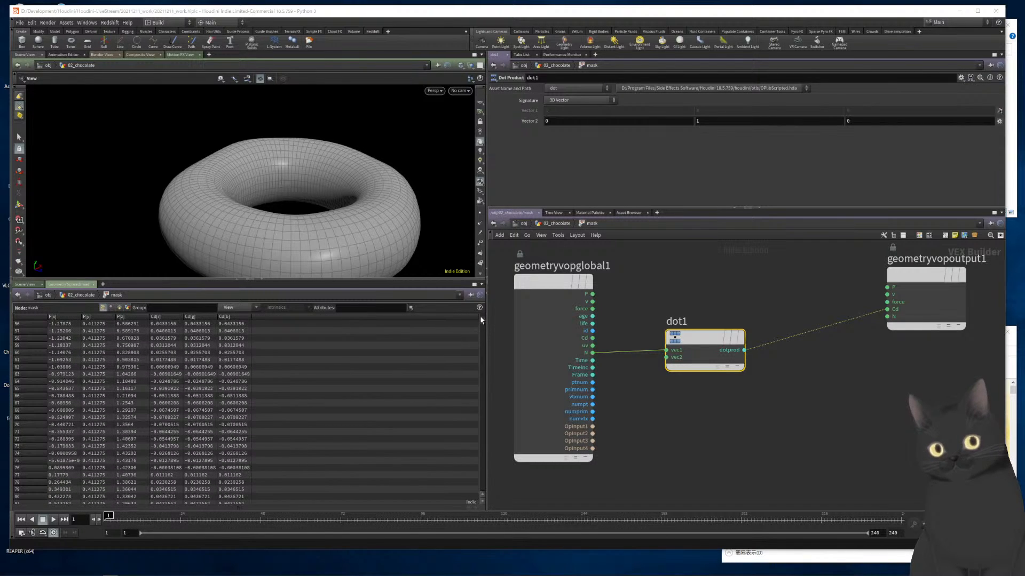
scroll(474, 360, up, 8)
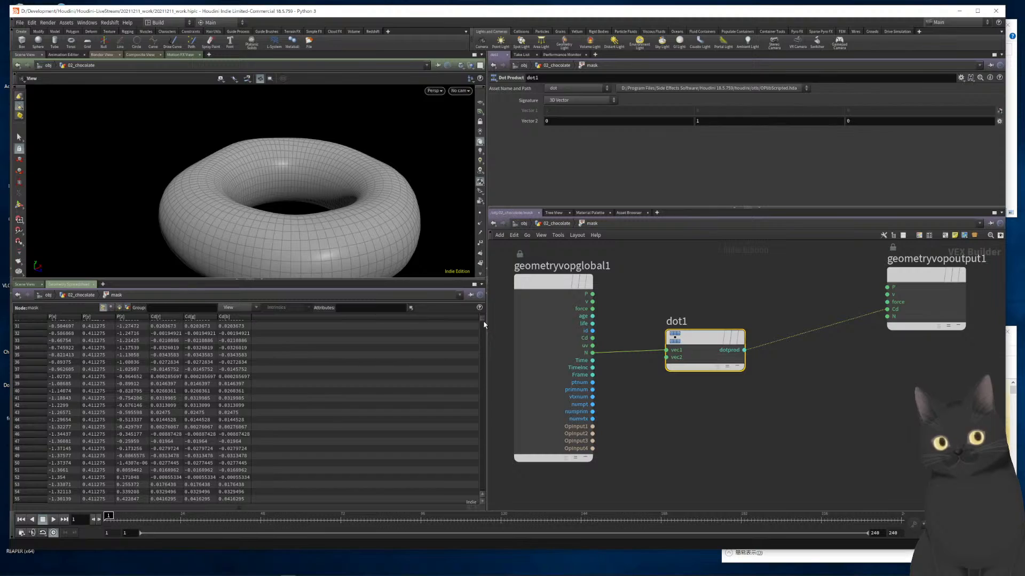
drag(481, 319, 469, 362)
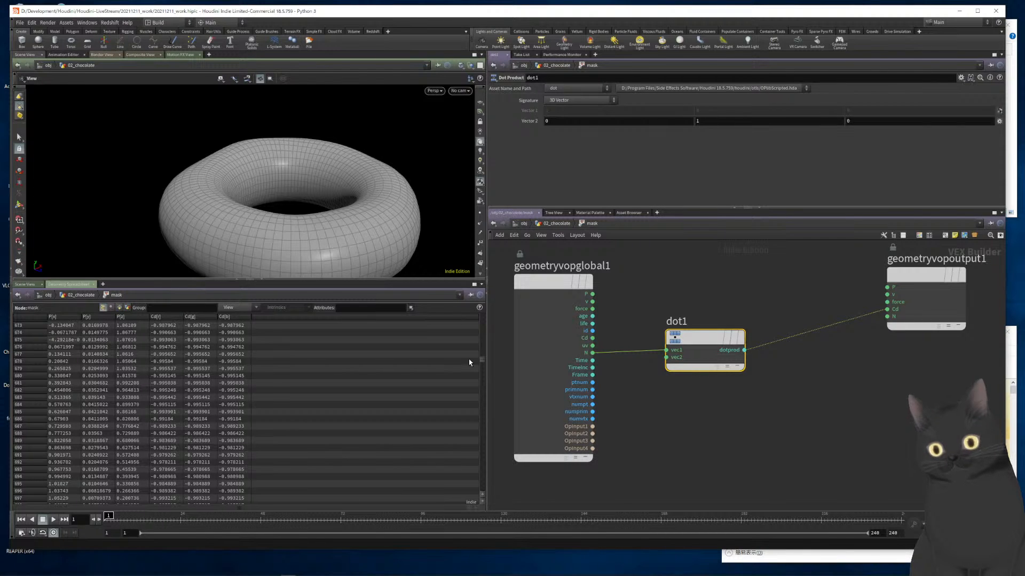
drag(469, 362, 469, 297)
drag(373, 231, 343, 266)
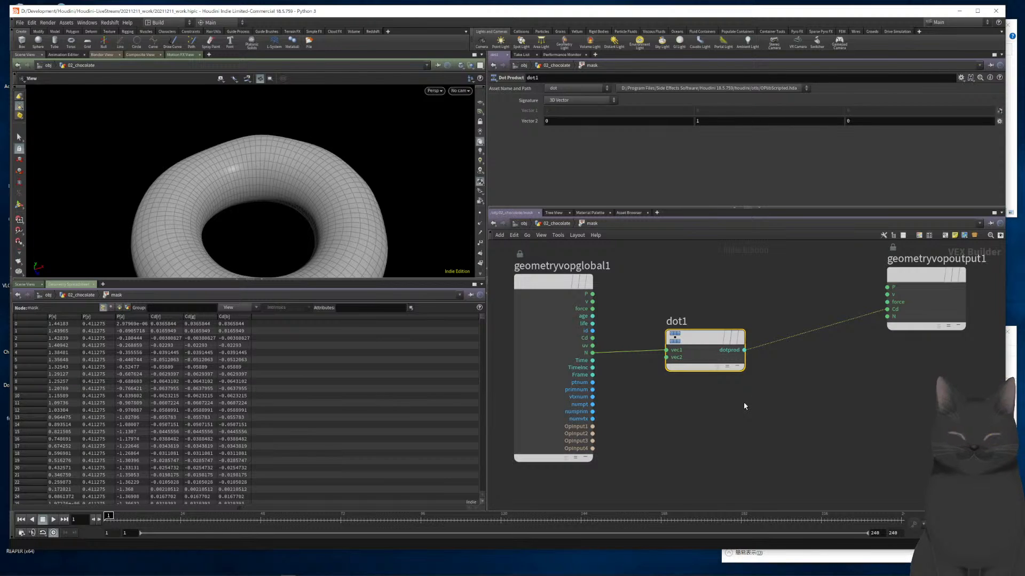
Insert a Clamp node with range 0 to 1 between the dot product and the Cd output, and align the nodes
key(Tab)
text(clamp)
key(Return)
key(Return)
drag(745, 405, 853, 341)
drag(702, 342, 703, 349)
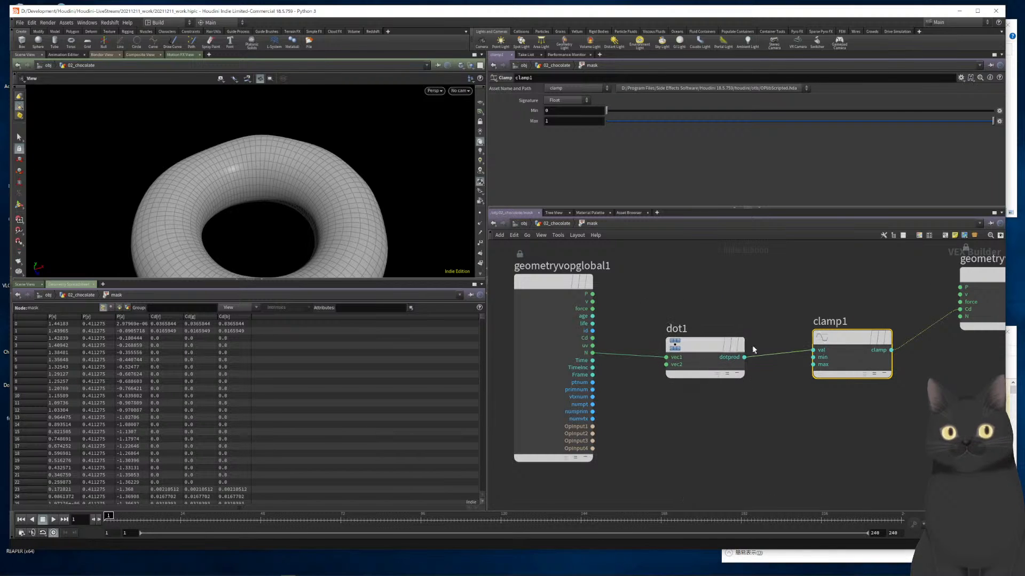
drag(835, 342, 805, 350)
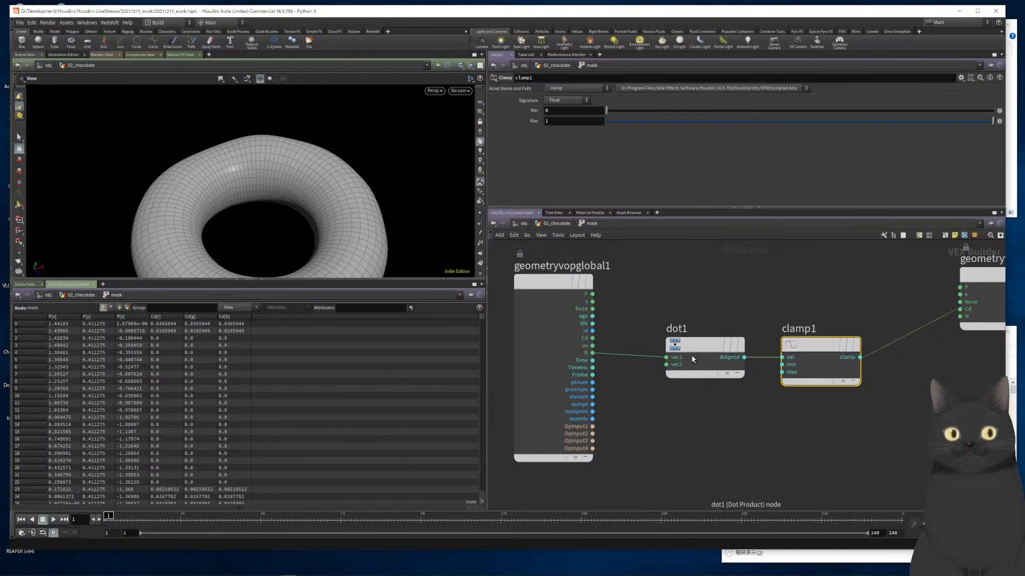
Toggle the clamp node's bypass on and off to compare the donut's shading and Cd values
drag(332, 202, 343, 85)
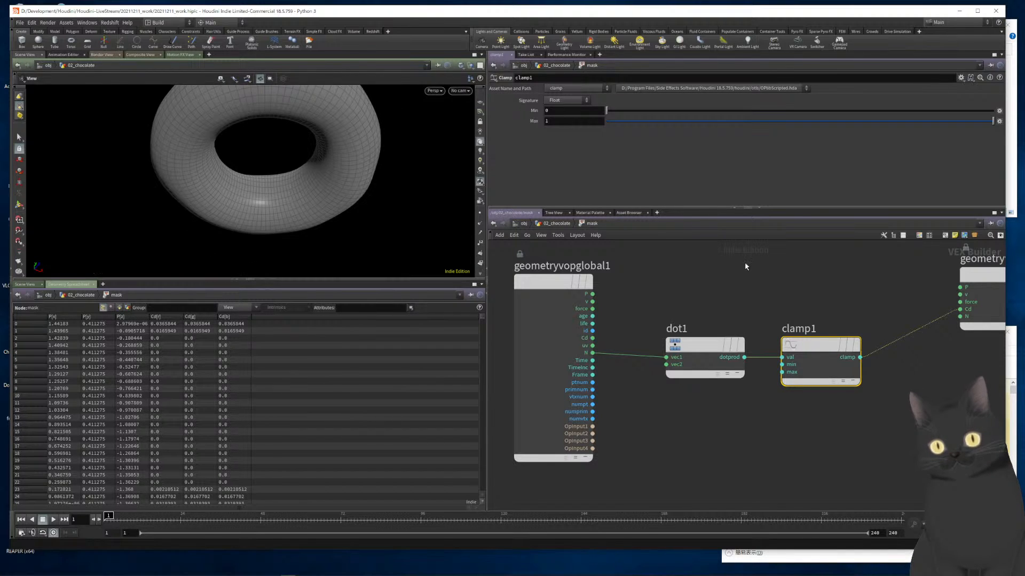
mouse_move(798, 320)
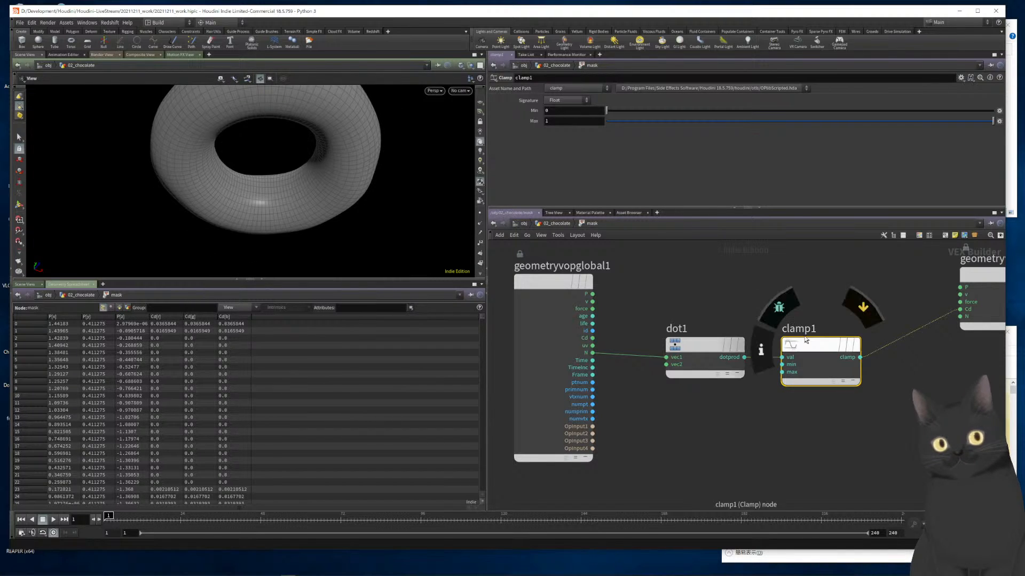
click(863, 311)
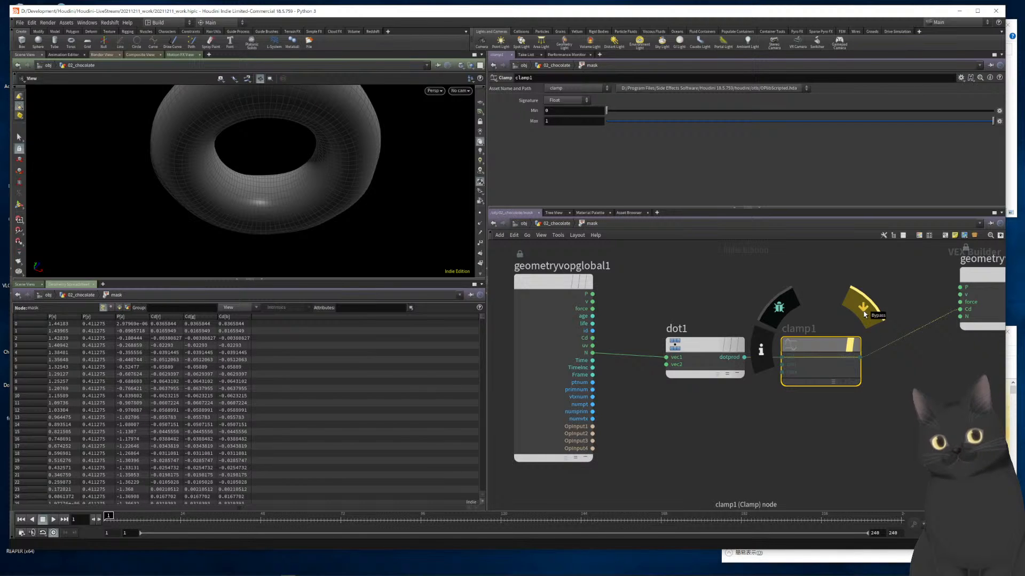
click(863, 311)
click(863, 310)
click(863, 312)
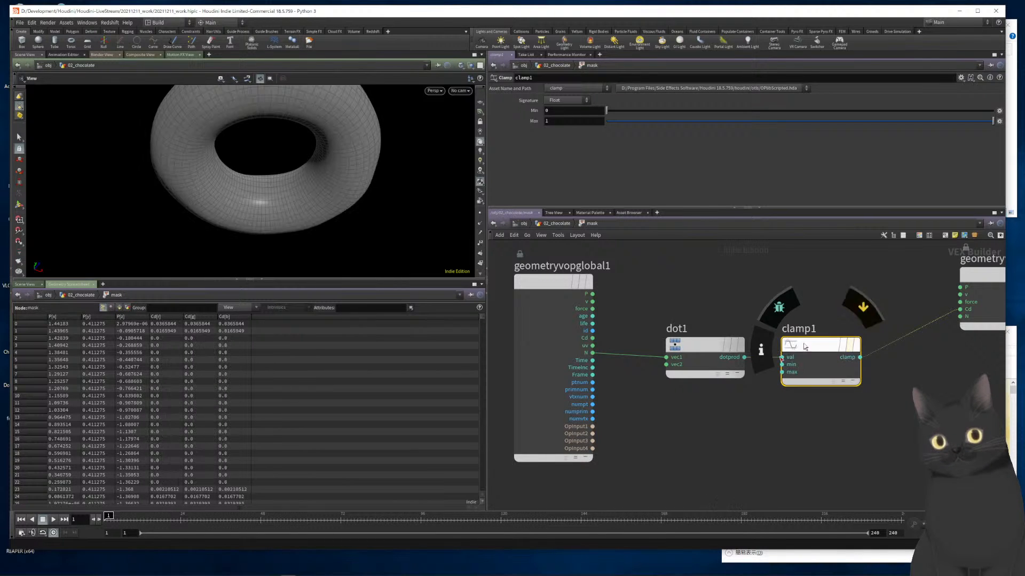
click(860, 314)
click(861, 312)
drag(346, 168, 342, 214)
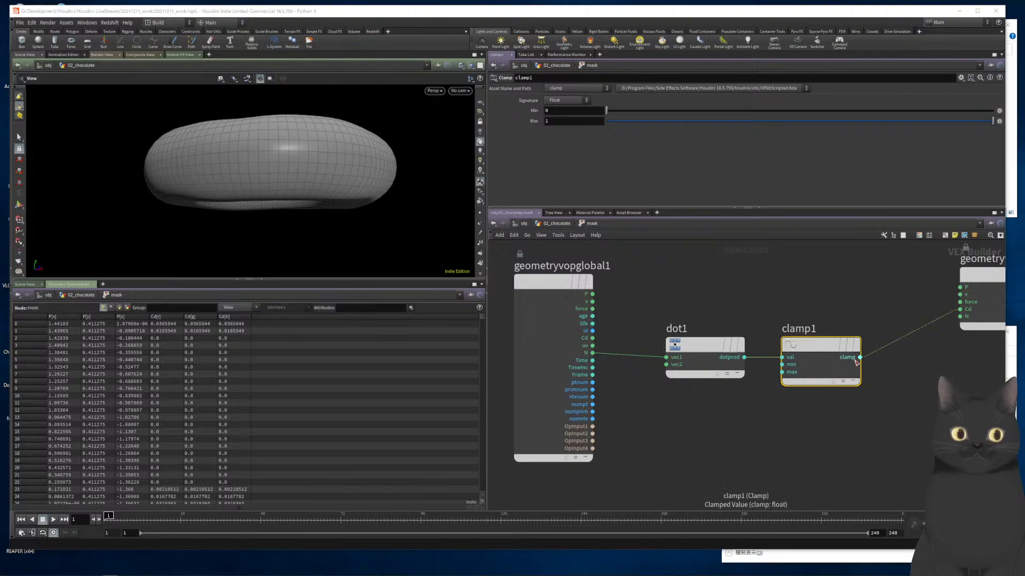
Add a Bind node fed by the clamp output and name its parameter density
mouse_move(857, 361)
mouse_down()
mouse_move(872, 426)
mouse_move(858, 368)
mouse_up()
key(Escape)
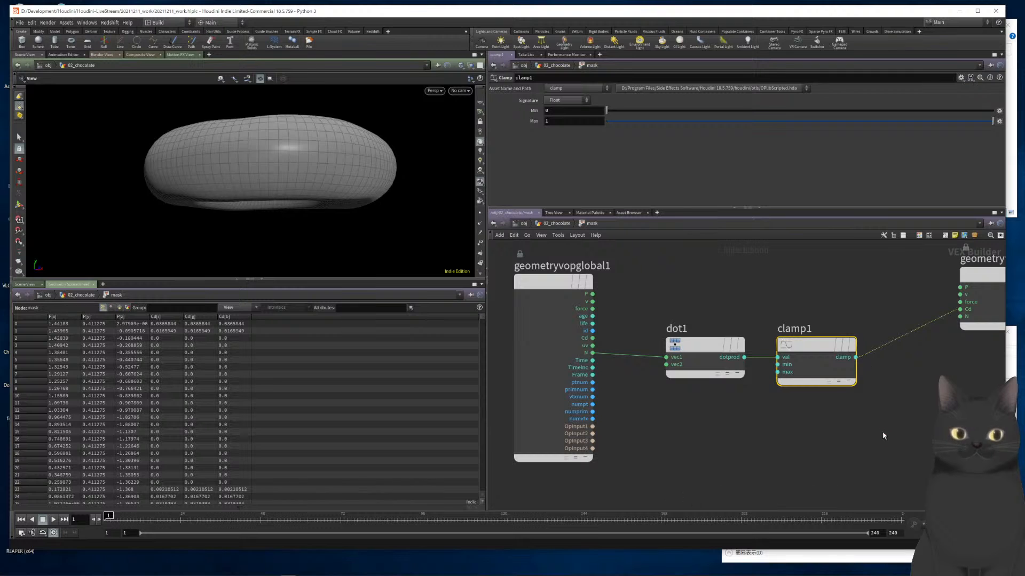
click(856, 361)
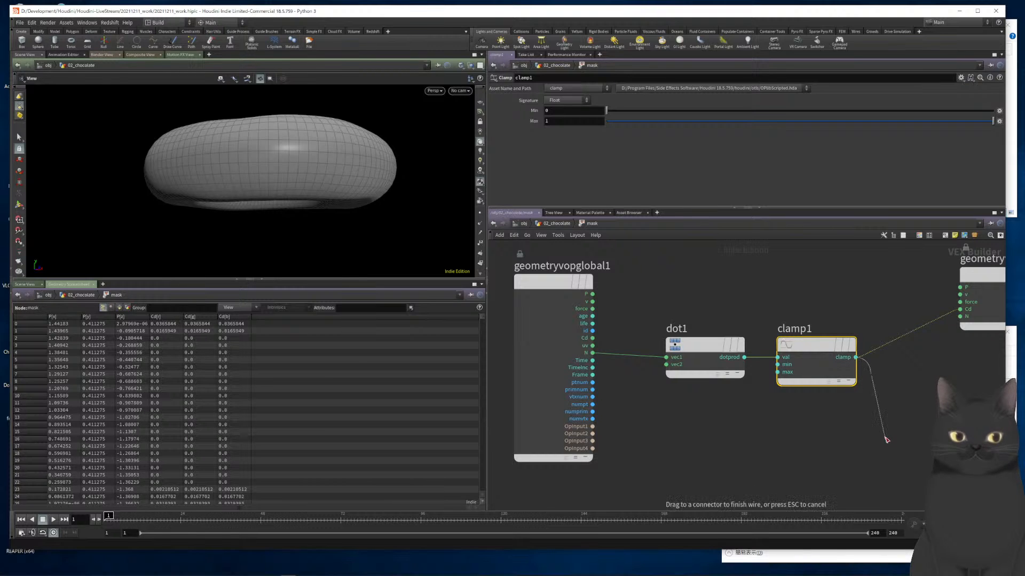
key(Tab)
text(binde)
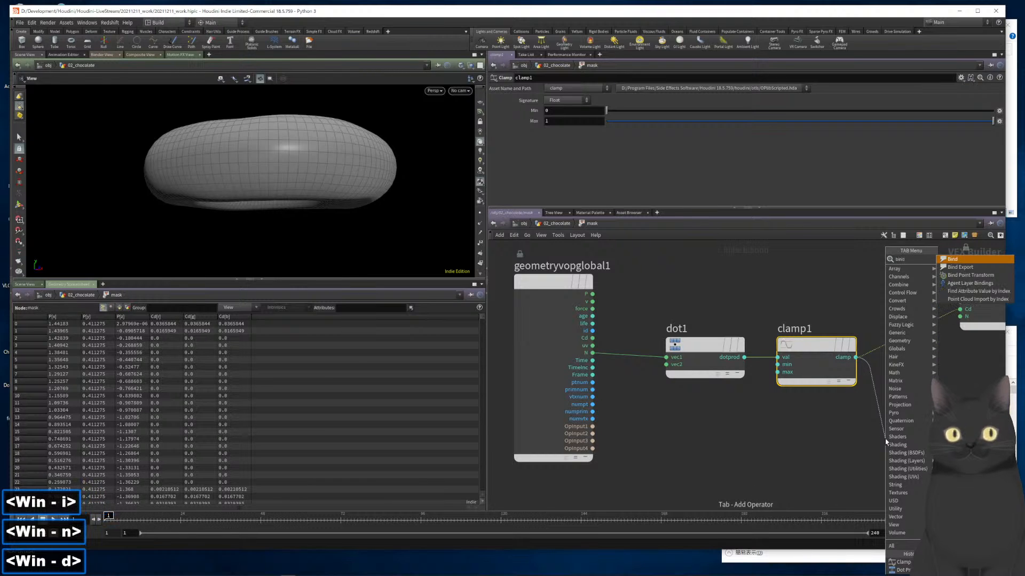
key(Return)
key(Return)
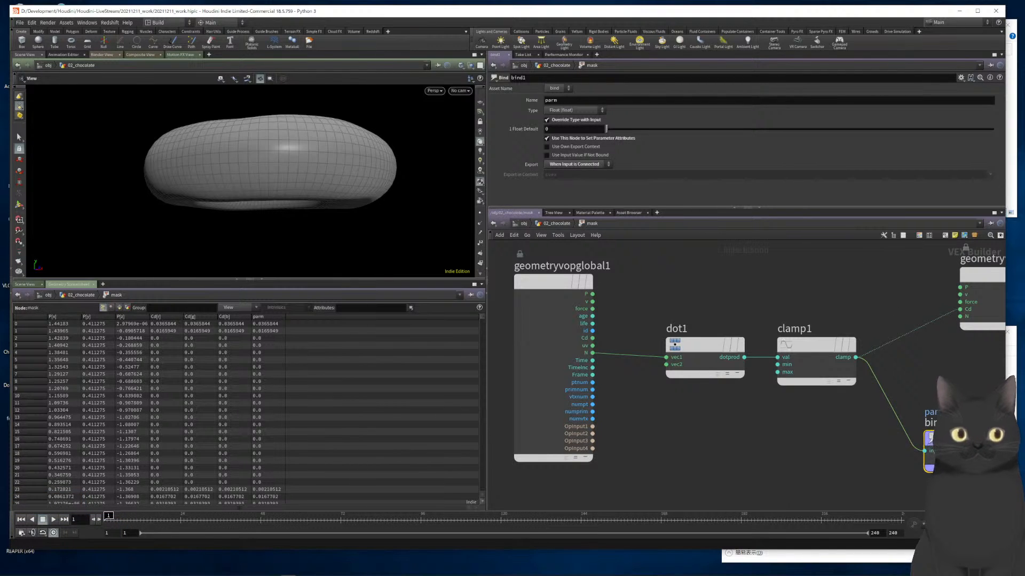
double_click(552, 99)
text(density)
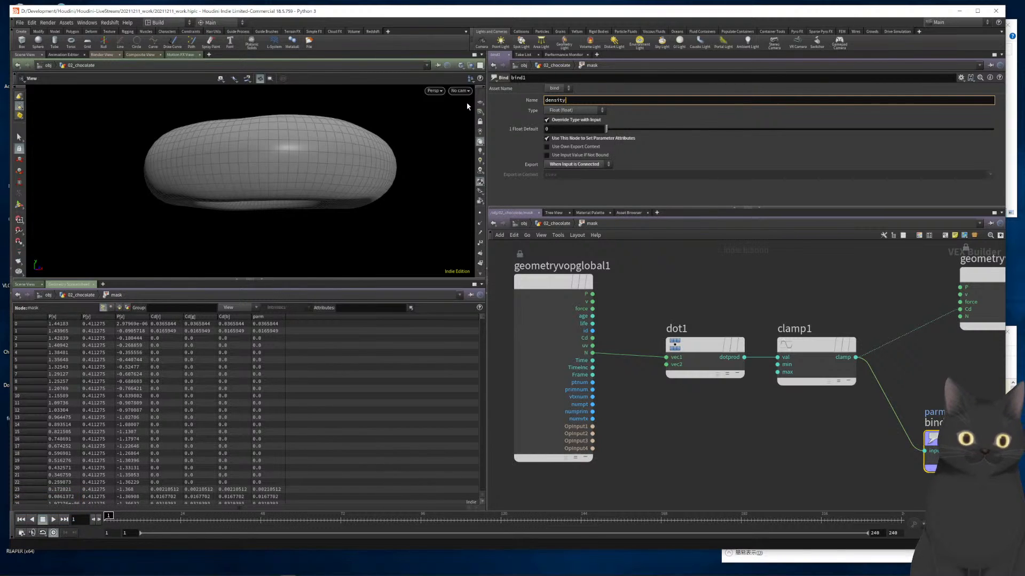
key(Return)
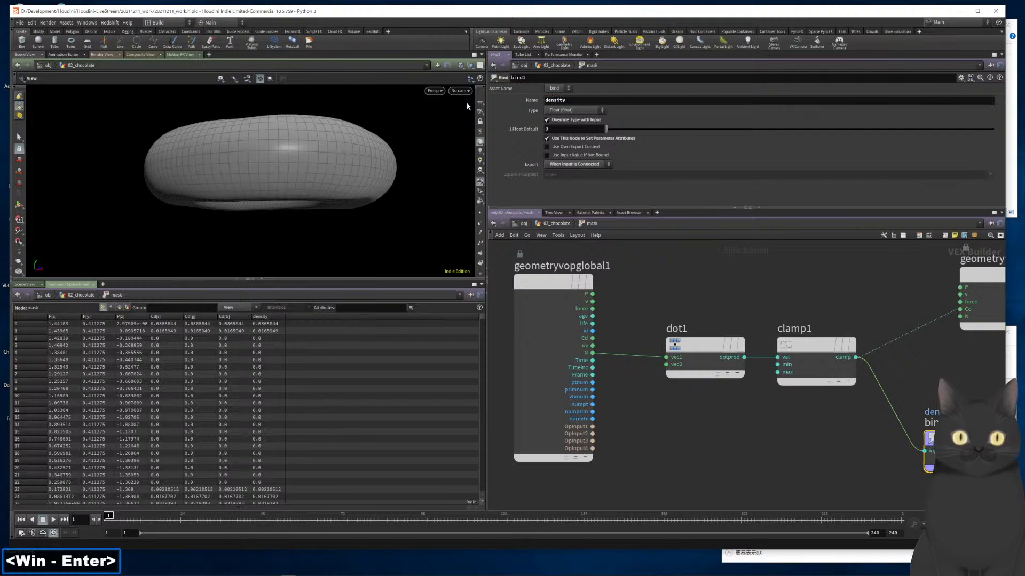
Return to the 02_chocolate network, add a Scatter node after the mask node and display it
scroll(675, 446, down, 1)
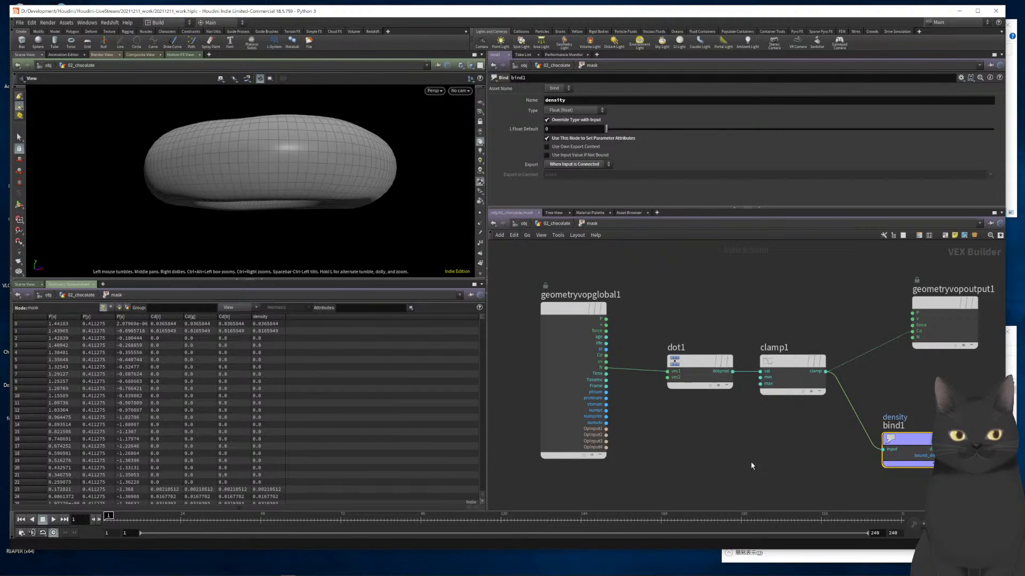
key(u)
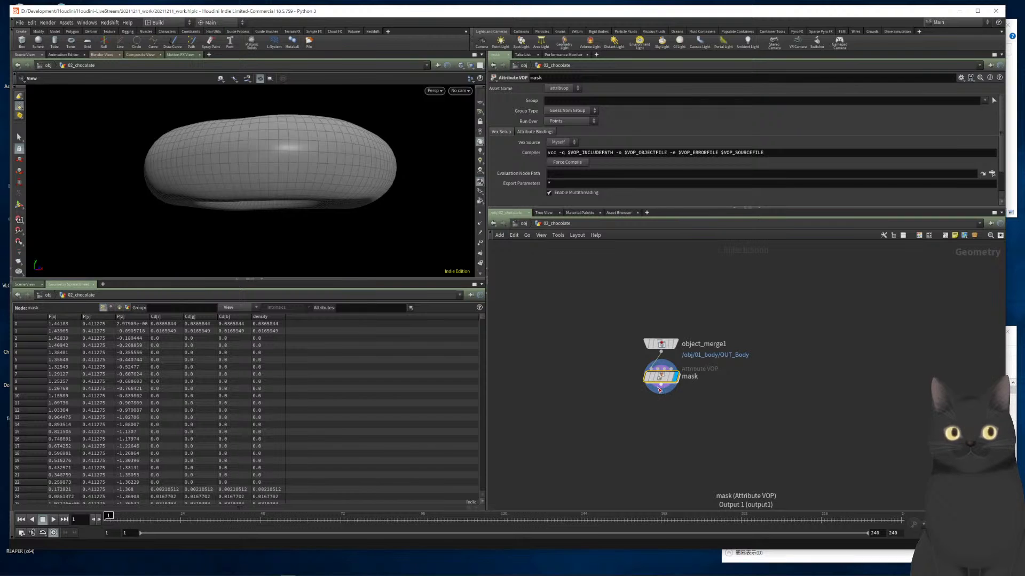
key(Tab)
text(sc)
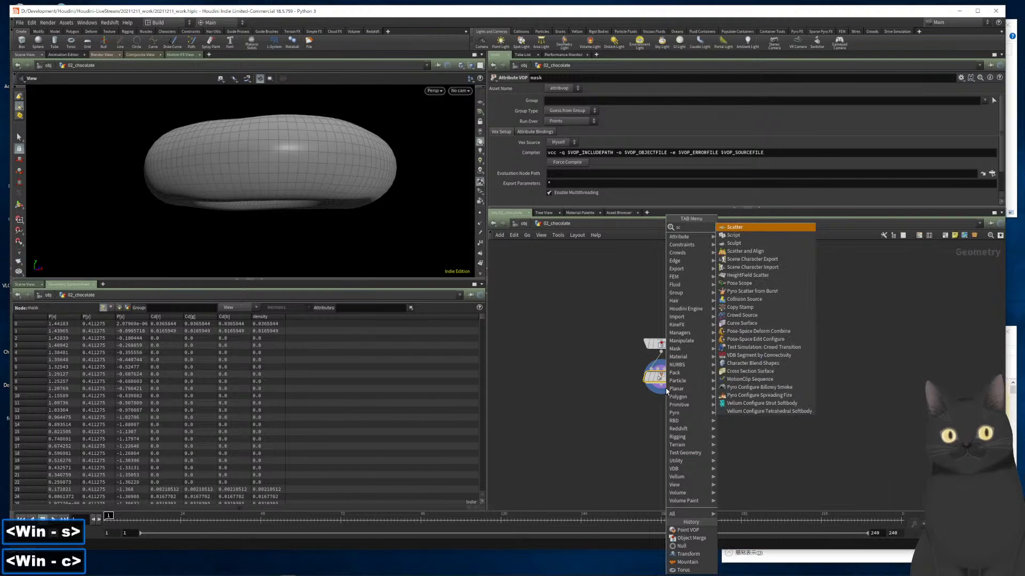
text(a)
key(Return)
key(Return)
key(r)
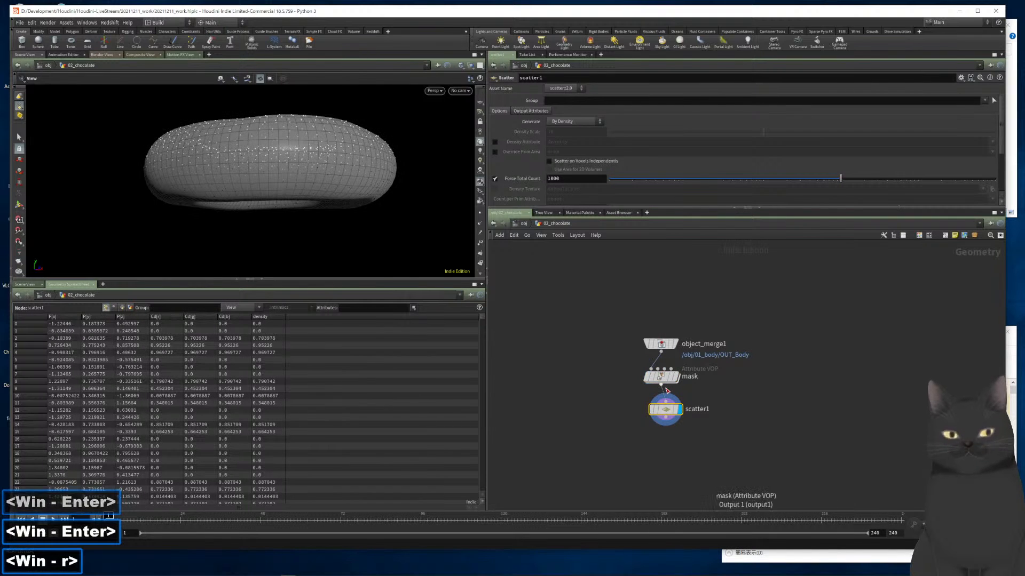
Hide the other objects in the 3D view and check the scattered points from the side
drag(368, 193, 338, 224)
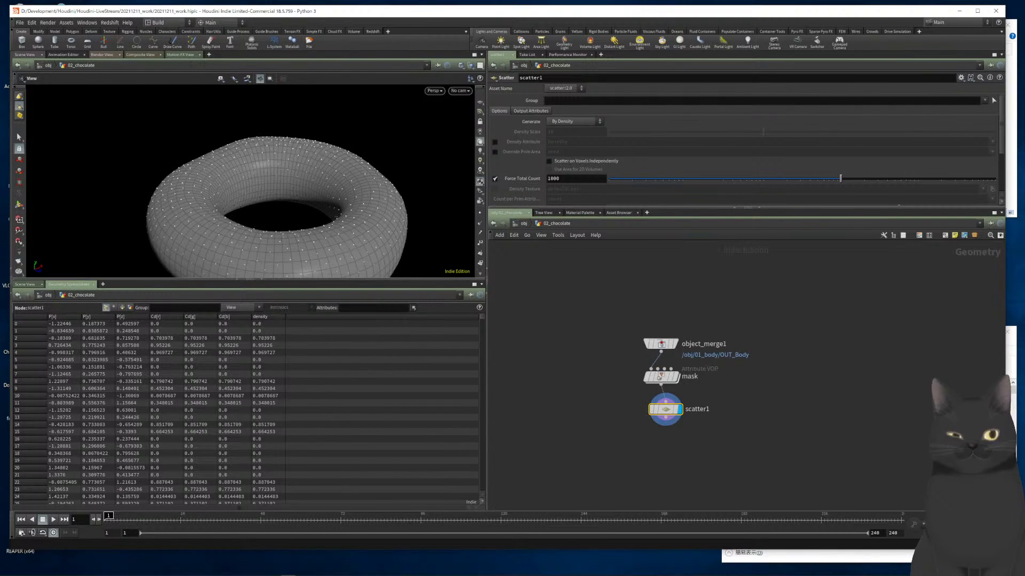
click(470, 66)
click(497, 90)
drag(330, 225, 321, 160)
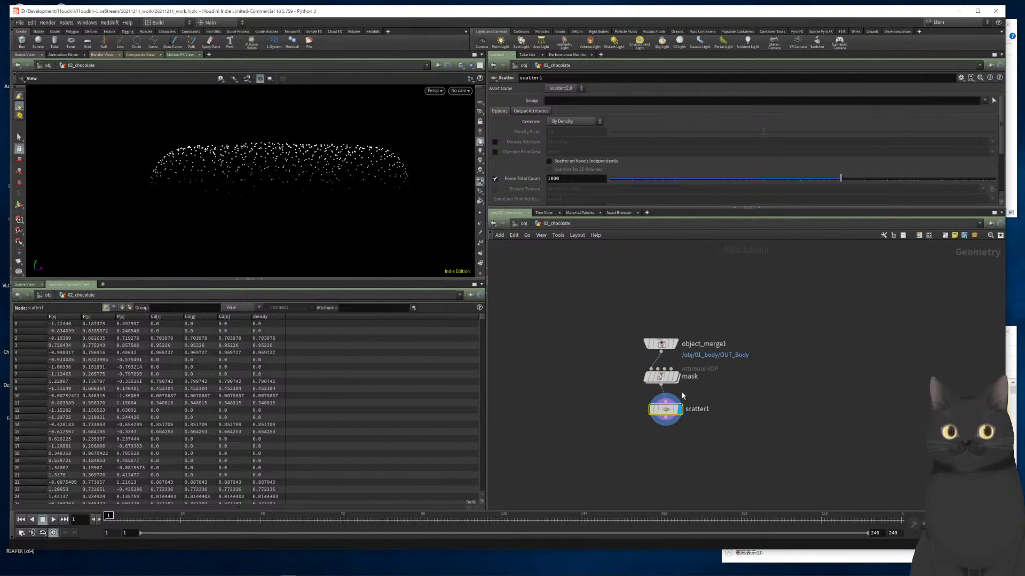
Enlarge the 3D view pane and compare the mask node's shading with the displayed scatter points
mouse_move(675, 380)
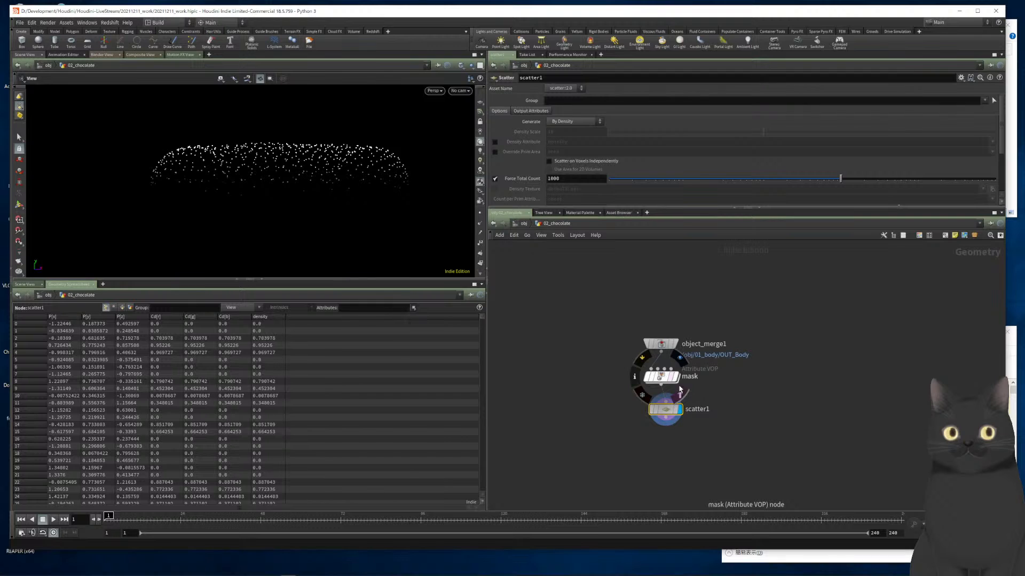
click(679, 391)
mouse_move(359, 199)
mouse_down()
mouse_move(350, 162)
mouse_move(340, 206)
mouse_move(354, 222)
mouse_up()
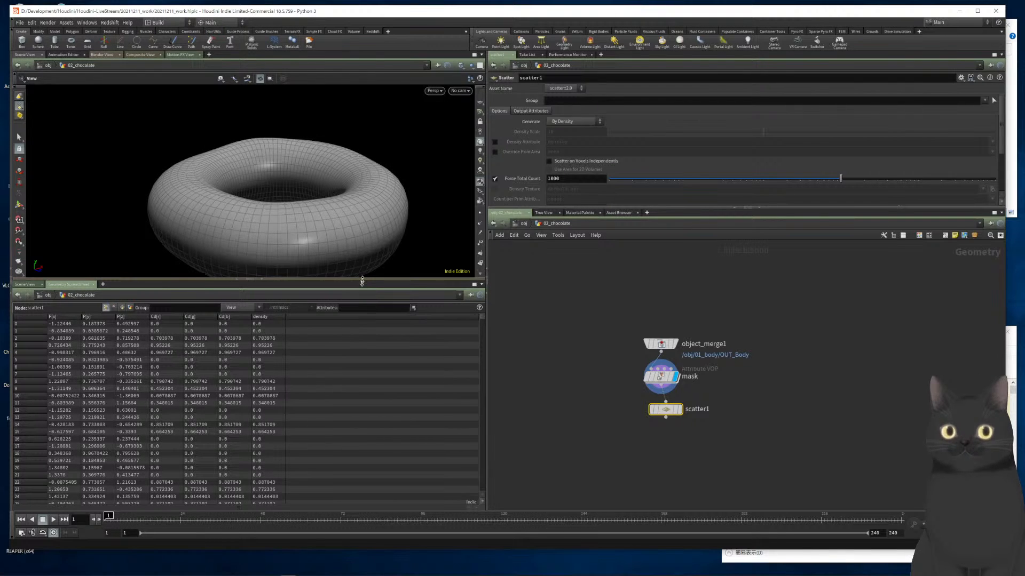
drag(362, 280, 363, 333)
mouse_move(313, 270)
mouse_down()
mouse_move(306, 251)
mouse_move(314, 285)
mouse_up()
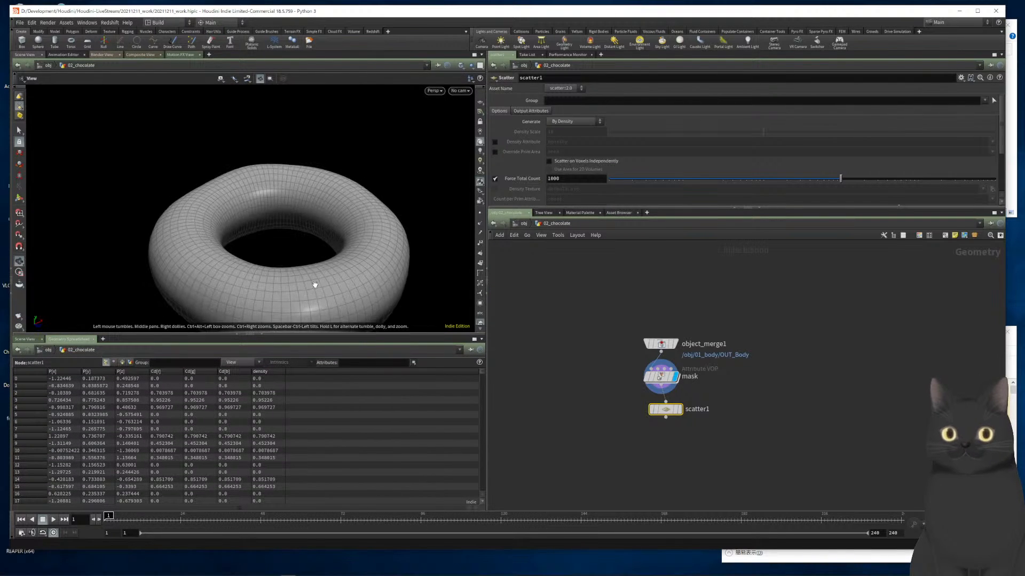
drag(634, 397, 688, 445)
key(r)
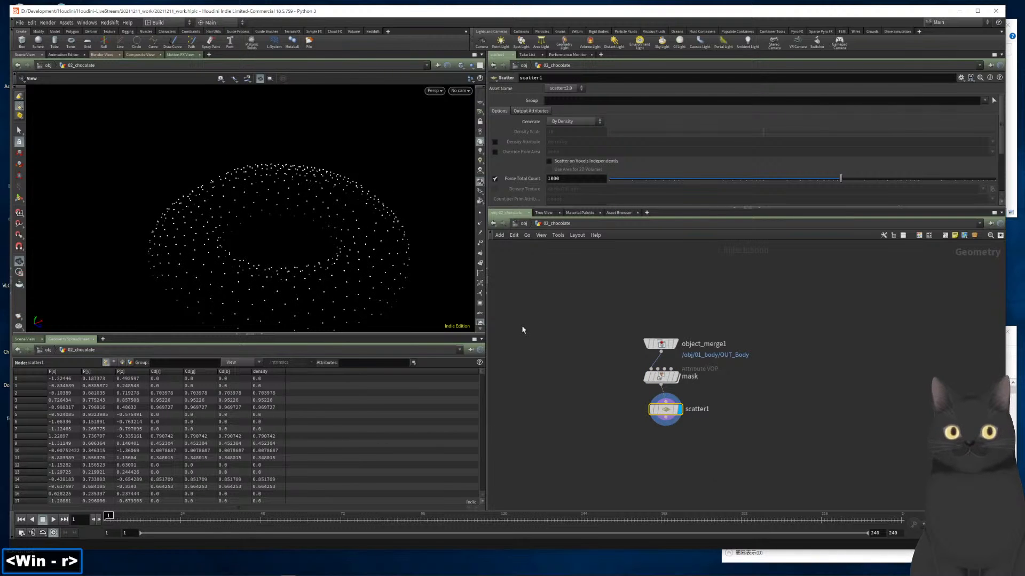
Make the Scatter node use the density attribute and turn off its forced total count
mouse_move(368, 267)
mouse_down()
mouse_move(373, 201)
mouse_move(377, 259)
mouse_move(362, 222)
mouse_move(366, 253)
mouse_up()
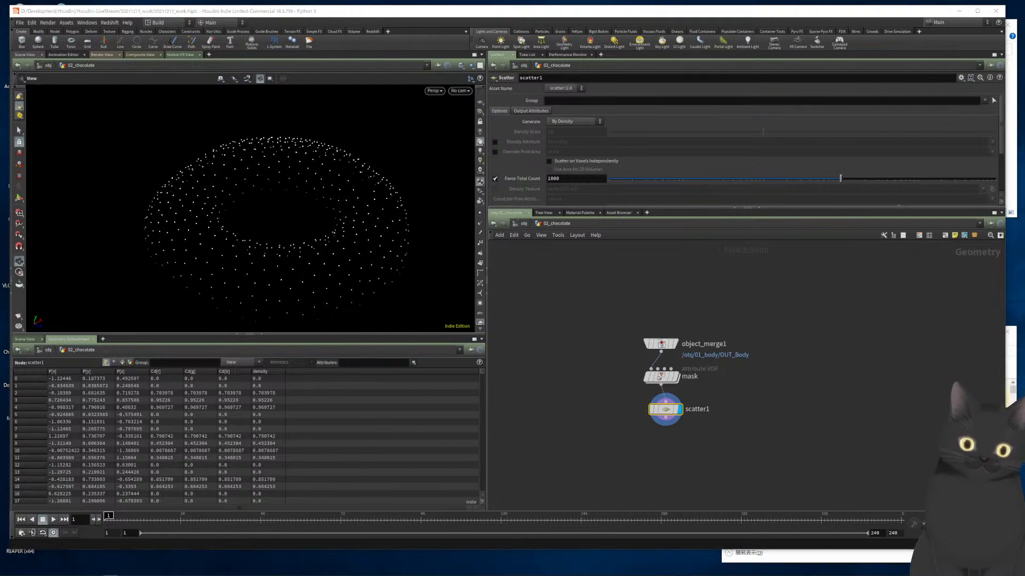
click(494, 143)
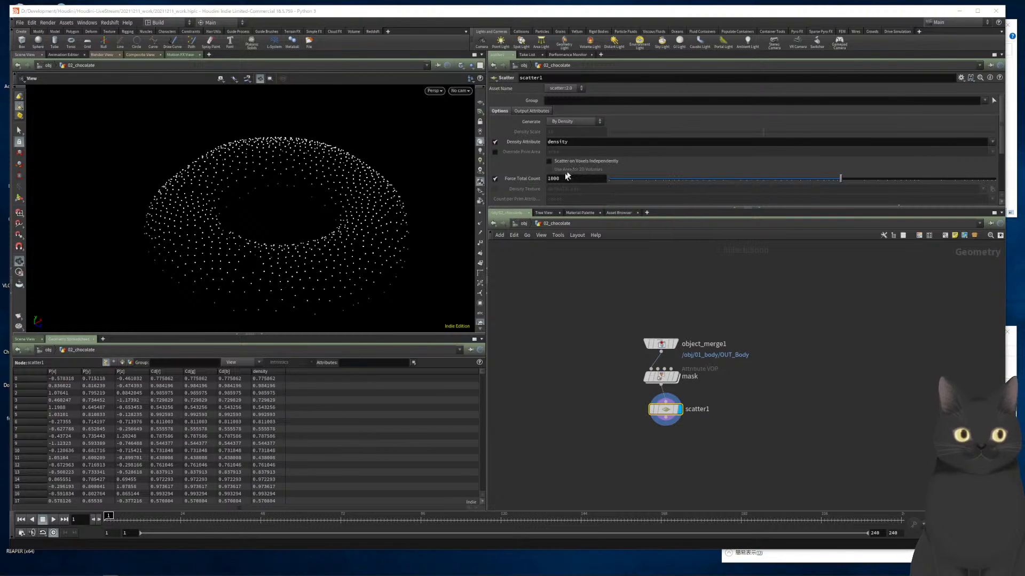
click(494, 179)
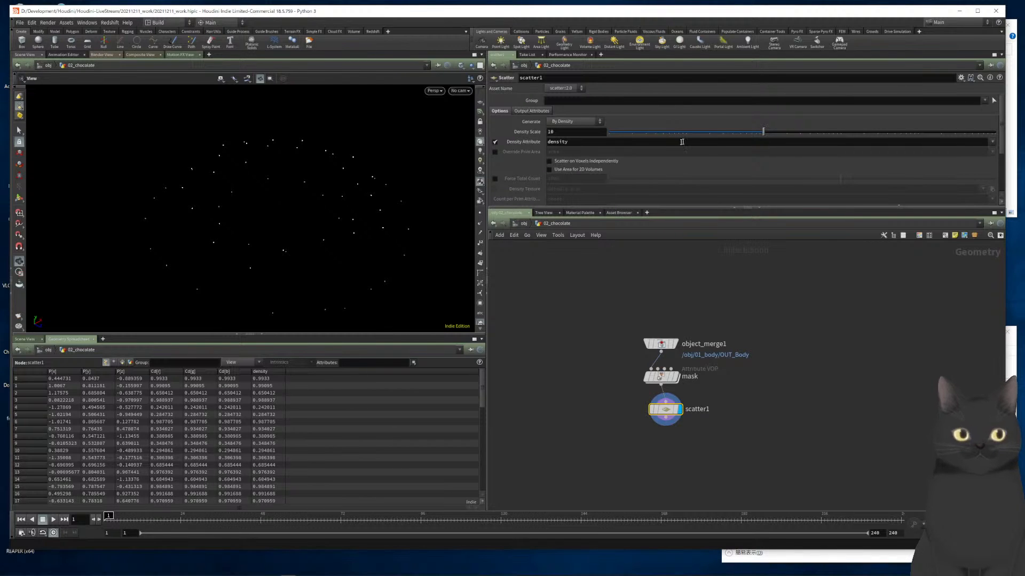
Set the Scatter node's density scale to 232
scroll(673, 161, down, 1)
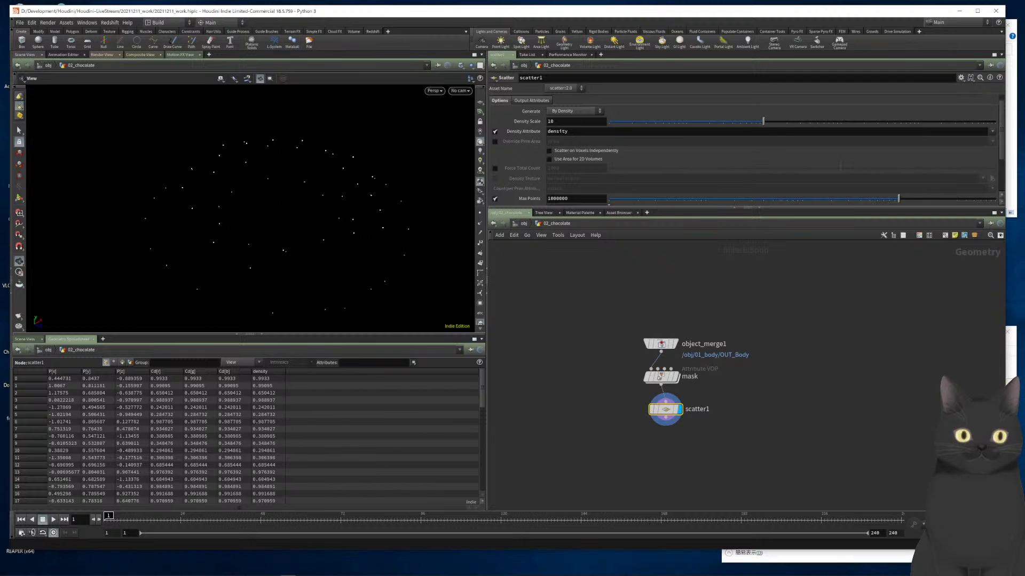
click(568, 122)
text(23)
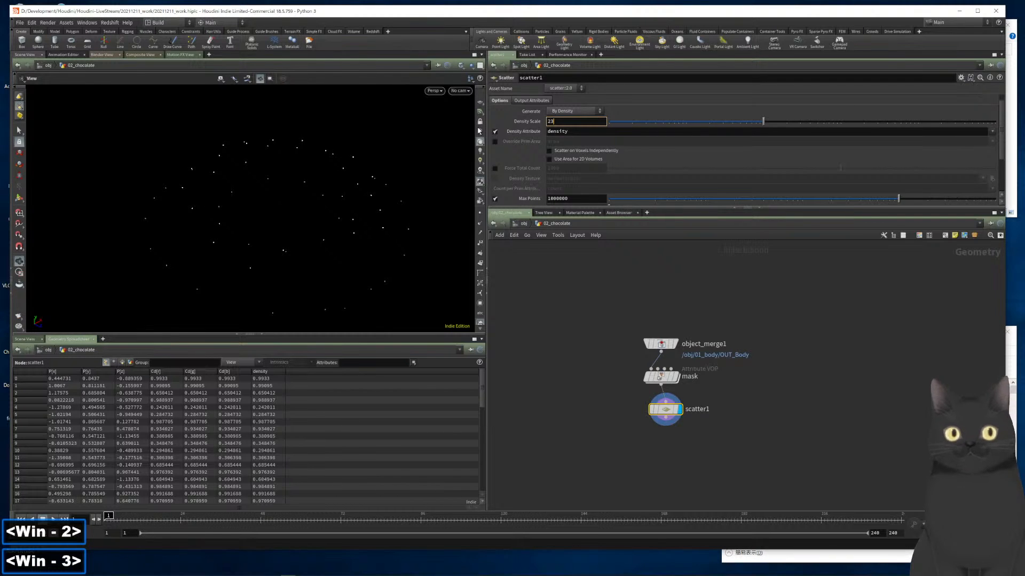
text(2)
key(Return)
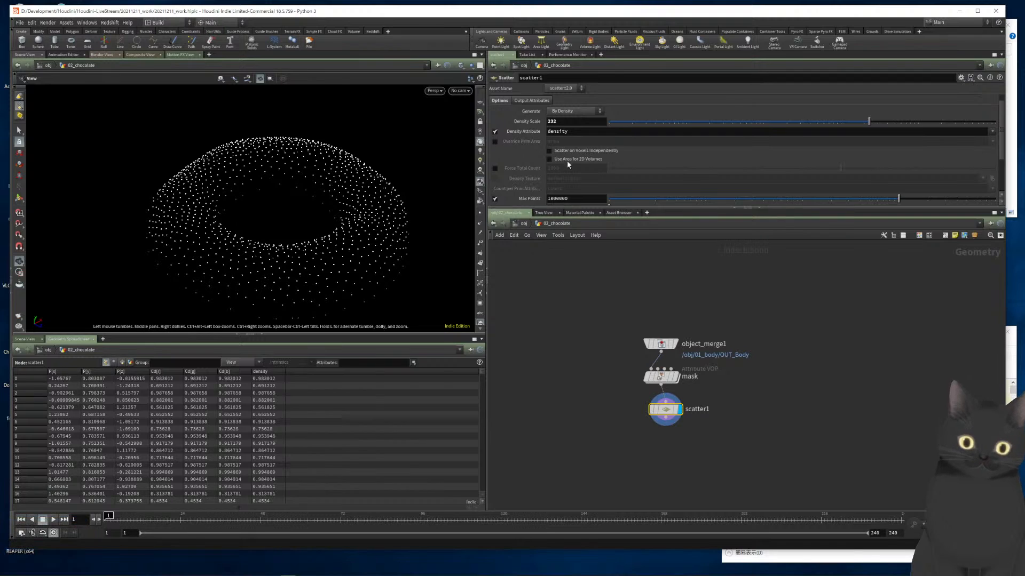
Reduce the Scatter node's relax iterations to 3, settle on 2, and check the point distribution from above
scroll(589, 171, down, 3)
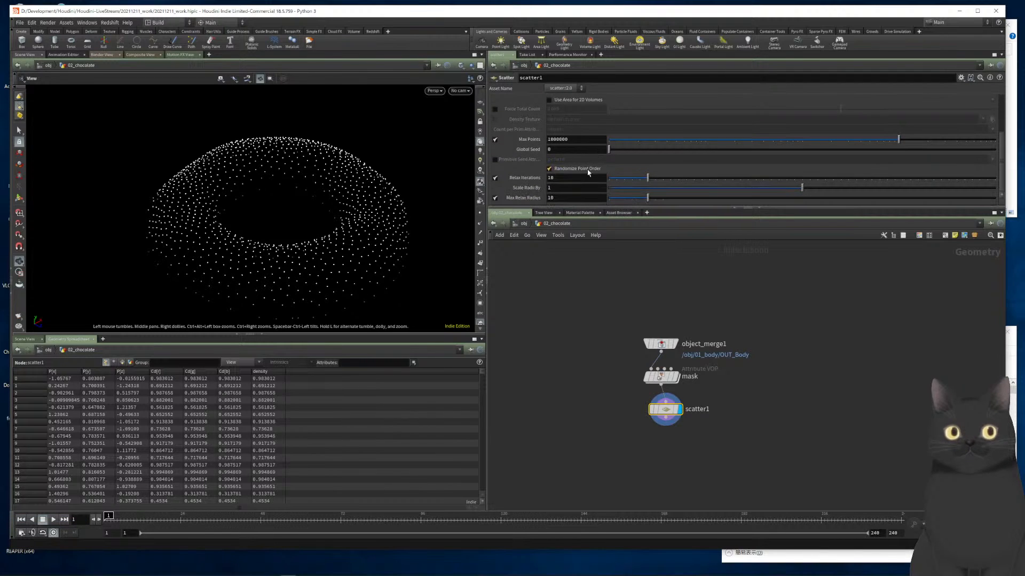
text(3)
key(Return)
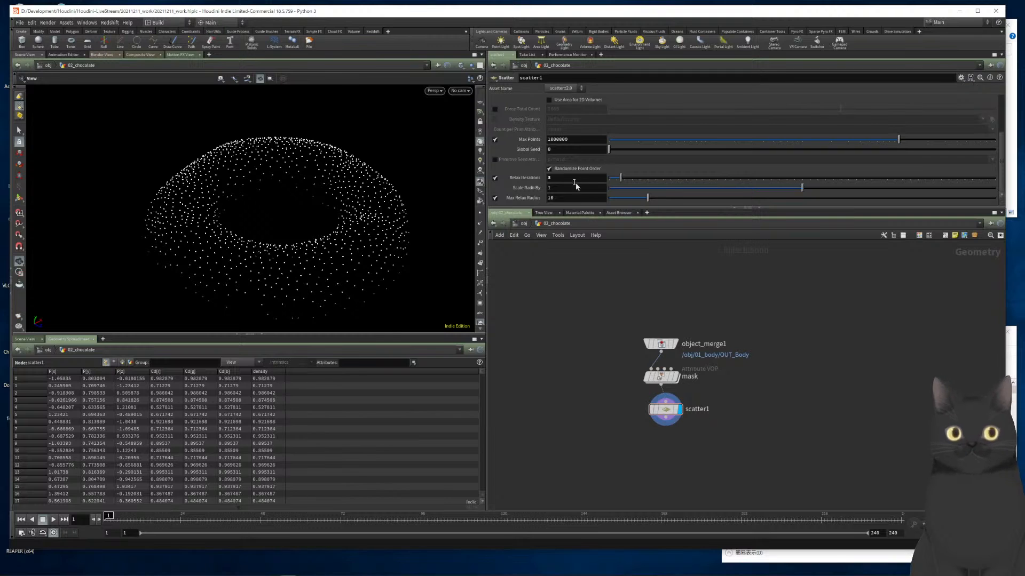
text(2)
key(Return)
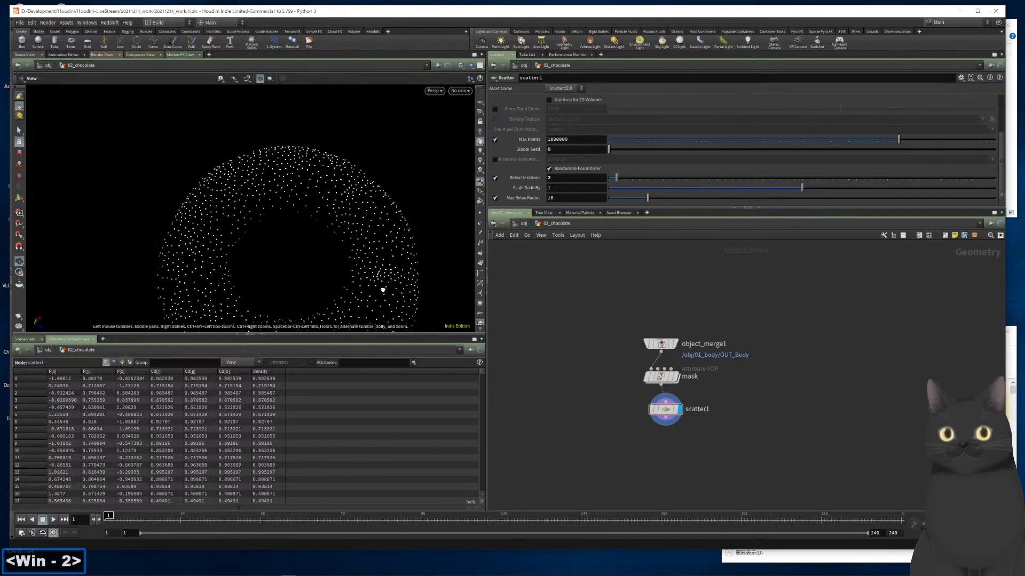
drag(371, 243, 375, 258)
Add a VDB from Particles node connected to the output of the Scatter node
middle_drag(552, 361, 550, 276)
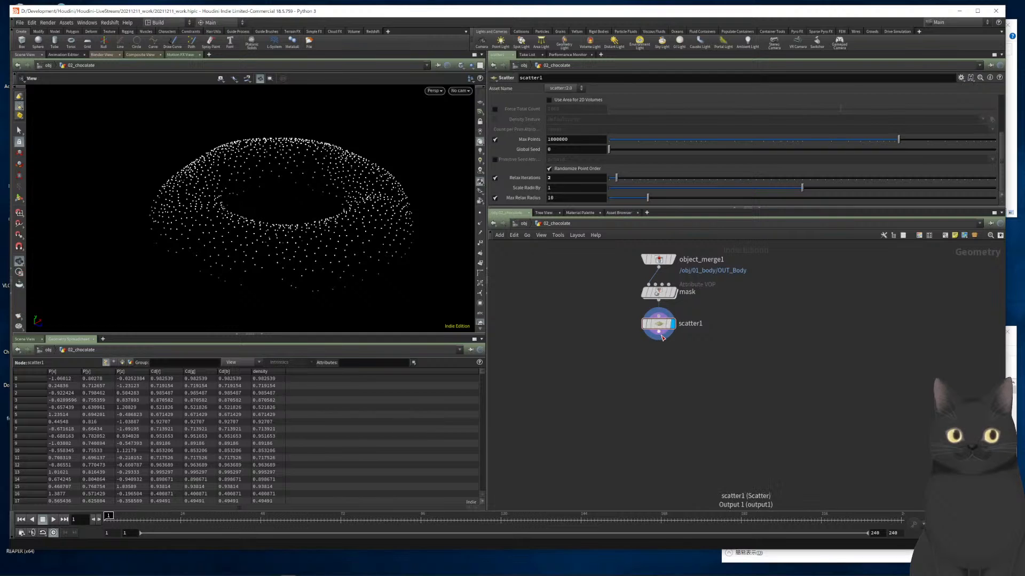
click(660, 333)
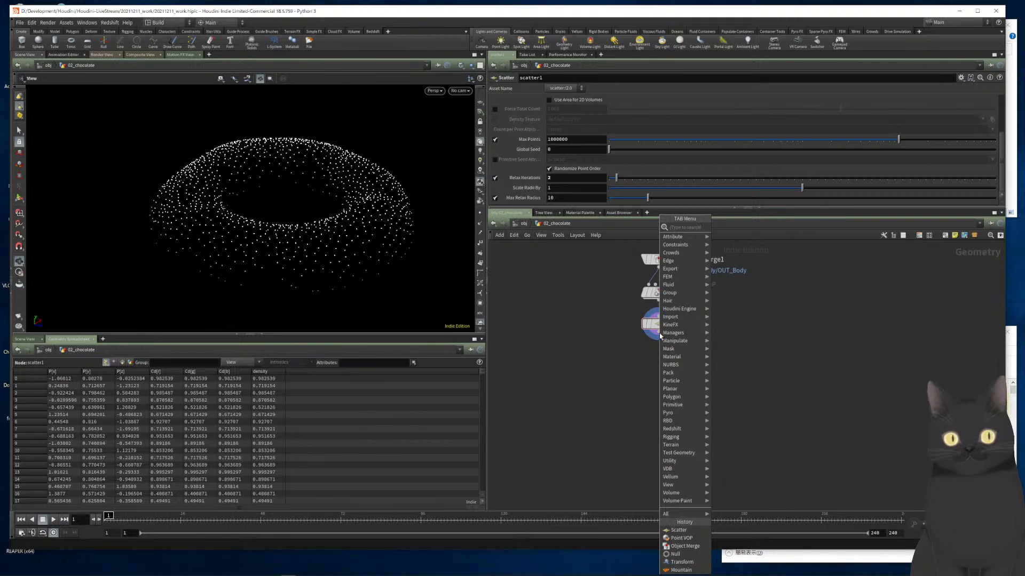
text(vo)
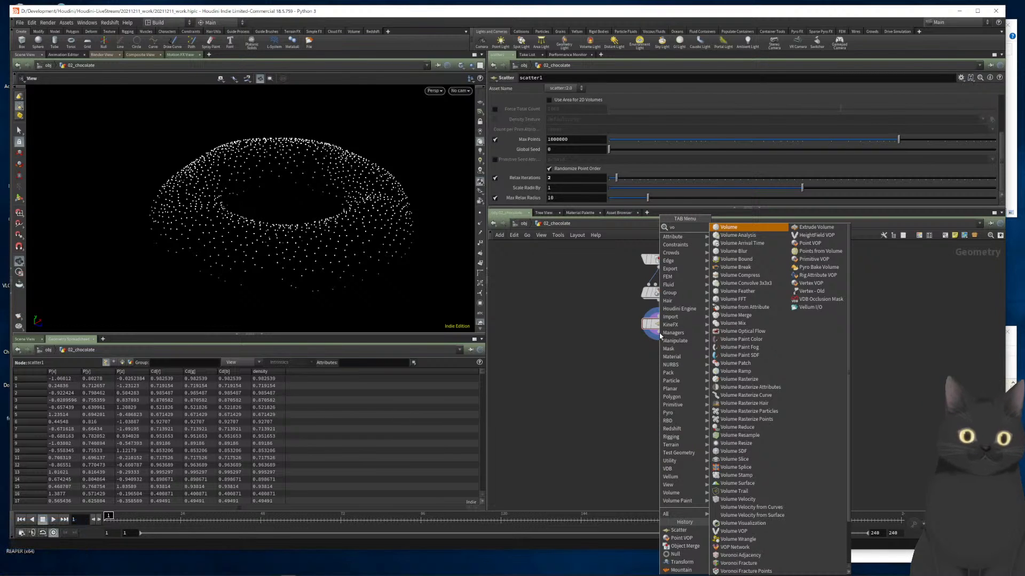
key(BackSpace)
key(BackSpace)
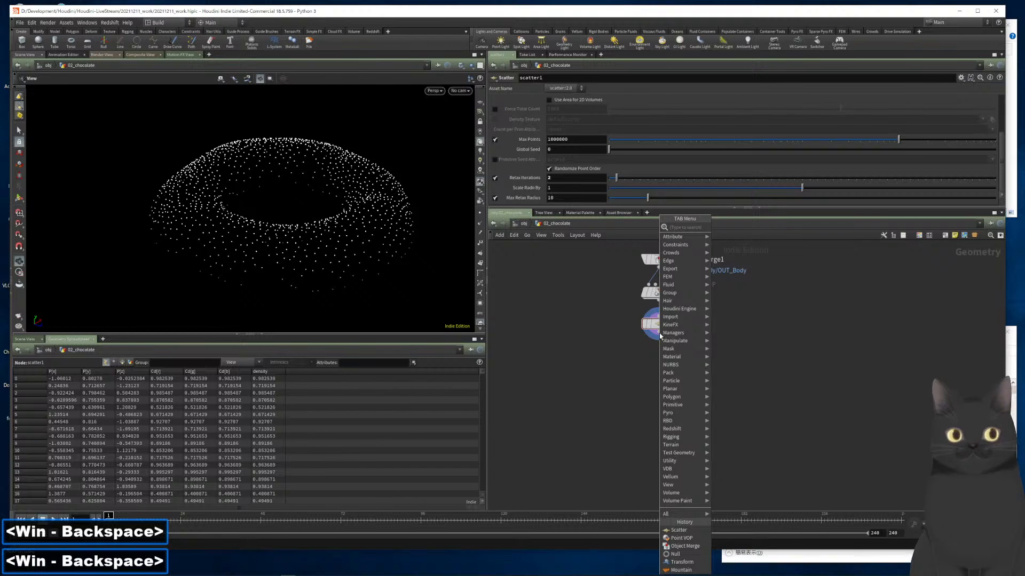
text(vbn)
key(BackSpace)
key(BackSpace)
text(d)
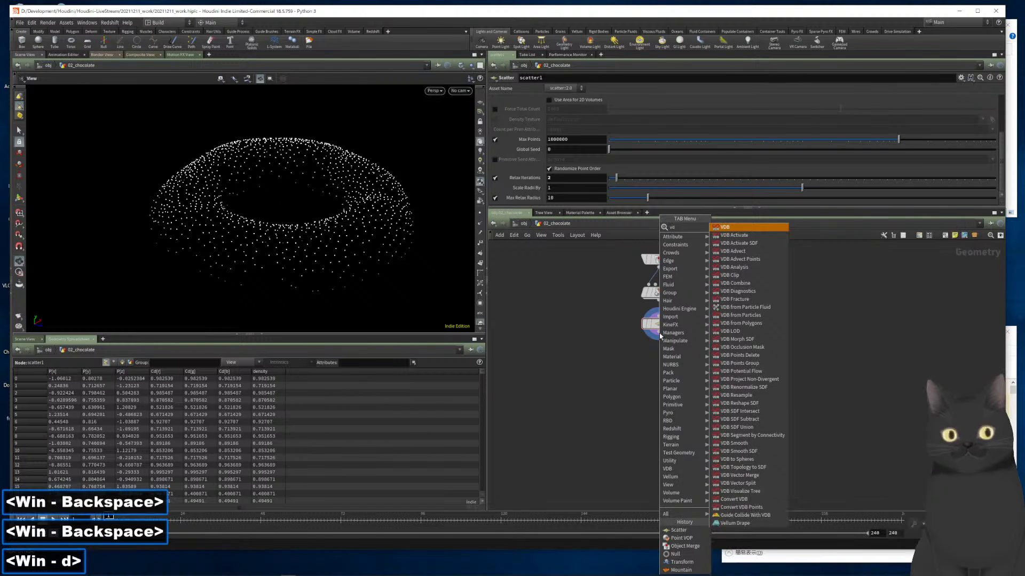
text(bpar)
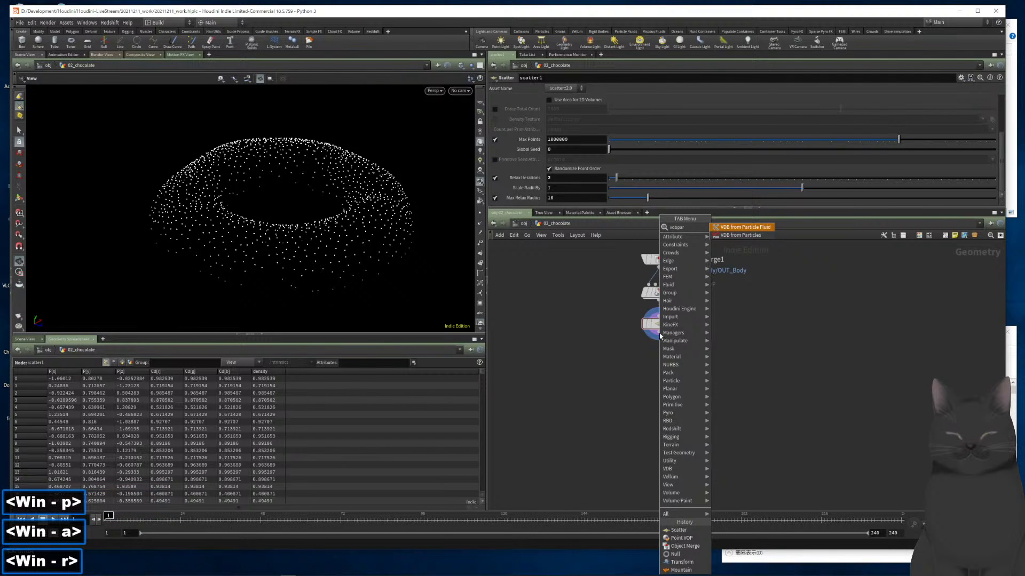
key(Down)
key(Return)
key(Return)
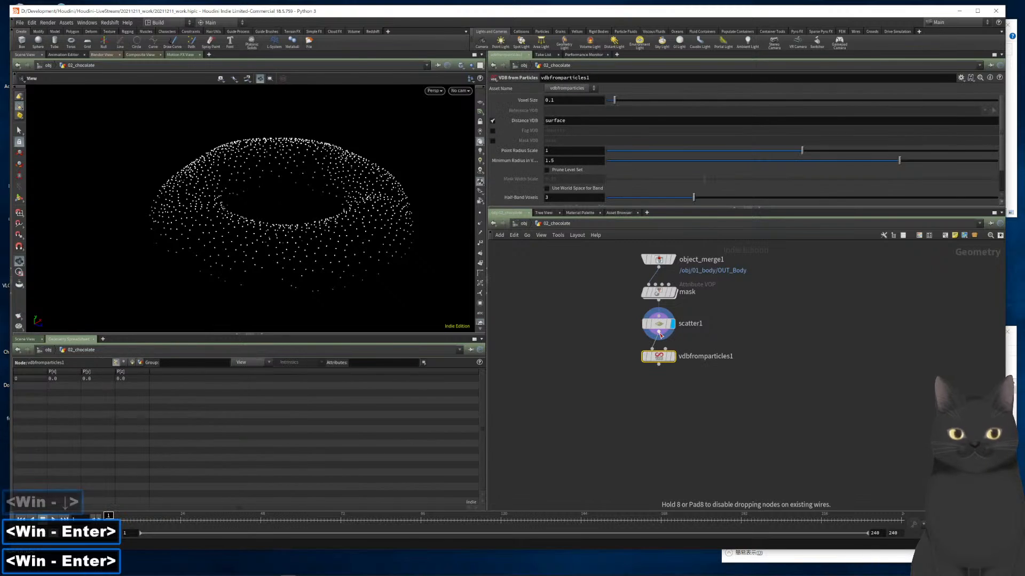
Display the VDB from Particles node and view the whole resulting volume
key(r)
scroll(293, 275, down, 3)
scroll(293, 267, down, 5)
drag(293, 268, 348, 229)
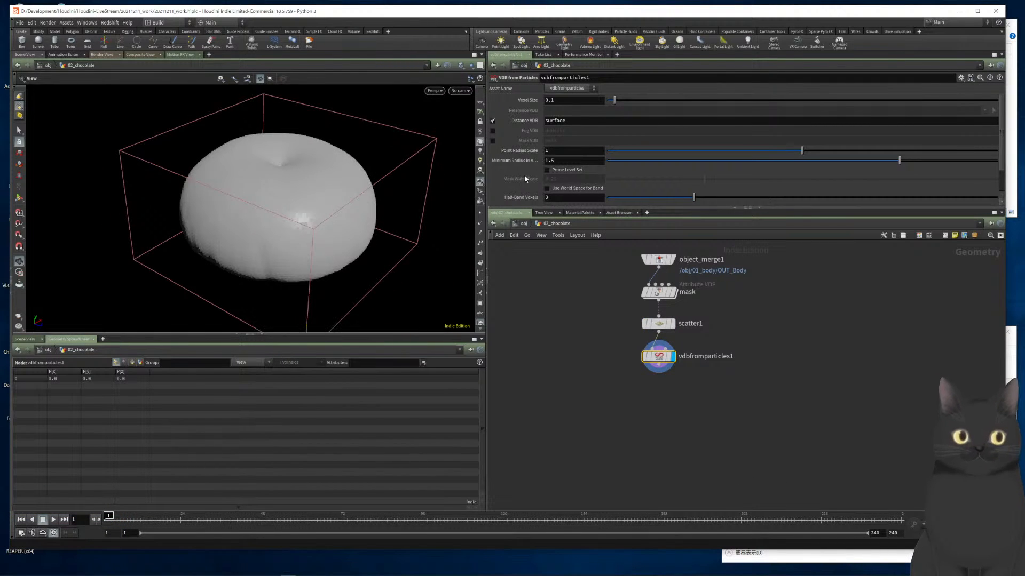
Set the VDB from Particles voxel size to 0.02 and its point radius scale to 0.04
click(562, 100)
text(0.02)
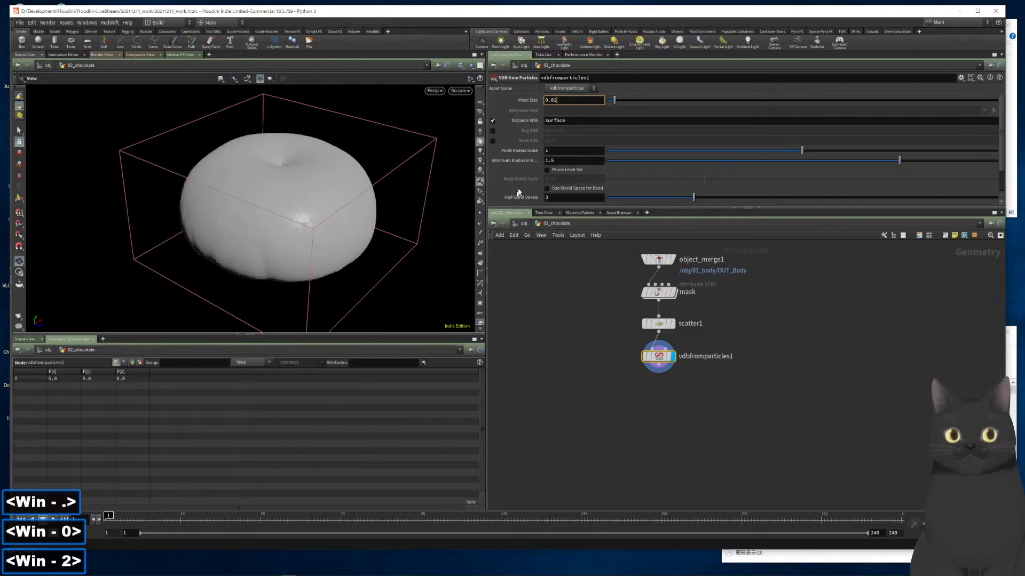
click(556, 151)
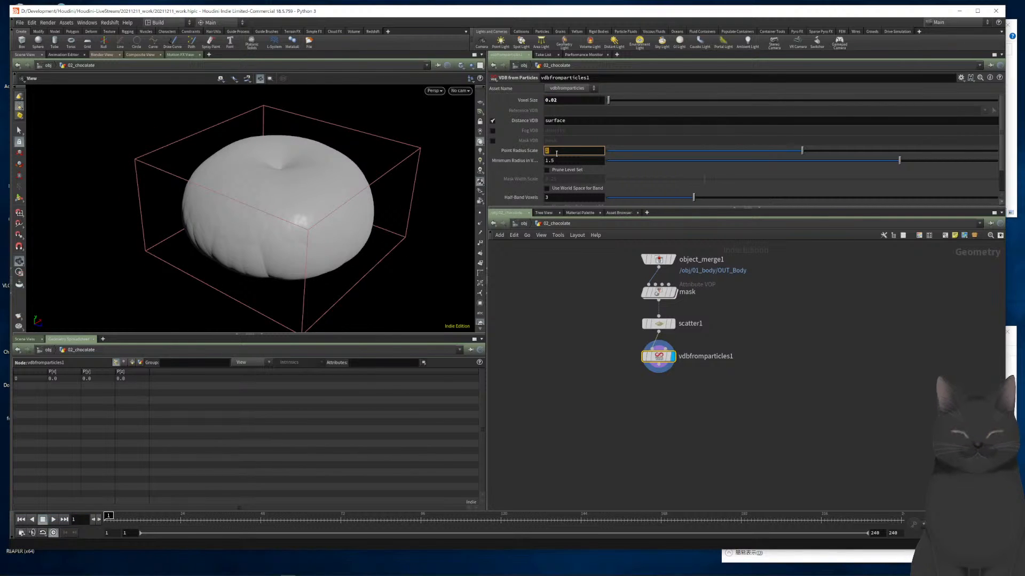
text(0.04)
key(Return)
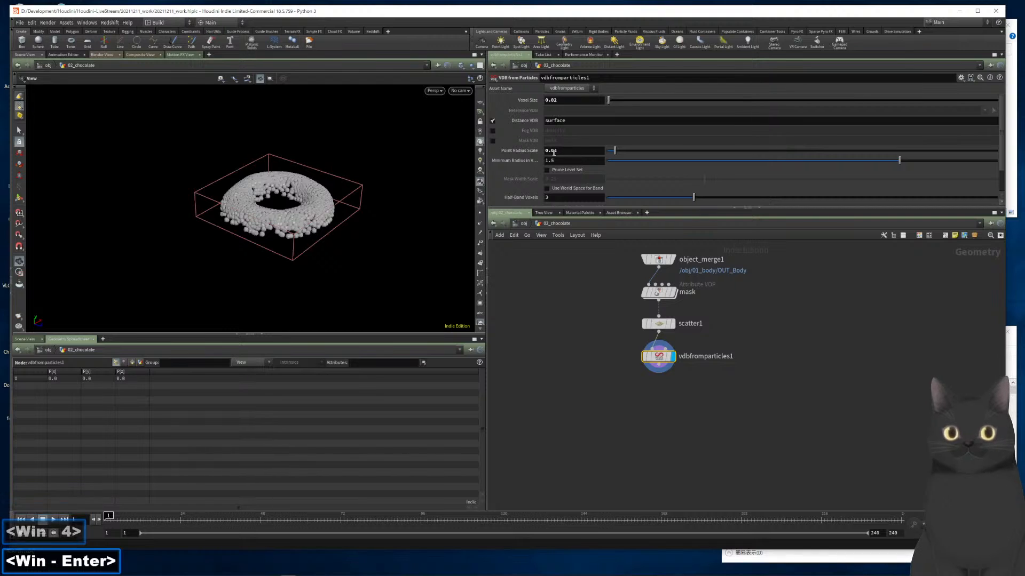
Increase the VDB from Particles point radius scale to 0.06, and finally to 0.08
click(574, 151)
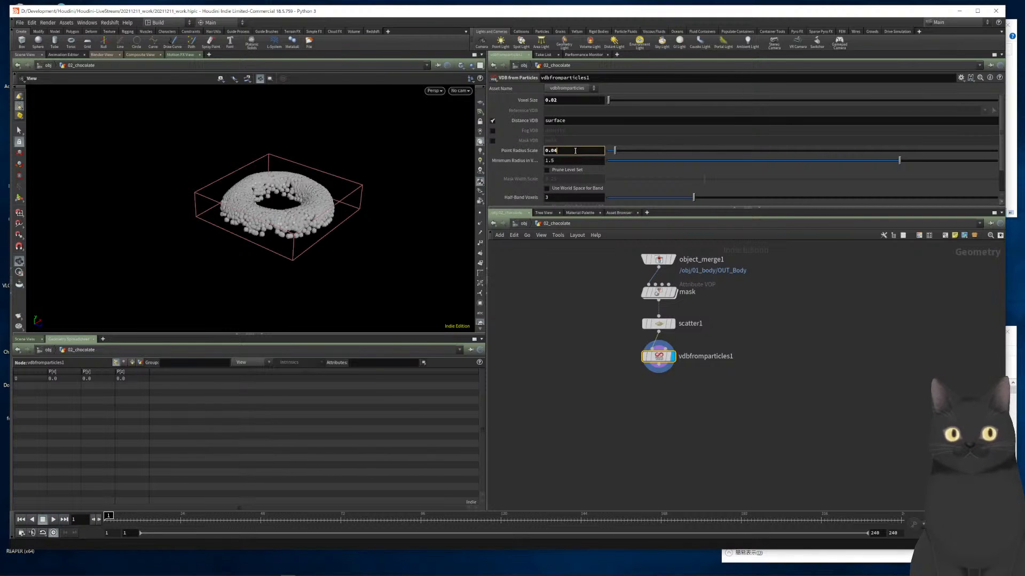
key(BackSpace)
text(6)
key(Return)
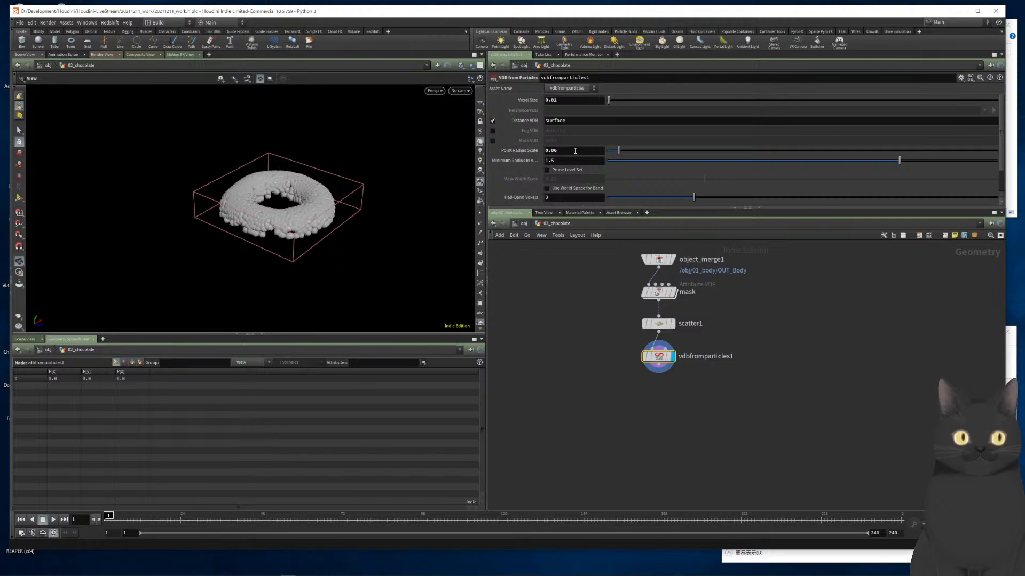
key(BackSpace)
text(7)
key(Return)
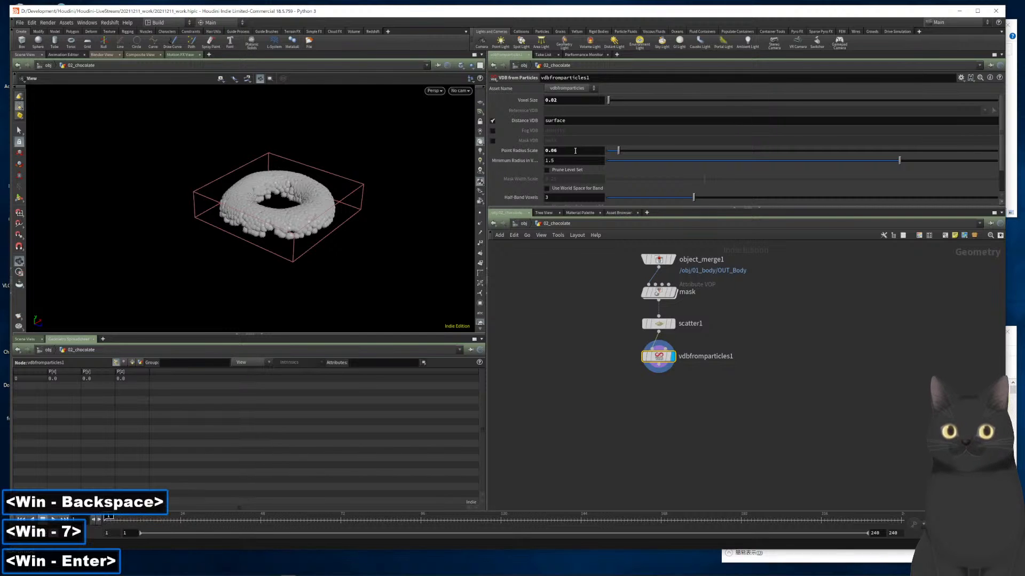
click(574, 151)
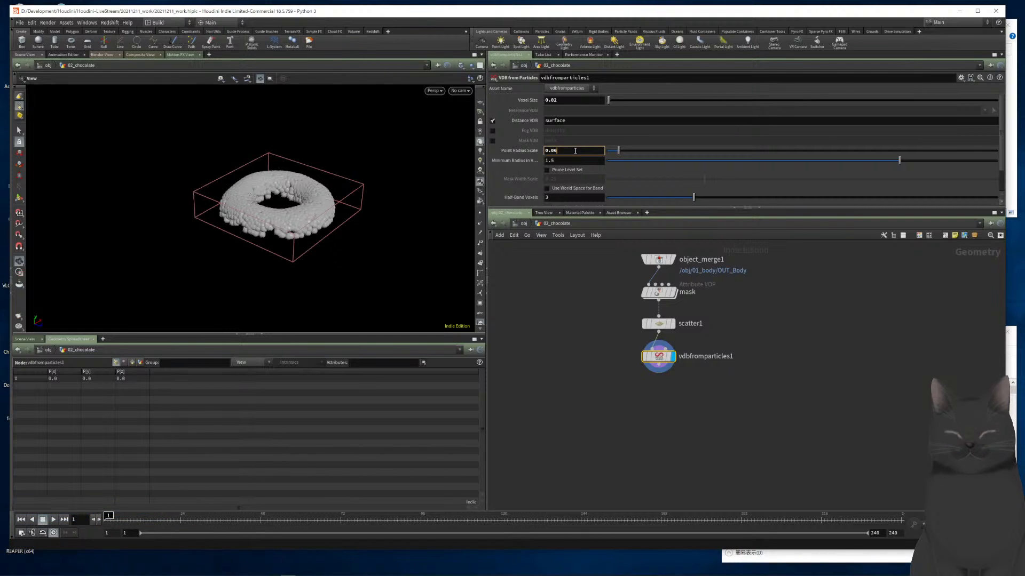
key(BackSpace)
text(8)
key(Return)
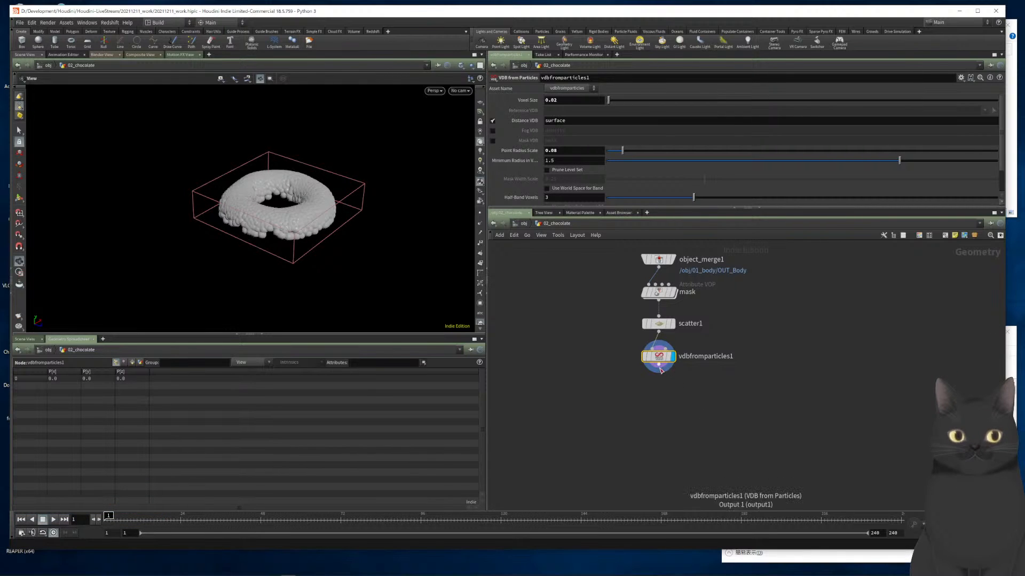
Add a VDB Smooth node after the VDB from Particles node and display it
key(Tab)
text(vdbamo)
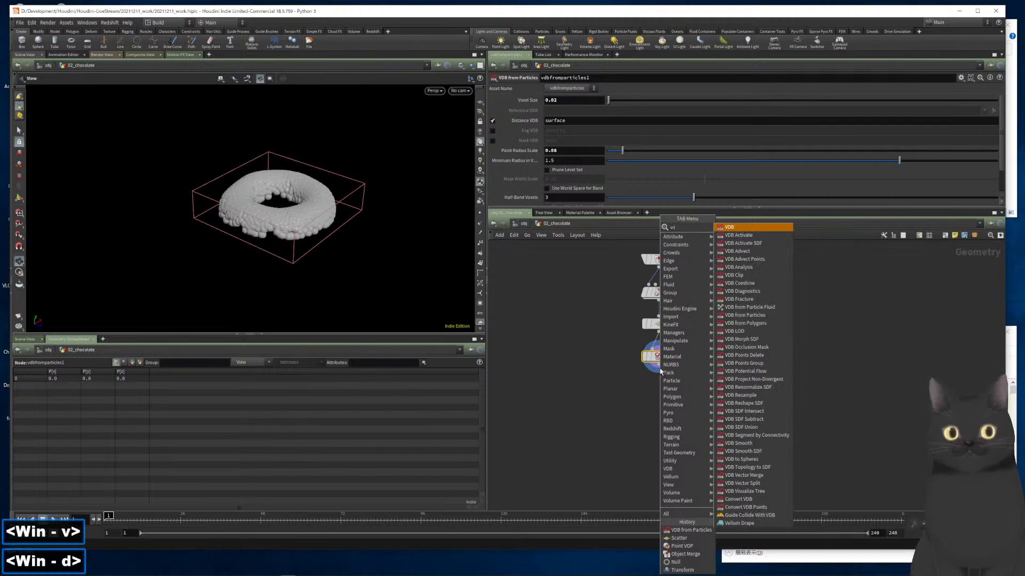
key(BackSpace)
key(BackSpace)
key(BackSpace)
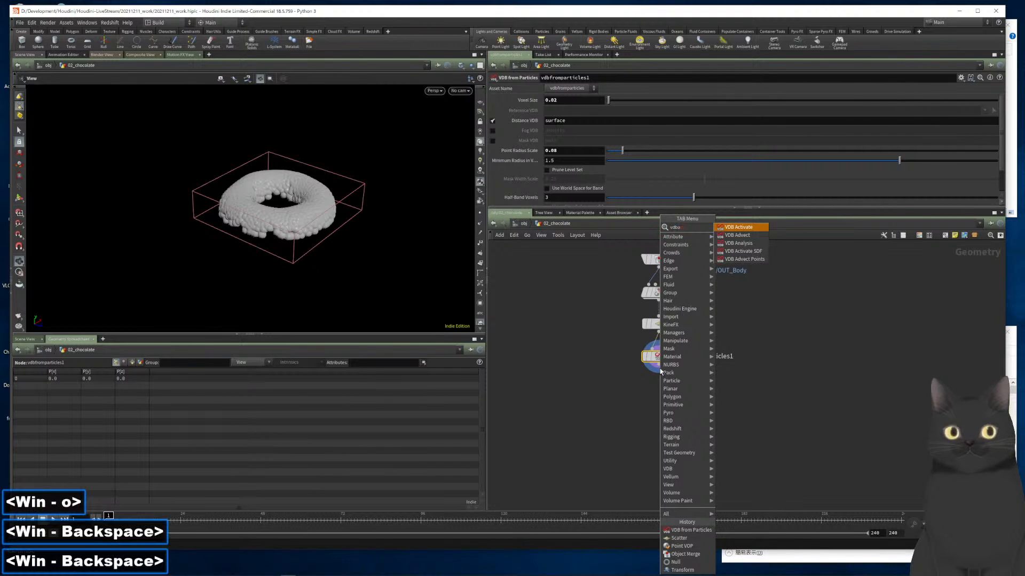
text(smo)
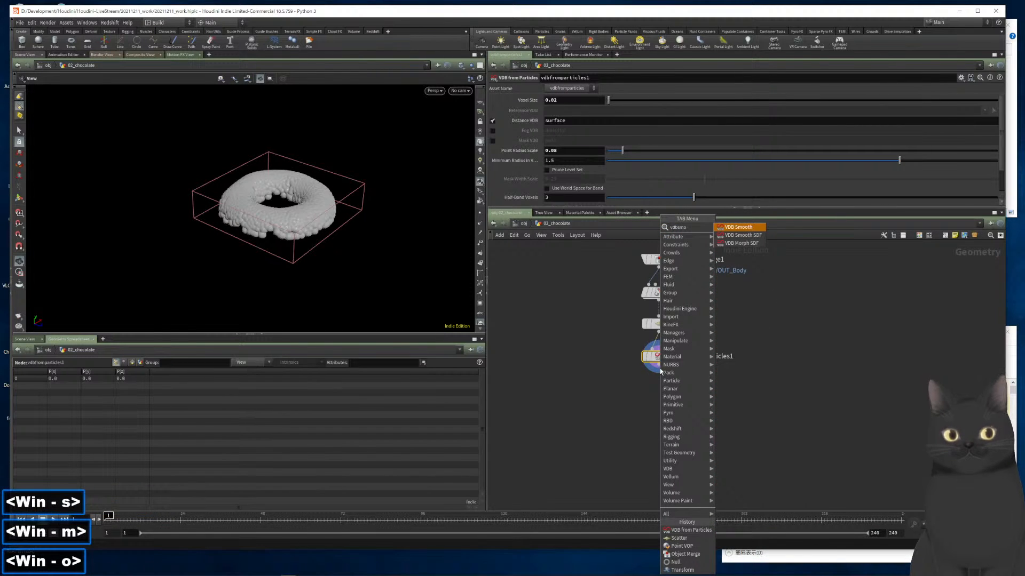
key(Return)
key(Return)
key(r)
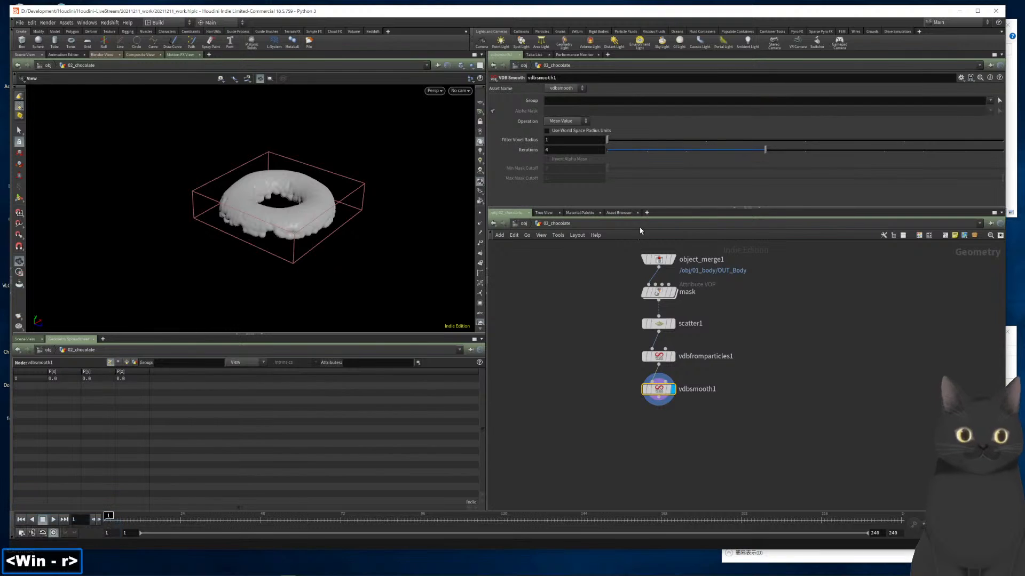
Set the VDB Smooth filter voxel radius to 2 and iterations to 3, and inspect the smoothed chocolate surface
click(561, 139)
text(2)
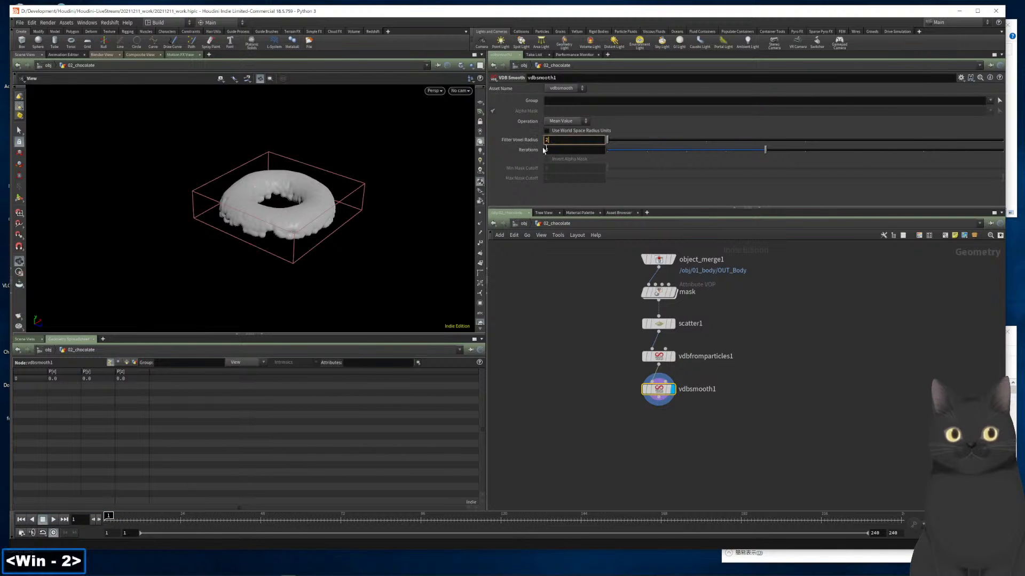
click(557, 149)
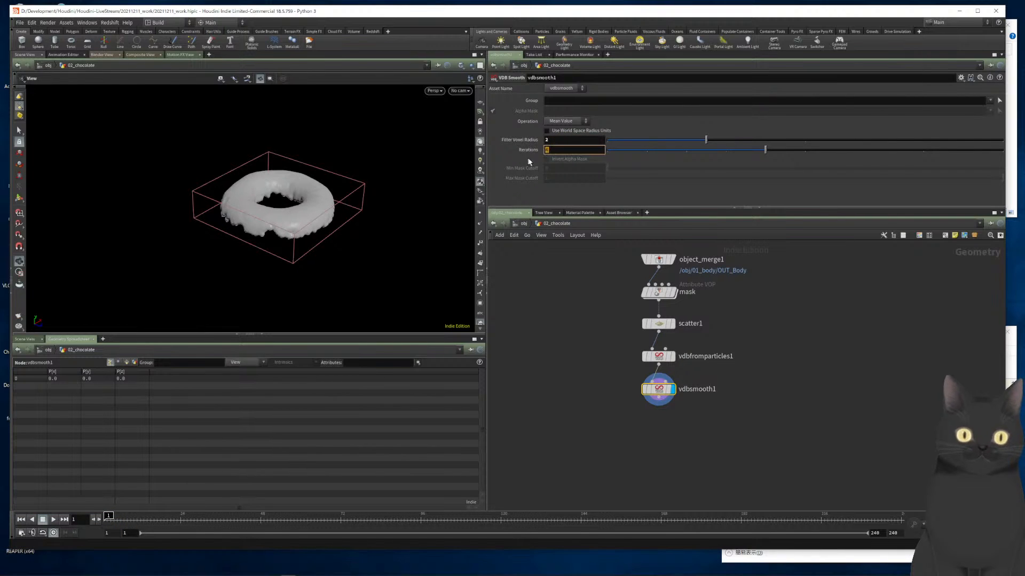
text(3)
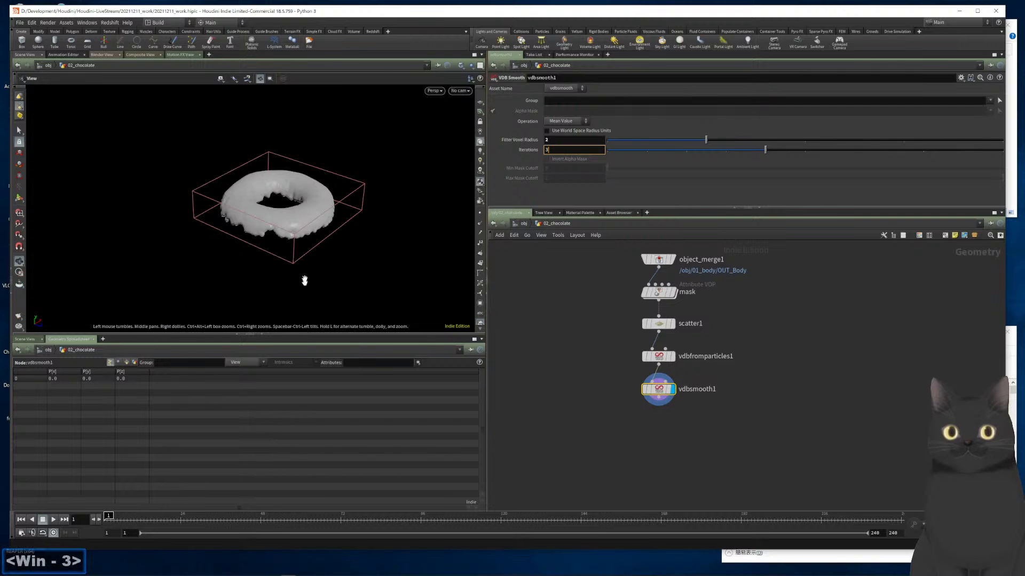
scroll(283, 230, up, 6)
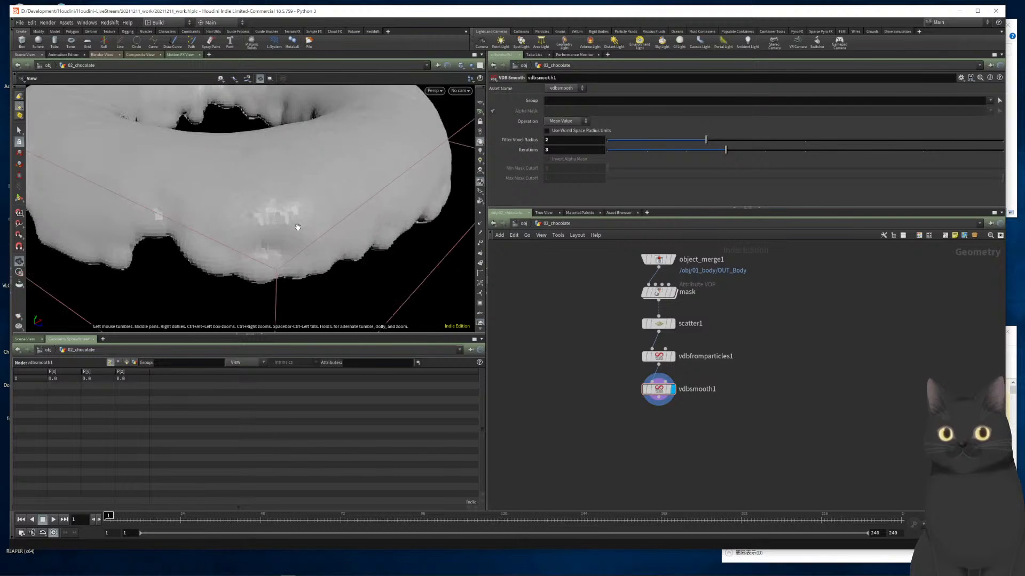
scroll(293, 227, down, 4)
mouse_move(291, 227)
mouse_down()
mouse_move(284, 272)
mouse_move(288, 233)
mouse_up()
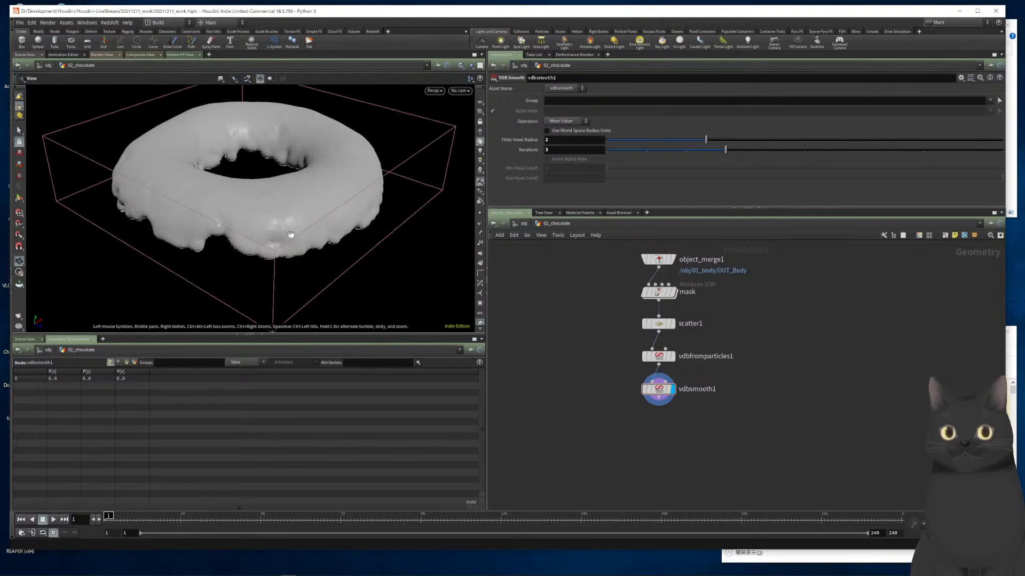
scroll(295, 236, down, 3)
scroll(294, 236, down, 2)
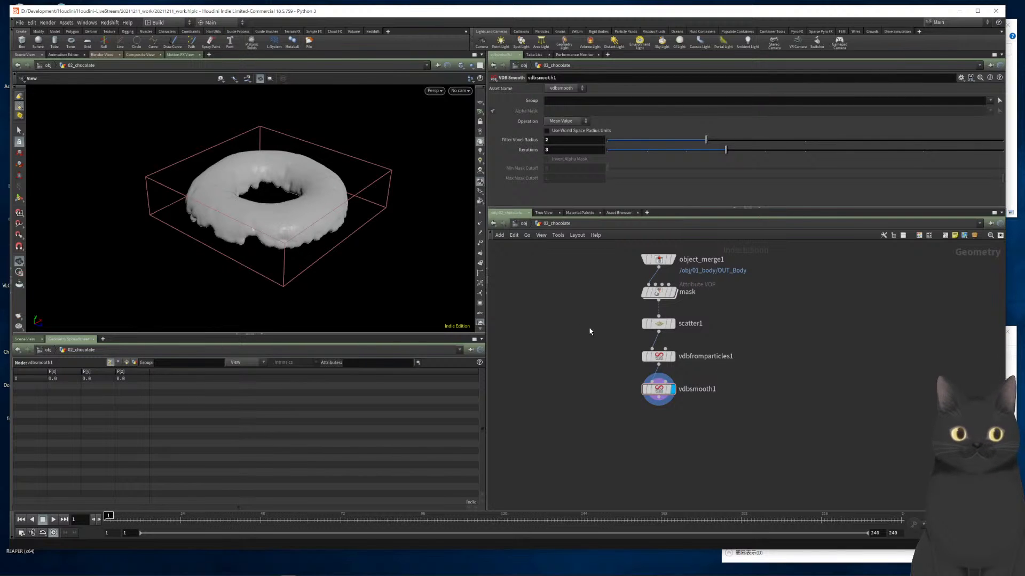
Review the parameters of the Scatter and VDB from Particles nodes, leaving the Scatter node selected
drag(589, 328, 695, 332)
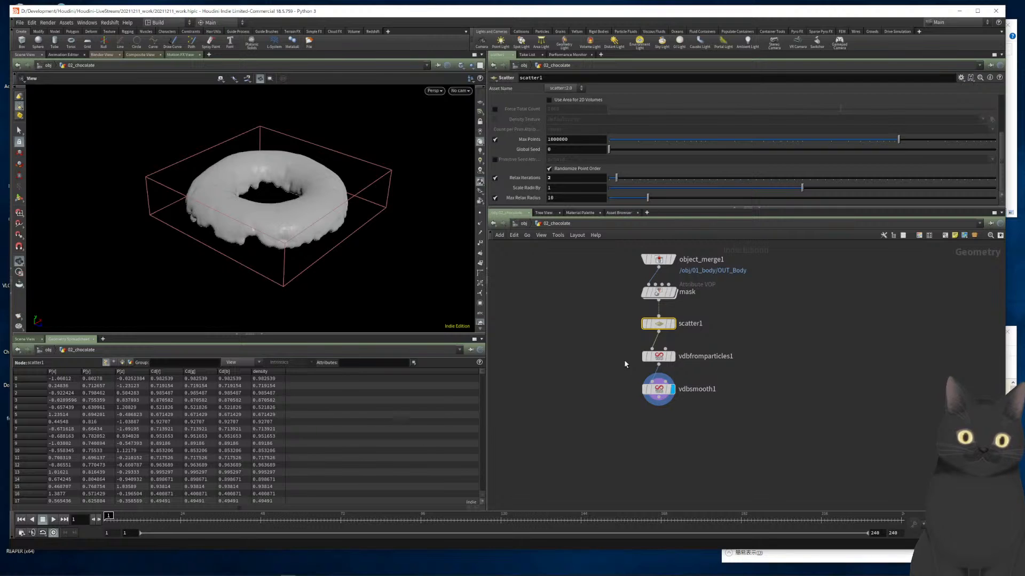
drag(609, 365, 692, 358)
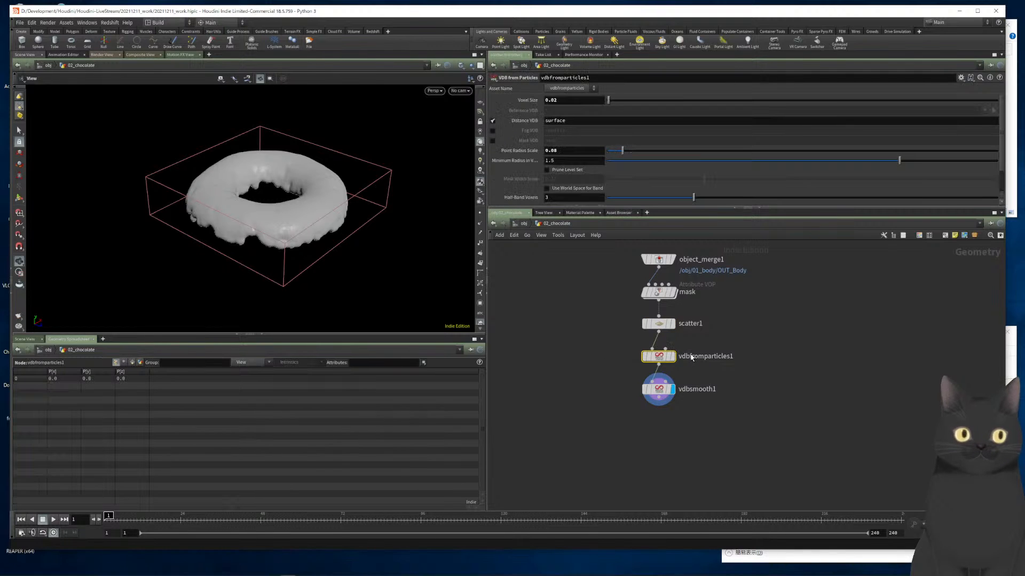
drag(609, 316, 683, 338)
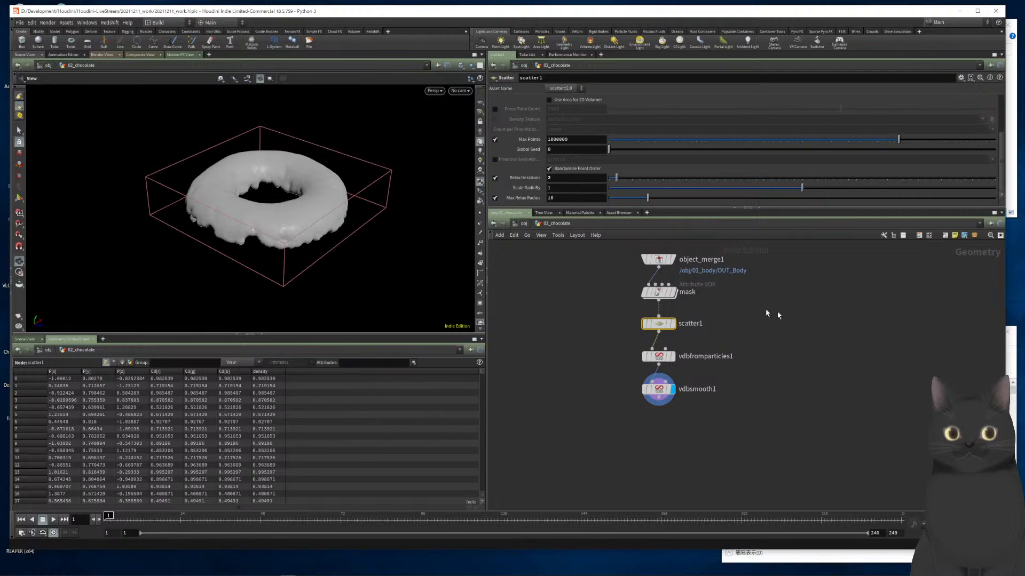
Add a Null node after the VDB Smooth node and display it
scroll(703, 156, up, 3)
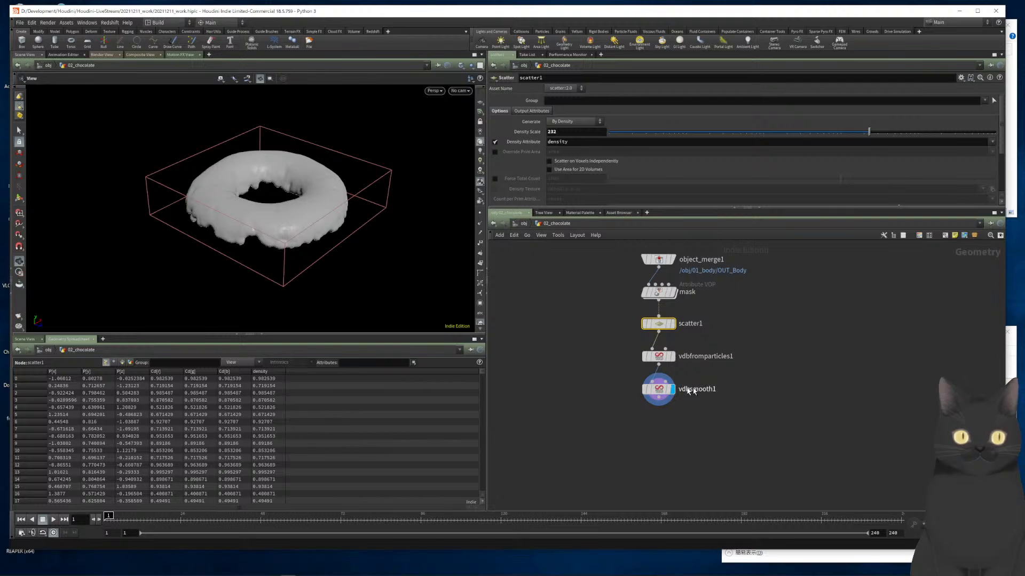
drag(604, 350, 679, 373)
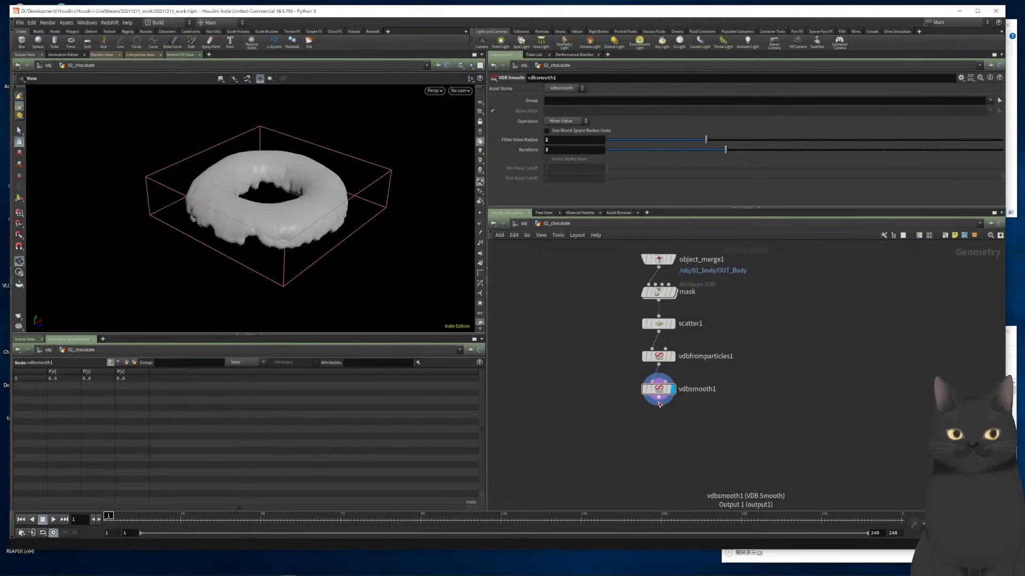
key(Tab)
text(nu)
key(Return)
key(Return)
key(r)
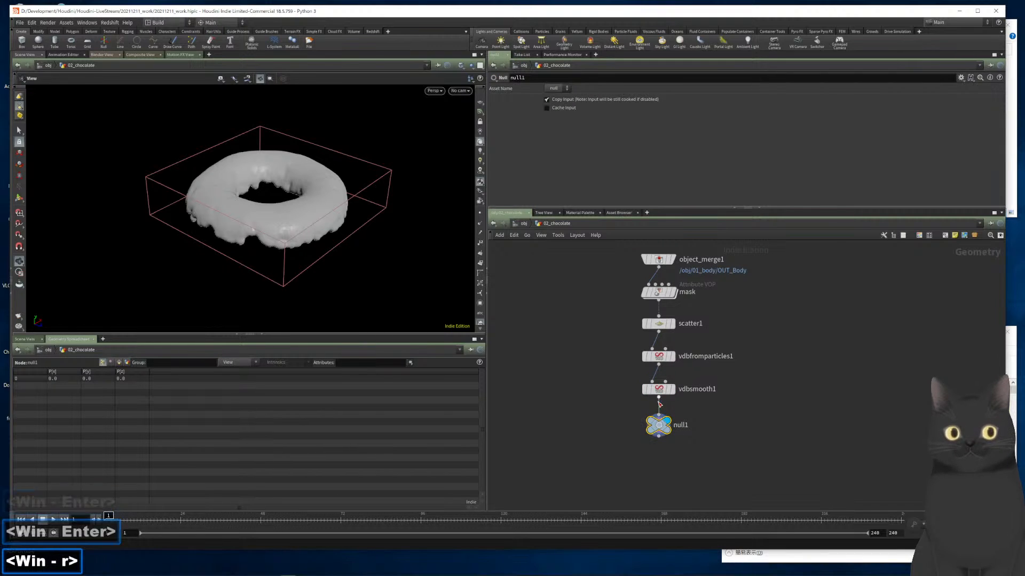
Rename the Null node under the VDB Smooth node as OUT_VOLUME
double_click(681, 426)
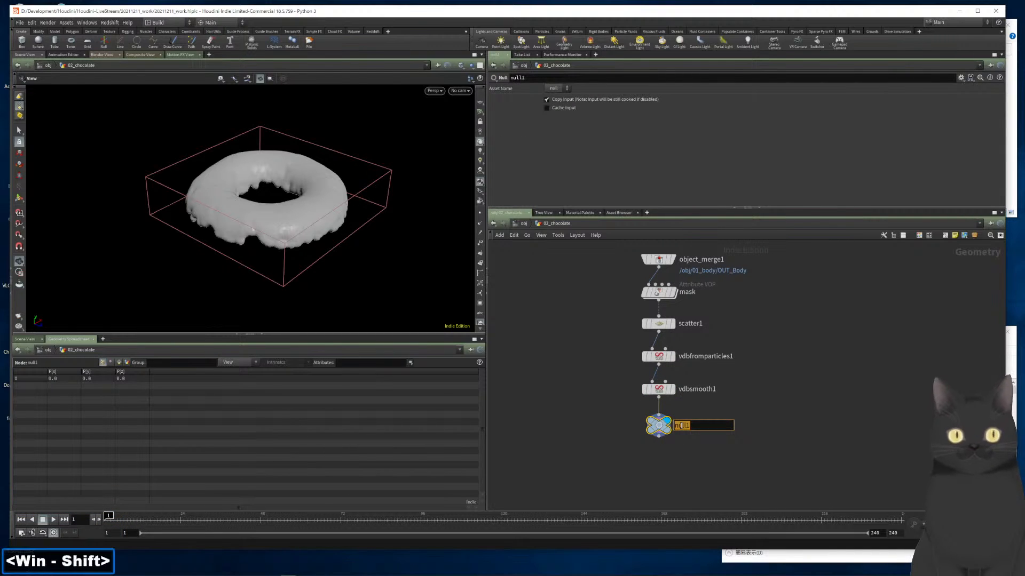
text(OUT_C)
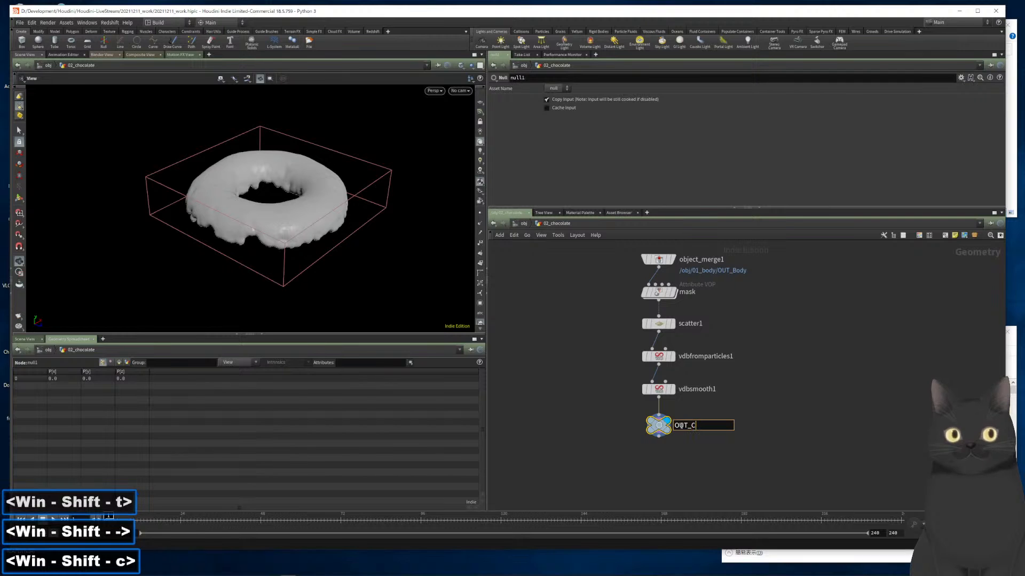
key(BackSpace)
text(VOLUME)
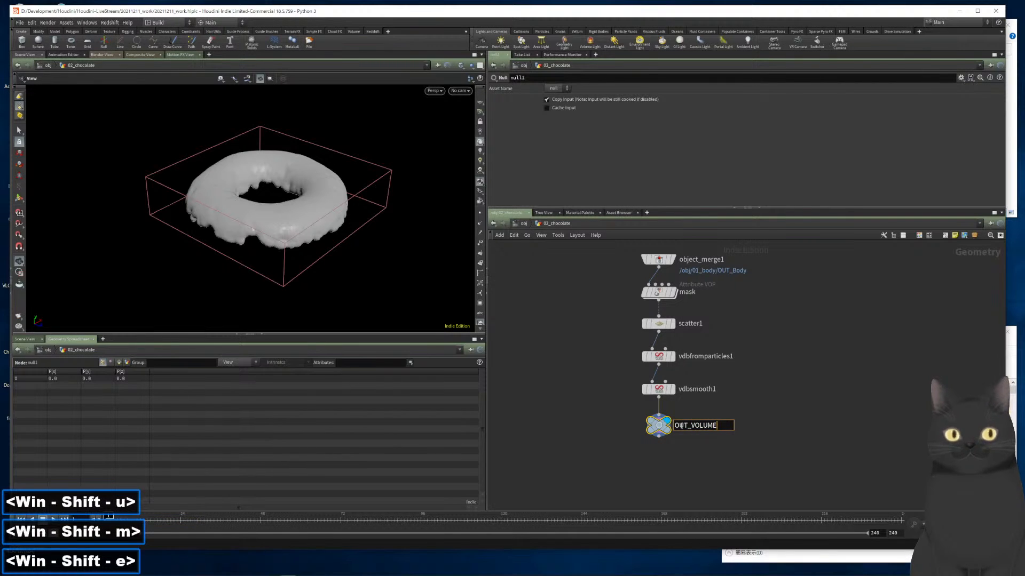
key(Return)
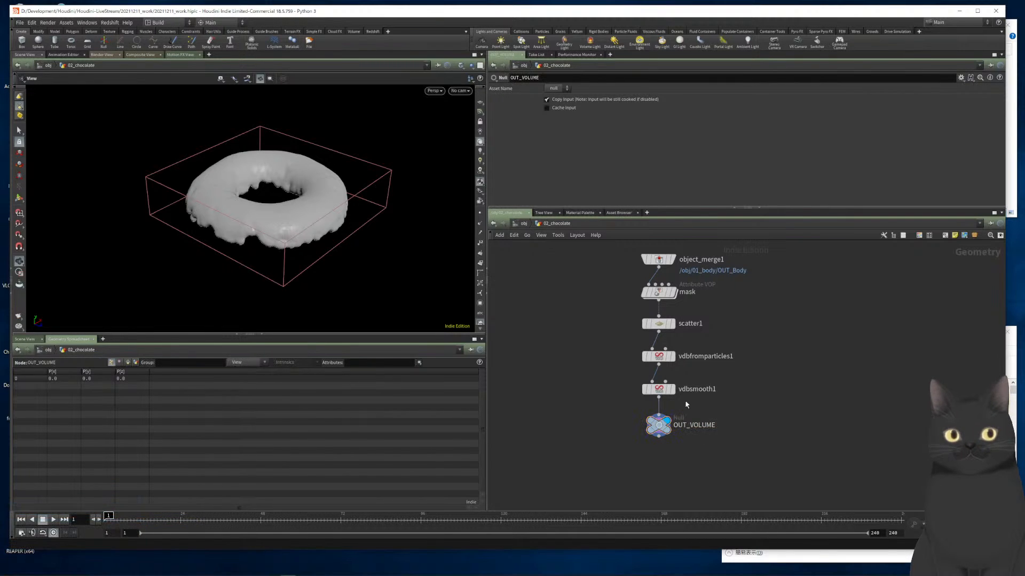
Branch a second Null node off the VDB Smooth output and place it beside OUT_VOLUME
drag(660, 399, 745, 422)
key(Tab)
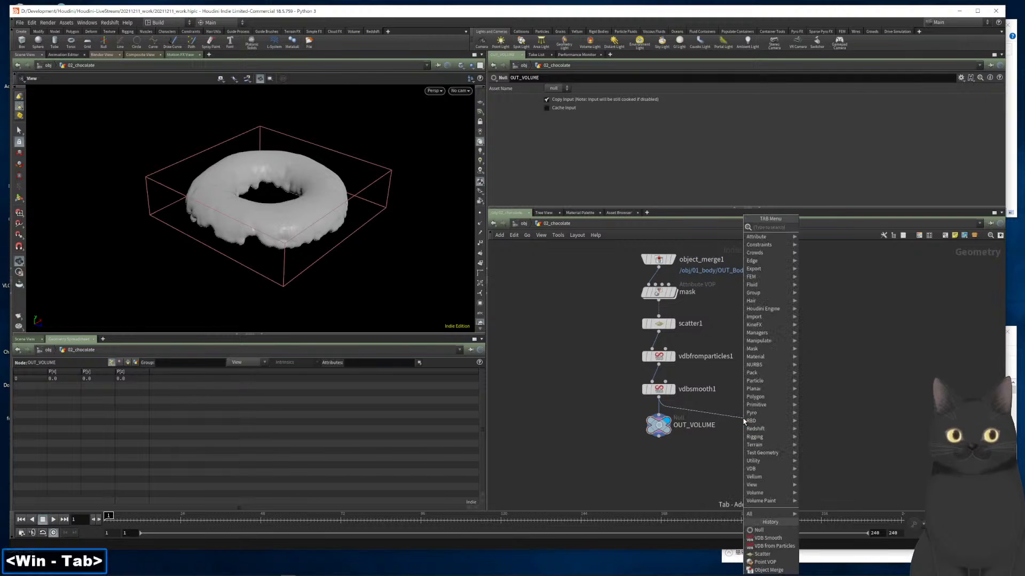
text(ll)
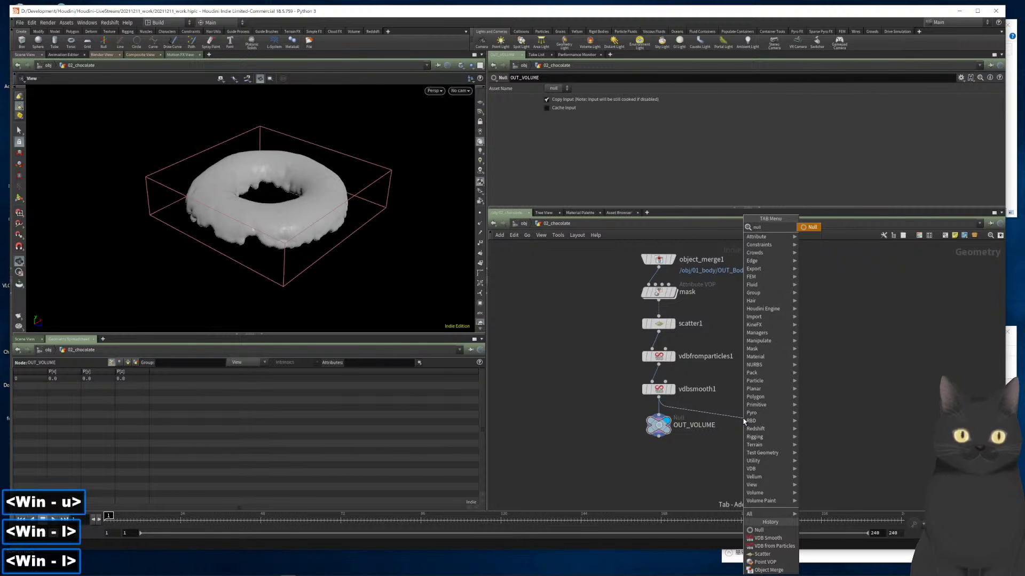
key(Return)
key(Return)
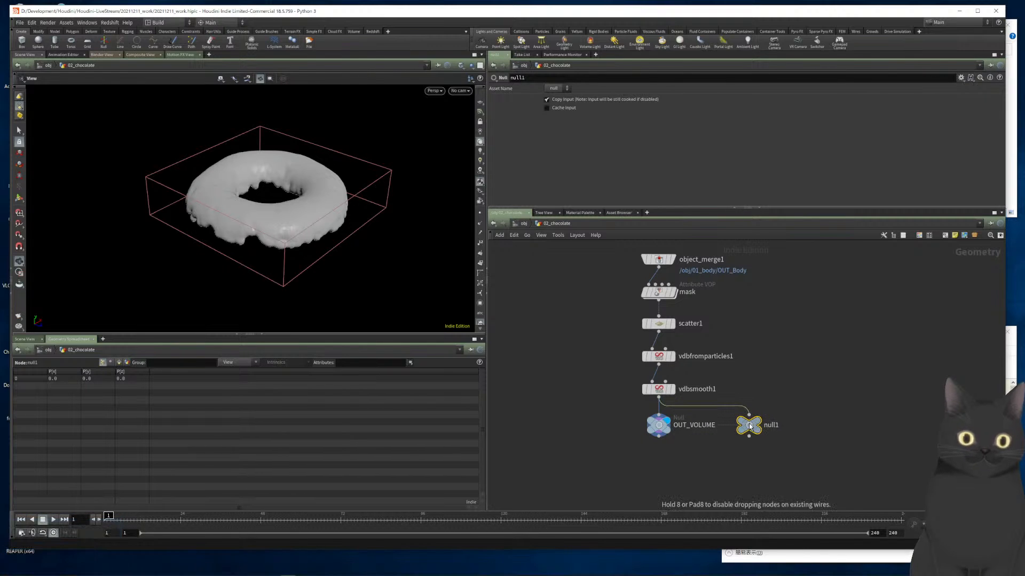
drag(748, 424, 753, 432)
Rename the second Null node as OUT_MESH
double_click(776, 427)
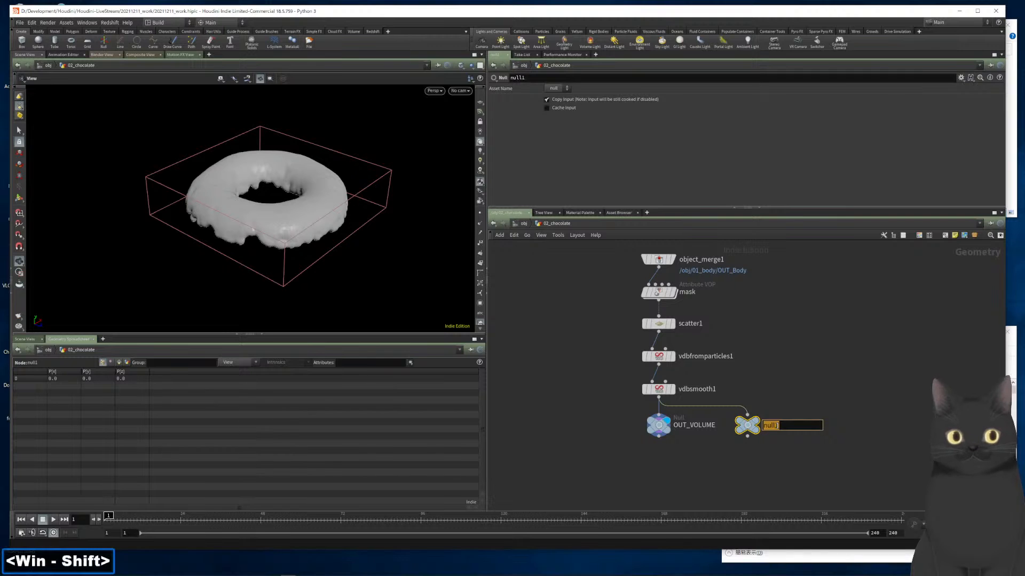
text(OUT_MESHG)
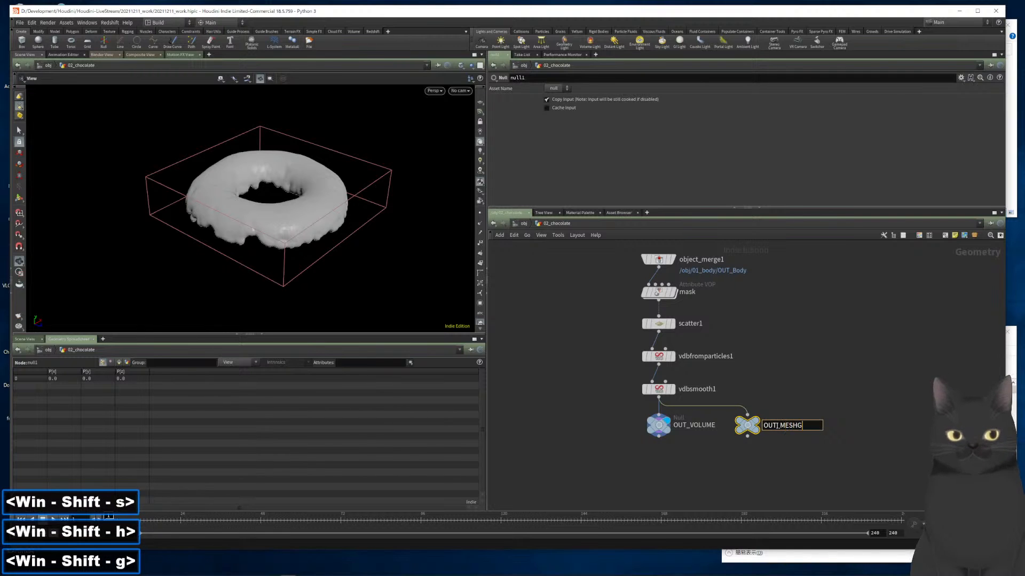
key(BackSpace)
key(Return)
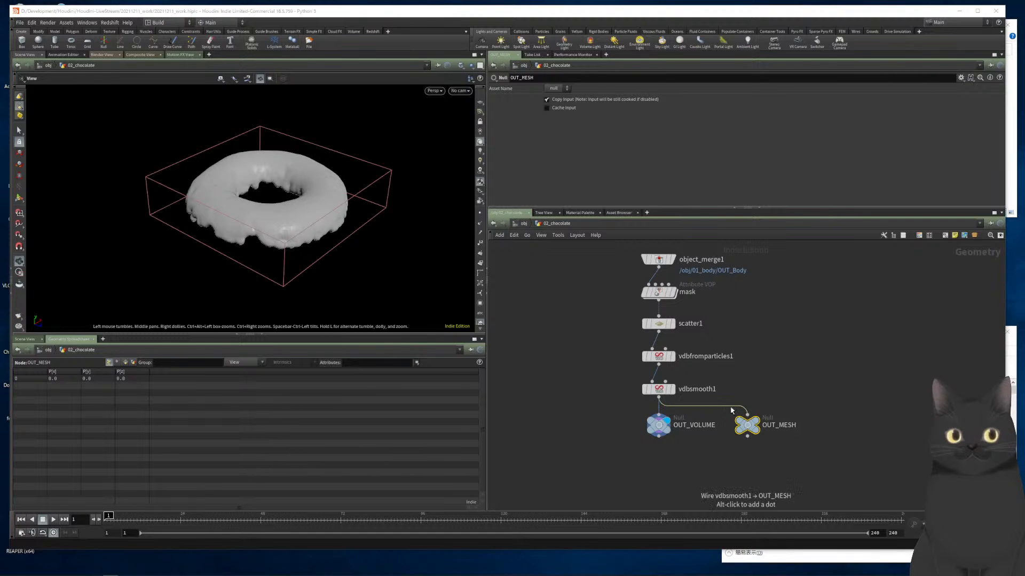
Insert a Convert VDB node on the connection between the VDB Smooth node and OUT_MESH
key(Tab)
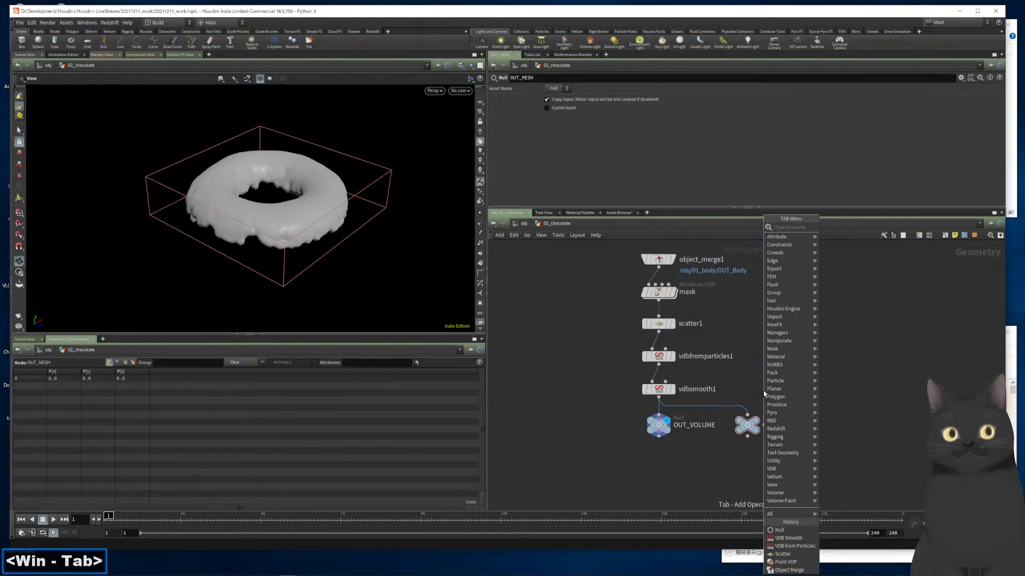
text(vdbcon)
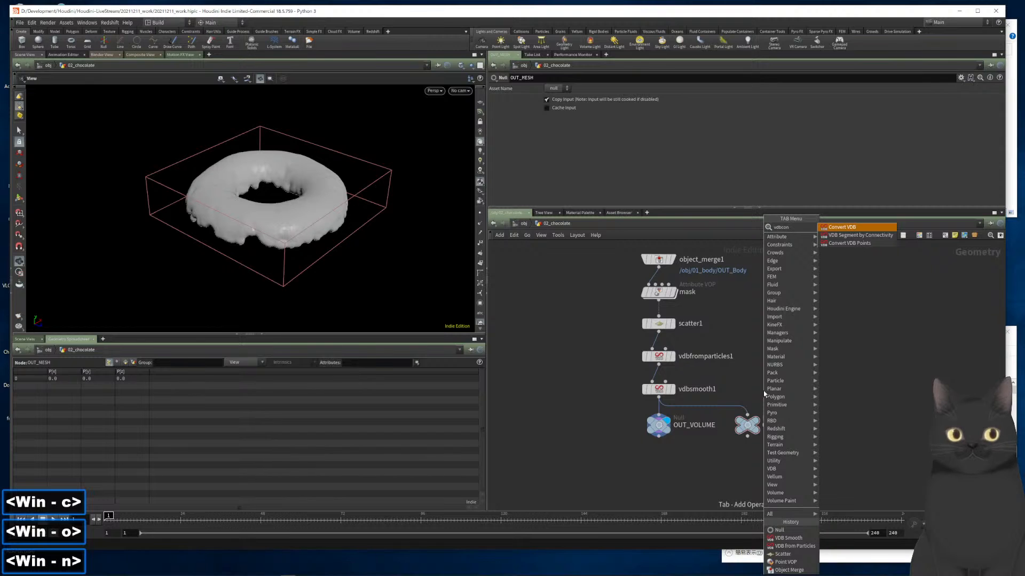
key(BackSpace)
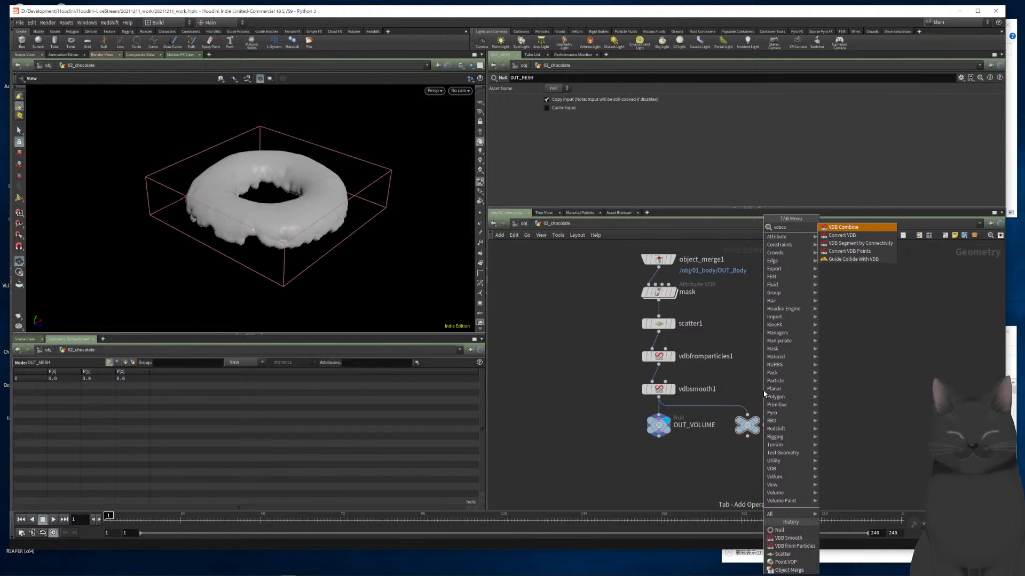
key(Down)
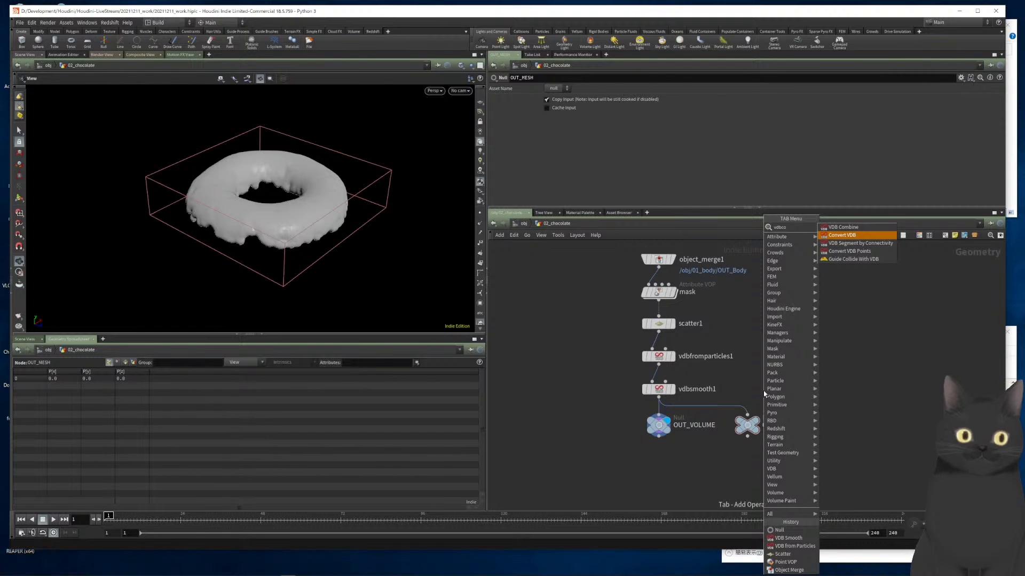
key(Return)
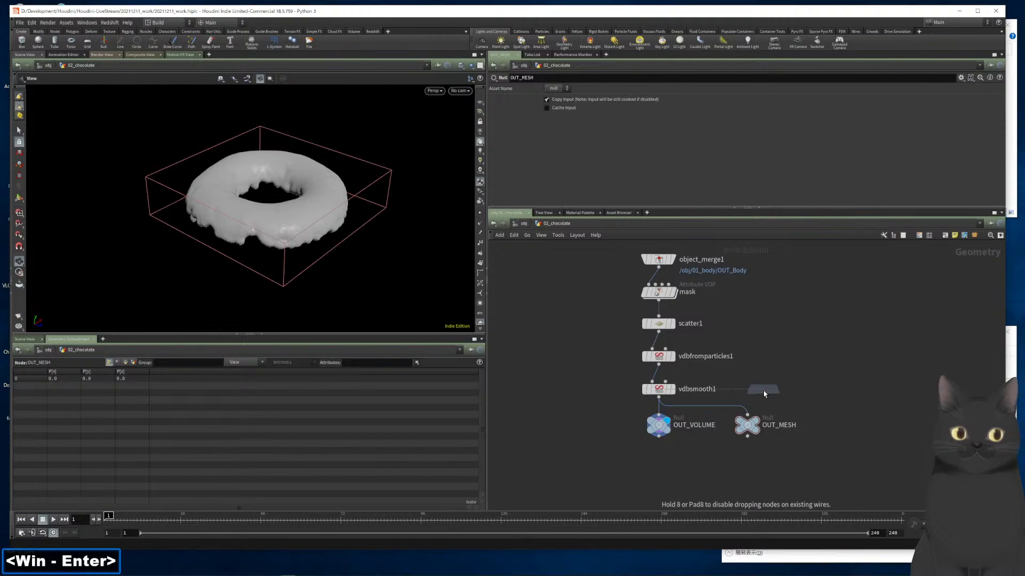
click(736, 424)
drag(738, 427, 750, 424)
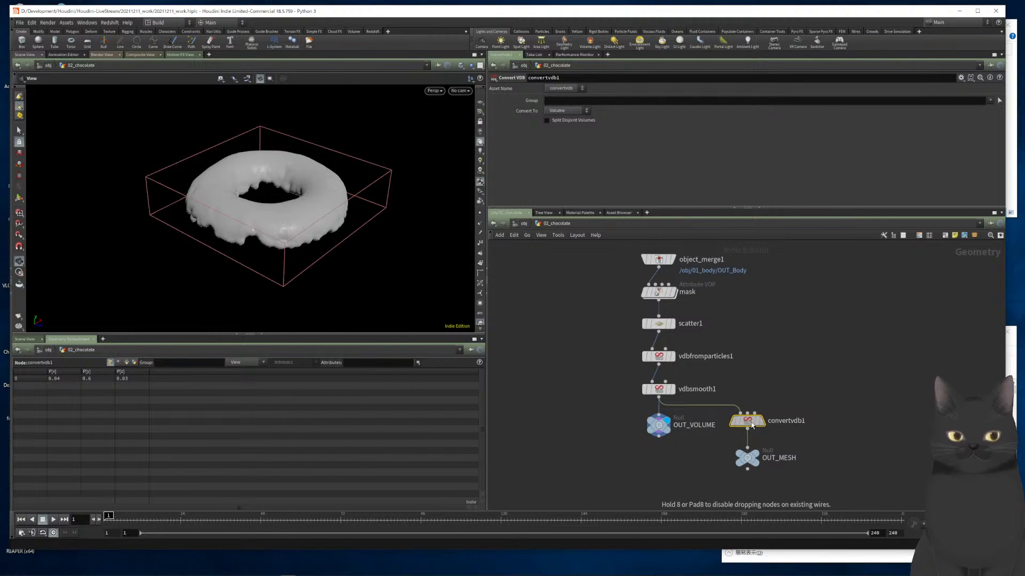
Change the network wiring style to Rounded and move OUT_VOLUME down level with OUT_MESH
key(super+shift+s)
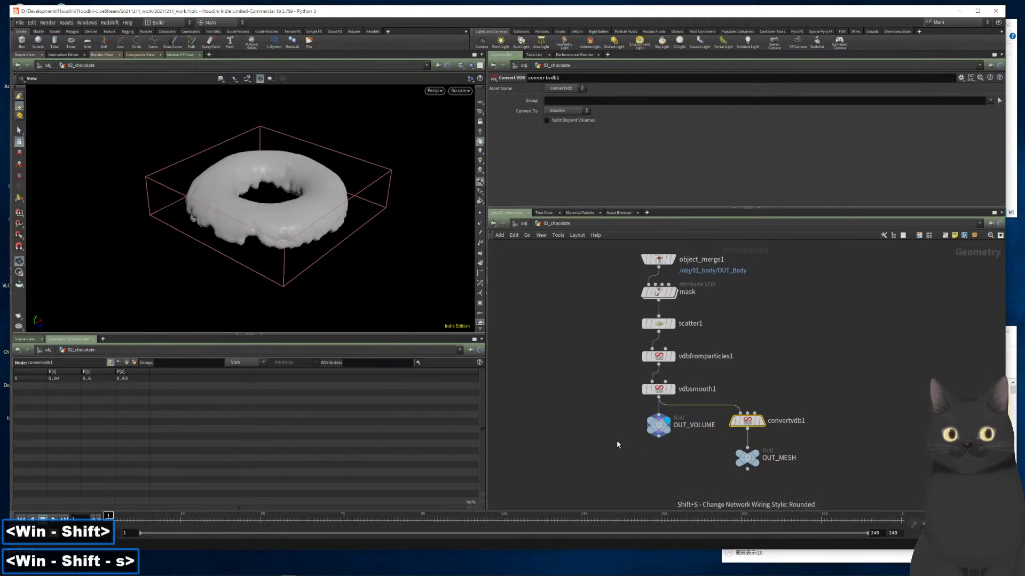
drag(659, 426, 661, 459)
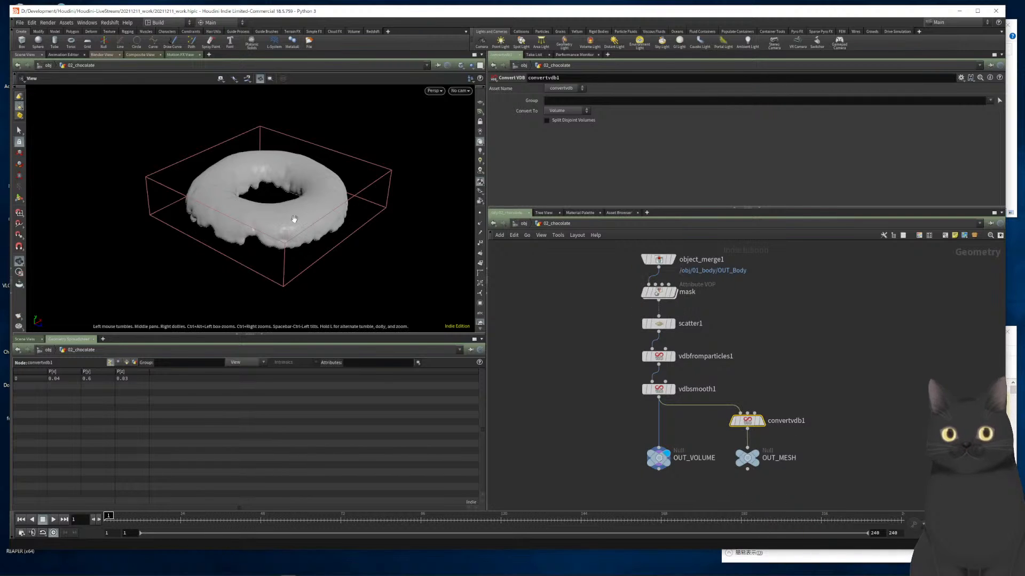
scroll(307, 220, up, 2)
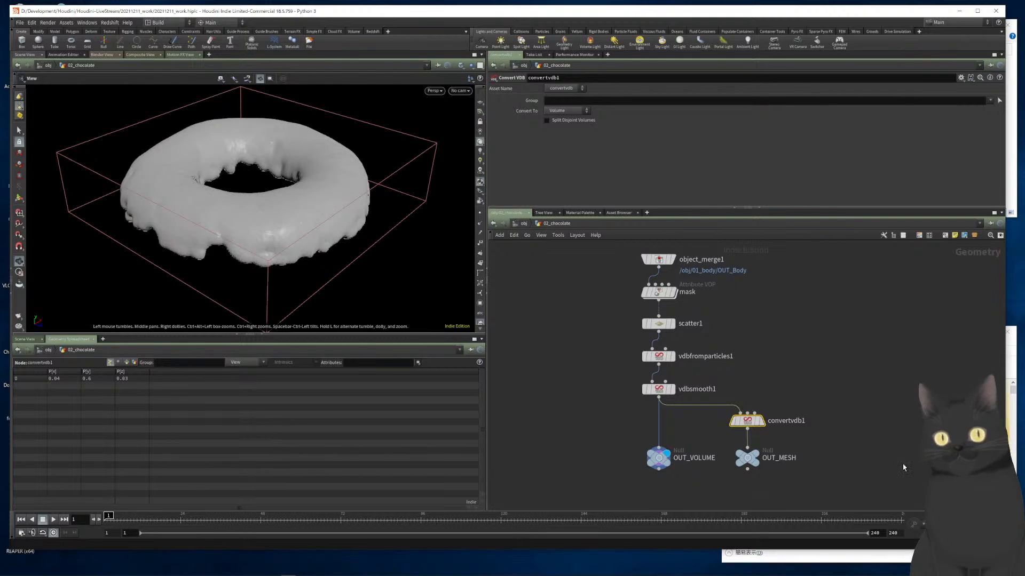
Set the Convert VDB node to convert to Polygons, then display OUT_MESH and inspect the chocolate mesh
click(747, 458)
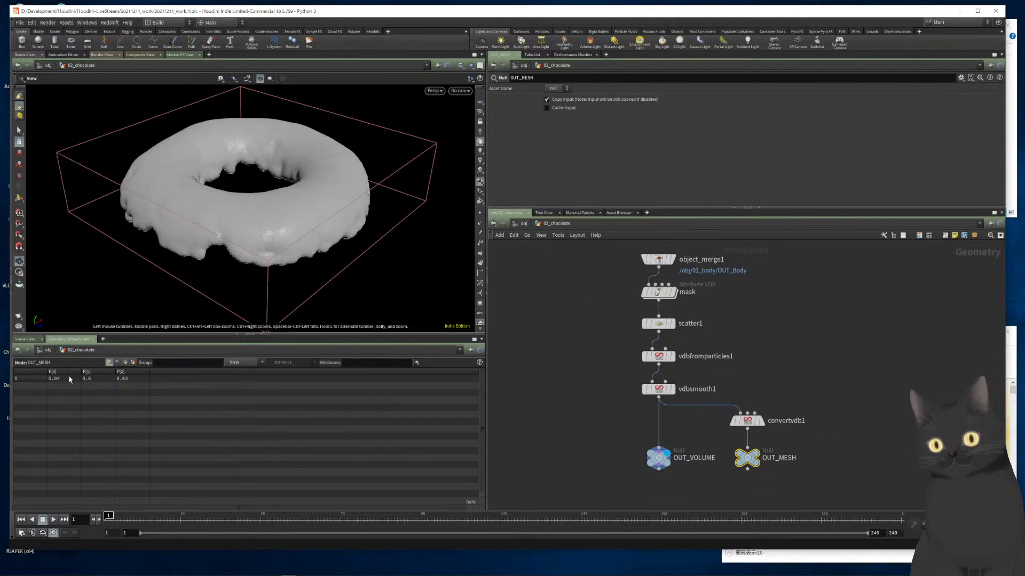
drag(861, 425, 725, 404)
click(556, 89)
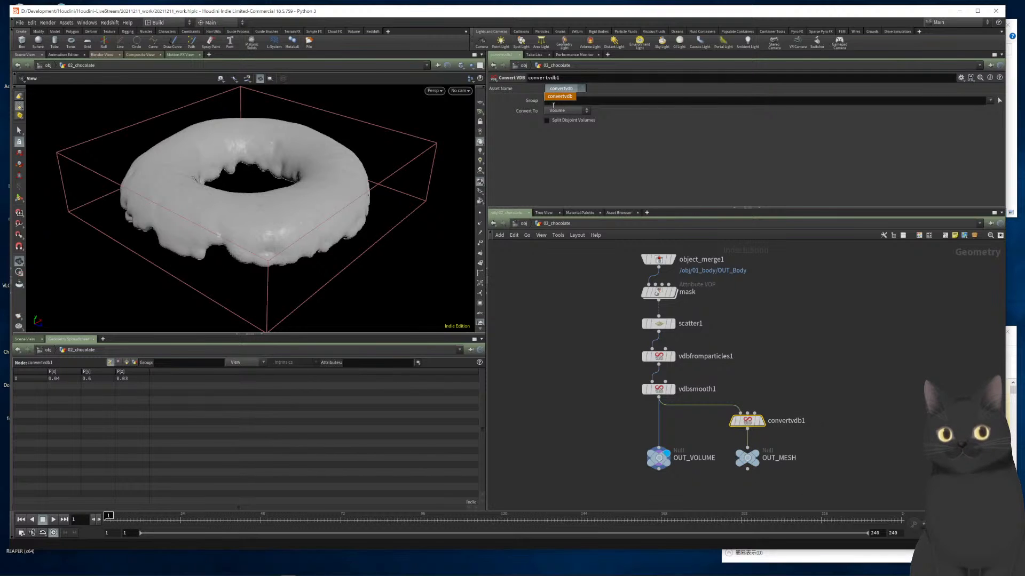
click(555, 110)
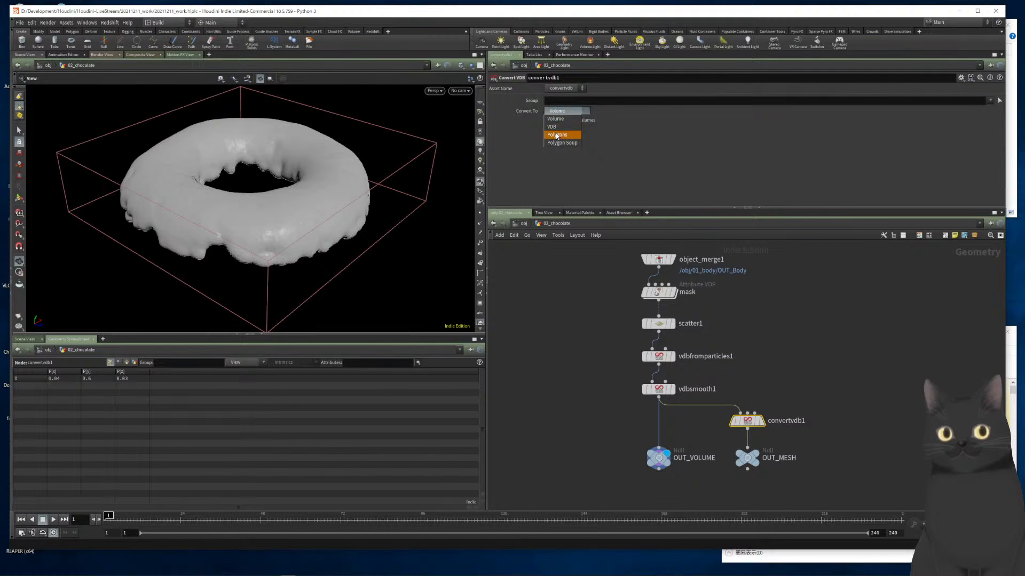
click(555, 134)
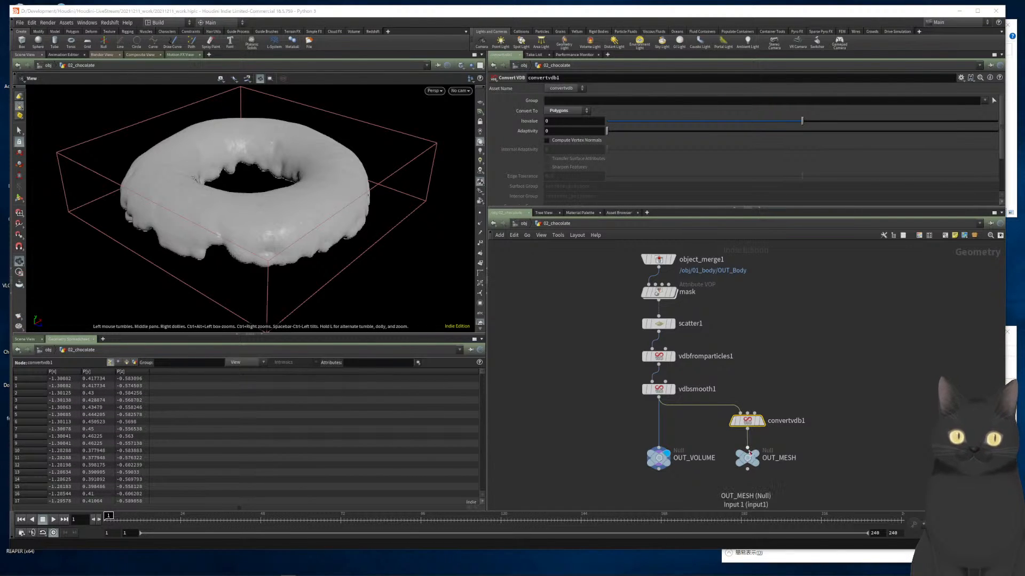
click(759, 456)
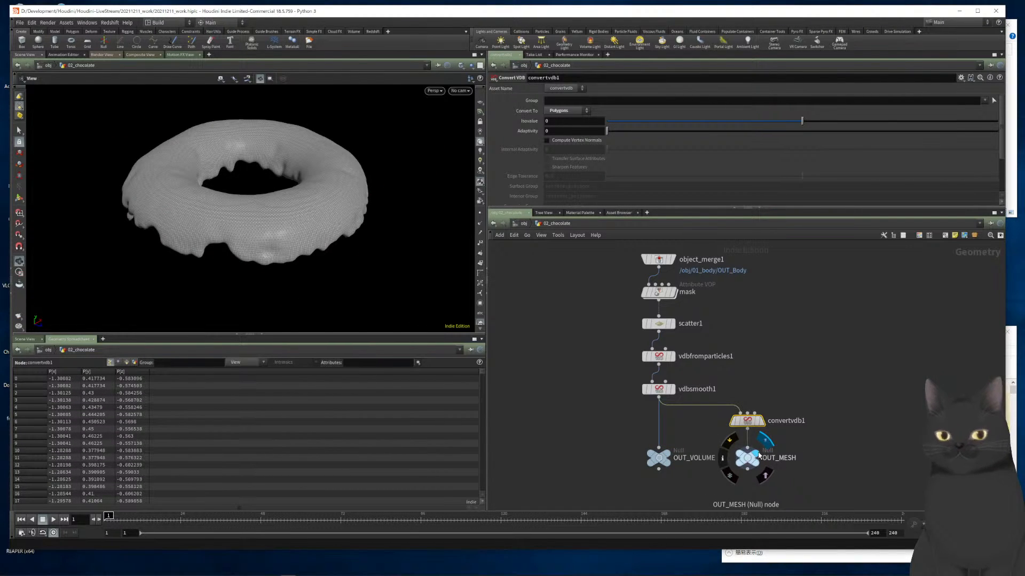
scroll(224, 193, up, 10)
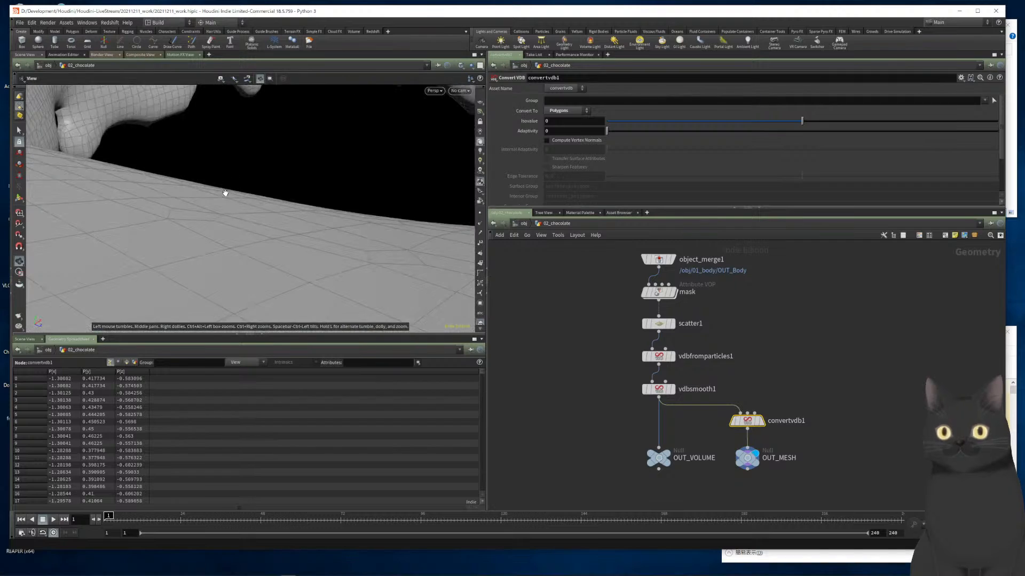
scroll(225, 193, down, 6)
mouse_move(243, 232)
mouse_down()
mouse_move(242, 208)
mouse_move(247, 245)
mouse_up()
scroll(247, 245, down, 5)
drag(270, 288, 289, 277)
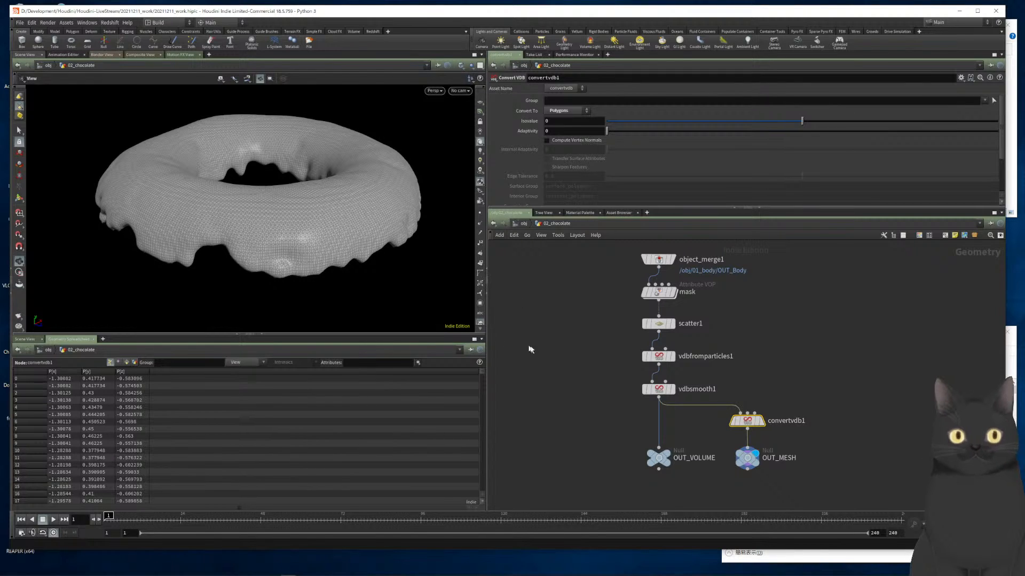
Set the VDB Smooth operation to Median Value and check the smoothed chocolate mesh
drag(582, 383, 674, 399)
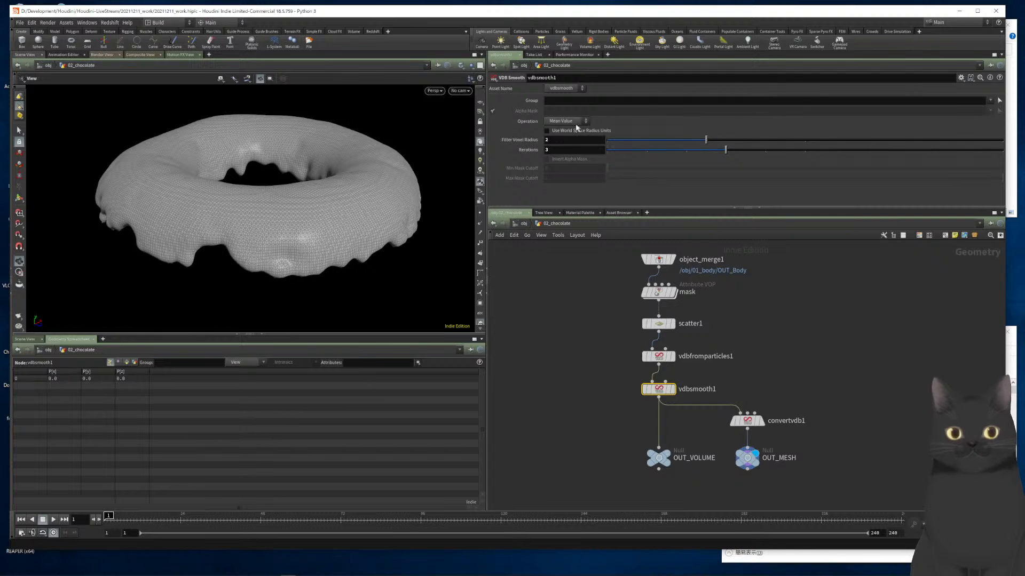
click(574, 122)
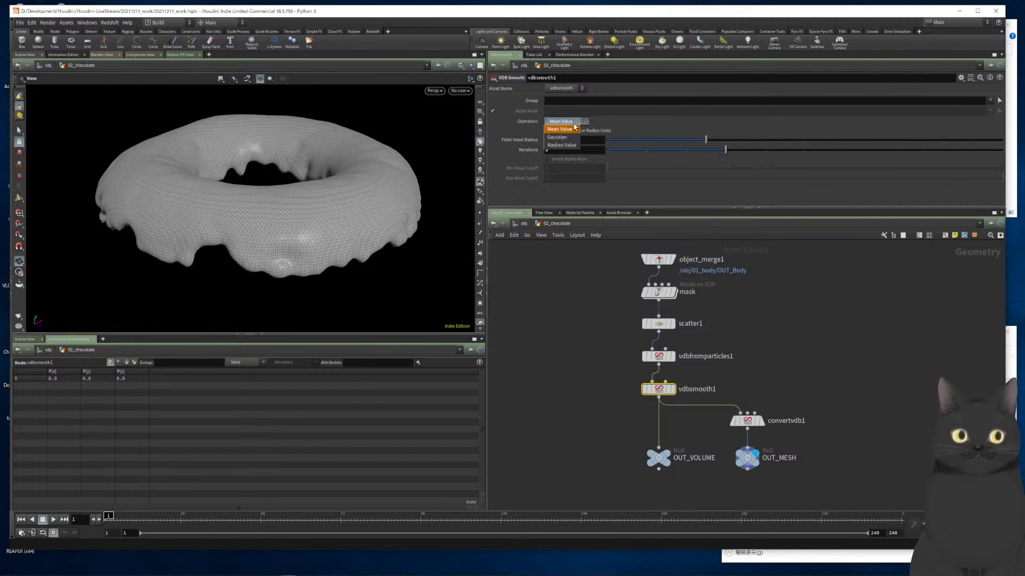
click(568, 150)
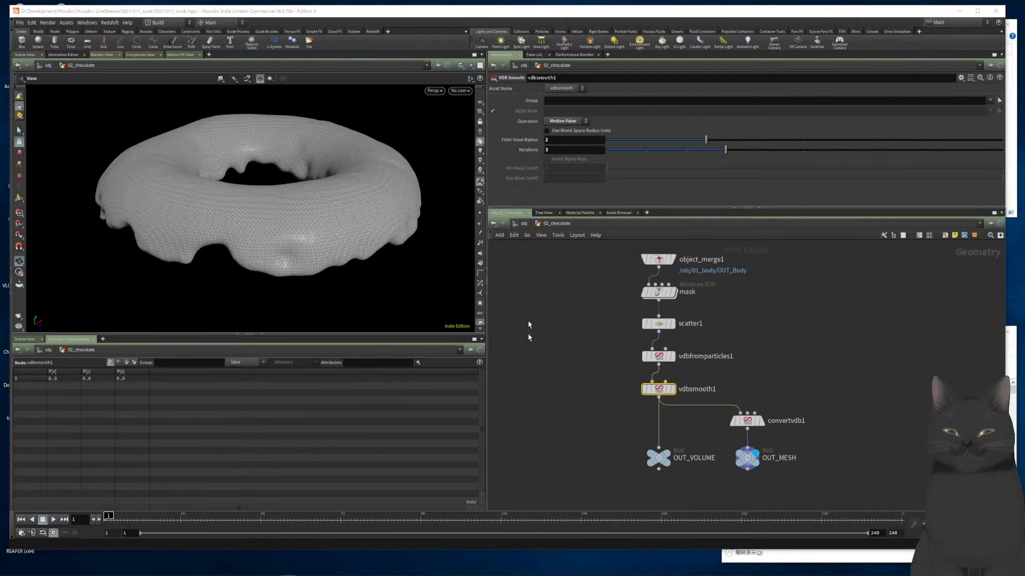
drag(343, 274, 289, 304)
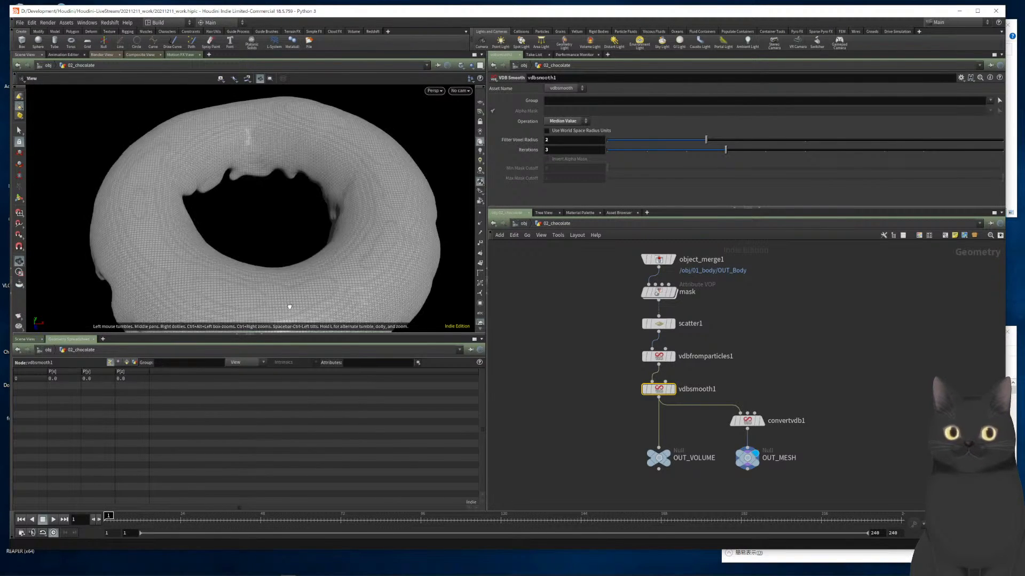
Go up to the object level and add a new Geometry object below 02_chocolate
click(583, 433)
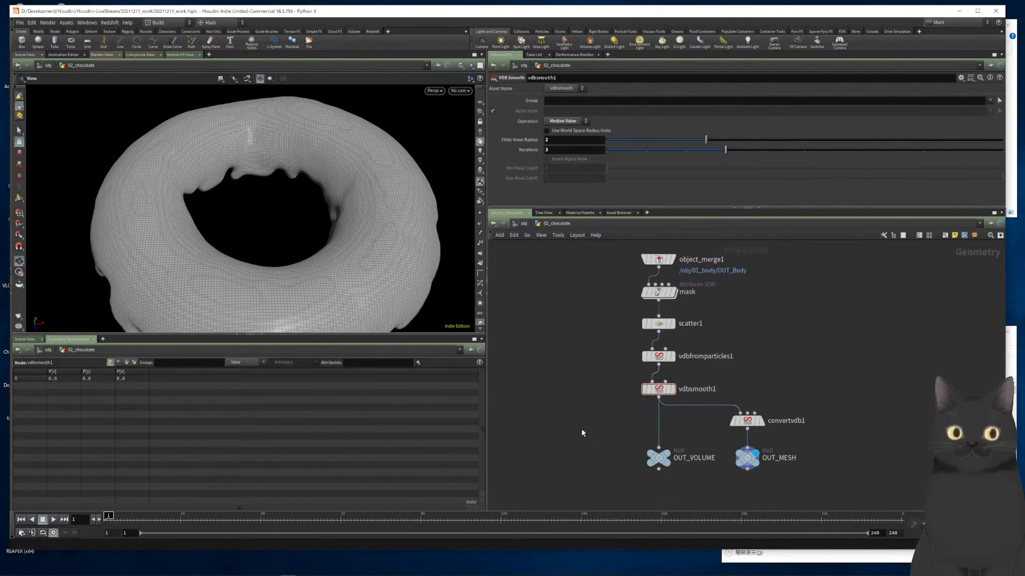
key(u)
key(Tab)
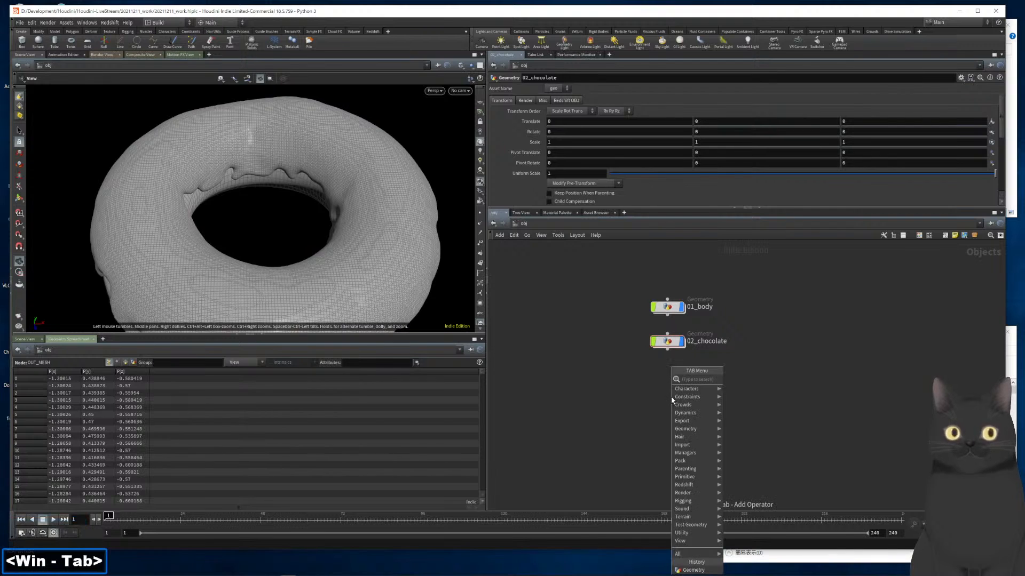
text(geom)
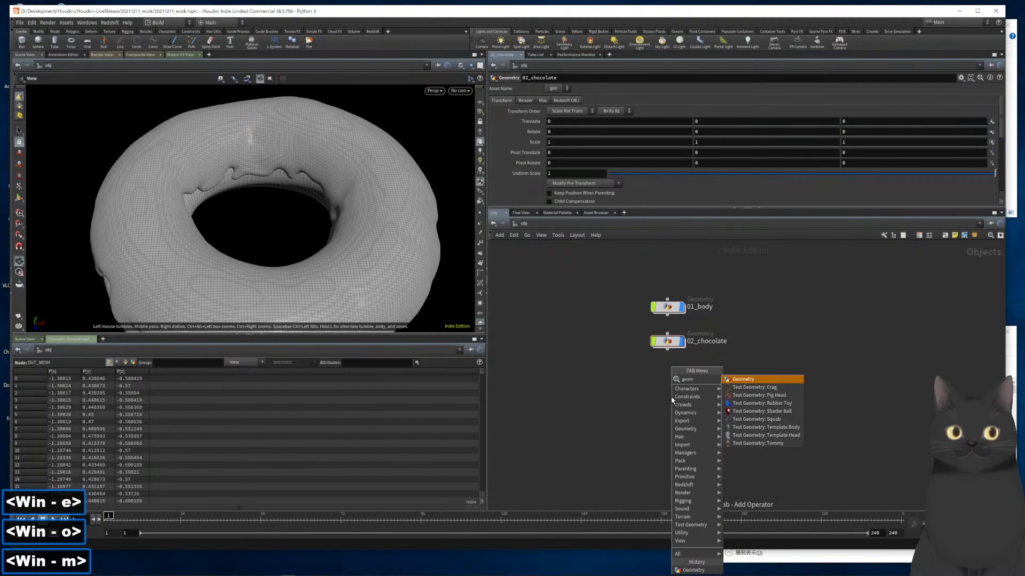
key(Return)
key(Return)
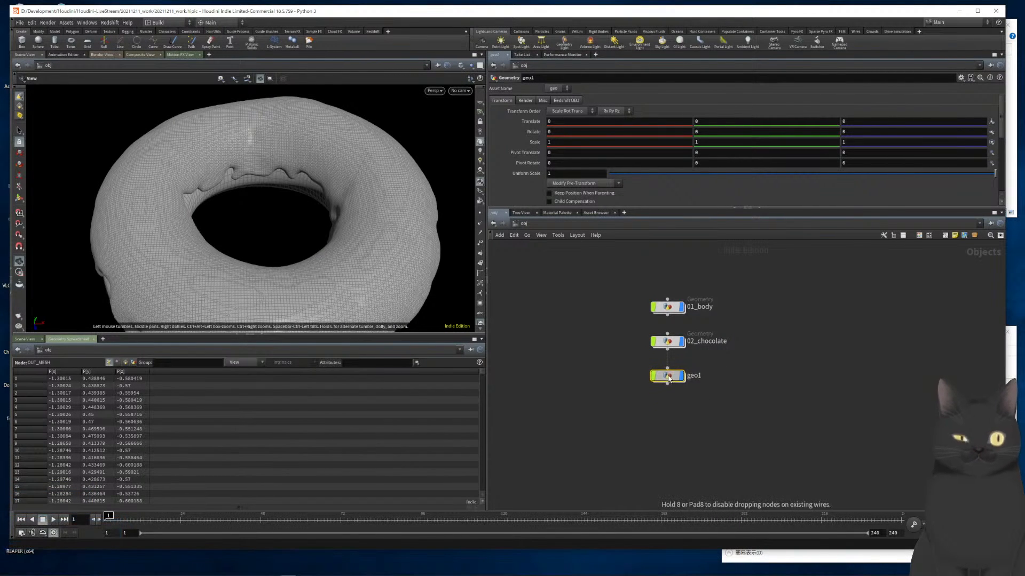
click(668, 373)
Rename the new Geometry object as 03_sticks
double_click(694, 375)
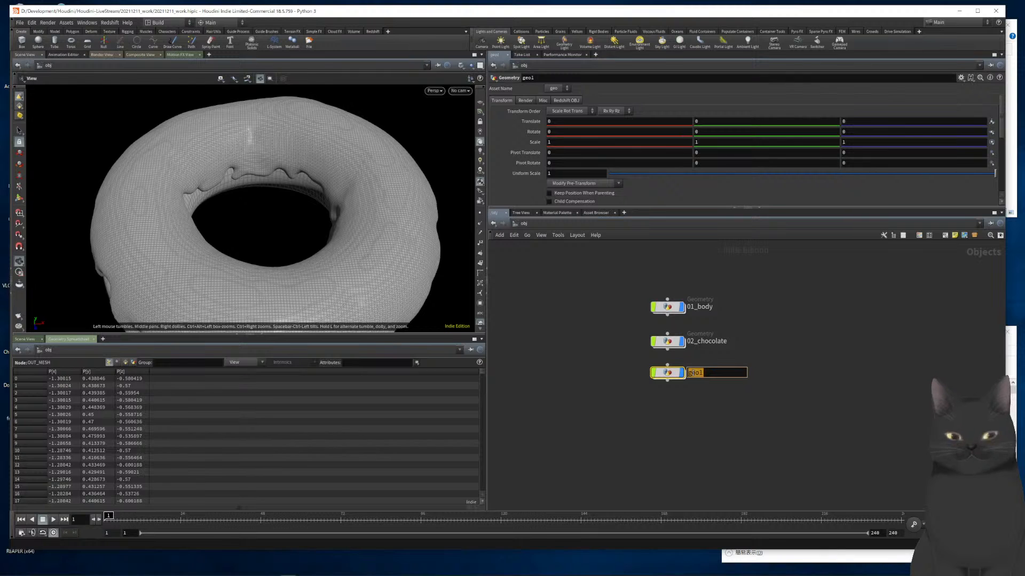
text(03_)
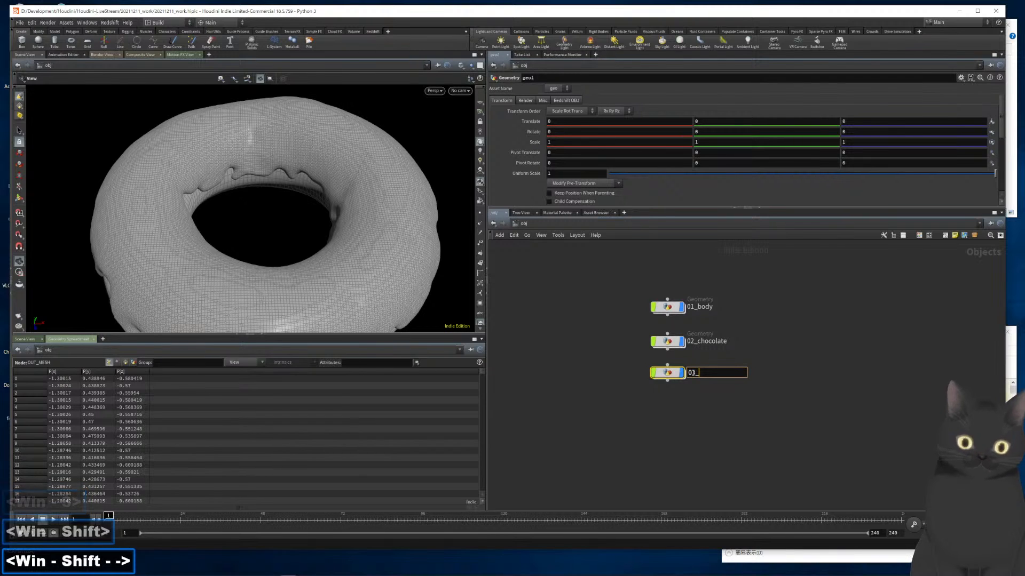
text(sticks)
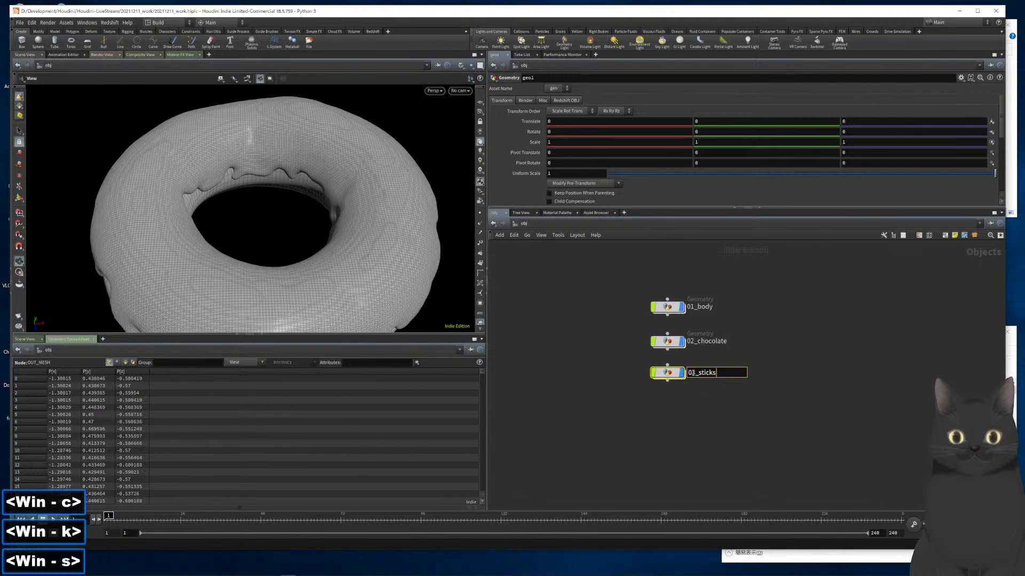
key(Return)
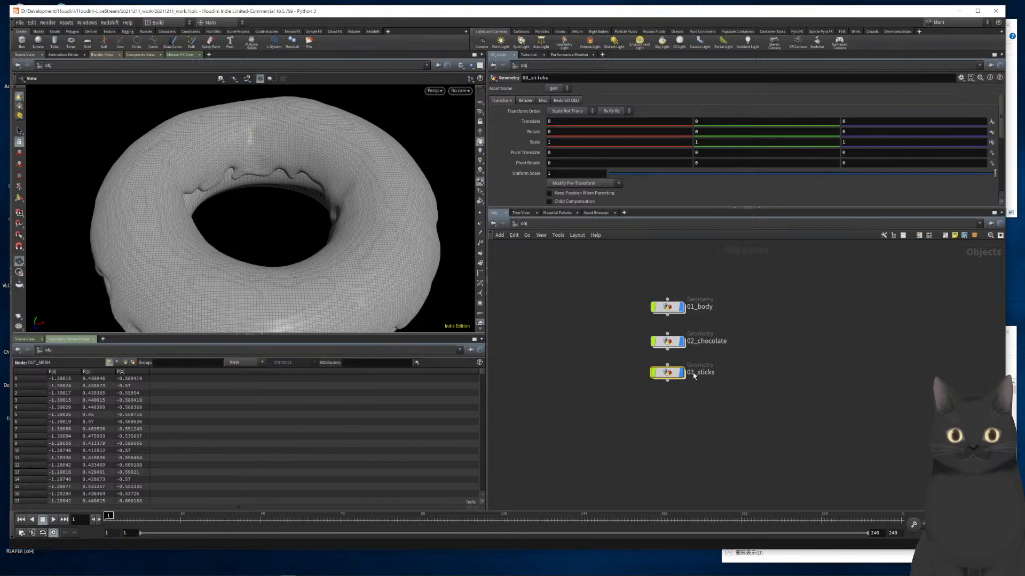
Copy the mask Attribute VOP node from inside the 02_chocolate network
key(i)
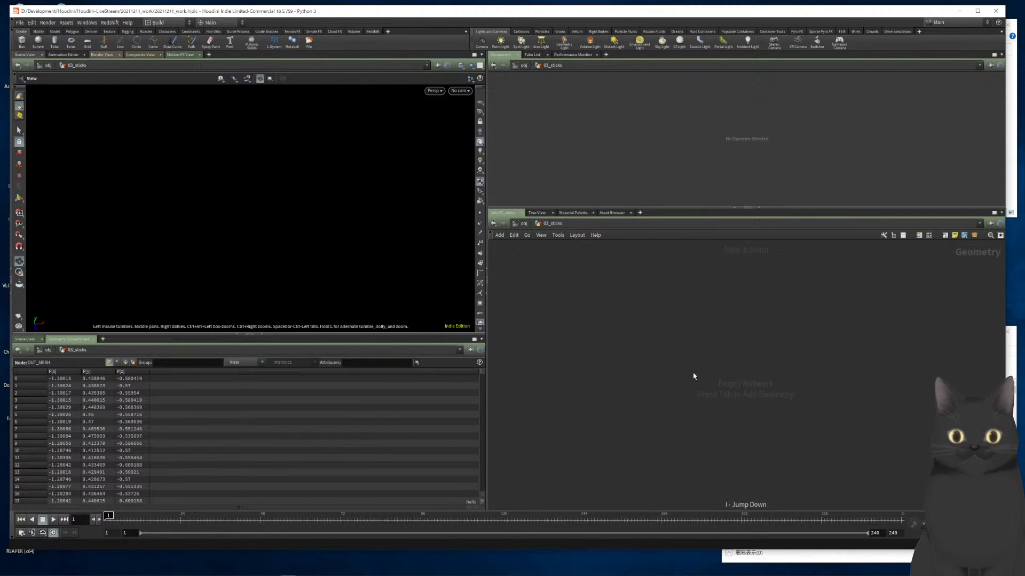
key(u)
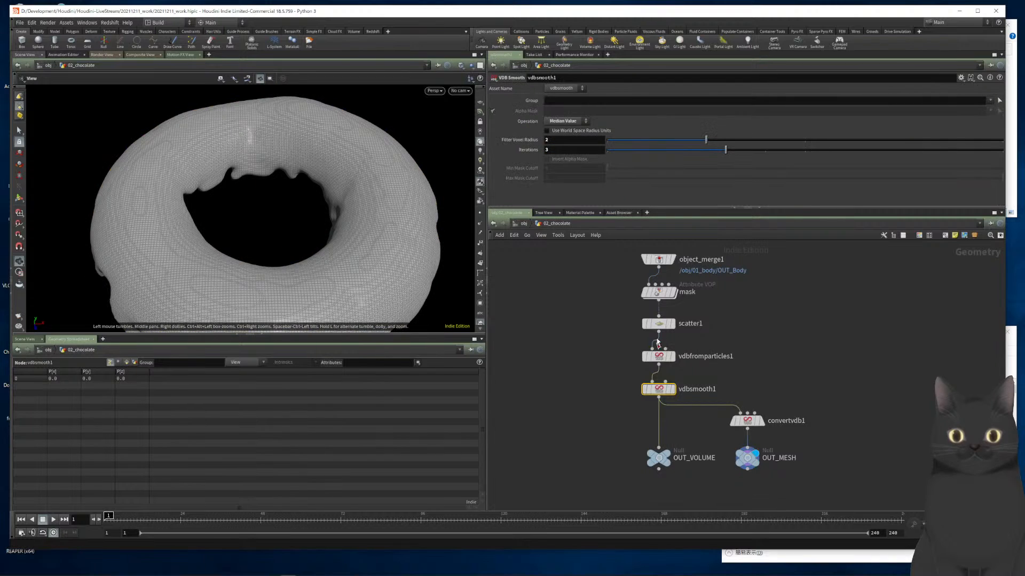
click(657, 293)
key(ctrl+c)
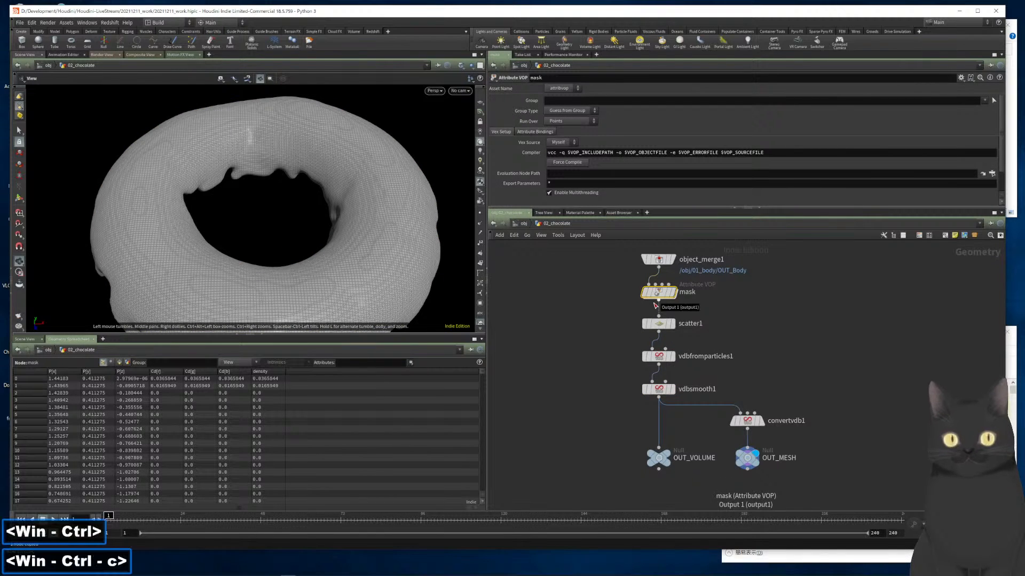
Return to the 03_sticks network and add an Object Merge node
key(u)
double_click(664, 370)
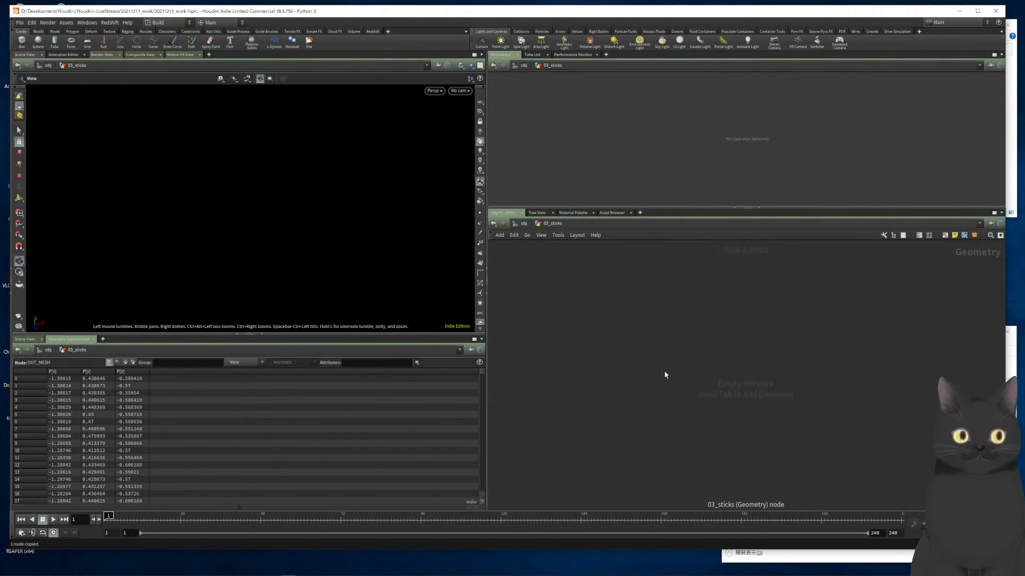
key(Tab)
text(mer)
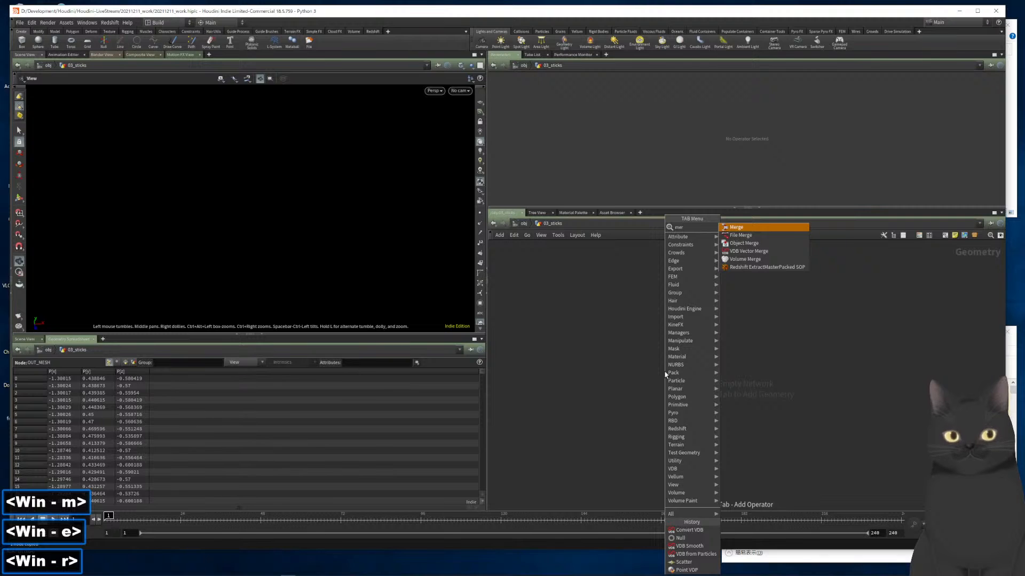
key(Down)
key(Down)
key(Return)
key(Return)
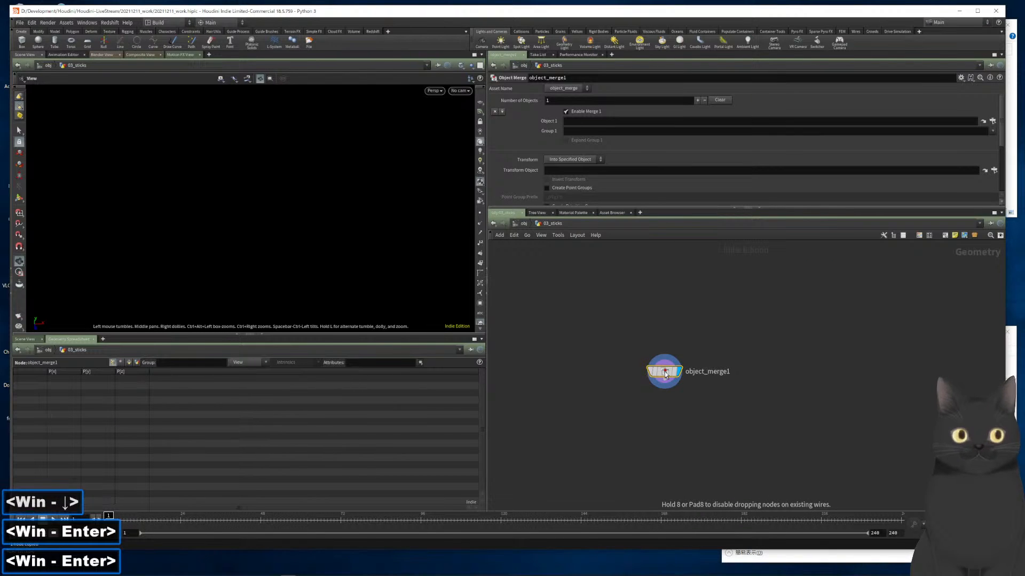
click(626, 120)
key(ctrl+v)
key(Return)
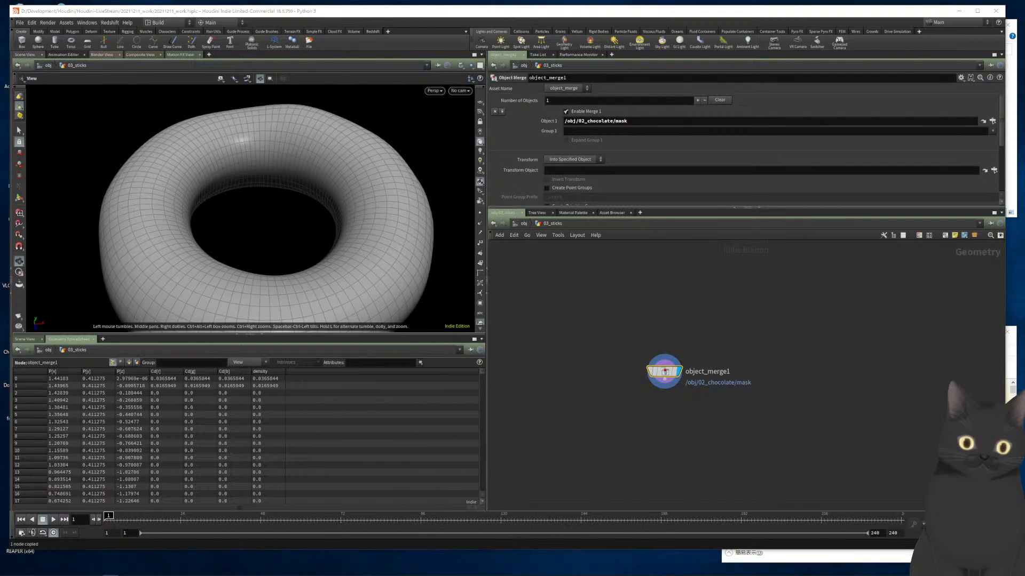
drag(649, 121, 530, 133)
key(Delete)
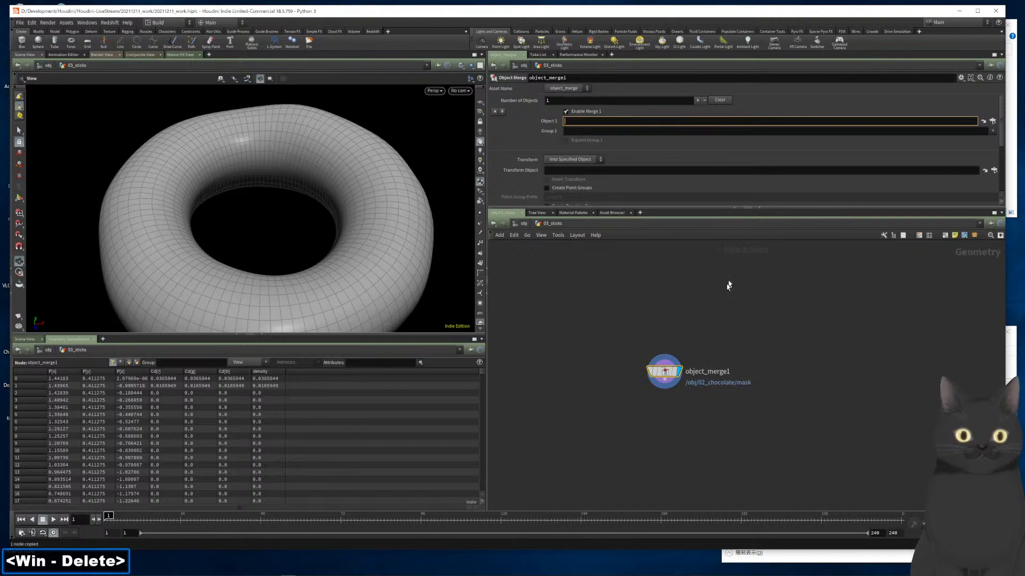
click(715, 294)
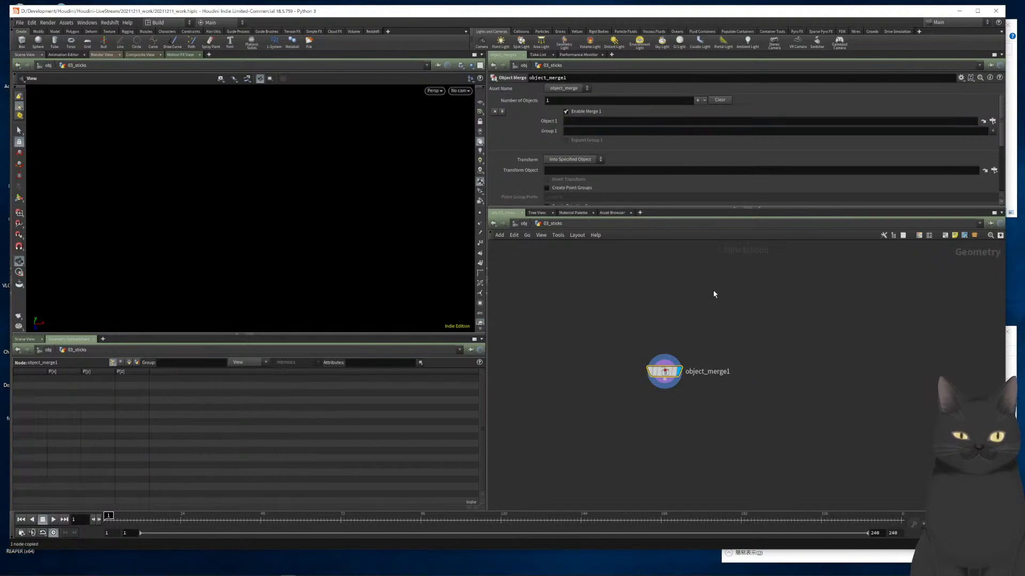
Set Object 1 of the Object Merge node to /obj/02_chocolate/OUT_MESH and move the node up in the network
click(992, 122)
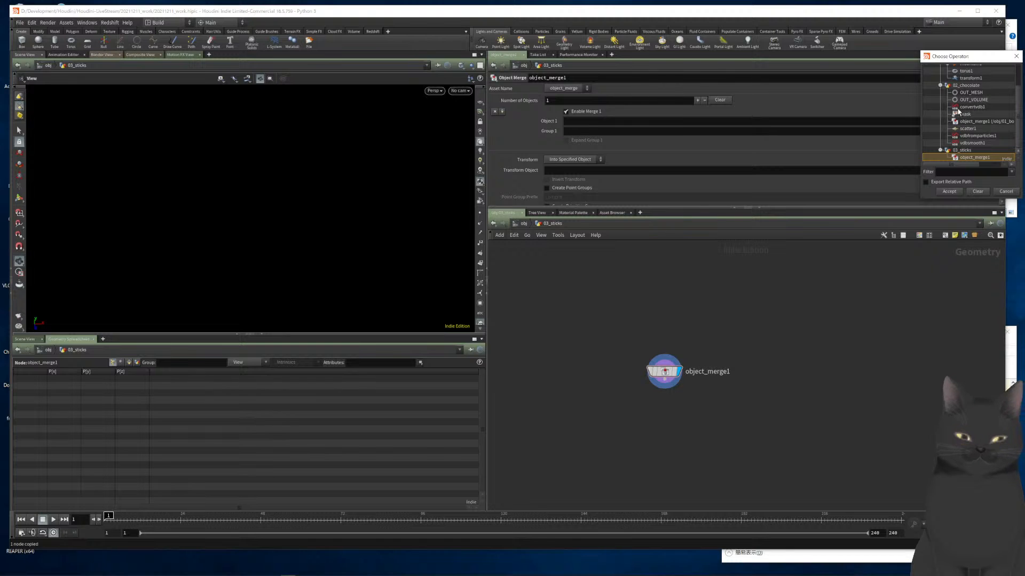
double_click(971, 93)
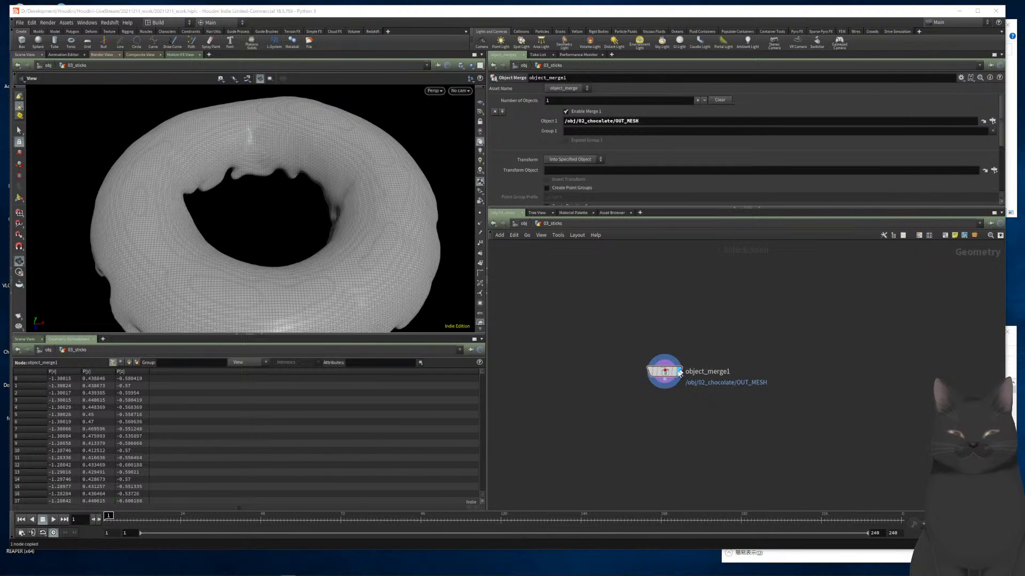
drag(666, 373, 684, 341)
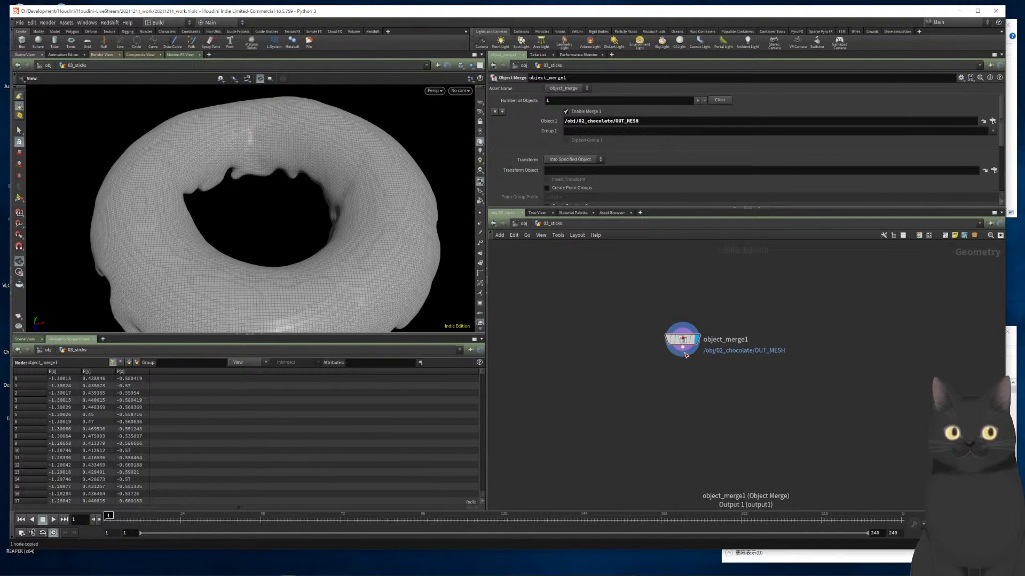
drag(347, 273, 381, 312)
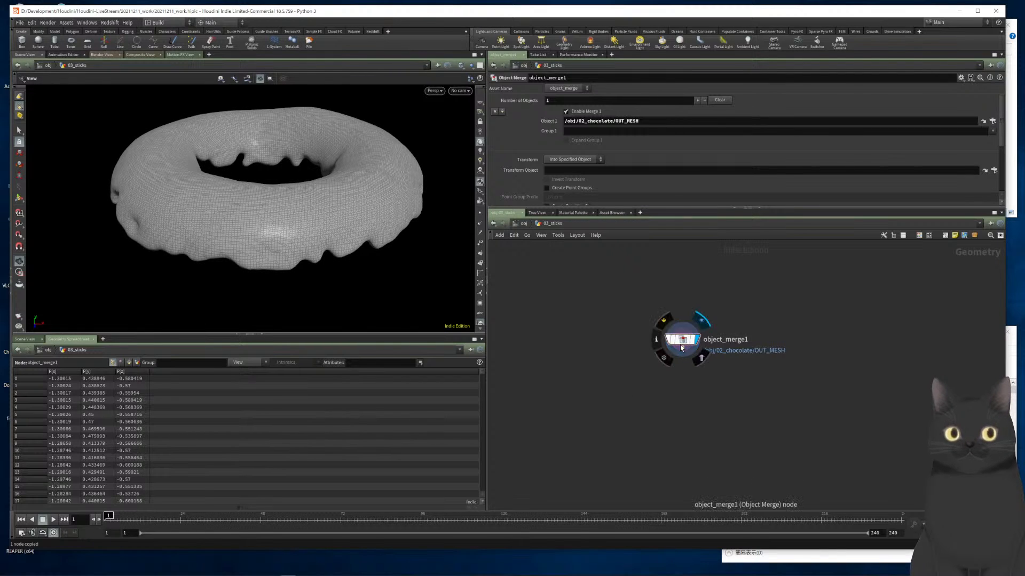
Paste the copied mask Attribute VOP after the Object Merge node and display its result
key(ctrl+v)
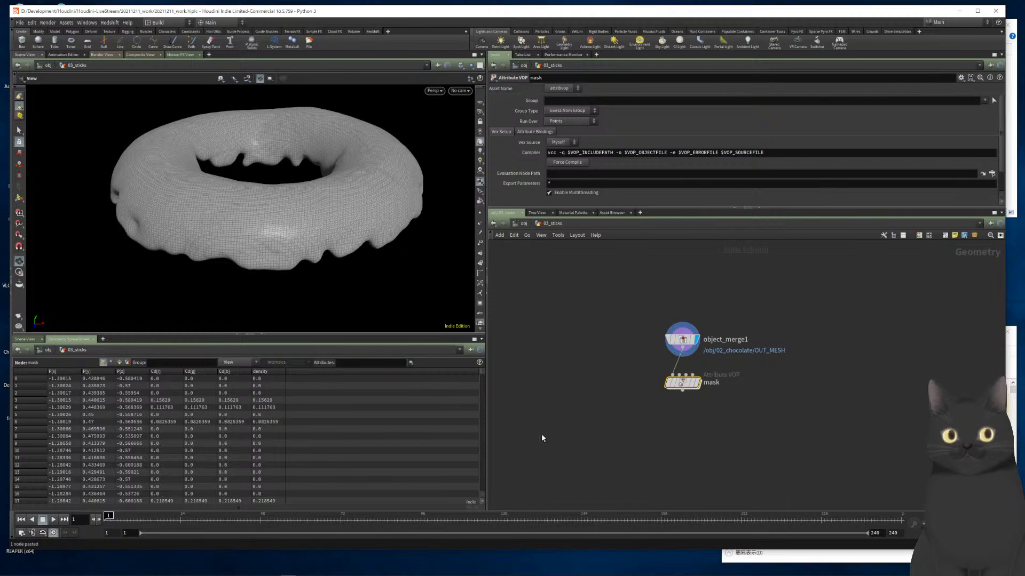
key(r)
mouse_move(355, 270)
mouse_down()
mouse_move(354, 242)
mouse_move(356, 279)
mouse_up()
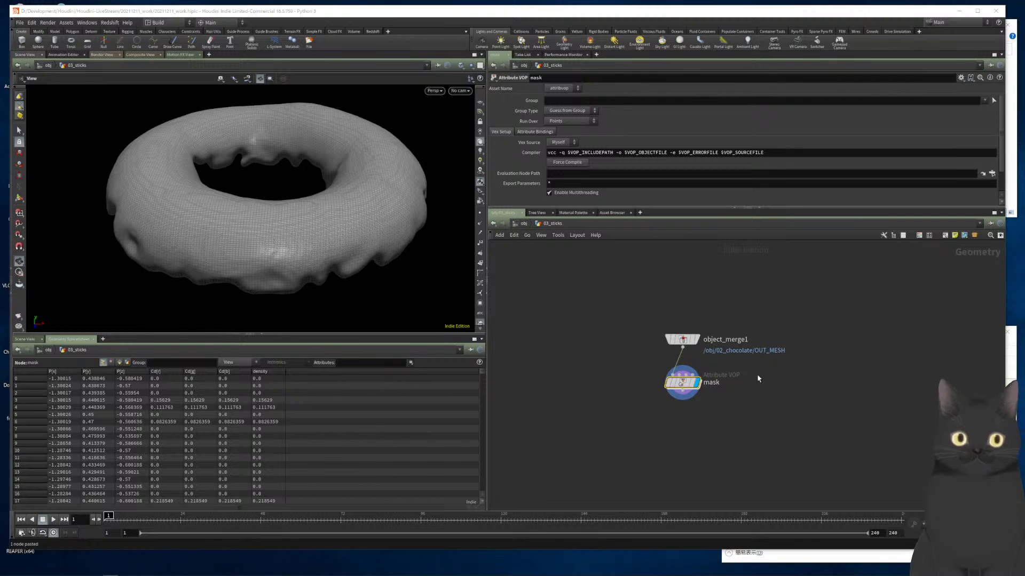
middle_drag(758, 381, 760, 341)
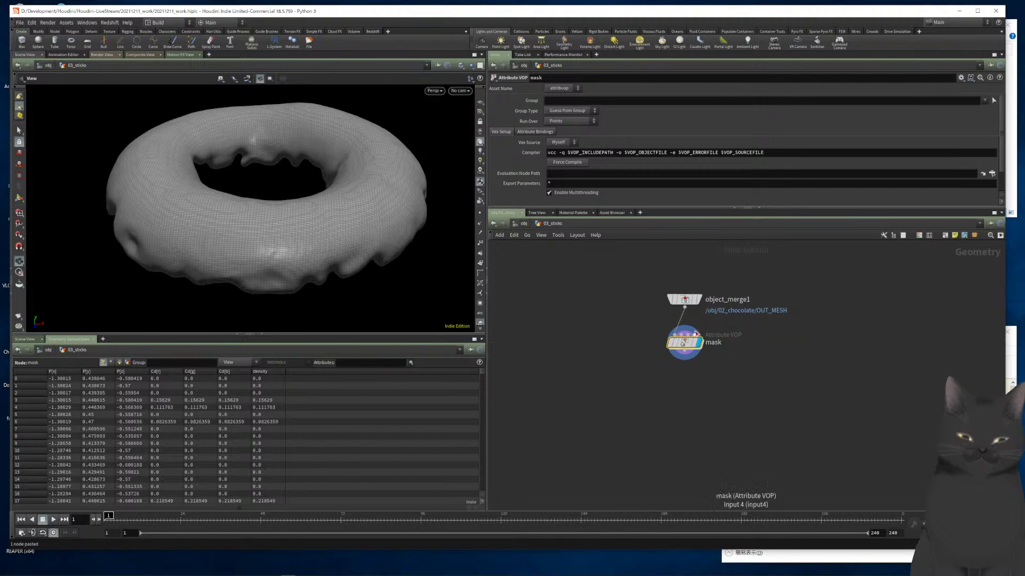
Inside the pasted mask node, cut the wire from clamp1 to the Cd output, then return to the 03_sticks network
key(i)
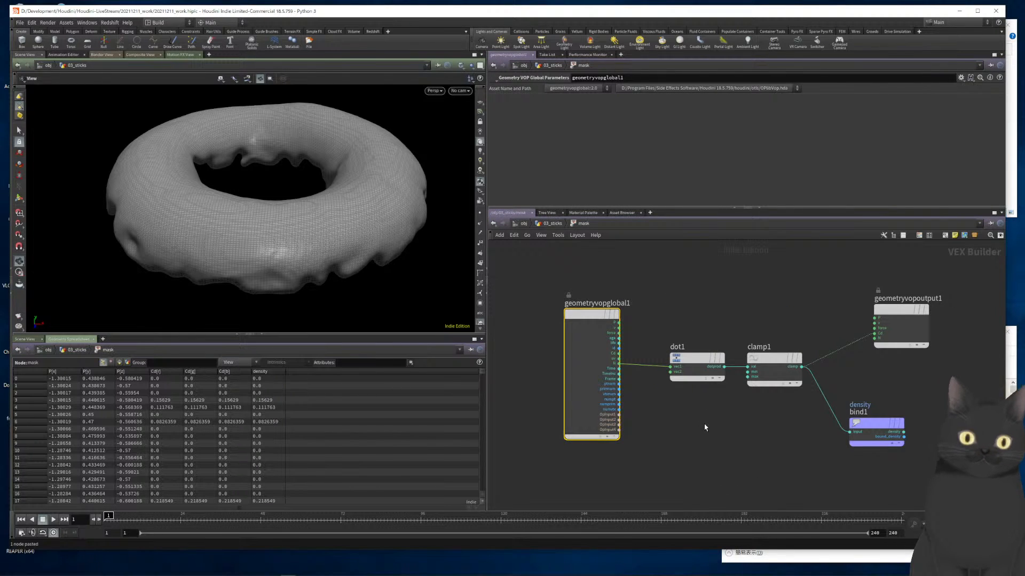
scroll(799, 402, up, 3)
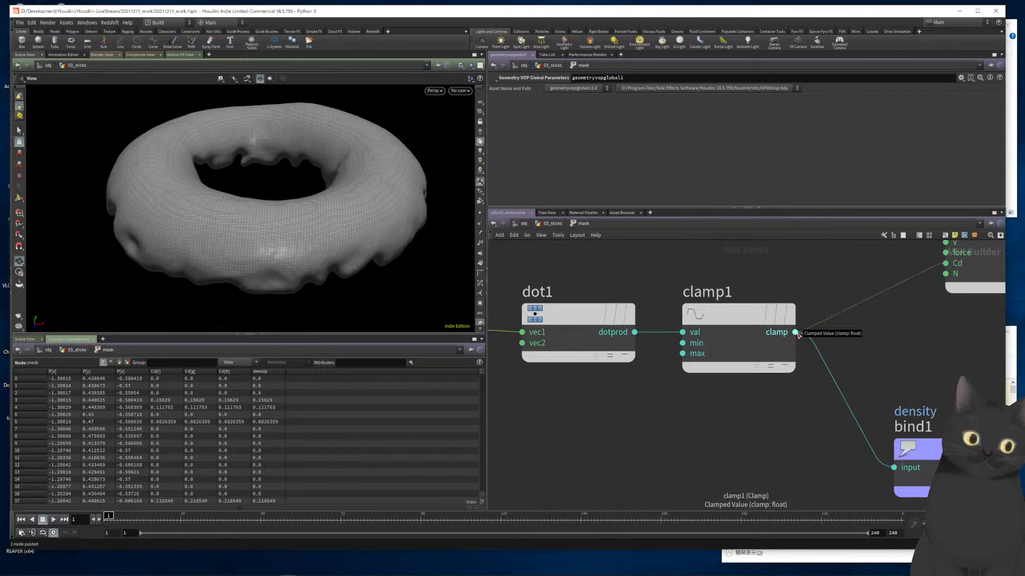
scroll(799, 335, down, 3)
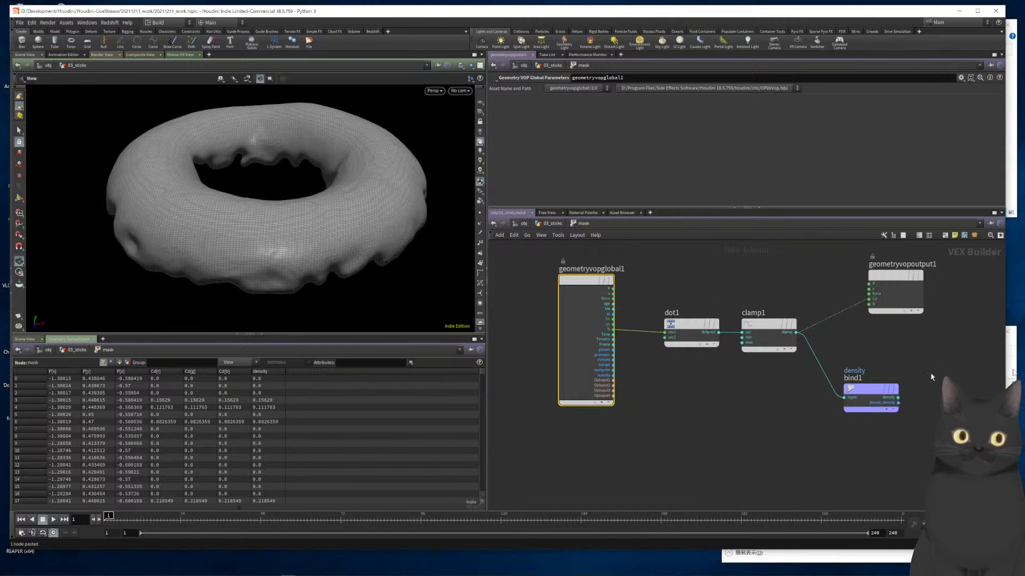
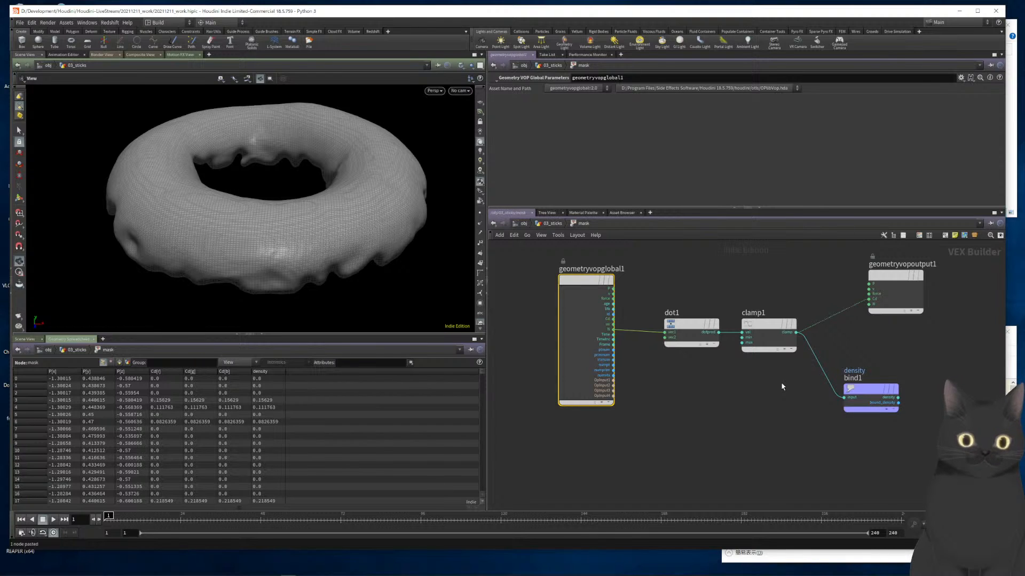
key(y)
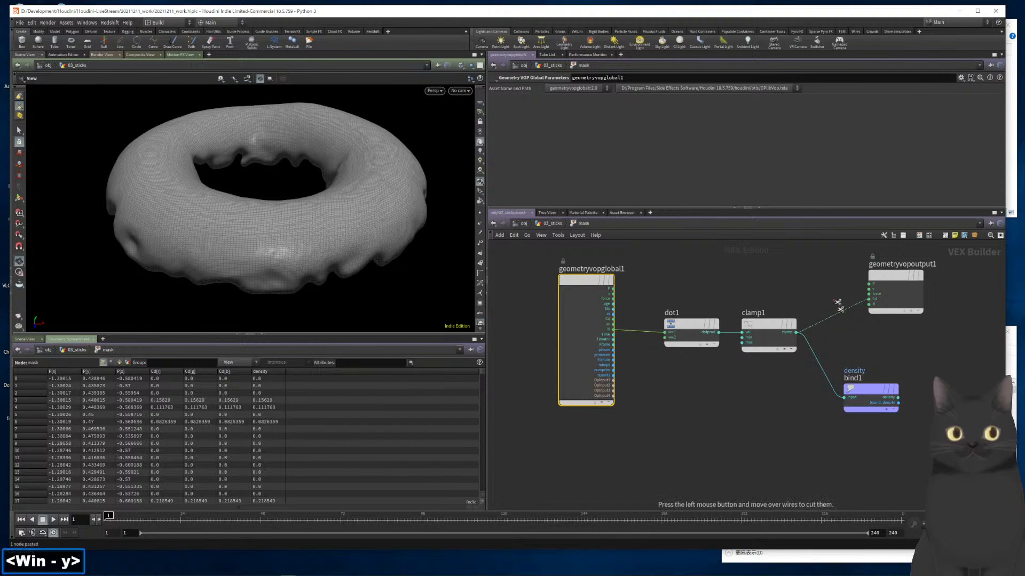
drag(837, 295, 824, 332)
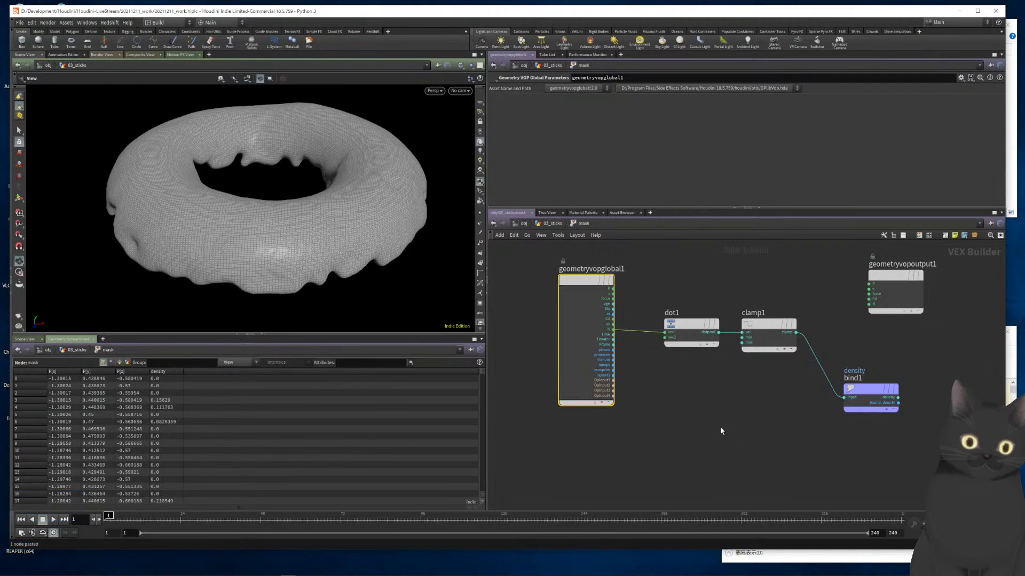
key(u)
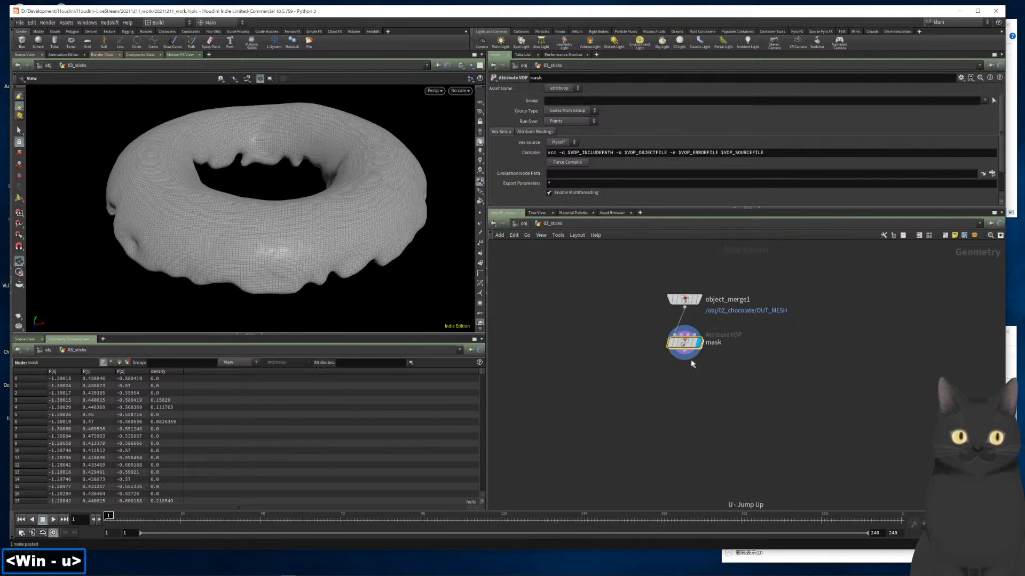
Add and display a Scatter node after mask, with Force Total Count disabled and the density attribute enabled
key(Tab)
text(sca)
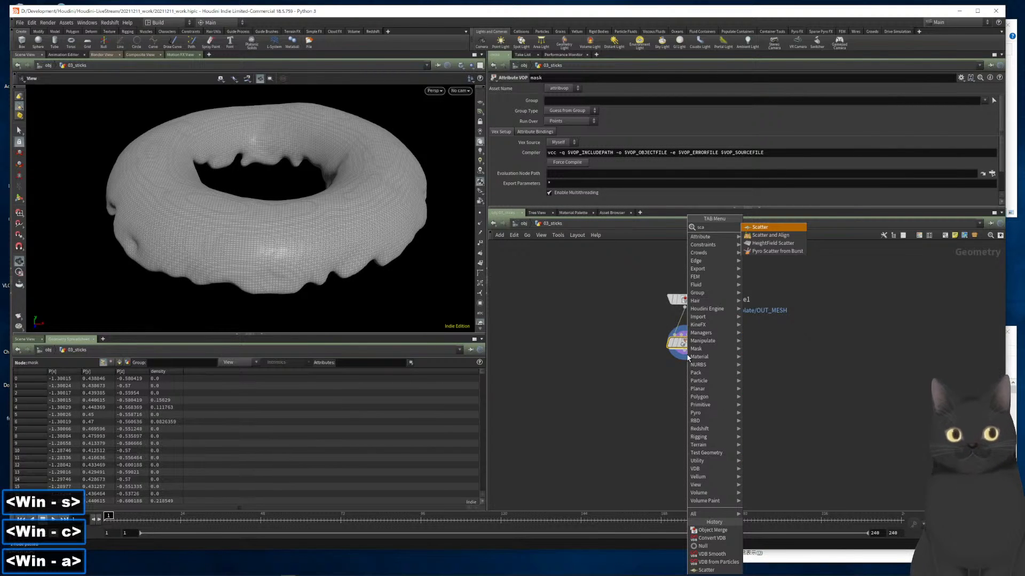
key(Return)
key(Return)
key(r)
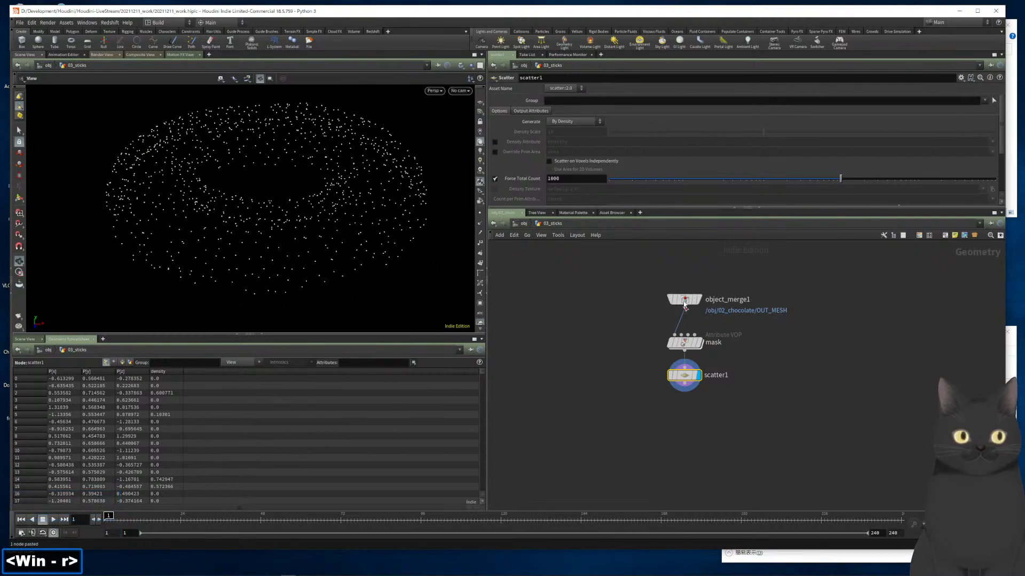
click(500, 180)
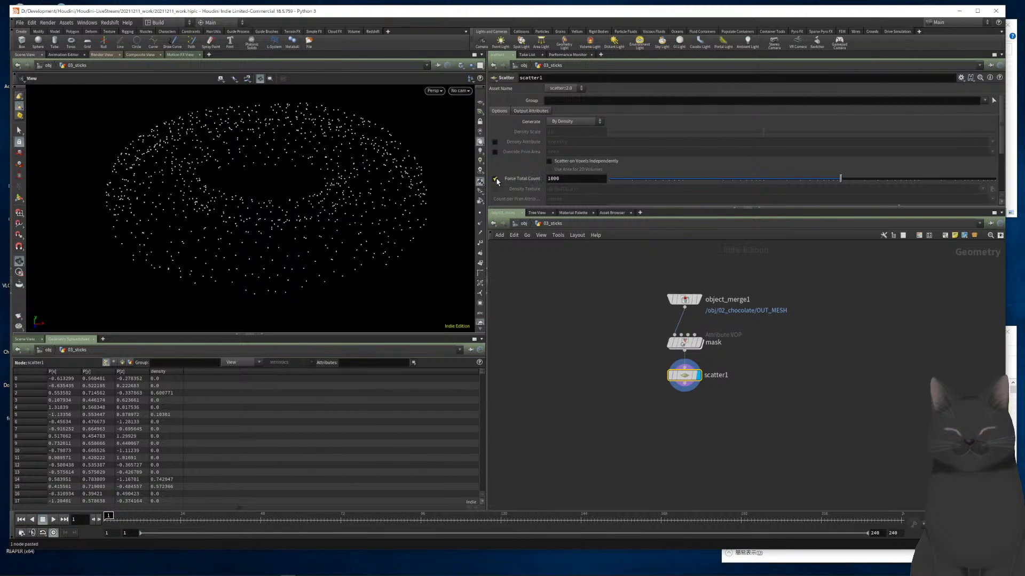
click(495, 143)
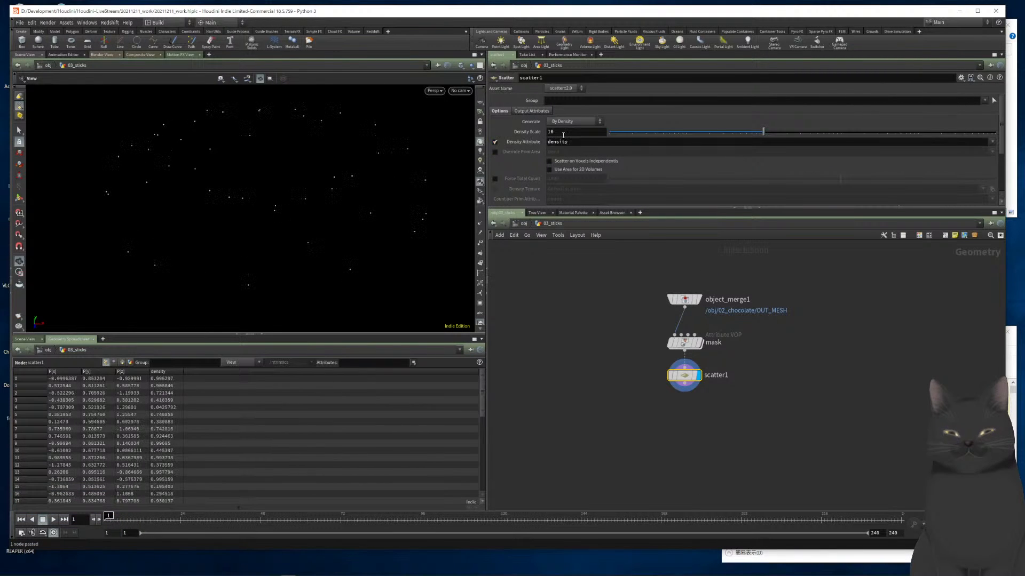
Set the Scatter node's Density Scale to 64 and check the point distribution on the donut
click(562, 132)
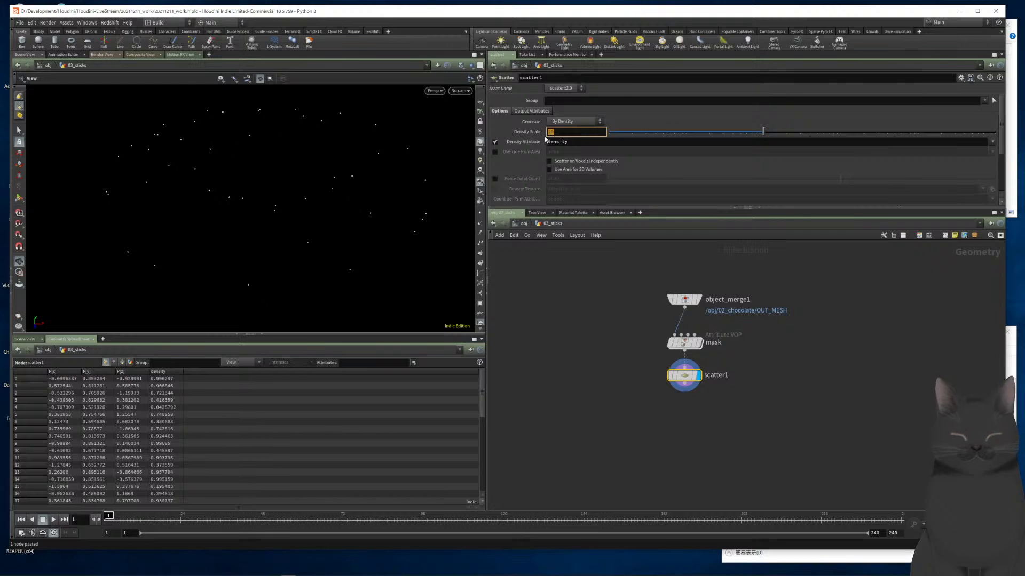
text(6)
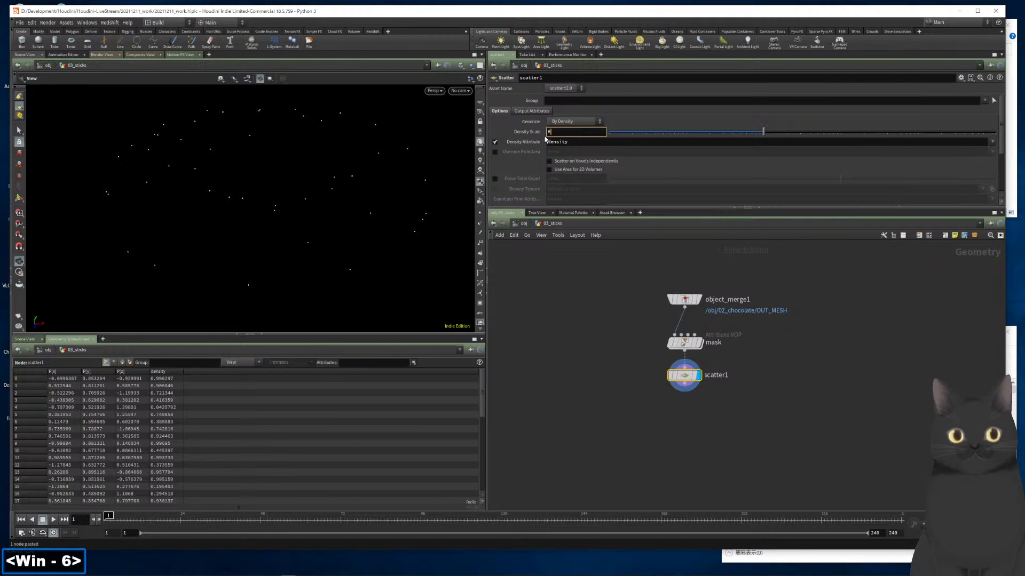
text(4)
key(Return)
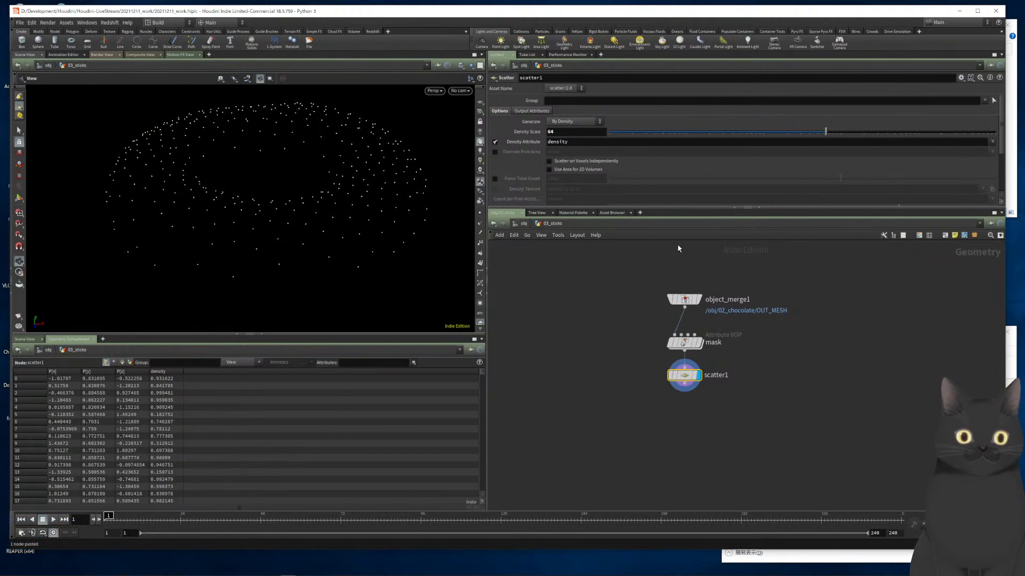
scroll(647, 183, down, 2)
scroll(586, 191, down, 1)
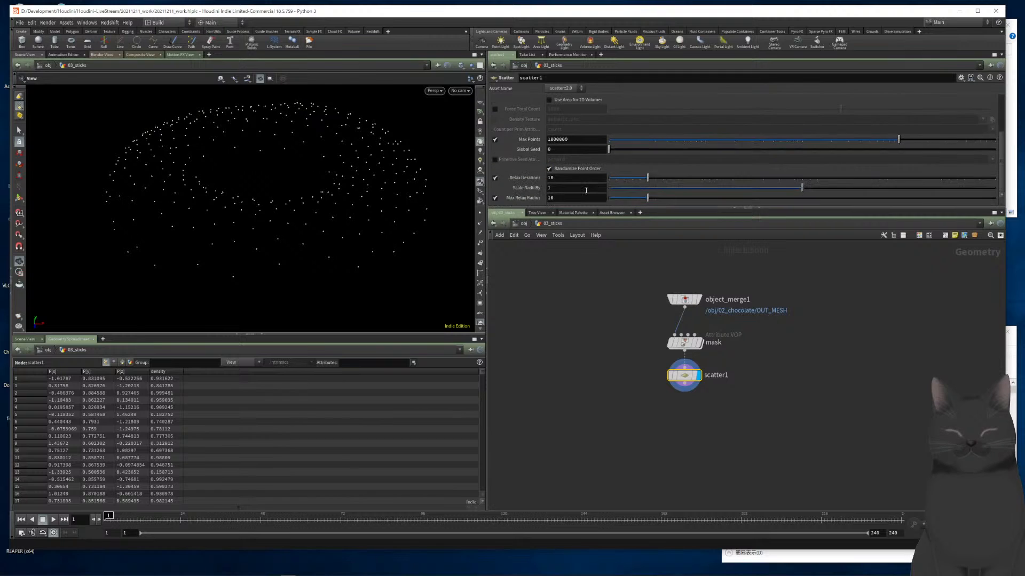
drag(384, 201, 382, 222)
scroll(522, 153, up, 2)
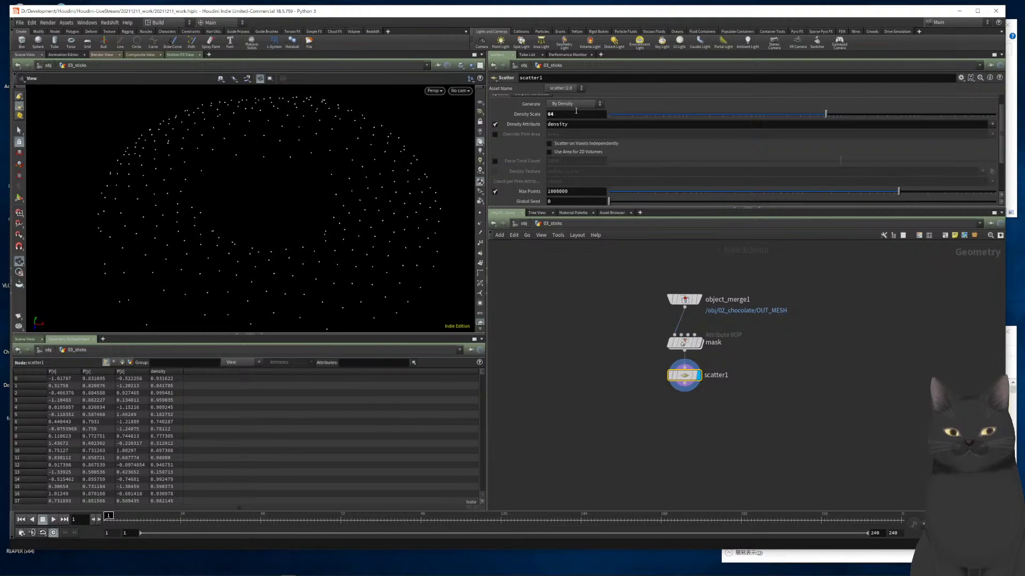
Set the Scatter node's Density Scale to 232
double_click(552, 113)
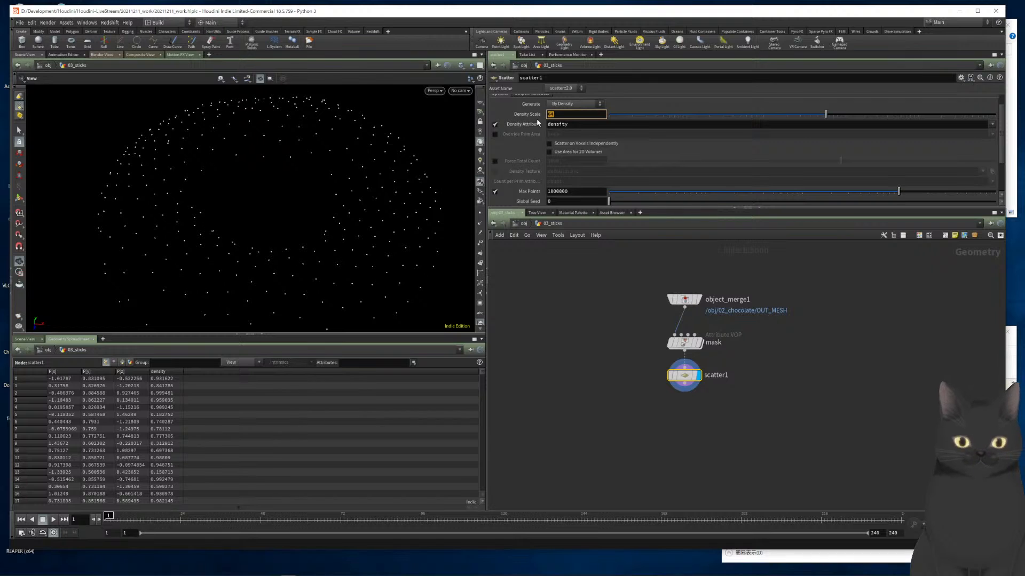
text(232)
key(Return)
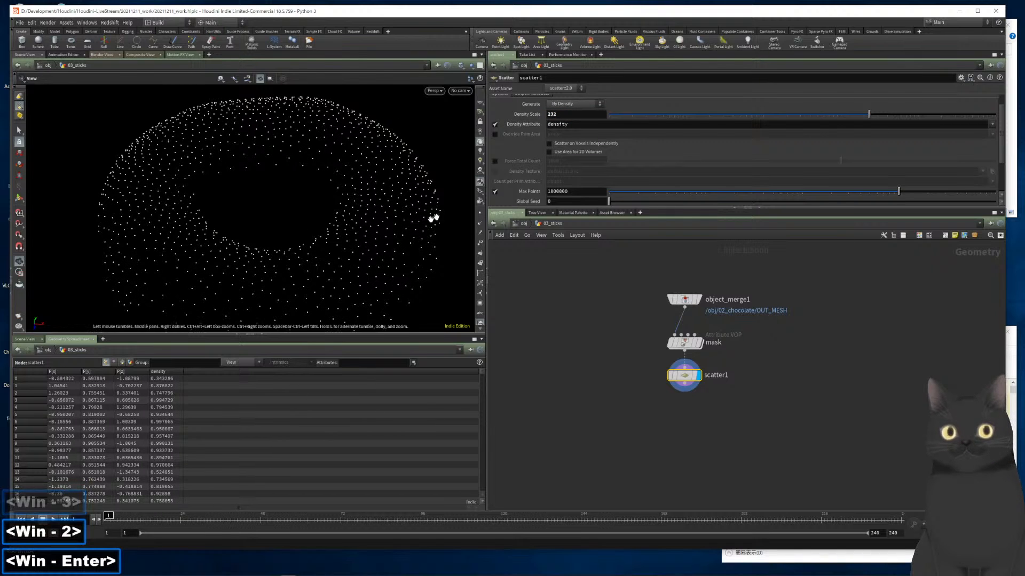
scroll(416, 208, down, 2)
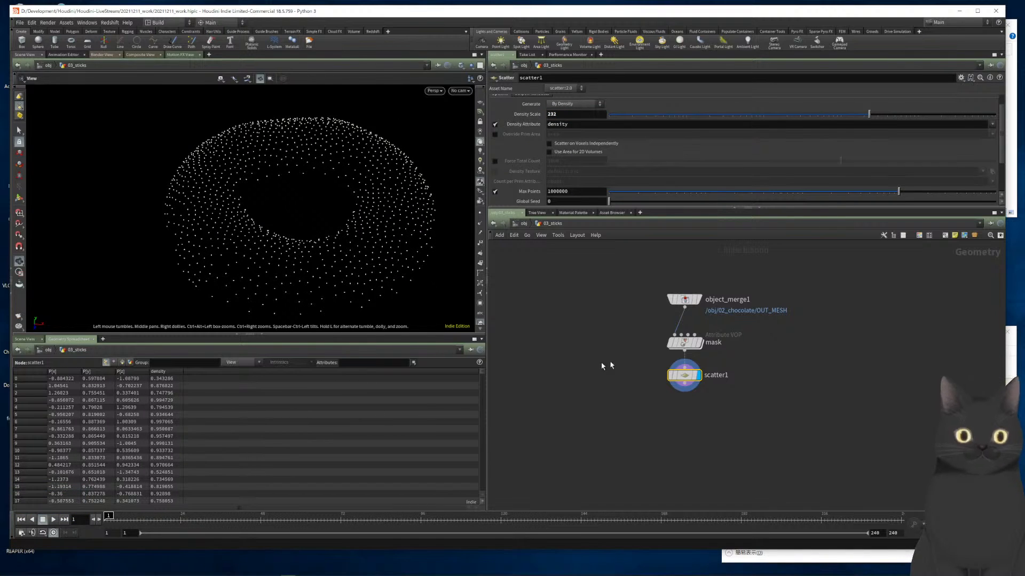
Display the mask node's result and insert a Normal node between the Object Merge and mask nodes
click(701, 344)
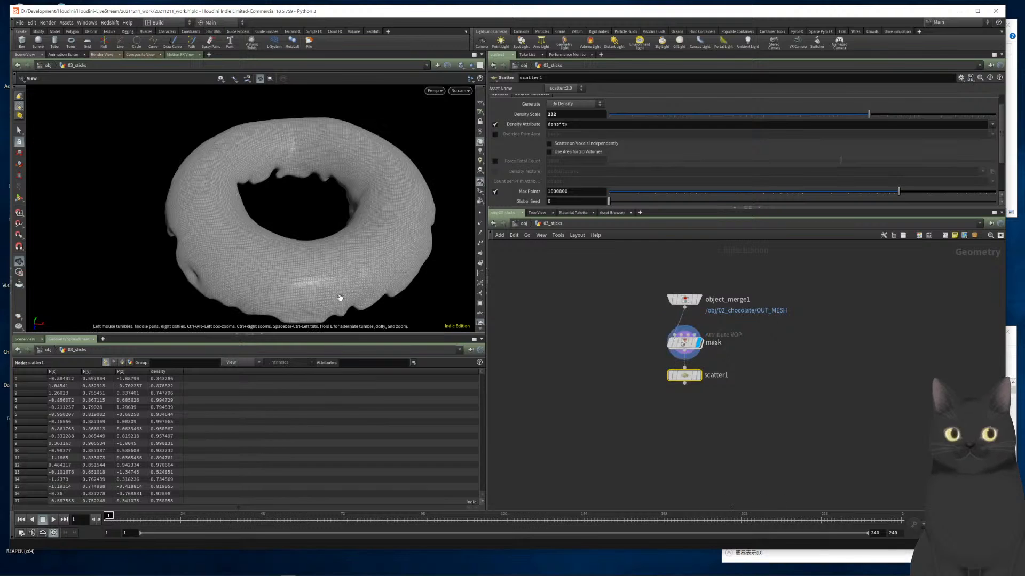
mouse_move(688, 384)
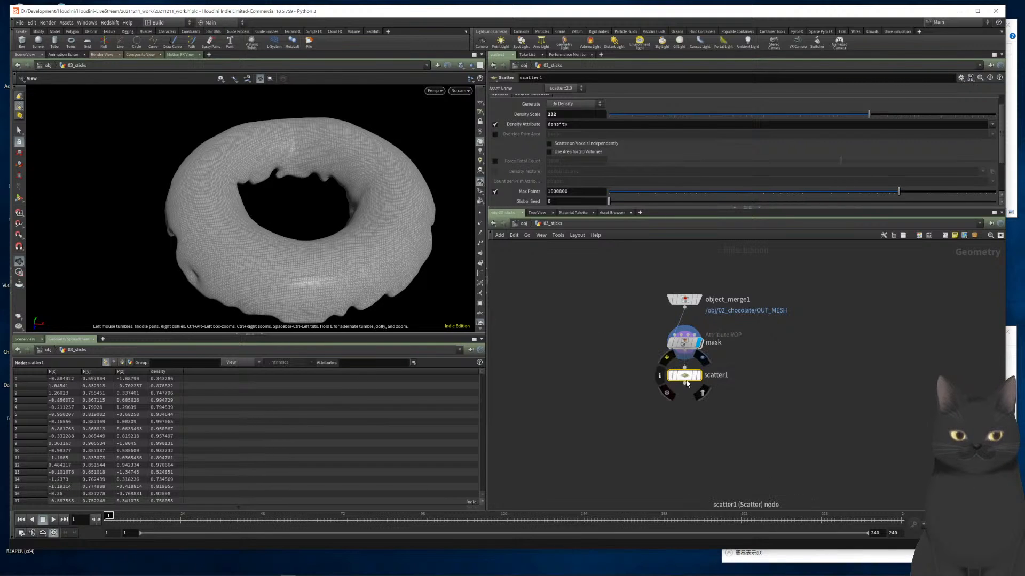
mouse_move(687, 381)
mouse_down()
mouse_move(687, 430)
mouse_move(687, 385)
mouse_up()
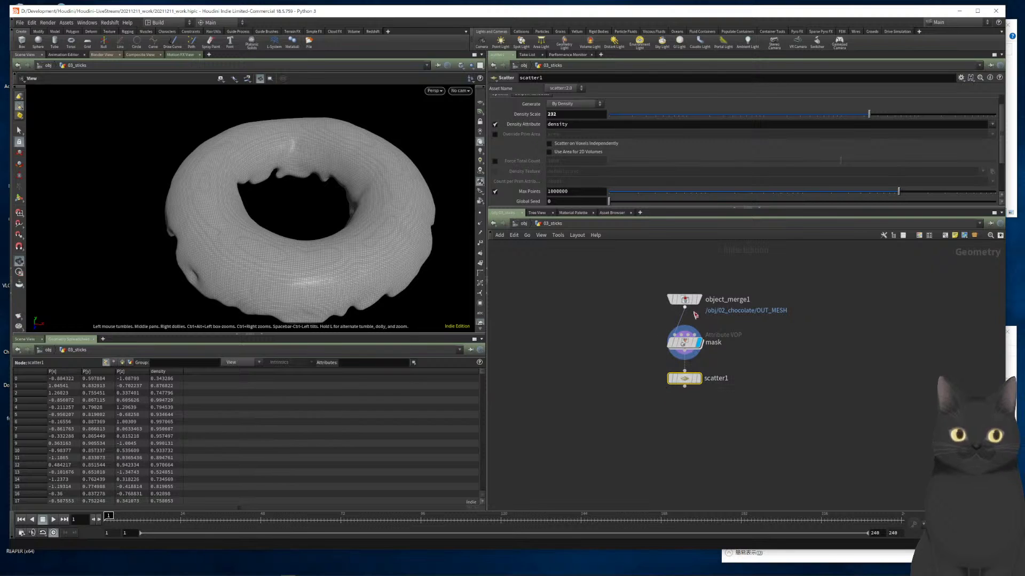
key(Tab)
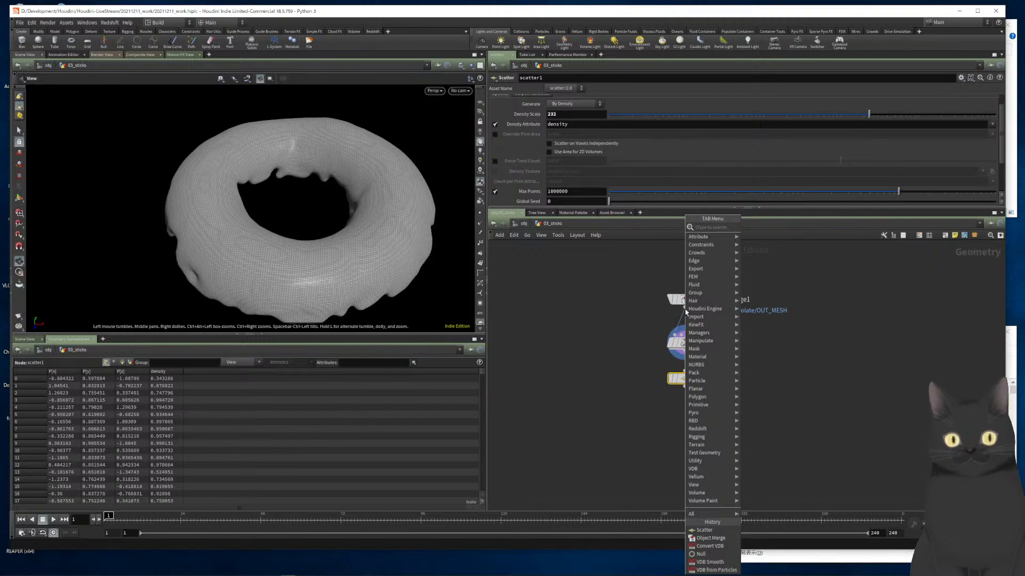
text(nor)
key(Return)
key(Return)
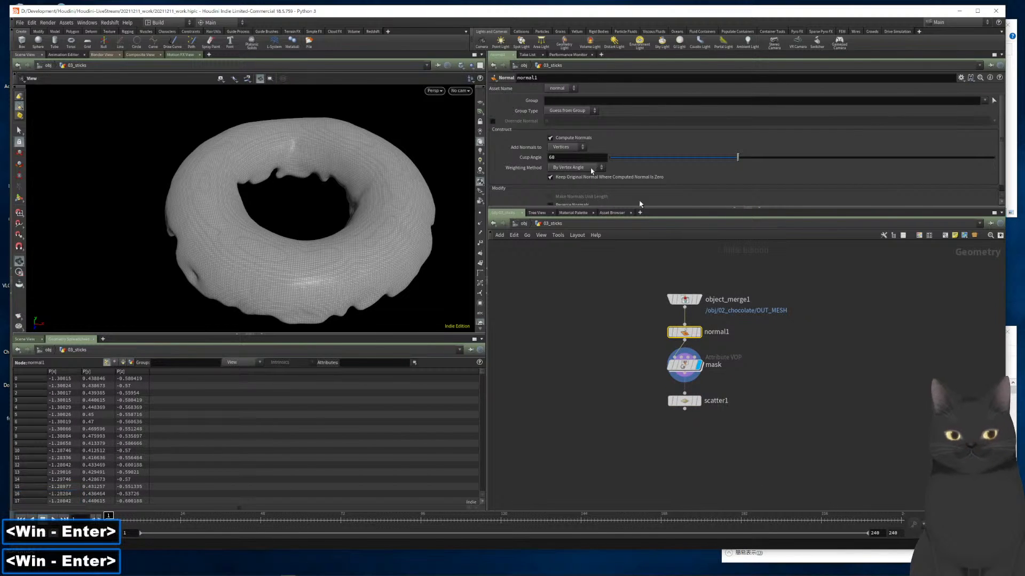
Set the Normal node's Add Normals to option to Points
click(558, 149)
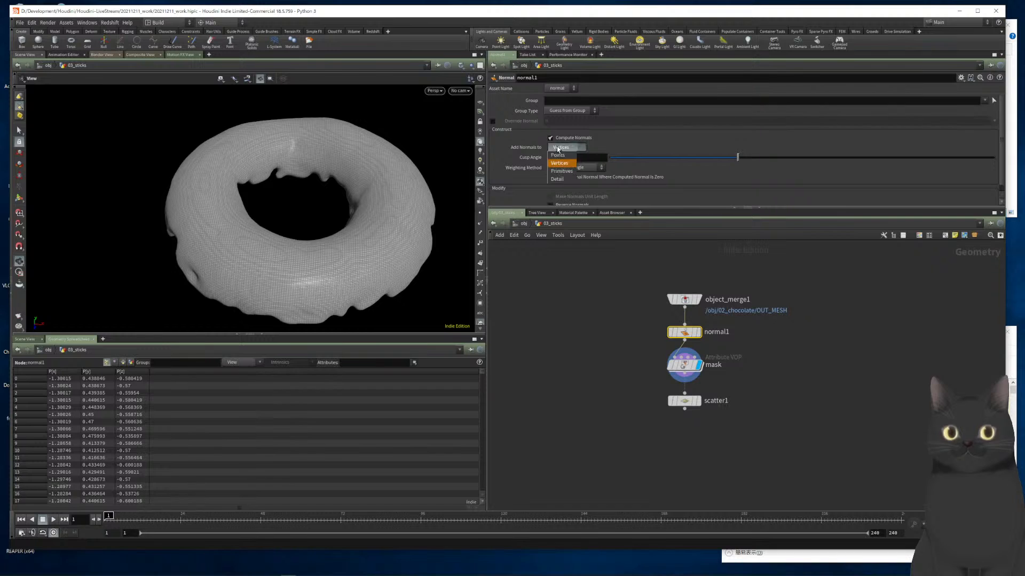
click(590, 273)
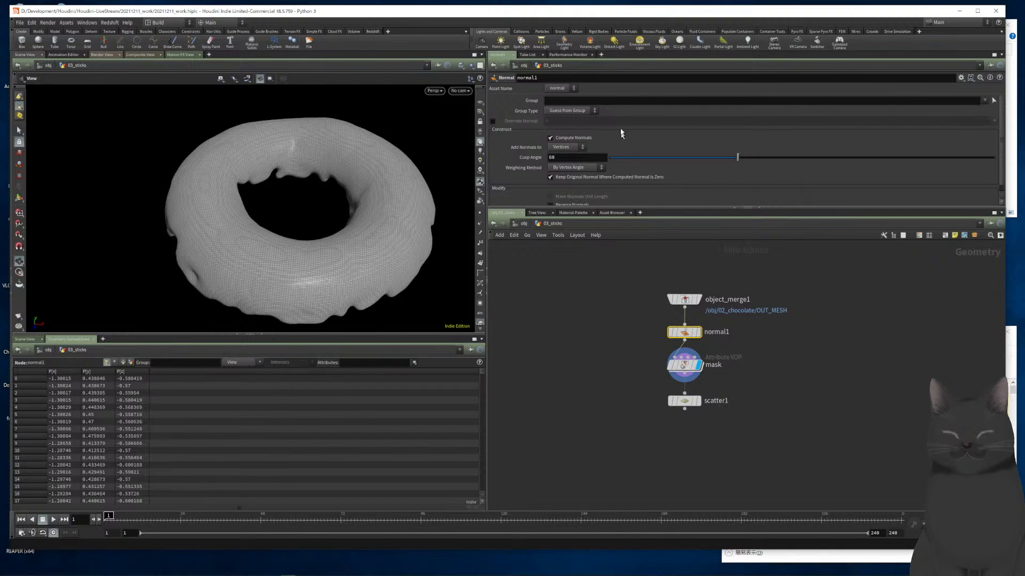
click(569, 150)
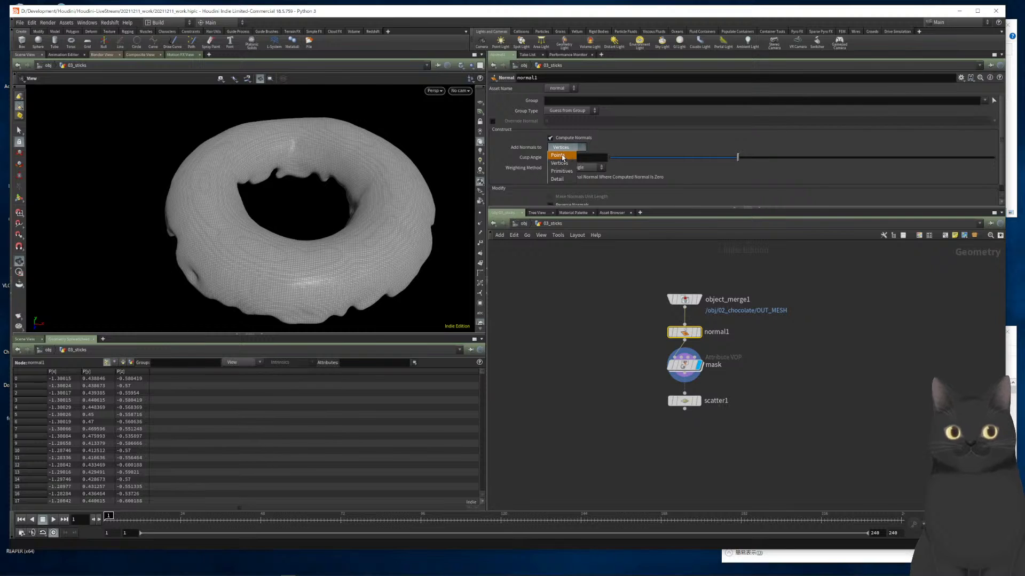
click(562, 149)
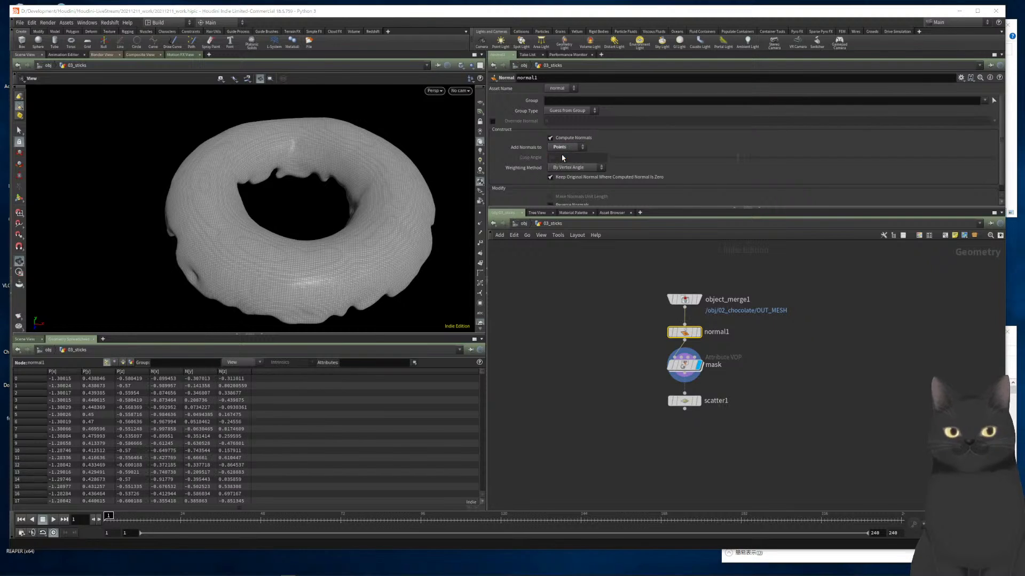
Display the Normal node with point normals shown in the viewport, and compare it with the displayed mask result
click(697, 332)
click(480, 224)
mouse_move(380, 254)
mouse_down()
mouse_move(380, 215)
mouse_move(378, 251)
mouse_up()
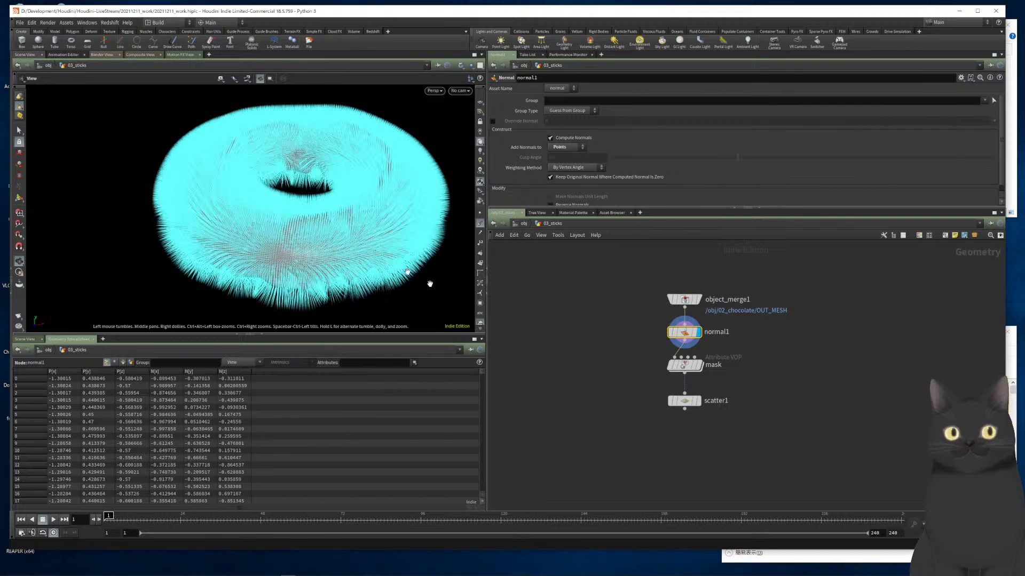
click(696, 365)
drag(397, 252, 379, 219)
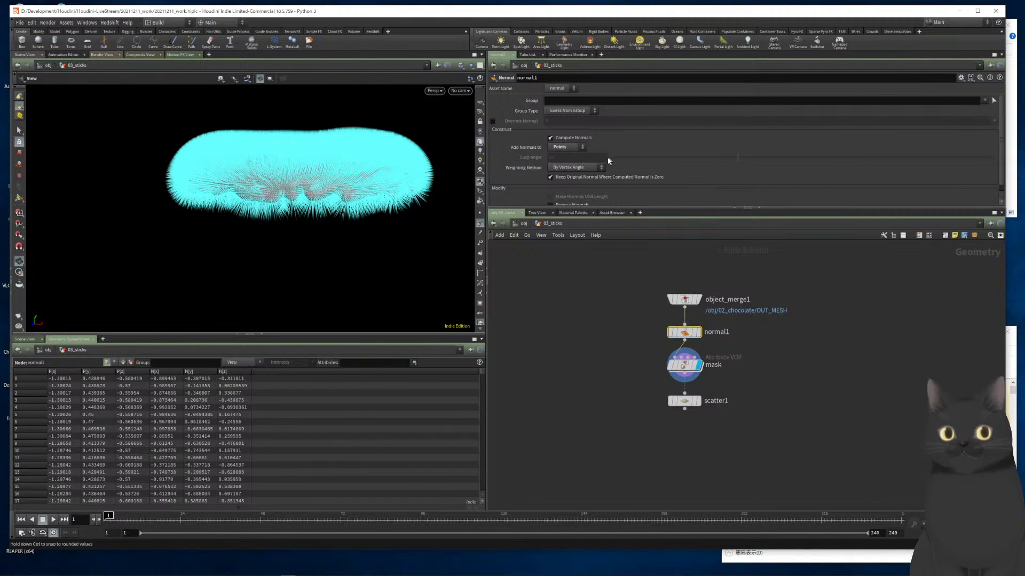
Set the Normal node's Group Type to Points and look through its Weighting Method options
click(562, 111)
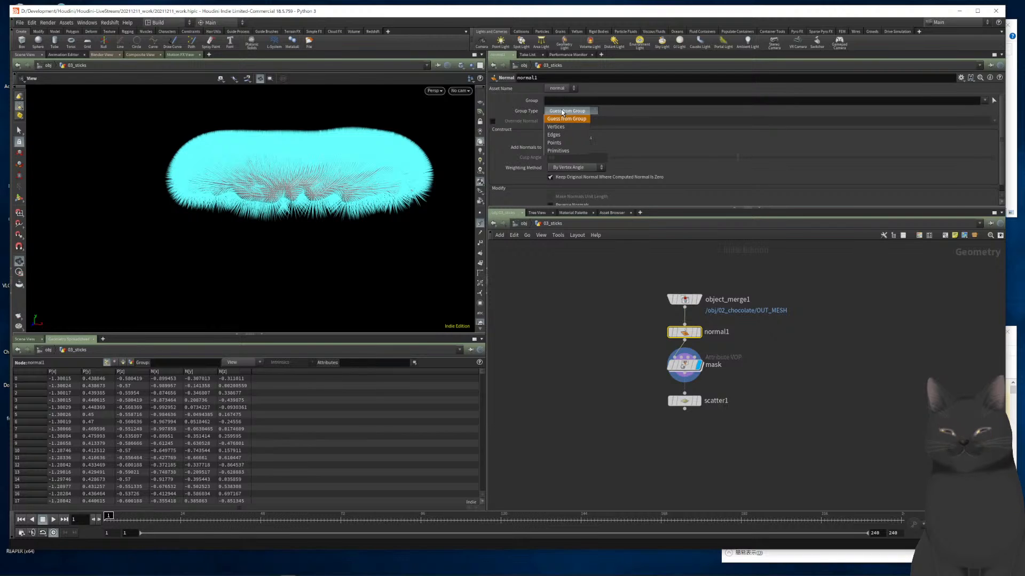
click(562, 144)
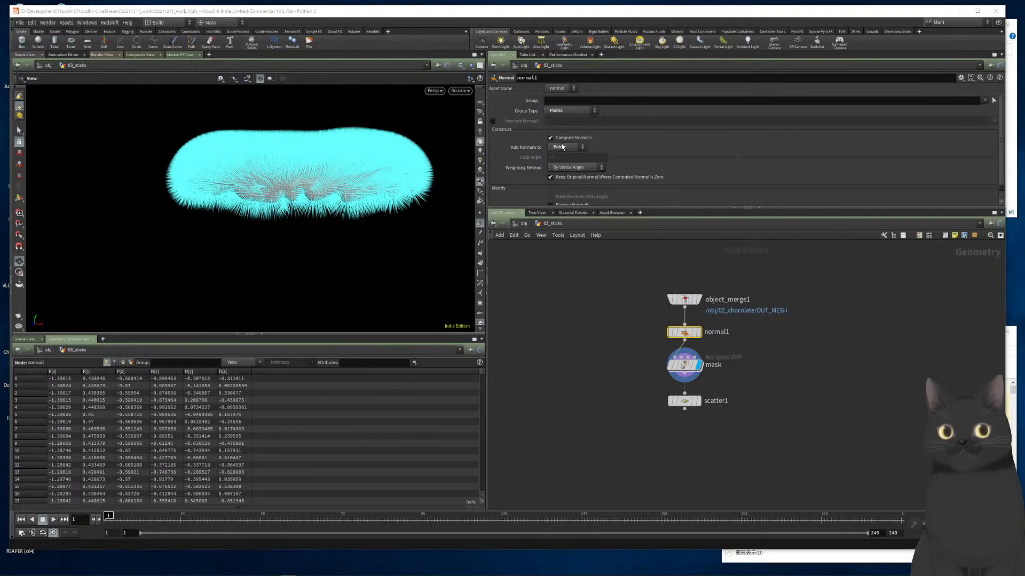
click(562, 112)
click(563, 111)
click(564, 170)
click(563, 172)
Inspect the mask node's point attributes, and display the Scatter node to check the normals on its points
drag(618, 363, 708, 387)
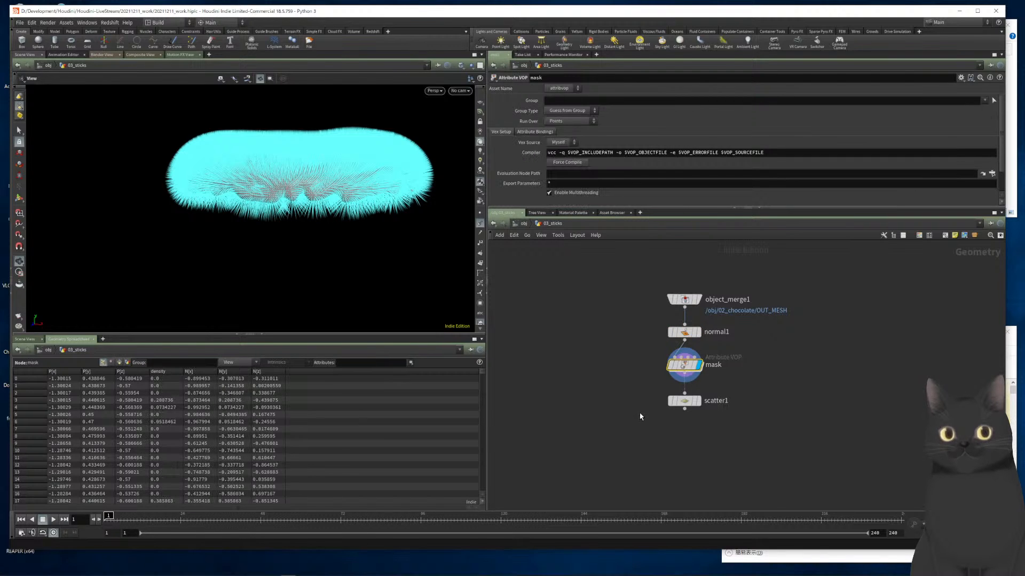
click(700, 404)
click(694, 403)
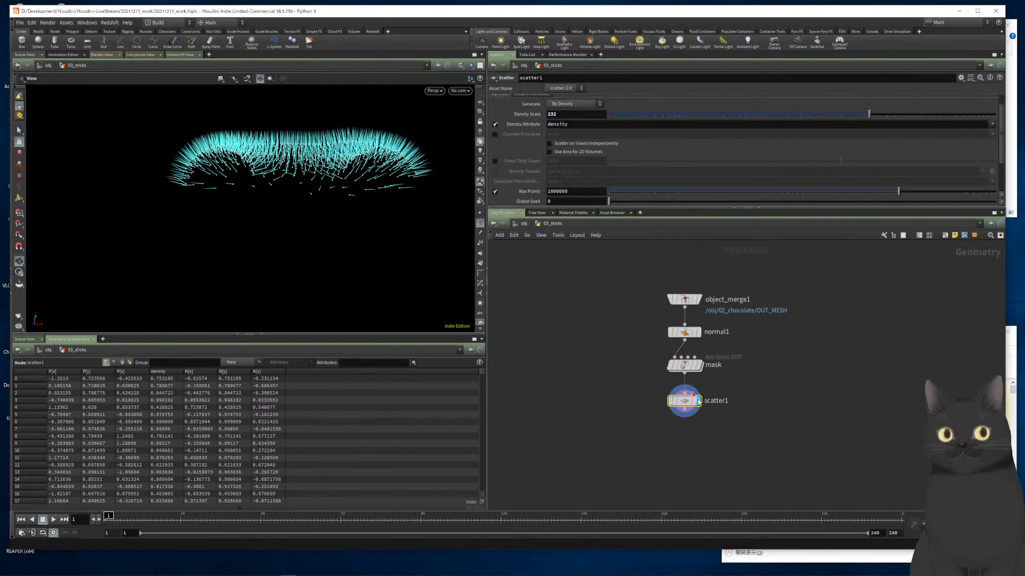
drag(368, 205, 359, 183)
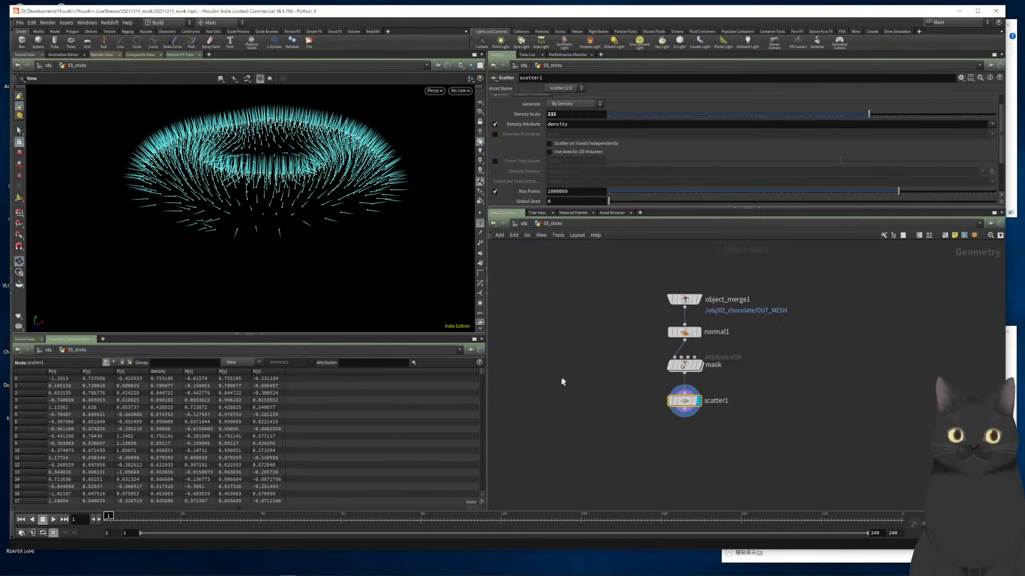
Add a Line node beside the scatter chain
key(Tab)
text(line)
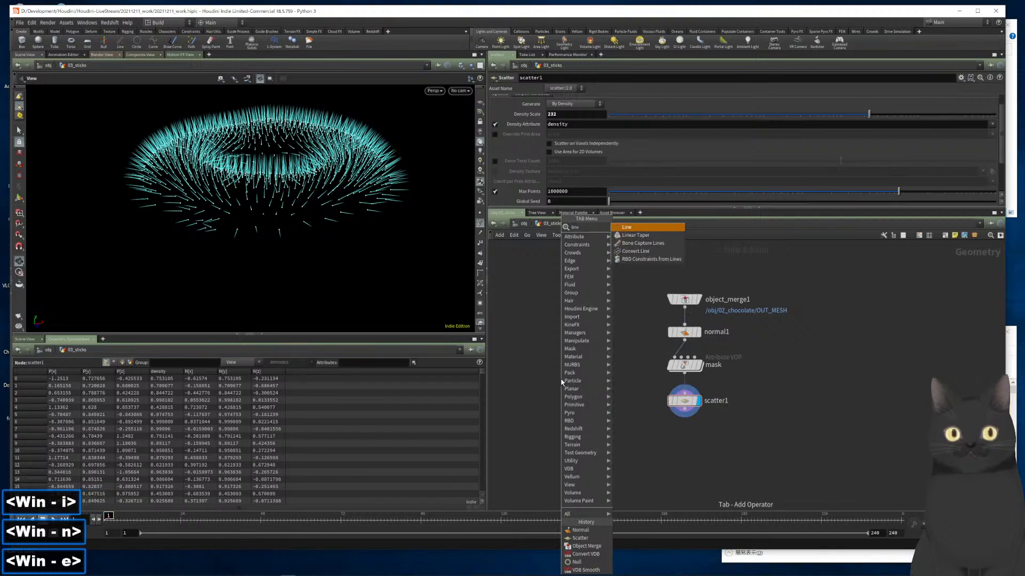
key(Return)
key(Return)
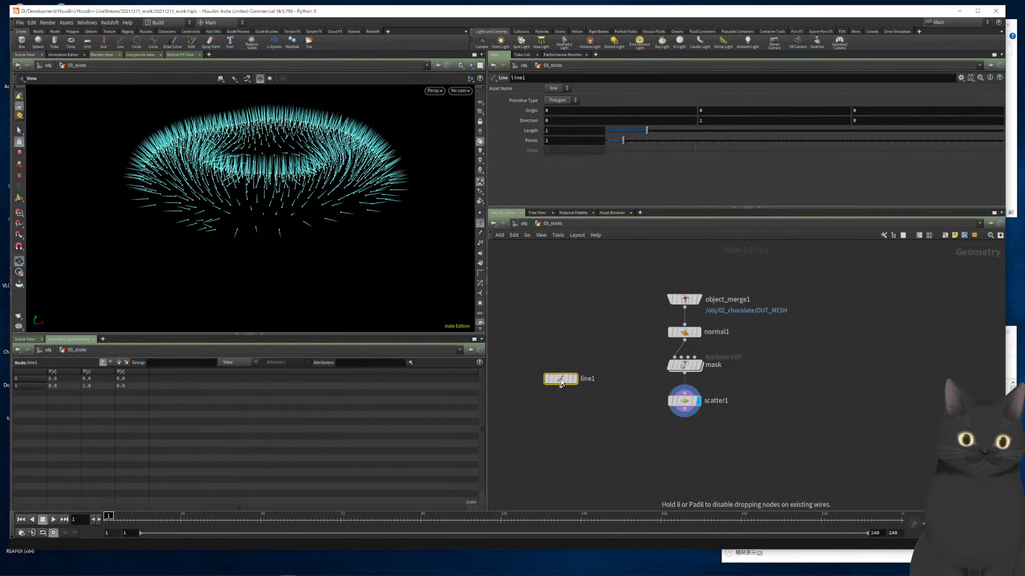
Add a Copy to Points node connected to the Line node's output
mouse_move(561, 383)
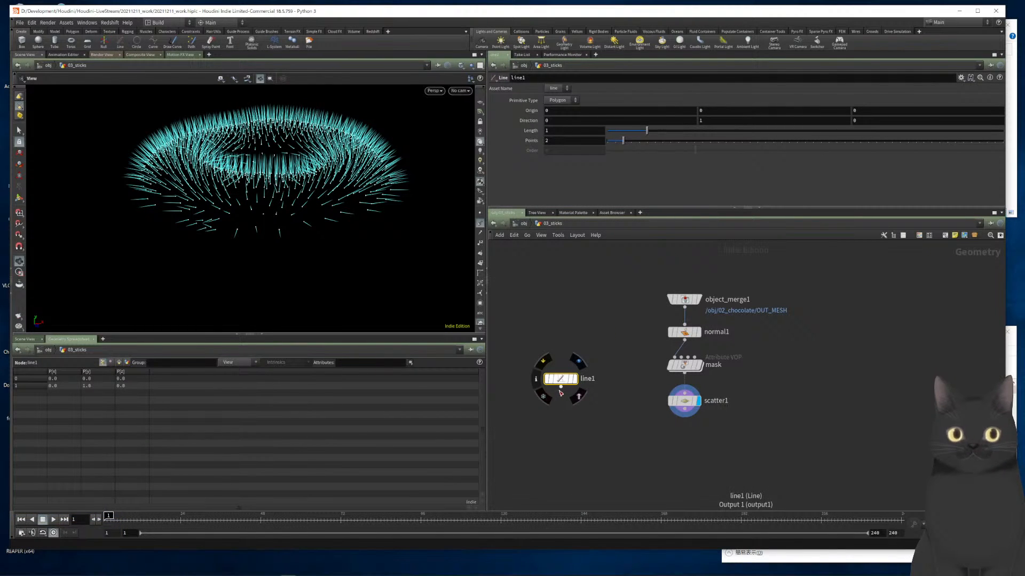
key(Tab)
text(cp)
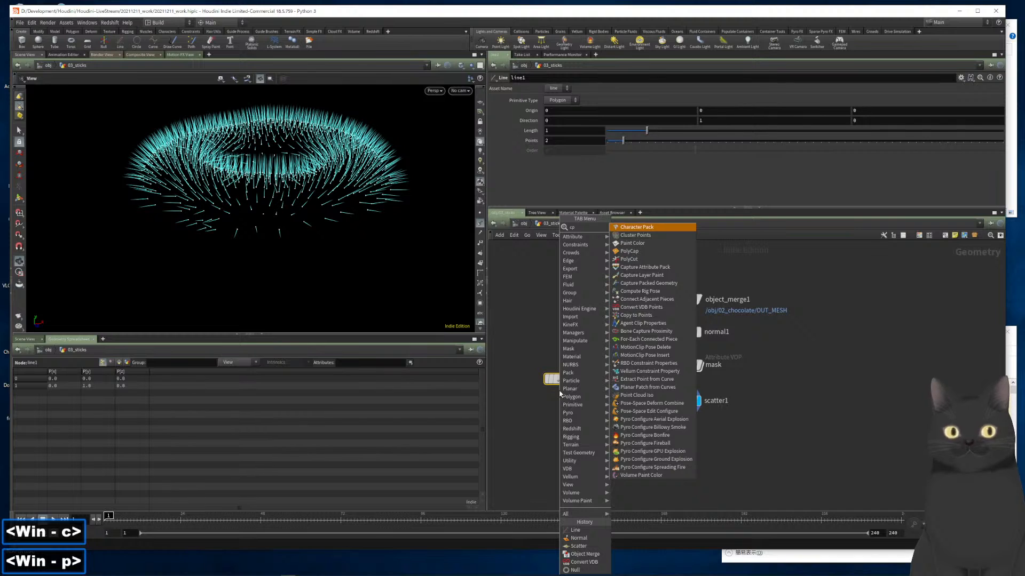
key(BackSpace)
text(opyt)
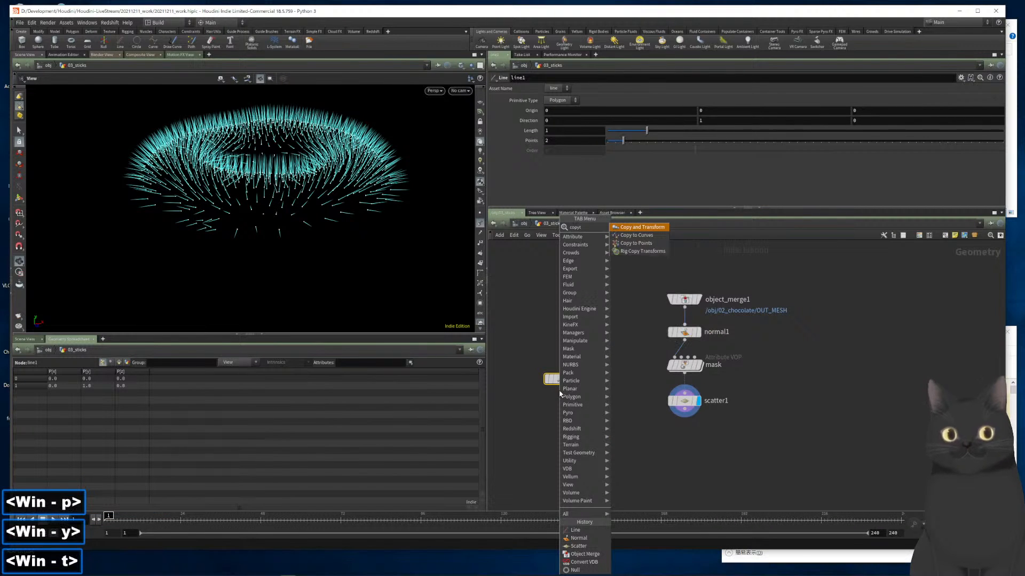
text(opo)
key(Return)
key(Return)
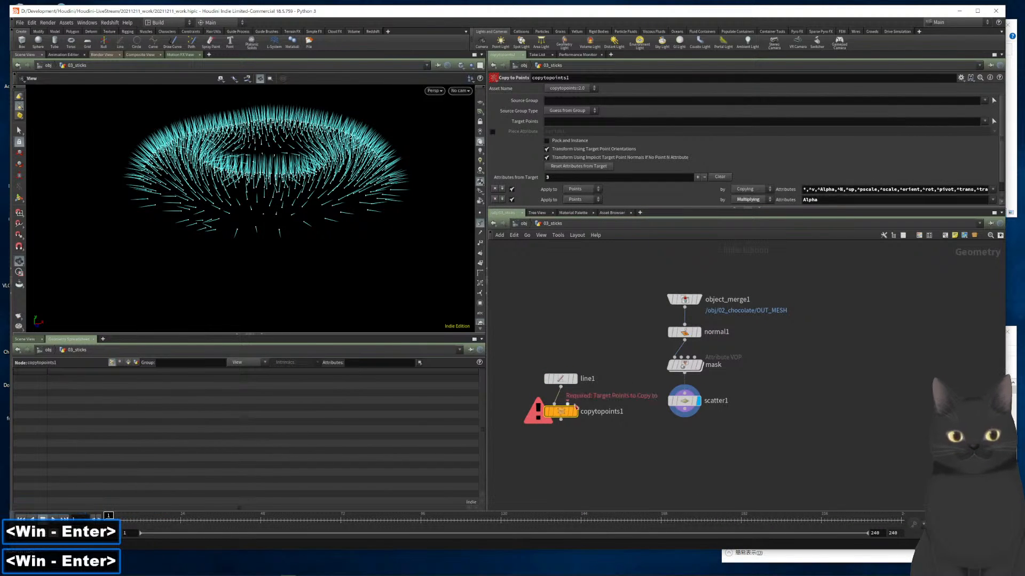
Place Copy to Points below both branches, wire the Scatter output into its target points input, and display the result
click(632, 441)
drag(684, 409, 640, 437)
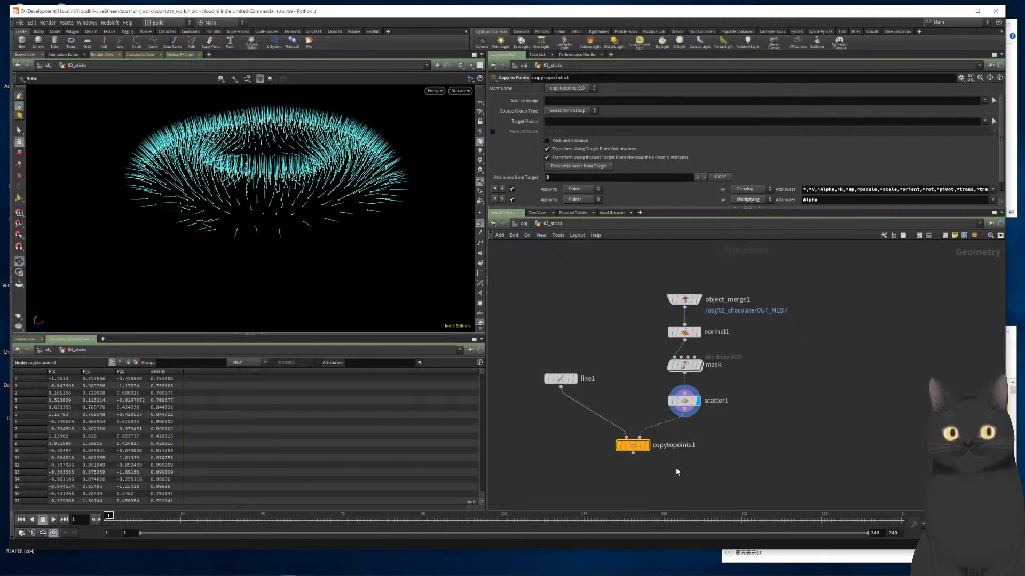
key(r)
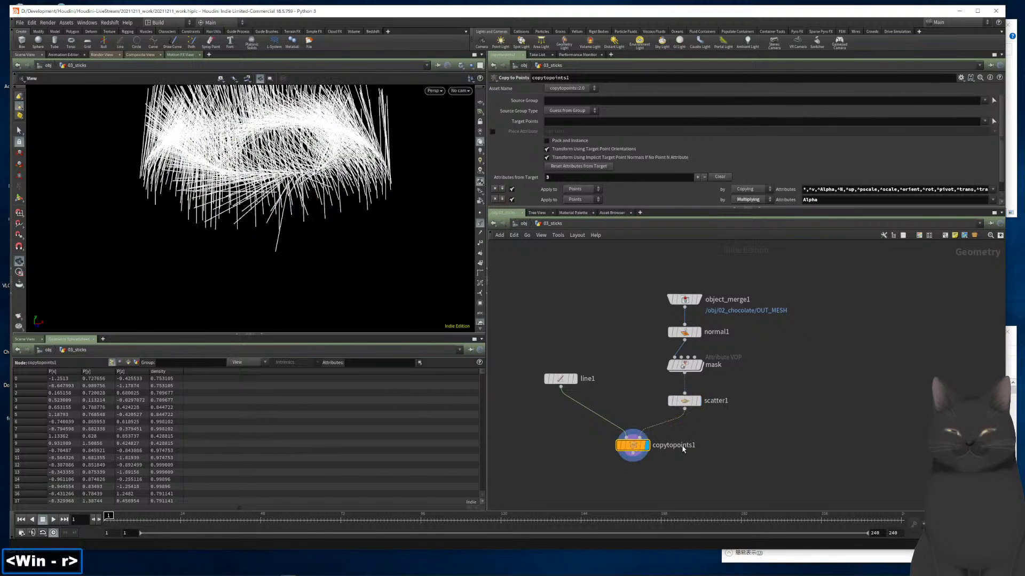
scroll(303, 176, down, 3)
drag(304, 178, 357, 189)
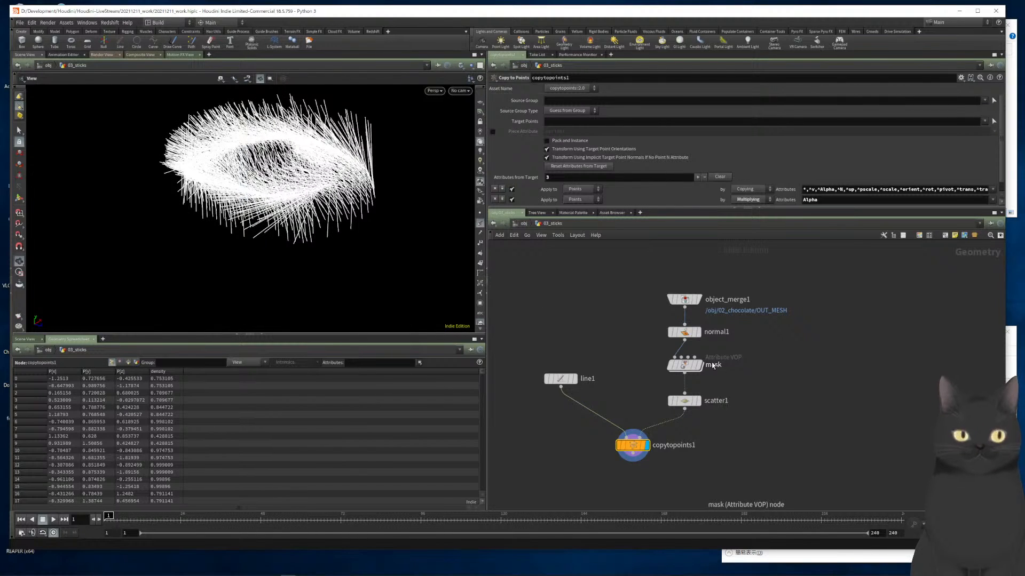
Set the Line node's direction to 0, 0, 1 so the copies follow the point normals
click(570, 377)
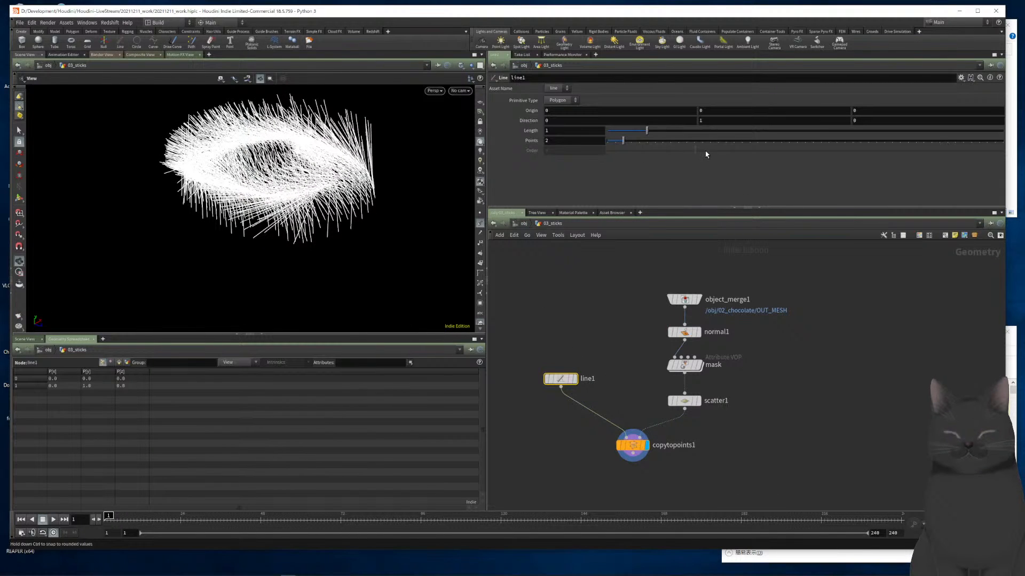
click(757, 120)
text(0)
key(Tab)
text(1)
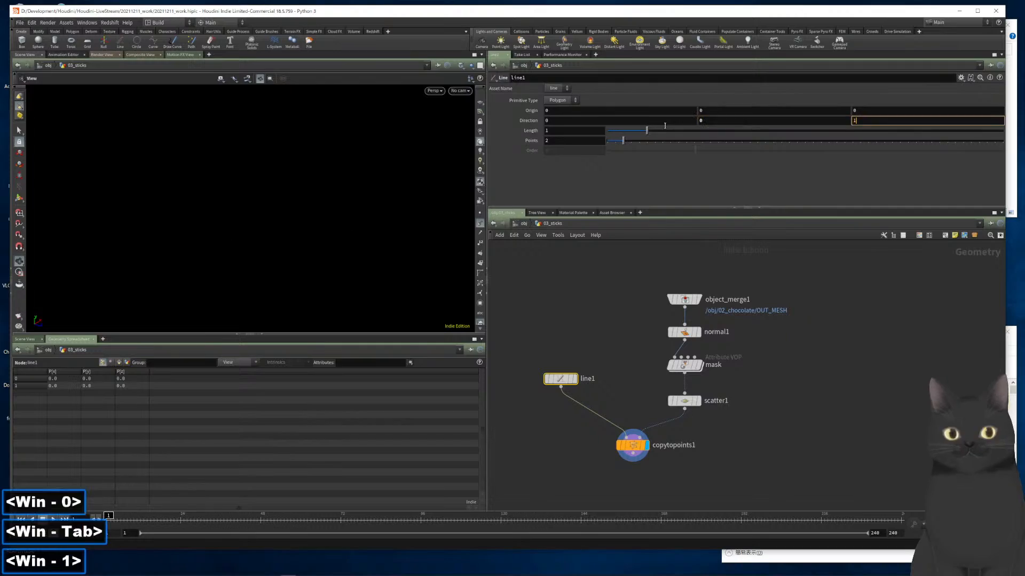
key(Return)
drag(357, 163, 311, 168)
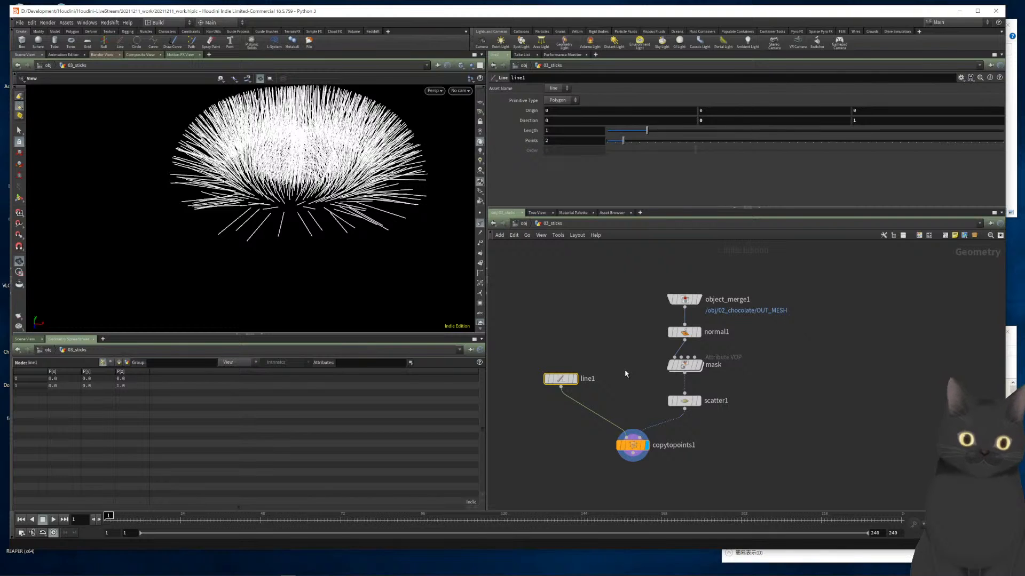
Insert an Attribute Randomize node between the Scatter and Copy to Points nodes
click(679, 400)
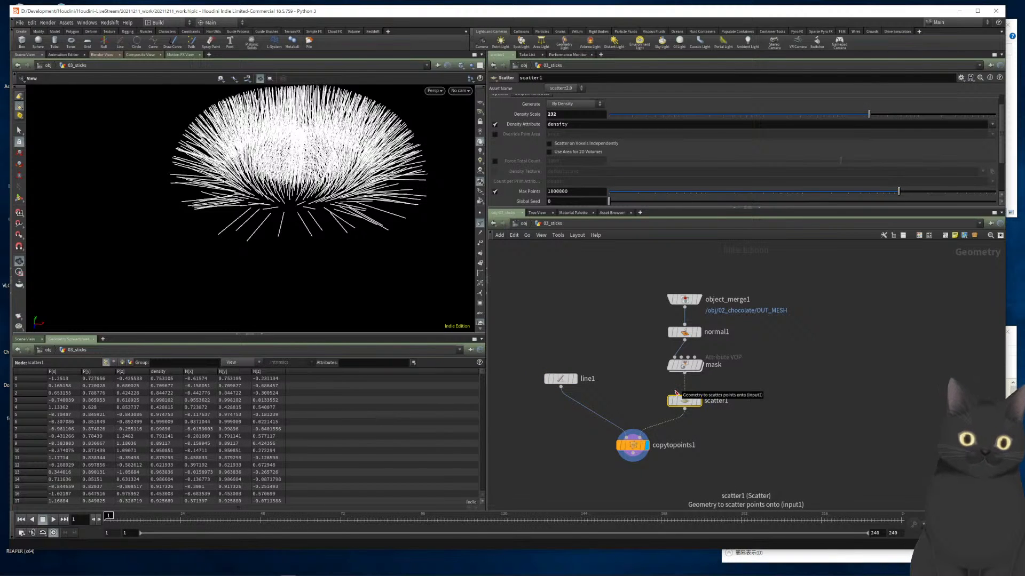
scroll(695, 183, up, 2)
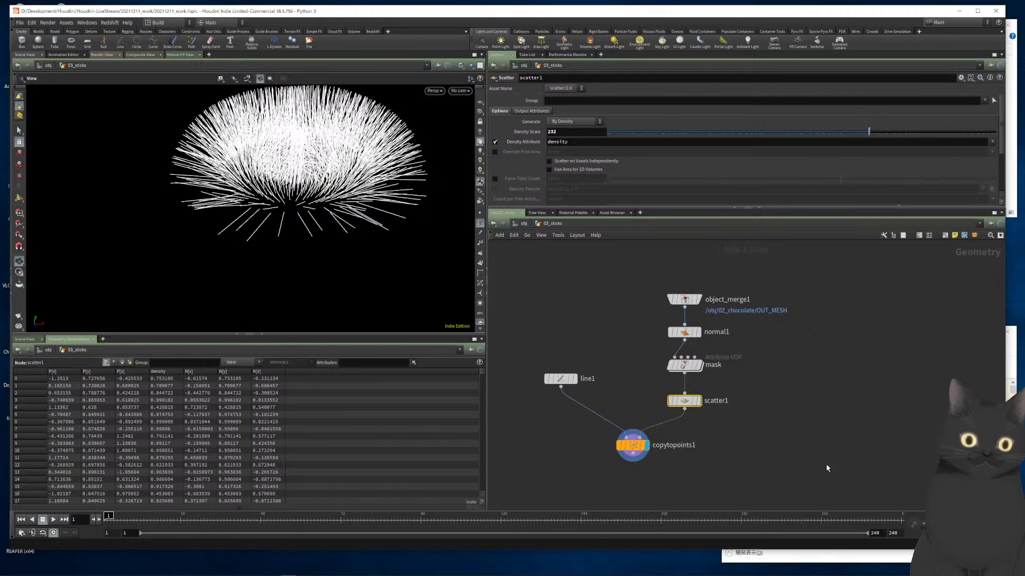
click(684, 410)
text(atran)
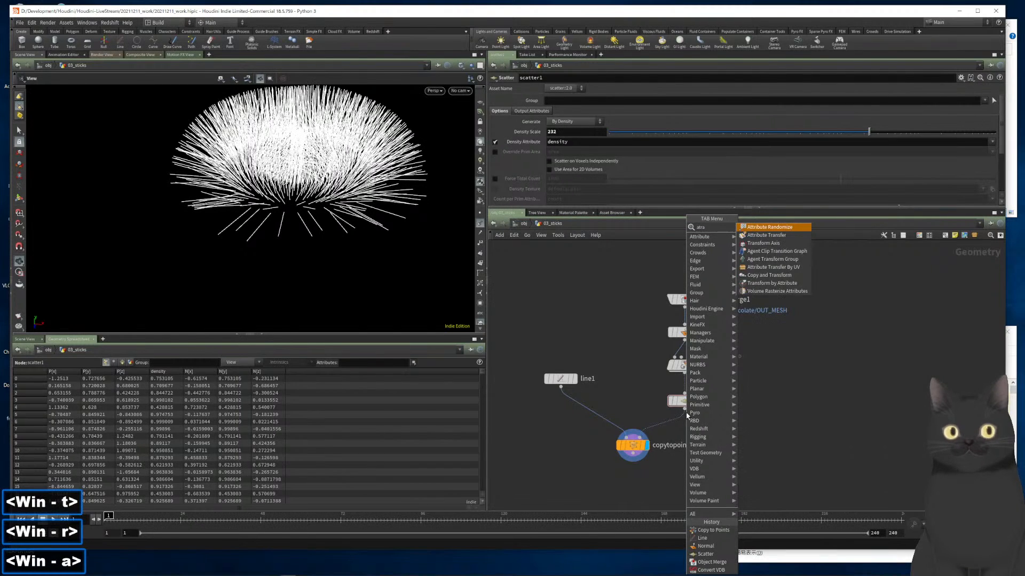
key(Return)
key(Return)
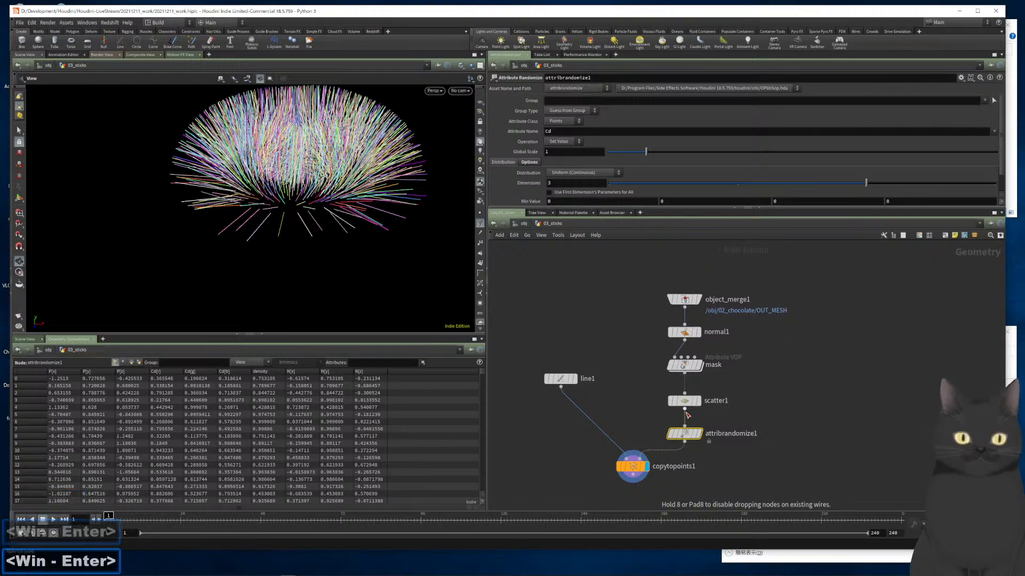
drag(385, 197, 363, 225)
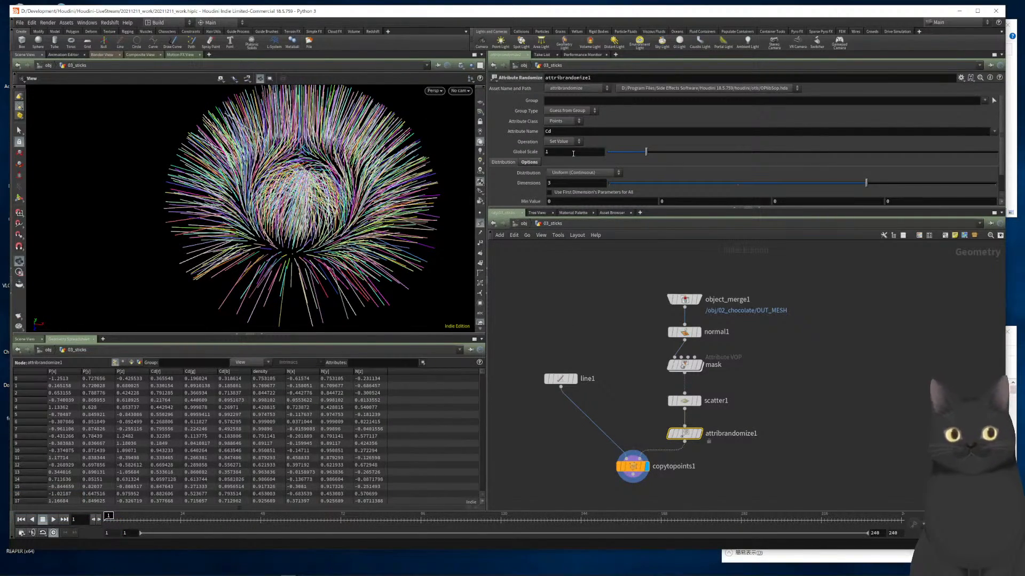
Set the Attribute Randomize node's attribute name to pscale
drag(570, 131, 515, 133)
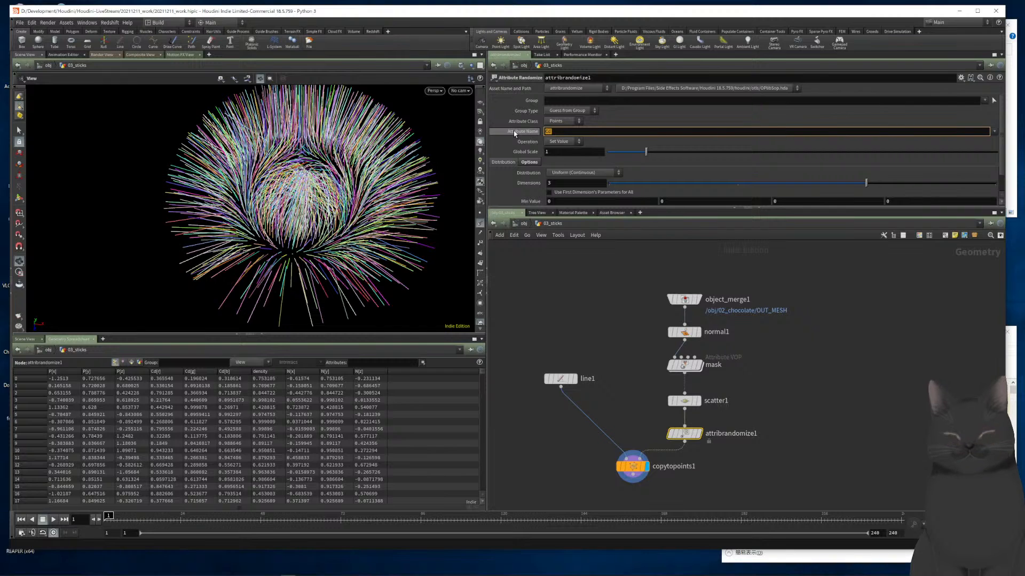
text(pscale)
key(Return)
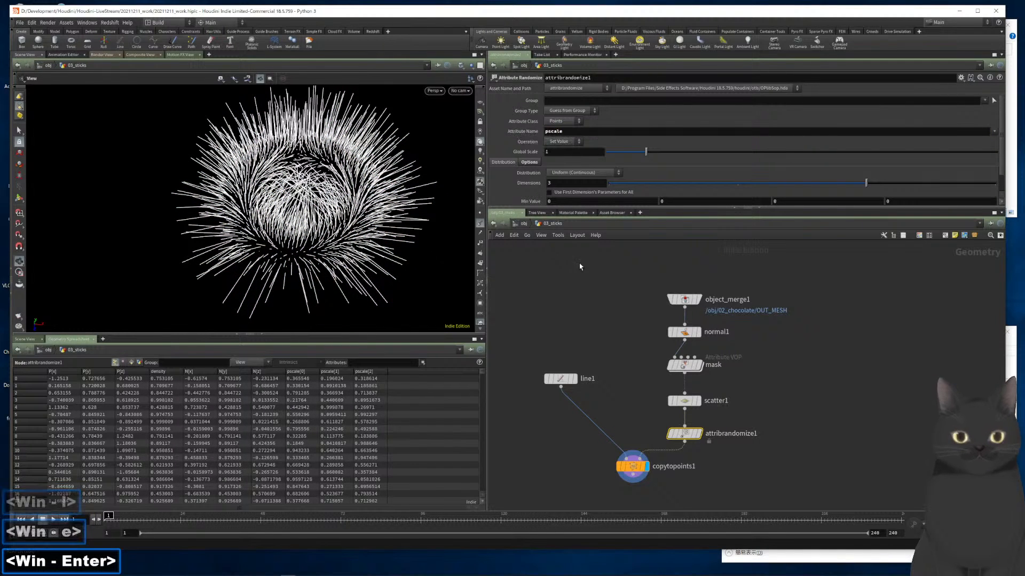
Randomize pscale in 1 dimension with a minimum value of 0.5 and a global scale of 0.15
scroll(626, 177, down, 1)
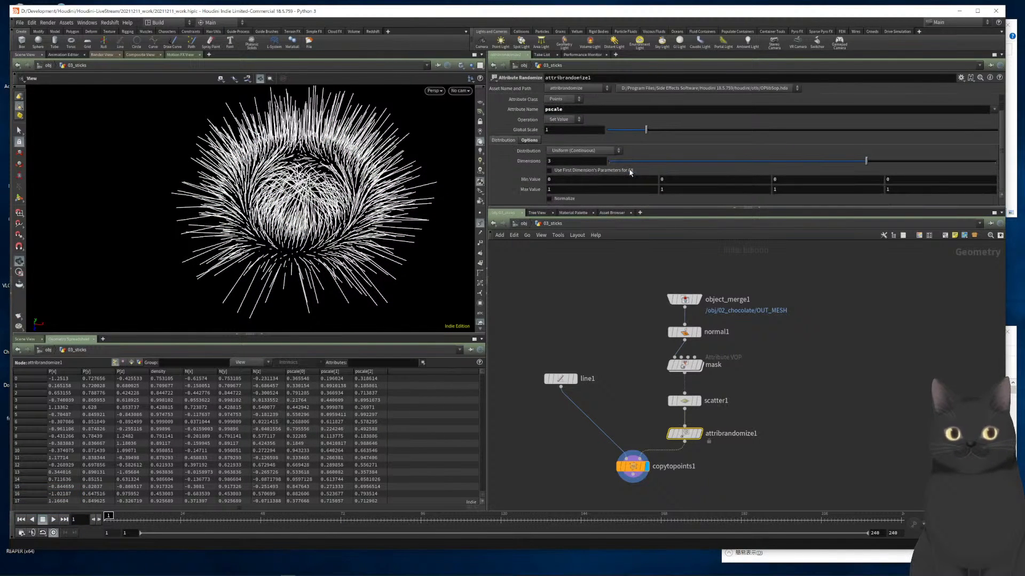
click(560, 160)
text(1)
click(567, 179)
text(.5)
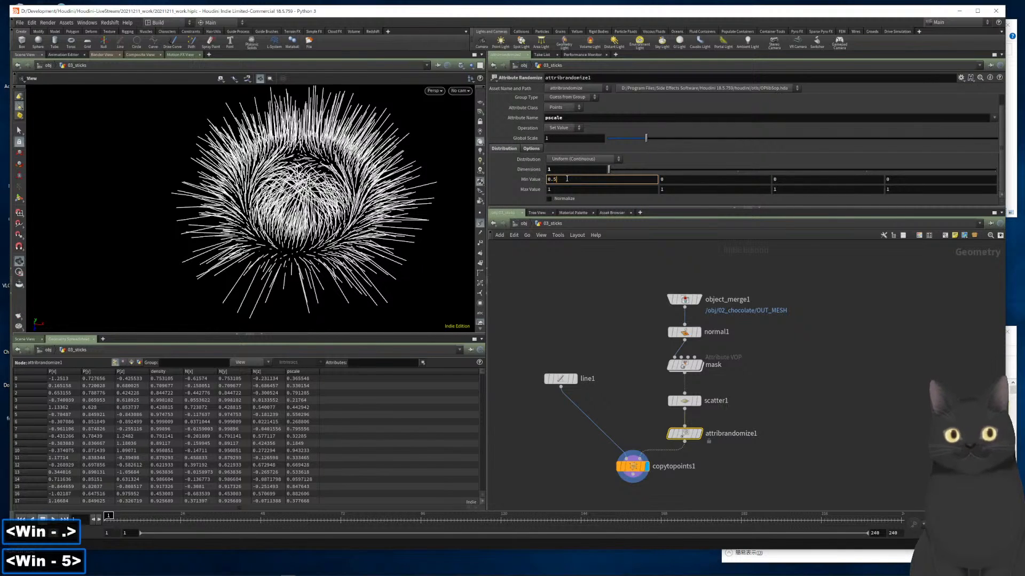
key(Return)
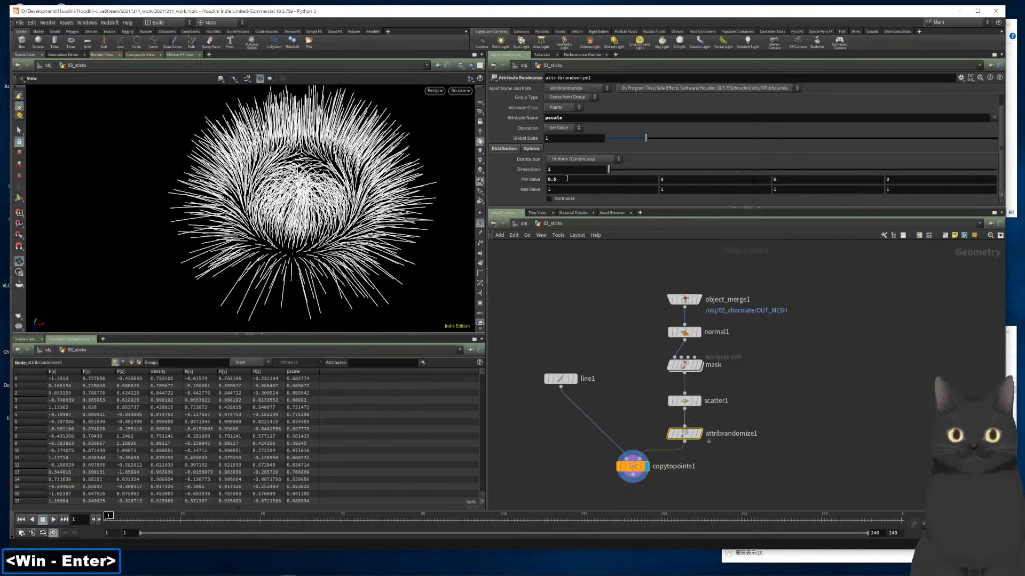
drag(631, 141, 614, 142)
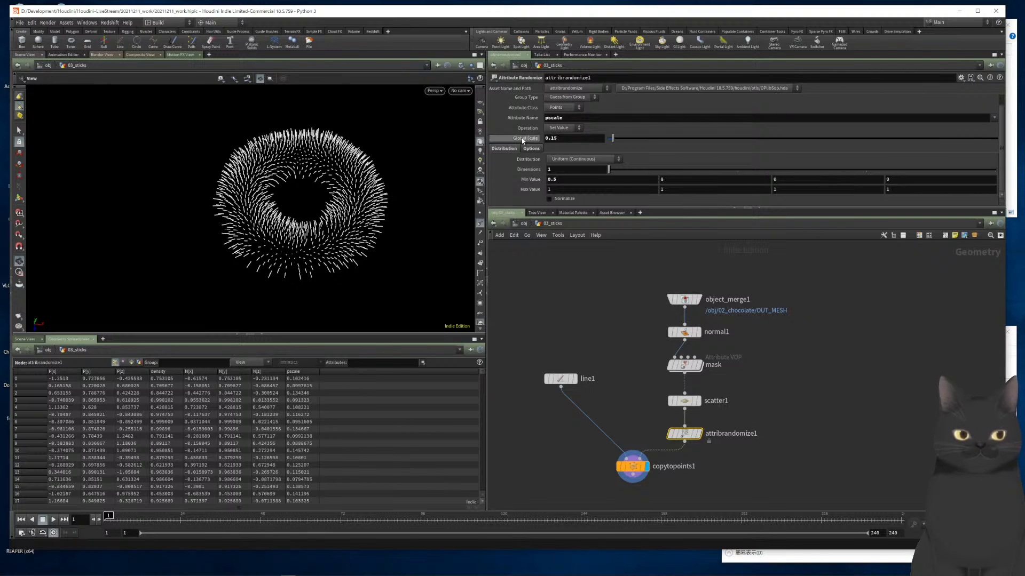
Show all objects in the viewport to view the sticks together with the donut
click(470, 67)
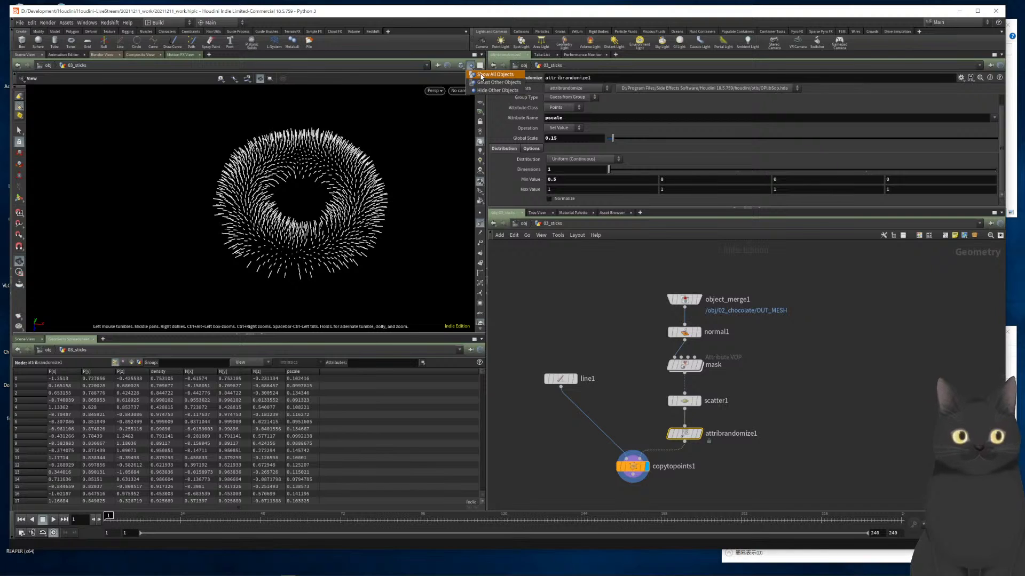
click(481, 75)
drag(295, 235, 312, 208)
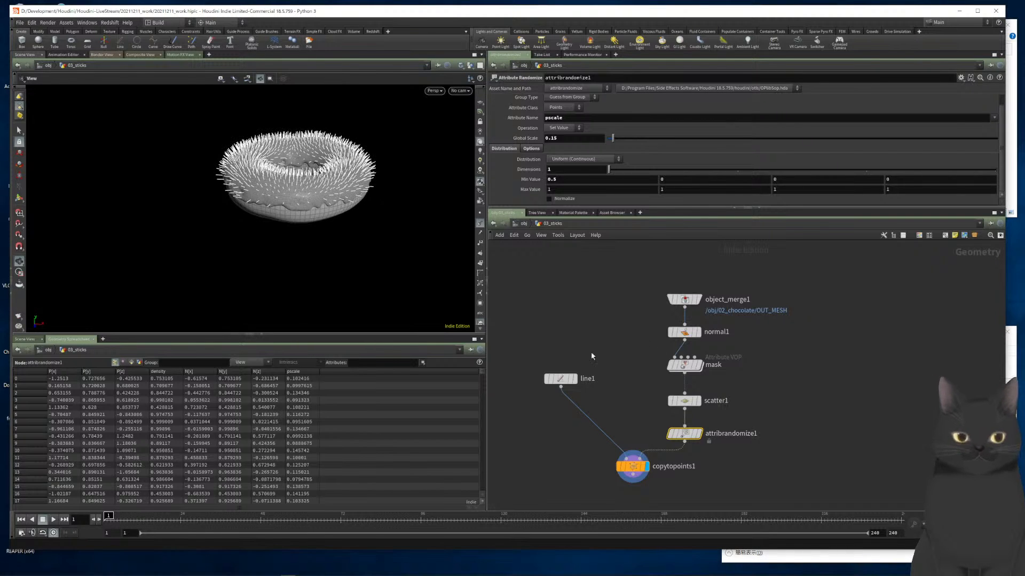
Insert a Point VOP node between the Scatter and Attribute Randomize nodes
middle_drag(753, 397, 771, 349)
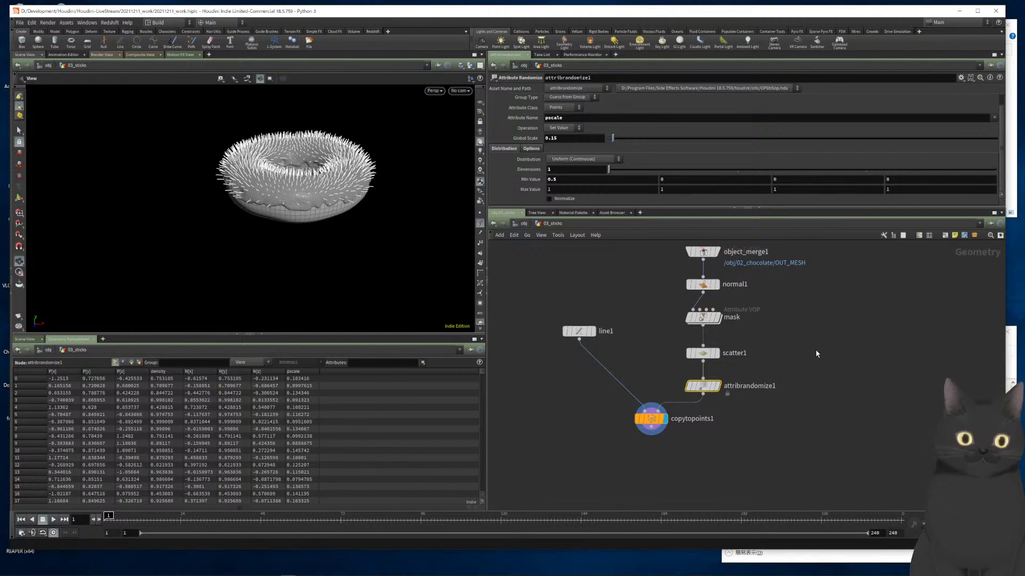
click(744, 364)
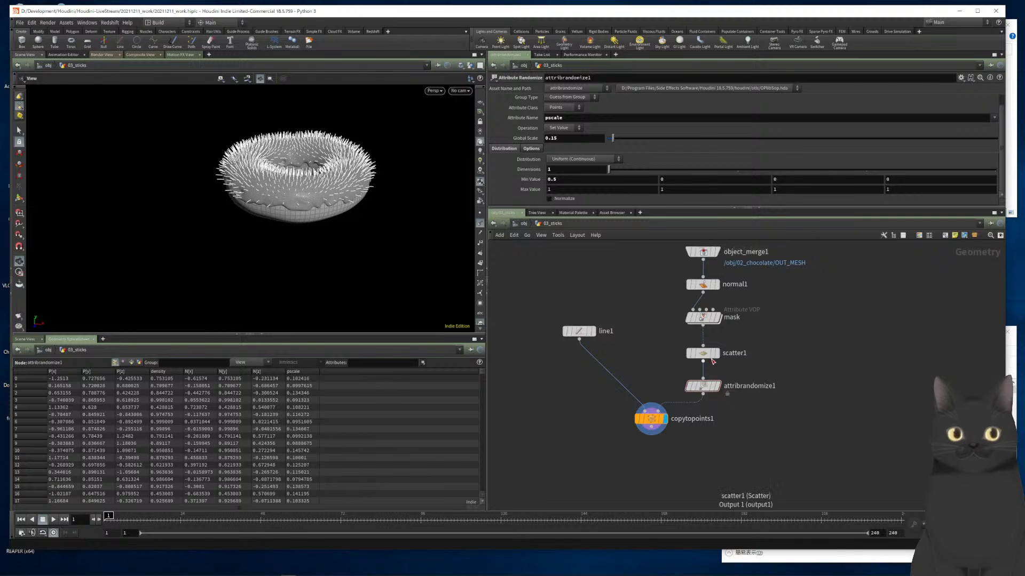
key(Tab)
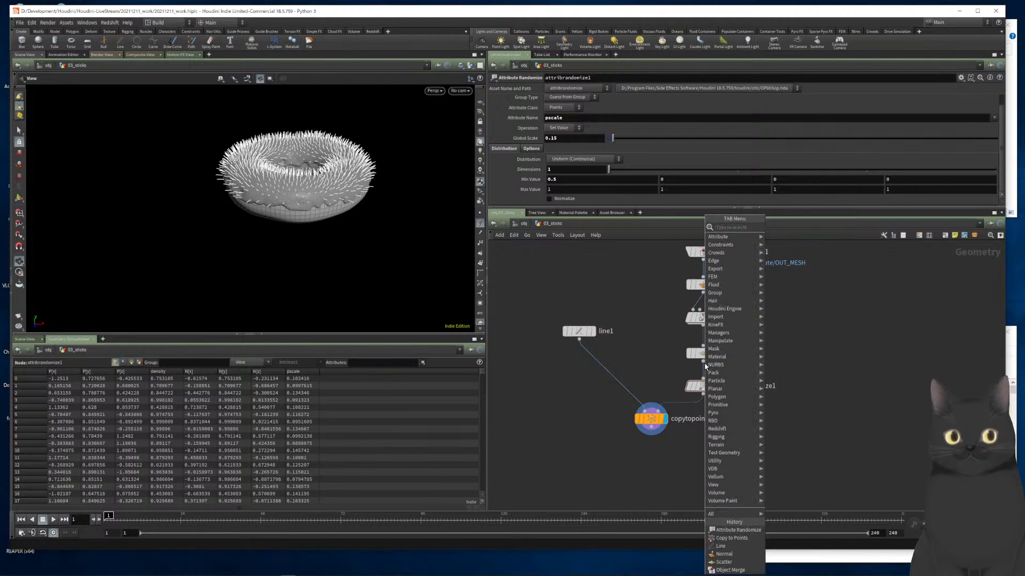
text(povo)
key(Return)
key(Return)
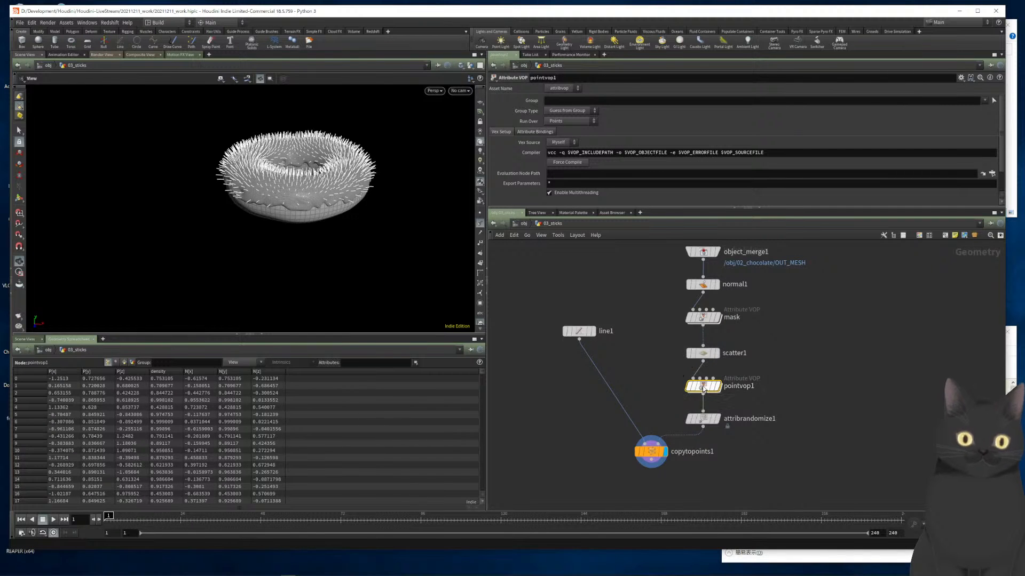
Inside the Point VOP, add a Cross Product node with N wired into its first vector input
double_click(703, 386)
drag(670, 353, 604, 320)
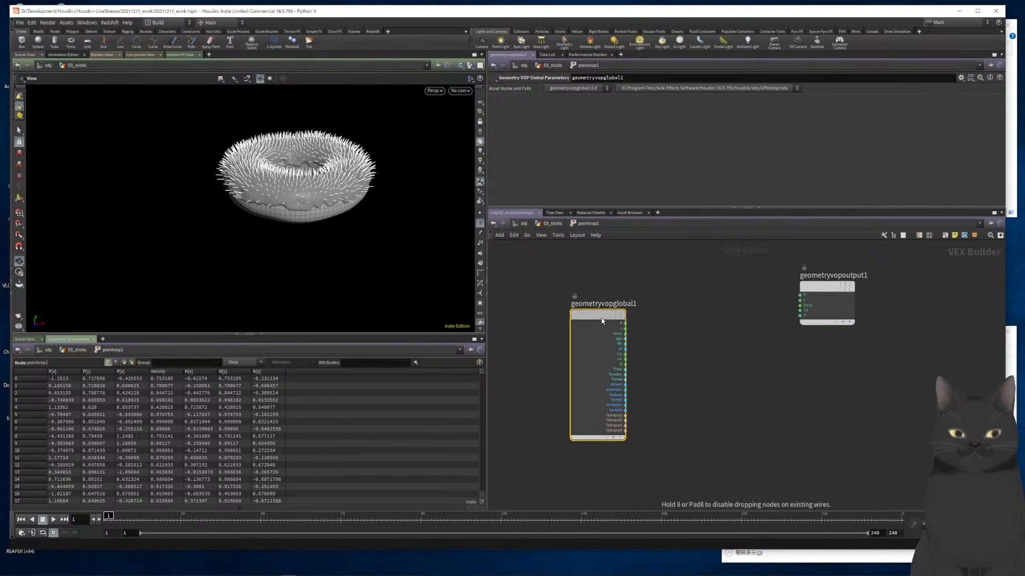
scroll(635, 358, up, 5)
click(614, 370)
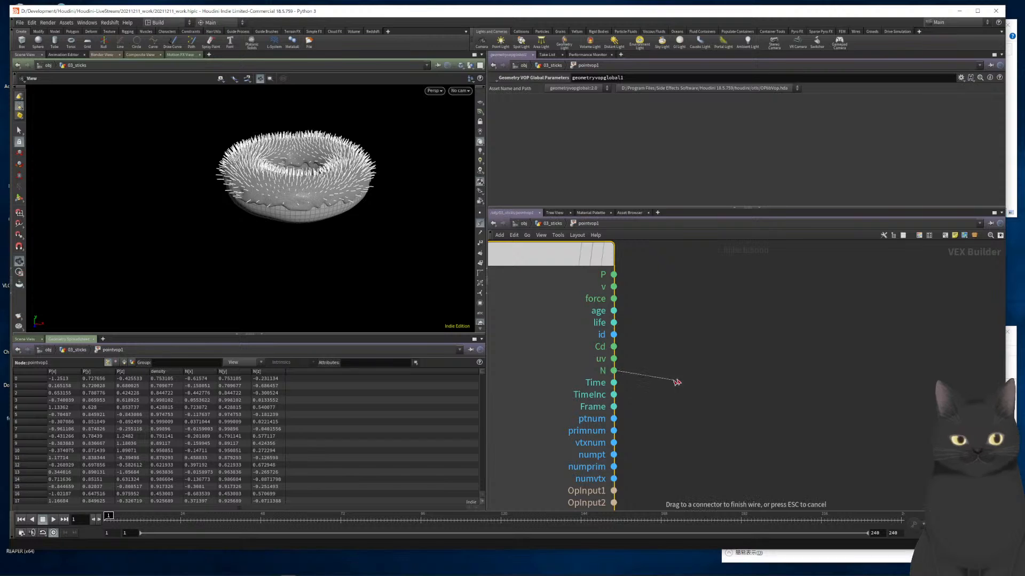
key(Tab)
text(cross)
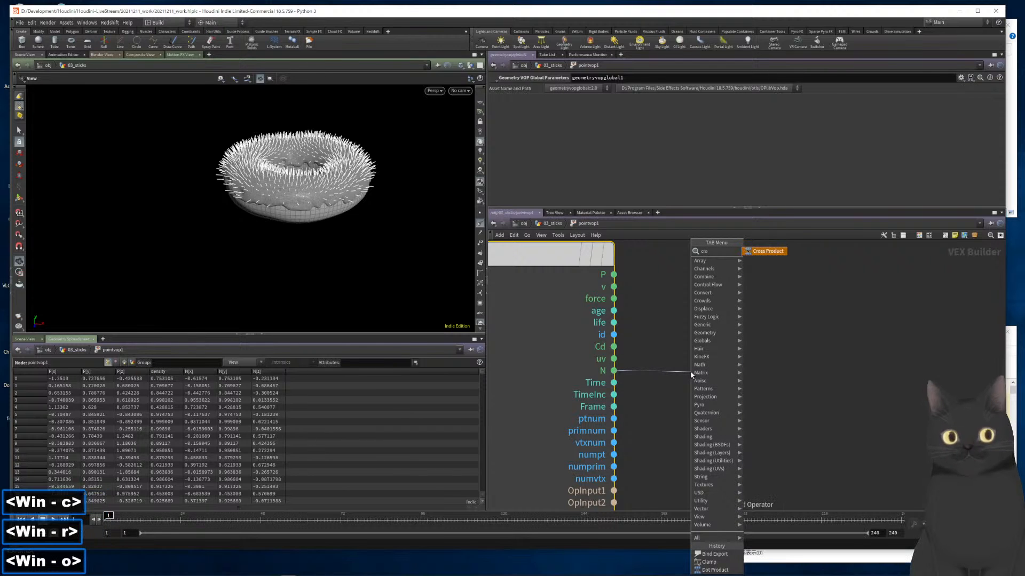
key(Return)
key(Return)
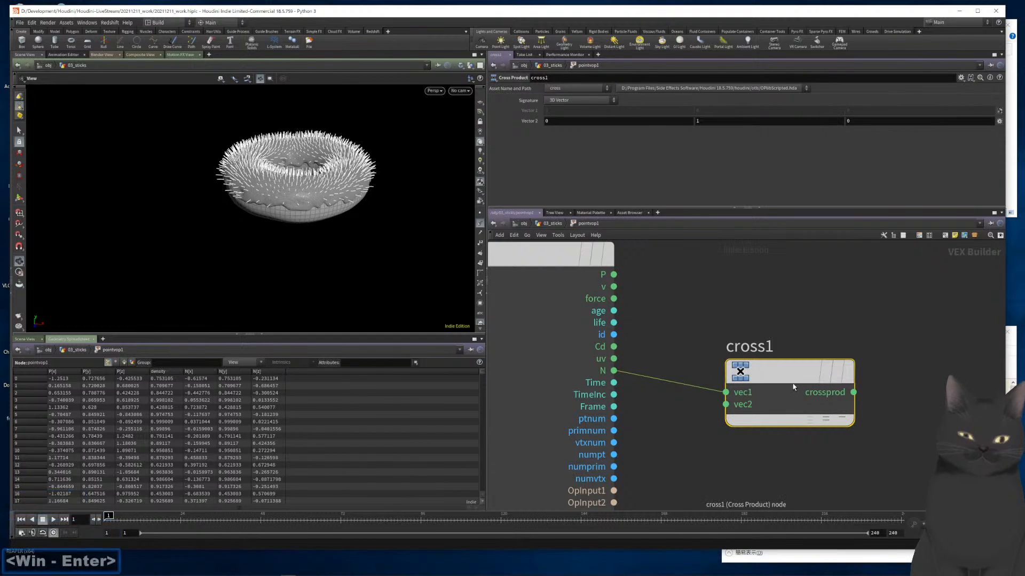
Make room beside the Cross Product node and add a Random node below it
scroll(791, 332, down, 3)
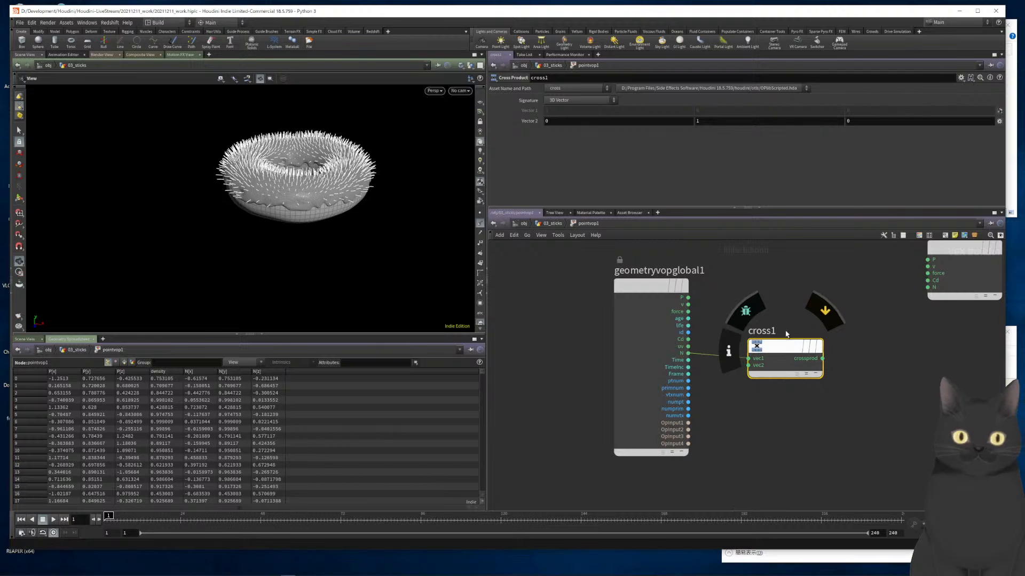
drag(781, 342, 807, 343)
key(Tab)
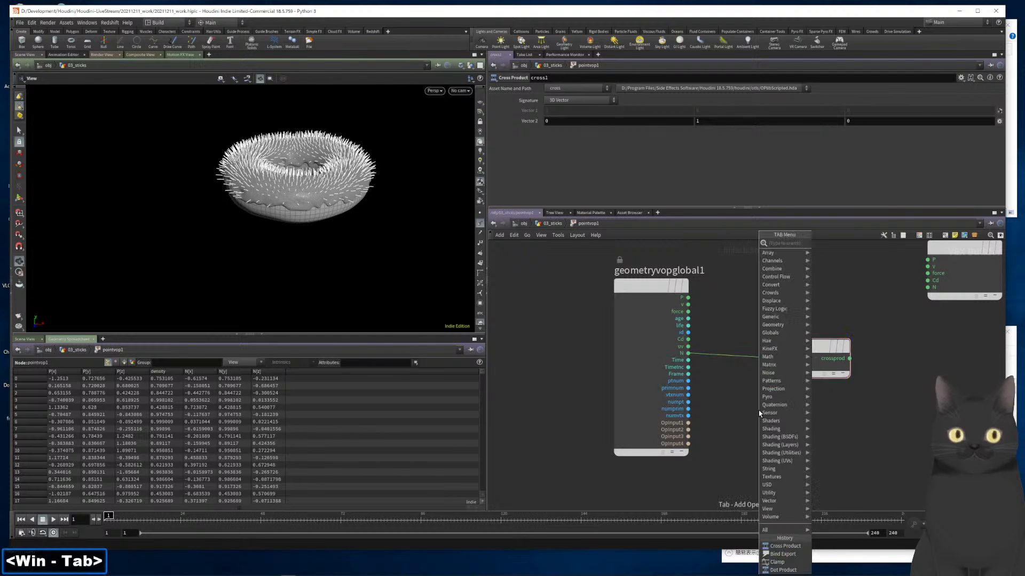
text(random)
key(Return)
key(Return)
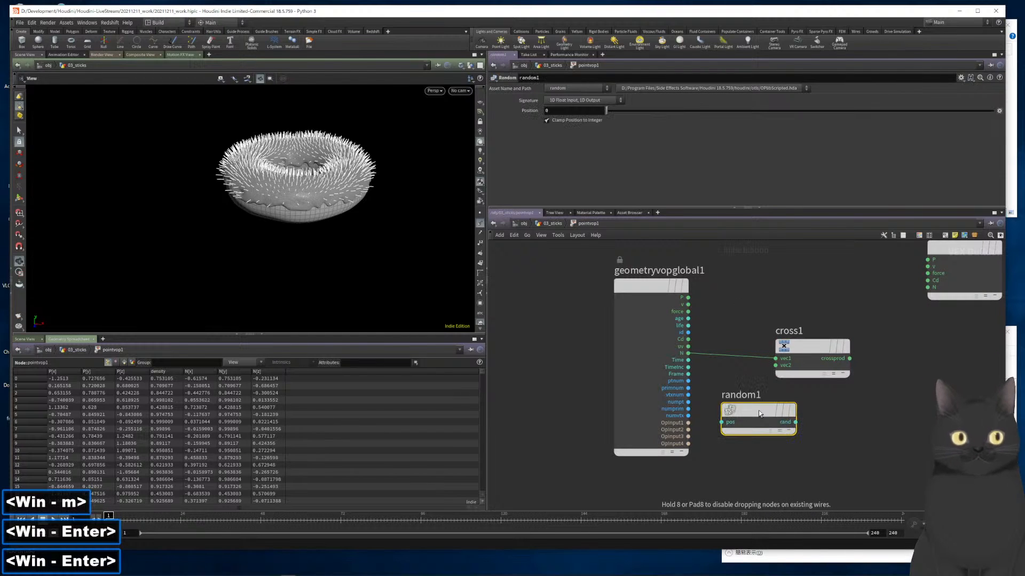
click(574, 102)
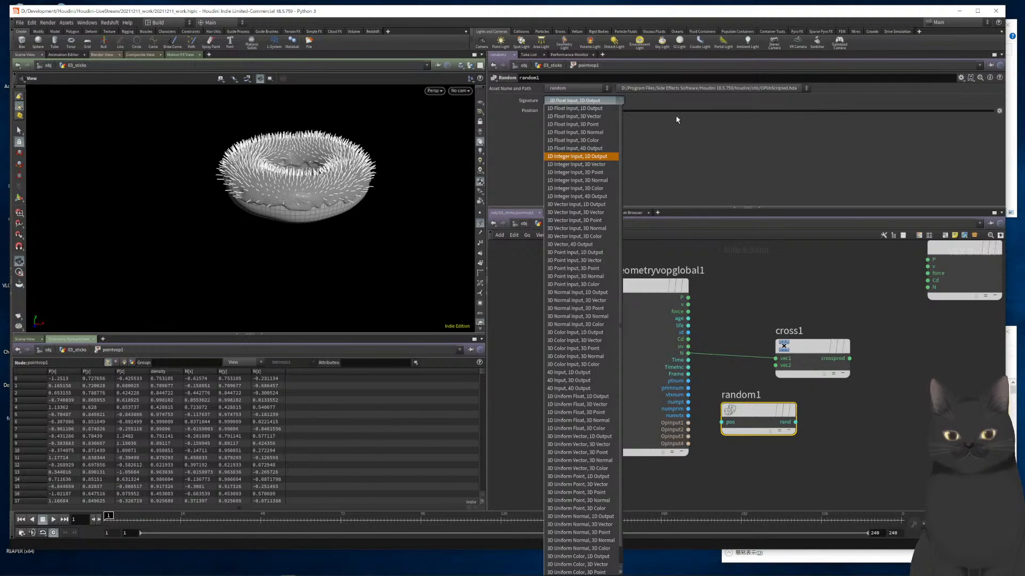
key(super+Left)
key(super+Right)
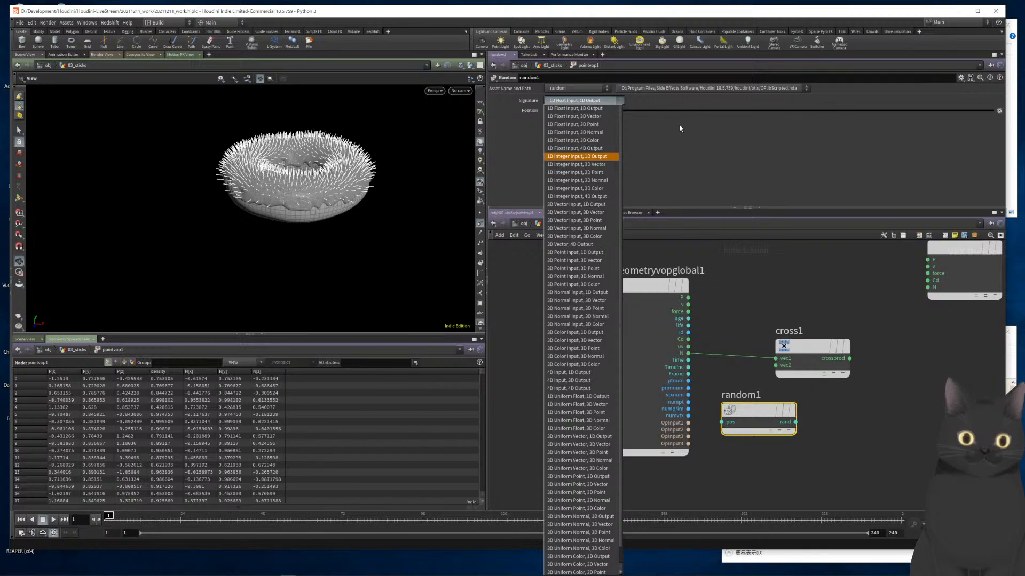
click(829, 292)
Examine the sticks' orientation on the donut, and move the Cross Product node farther from the global parameters node
mouse_move(816, 355)
mouse_down()
mouse_move(828, 346)
mouse_move(826, 356)
mouse_up()
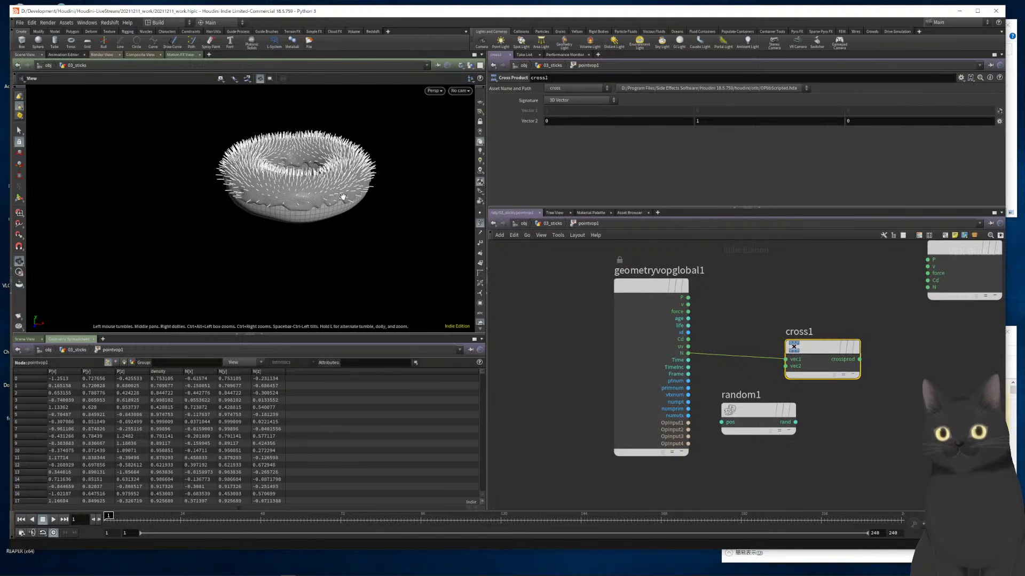
mouse_move(343, 200)
mouse_down()
mouse_move(335, 218)
mouse_move(346, 219)
mouse_up()
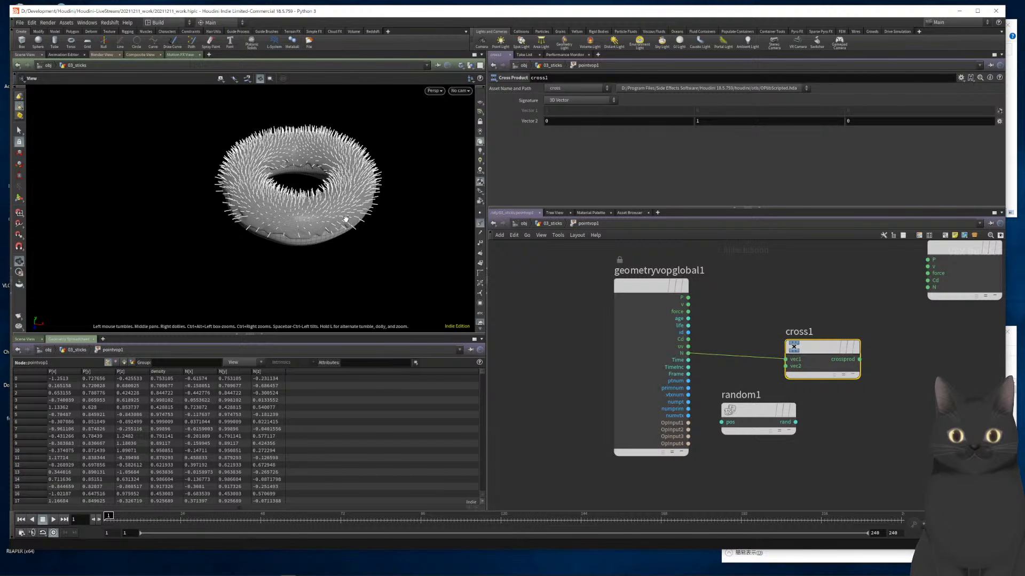
scroll(334, 221, up, 3)
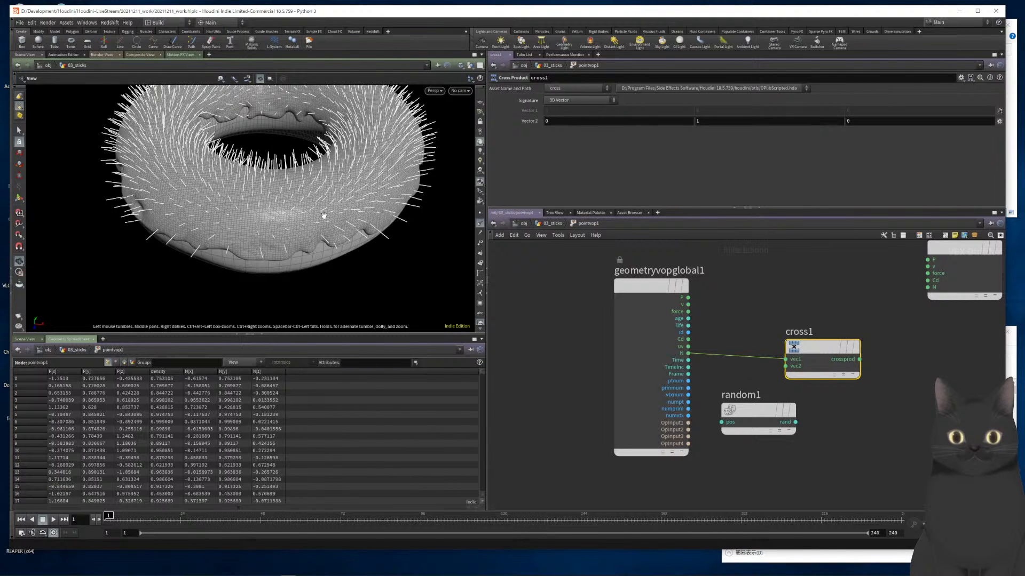
scroll(328, 215, up, 3)
scroll(328, 215, down, 6)
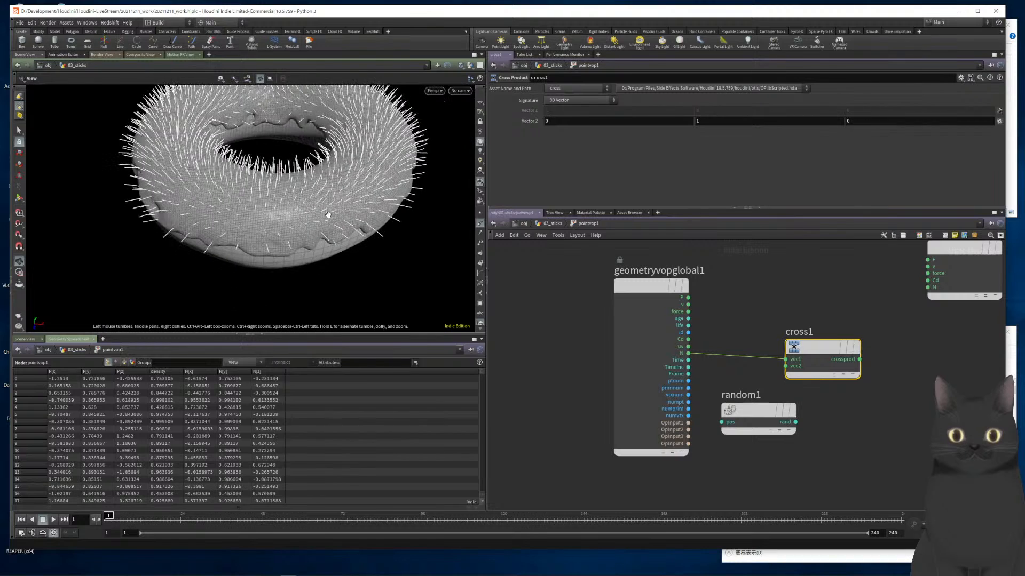
scroll(327, 215, down, 3)
middle_drag(312, 214, 298, 222)
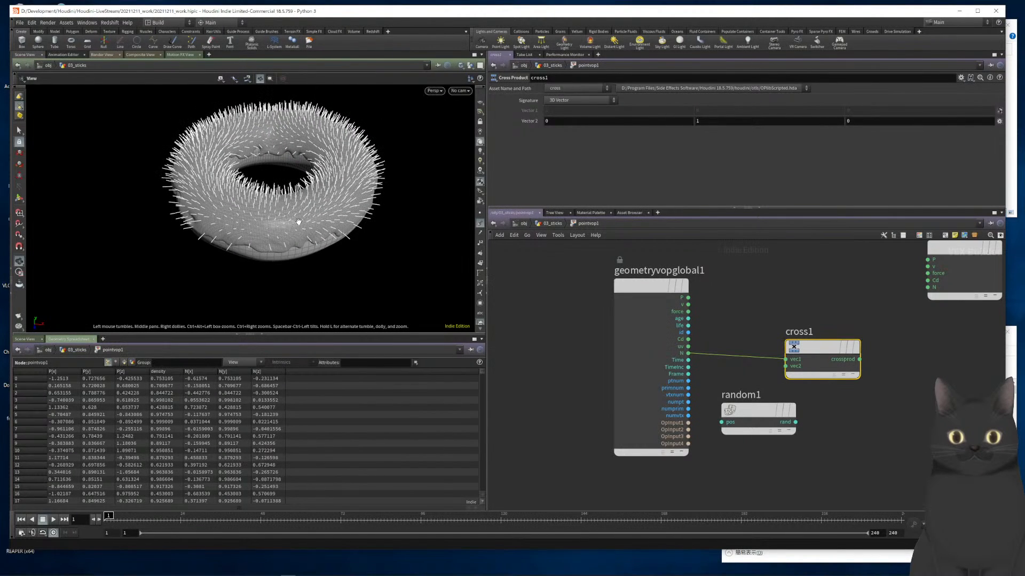
drag(813, 354, 859, 351)
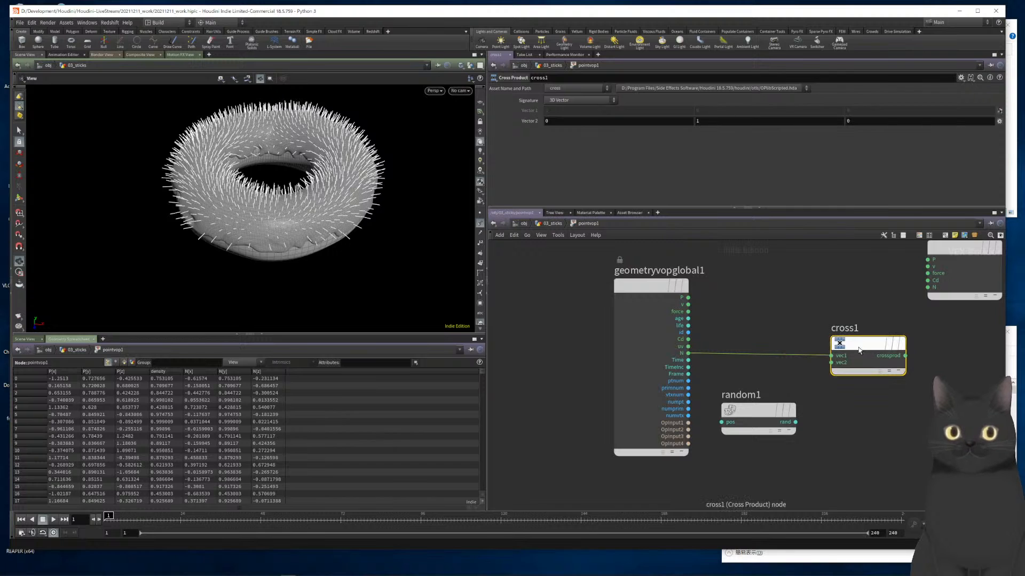
Set the Random node's signature to 1D Float Input, 3D Normal
drag(296, 160, 288, 209)
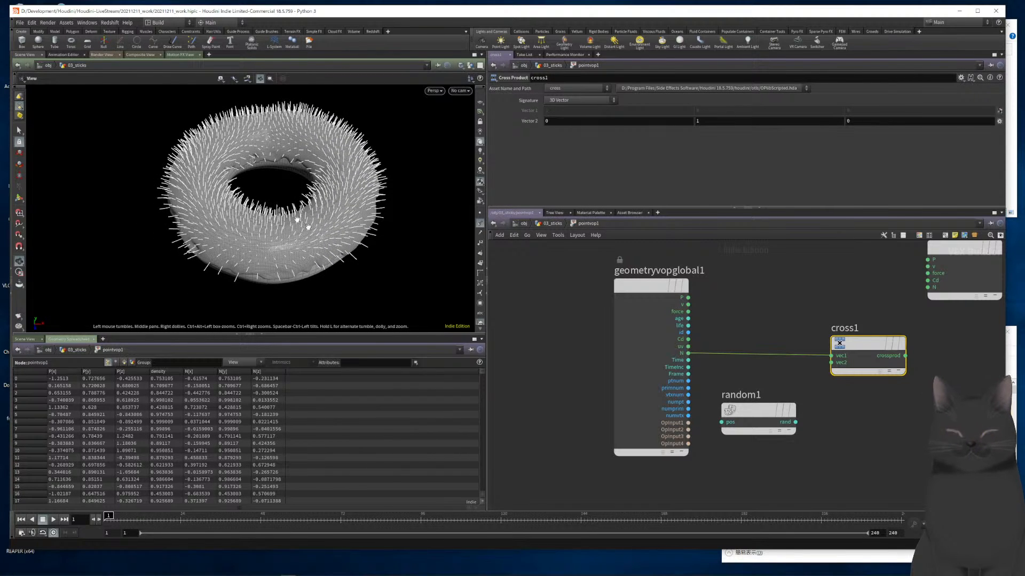
click(758, 411)
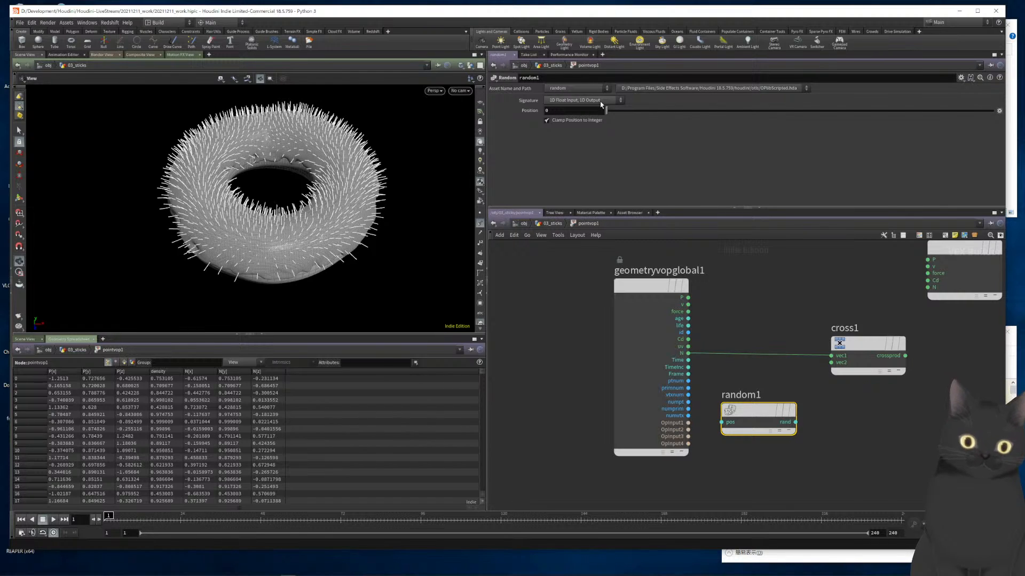
click(598, 101)
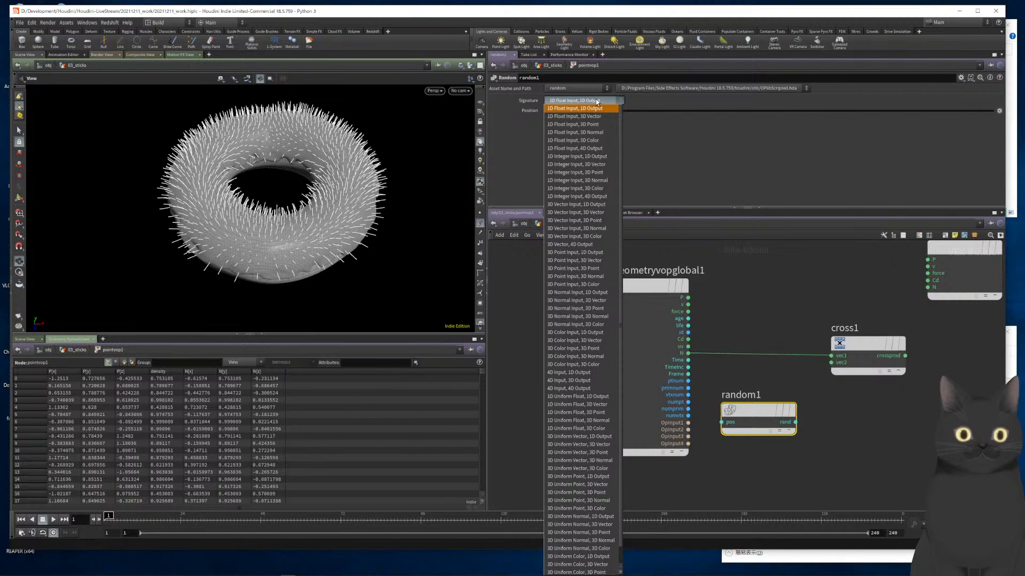
click(584, 133)
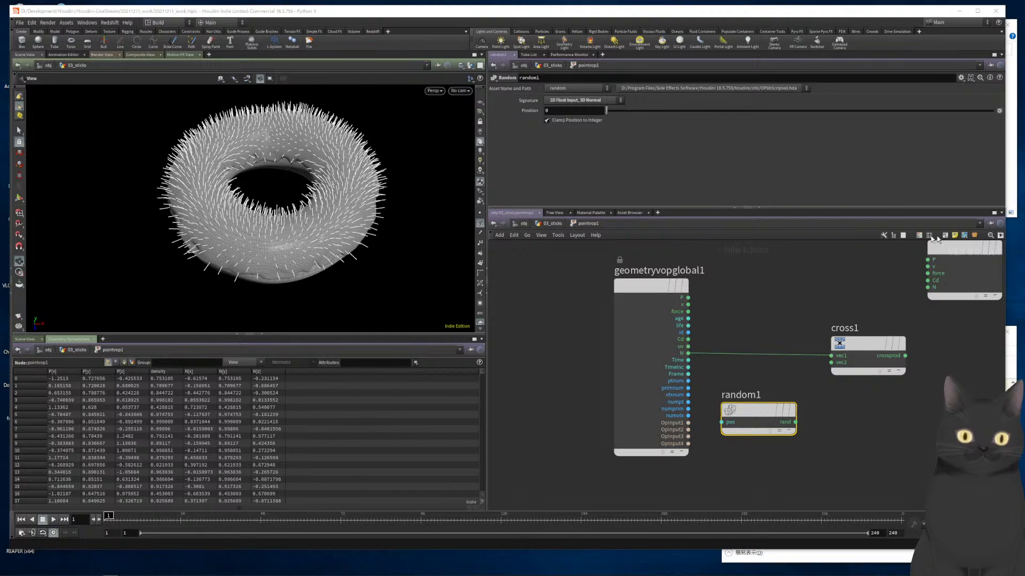
click(590, 101)
click(680, 188)
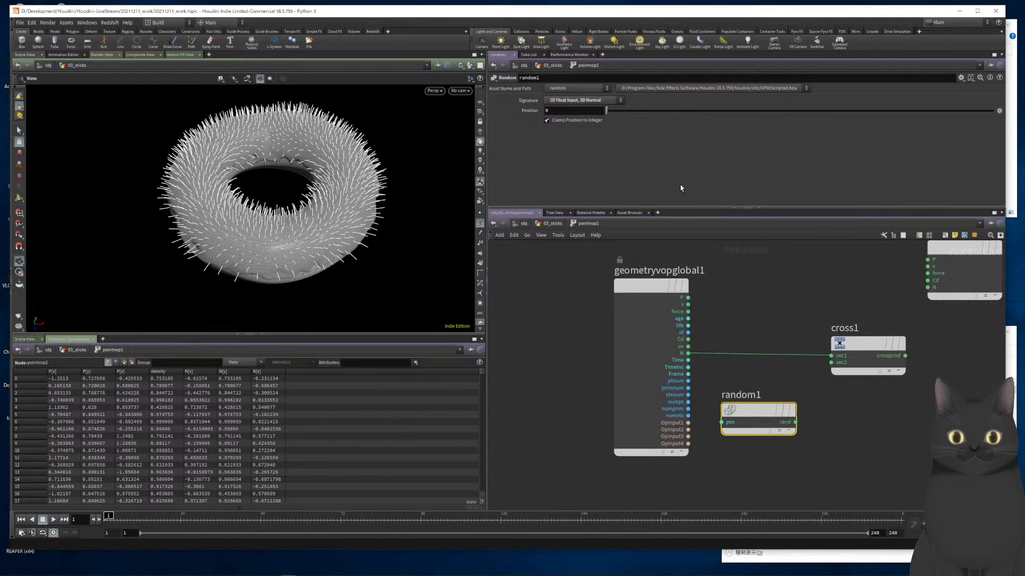
Wire ptnum into the Random node's pos input and set its signature to 1D Integer Input, 3D Normal
drag(688, 382, 702, 415)
click(722, 422)
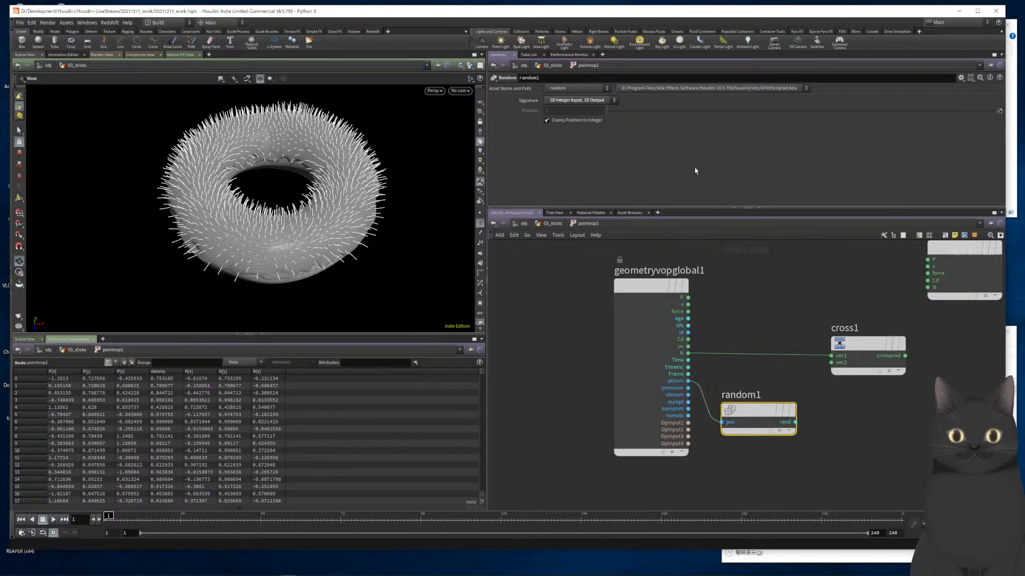
click(603, 101)
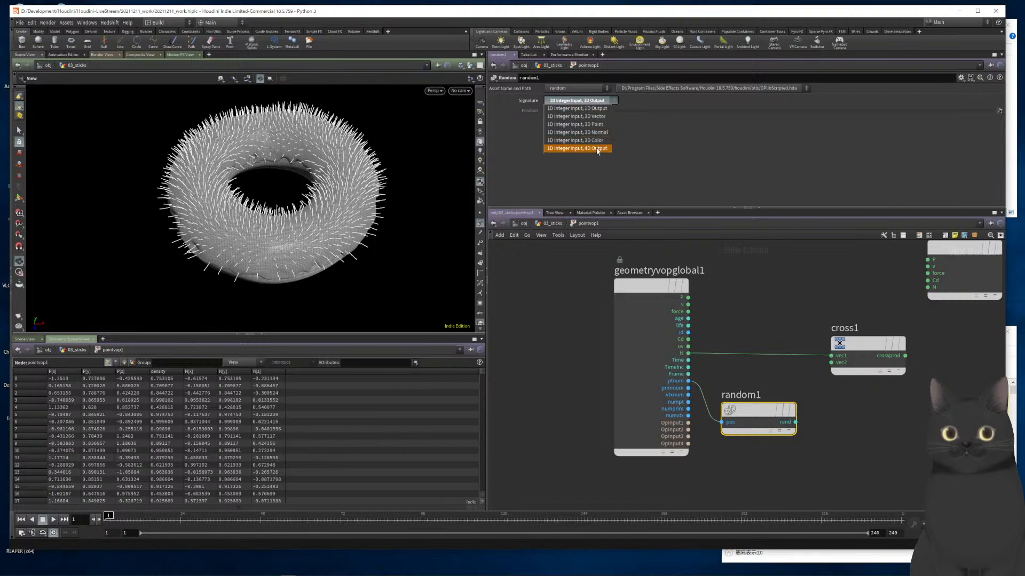
click(581, 133)
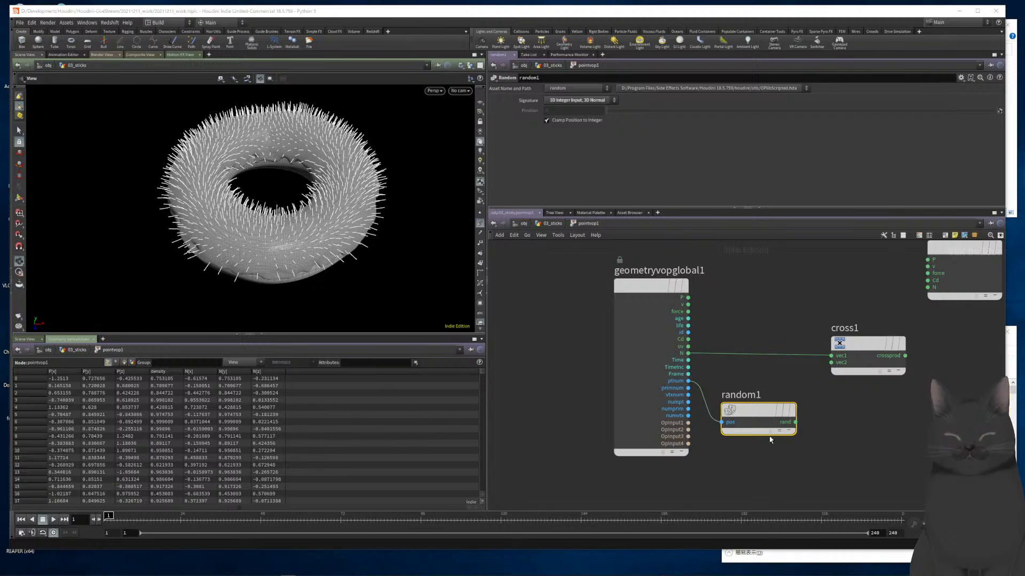
Space out the Random and Cross Product nodes and wire the rand output into the Cross Product's vec2 input
drag(769, 411, 781, 410)
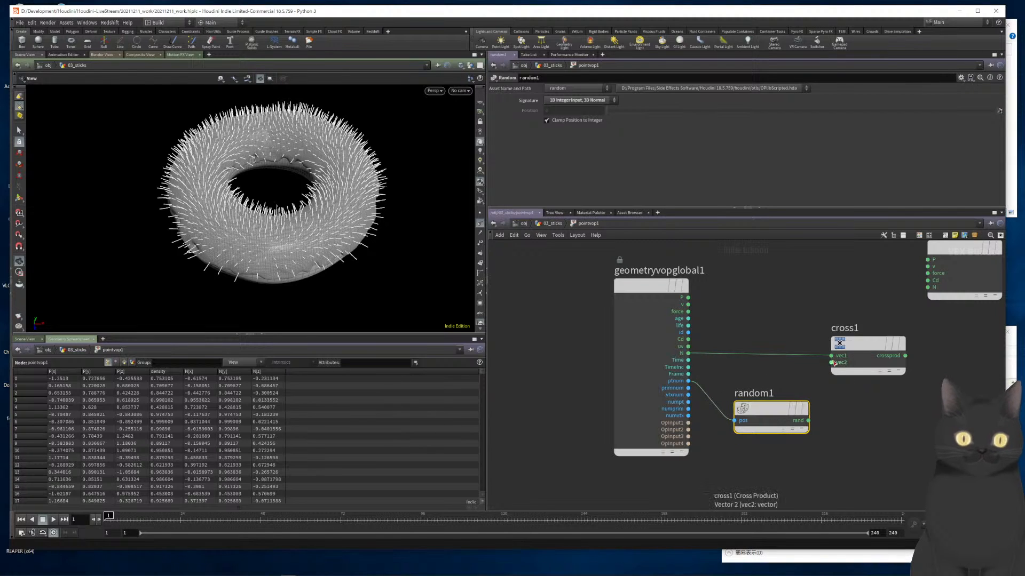
drag(858, 357, 867, 354)
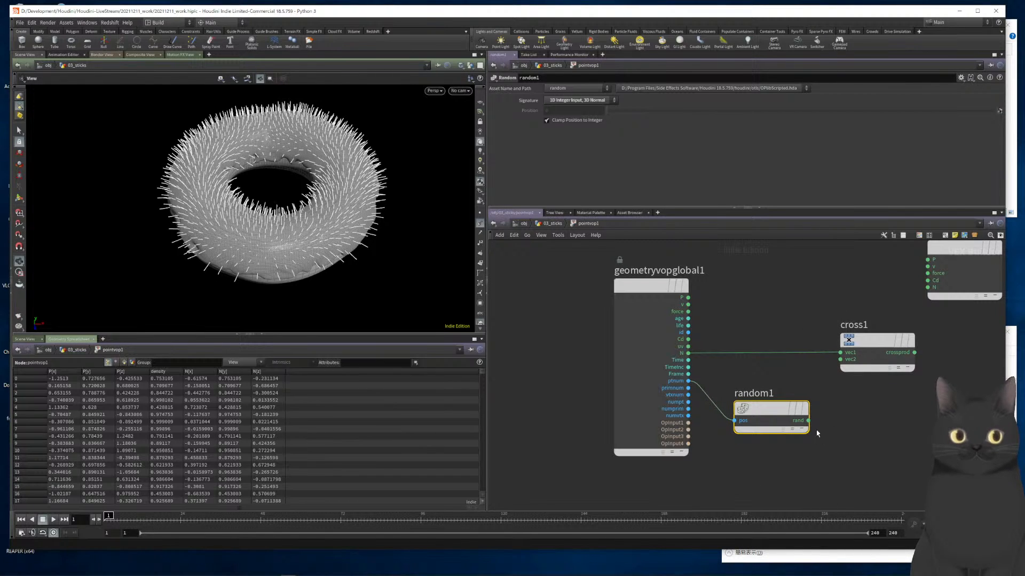
drag(765, 410, 774, 411)
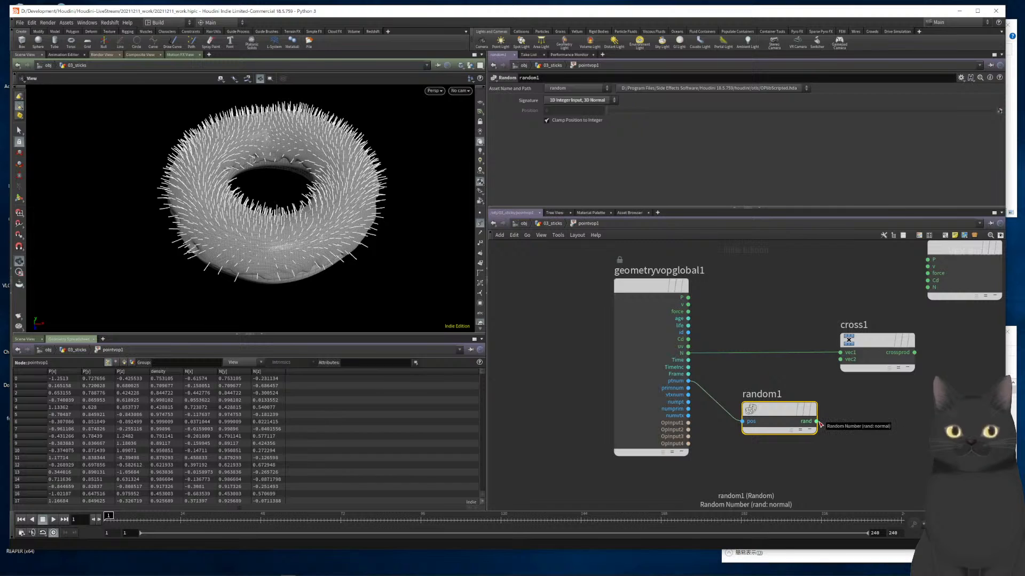
drag(818, 421, 840, 359)
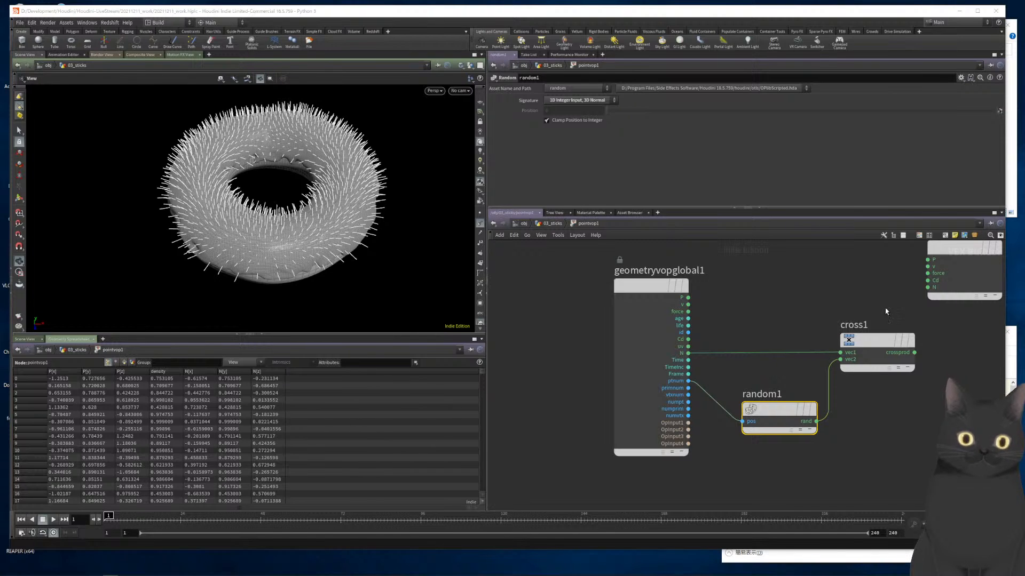
Wire the crossprod output into N of the geometry output node and inspect the sticks' orientation on the donut
middle_drag(906, 389, 797, 424)
drag(856, 304, 920, 322)
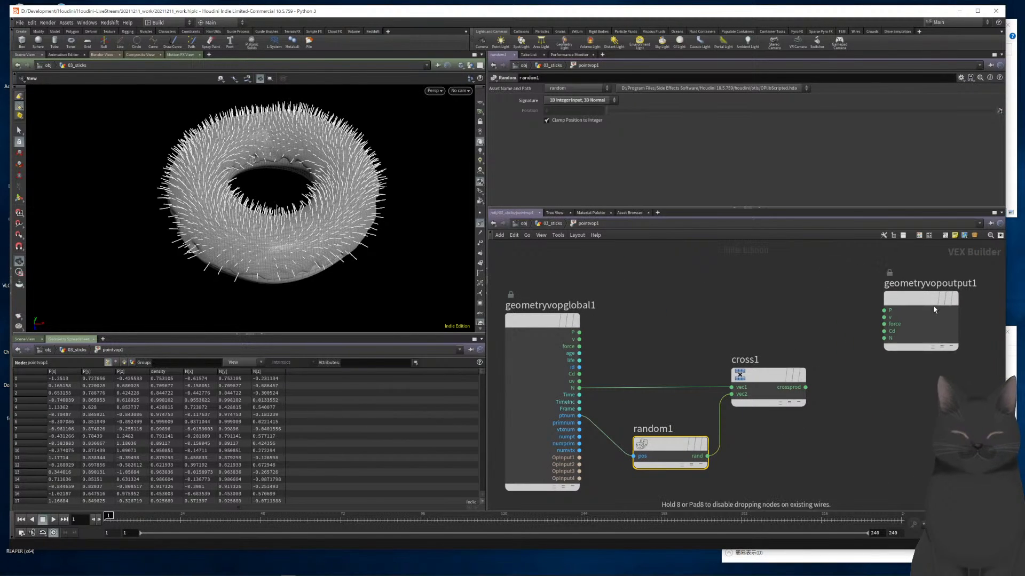
click(805, 388)
click(884, 339)
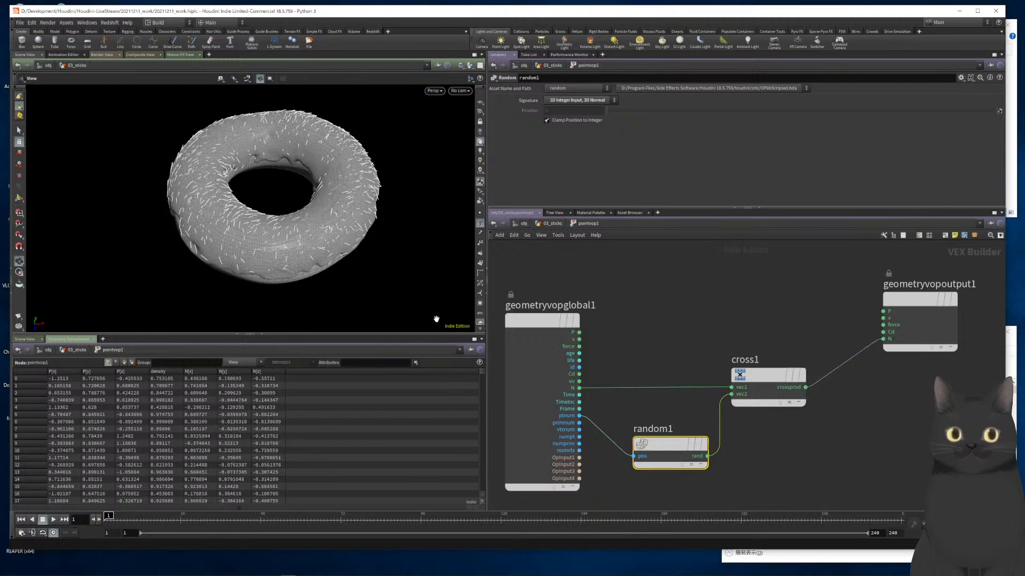
scroll(312, 241, up, 5)
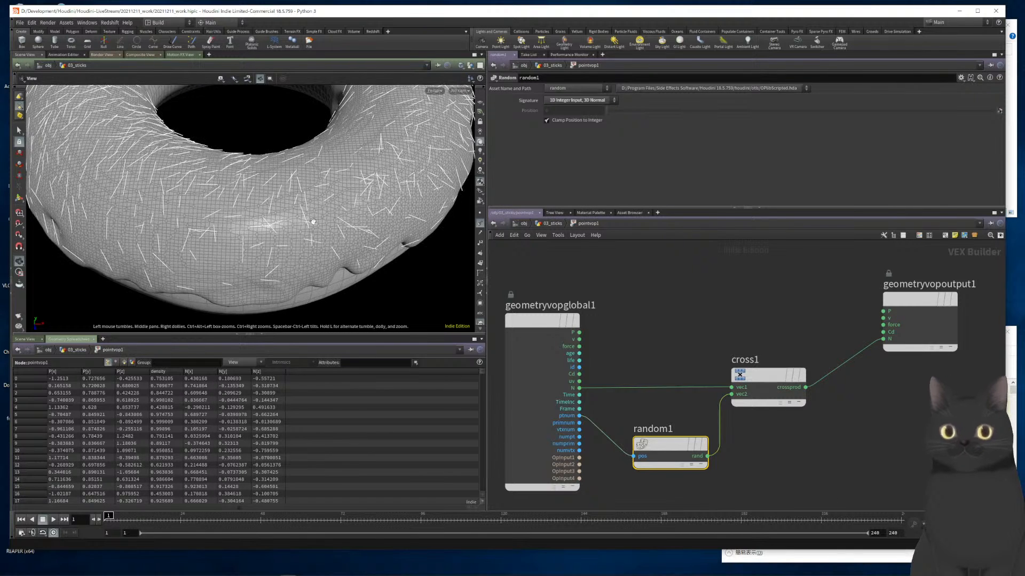
scroll(312, 238, down, 3)
mouse_move(307, 219)
mouse_down()
mouse_move(297, 249)
mouse_move(295, 217)
mouse_up()
scroll(299, 228, down, 4)
scroll(315, 211, up, 3)
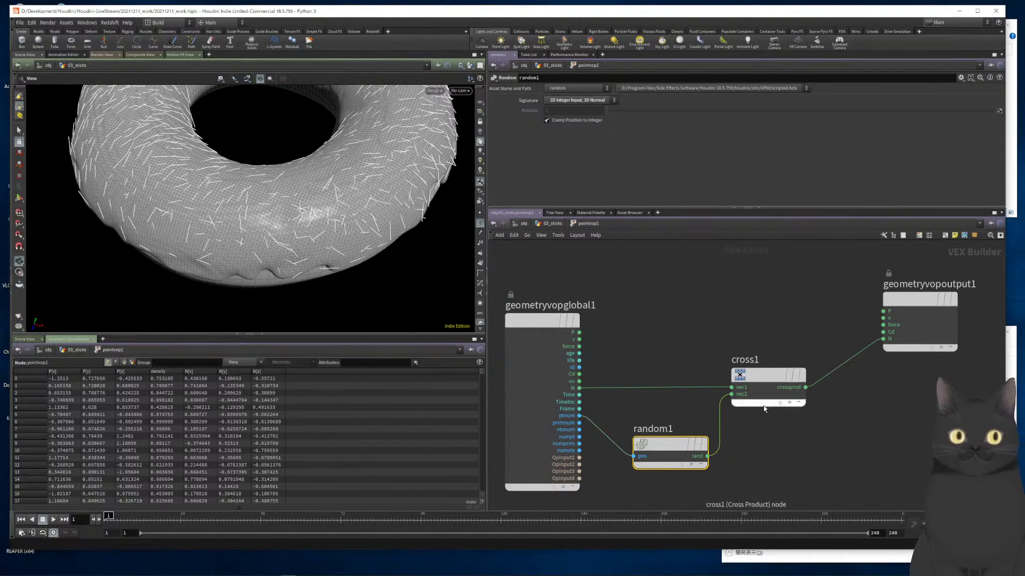
Move the Cross Product node slightly away from the Random node and raise the Random node closer to its level
drag(776, 380, 789, 380)
middle_drag(769, 448, 763, 375)
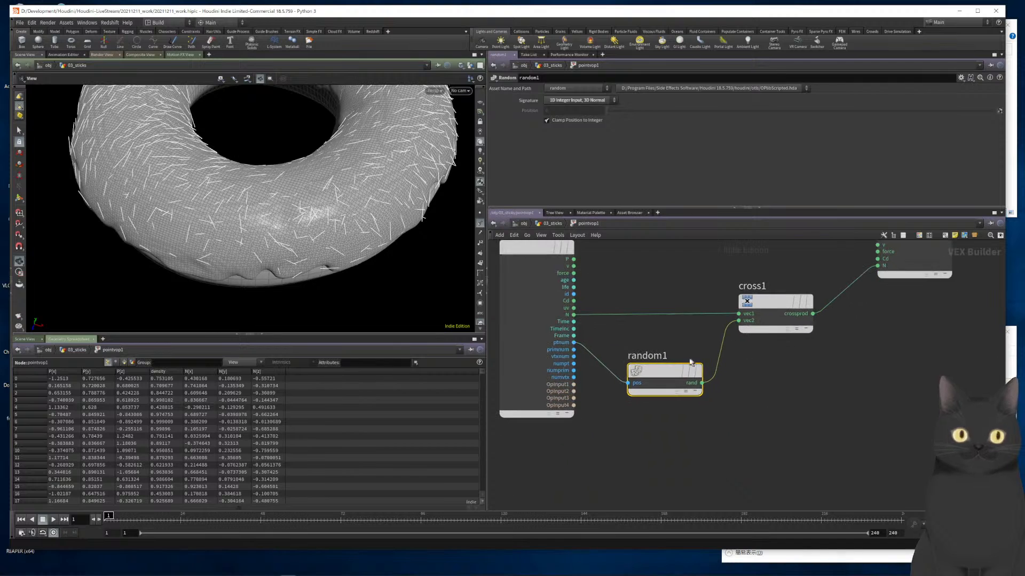
drag(659, 375, 663, 358)
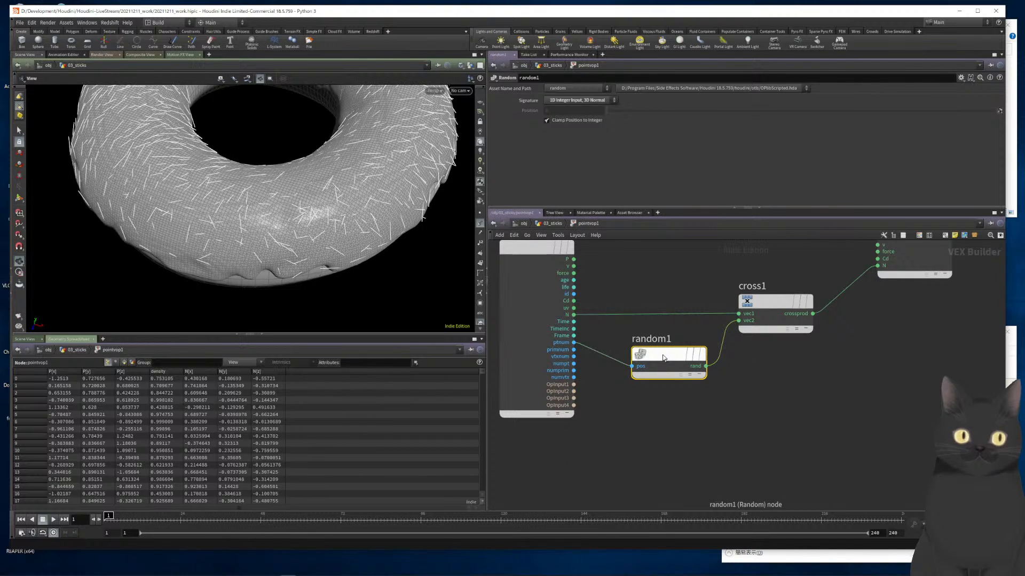
click(762, 303)
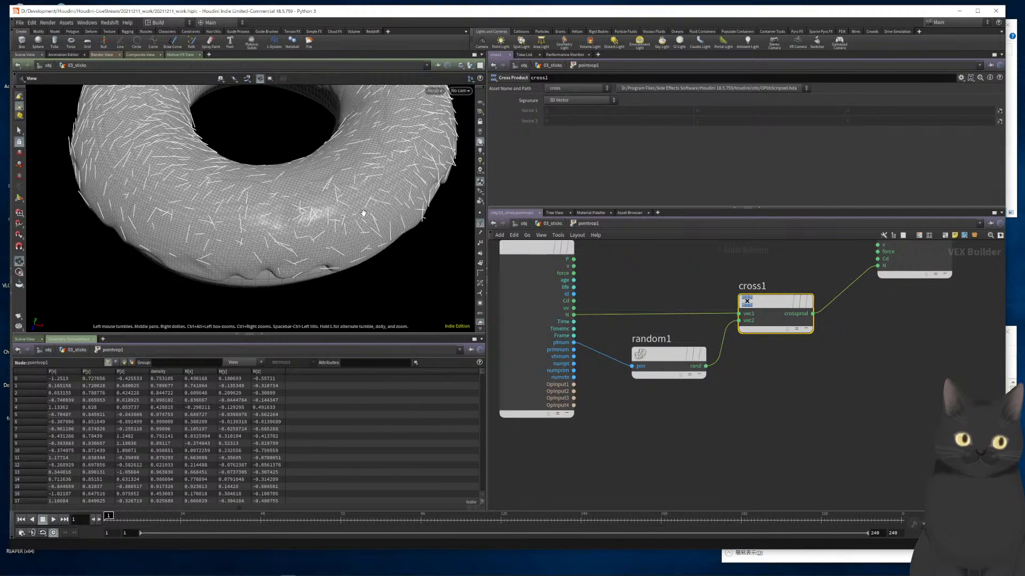
scroll(783, 423, down, 2)
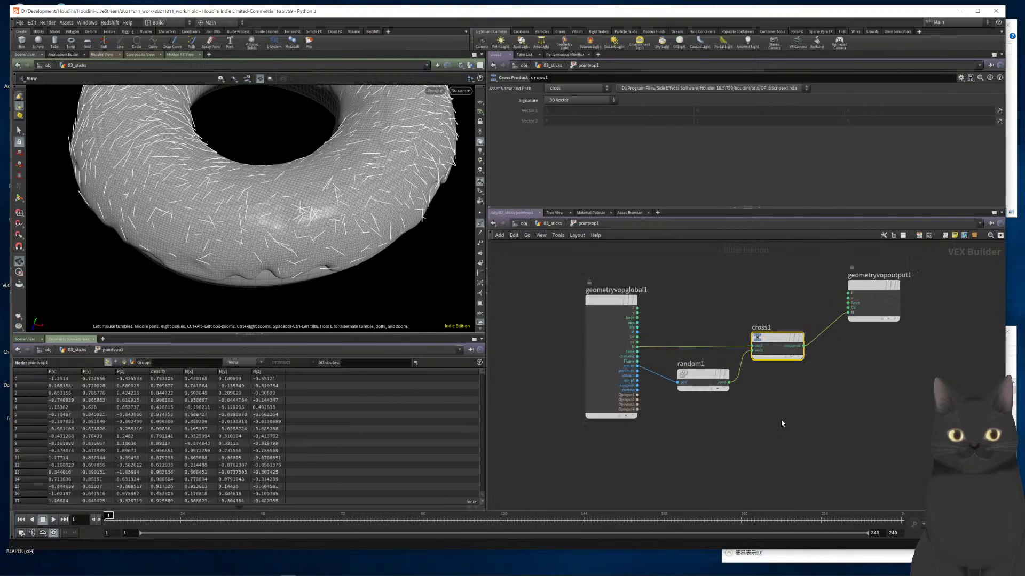
Add a Fit Range node and insert it into the wire between the Random and Cross Product nodes
key(Tab)
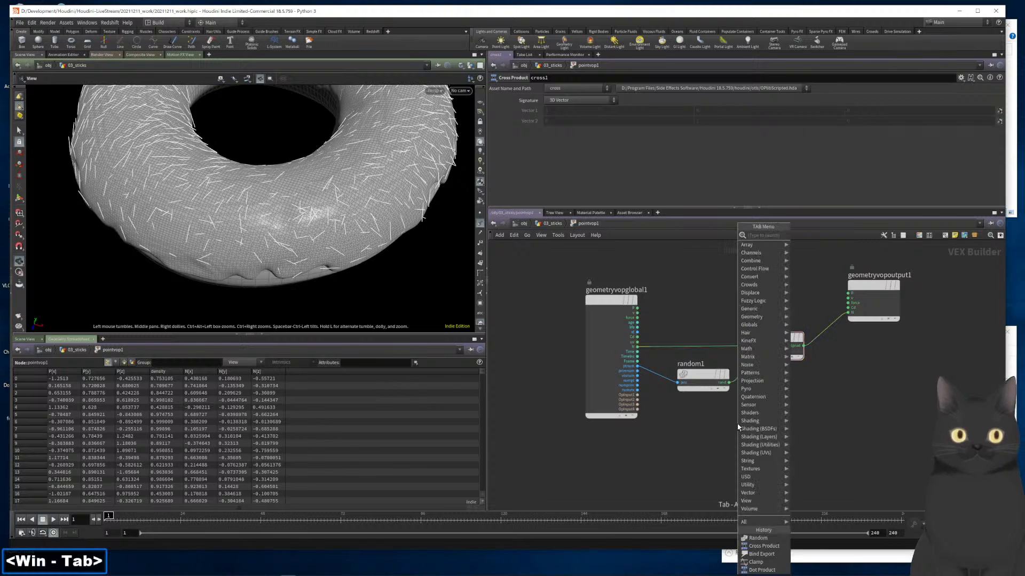
text(fit)
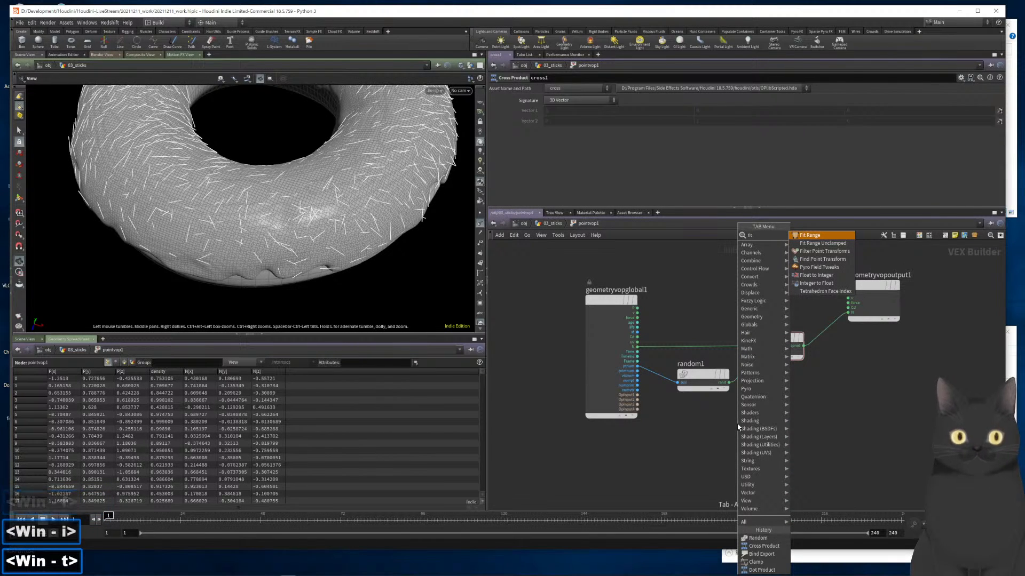
key(Return)
key(Return)
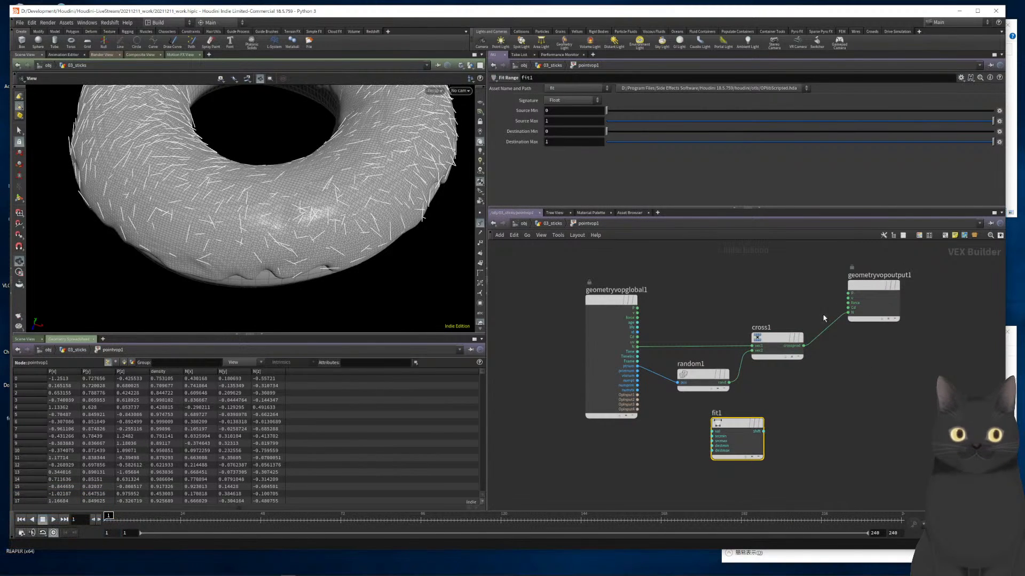
drag(769, 339, 791, 339)
drag(760, 428, 755, 369)
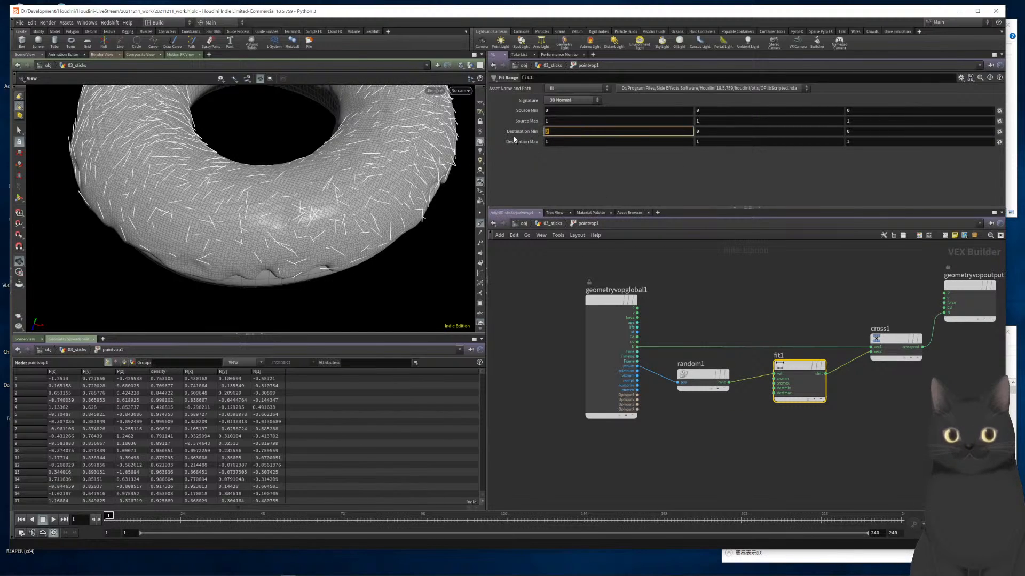
Set all three components of the Fit Range node's Destination Min to -1
click(562, 131)
text(-1)
key(Tab)
text(-1)
key(Tab)
text(-1)
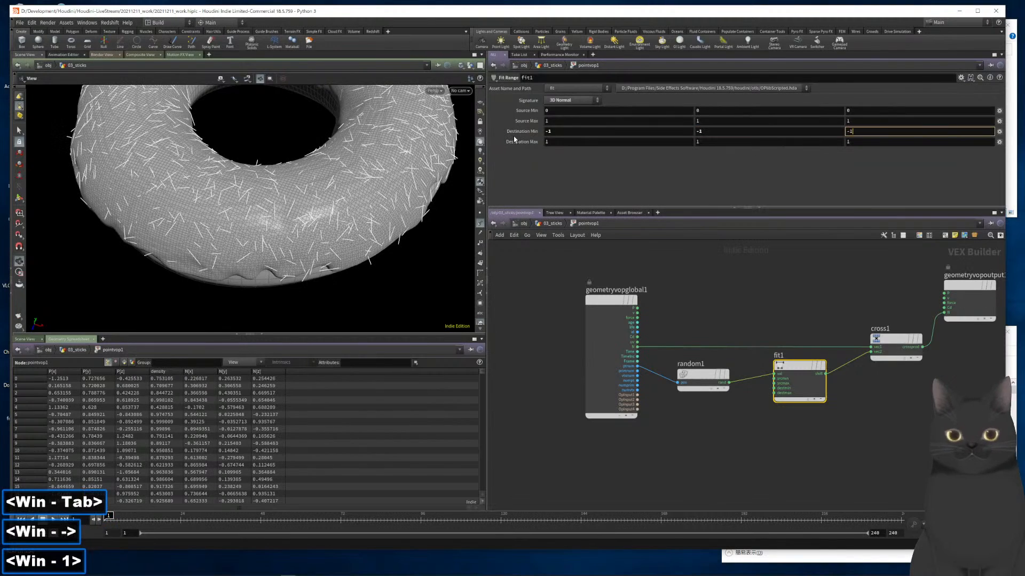
key(Return)
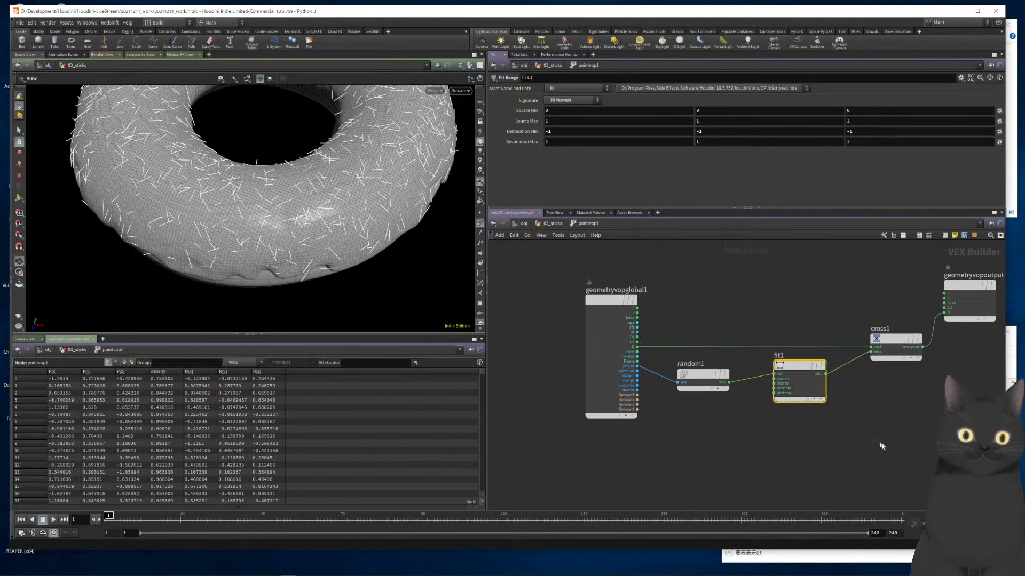
Bypass the Fit Range node and re-enable it to compare the stick directions
middle_drag(873, 439, 768, 459)
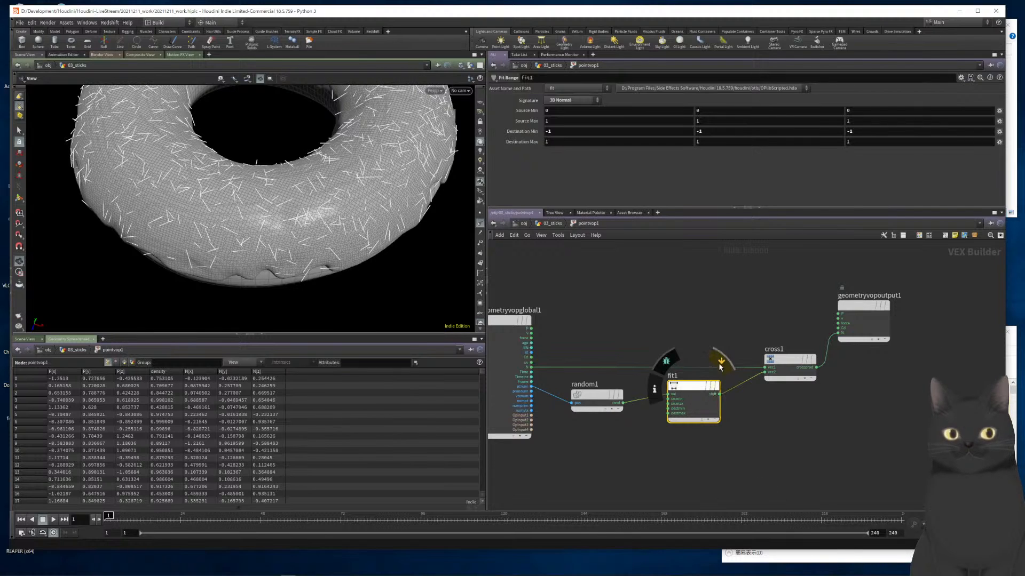
key(b)
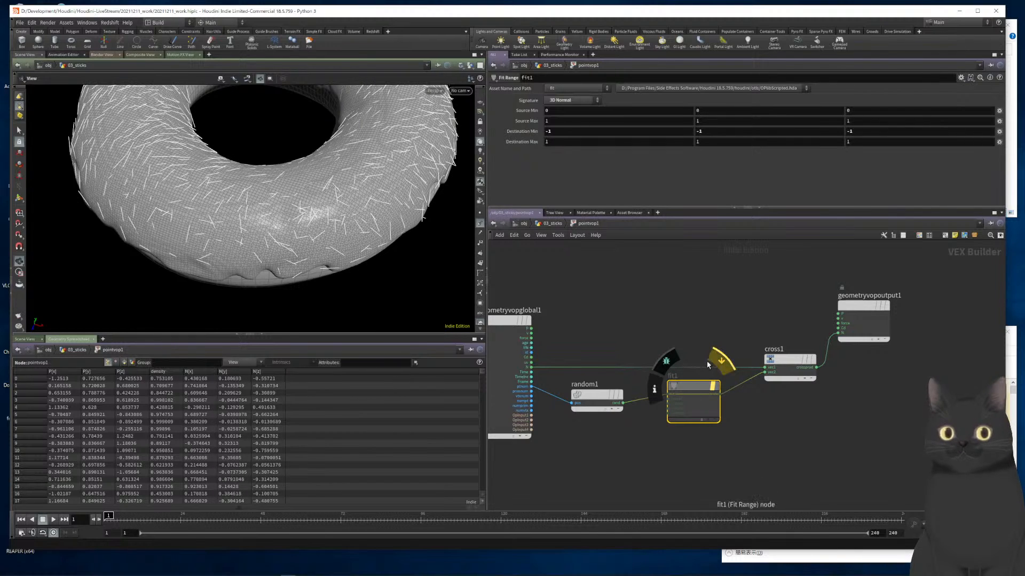
click(724, 368)
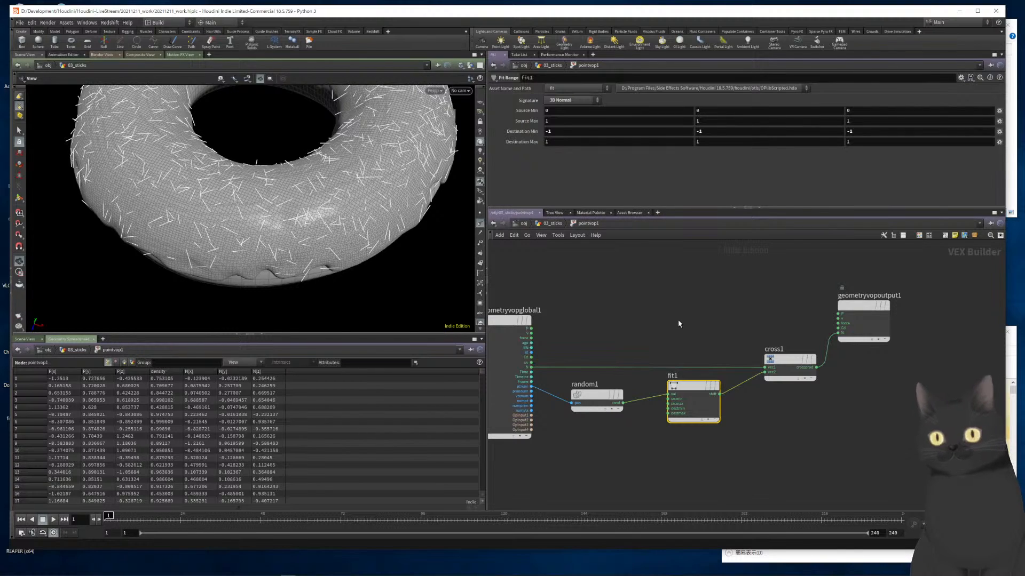
Tidy the network by moving the Random, Fit Range, Cross Product and geometry output nodes into a compact row
drag(591, 403, 615, 394)
drag(697, 390, 703, 390)
drag(789, 361, 783, 352)
drag(856, 312, 861, 357)
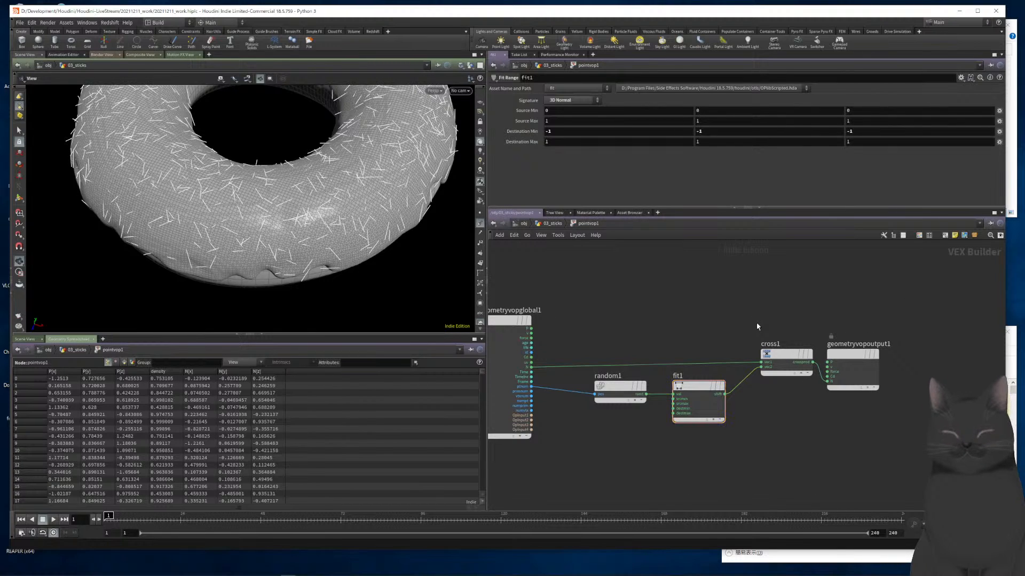
Return to the 03_sticks geometry network and rename the Point VOP node as normals
key(u)
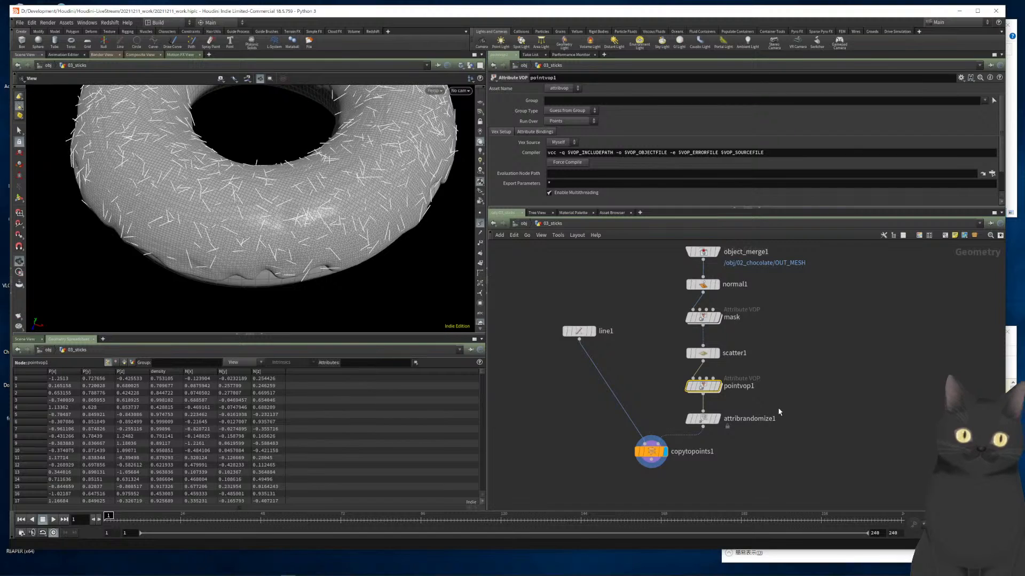
double_click(746, 388)
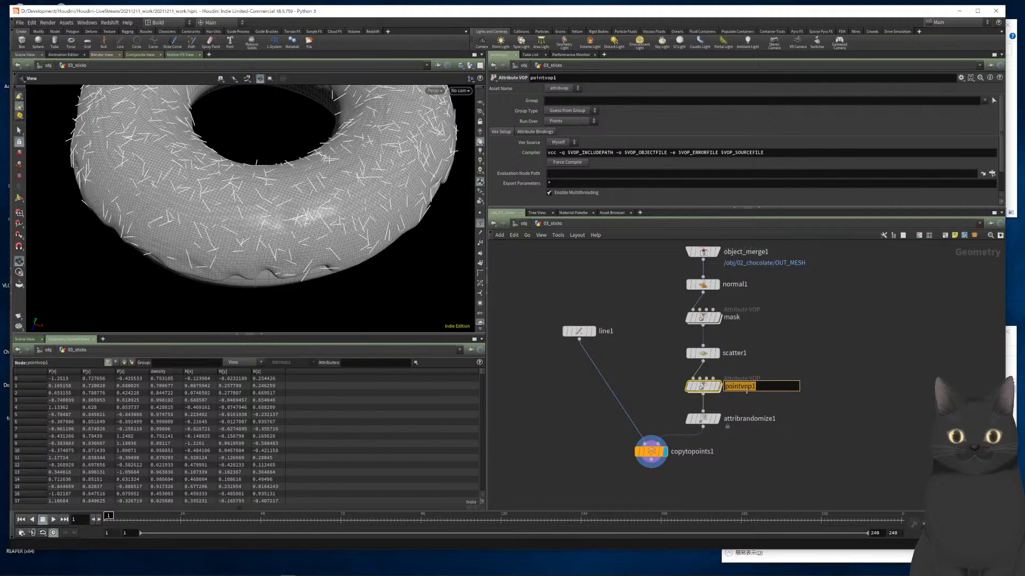
text(normals)
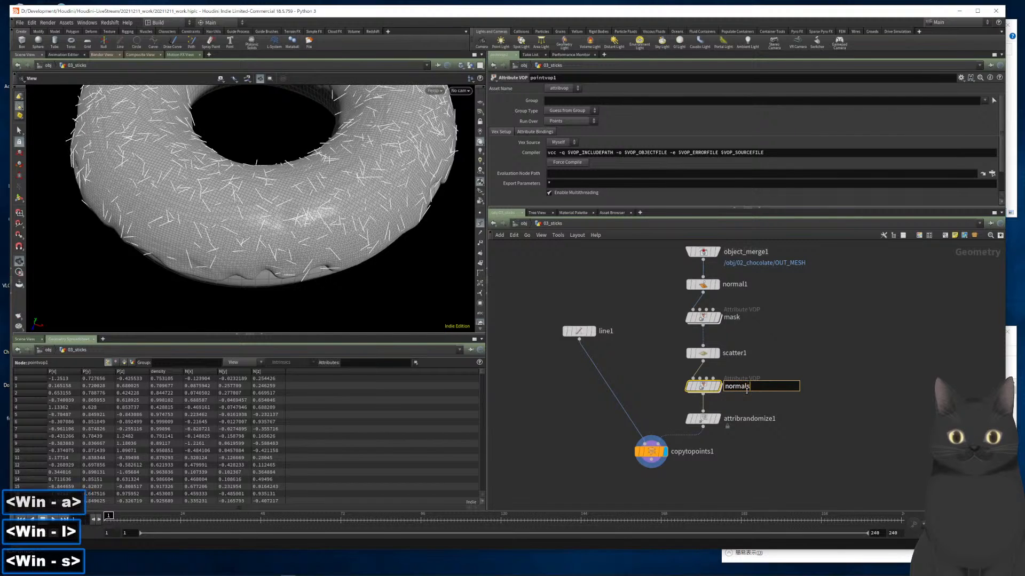
key(Return)
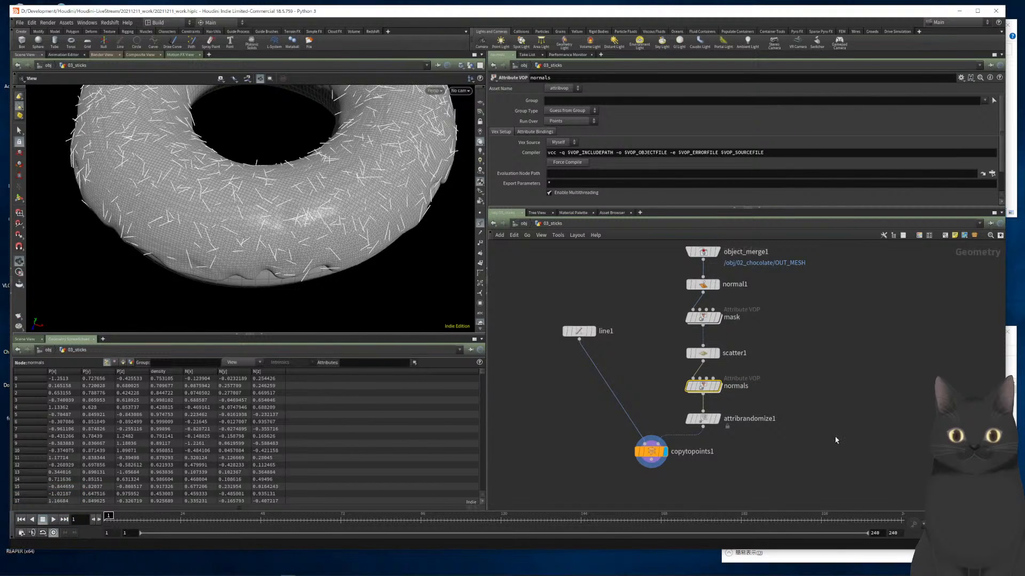
Rename the Attribute Randomize node as pscale and move the line1 node down beside it
double_click(758, 420)
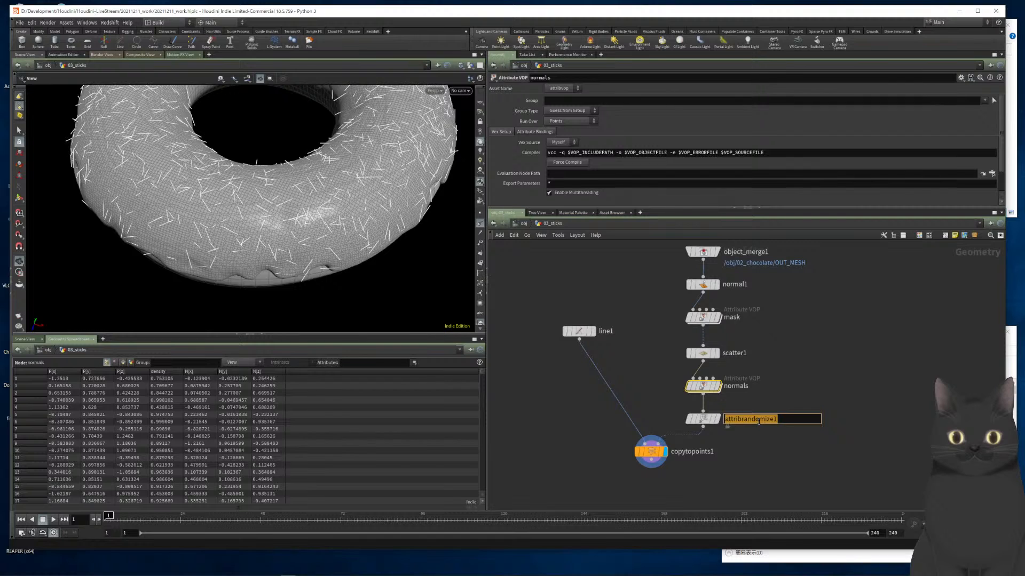
text(pscale)
key(Return)
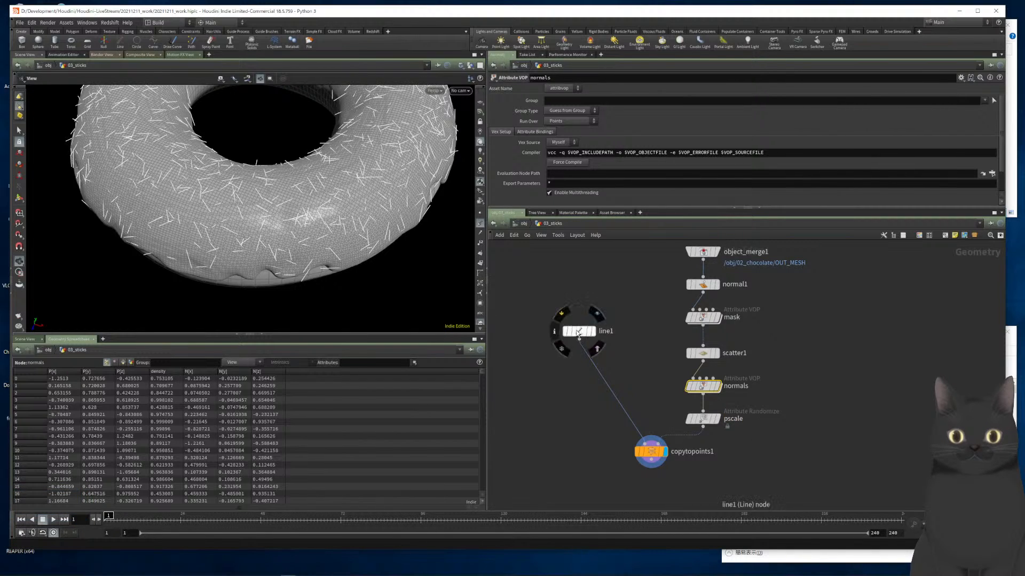
drag(577, 334, 591, 422)
middle_drag(619, 342, 623, 265)
middle_drag(793, 317, 755, 379)
Set the scatter1 node's Density Scale to 60 and hide the other objects in the viewport
drag(720, 323, 645, 344)
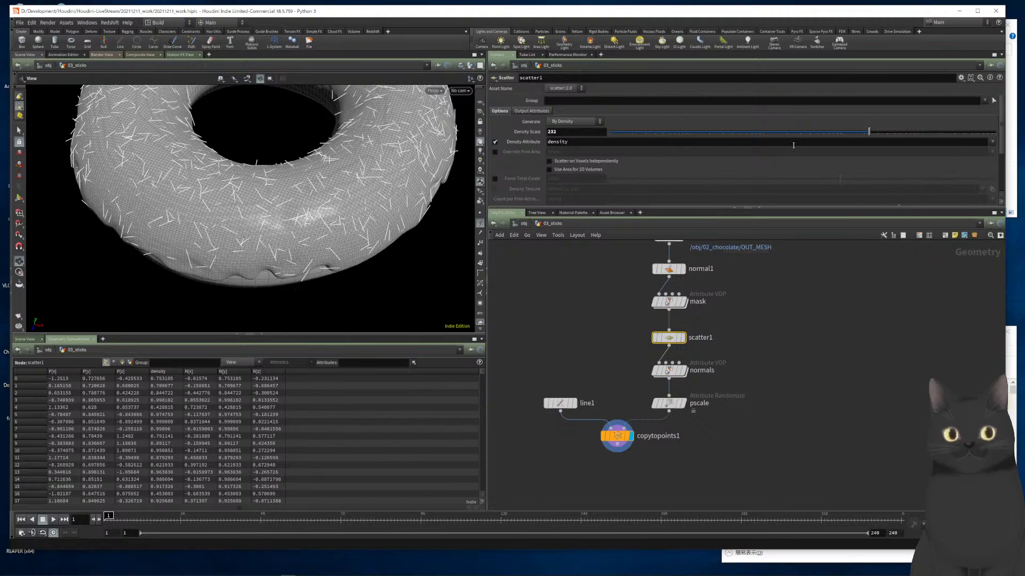
mouse_move(823, 133)
mouse_down()
mouse_move(796, 133)
mouse_move(846, 132)
mouse_move(821, 133)
mouse_up()
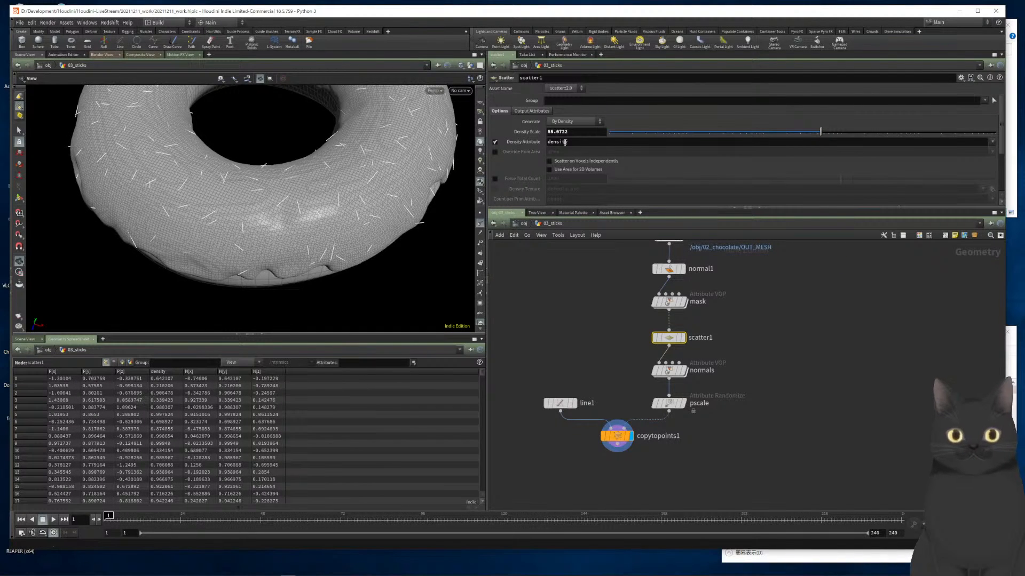
click(584, 134)
text(60)
key(Return)
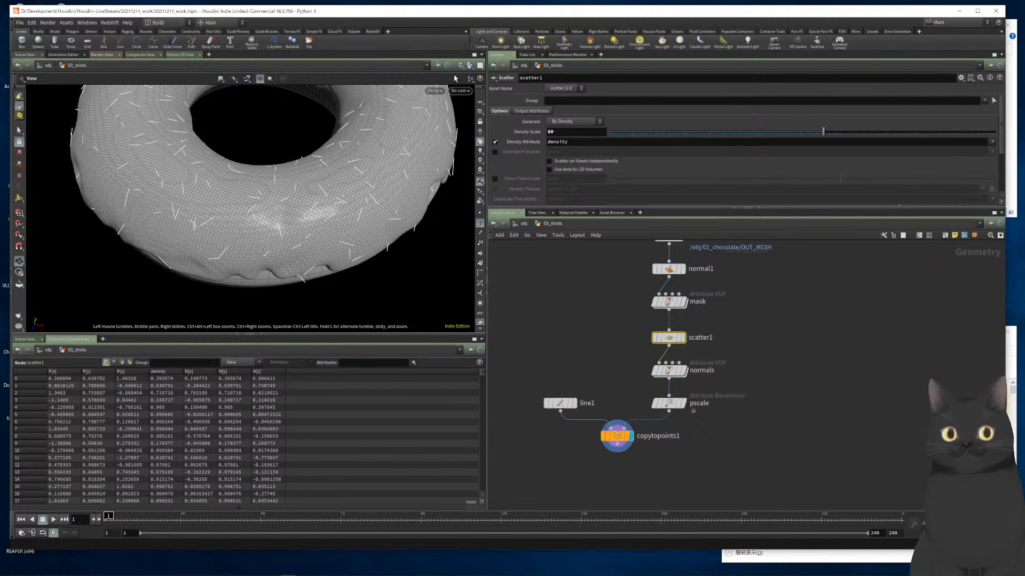
click(471, 78)
click(492, 87)
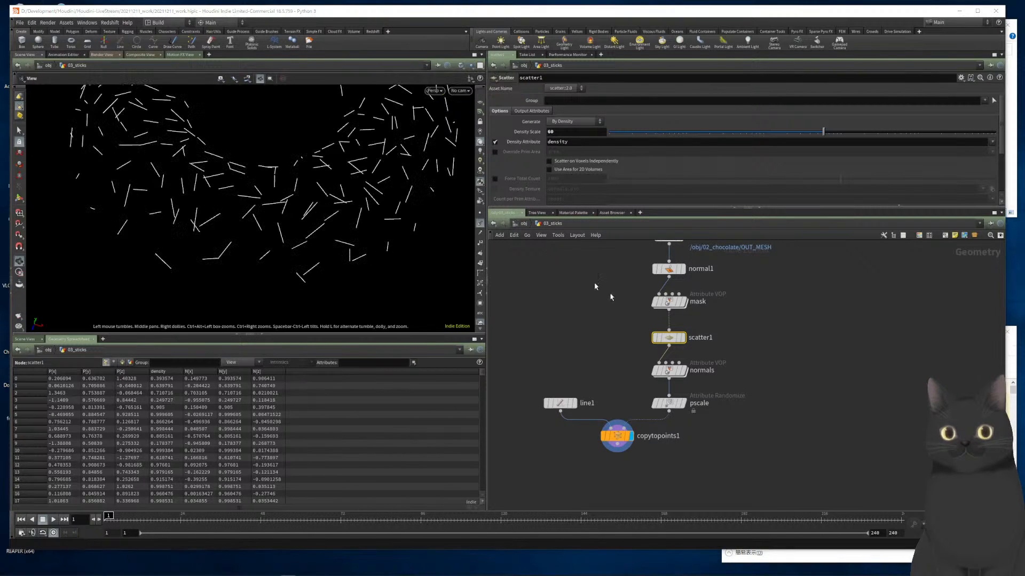
Raise the scatter1 node's Density Scale to about 81.64 and set its Relax Iterations to 38
mouse_move(847, 131)
mouse_down()
mouse_move(850, 140)
mouse_move(835, 138)
mouse_up()
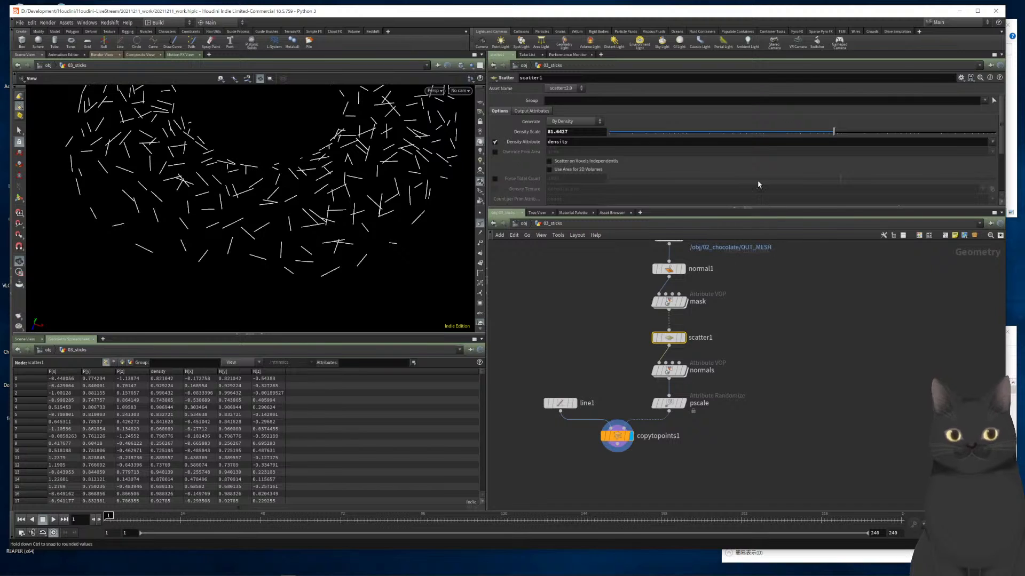
scroll(760, 187, down, 4)
drag(697, 179, 746, 176)
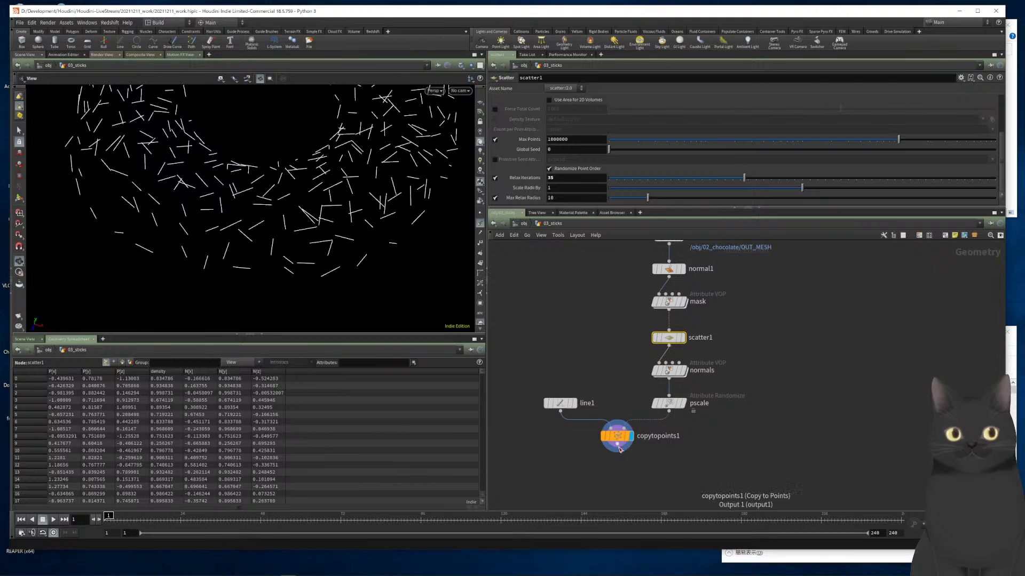
Add a Resample node after copytopoints1 and make it the displayed node
key(Tab)
text(resam)
key(Return)
key(Return)
key(r)
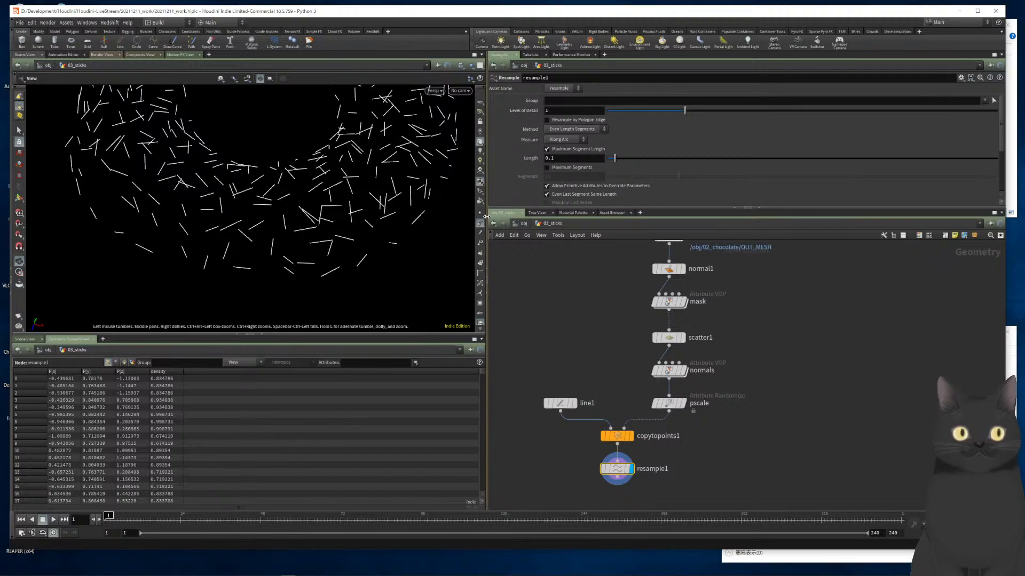
Set the Resample node's maximum segment Length to 0.05 and inspect the subdivided sticks up close
click(557, 158)
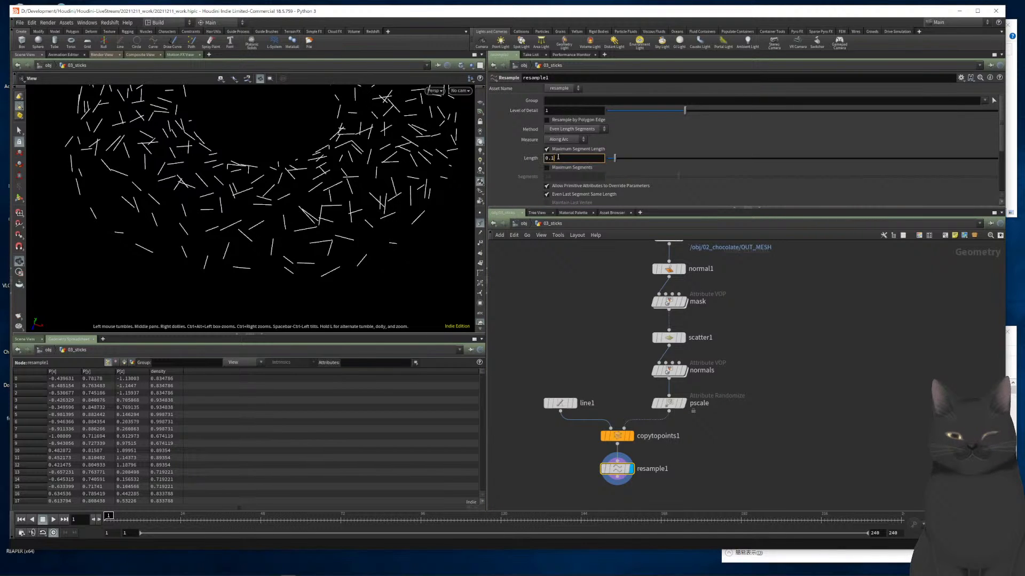
key(BackSpace)
text(05)
key(Return)
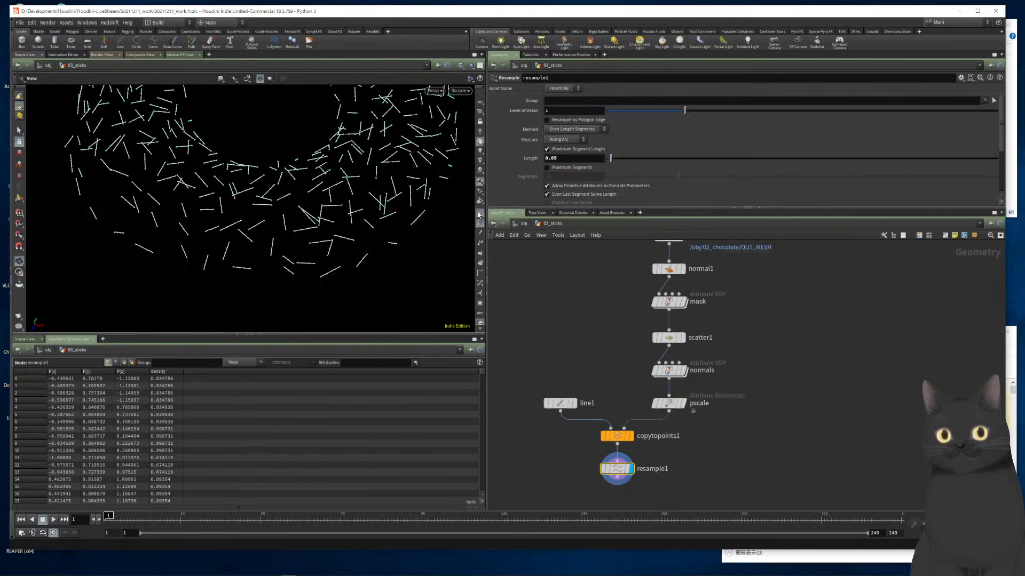
scroll(353, 223, up, 5)
scroll(353, 223, up, 3)
scroll(353, 223, down, 4)
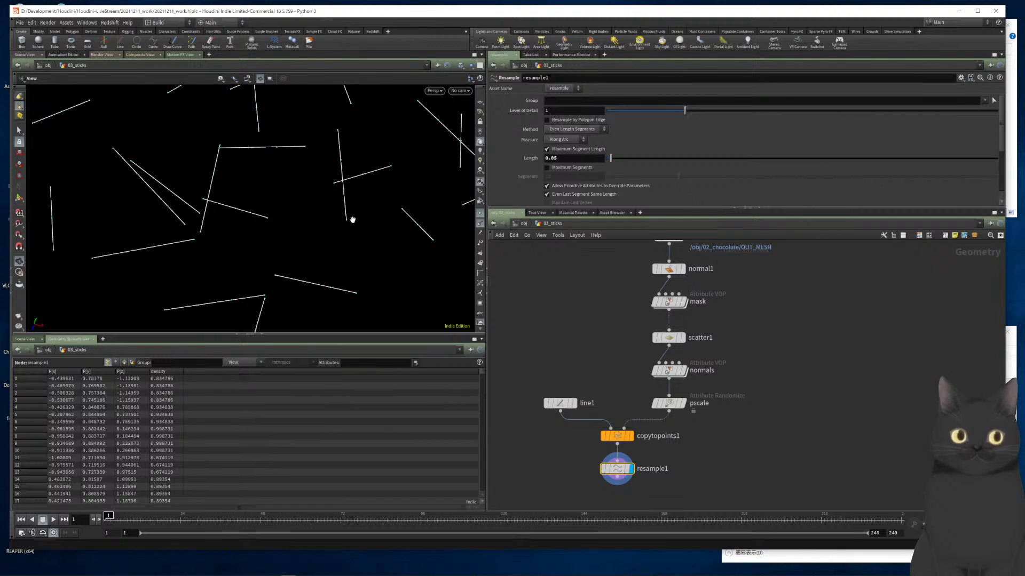
Add a Point Jitter node after resample1 and make it the displayed node
middle_drag(793, 395, 837, 308)
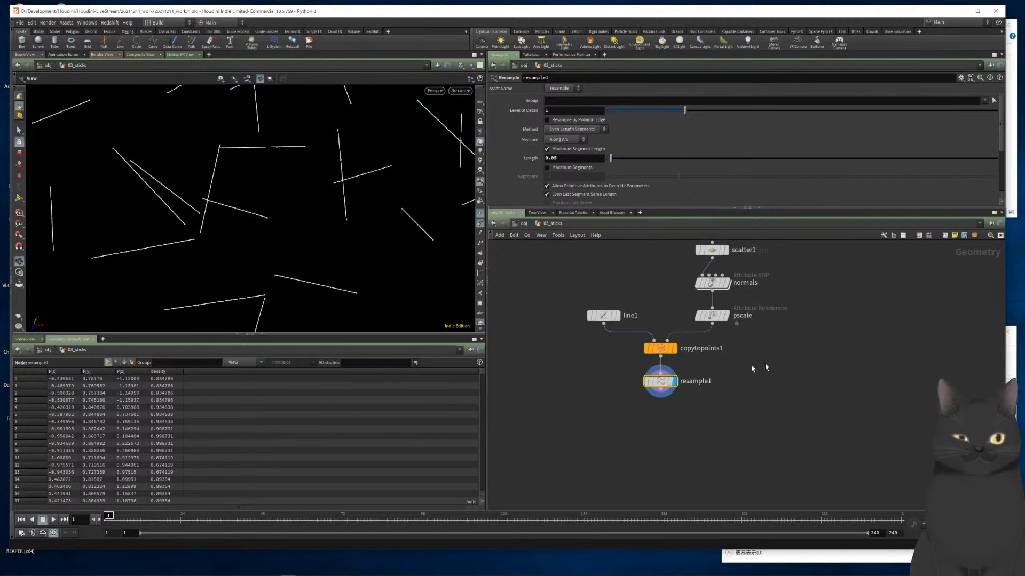
click(660, 395)
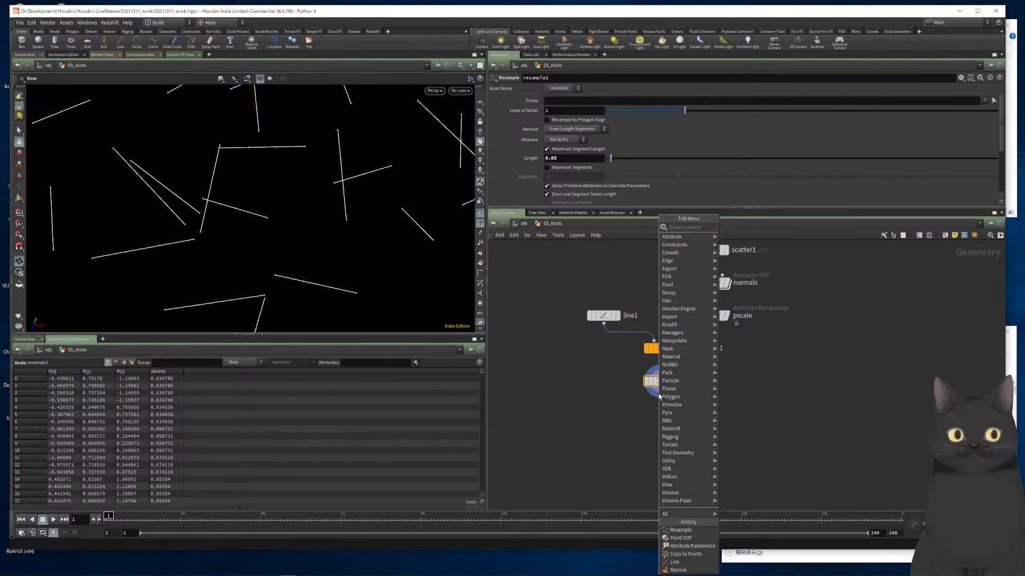
text(pointji)
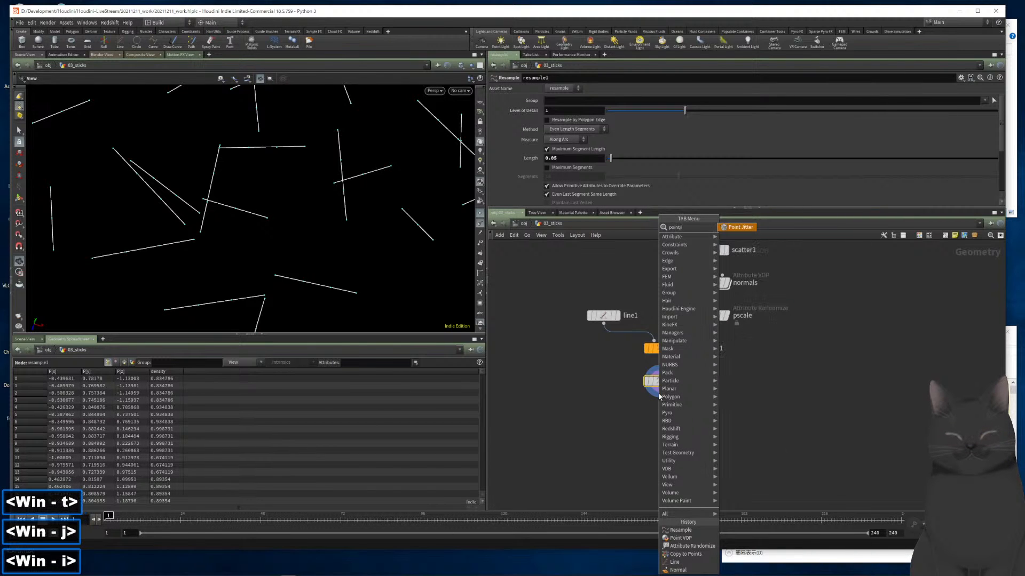
key(Return)
key(Return)
click(661, 411)
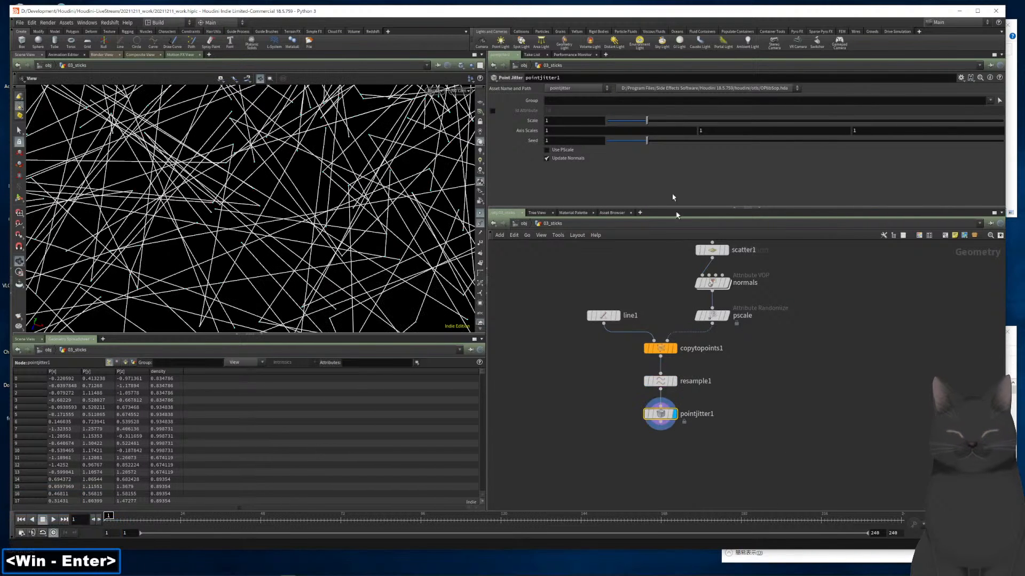
Set the Point Jitter node's Scale to 0.02 and inspect how the sticks bend
click(574, 122)
text(0.02)
key(Return)
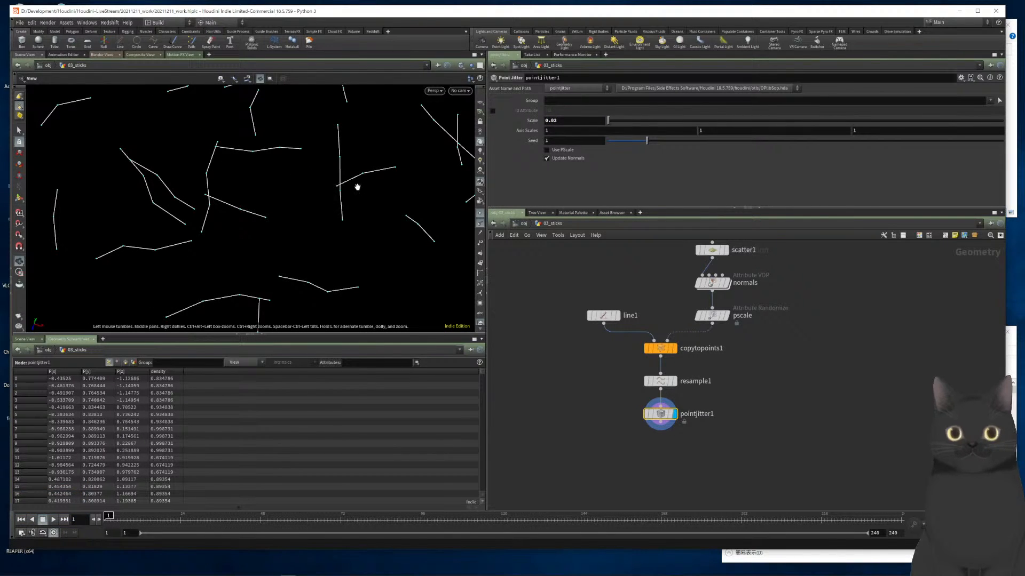
scroll(361, 185, up, 3)
scroll(363, 184, down, 6)
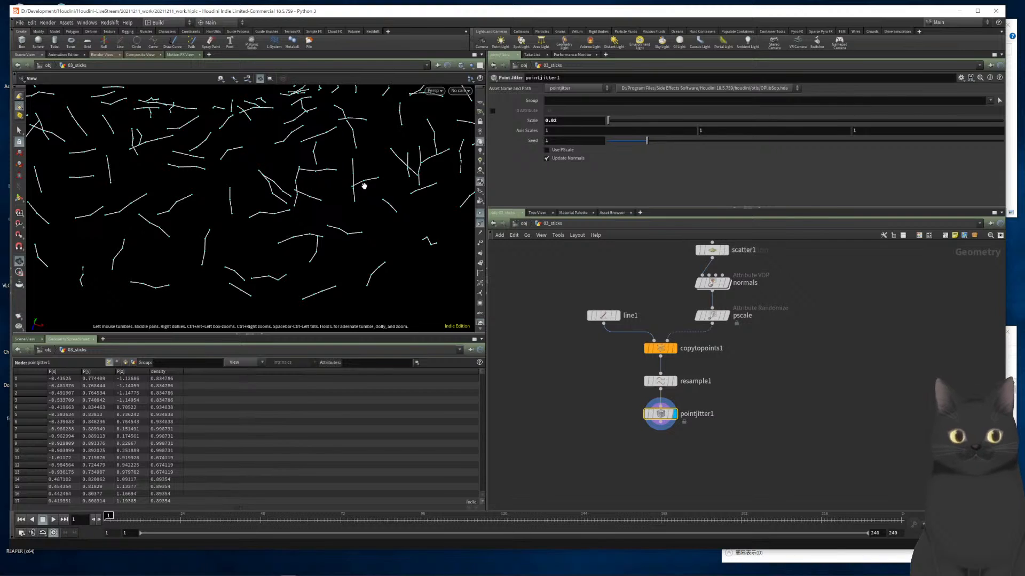
Set the Point Jitter node's Scale to 0.03
click(571, 120)
key(BackSpace)
text(3)
key(Return)
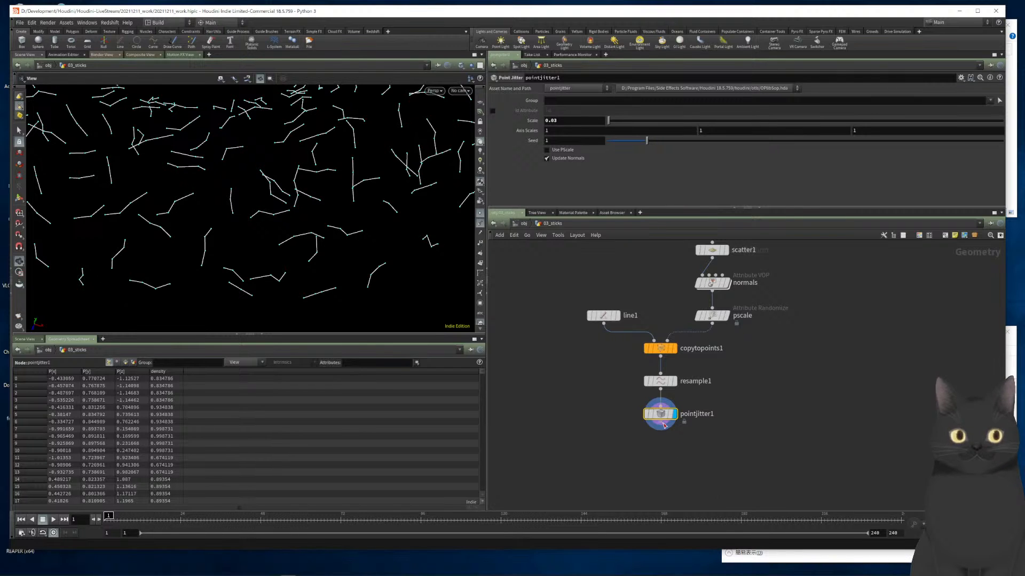
Add a second Resample node after pointjitter1
key(Tab)
text(resa)
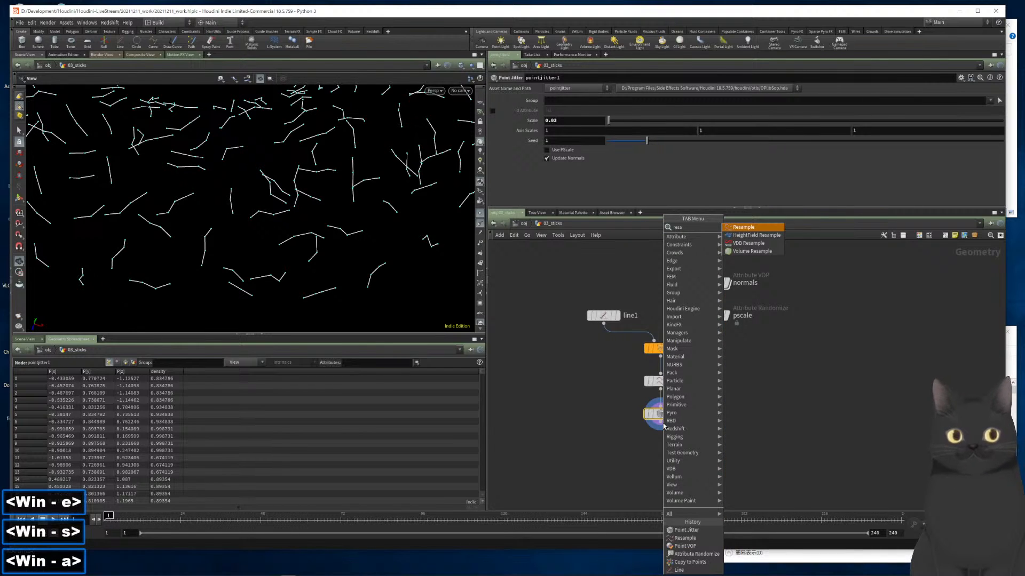
Add and display a Resample node after pointjitter1 with a segment length of 0.02, and hide the point markers in the viewport
key(Return)
key(Return)
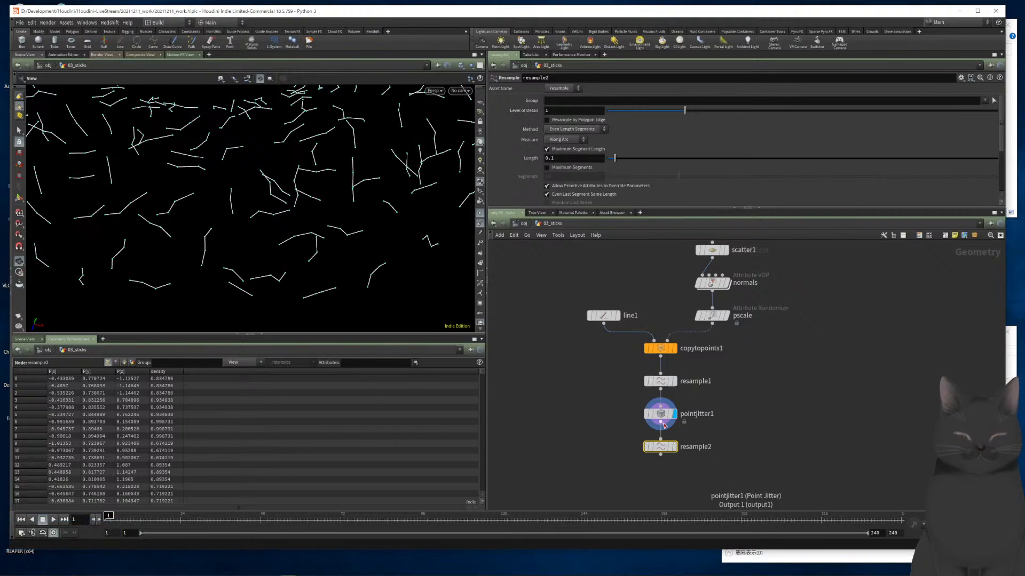
click(674, 446)
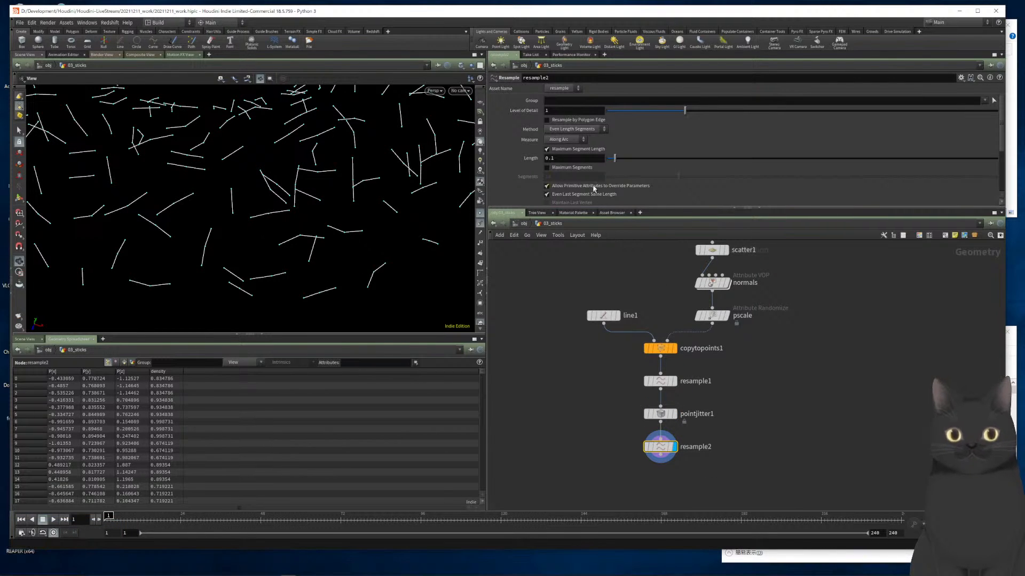
click(583, 160)
key(BackSpace)
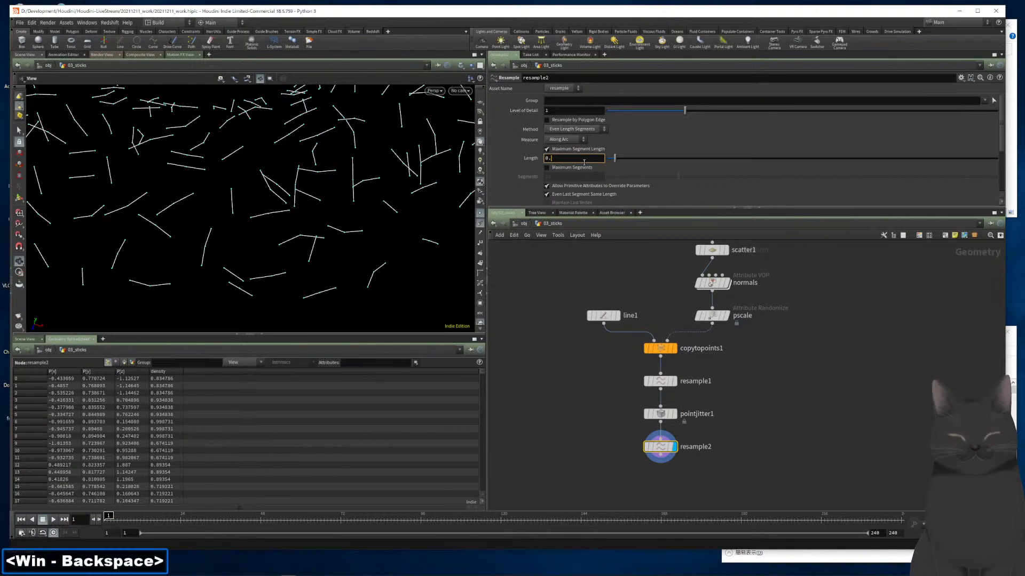
text(02)
key(Return)
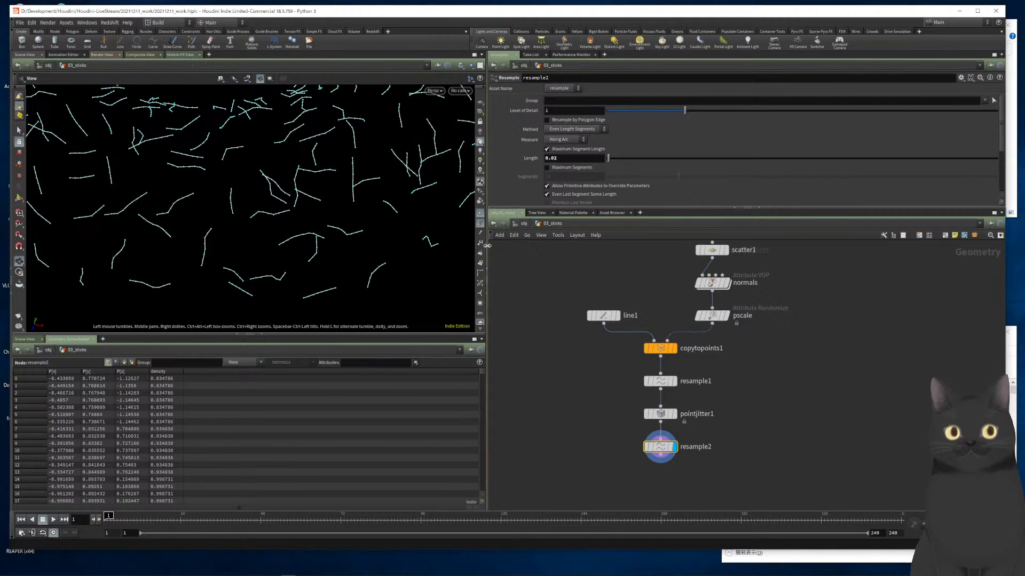
click(481, 216)
Move the node chain ending in pscale upward, away from copytopoints1, and switch the network wiring style to rounded
middle_drag(539, 380, 564, 278)
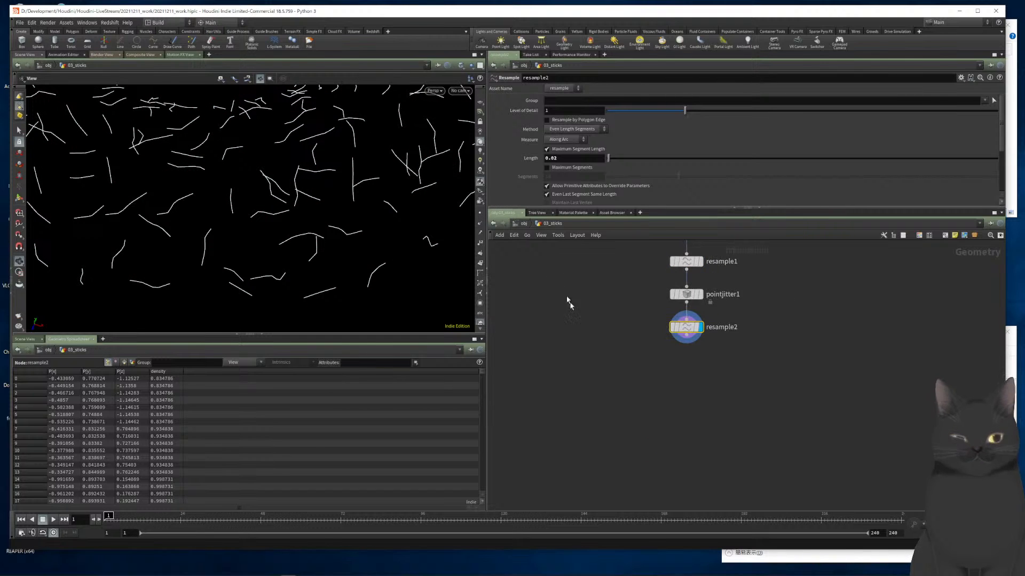
key(h)
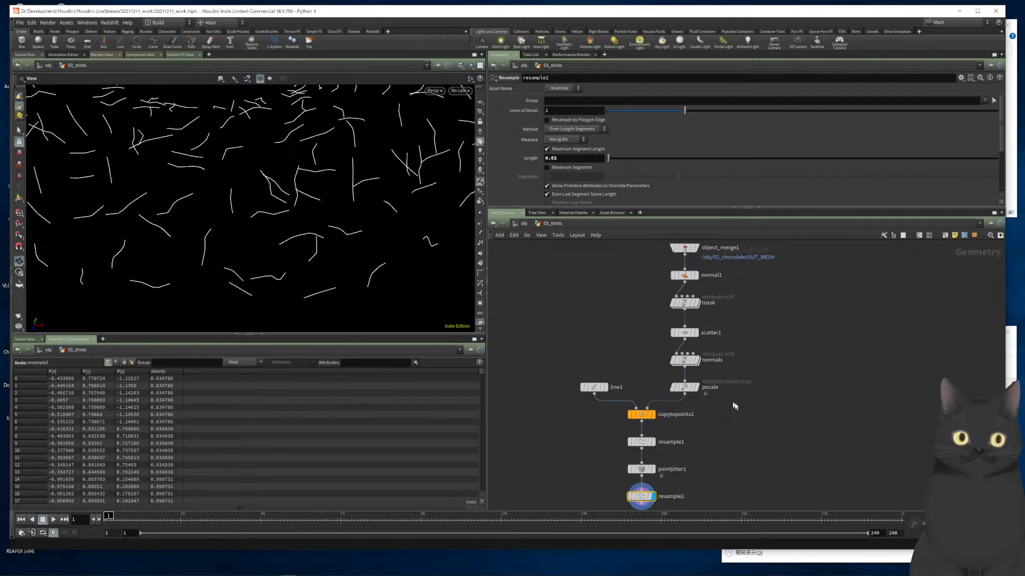
scroll(732, 404, down, 3)
drag(753, 401, 729, 311)
scroll(779, 383, up, 3)
scroll(780, 382, up, 2)
key(shift+s)
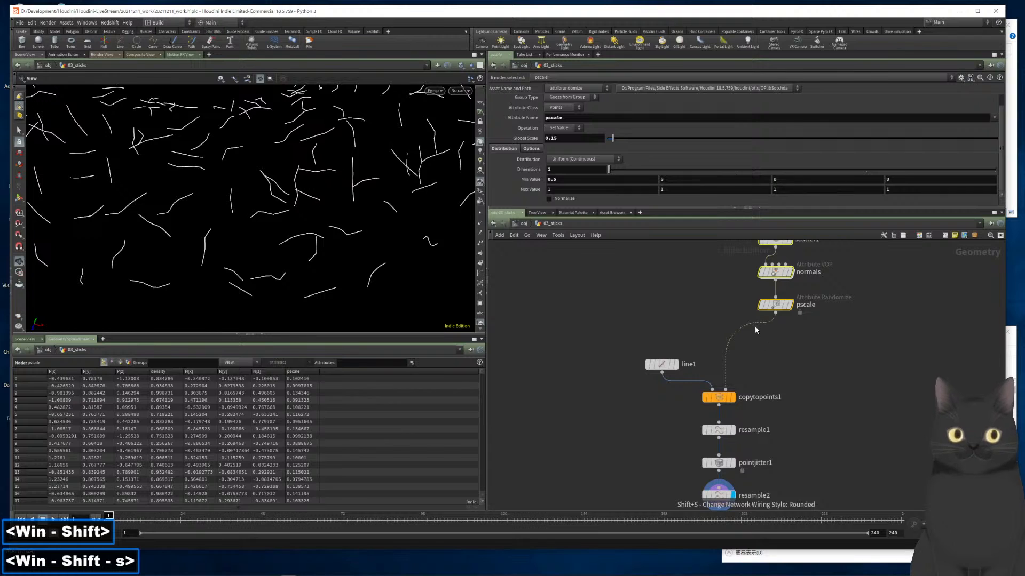
click(777, 326)
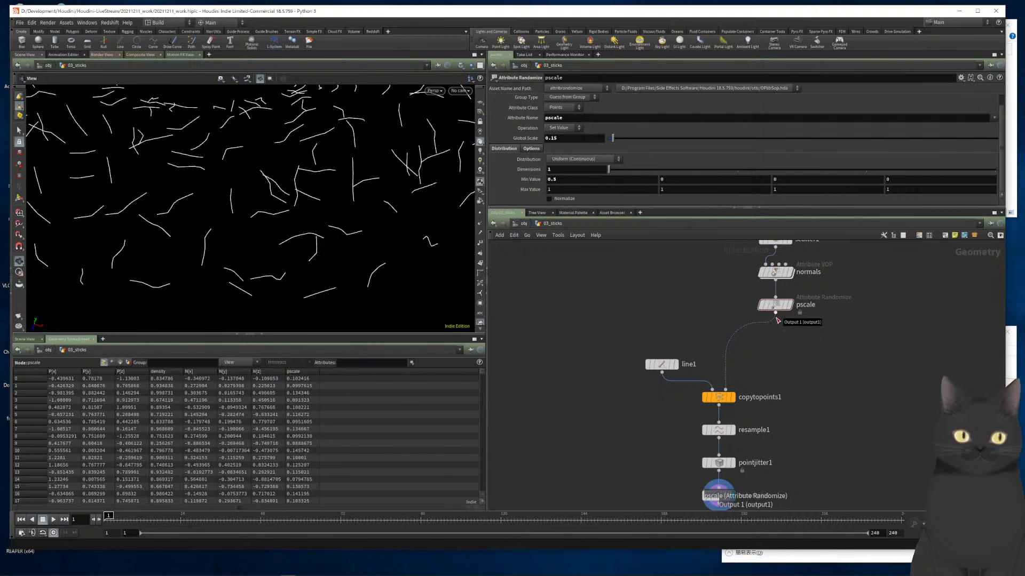
Try an Attribute Randomize node on Cd after pscale to color the sticks randomly, and delete the node
key(Tab)
text(attra)
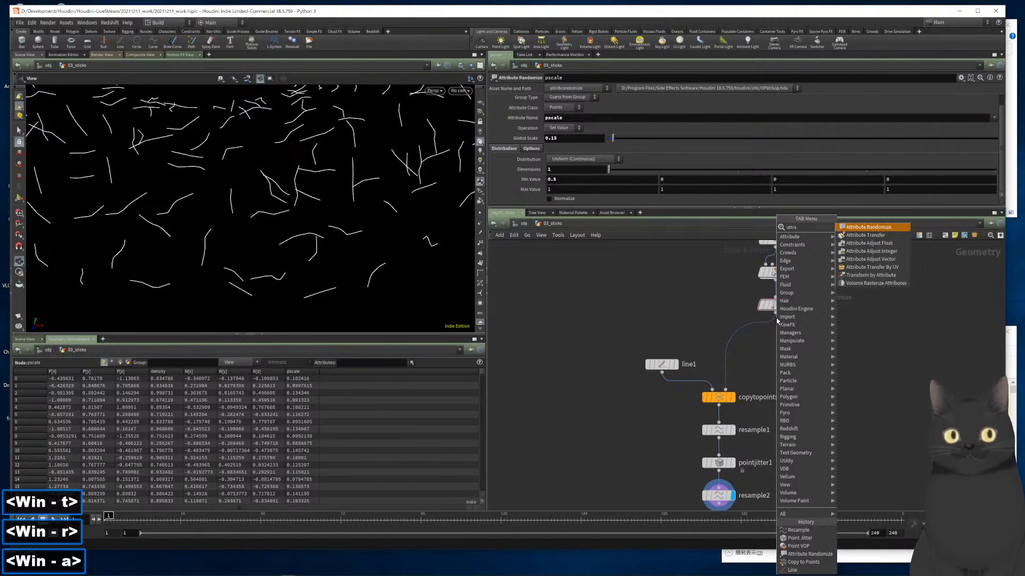
key(Return)
key(Return)
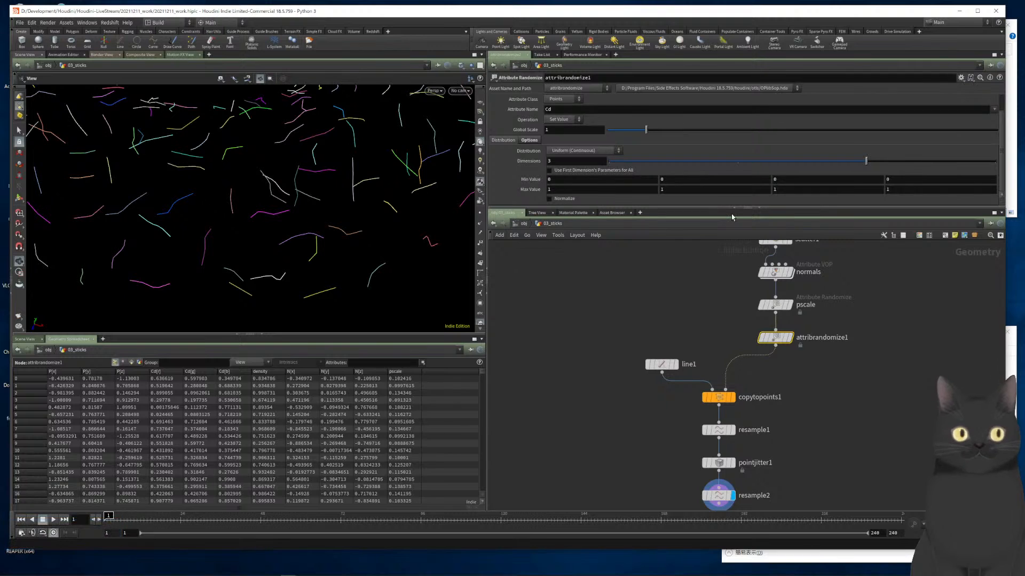
drag(324, 235, 322, 237)
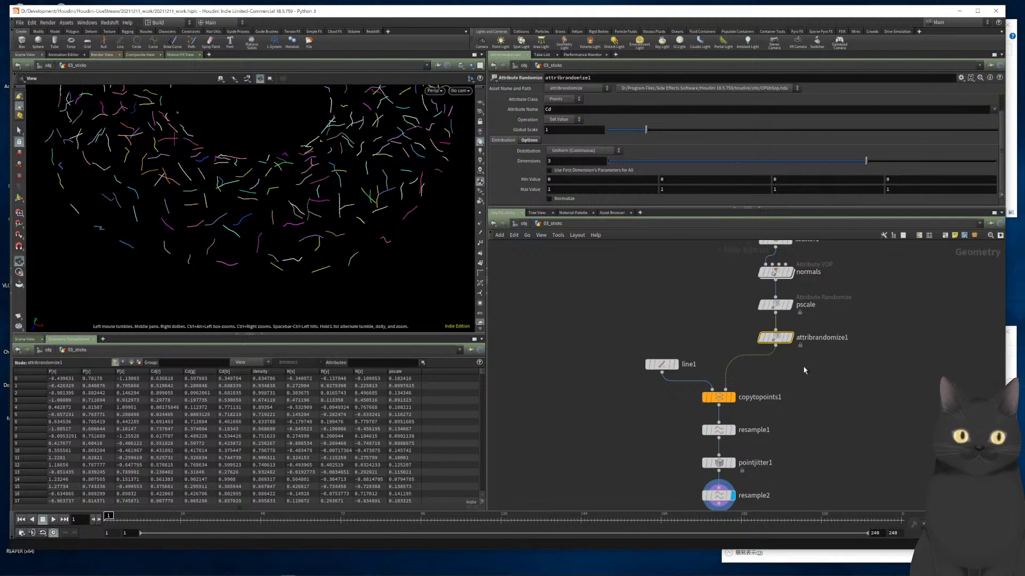
key(Delete)
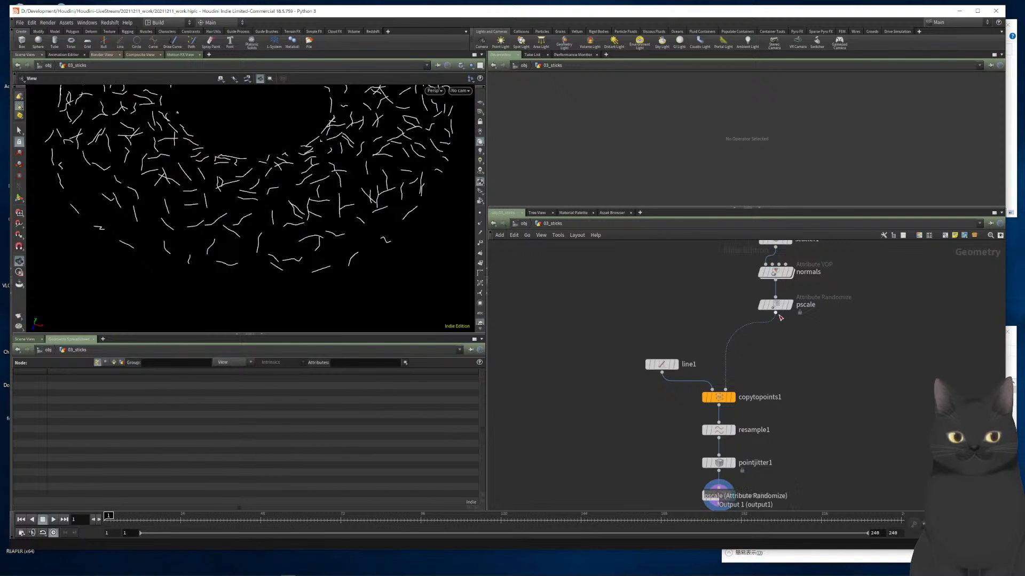
Insert a Point VOP between pscale and copytopoints1 and rename it color
key(Tab)
text(povop)
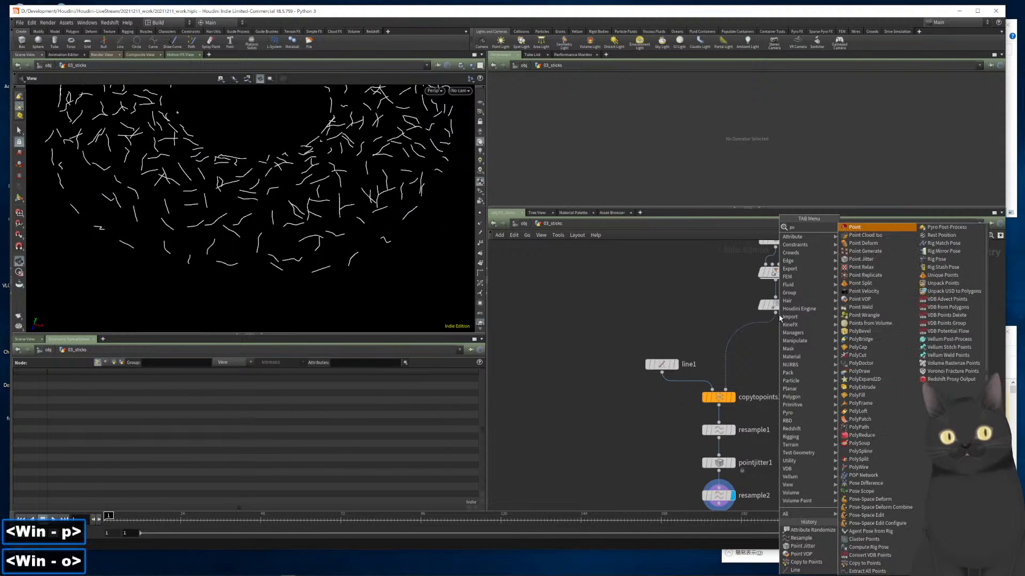
key(Return)
key(Return)
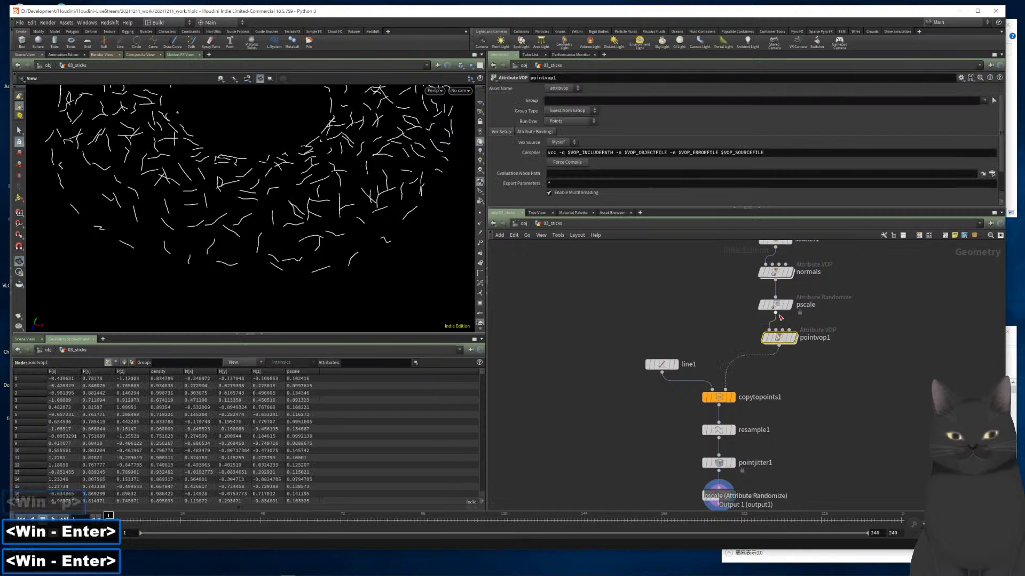
double_click(809, 339)
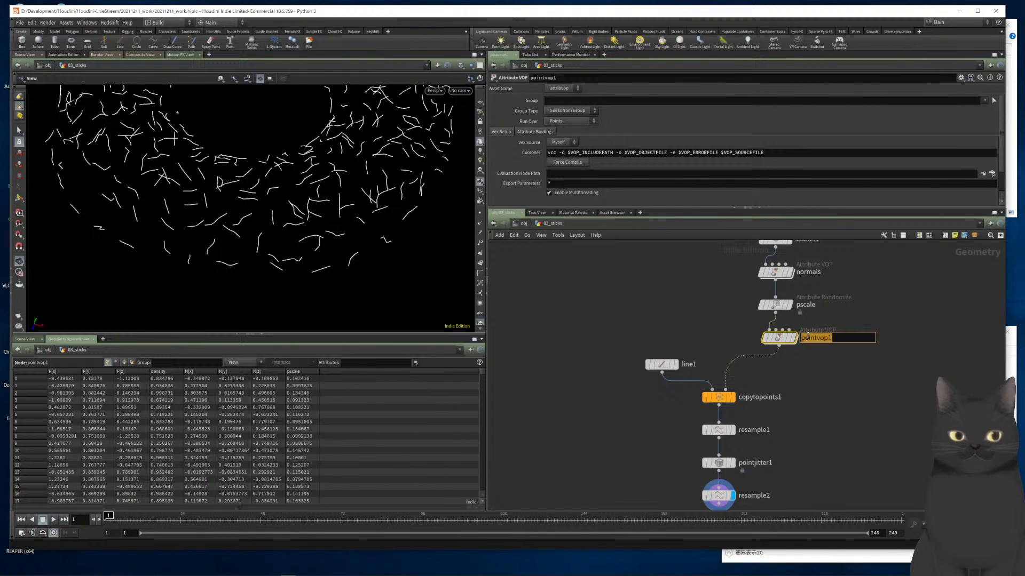
text(color)
key(Return)
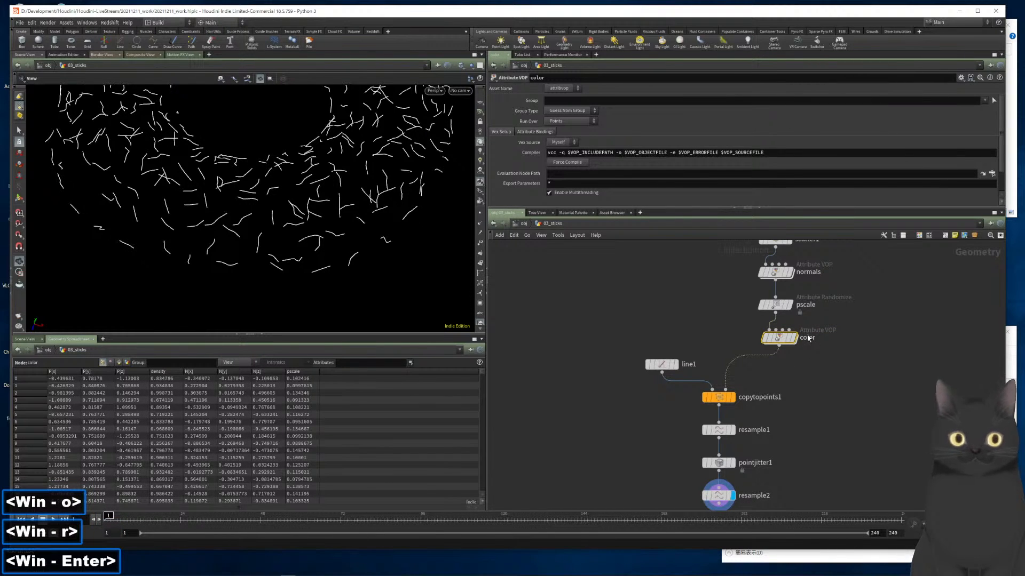
Inside the color VOP network, add a Random node driven by the ptnum output of the global parameters
double_click(780, 338)
drag(829, 301, 882, 340)
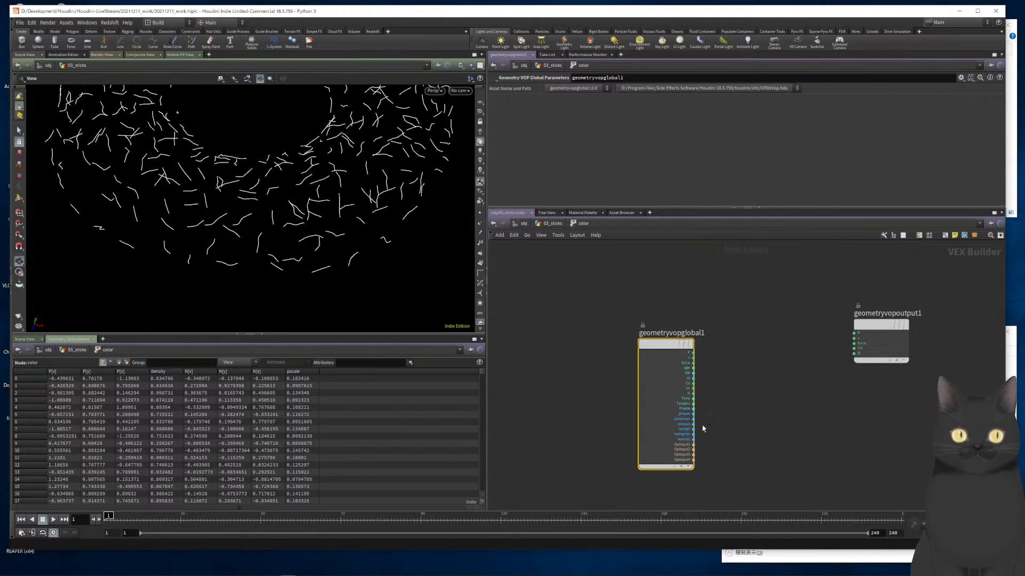
scroll(705, 427, up, 4)
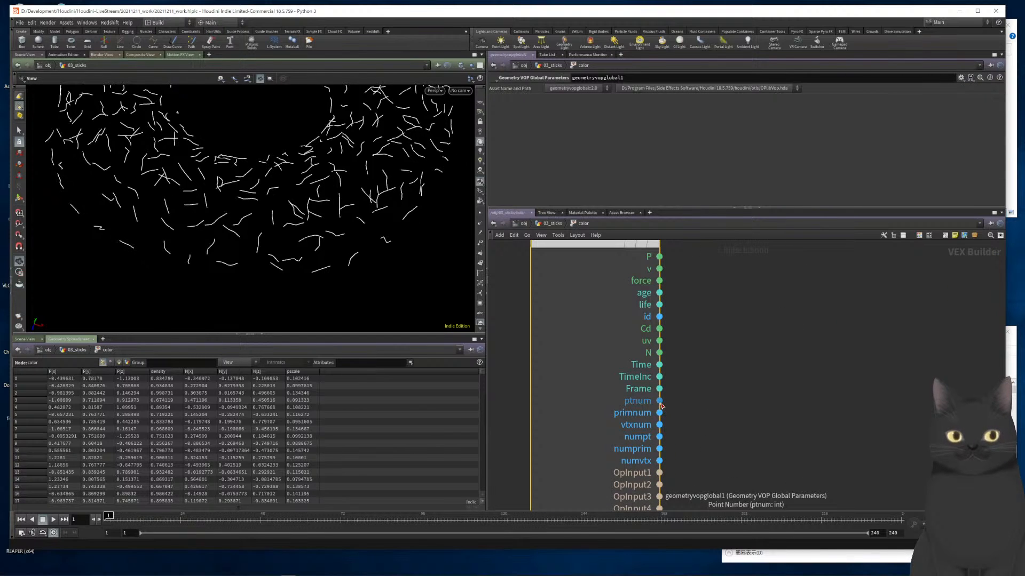
key(Tab)
text(rand)
key(Return)
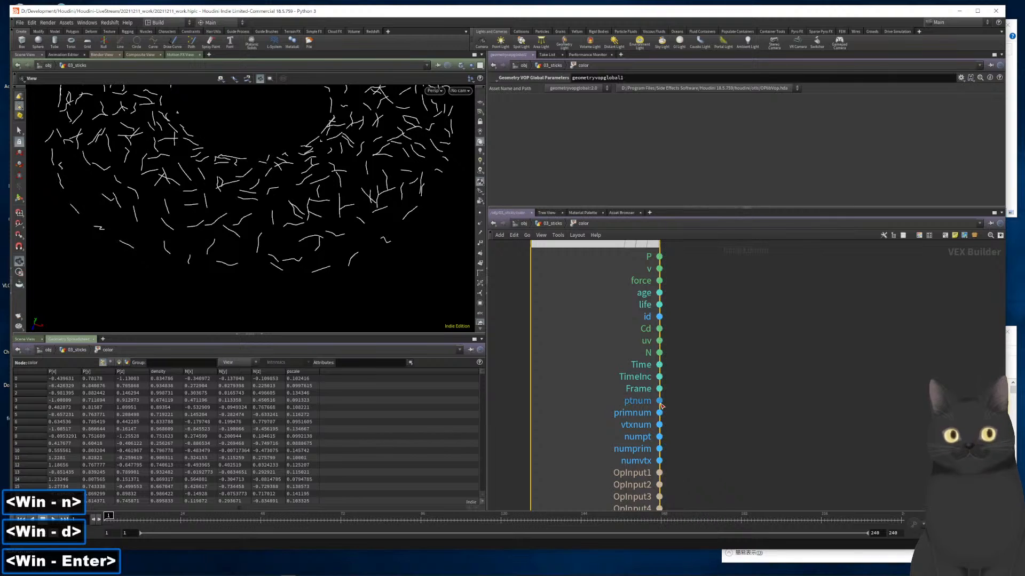
key(Return)
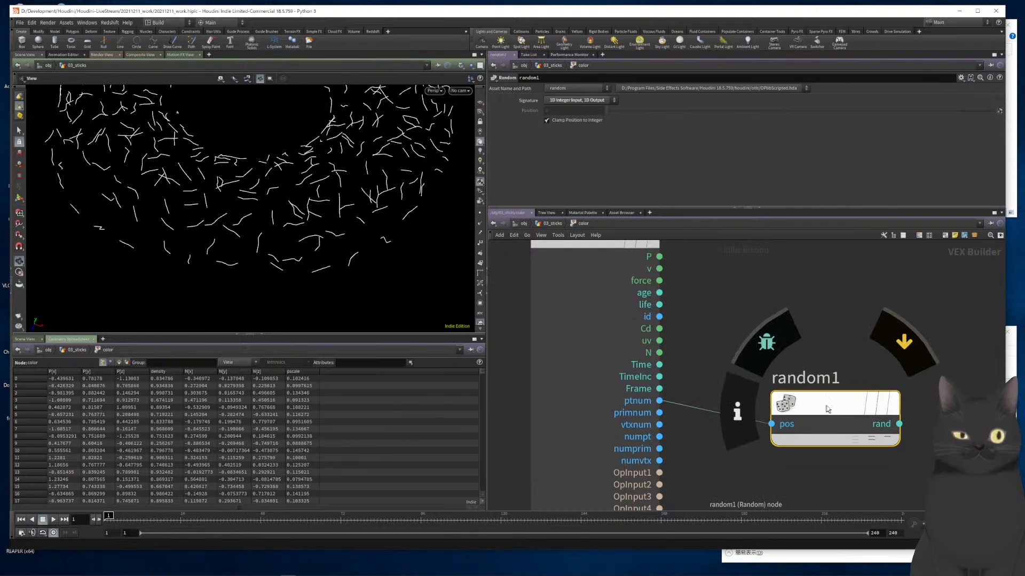
Add an RGB color Ramp Parameter fed by the random value and wire its ramp output to Cd
scroll(864, 262, down, 3)
middle_drag(863, 262, 754, 292)
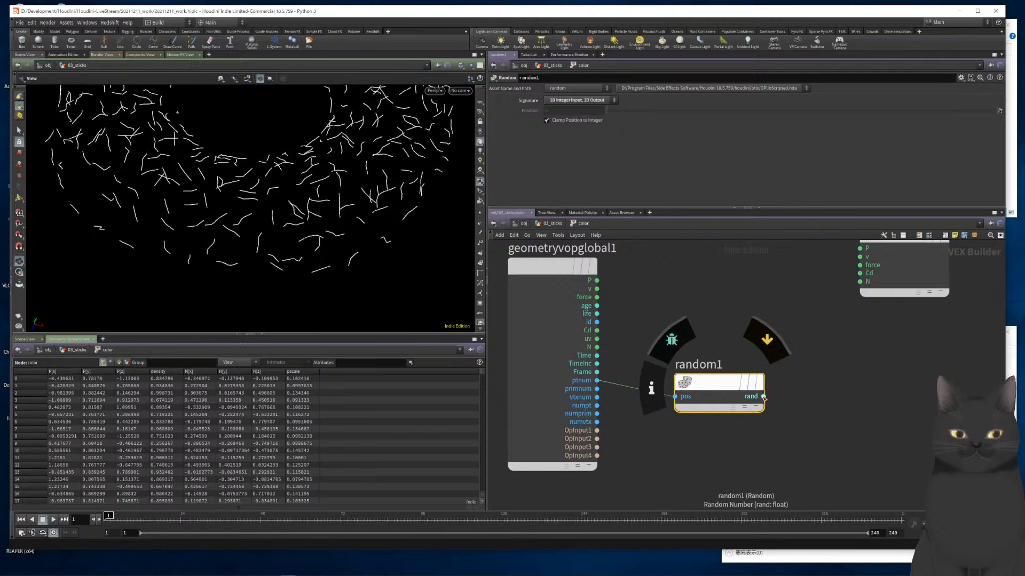
key(Tab)
text(rampo)
key(Down)
key(Down)
key(Return)
key(Return)
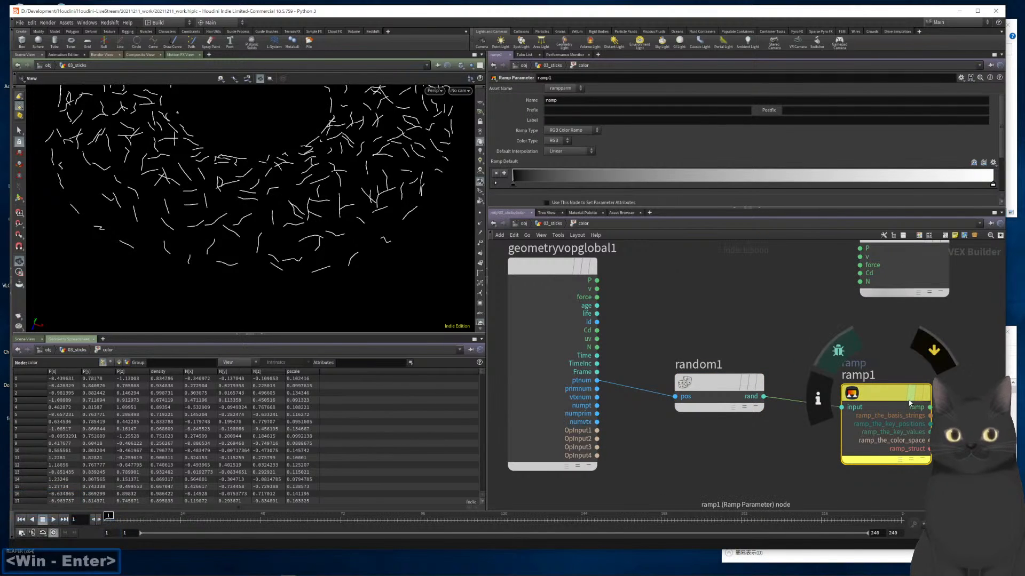
drag(930, 408, 853, 278)
click(860, 273)
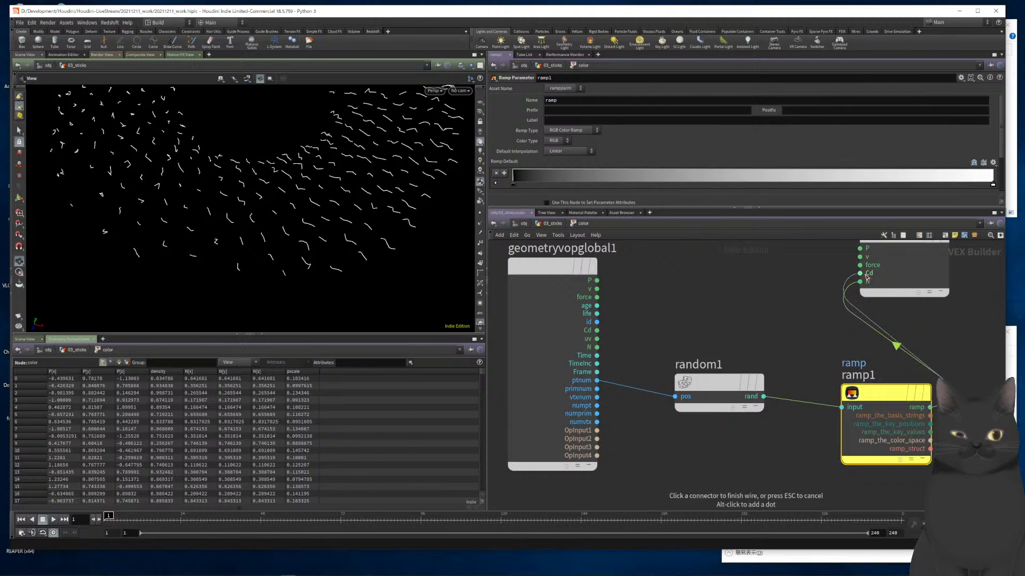
Line up the geometry output and ramp nodes beside the random node and return to the 03_sticks network
scroll(830, 332, down, 3)
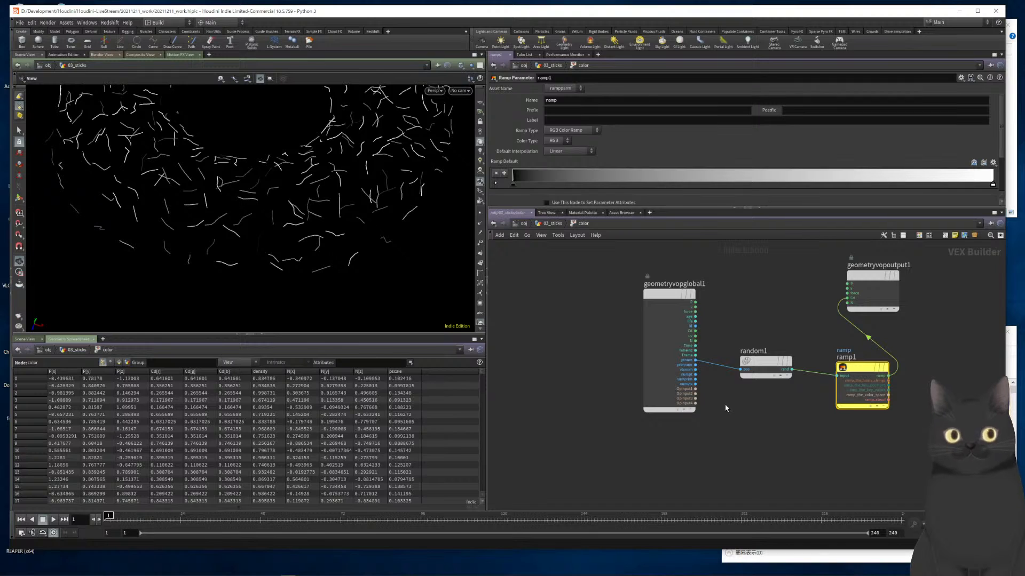
drag(874, 281, 936, 332)
drag(826, 359, 805, 353)
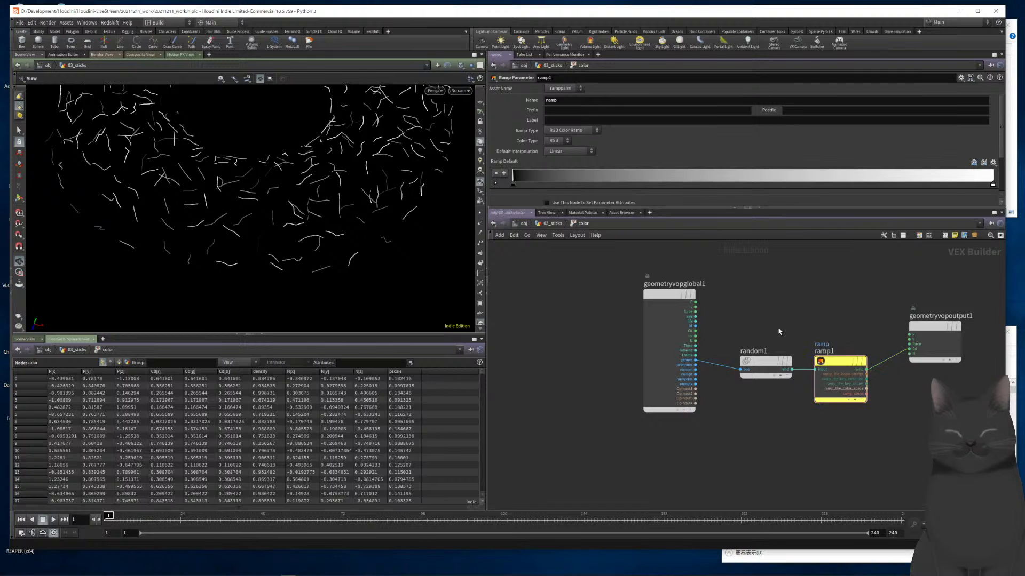
key(u)
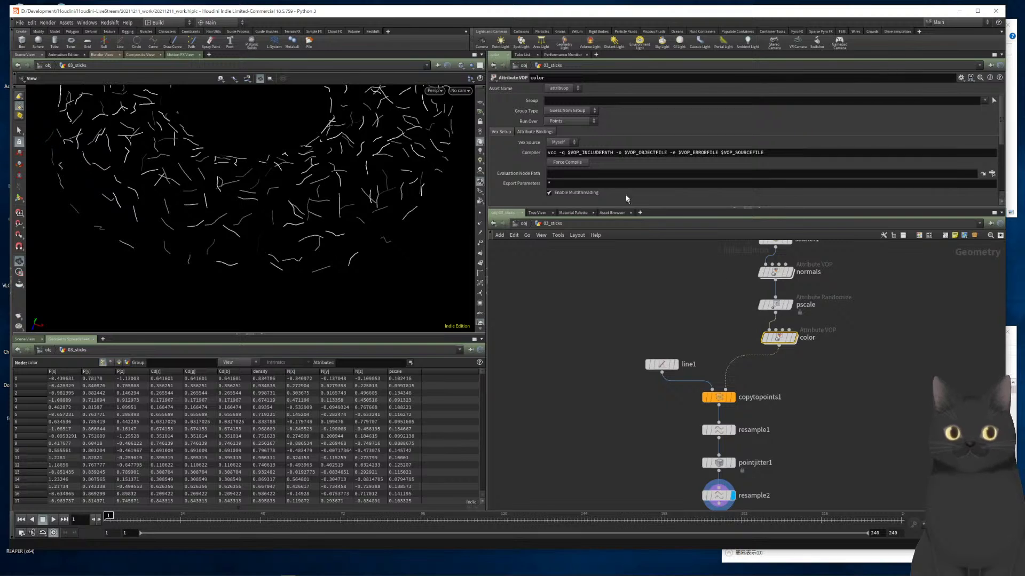
Set the interpolation of both the white and the black point on the color node's ramp to Constant
scroll(621, 191, down, 5)
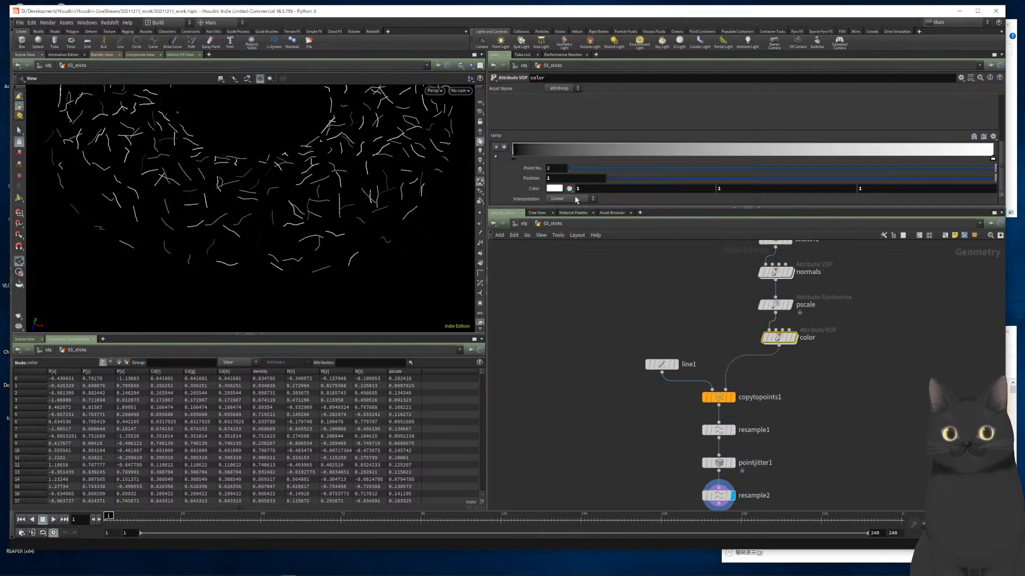
click(576, 199)
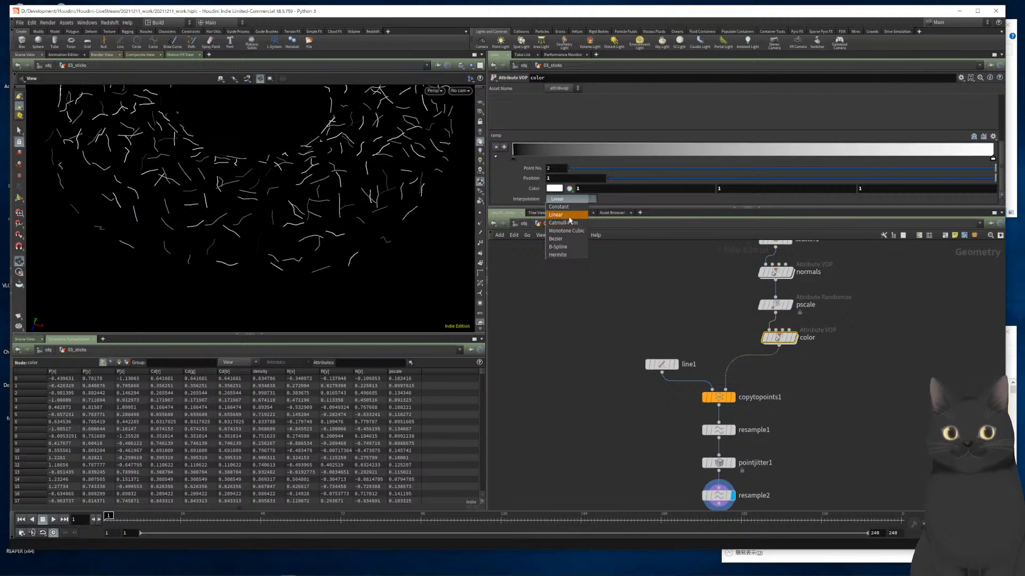
click(564, 207)
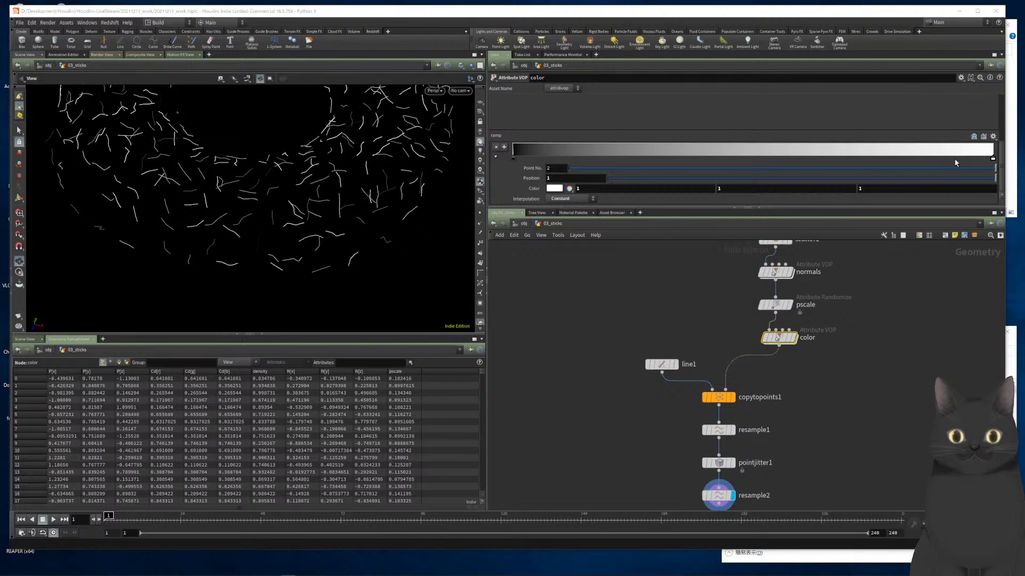
click(515, 159)
click(559, 198)
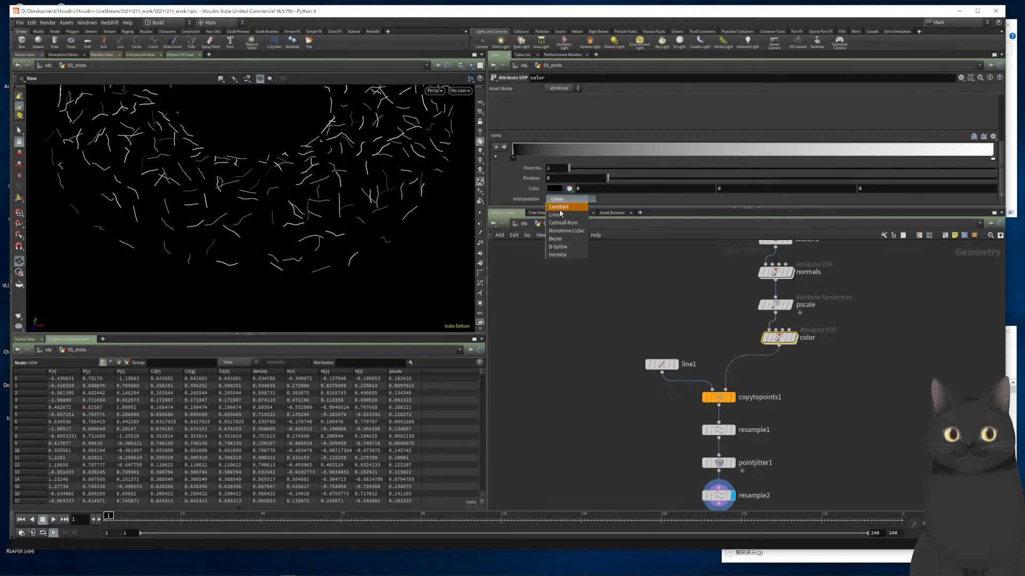
click(560, 201)
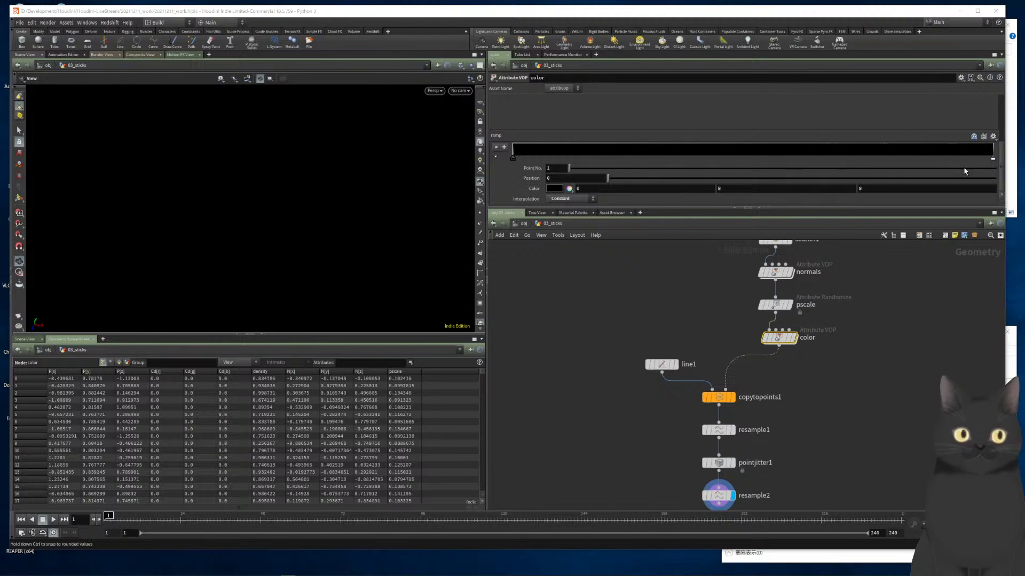
Move the white ramp point to about position 0.1 and add five more points across the ramp up to about 0.87
drag(992, 159, 558, 154)
drag(558, 154, 561, 155)
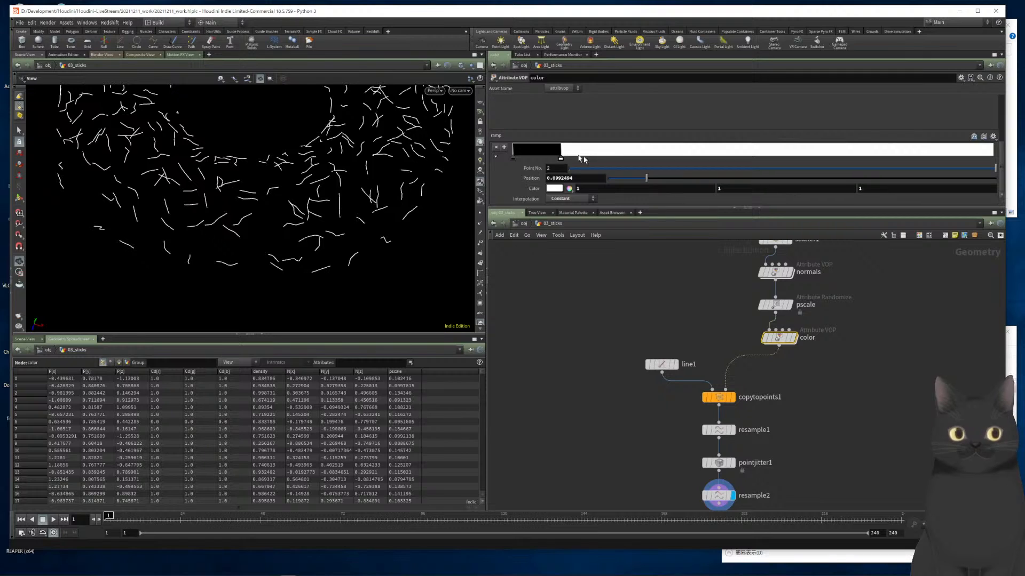
click(638, 151)
click(702, 151)
click(783, 151)
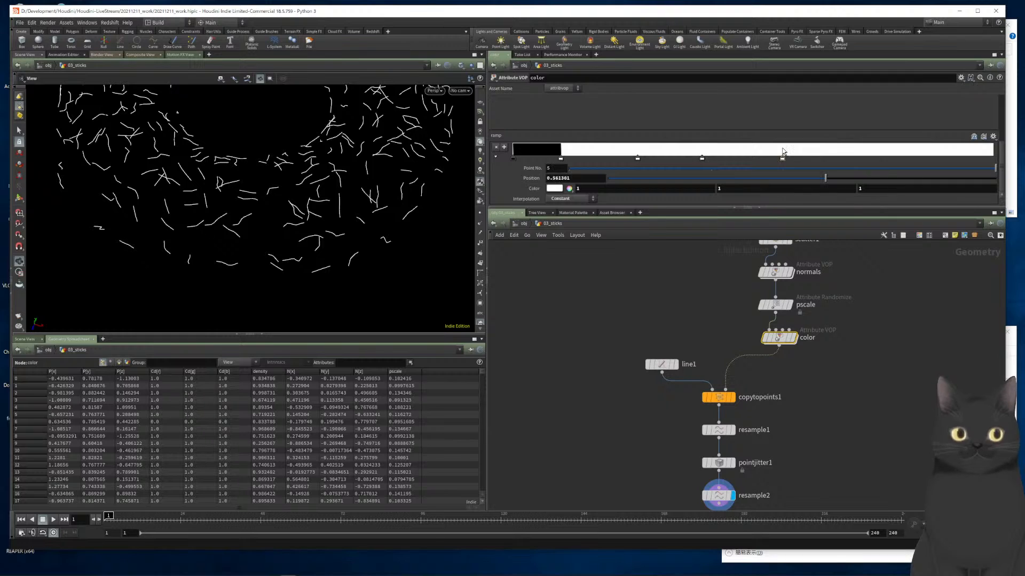
click(875, 150)
click(929, 152)
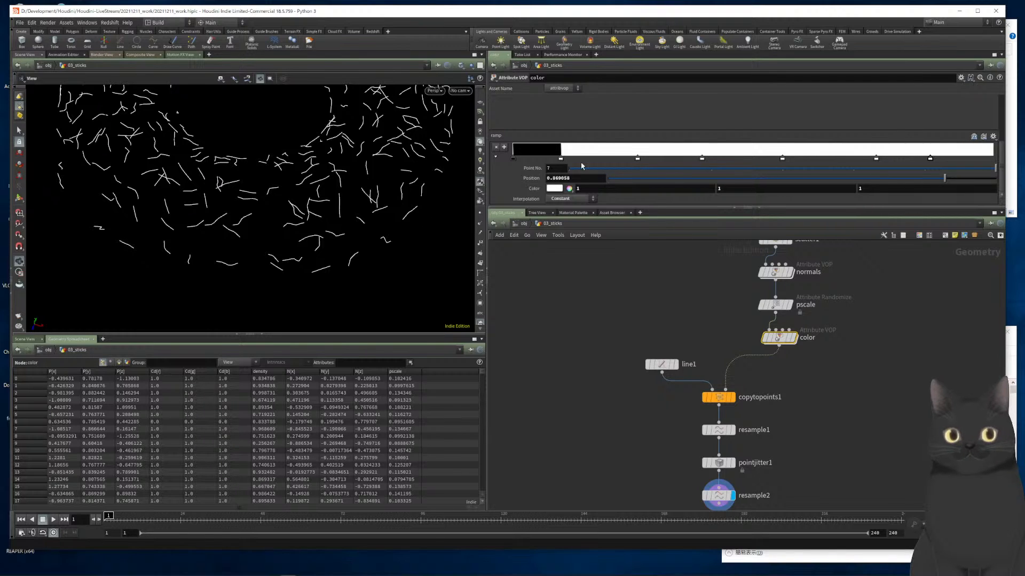
Color the first ramp point yellow-green (0.5, 1, 0) and the second ramp point cyan (0, 1, 1)
click(512, 159)
double_click(512, 160)
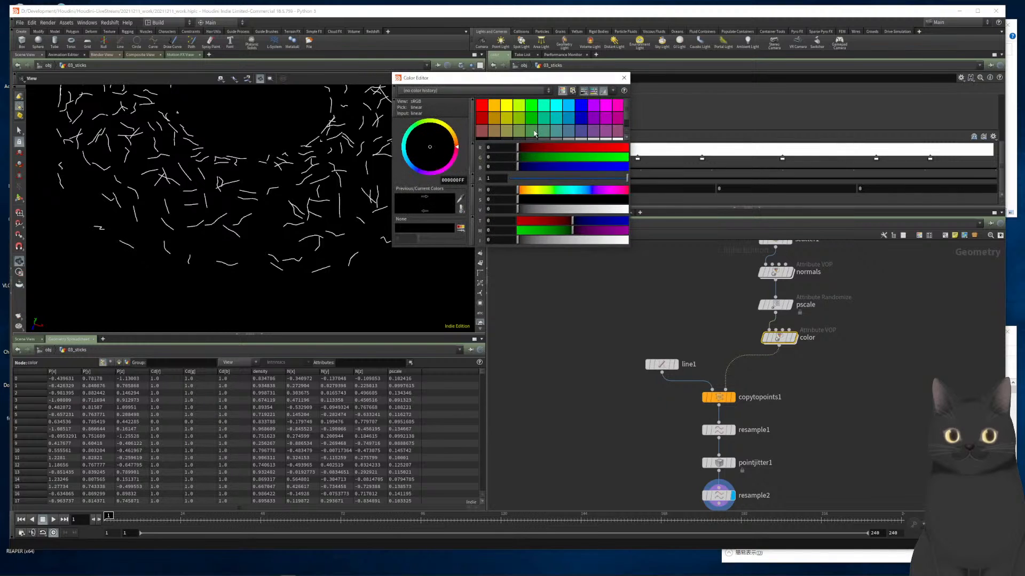
click(519, 107)
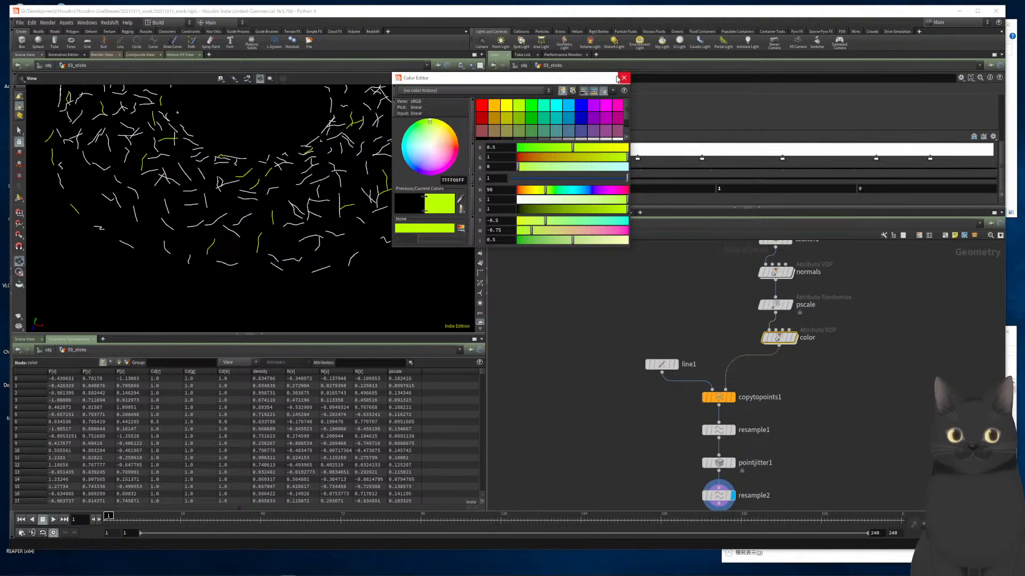
click(623, 78)
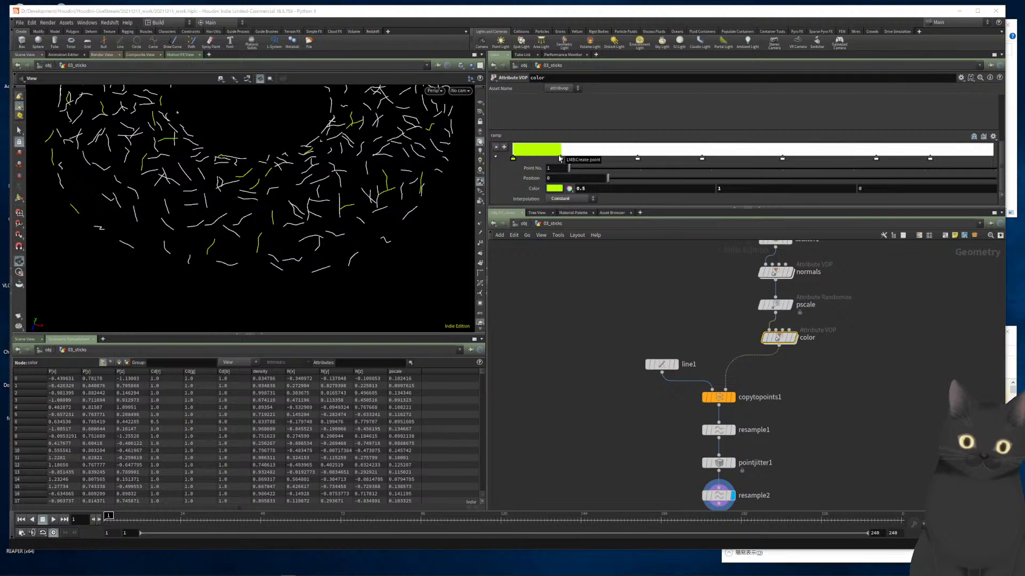
click(559, 158)
click(554, 188)
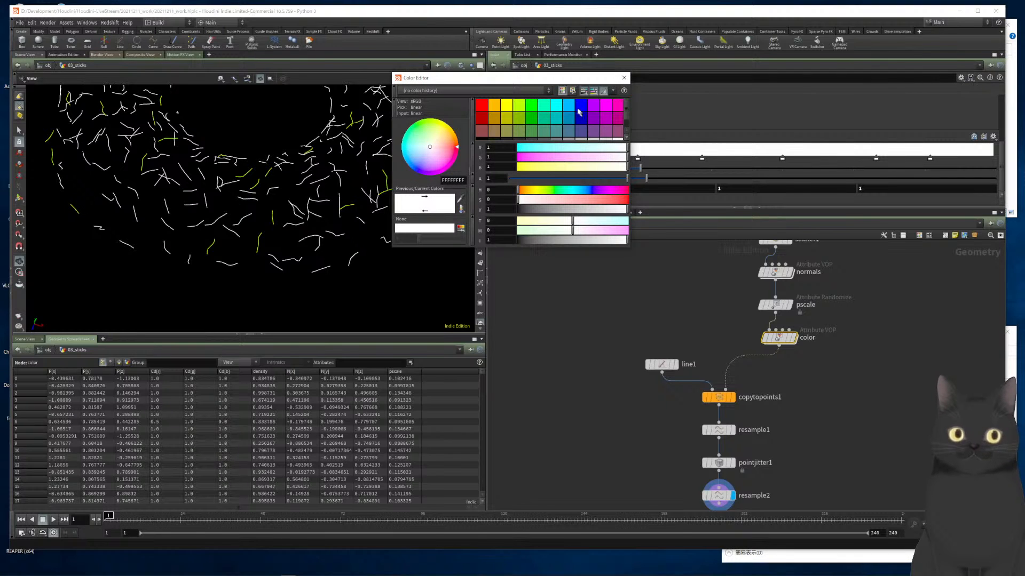
click(564, 109)
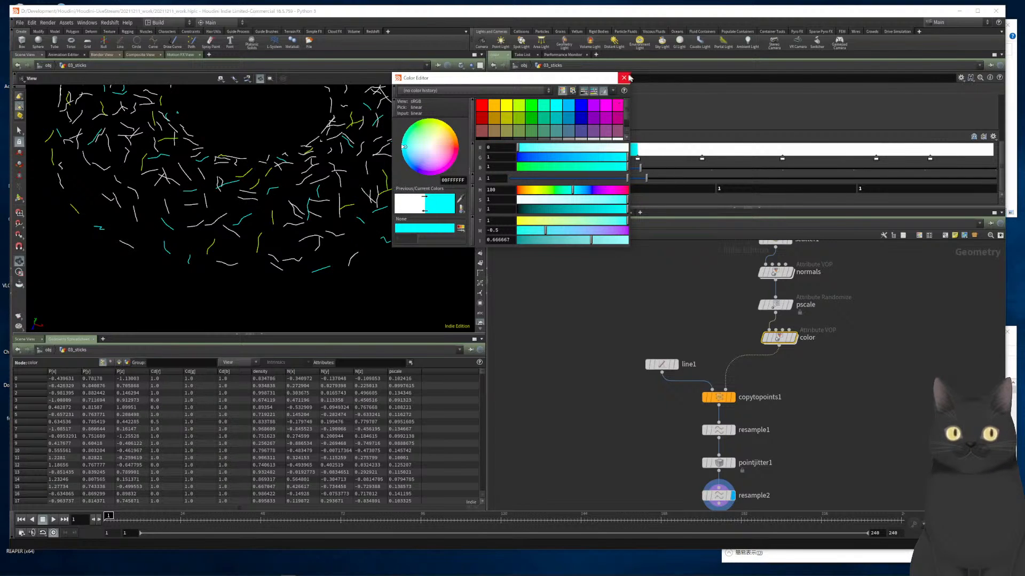
click(623, 78)
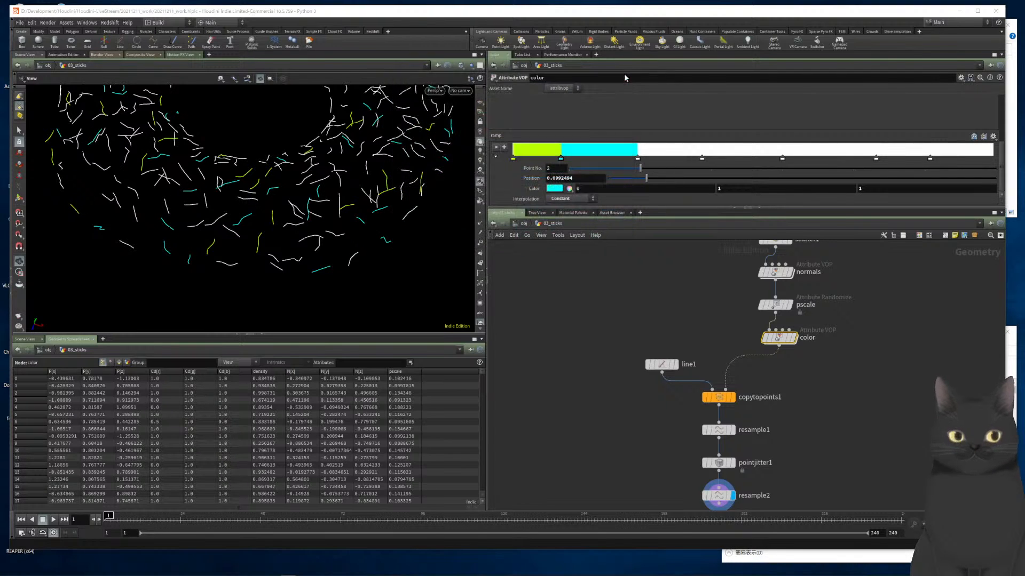
double_click(701, 160)
click(608, 109)
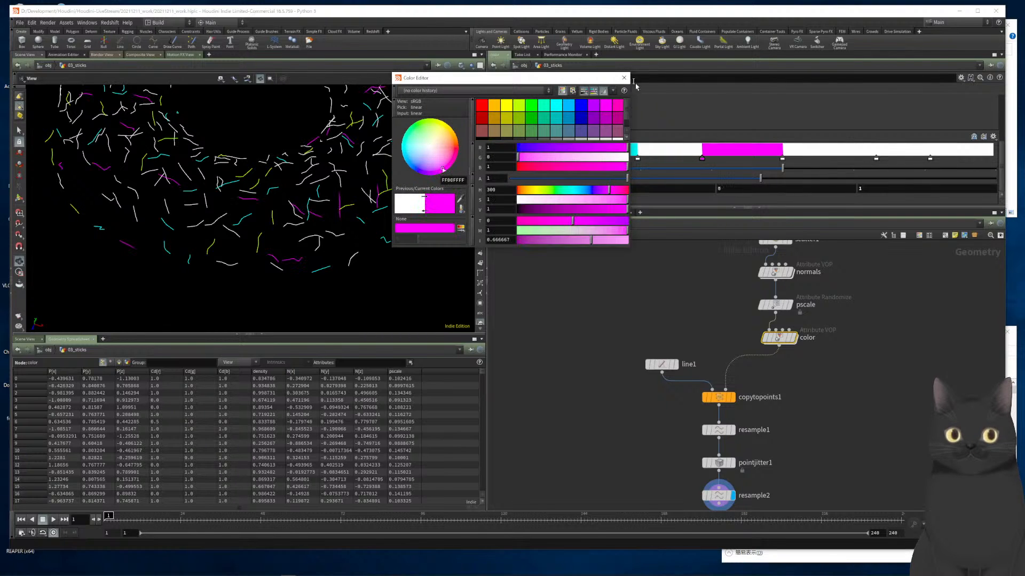
click(623, 77)
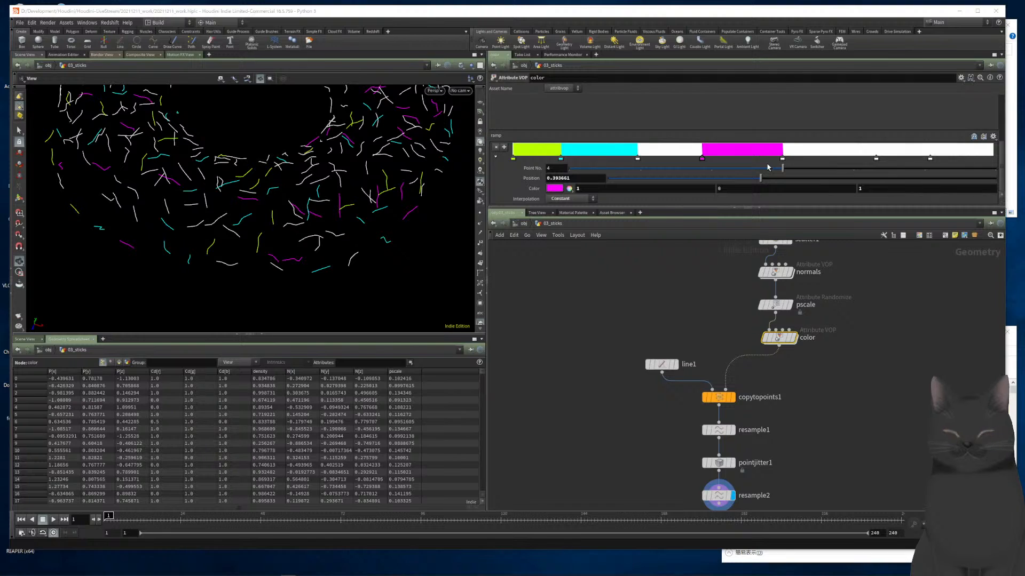
key(ctrl+z)
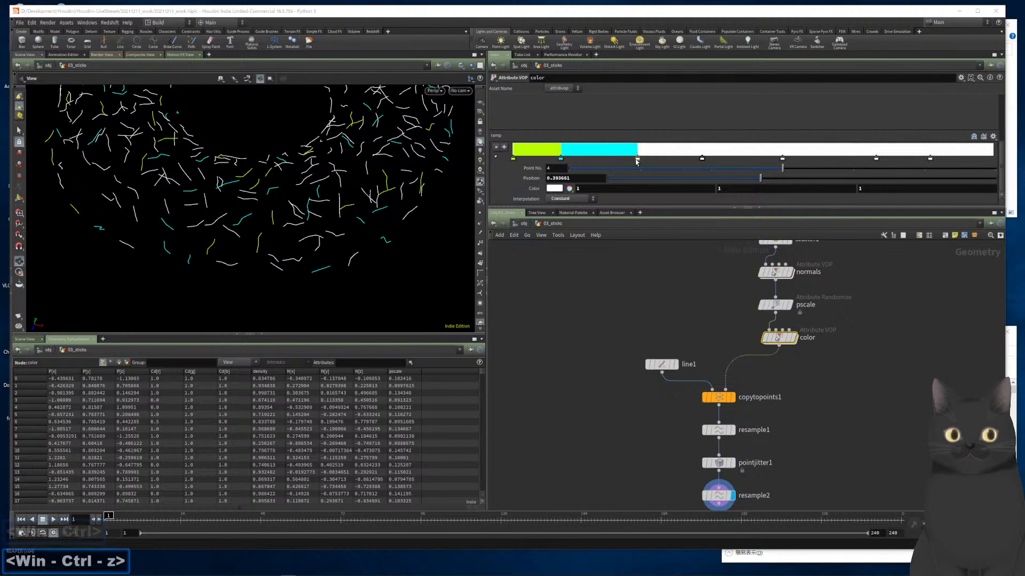
Color the third ramp point magenta (1, 0, 1) and the fourth ramp point yellow (1, 1, 0)
double_click(637, 160)
click(607, 107)
click(623, 78)
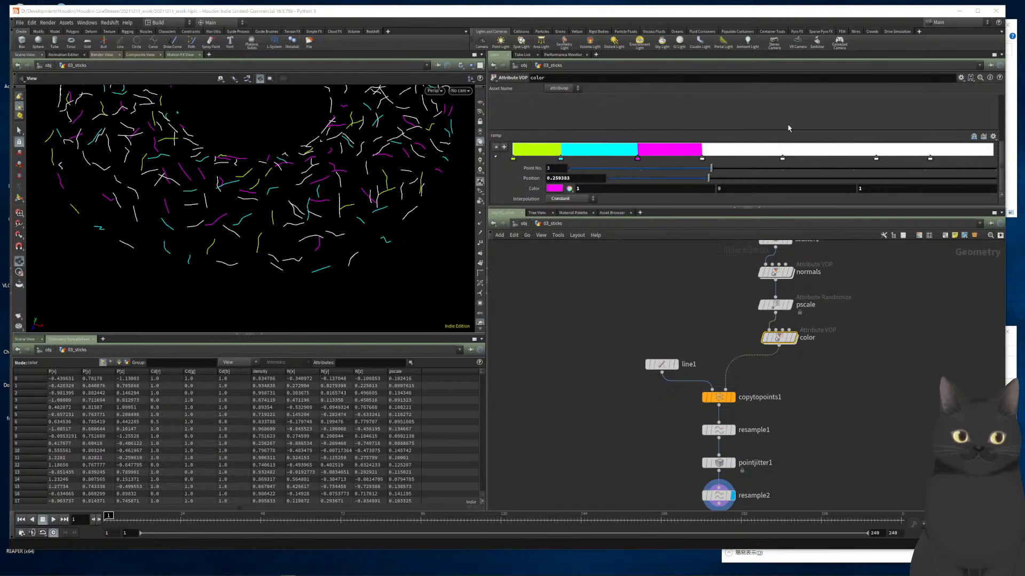
double_click(702, 160)
click(507, 106)
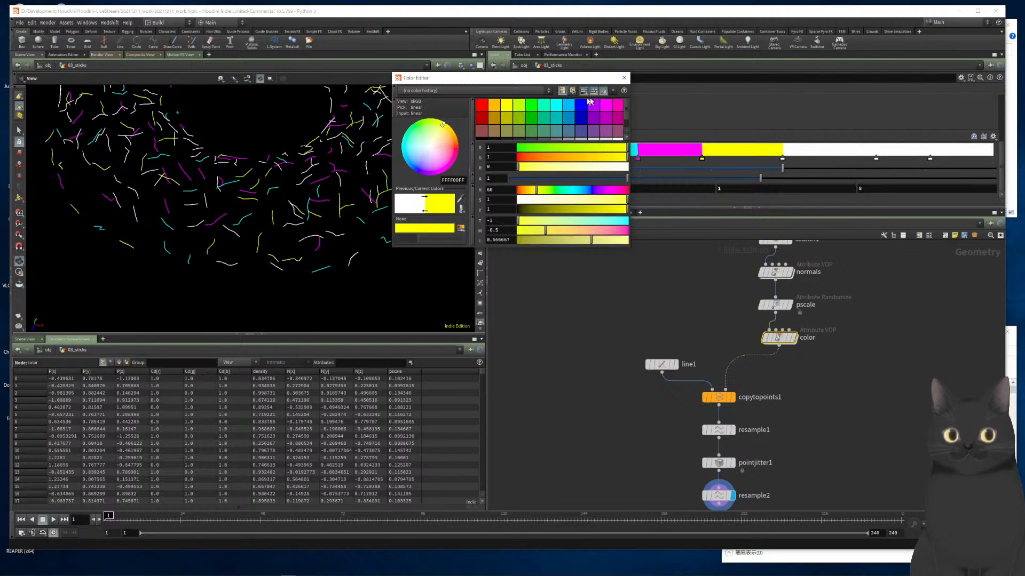
click(623, 78)
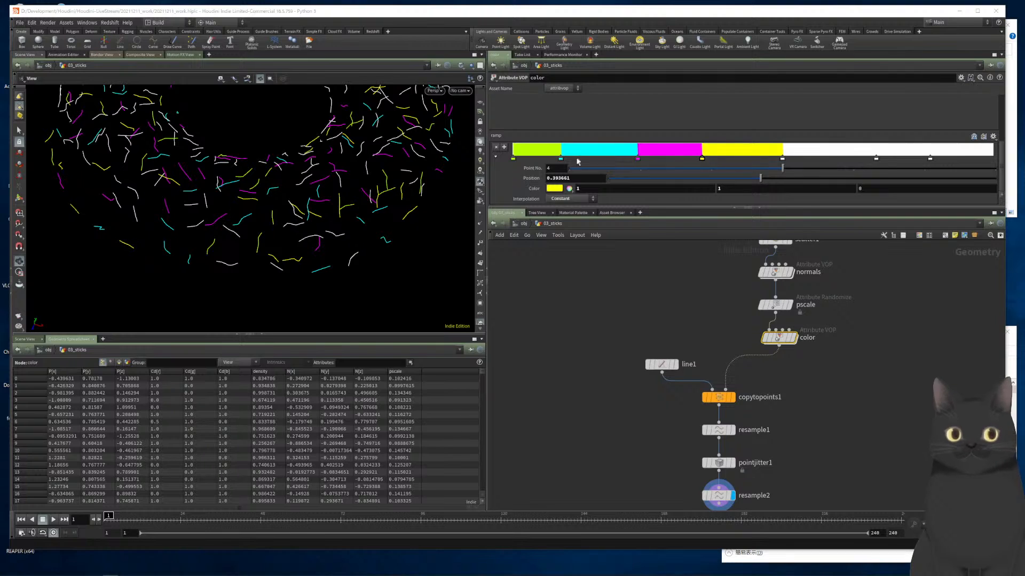
Set the cyan ramp point's position to 0.25
click(561, 159)
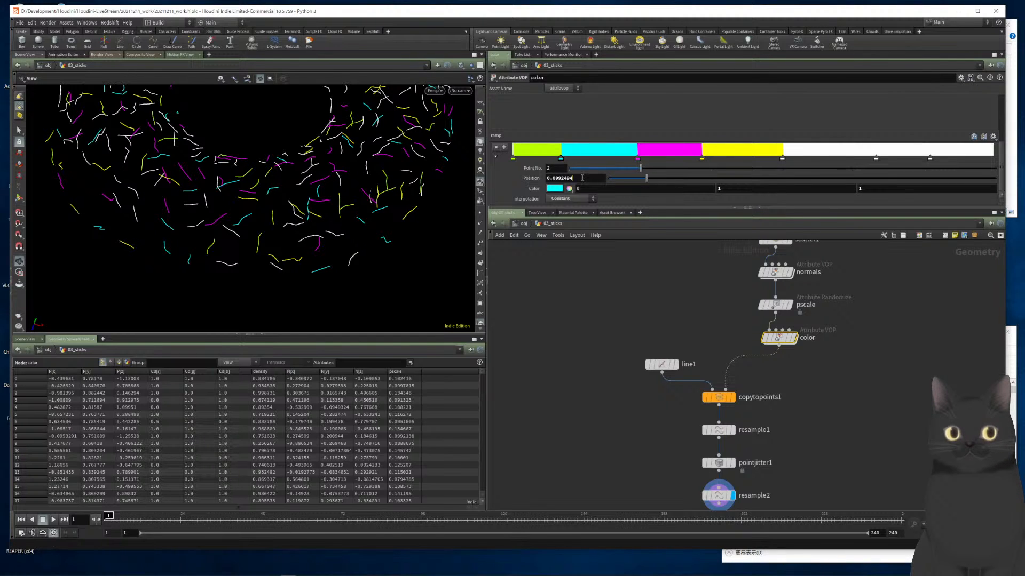
drag(581, 178, 500, 185)
text(.25)
key(Return)
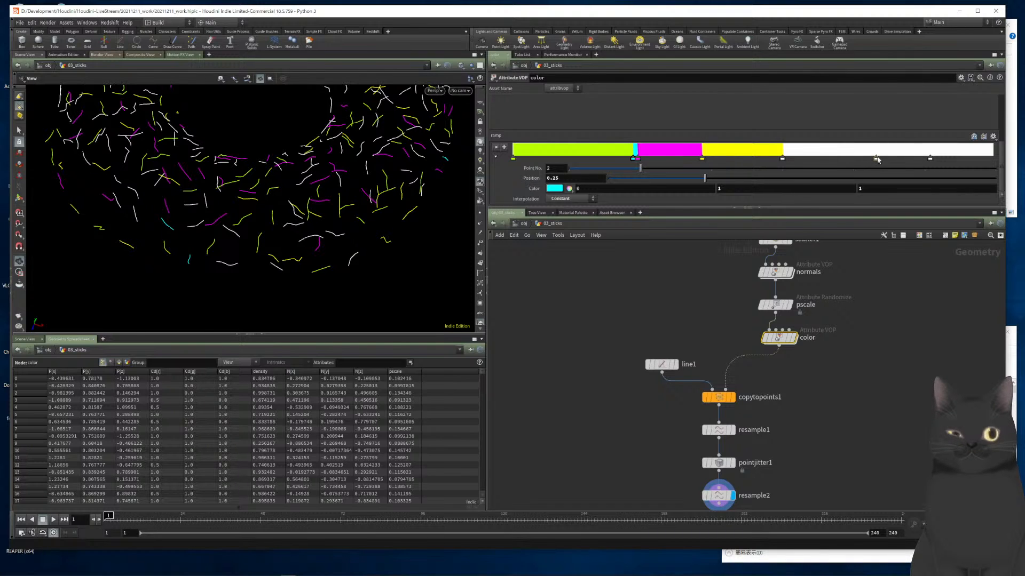
Remove the two surplus white ramp points, moving the remaining white point to about 0.81, yellow to about 0.68 and magenta to about 0.46
drag(875, 159, 899, 177)
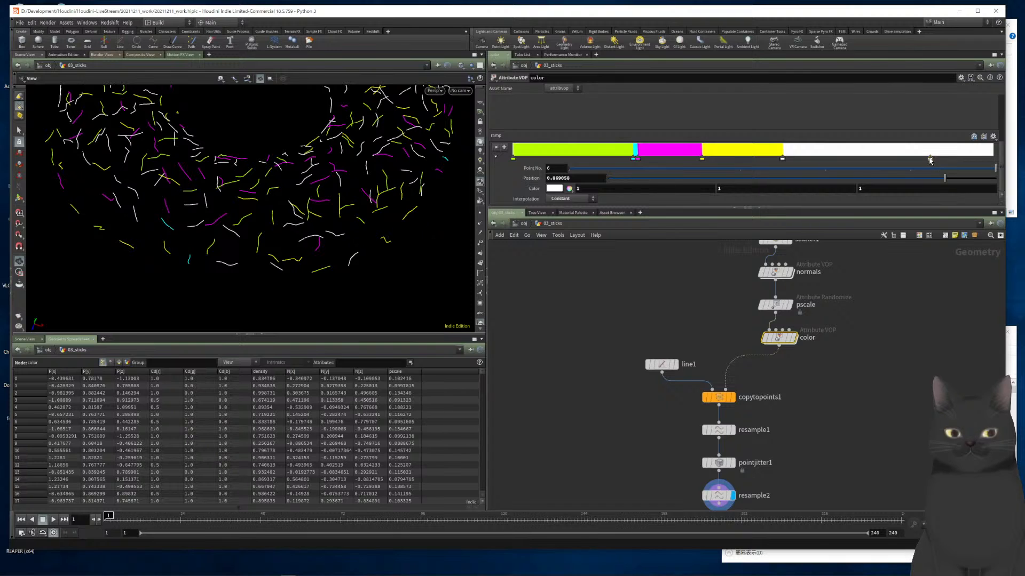
drag(783, 159, 906, 163)
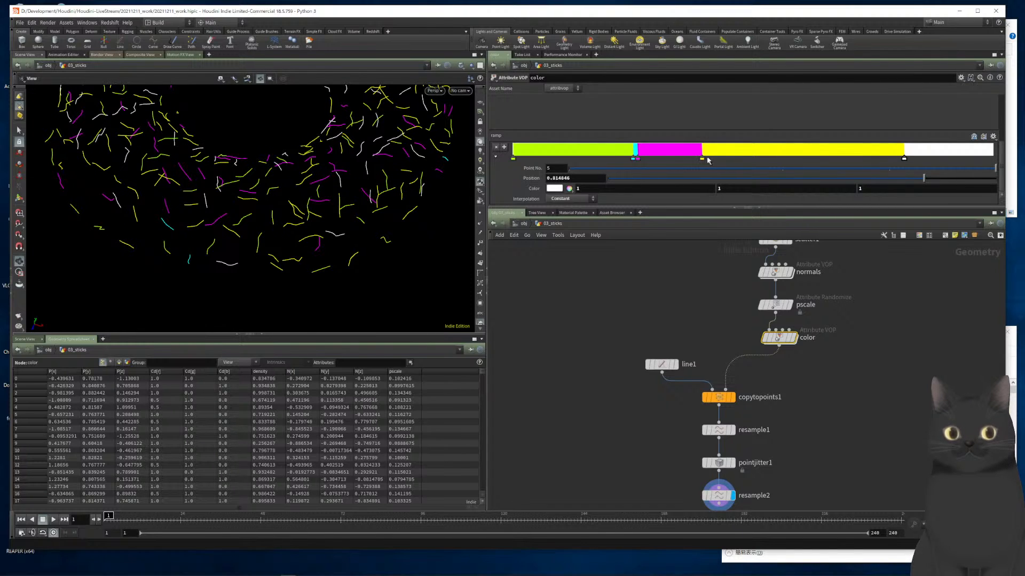
drag(702, 158, 841, 159)
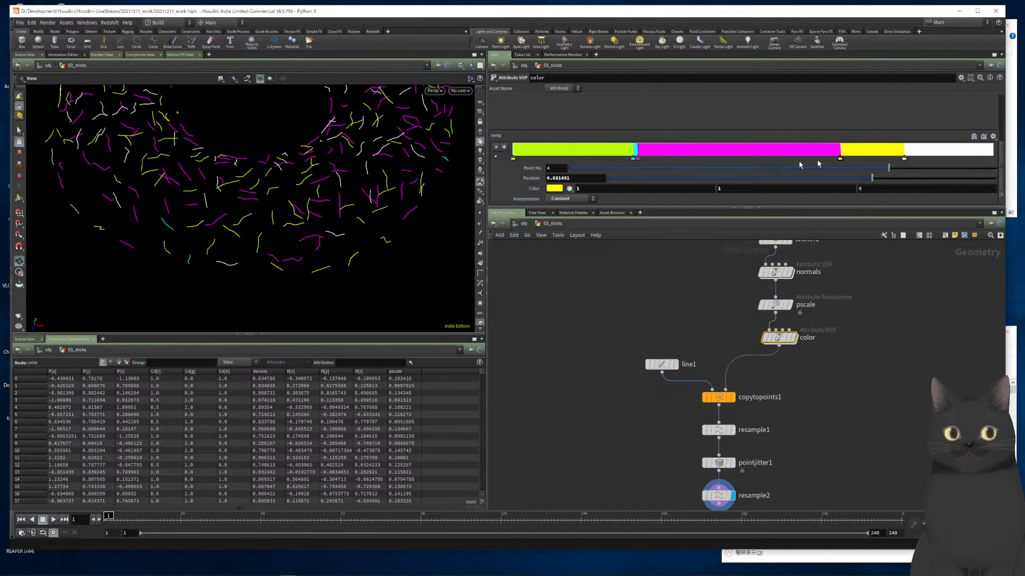
drag(639, 160, 734, 161)
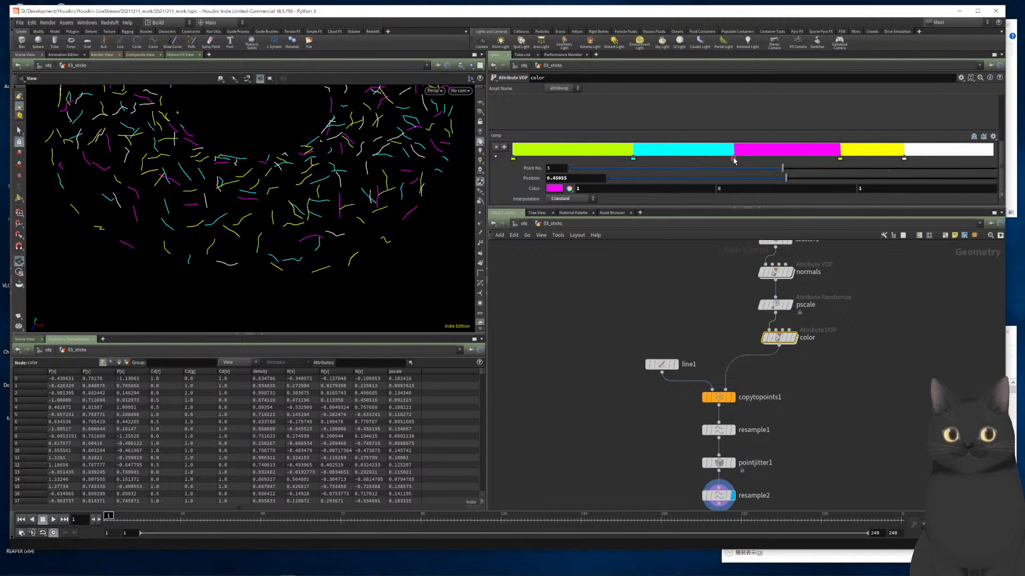
Set the magenta ramp point's position to 0.5 and move the white point to about 0.9
double_click(734, 159)
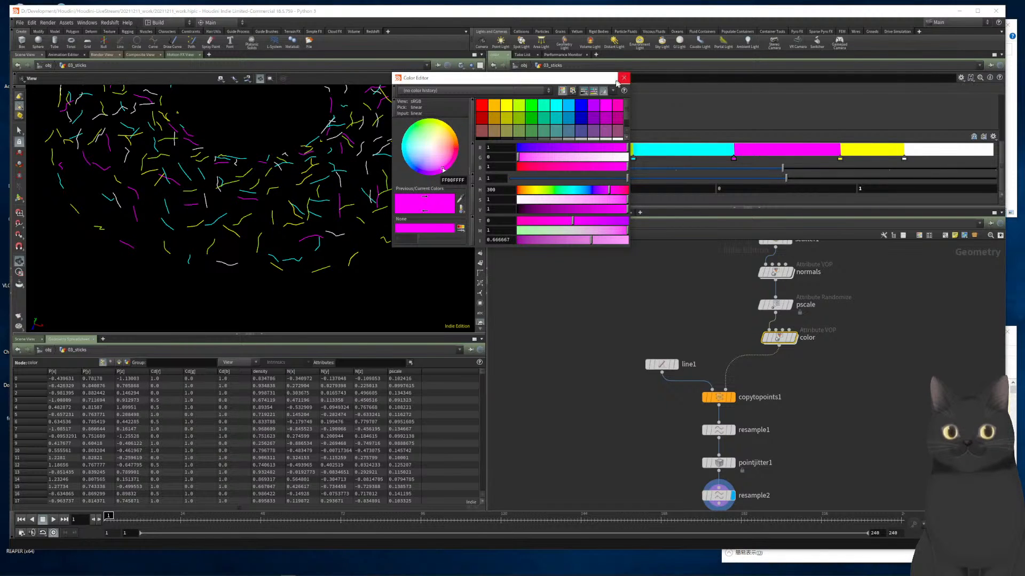
click(621, 80)
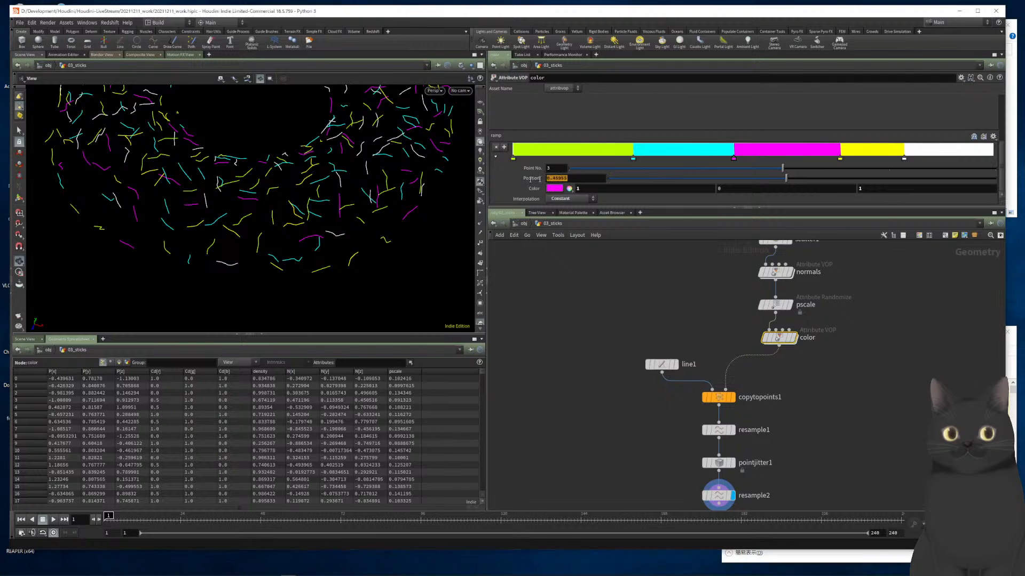
text(0.5)
key(Return)
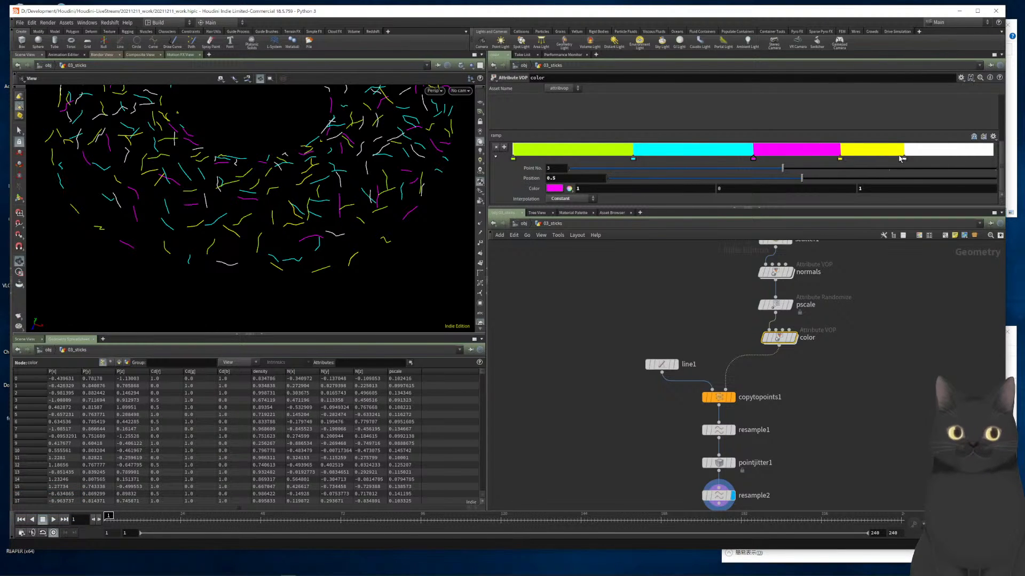
drag(905, 159, 947, 159)
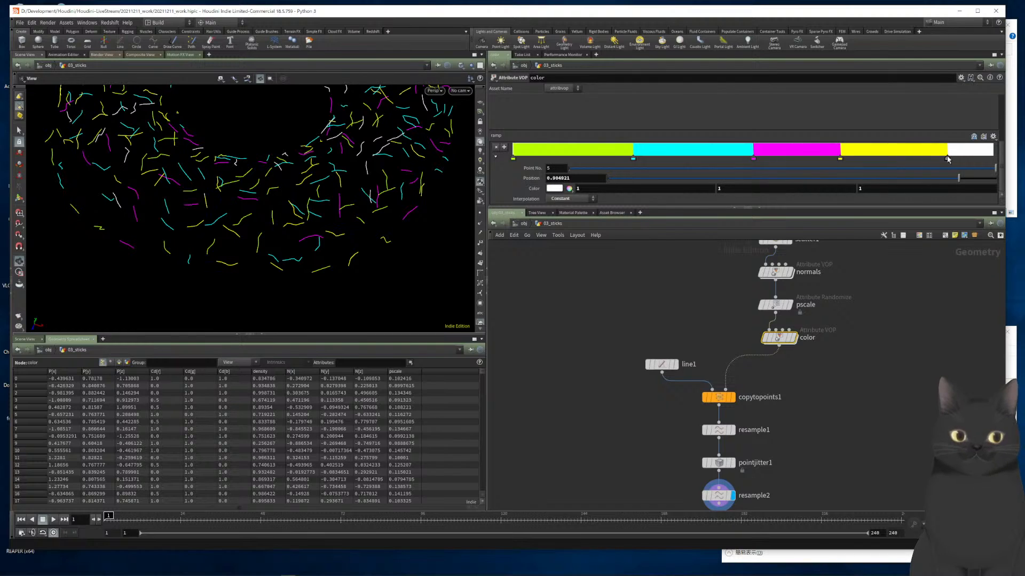
Set the cyan ramp point's position to 0.2 and the magenta point's position to 0.4
click(633, 158)
click(569, 178)
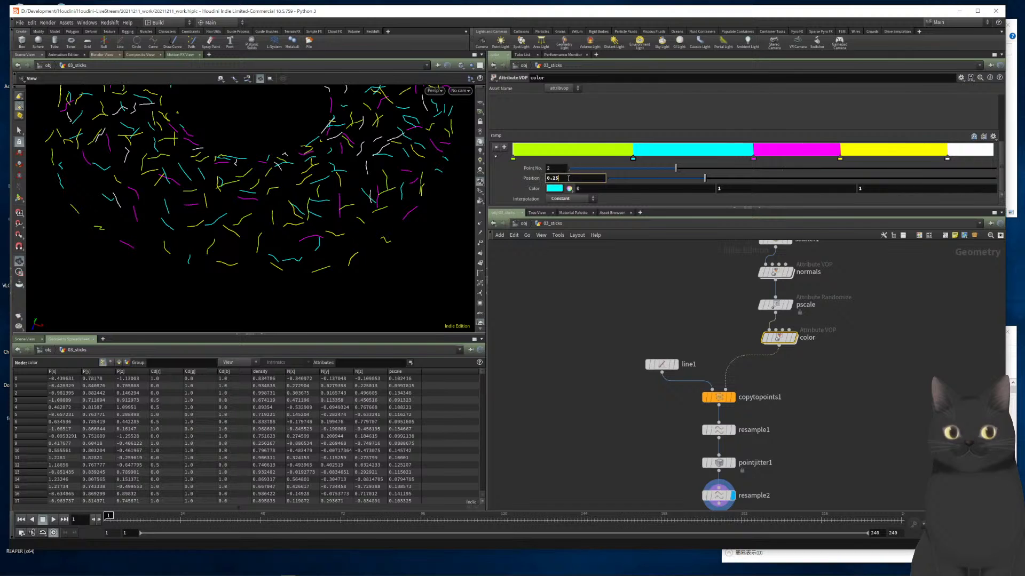
key(BackSpace)
key(Return)
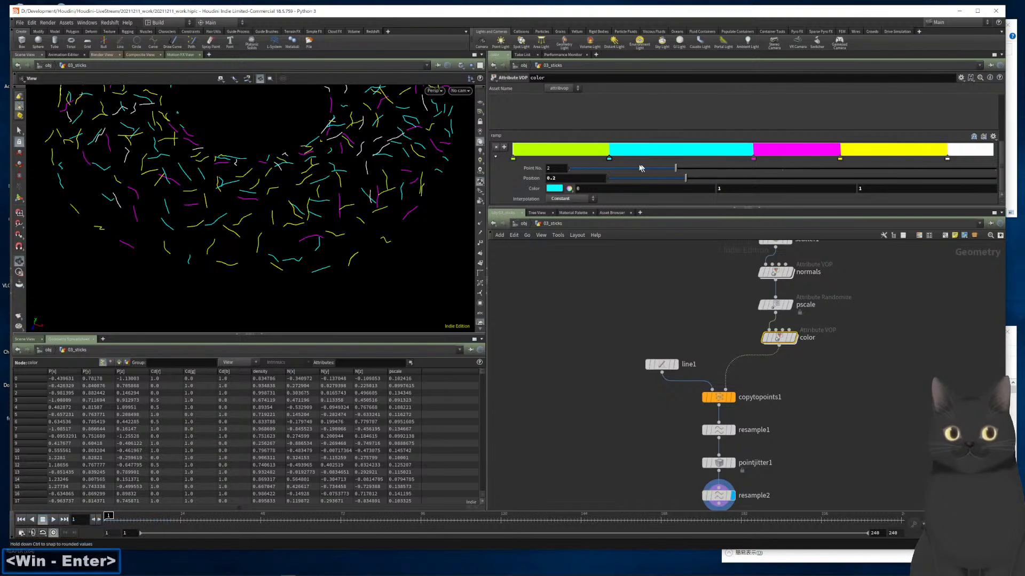
click(752, 159)
click(583, 180)
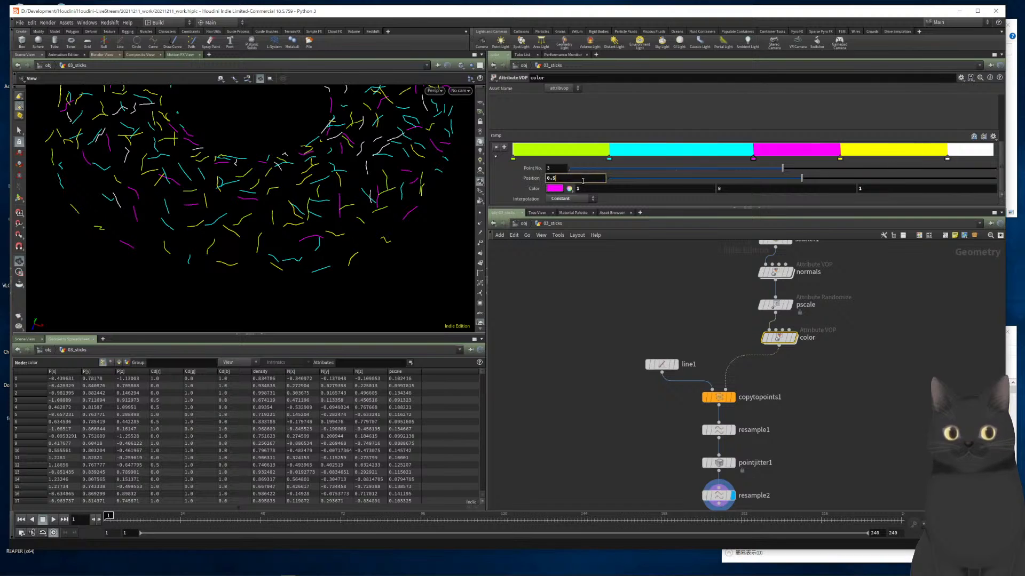
key(BackSpace)
text(4)
key(Return)
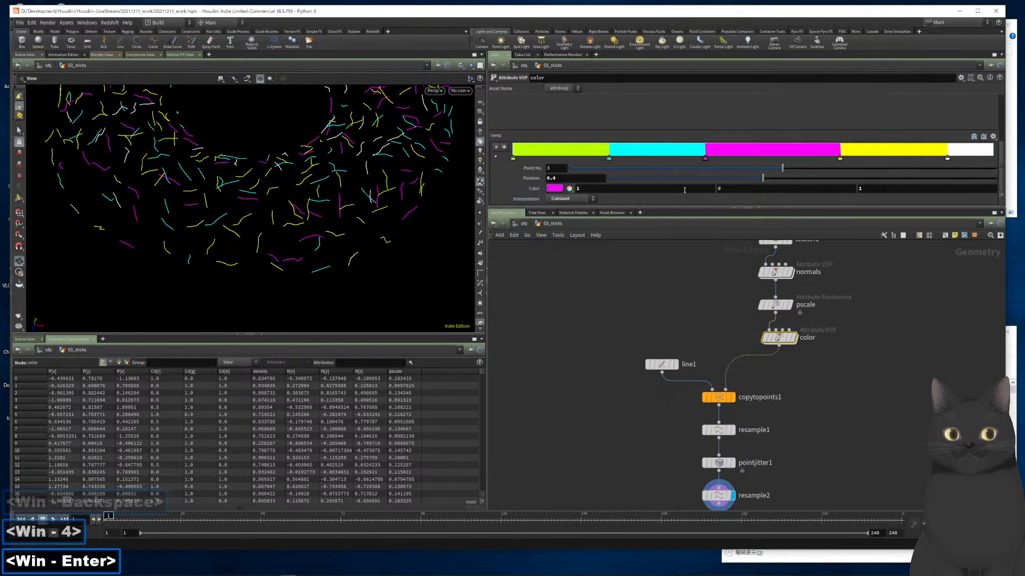
Set the yellow ramp point's position to 0.6
click(842, 160)
click(587, 176)
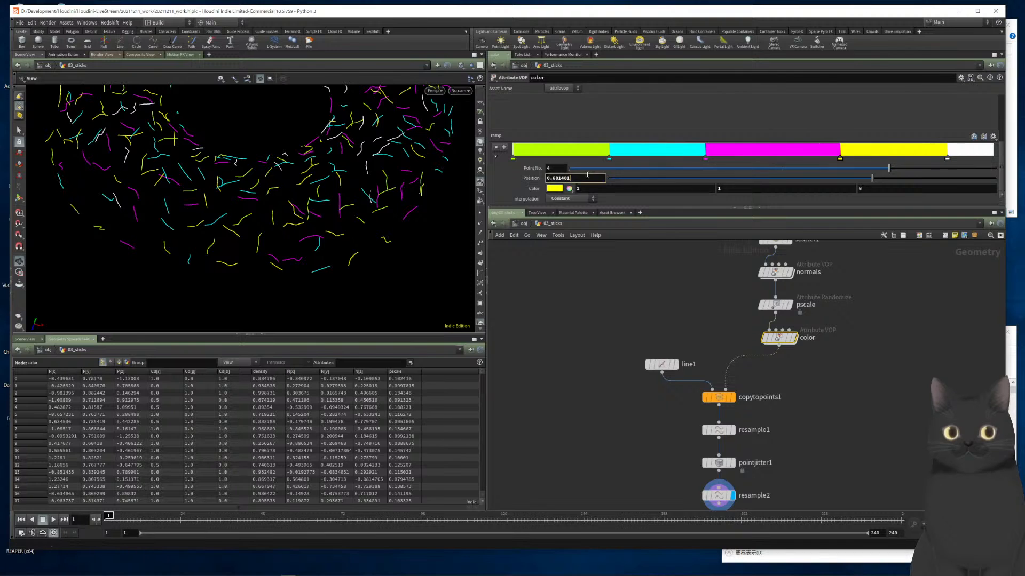
key(BackSpace)
key(BackSpace)
key(BackSpace)
key(BackSpace)
key(BackSpace)
key(Return)
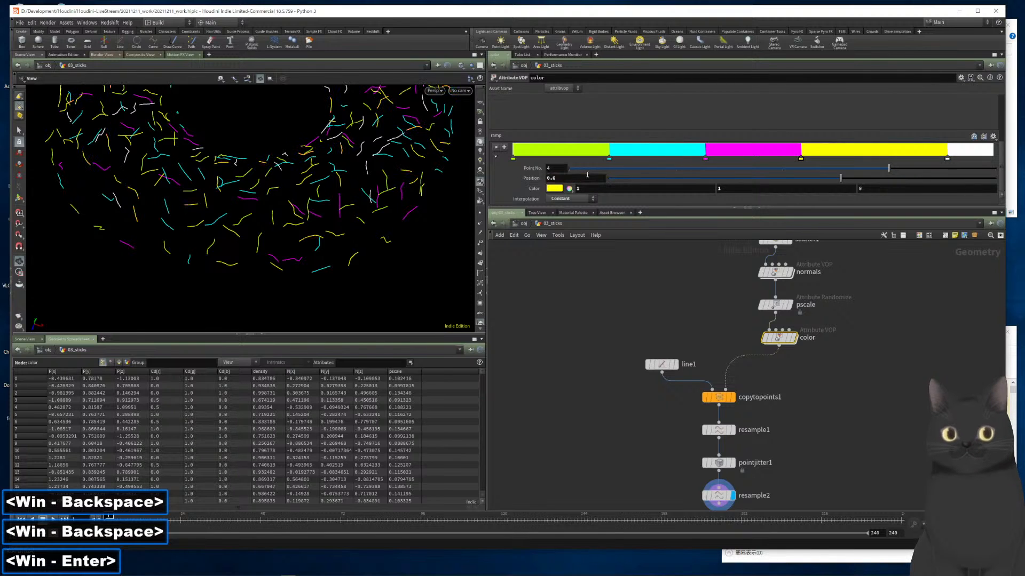
Set the white ramp point's position to 0.8
click(948, 160)
click(577, 178)
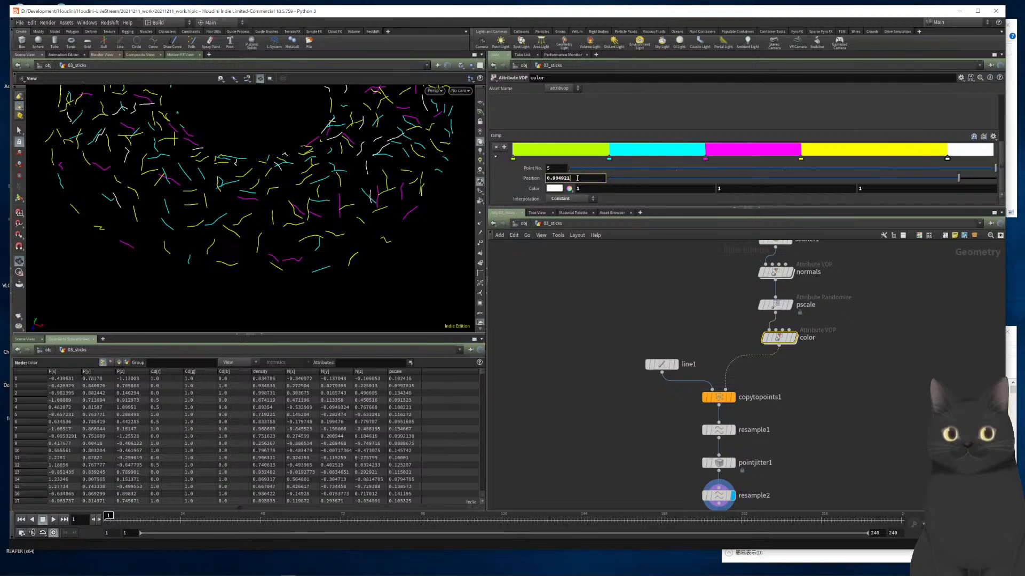
key(BackSpace)
key(BackSpace)
key(BackSpace)
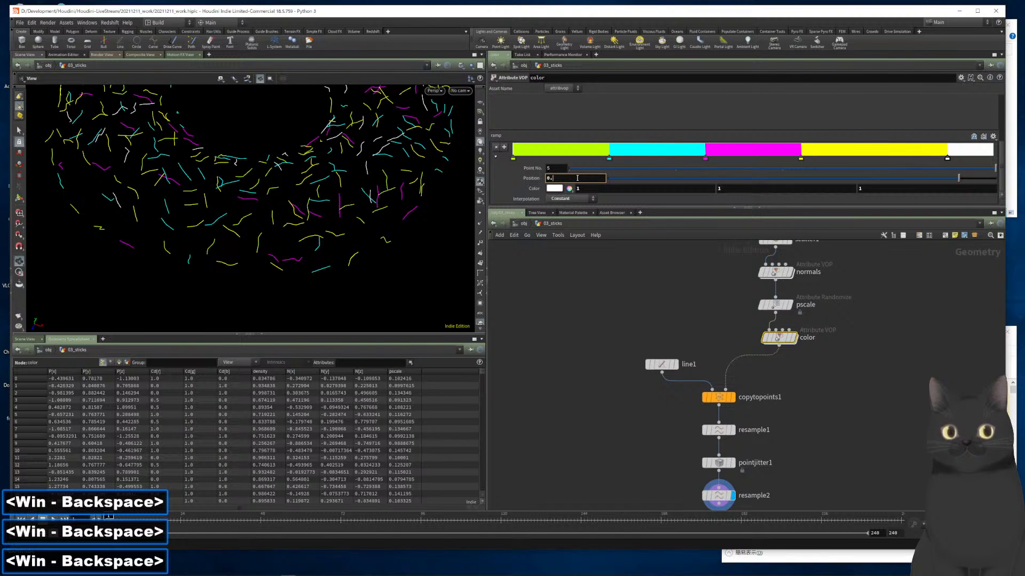
text(8)
key(Return)
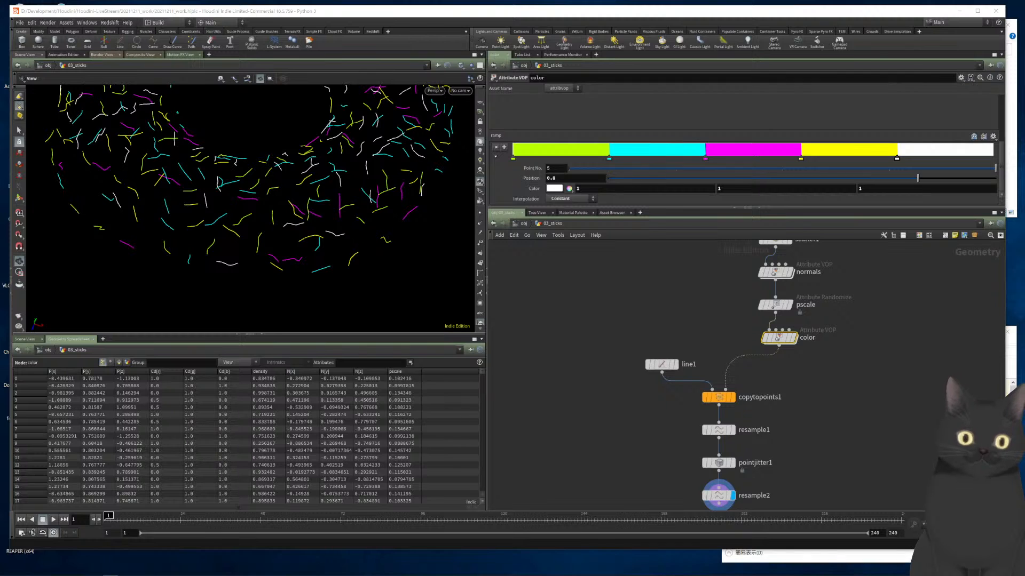
Add a PolyWire node fed by resample2 and display its result
middle_drag(634, 434, 617, 328)
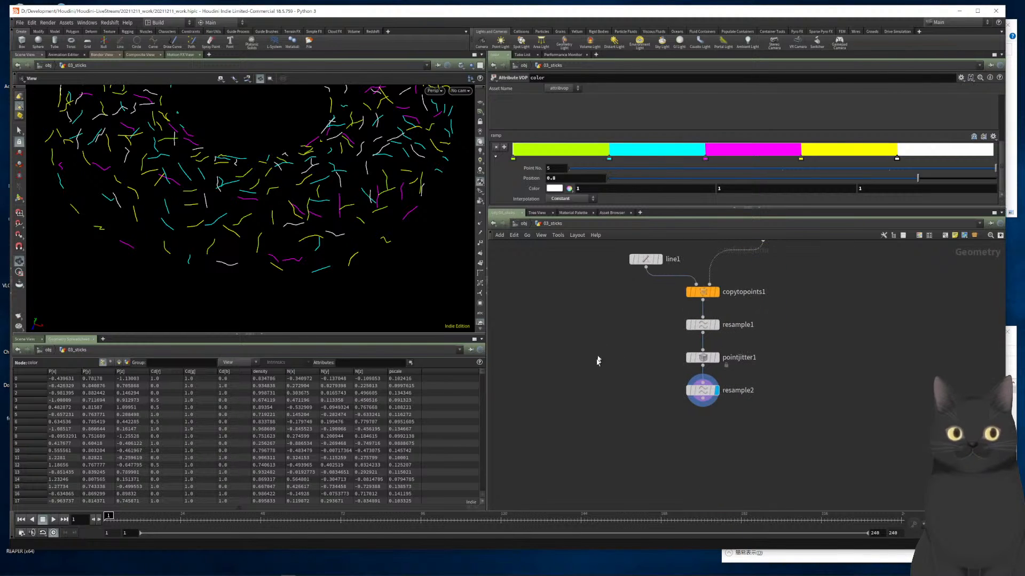
click(703, 401)
text(polwi)
key(Return)
key(Return)
key(r)
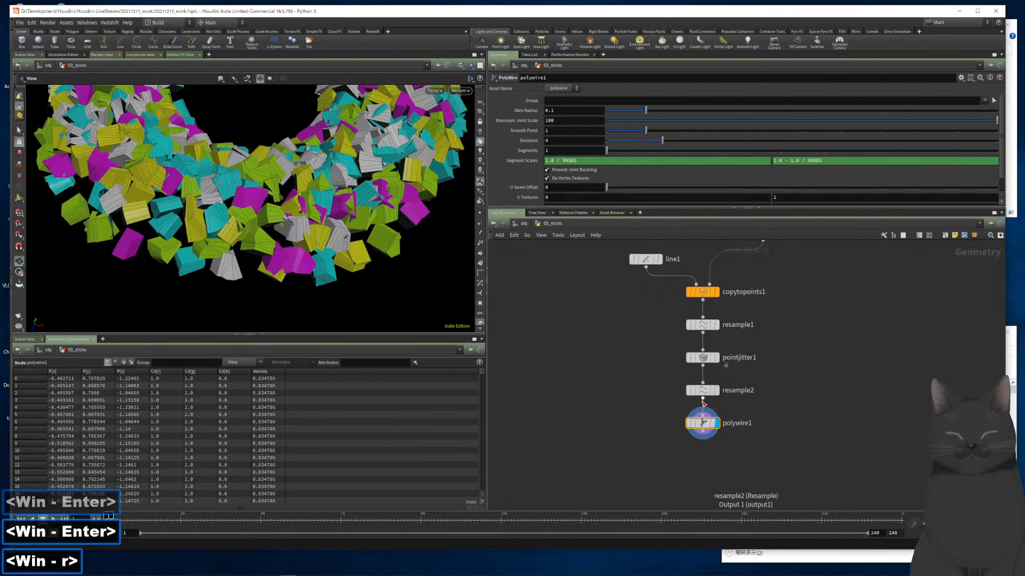
Set the PolyWire node's wire radius to 0.02
click(588, 110)
key(Left)
text(0)
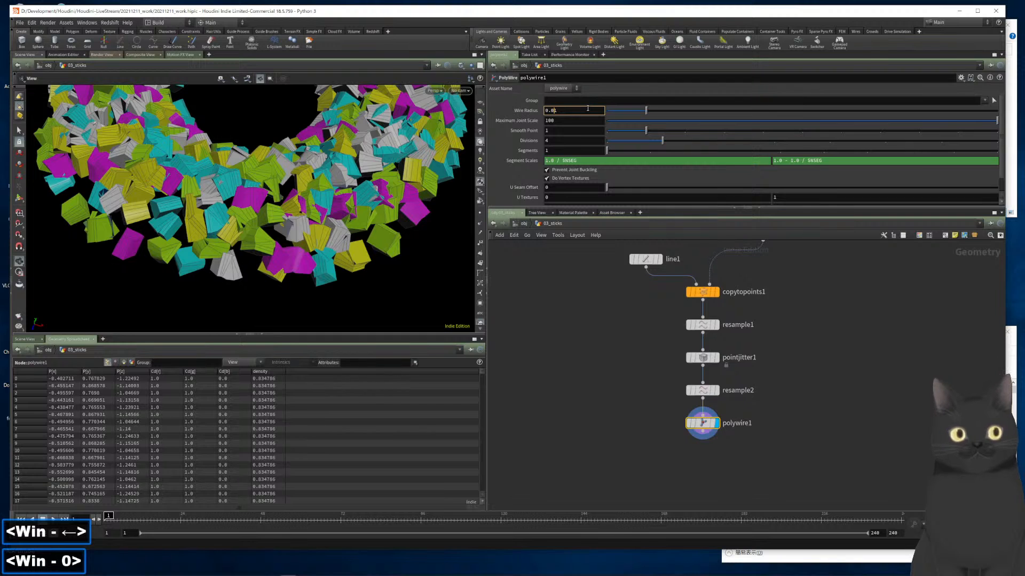
key(BackSpace)
text(2)
key(Return)
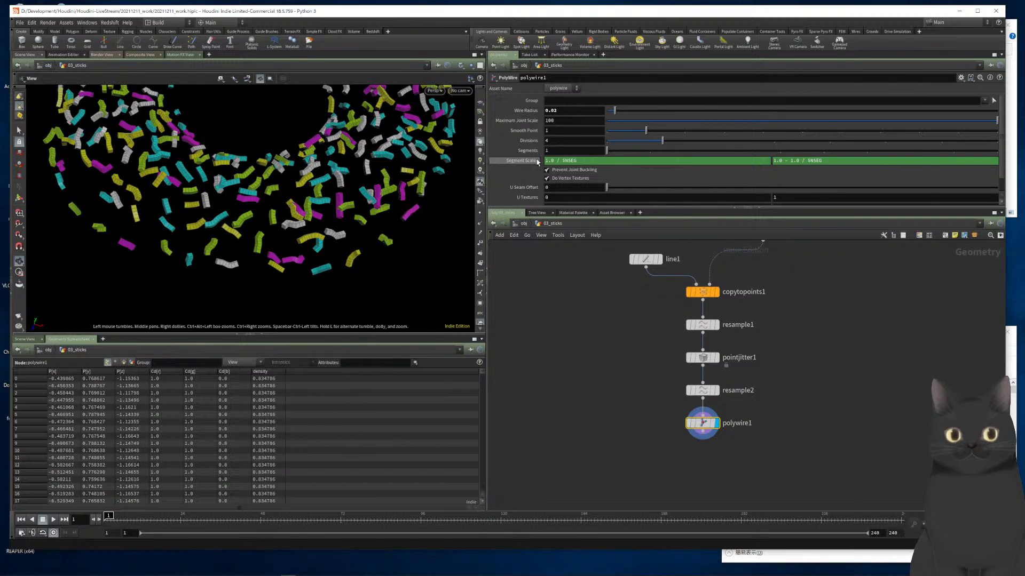
Set the PolyWire node's divisions to 8
click(559, 141)
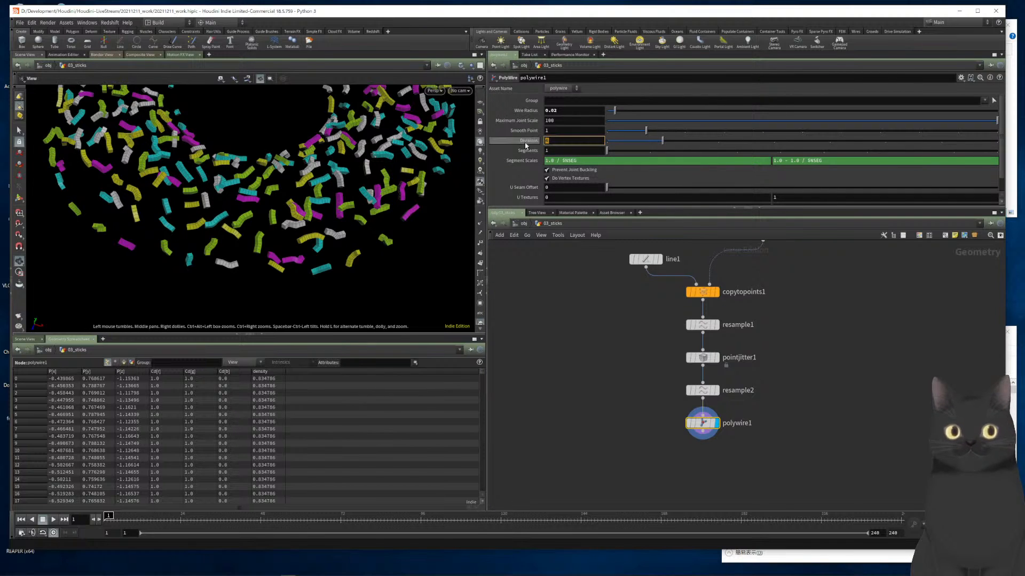
text(8)
key(Return)
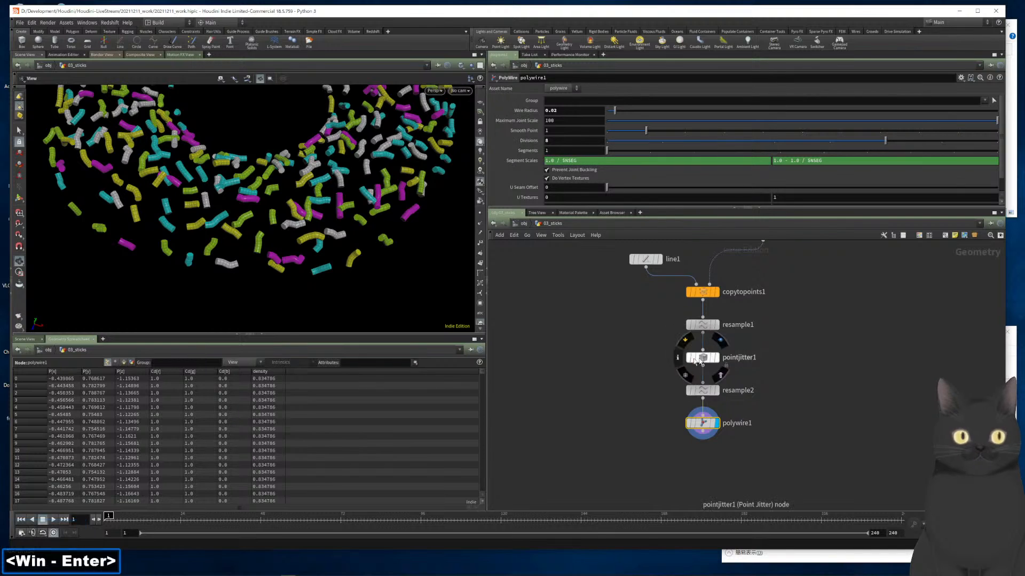
Add a Subdivide node fed by polywire1 and display its result
middle_drag(653, 397, 637, 330)
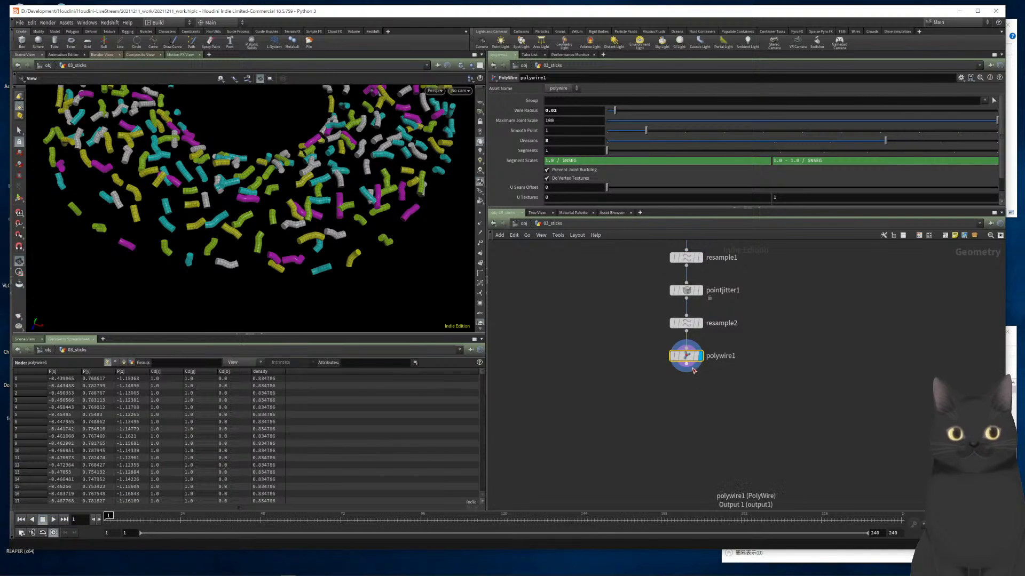
key(Tab)
text(s)
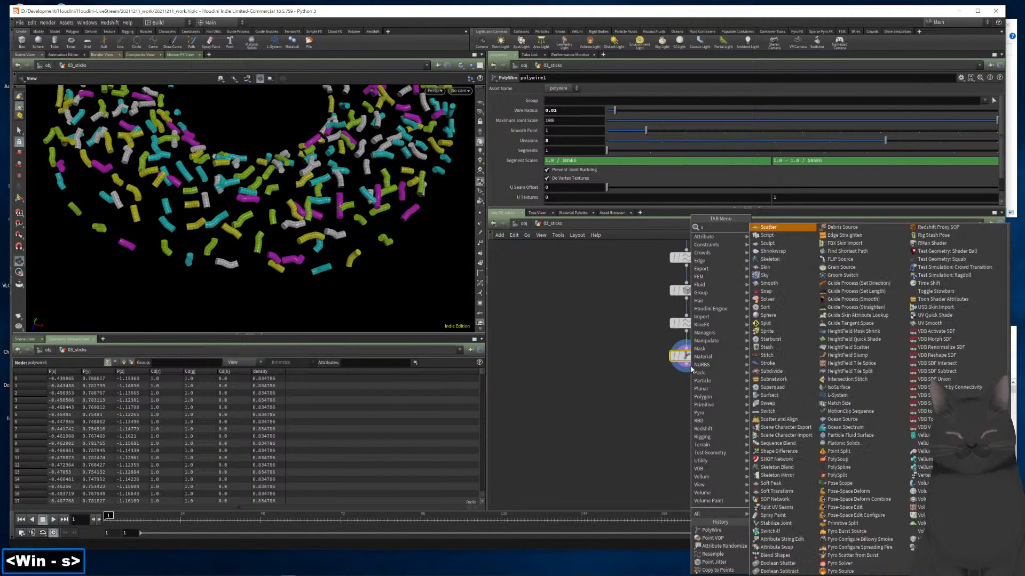
text(ud)
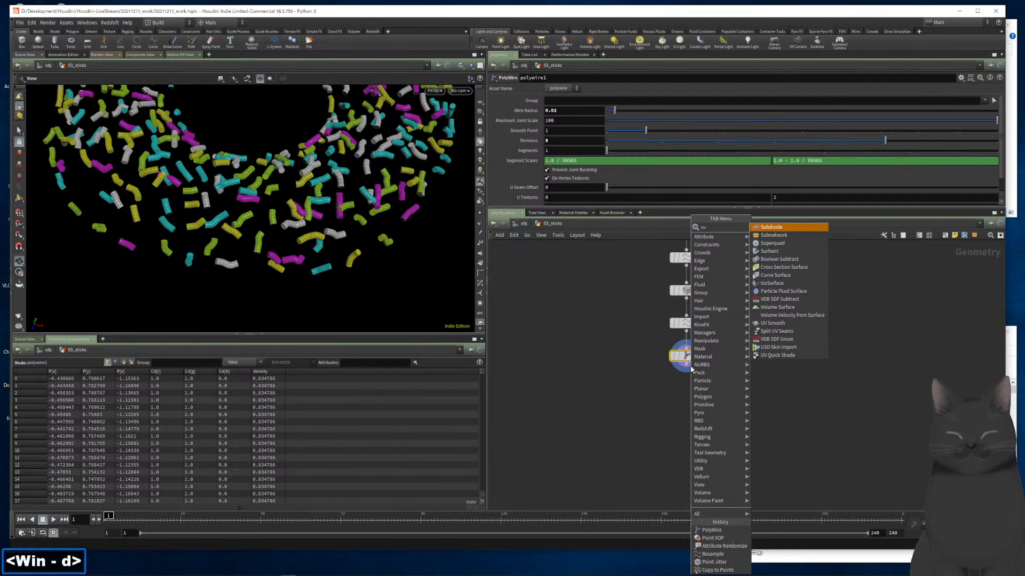
key(Return)
key(Return)
key(r)
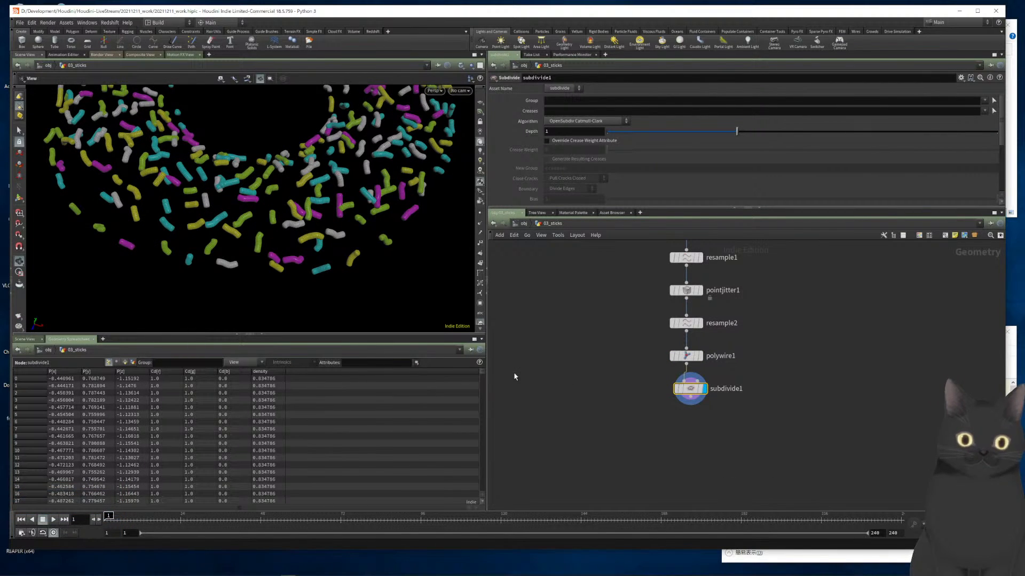
Reduce the polywire1 node's wire radius to 0.015
click(701, 356)
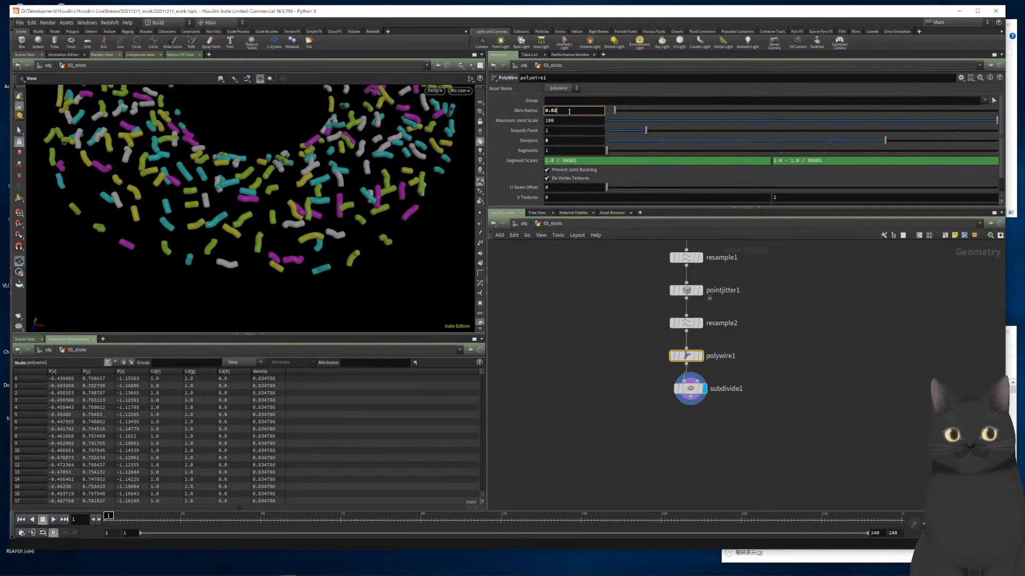
key(BackSpace)
text(15)
key(Return)
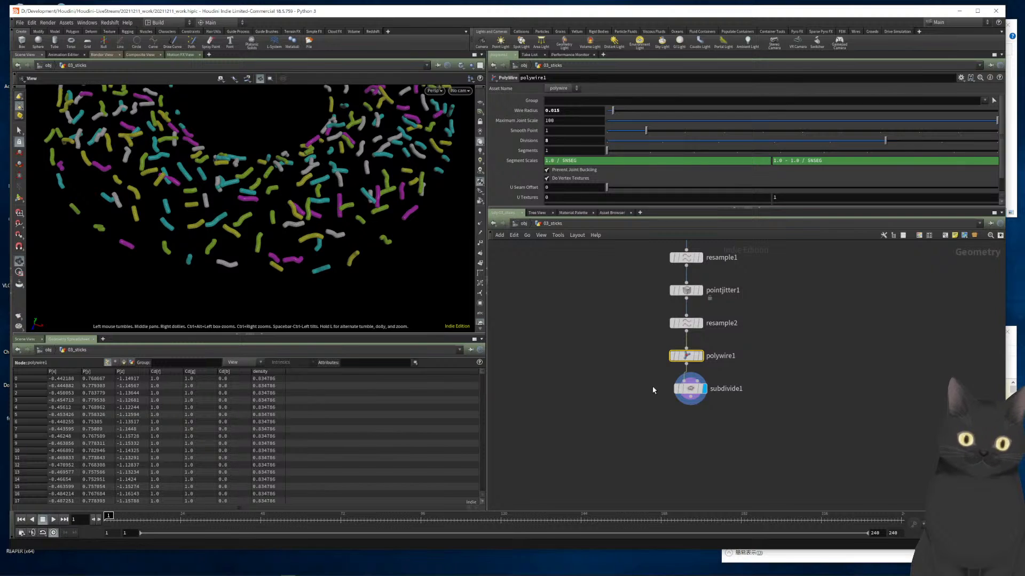
Set the scatter1 node's density scale to 100
middle_drag(652, 390, 651, 434)
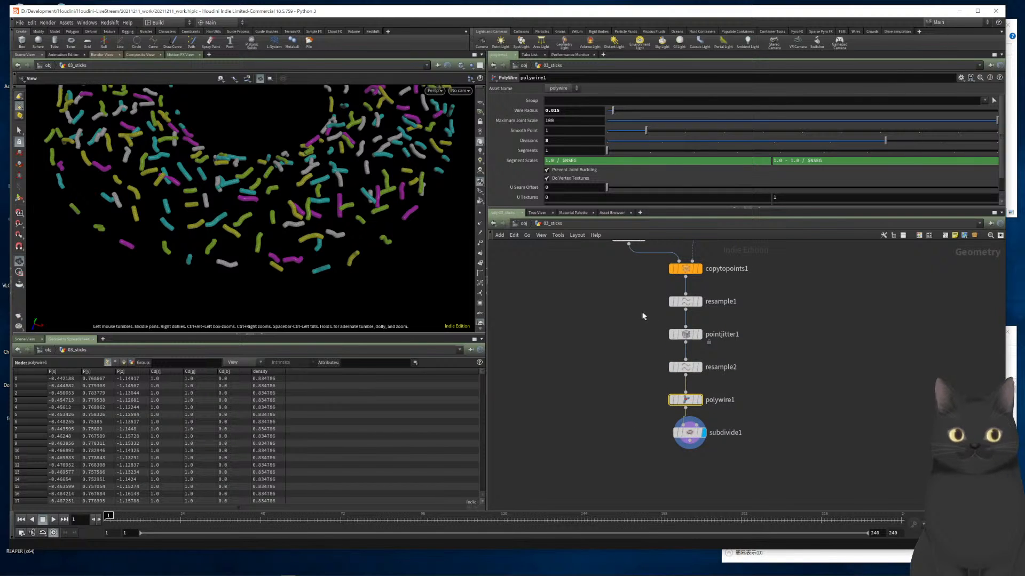
middle_drag(644, 316, 645, 336)
scroll(721, 303, down, 5)
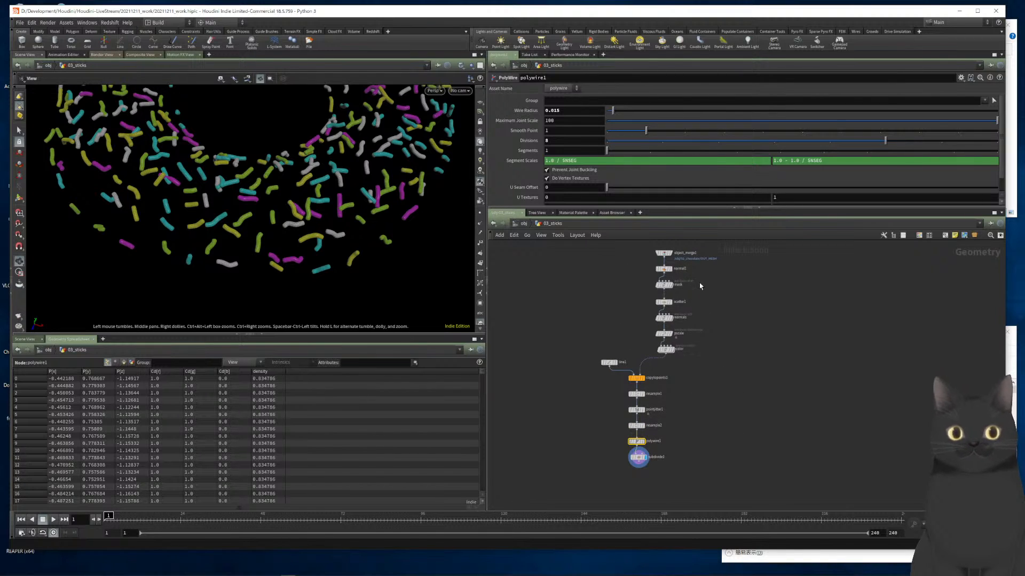
scroll(691, 309, up, 3)
drag(687, 314, 598, 279)
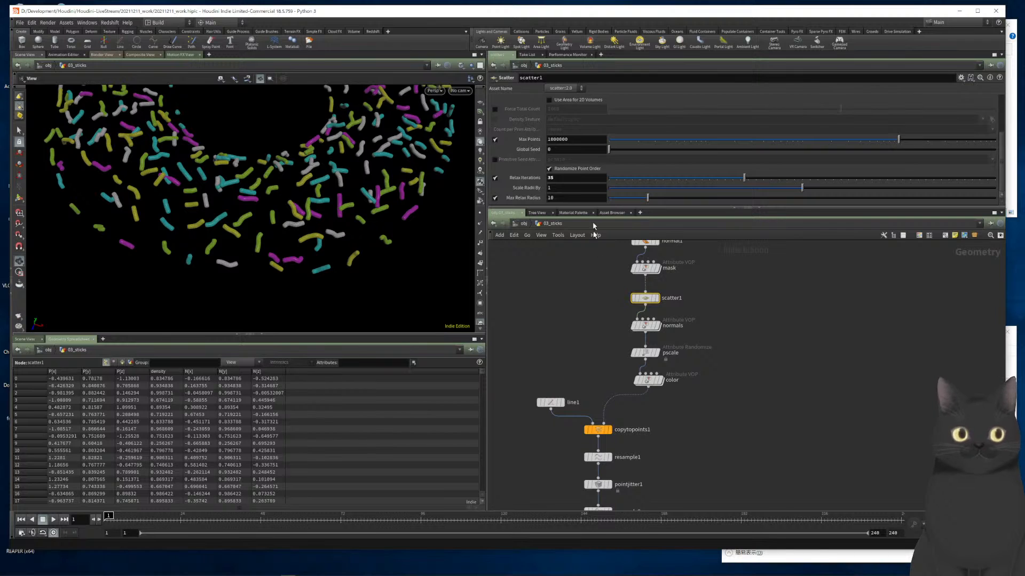
scroll(579, 148, up, 3)
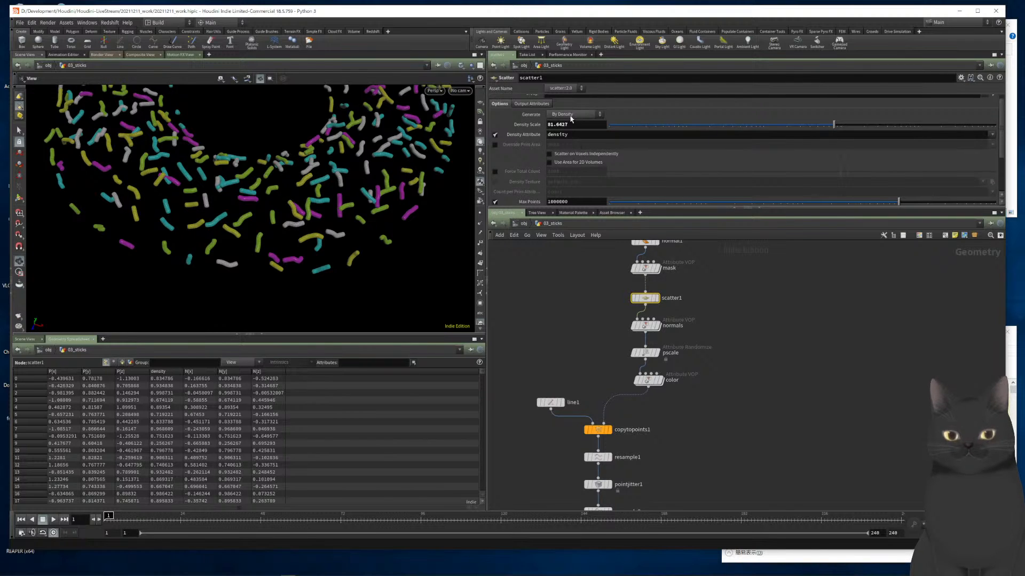
drag(572, 127, 540, 134)
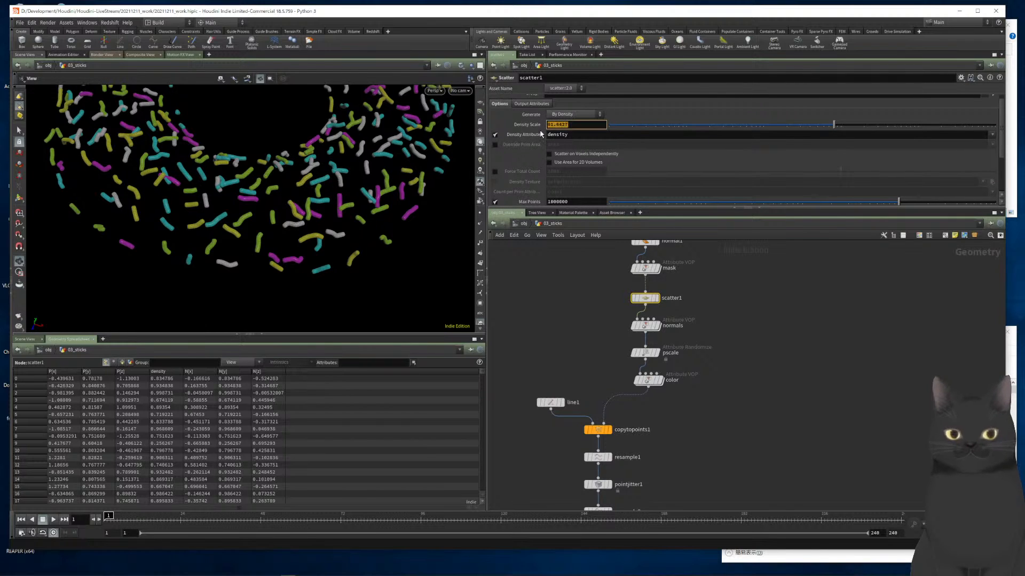
text(100)
key(Return)
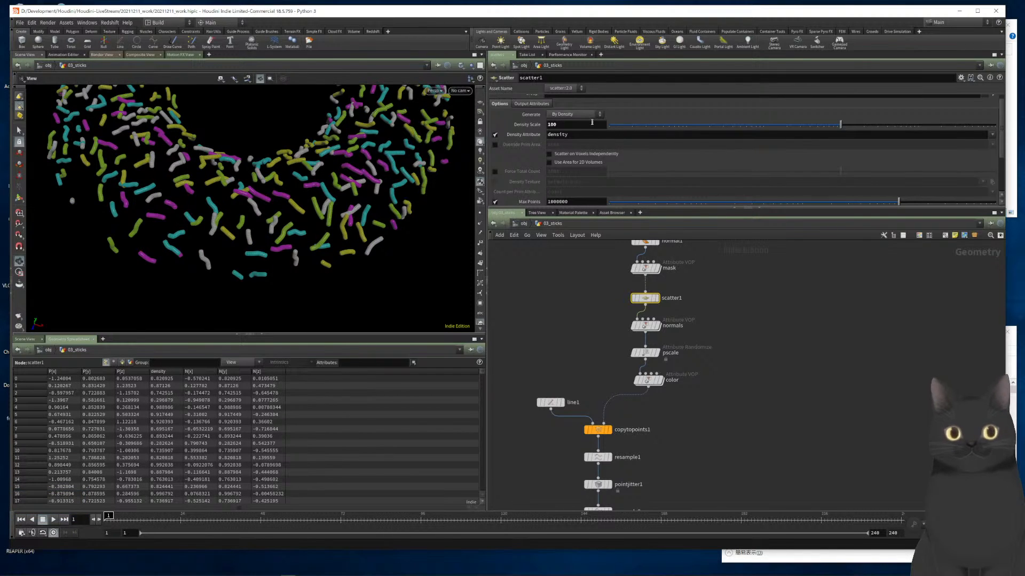
Set the scatter1 node's density scale to 80
drag(590, 122, 539, 133)
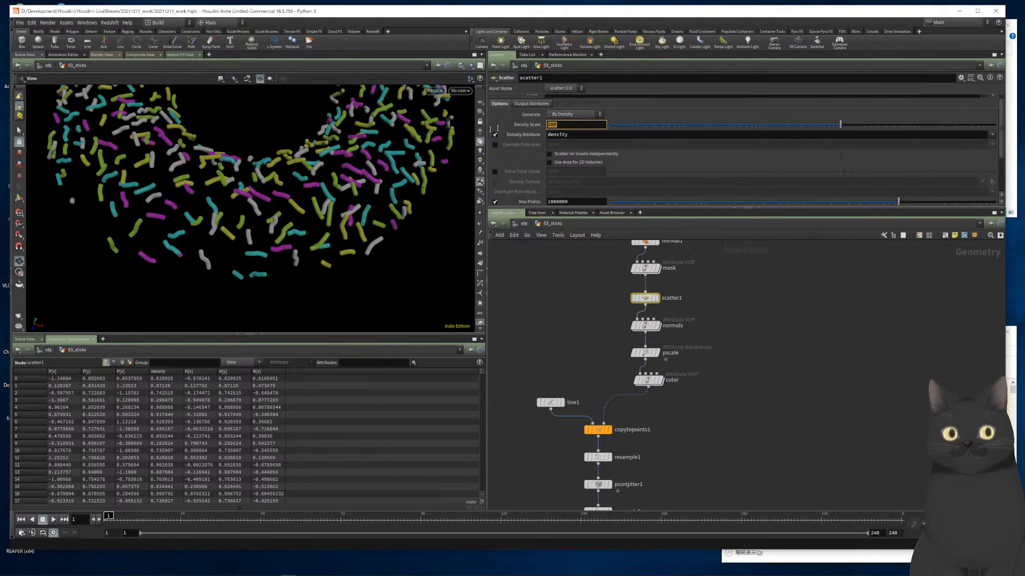
text(80)
key(Return)
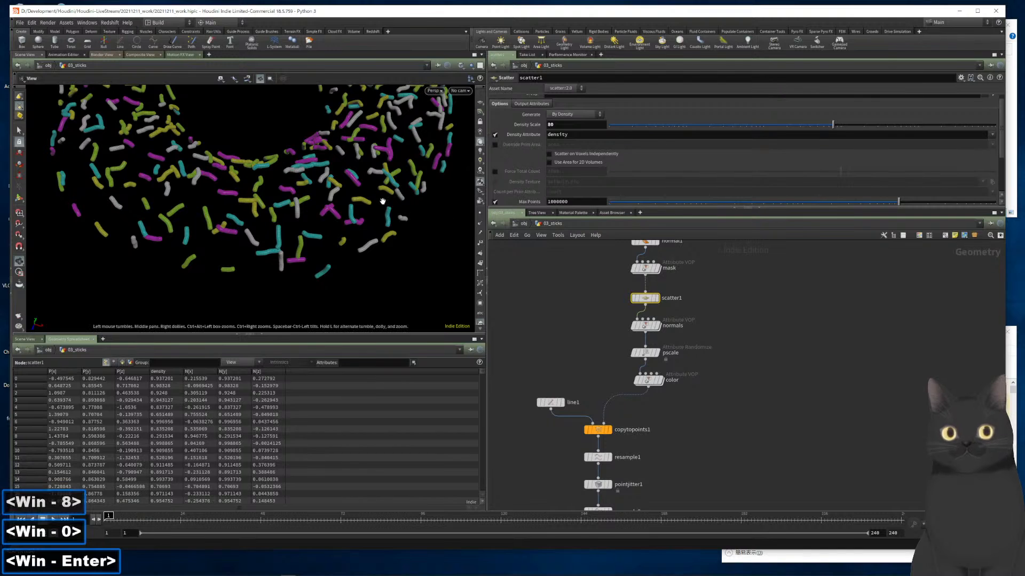
Examine the distribution and overlaps of the sprinkle sticks, both close up and across the whole ring
drag(379, 209, 345, 203)
scroll(346, 204, down, 3)
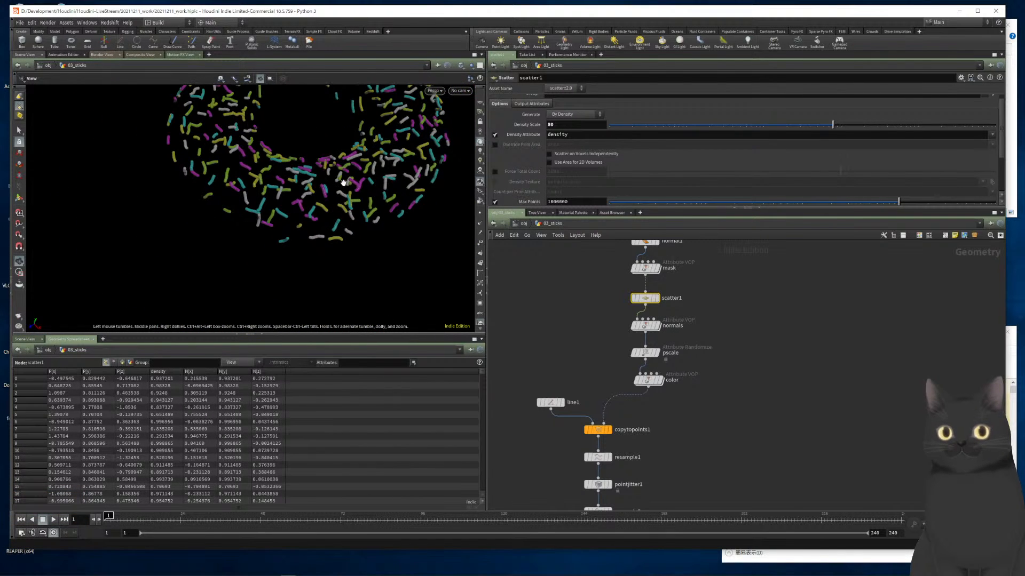
scroll(344, 182, up, 2)
scroll(344, 181, up, 5)
scroll(344, 182, down, 2)
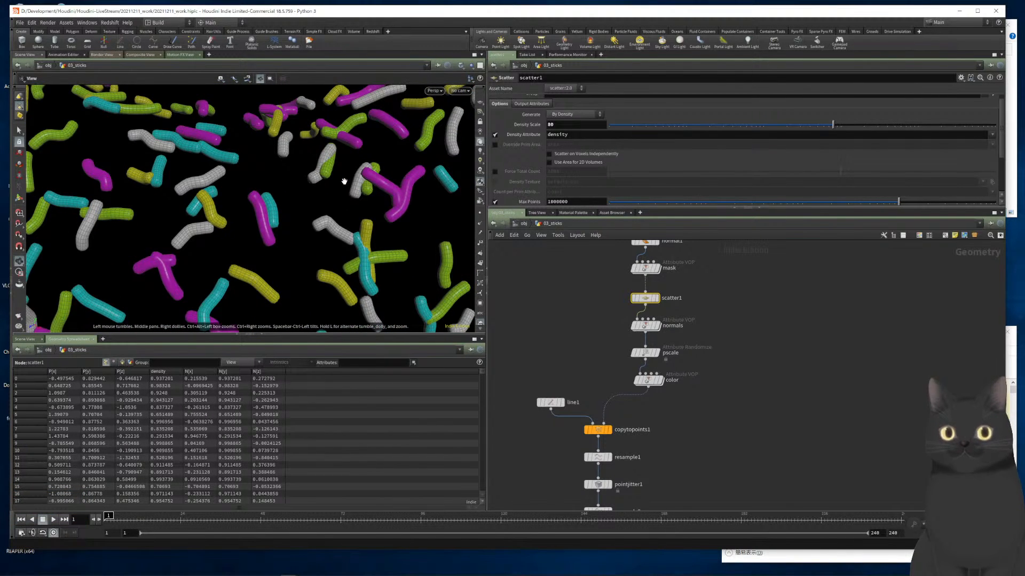
scroll(416, 193, up, 3)
scroll(395, 187, down, 6)
drag(369, 156, 353, 199)
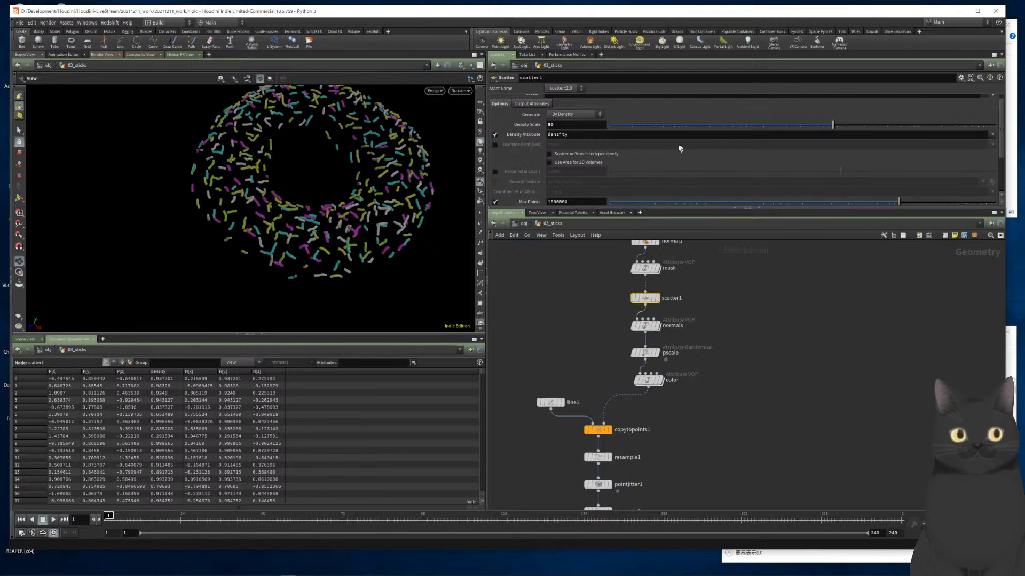
Set the scatter1 node's global seed to 1.7 and check the new stick distribution from a lower angle
scroll(633, 160, down, 1)
scroll(634, 158, down, 1)
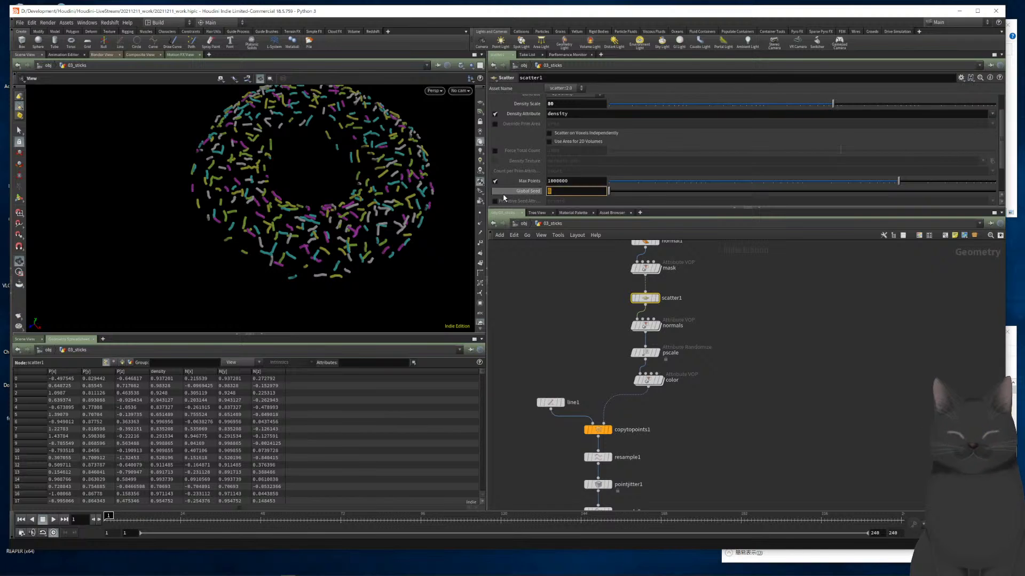
text(1.7)
key(Return)
drag(384, 211, 319, 230)
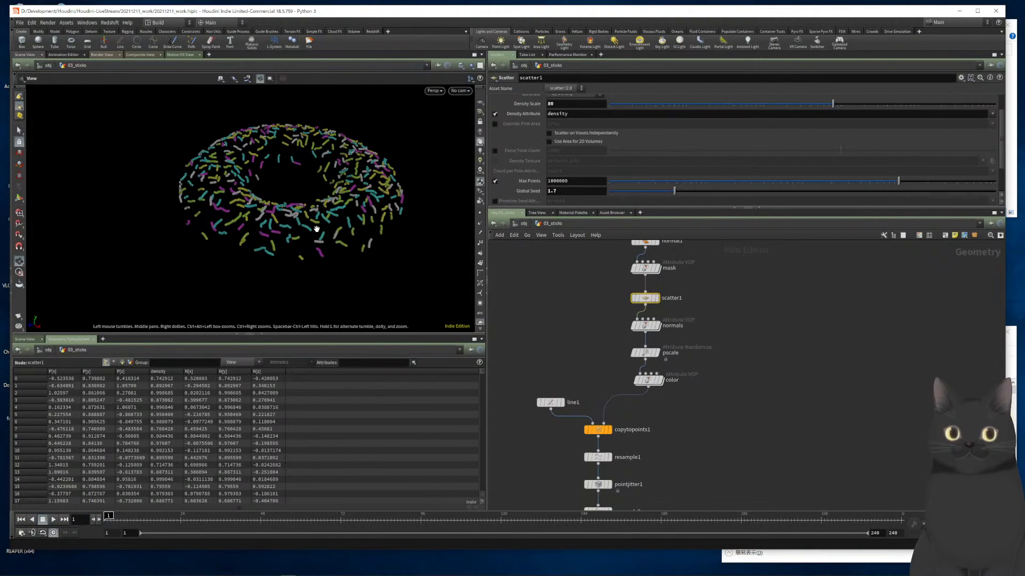
Add a Null node fed by subdivide1 and display its result
scroll(754, 458, down, 5)
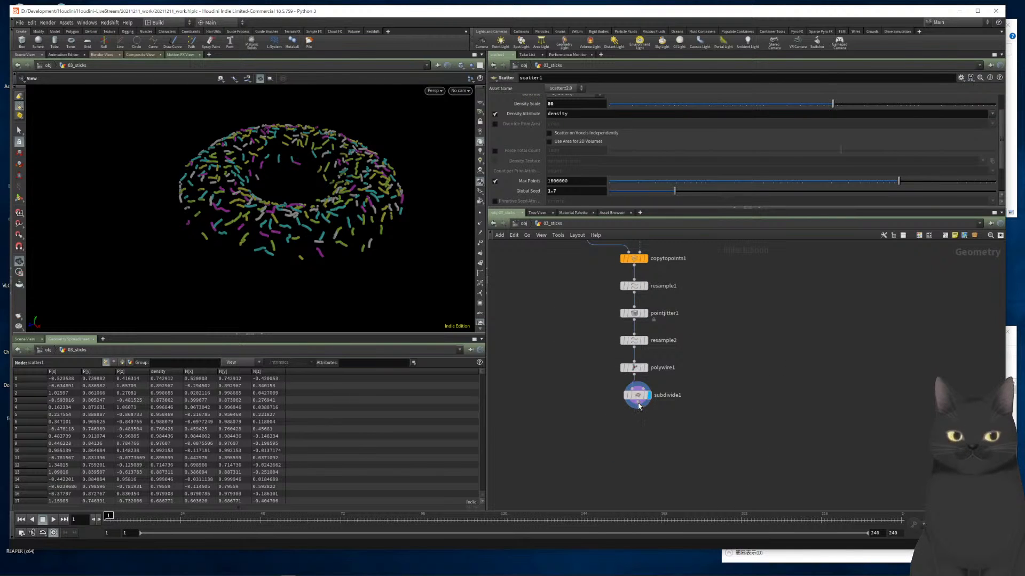
click(638, 405)
text(nu)
key(Return)
key(Return)
click(639, 407)
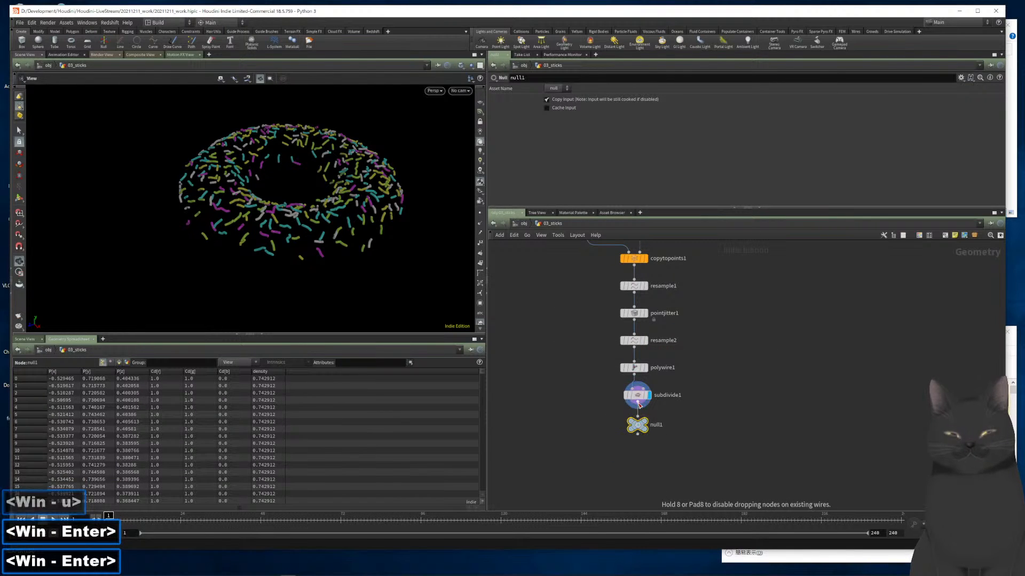
key(r)
Rename the Null node as OUT_Sticks
double_click(656, 425)
text(OUT_Stu)
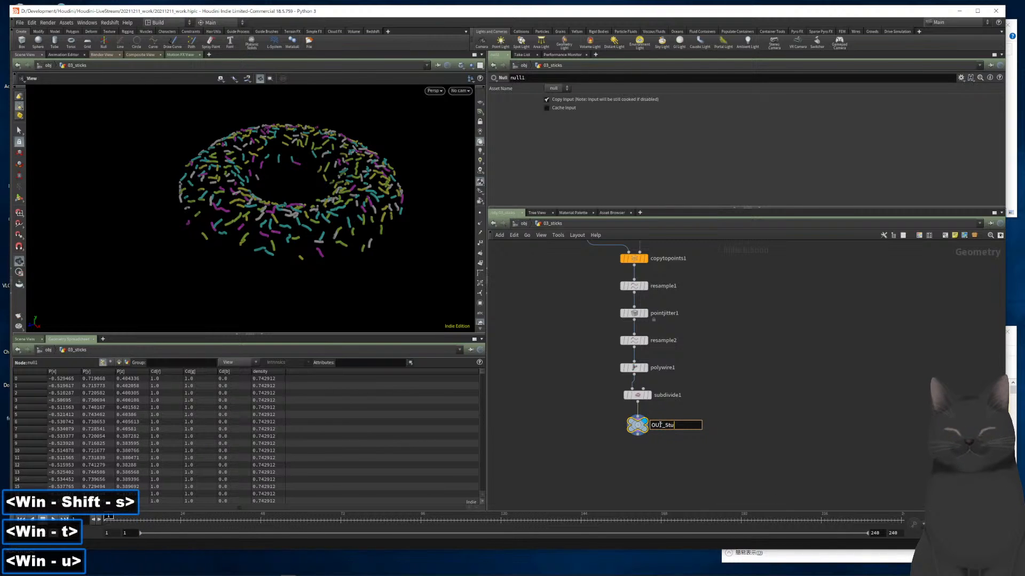
key(BackSpace)
text(icks)
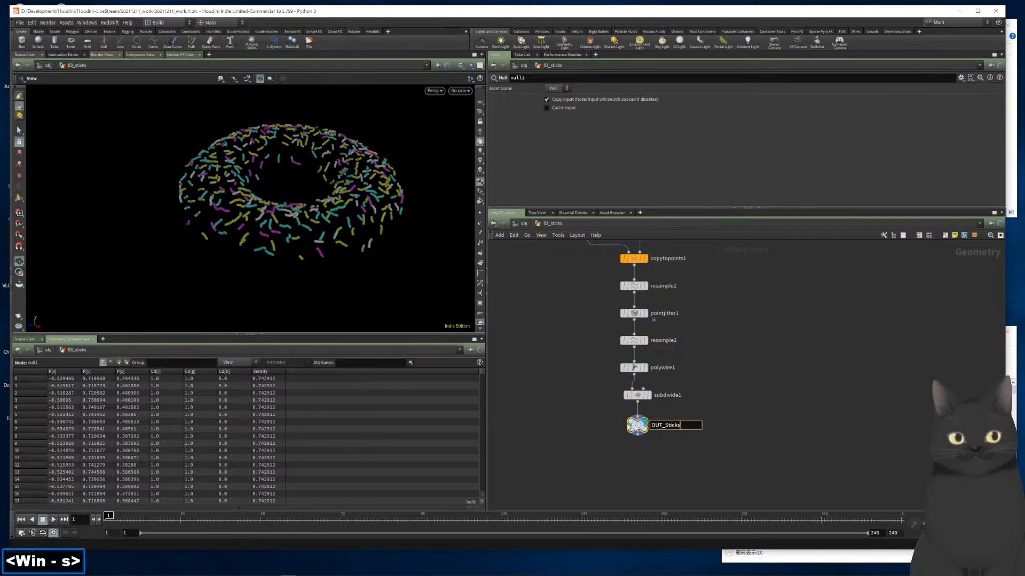
key(Return)
Return to the object level, deselect 03_sticks and examine the whole donut with its chocolate and sprinkles
key(u)
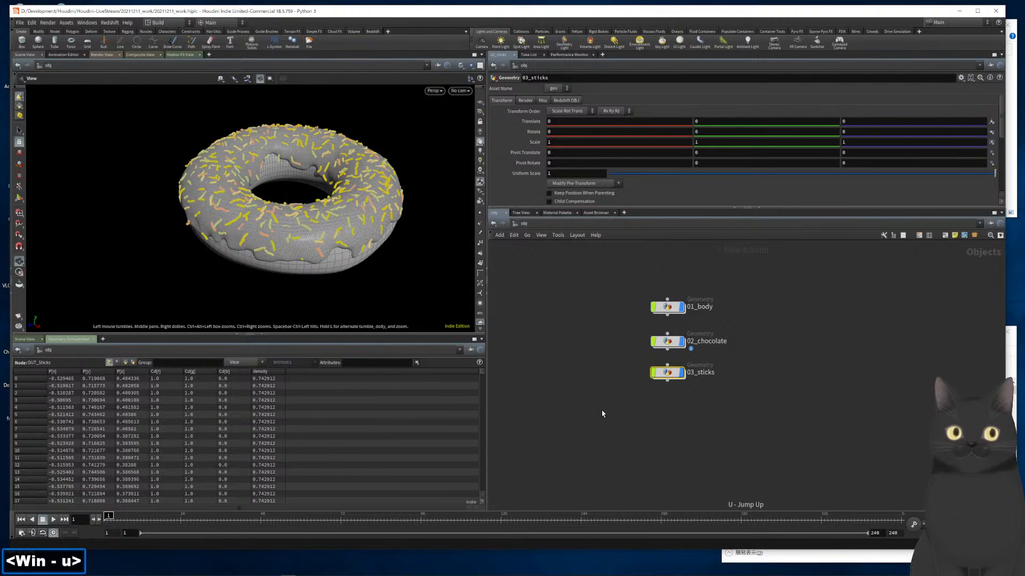
click(541, 367)
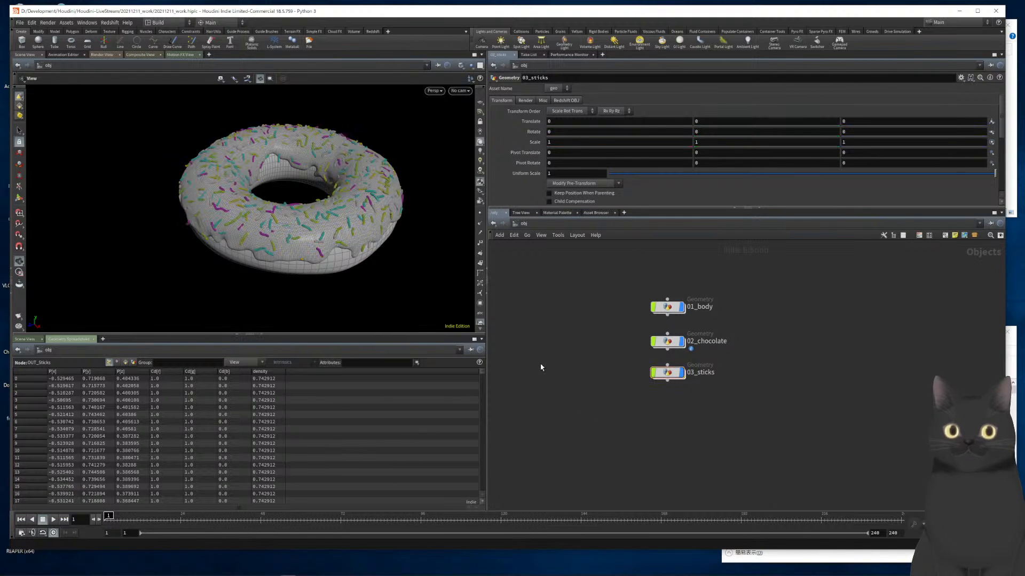
scroll(358, 233, up, 5)
scroll(356, 229, up, 2)
scroll(357, 230, down, 8)
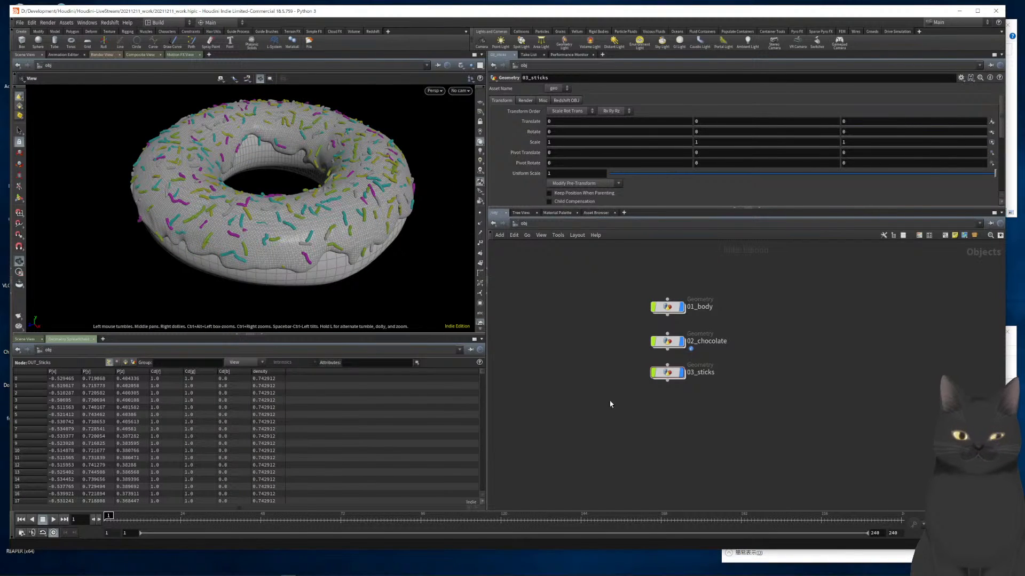
Add a new Geometry object and align it below 03_sticks
key(Tab)
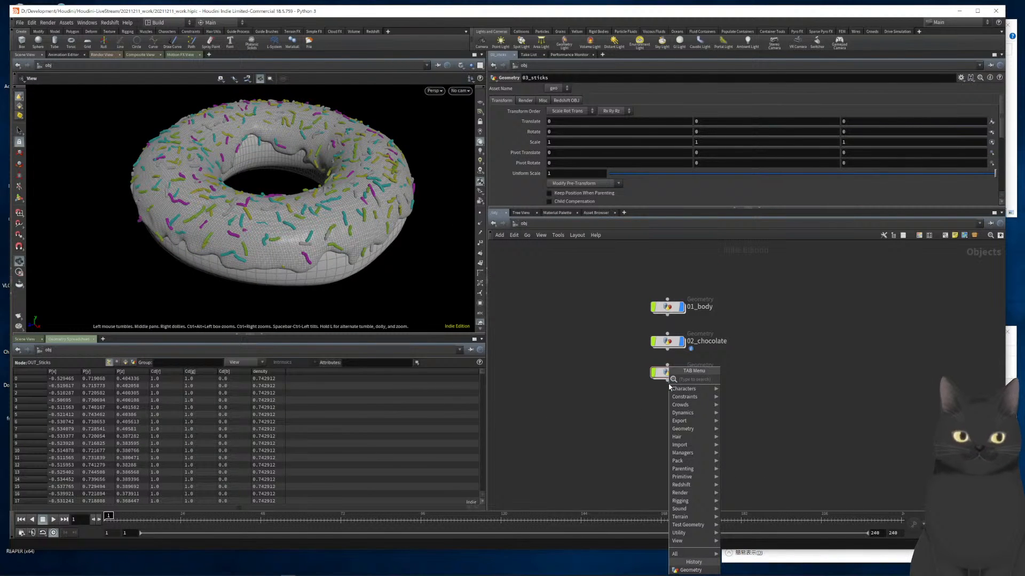
key(Escape)
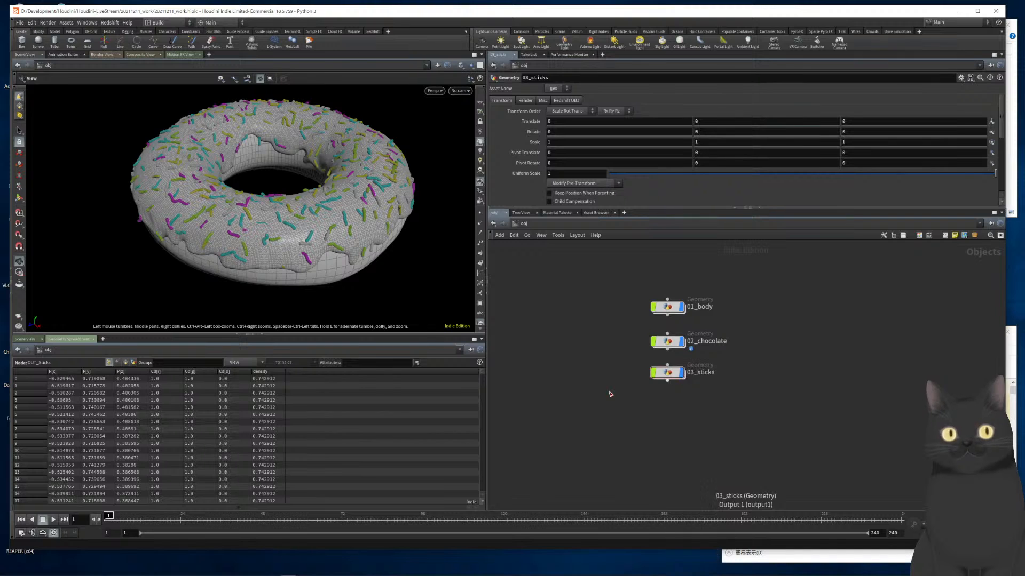
key(Tab)
text(geom)
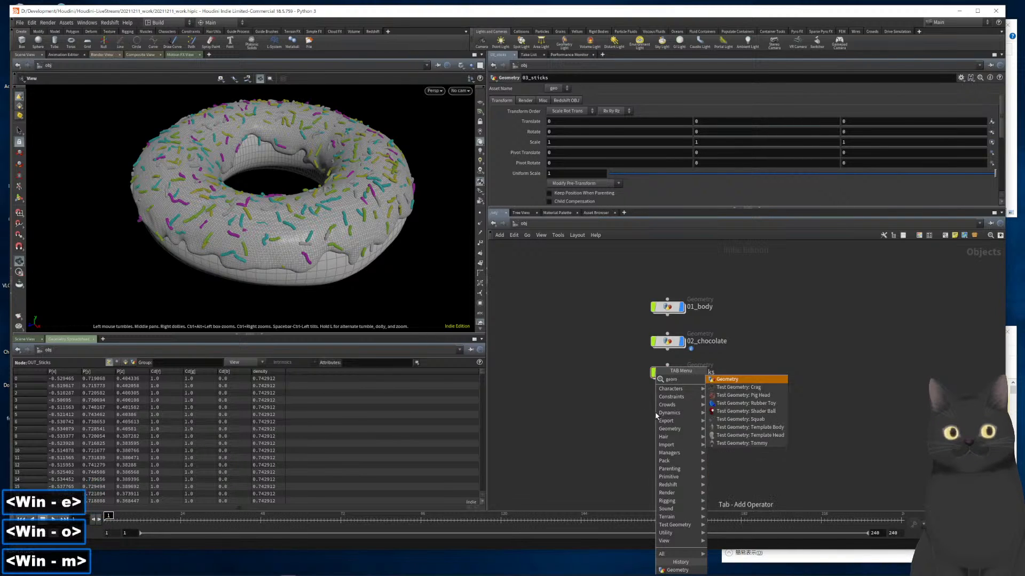
key(Return)
key(Return)
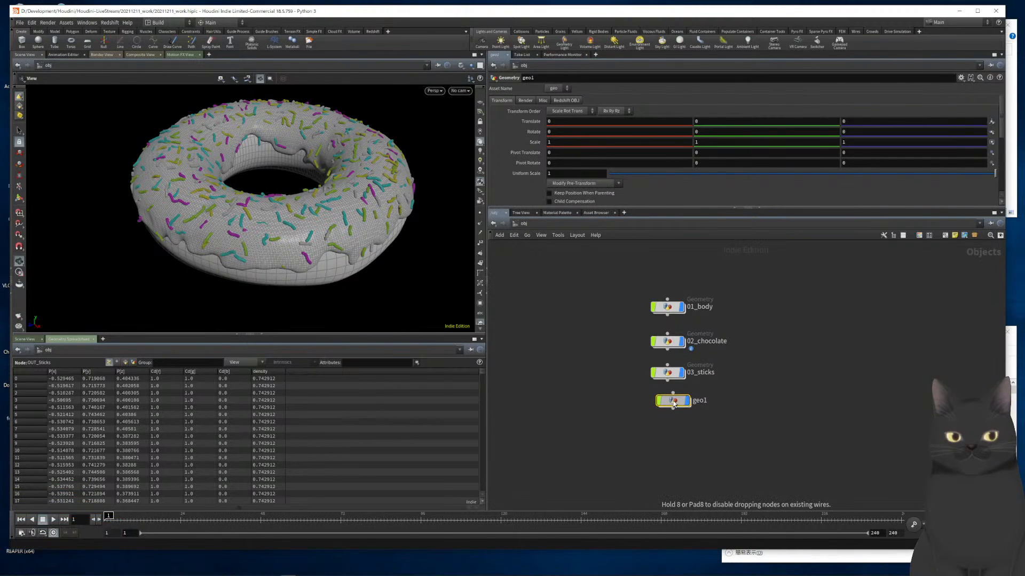
click(668, 408)
Rename the new geometry object geo1 as 04_choco_dents
double_click(693, 404)
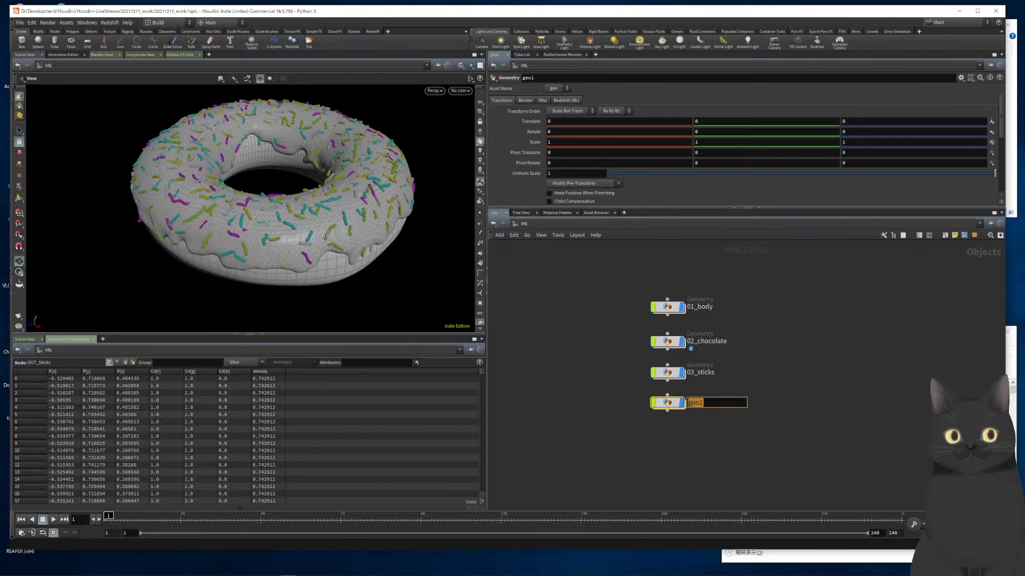
text(03)
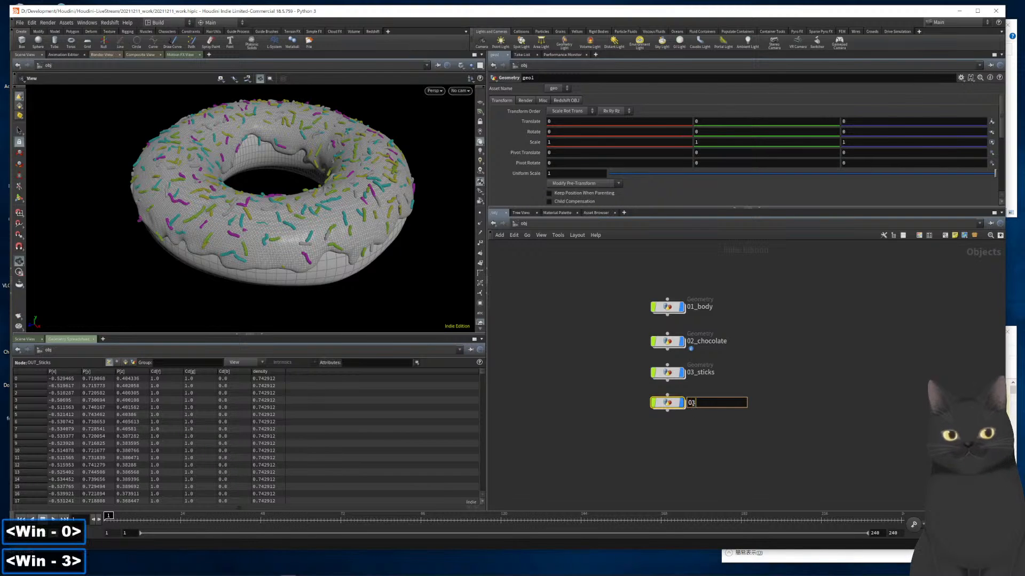
key(BackSpace)
text(4_c)
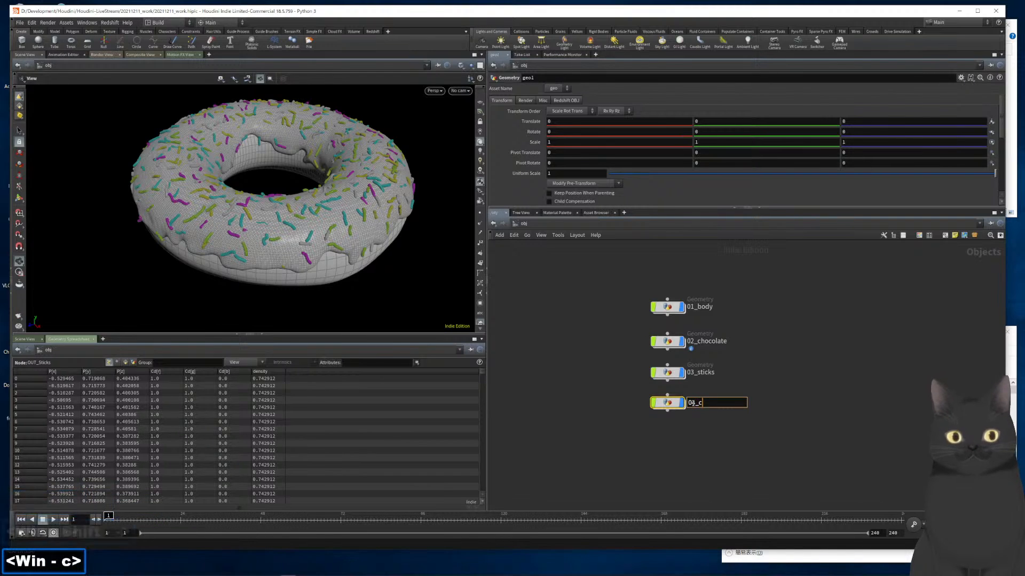
text(hoco_dens)
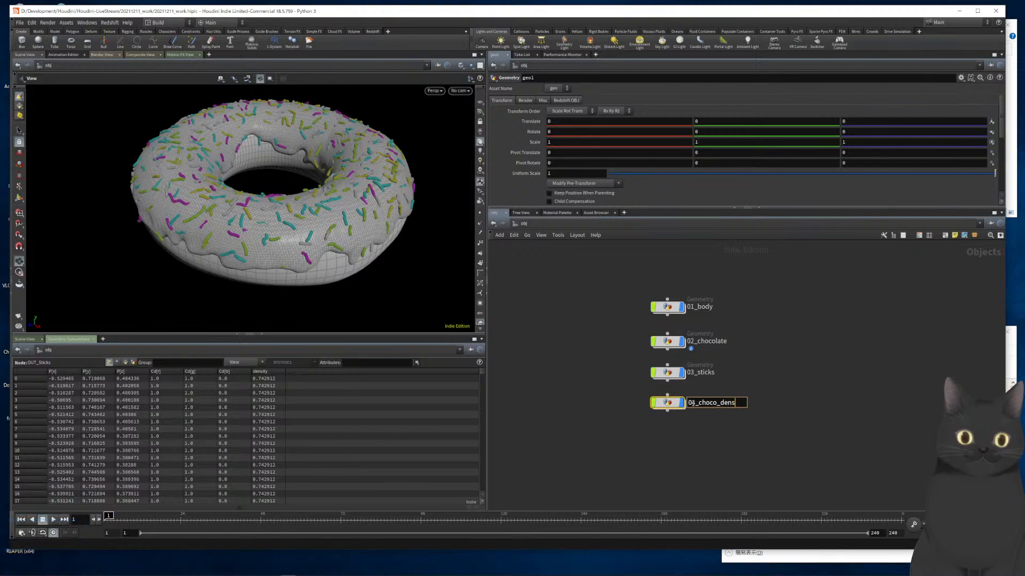
key(Return)
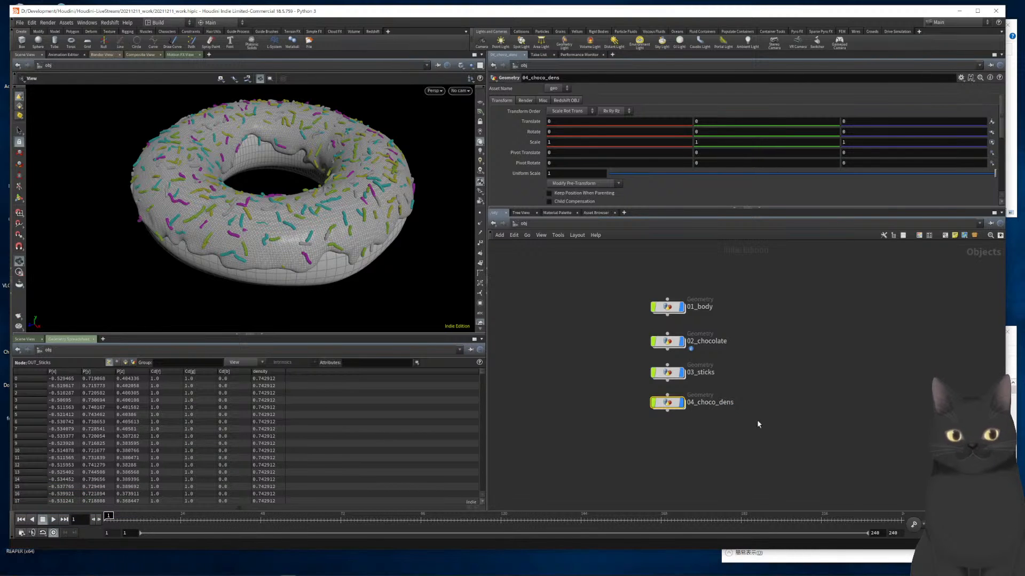
double_click(718, 403)
key(Right)
key(Left)
text(t)
key(Return)
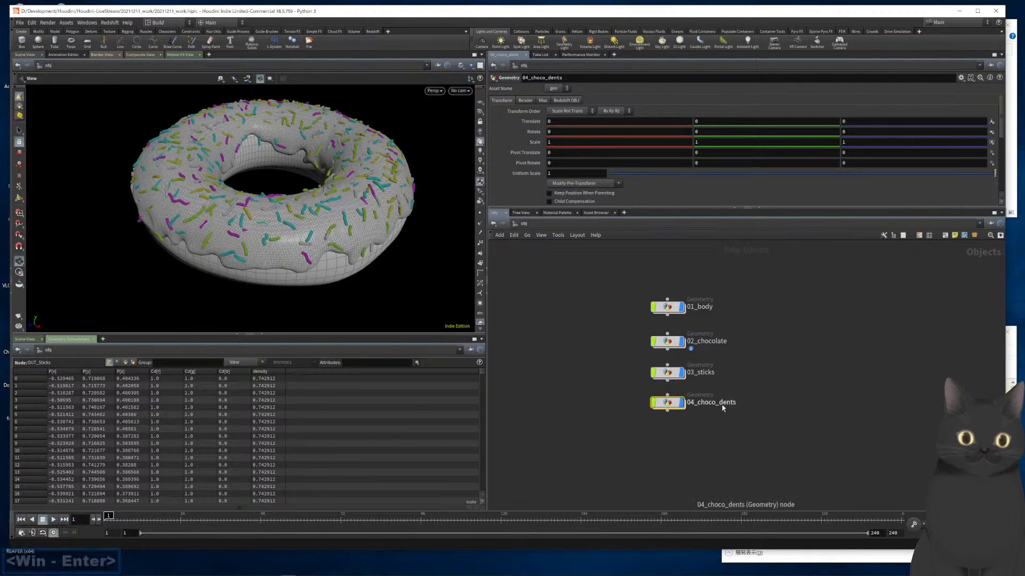
Go inside 04_choco_dents and add an Object Merge node
double_click(671, 403)
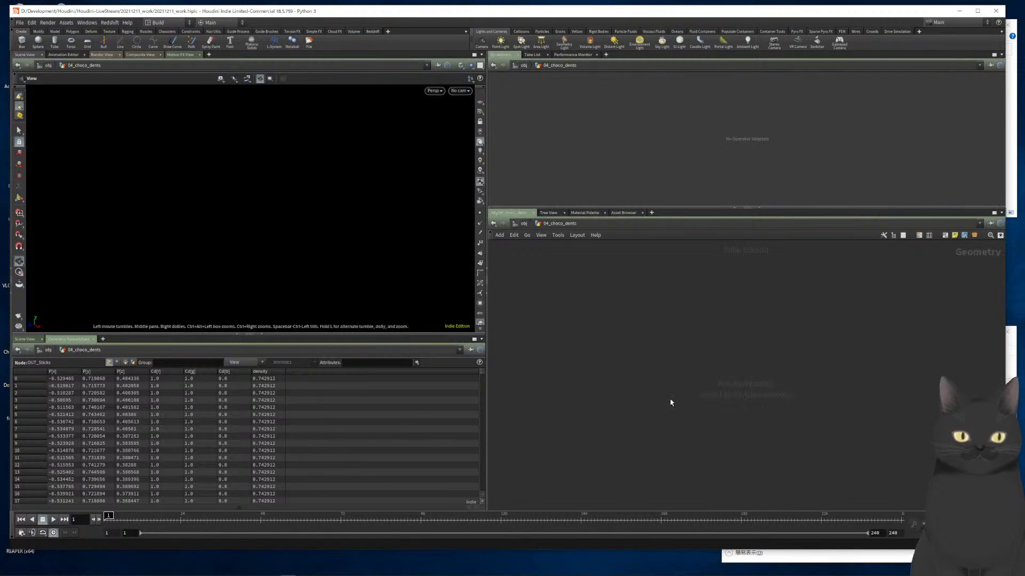
key(Tab)
text(obj)
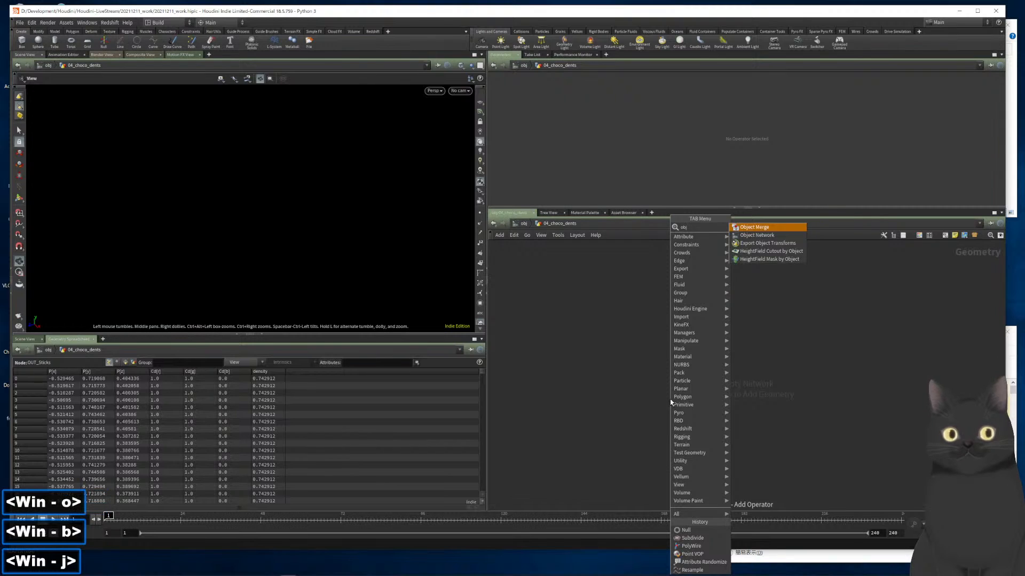
key(Return)
key(Return)
click(686, 362)
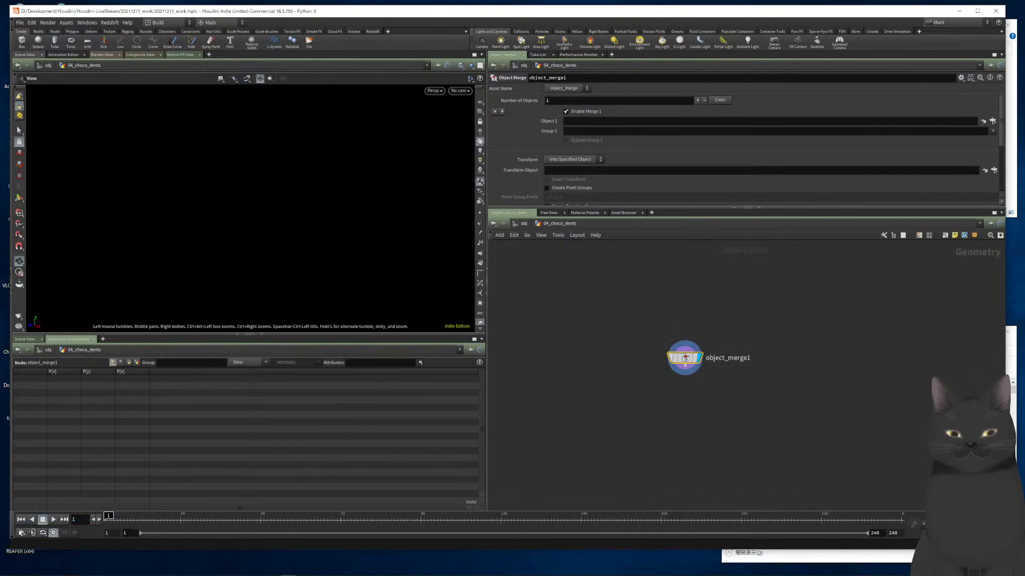
Set the Object Merge's Object 1 to /obj/02_chocolate/OUT_VOLUME
click(992, 122)
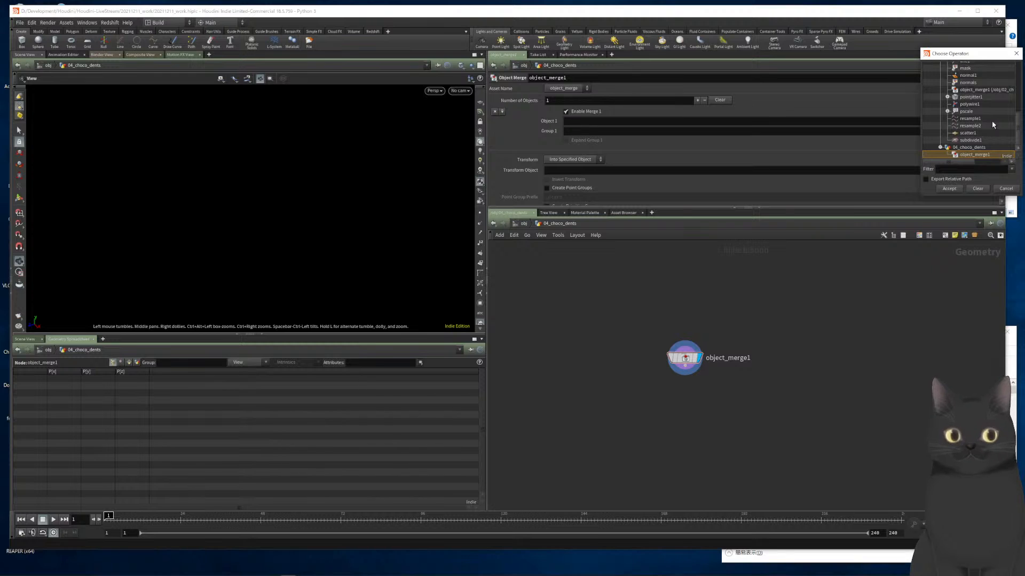
scroll(971, 121, up, 4)
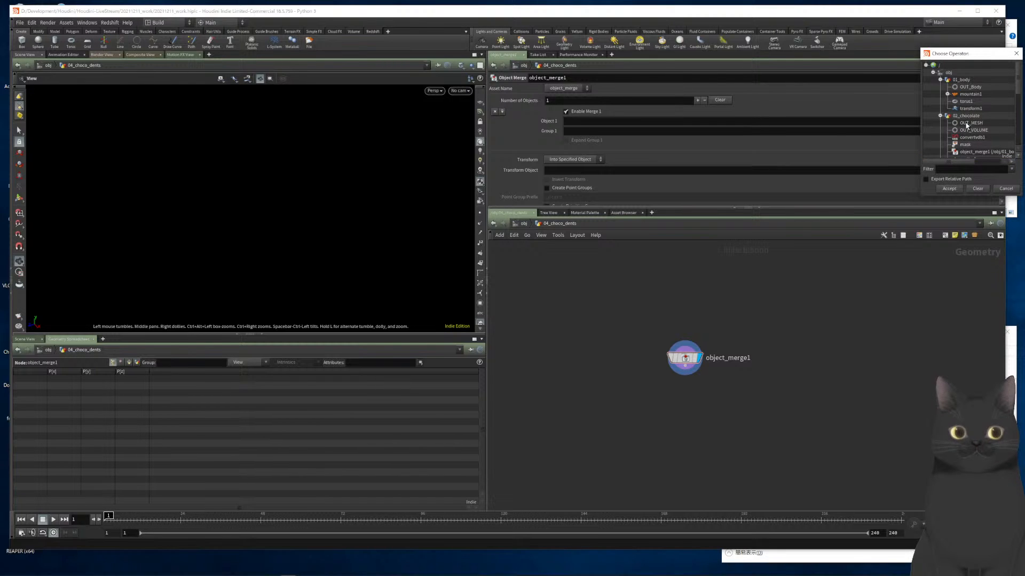
double_click(967, 135)
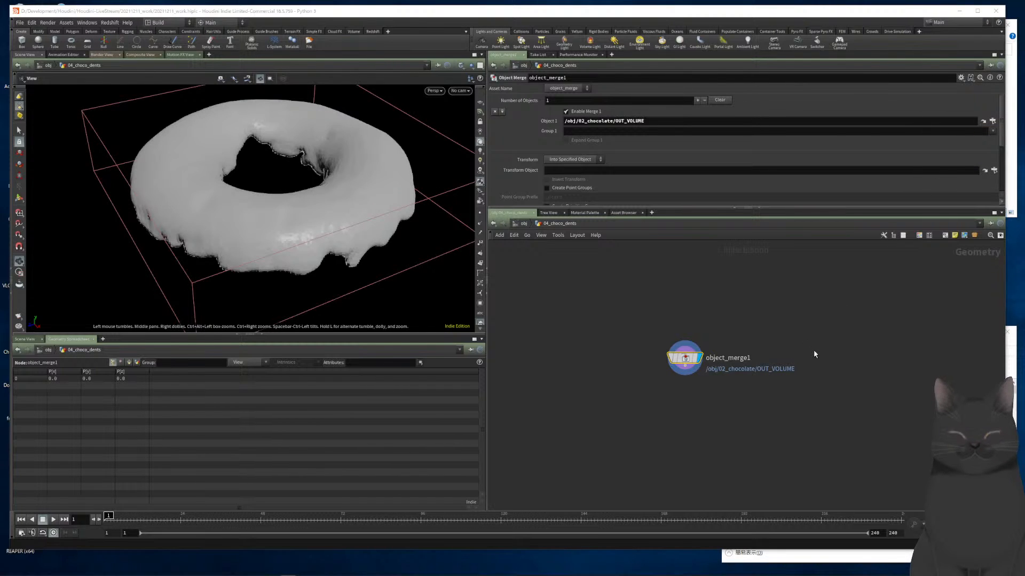
Add a second Object Merge node and align it beside object_merge1
key(Tab)
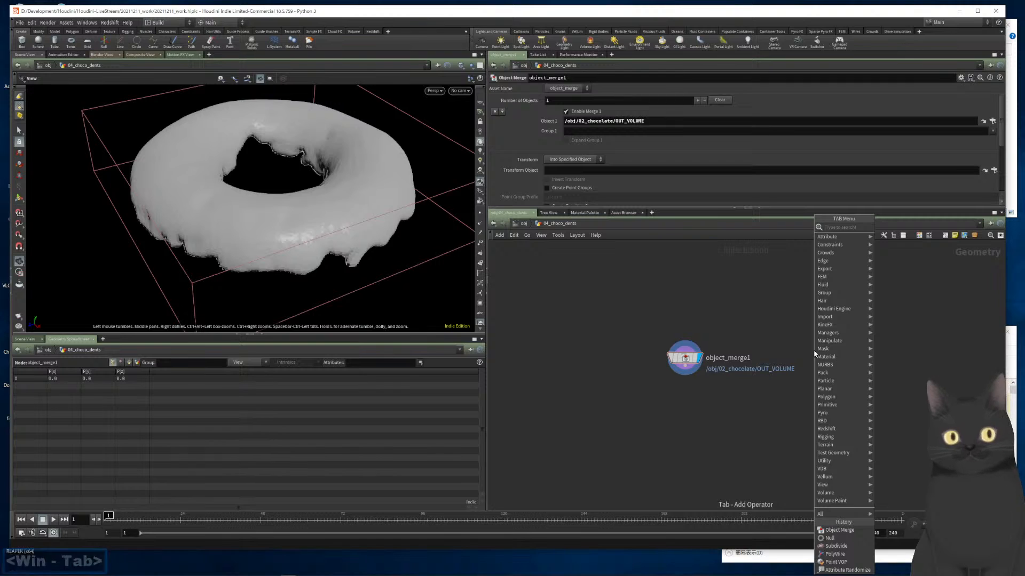
text(obj)
key(Return)
key(Return)
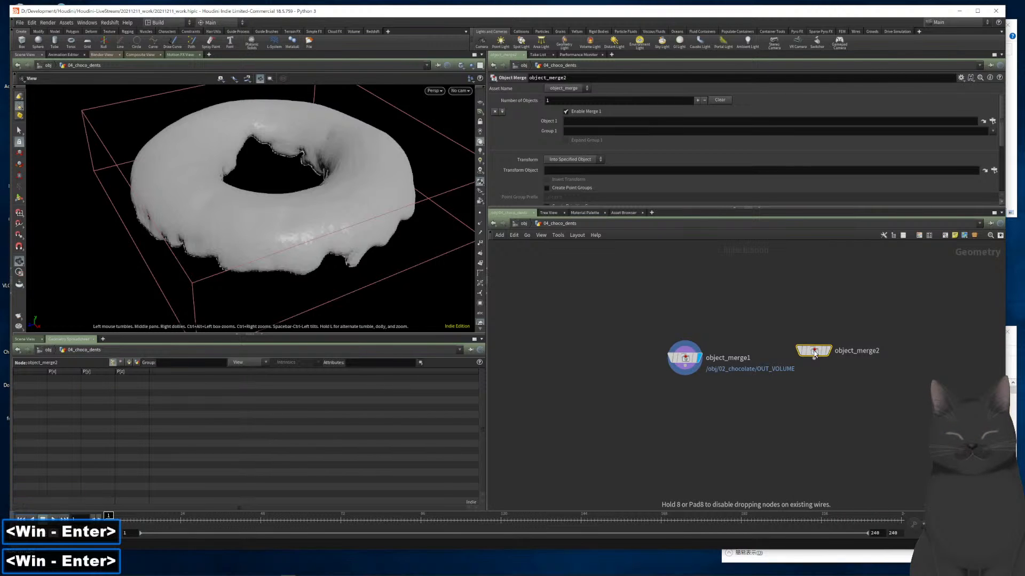
drag(810, 367, 810, 362)
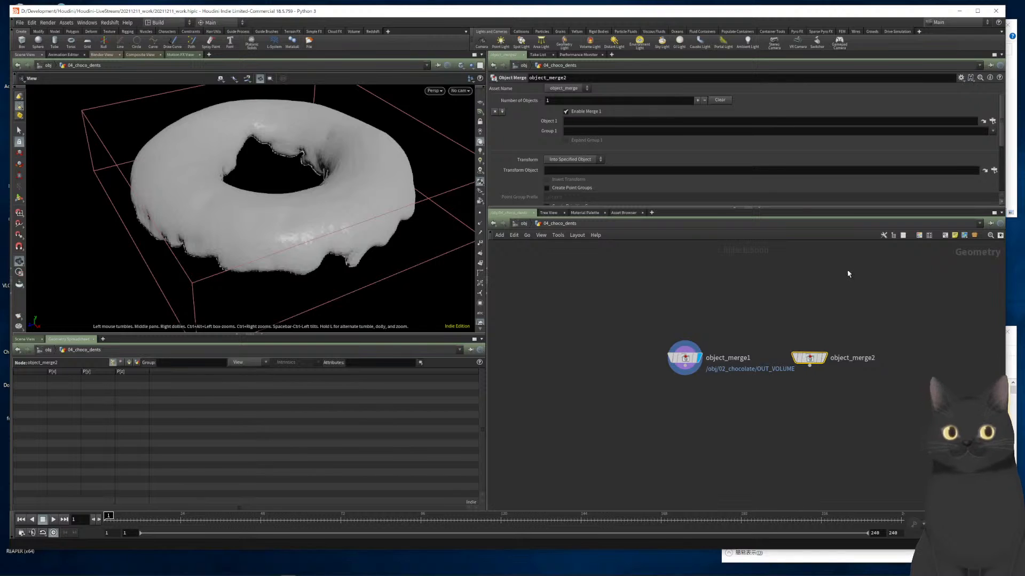
Set the second Object Merge's Object 1 to /obj/03_sticks/OUT_Sticks
click(992, 121)
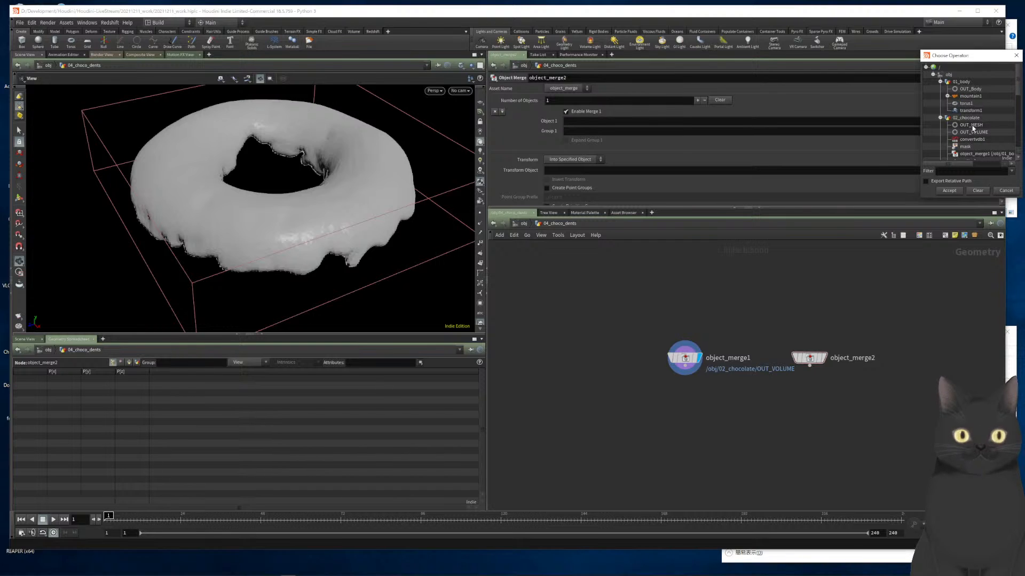
scroll(973, 128, down, 4)
double_click(969, 103)
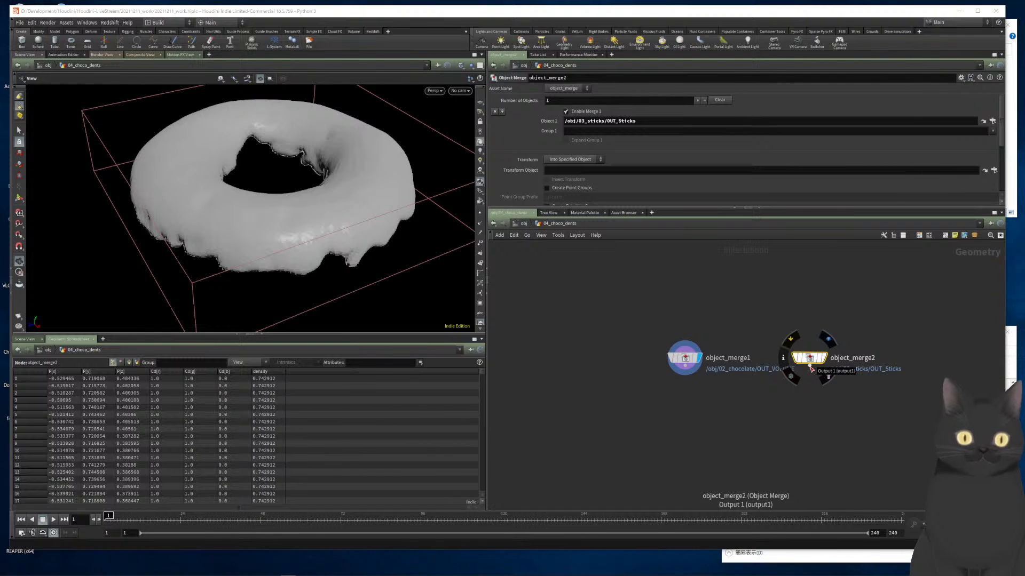
Add a VDB from Polygons node fed by object_merge2 and display its result
click(811, 369)
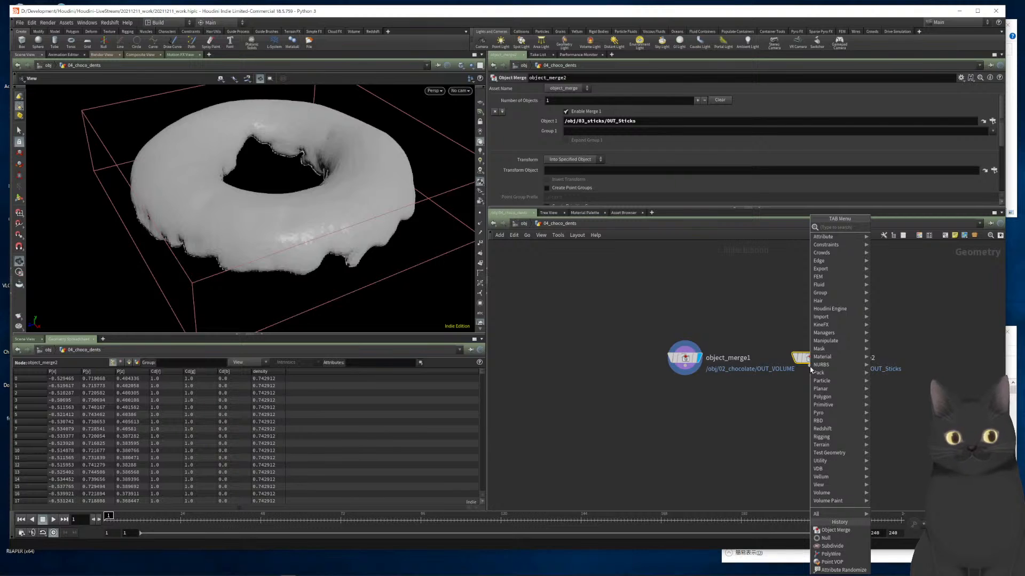
text(vdb)
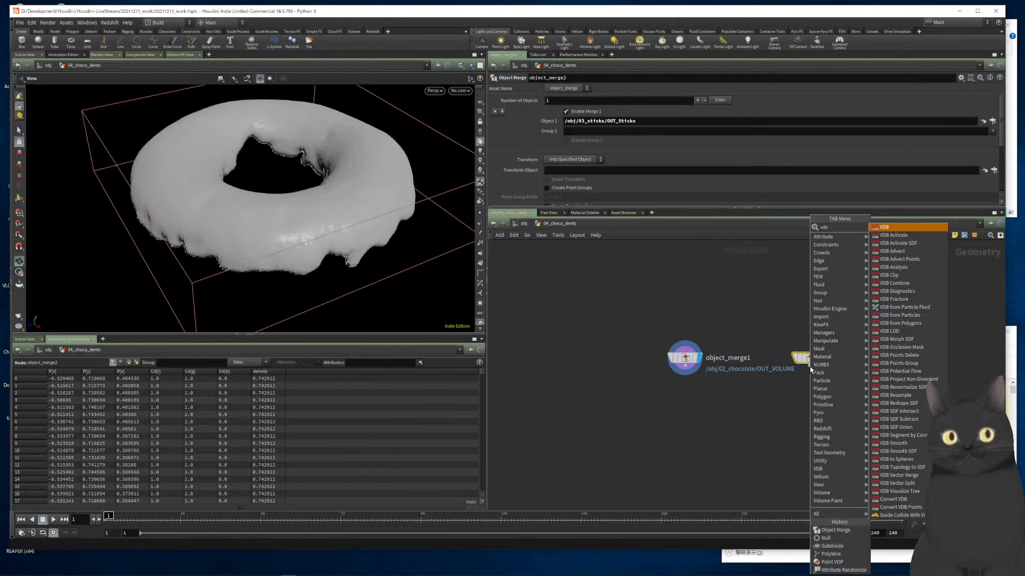
text(poi)
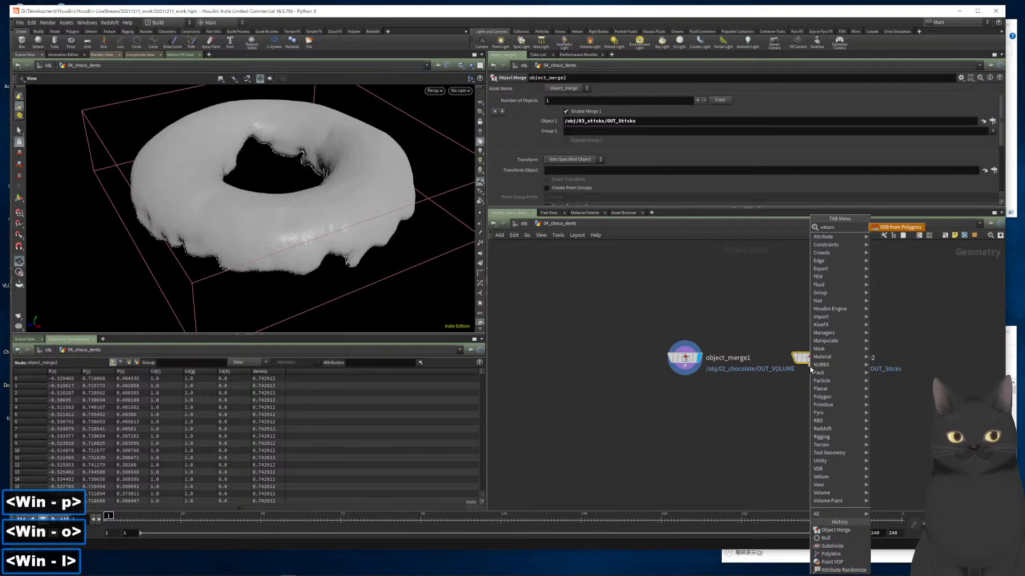
key(Return)
key(Return)
click(810, 369)
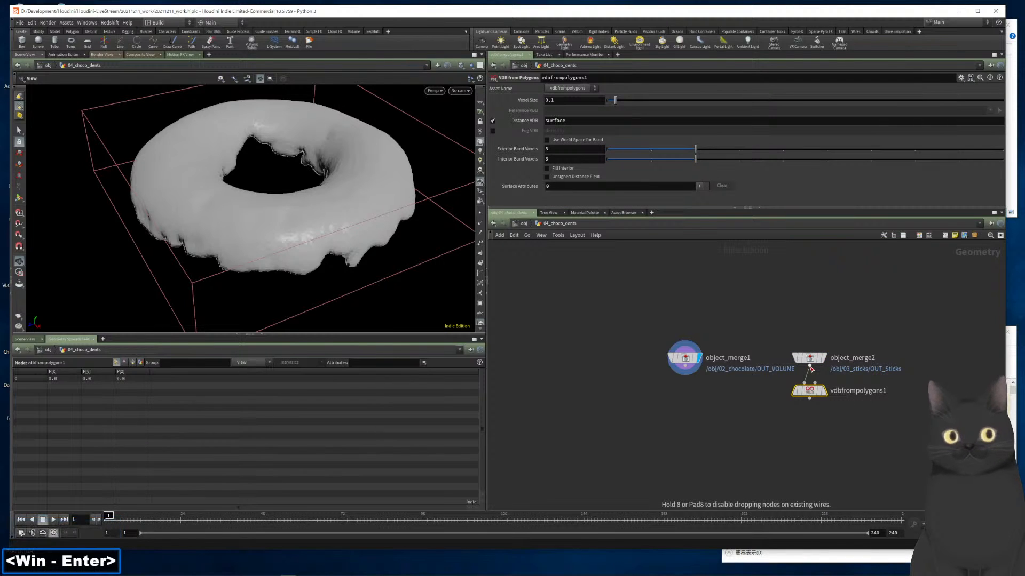
key(r)
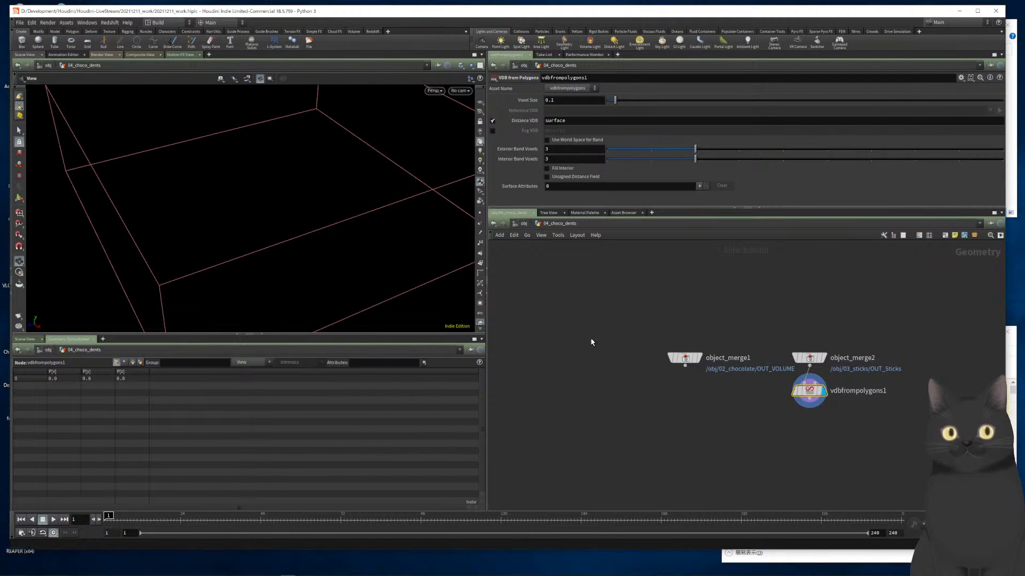
scroll(404, 243, down, 5)
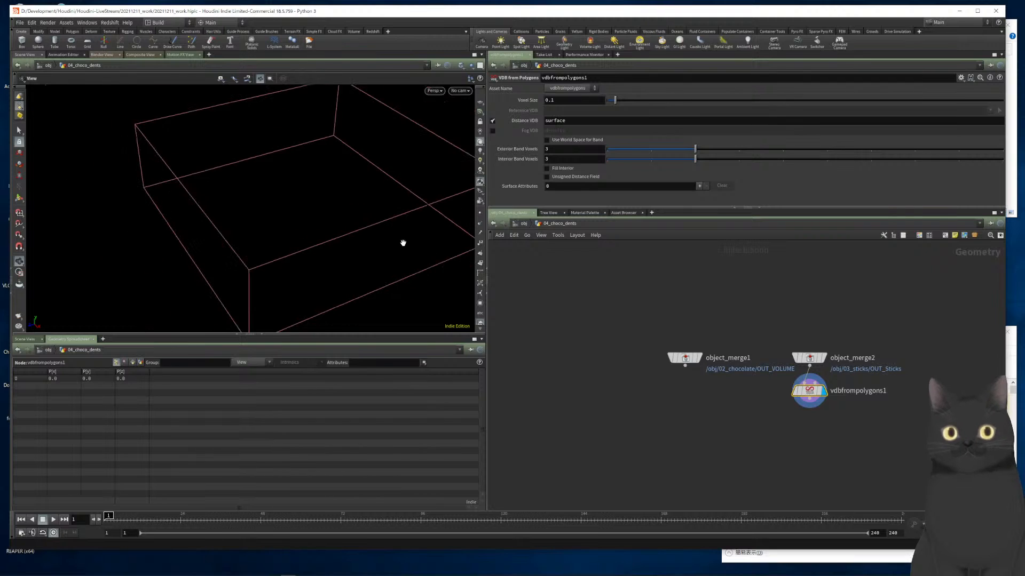
middle_drag(457, 271, 404, 262)
Display the merged sticks for comparison, return the display to vdbfrompolygons1 and set its Voxel Size to 0.01
mouse_move(813, 363)
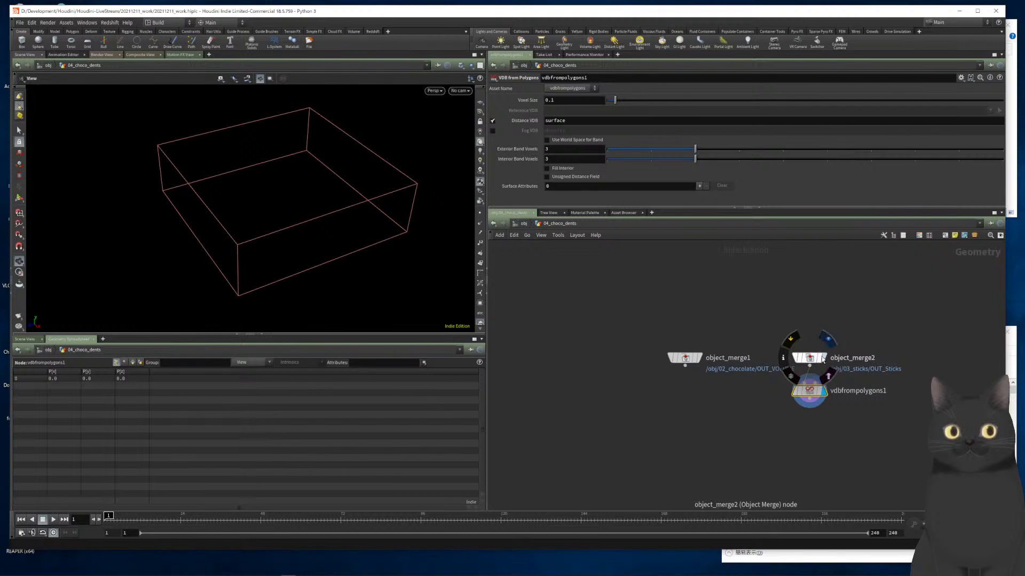
key(r)
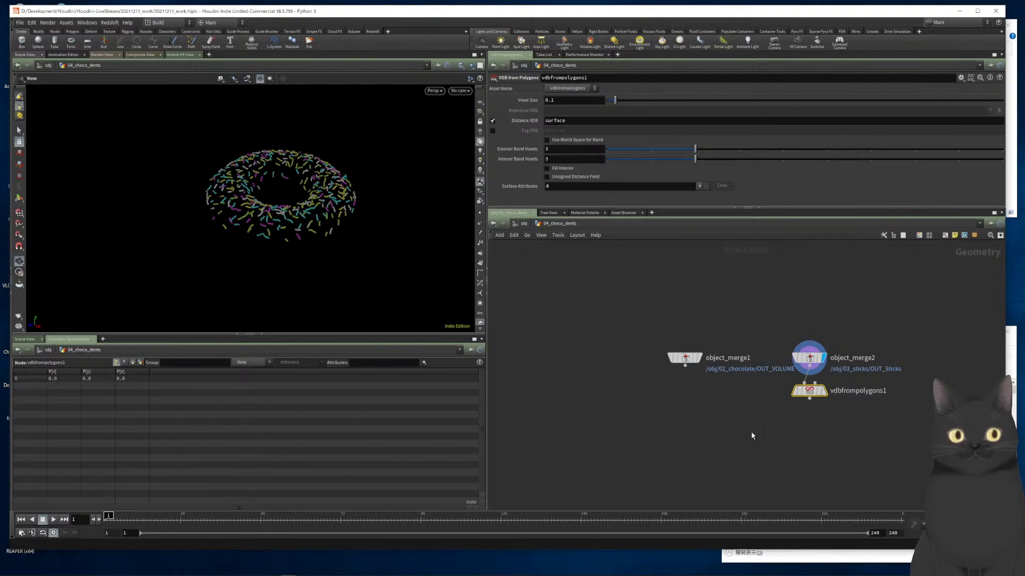
click(823, 392)
click(573, 103)
key(Left)
text(0)
key(Return)
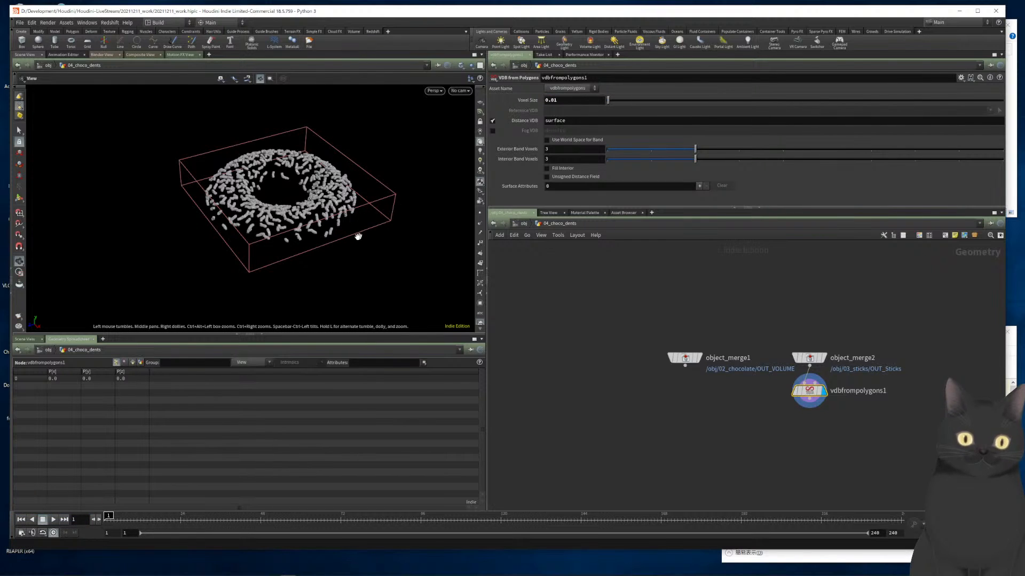
Add a VDB Resample node fed by object_merge1 and display its result
mouse_move(695, 360)
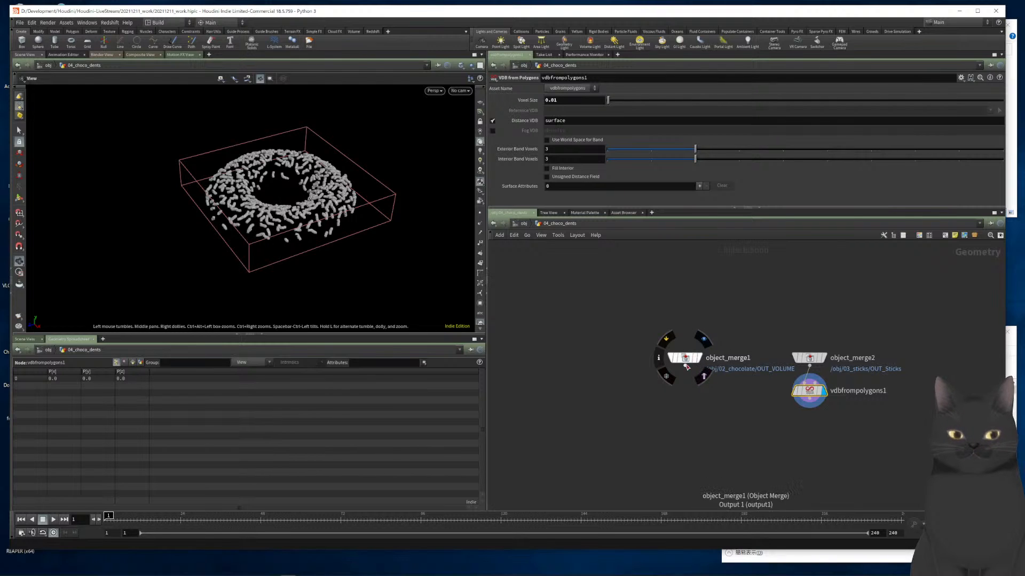
key(Tab)
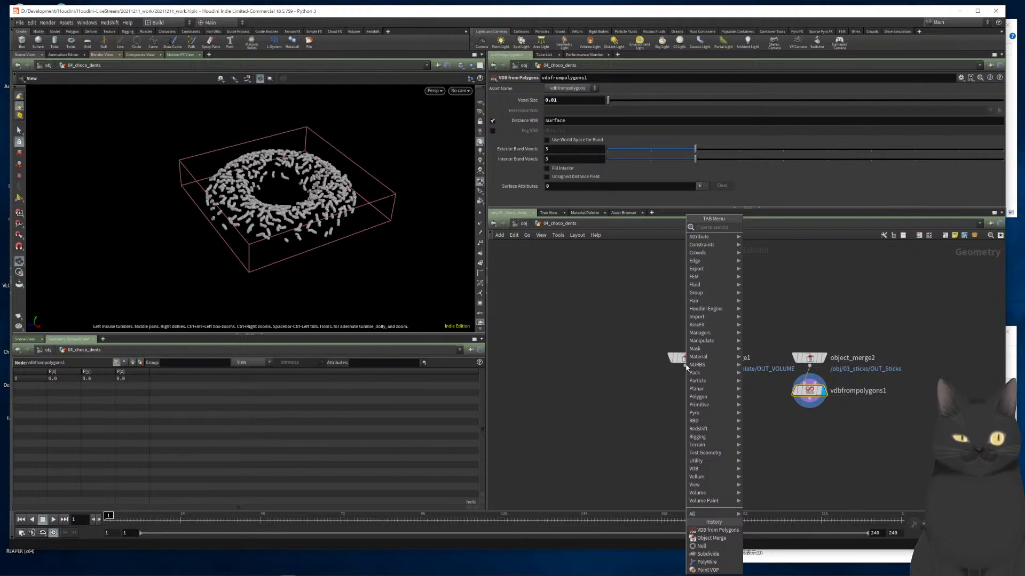
text(vdbre)
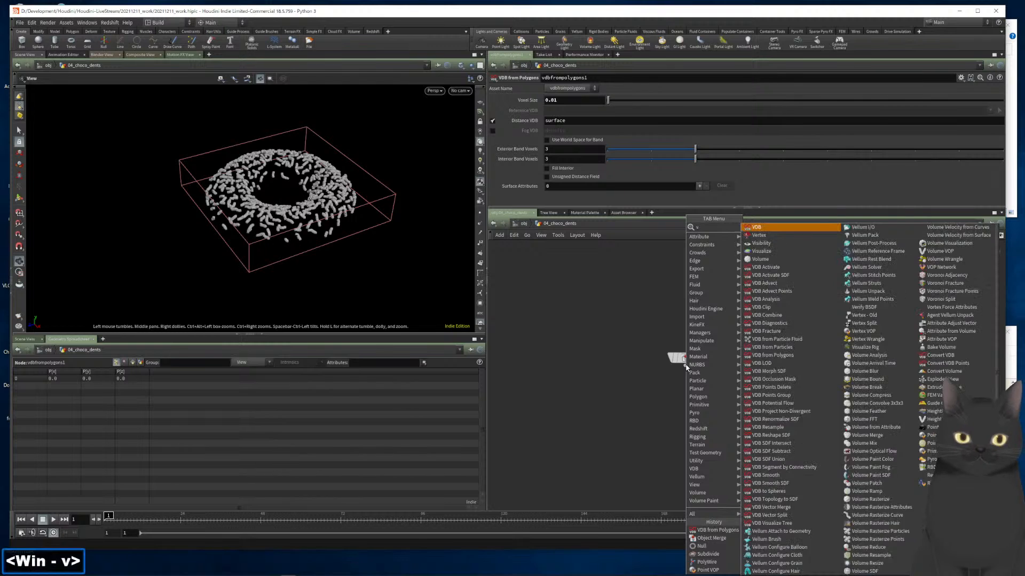
key(Return)
key(Return)
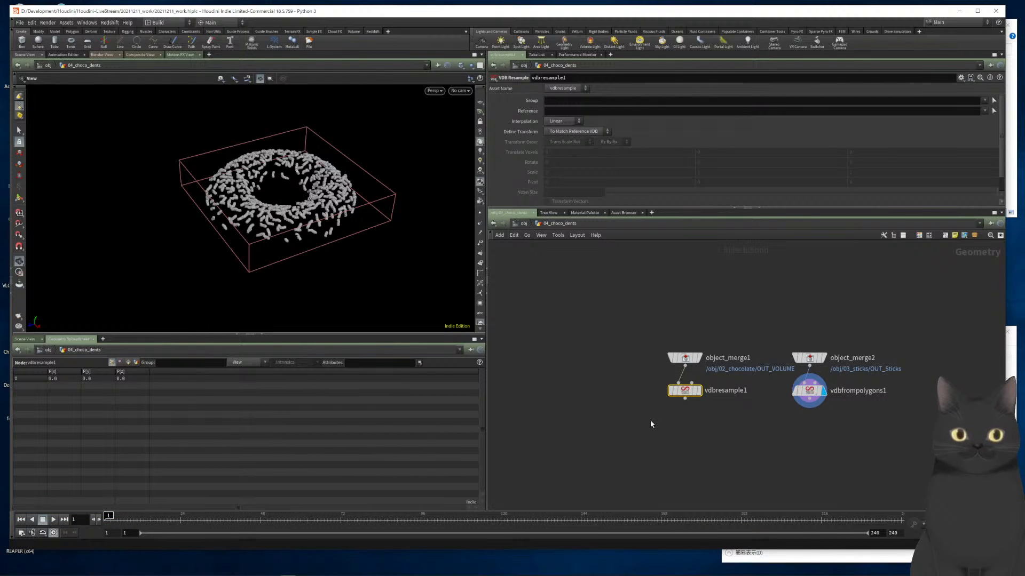
key(r)
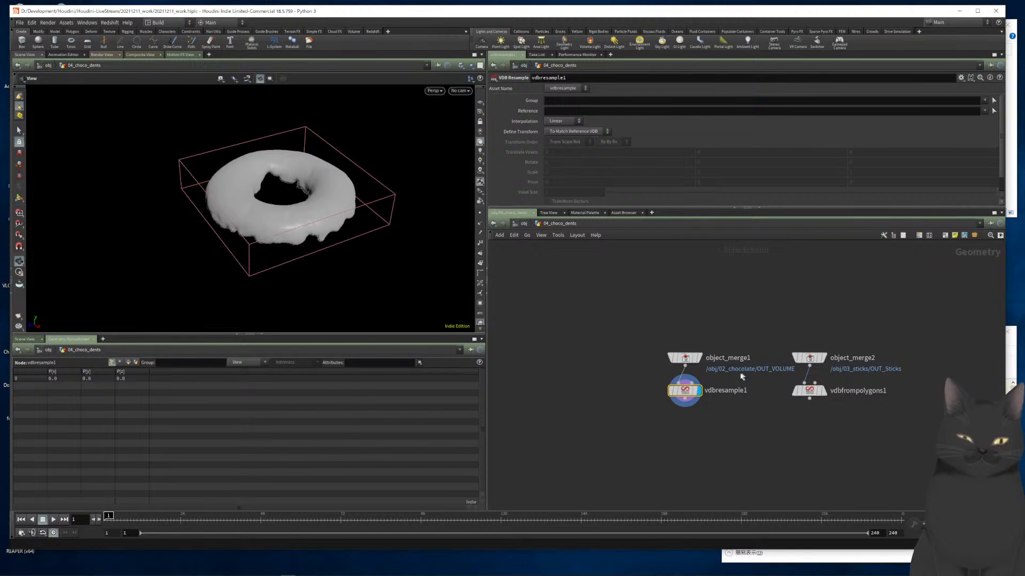
Place vdbresample1 below and between the two branches and connect vdbfrompolygons1 to its second input as the reference VDB
drag(686, 390, 722, 455)
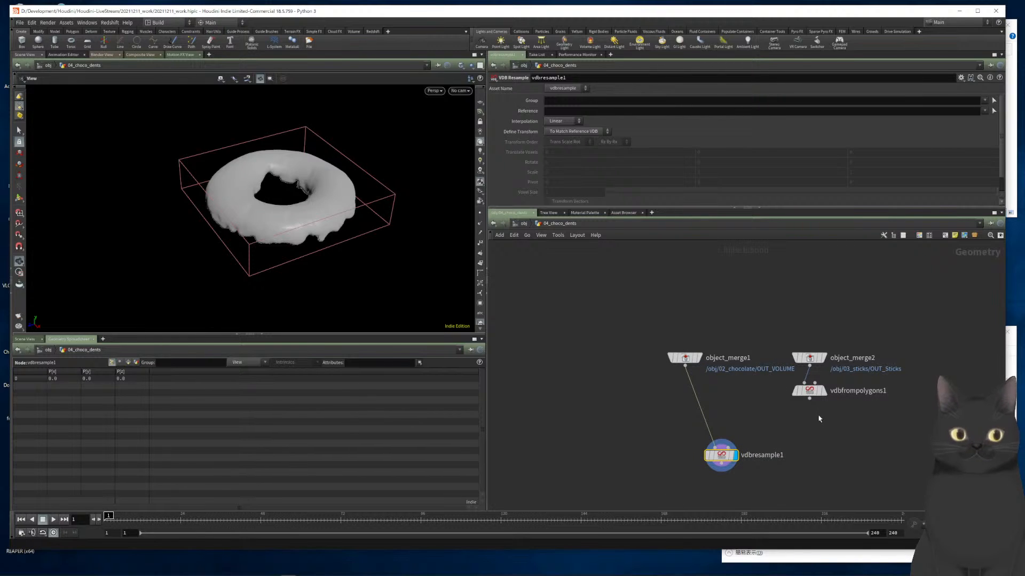
drag(809, 398, 751, 427)
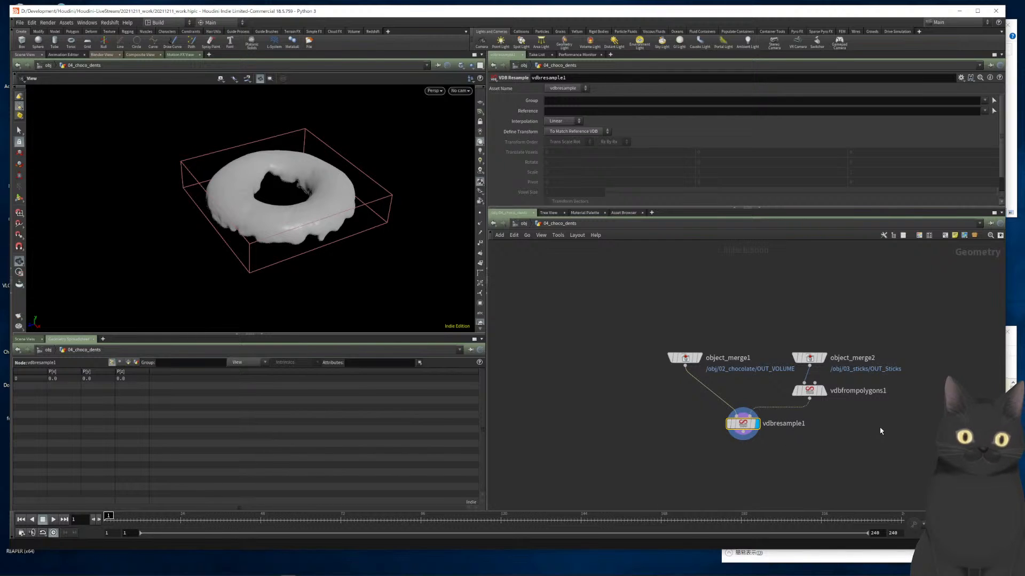
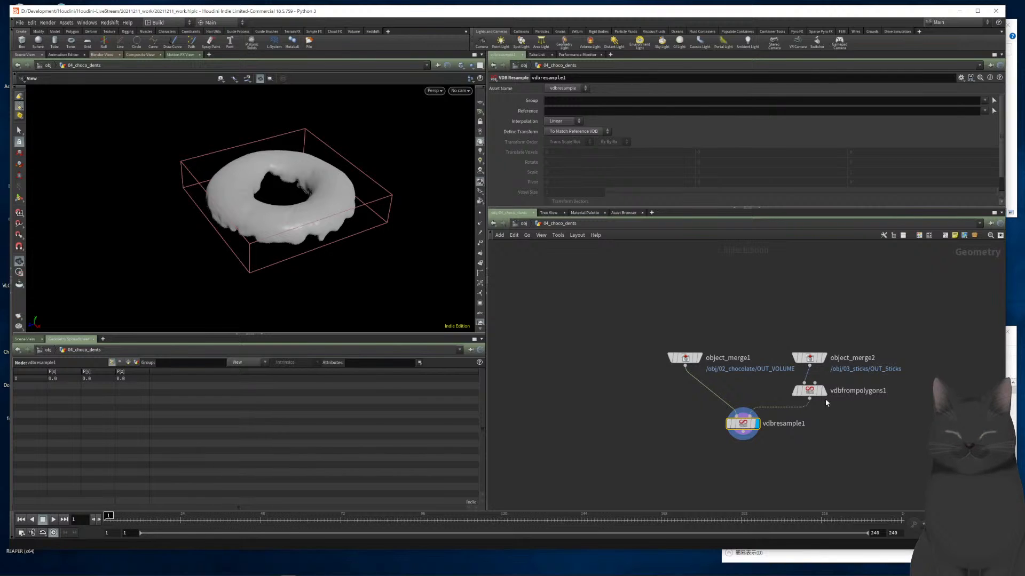
mouse_move(812, 392)
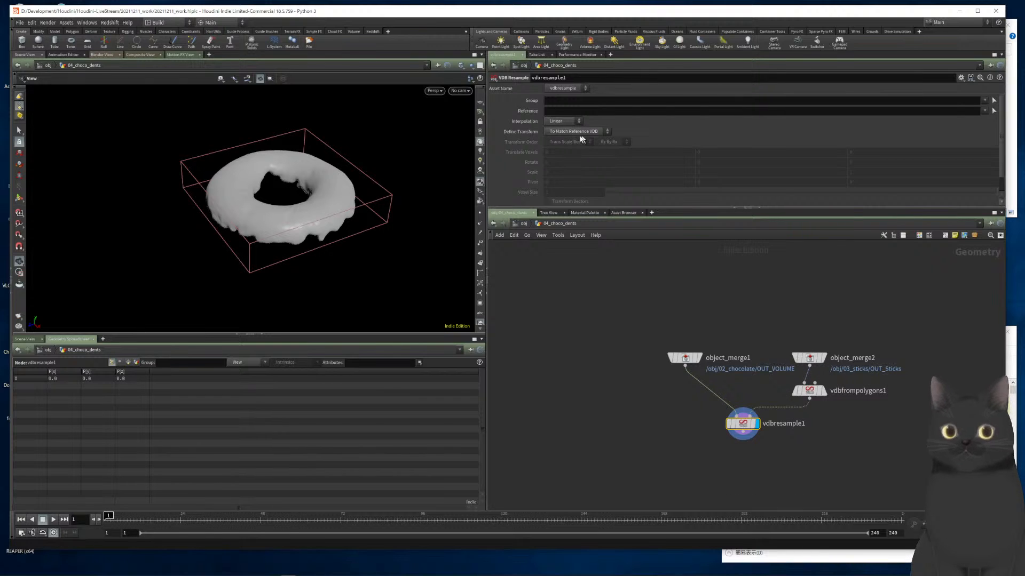
Review the transform settings of vdbresample1 and select vdbfrompolygons1 to show its parameters
scroll(576, 302, down, 3)
scroll(612, 172, down, 1)
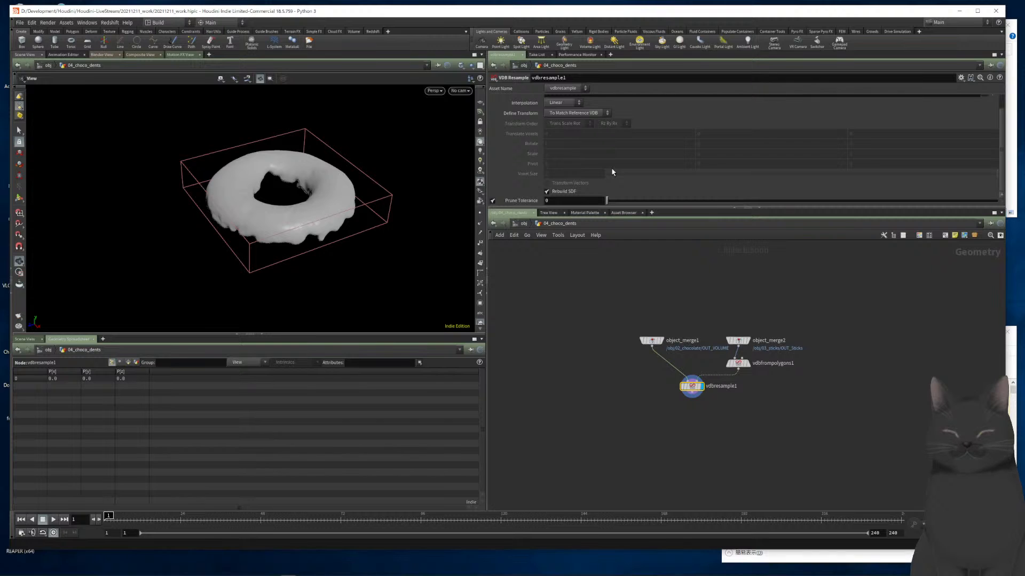
scroll(614, 172, up, 1)
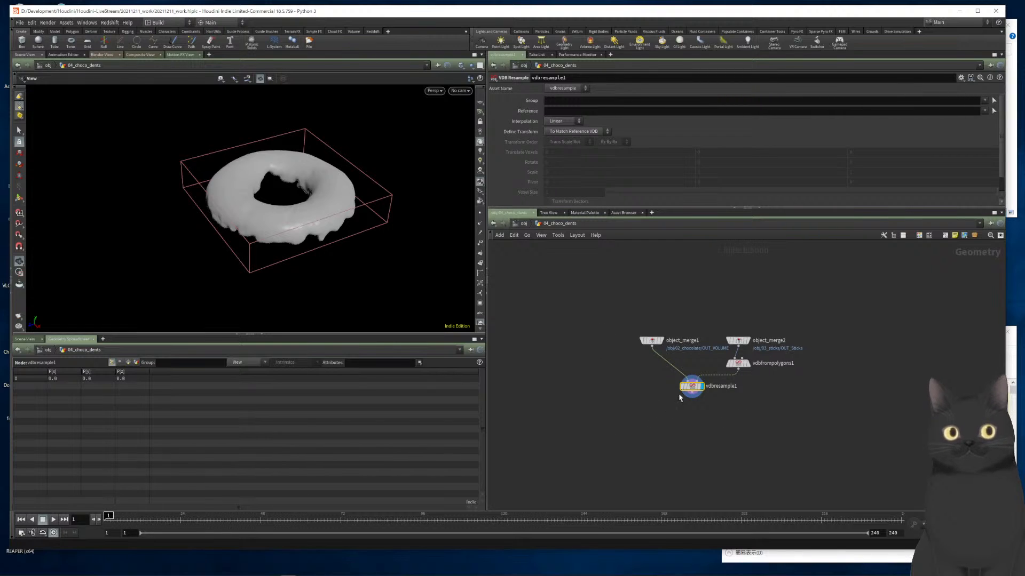
mouse_move(693, 388)
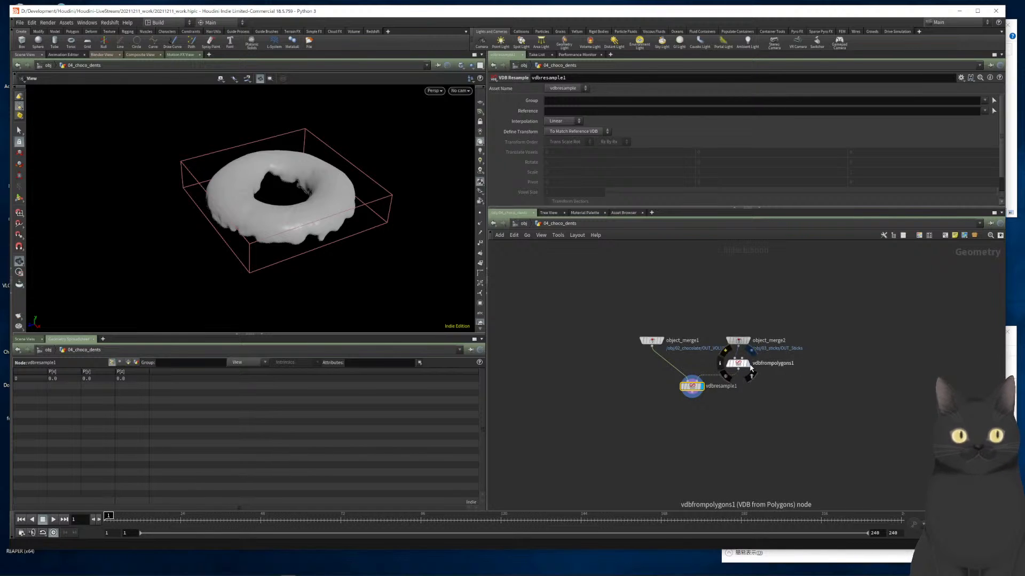
drag(783, 375, 740, 353)
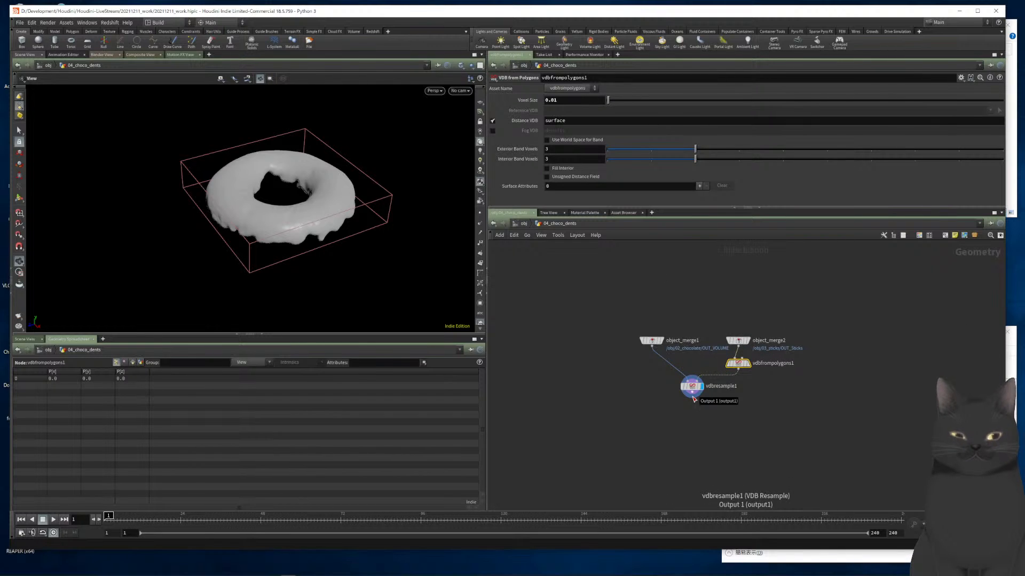
Add a VDB Combine node fed by vdbresample1 and display its result
key(Tab)
text(vdbco)
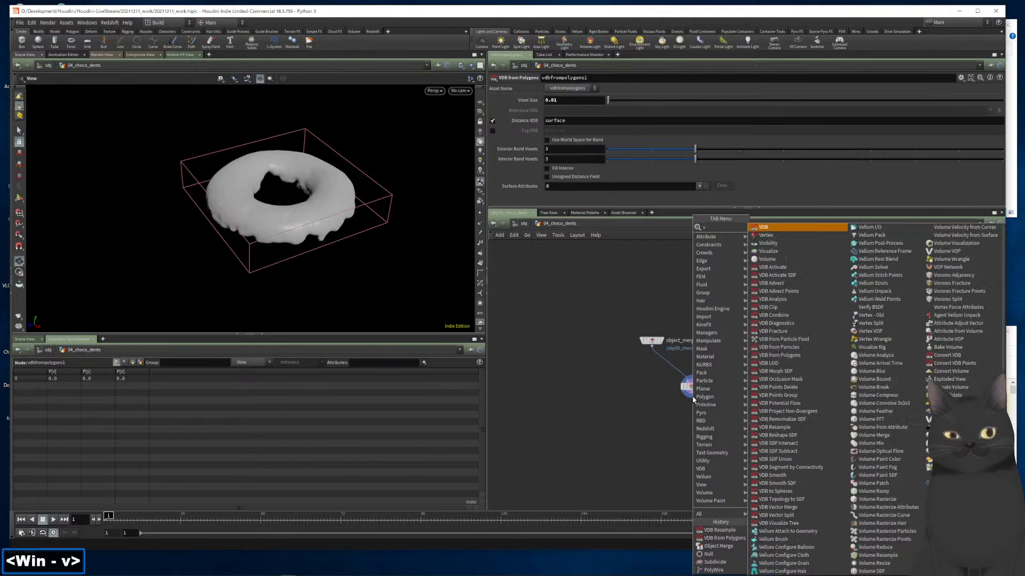
key(Return)
key(Return)
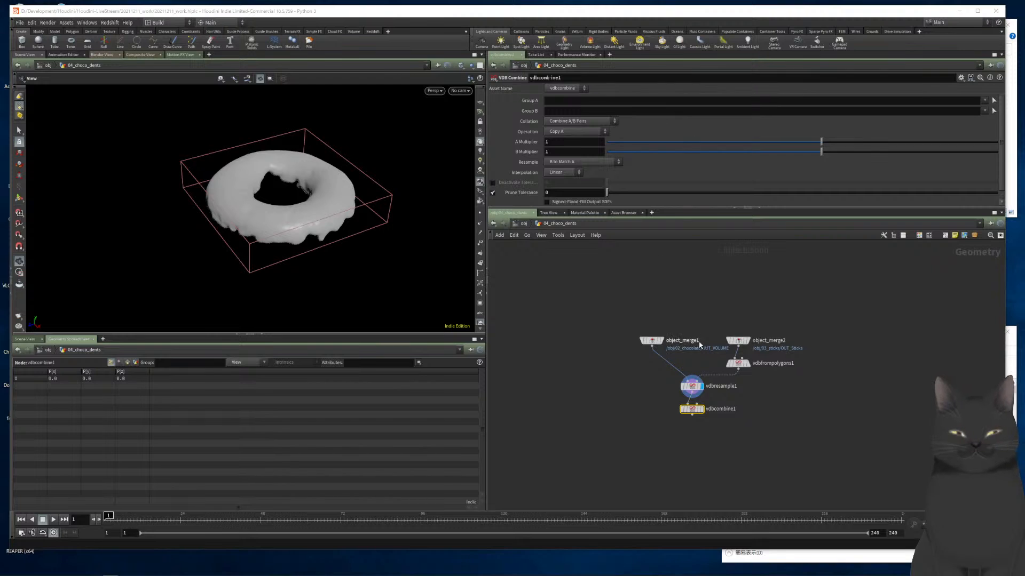
drag(691, 394, 672, 385)
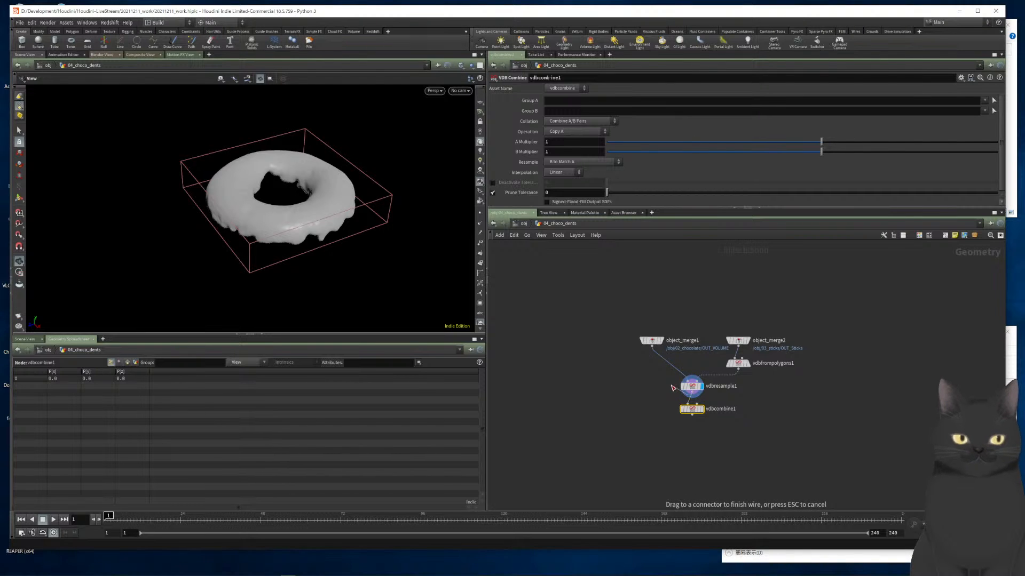
key(super+Escape)
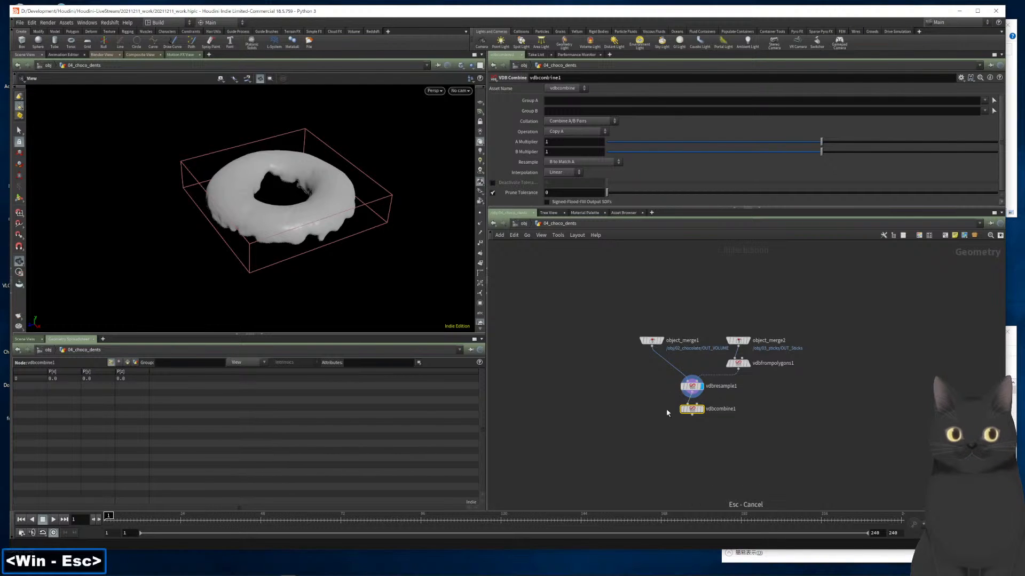
click(702, 409)
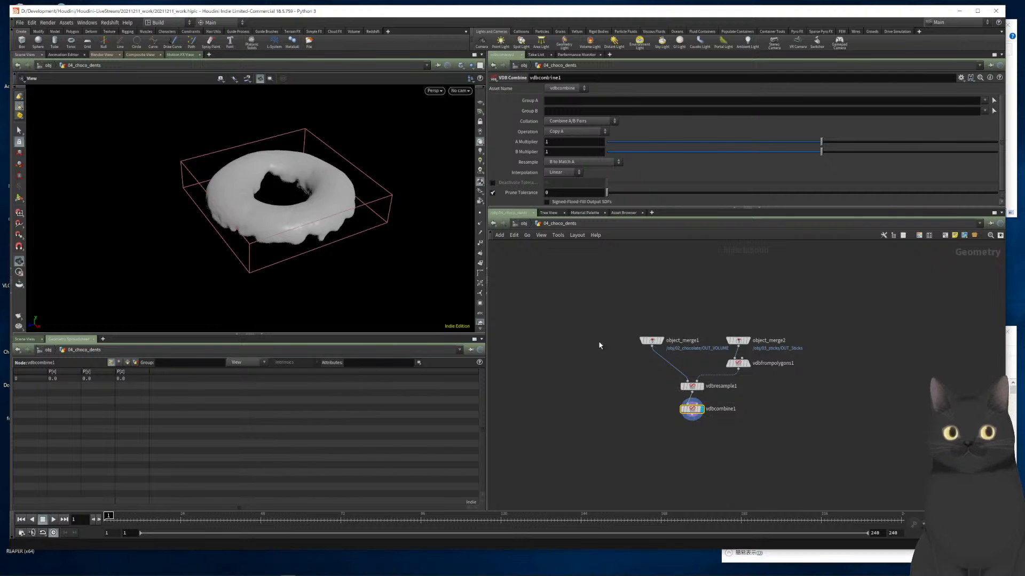
drag(641, 398, 700, 431)
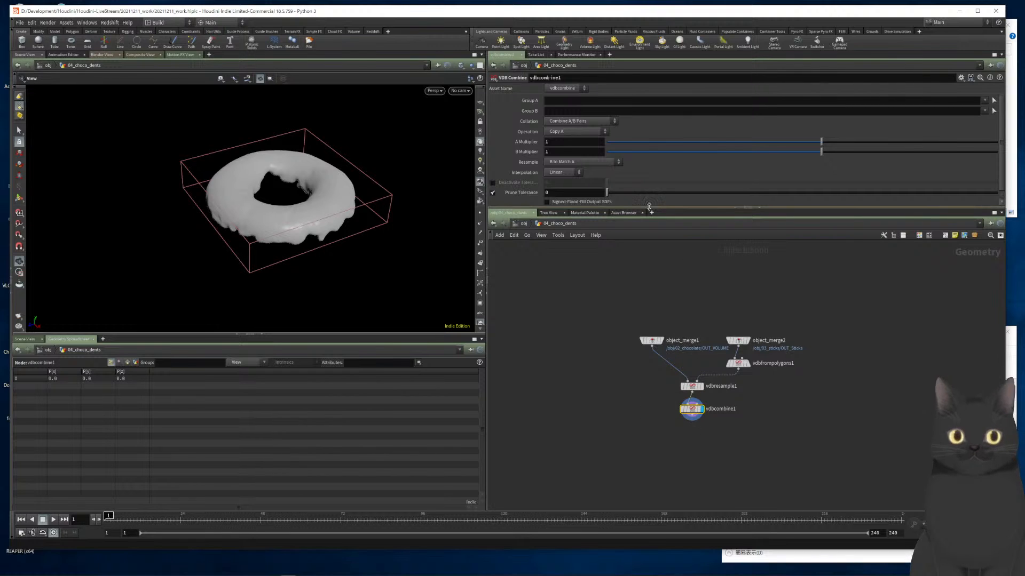
Set vdbcombine1's Resample to A to Match B and its Operation to SDF Difference
click(570, 123)
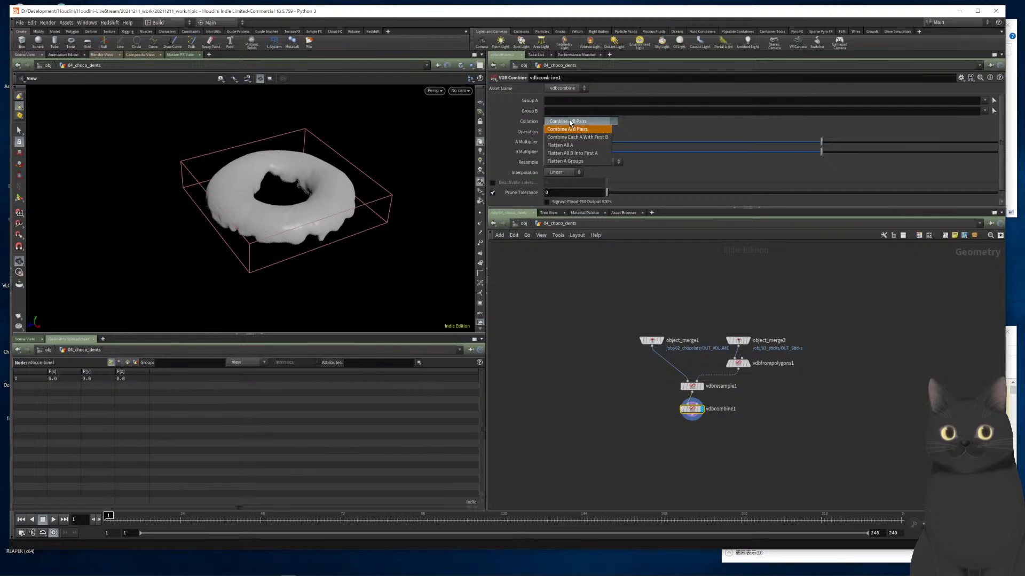
click(570, 123)
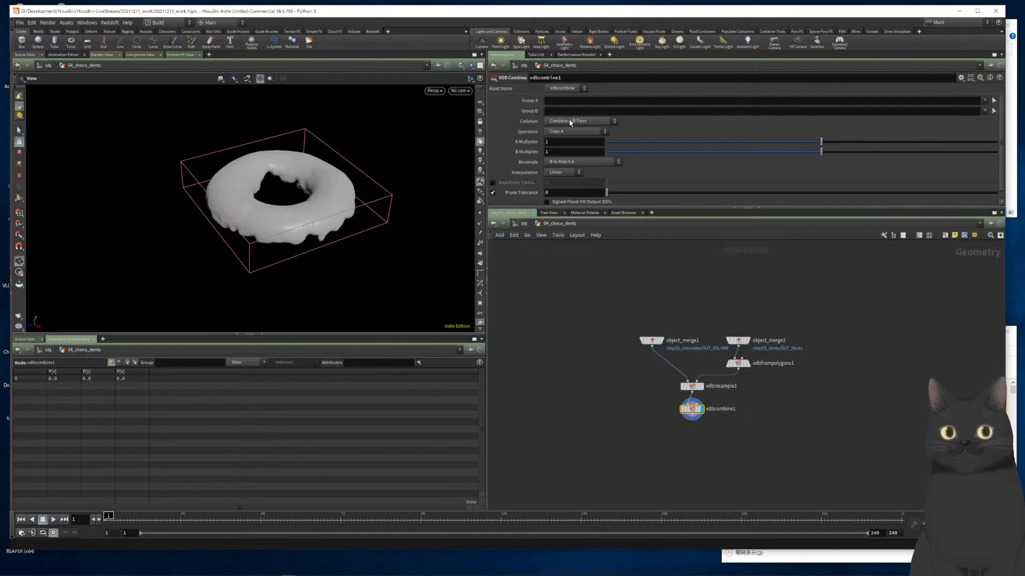
click(565, 172)
click(558, 260)
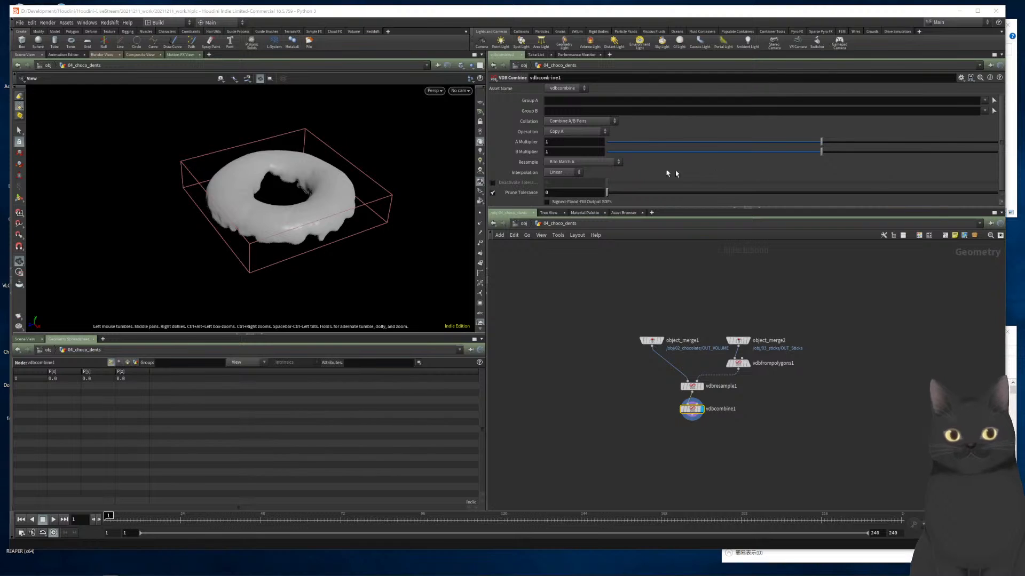
click(599, 163)
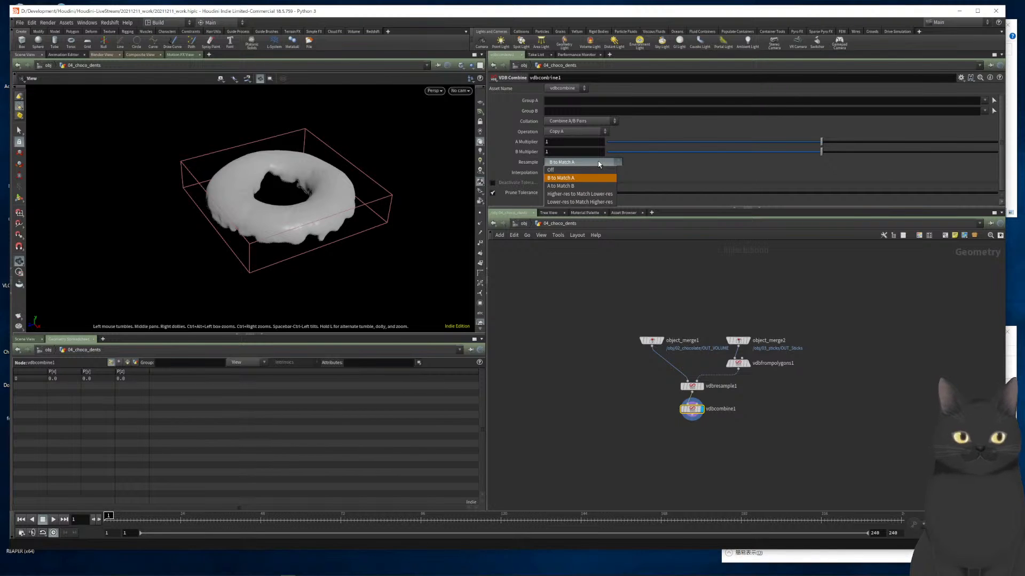
click(576, 186)
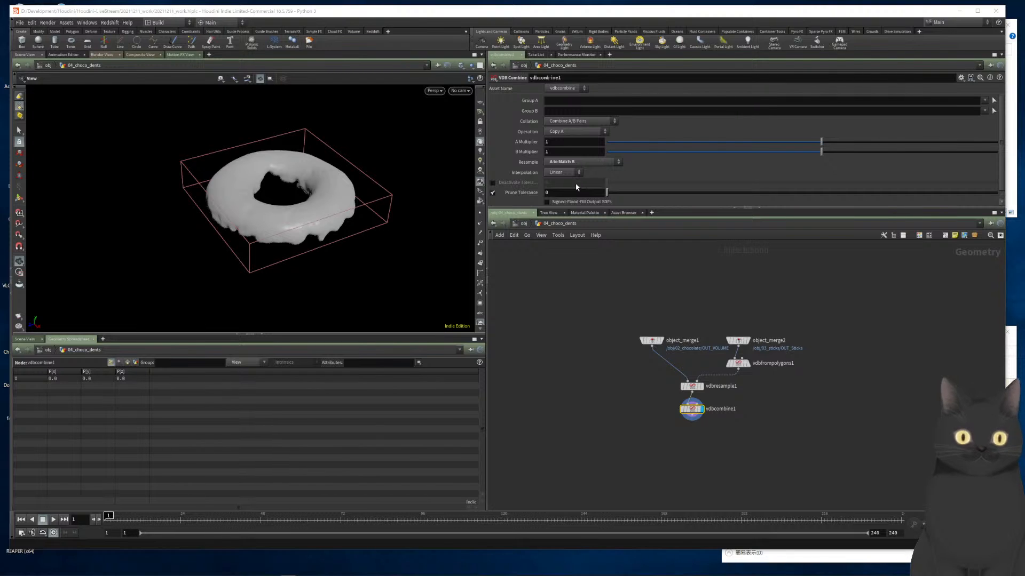
click(570, 132)
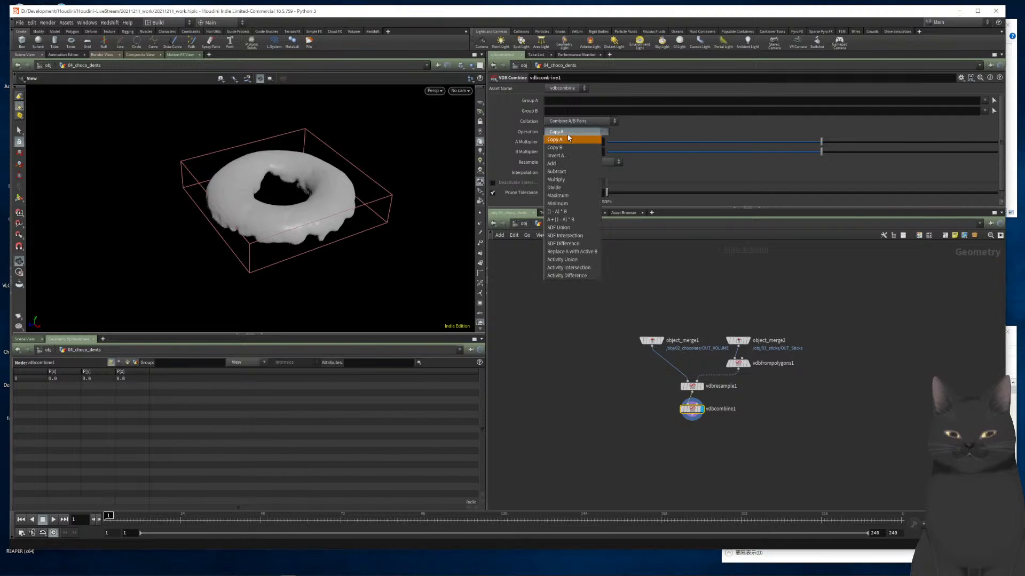
click(583, 245)
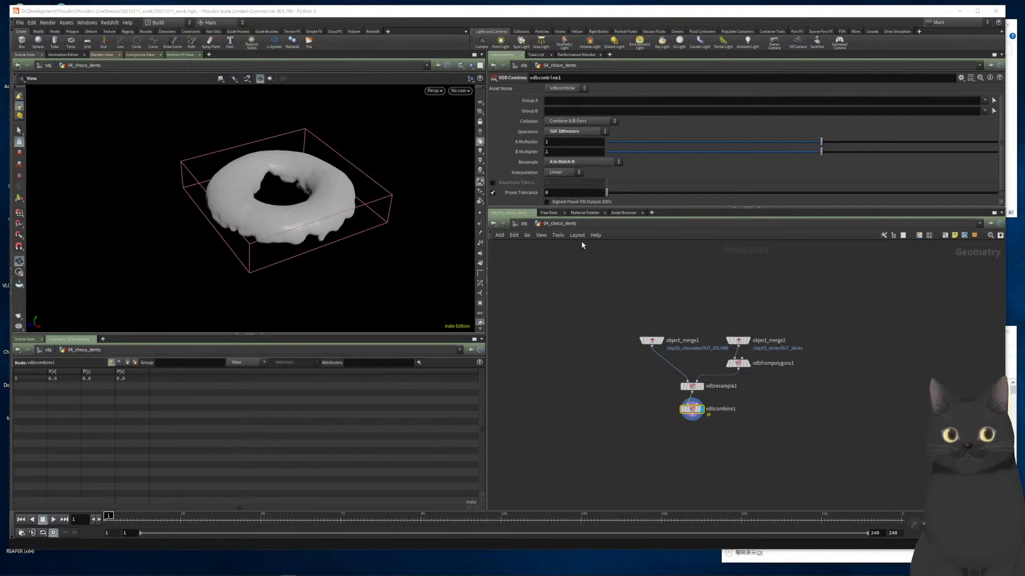
Bypass vdbresample1 and place it directly below object_merge1, above vdbcombine1
mouse_move(691, 387)
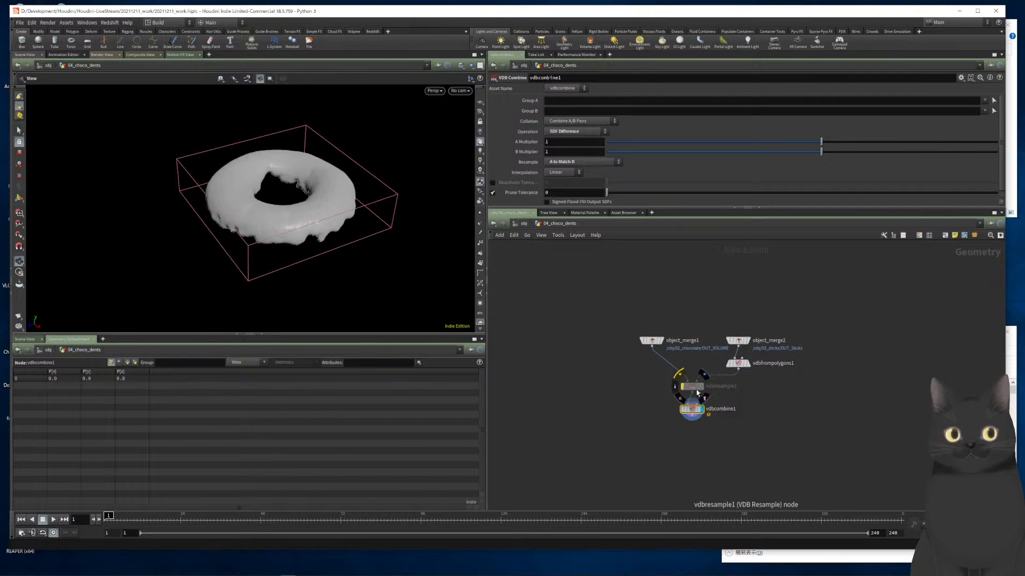
drag(697, 393, 652, 375)
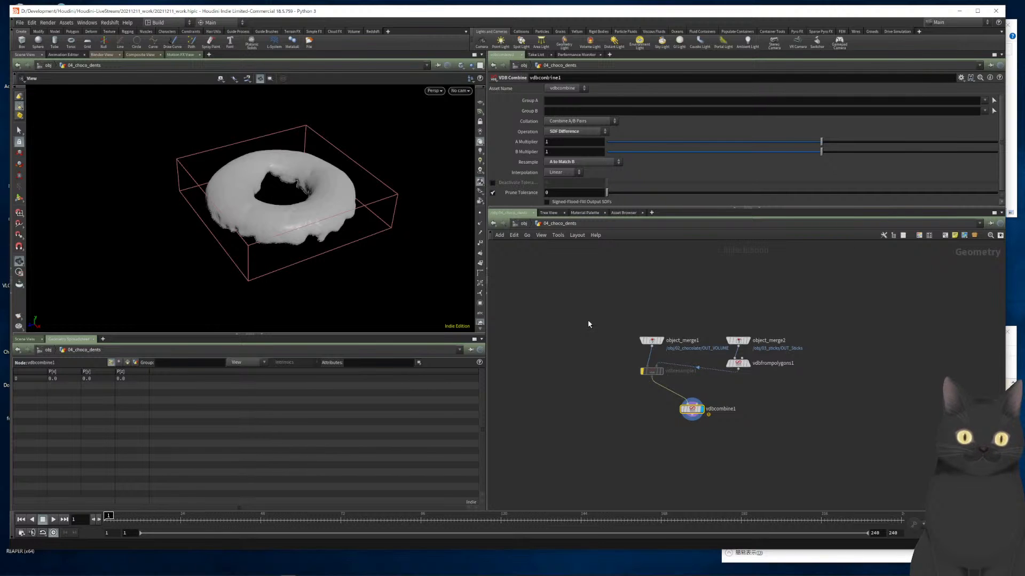
scroll(703, 421, up, 5)
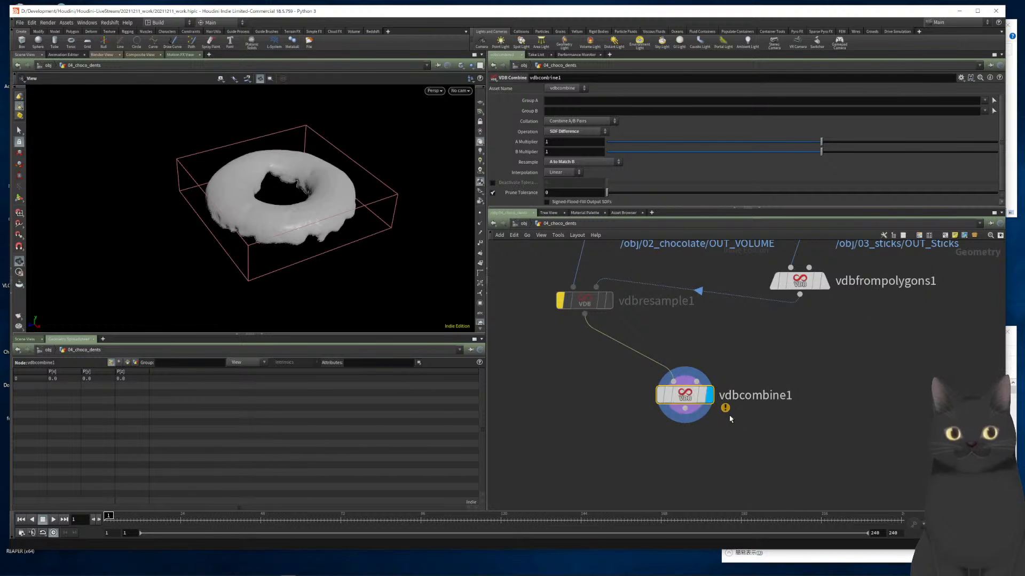
scroll(324, 222, up, 5)
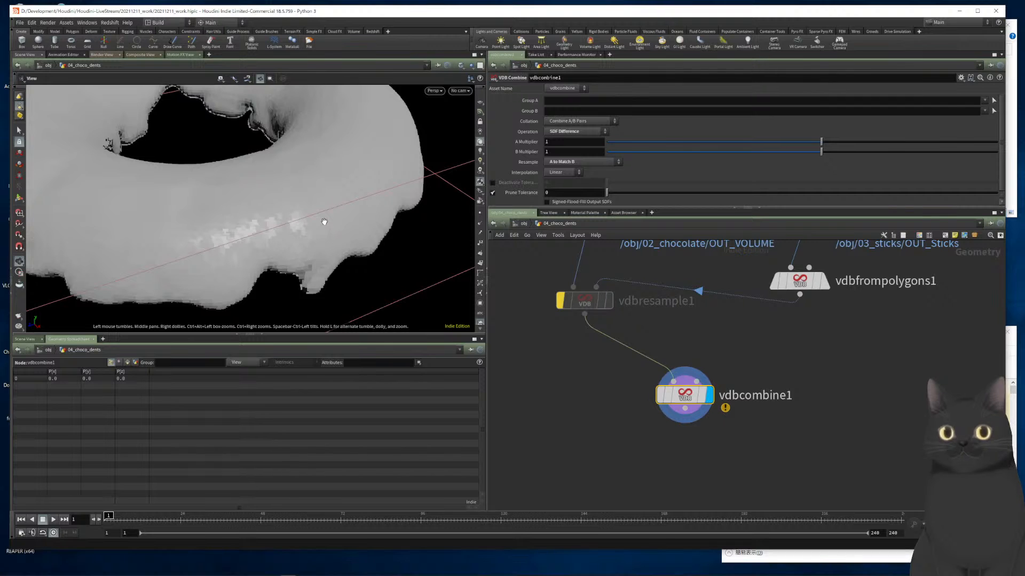
scroll(324, 221, down, 2)
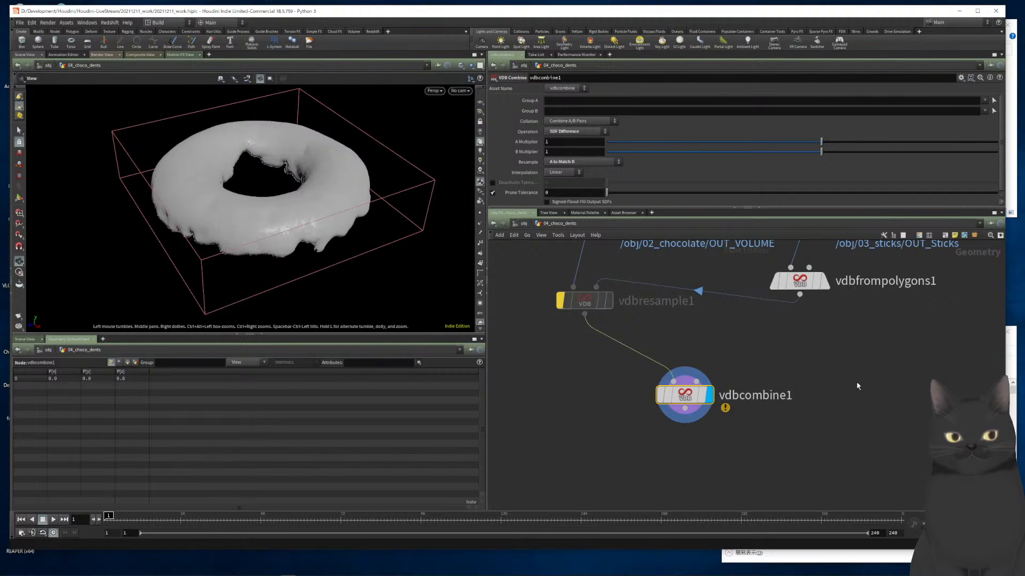
Connect vdbfrompolygons1 to the second input of vdbcombine1 and inspect the dents in the chocolate surface
key(h)
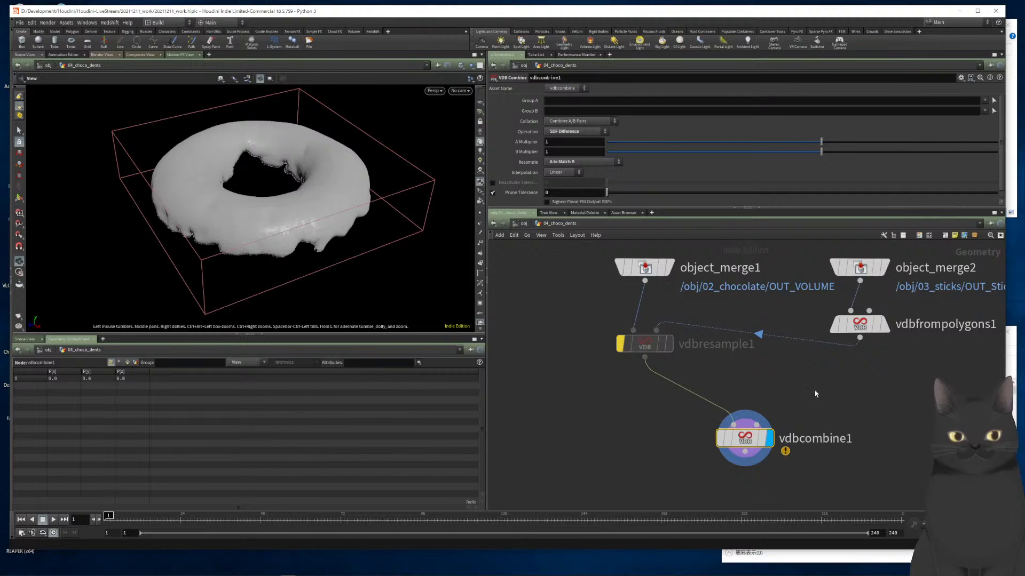
drag(860, 338, 757, 425)
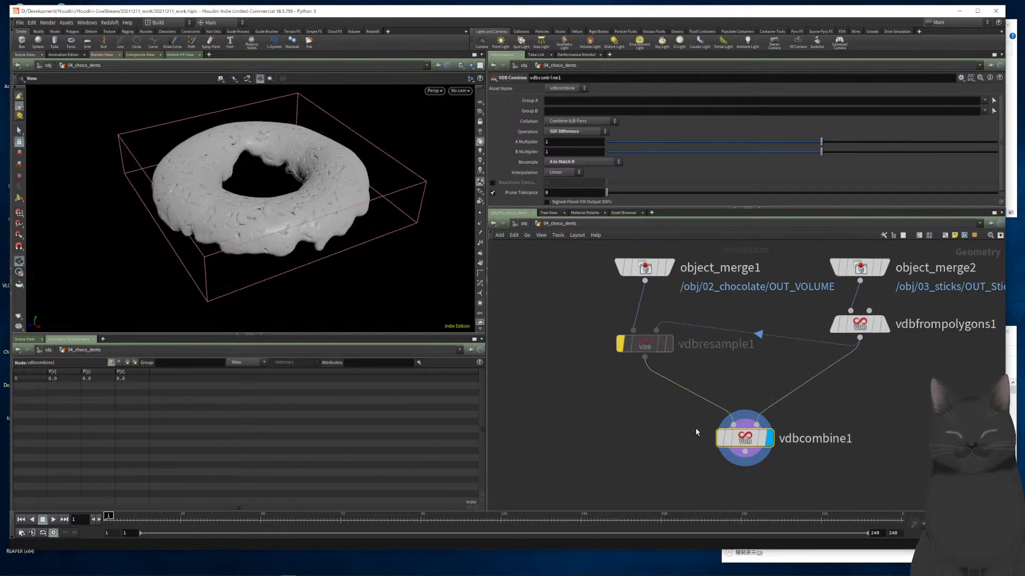
scroll(299, 208, up, 10)
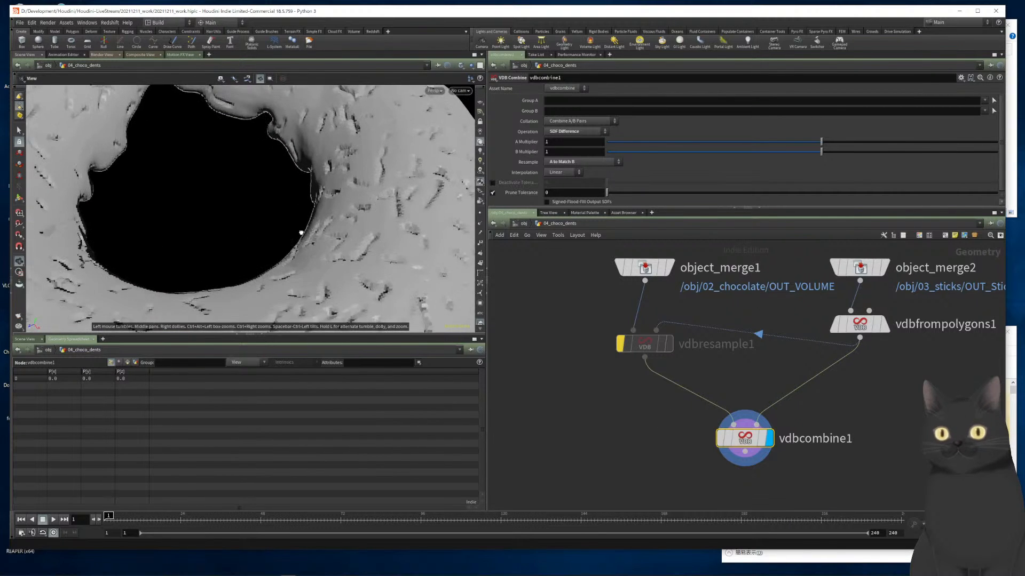
scroll(300, 220, down, 10)
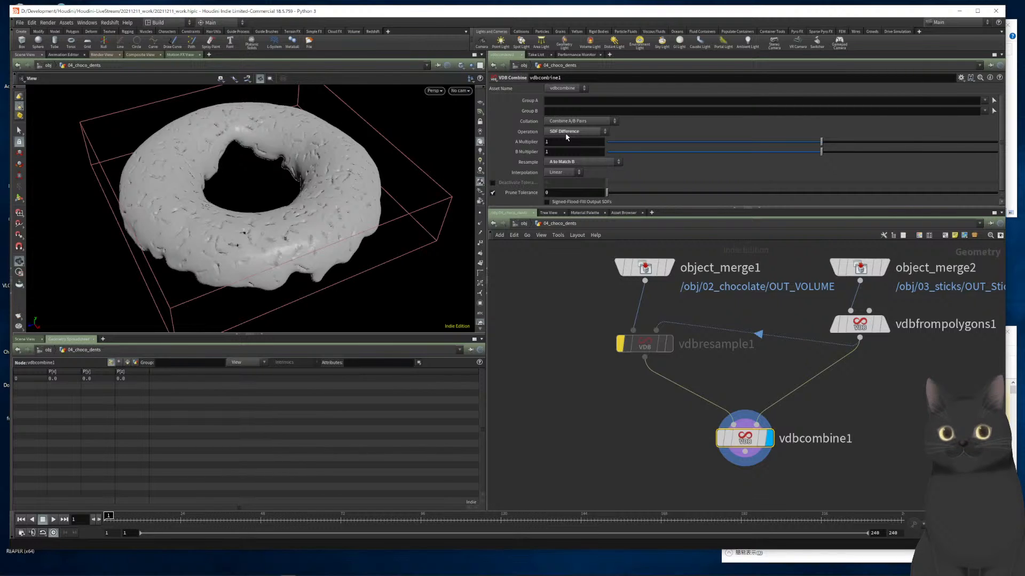
Compare the chocolate volume and the stick VDB individually with the vdbcombine1 result, and examine the dents up close
click(671, 267)
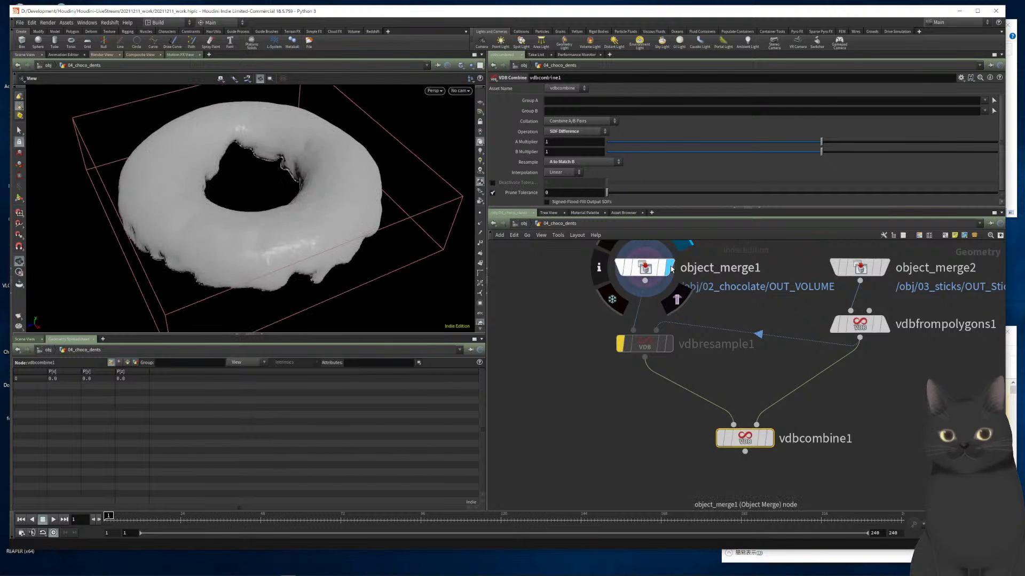
click(885, 330)
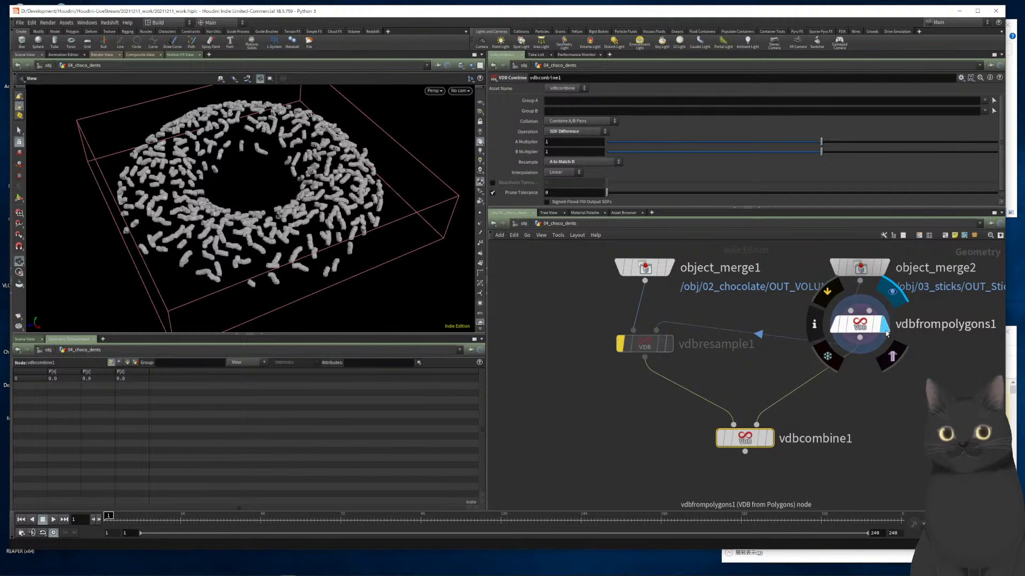
click(772, 436)
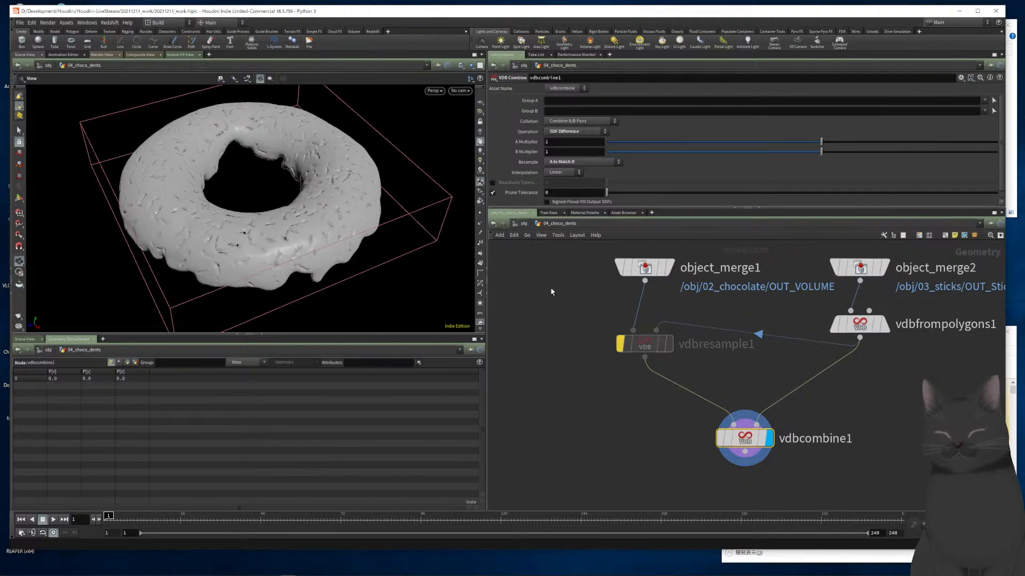
scroll(594, 396, down, 3)
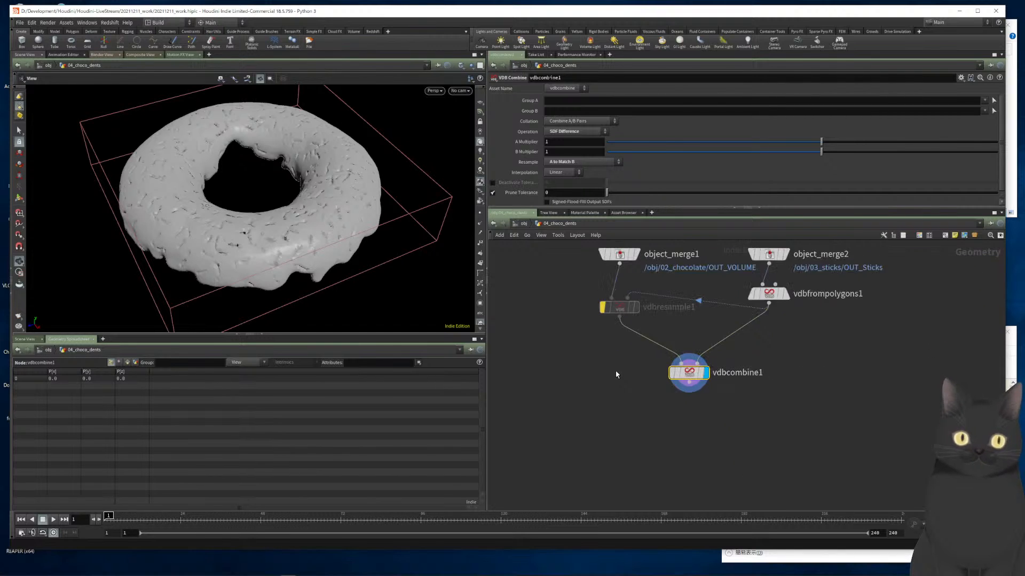
middle_drag(616, 374, 613, 405)
scroll(290, 223, up, 5)
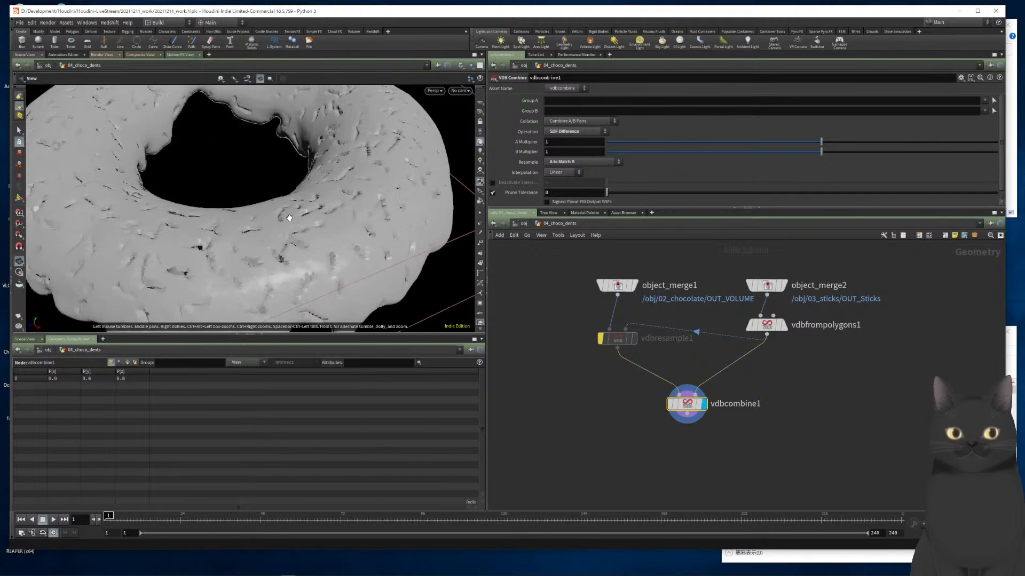
scroll(289, 218, down, 10)
Insert a VDB Reshape SDF node between vdbfrompolygons1 and the second input of vdbcombine1
middle_drag(620, 428, 572, 378)
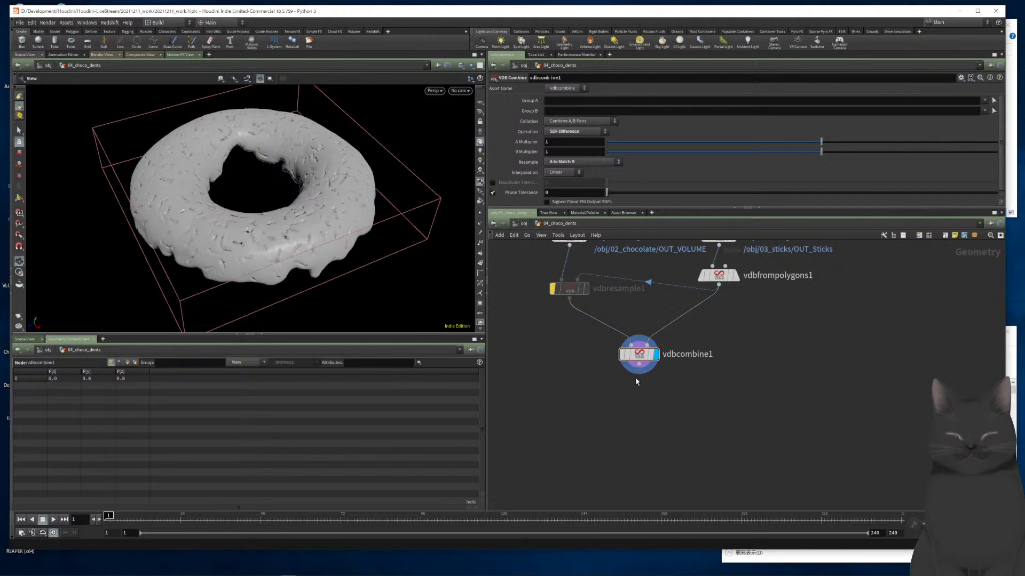
key(Tab)
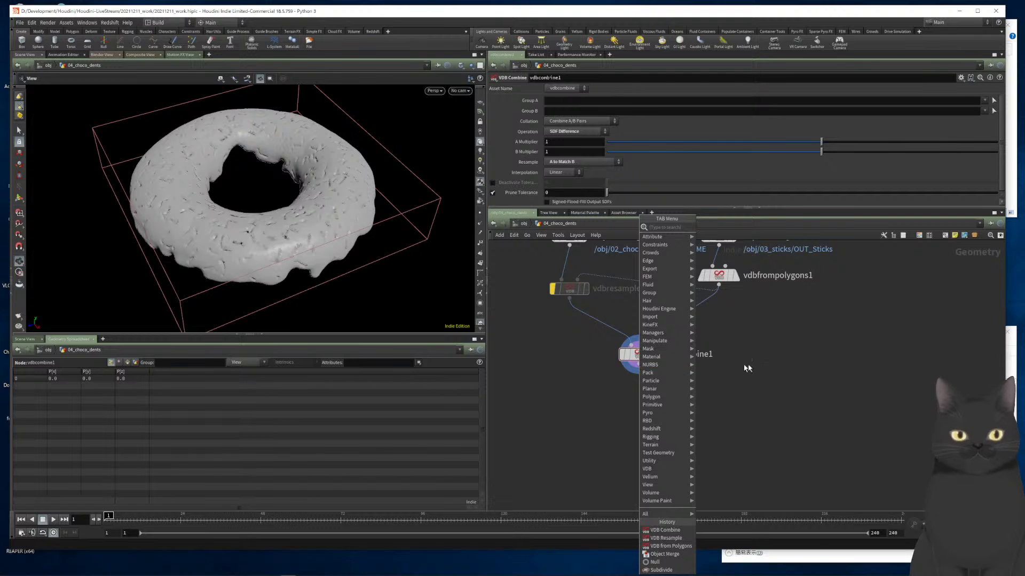
click(760, 355)
key(Tab)
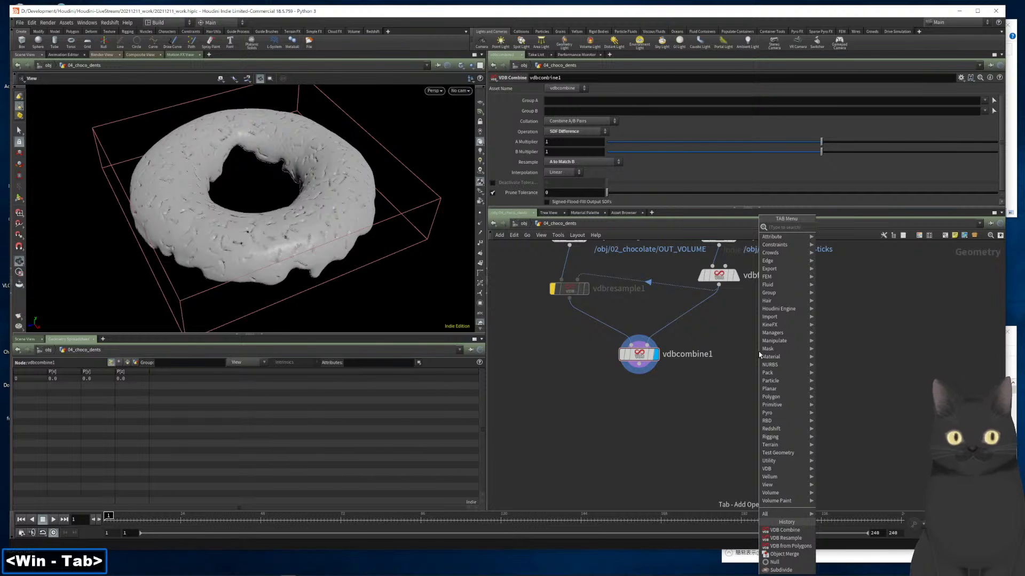
text(vdbre)
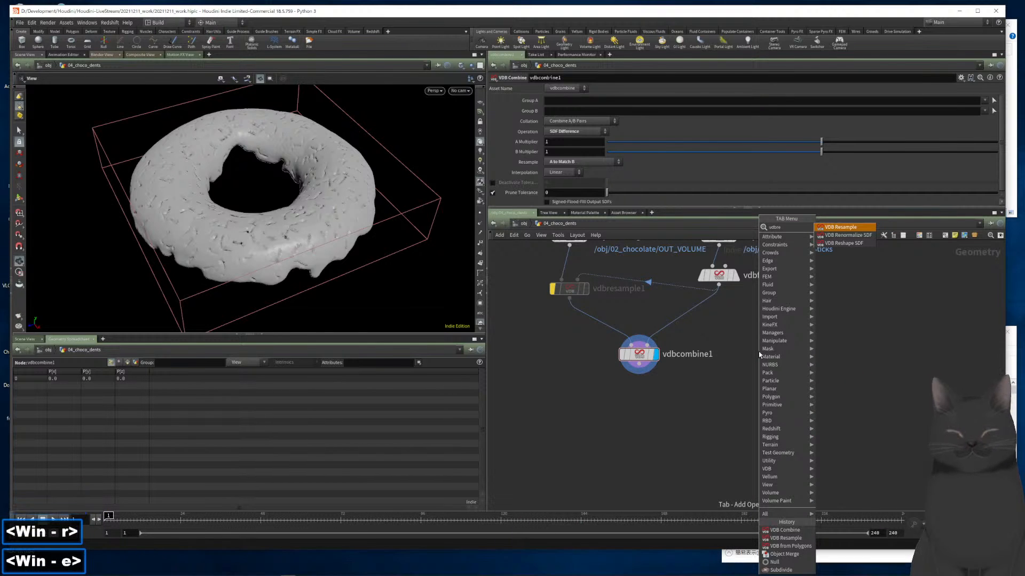
key(Down)
key(Return)
key(Return)
click(760, 355)
drag(727, 354, 719, 308)
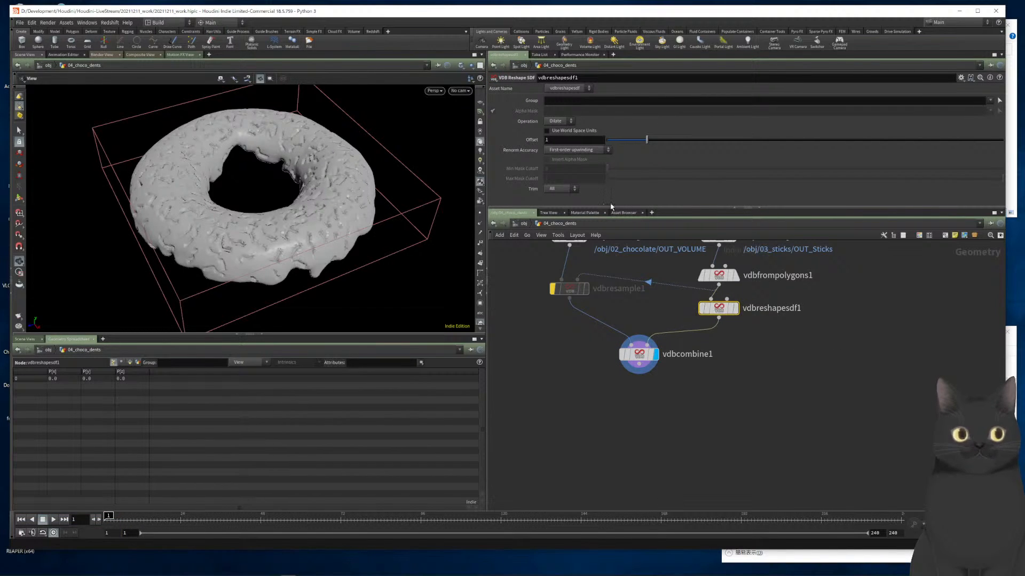
Set the Offset of vdbreshapesdf1 to 0.8
click(563, 137)
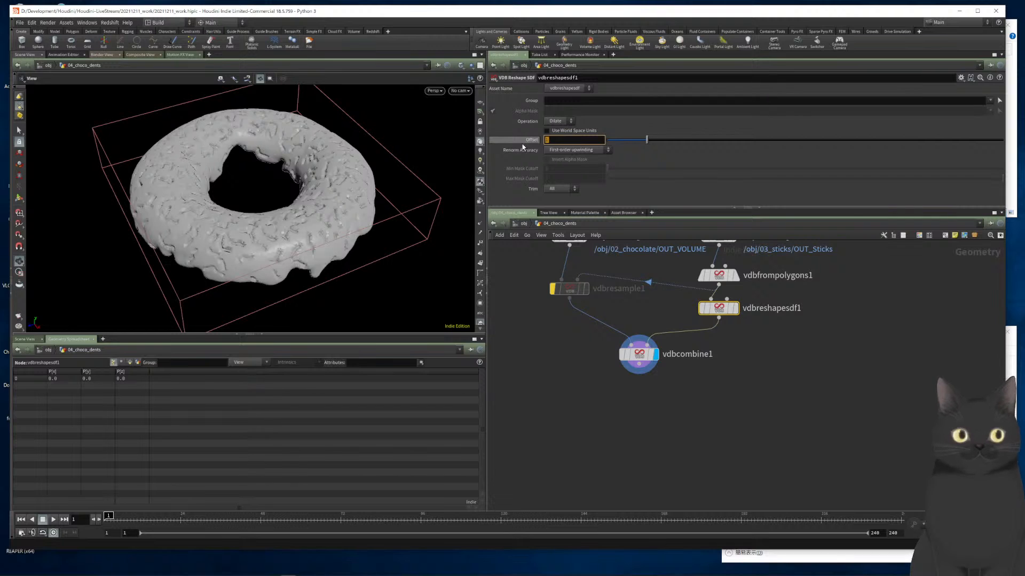
text(0.)
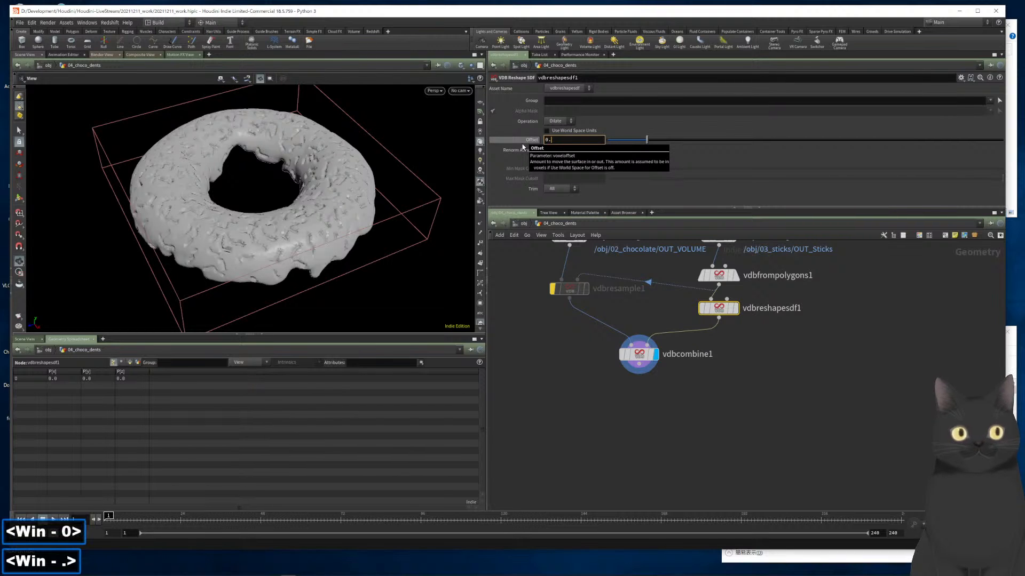
text(8)
key(Return)
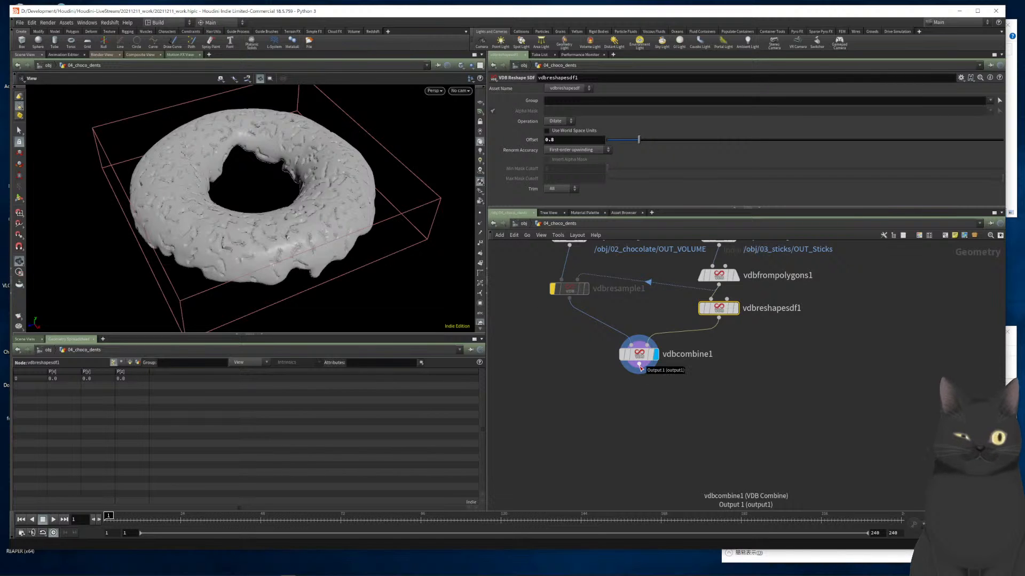
Insert a VDB Smooth node between vdbreshapesdf1 and vdbcombine1
click(744, 381)
key(Tab)
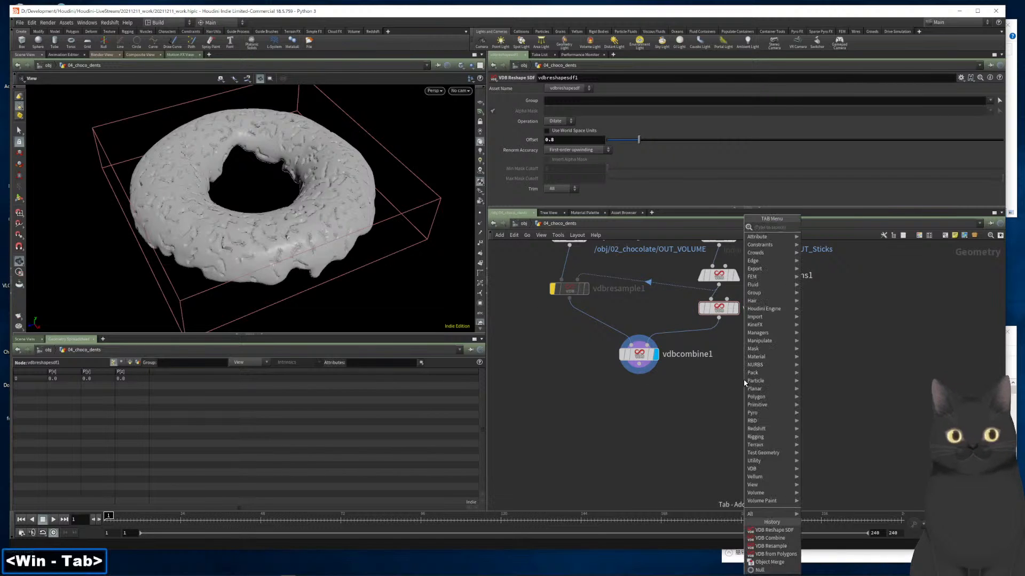
text(vdbsm)
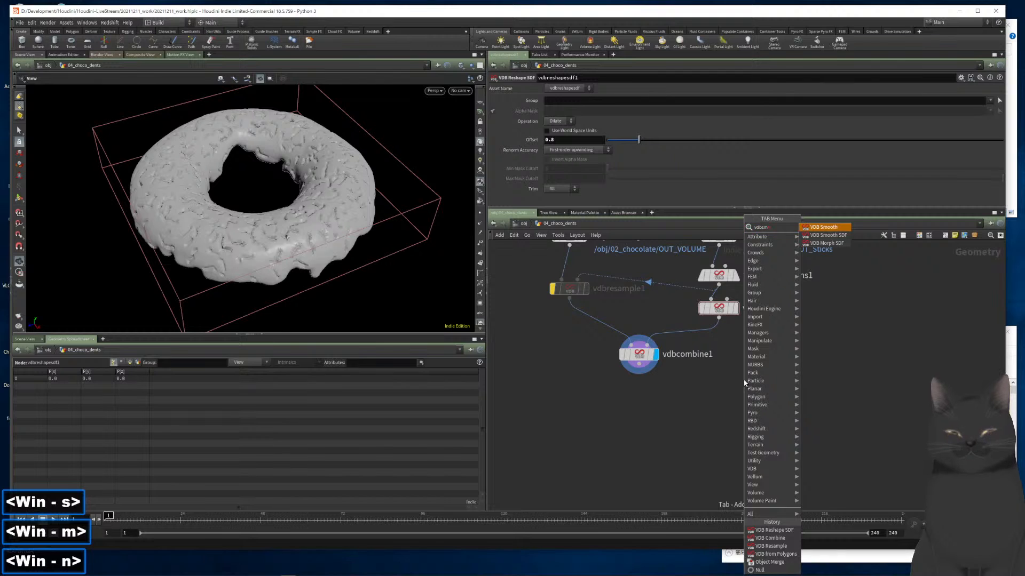
key(Return)
key(Return)
drag(747, 383, 723, 350)
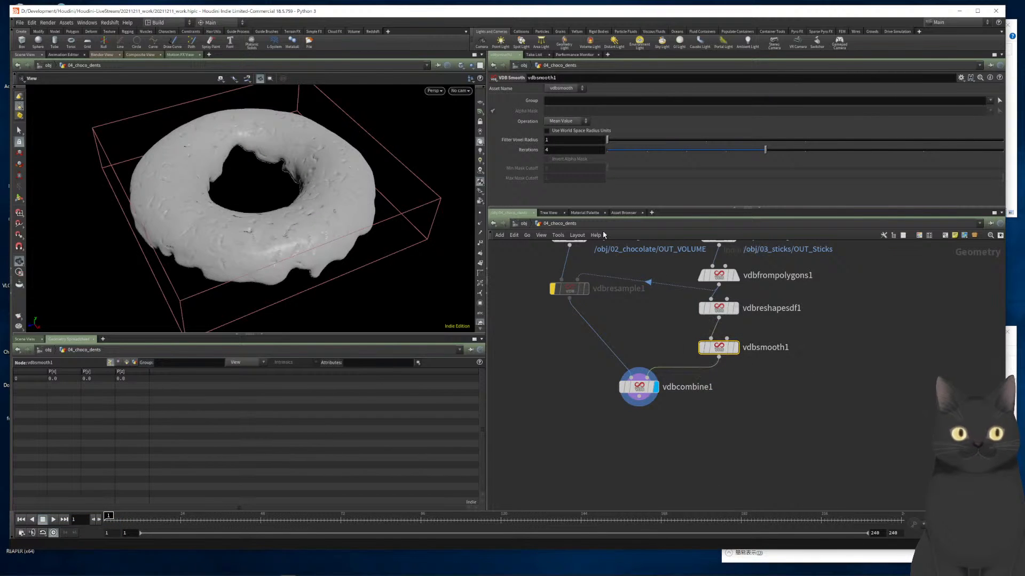
Set the Filter Voxel Radius of vdbsmooth1 to 2 and its Iterations to 1
click(553, 139)
text(2)
click(561, 150)
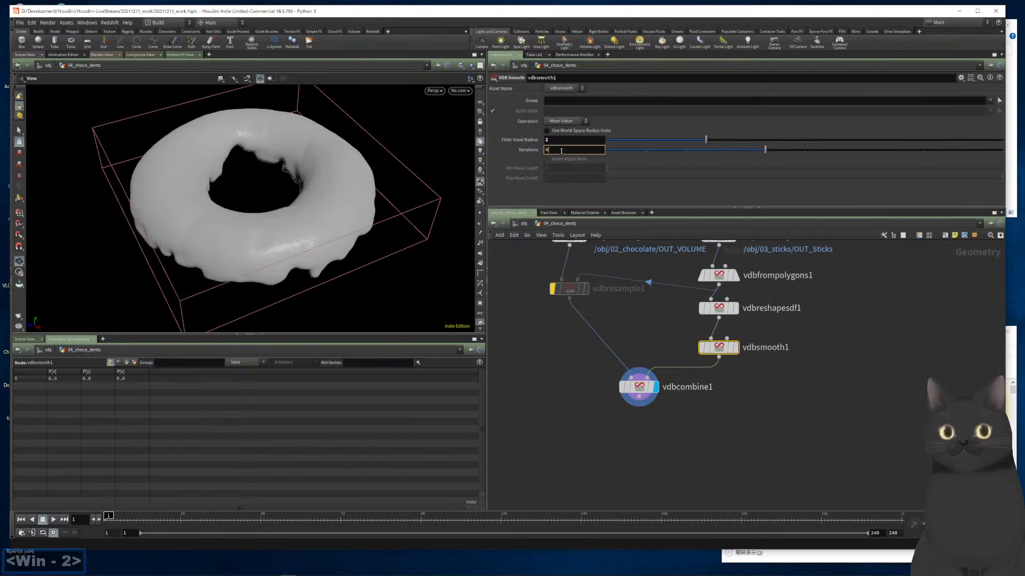
text(1)
click(526, 409)
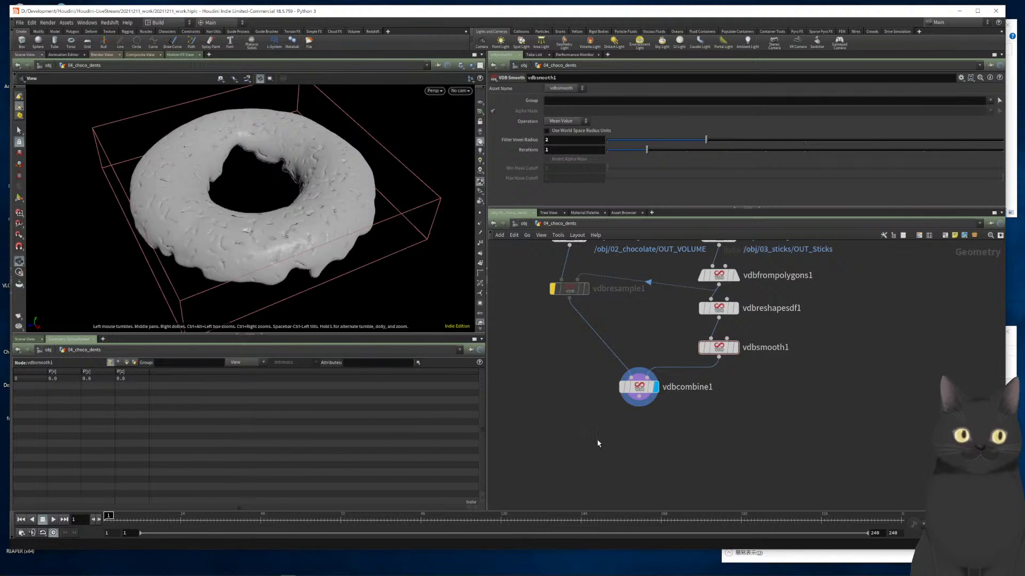
Align vdbcombine1 directly below vdbresample1 and attach a Convert VDB node to its output
drag(686, 426, 640, 378)
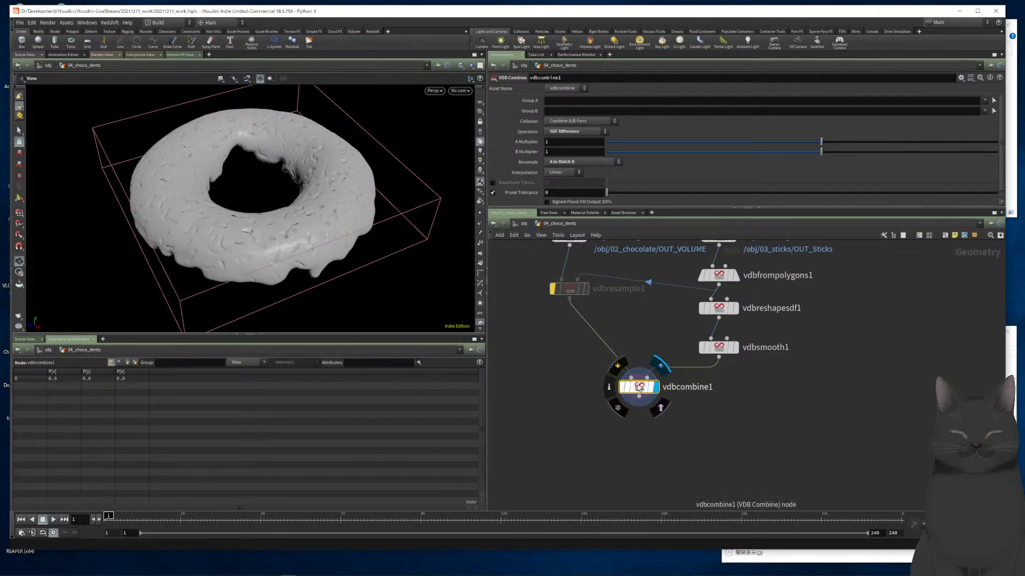
drag(644, 394, 570, 381)
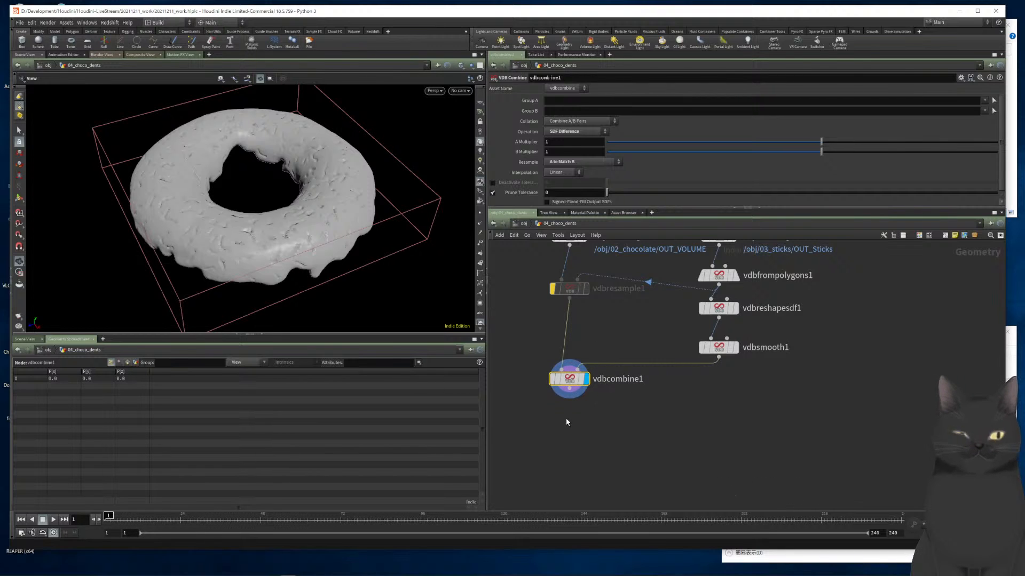
click(569, 389)
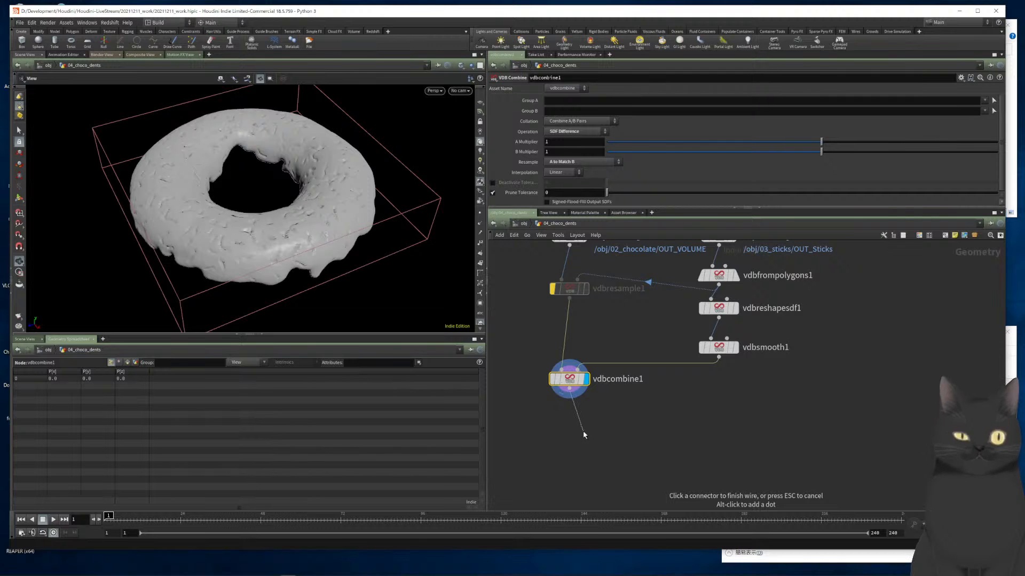
key(Tab)
text(conv)
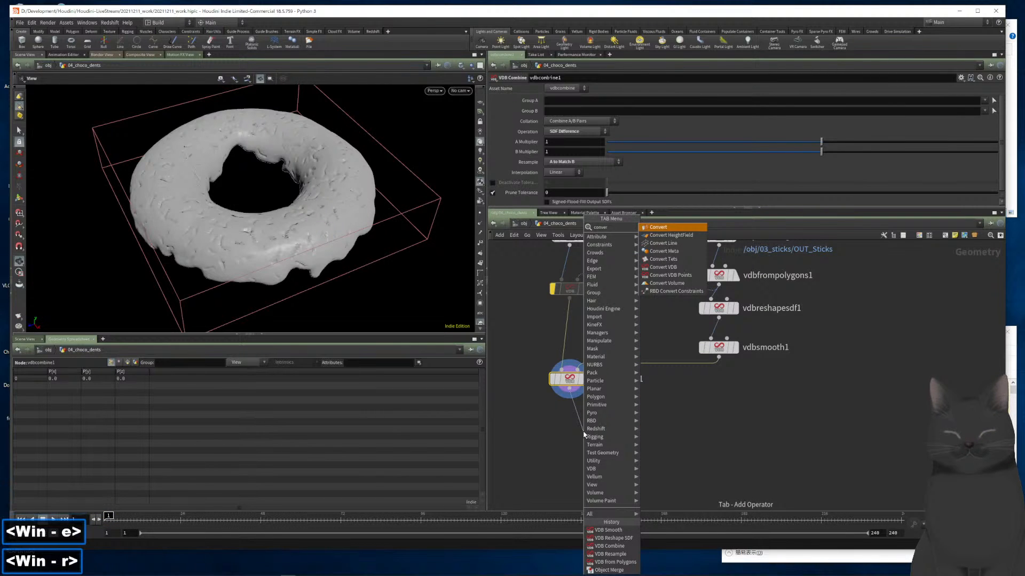
key(Down)
key(Down)
key(Down)
key(Down)
key(Down)
key(Return)
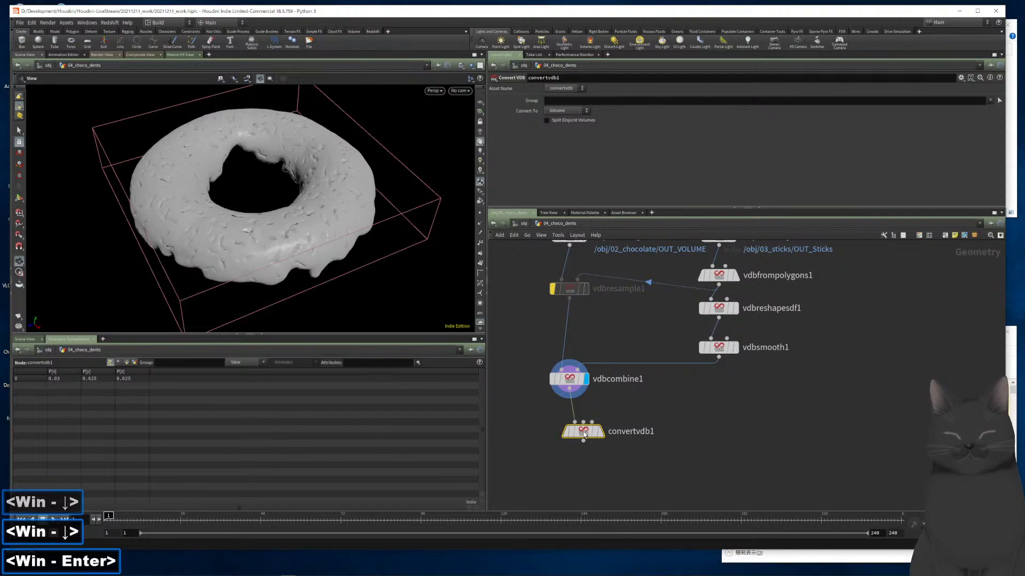
click(573, 422)
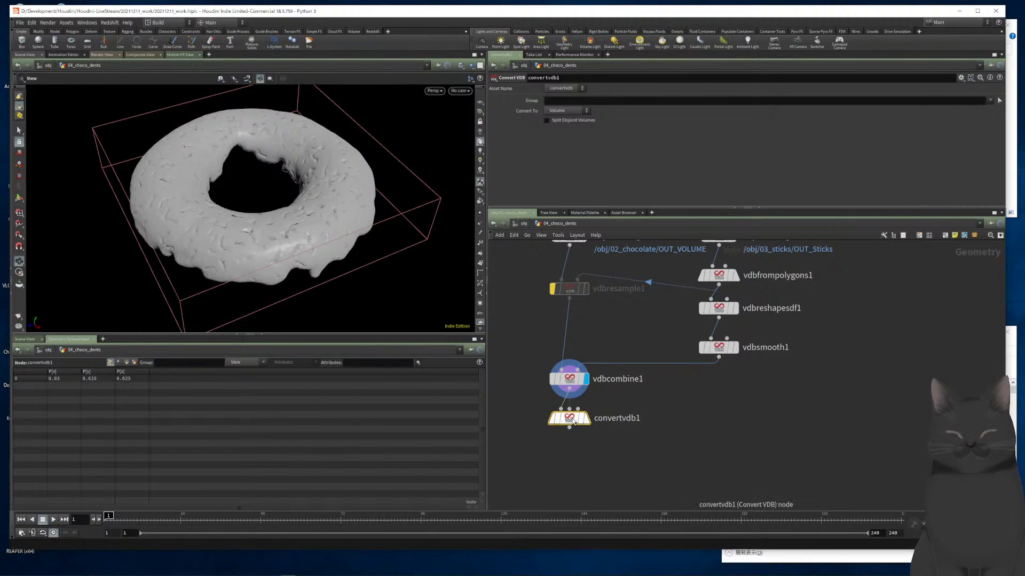
Display convertvdb1 and set its Convert To option to Polygons
key(r)
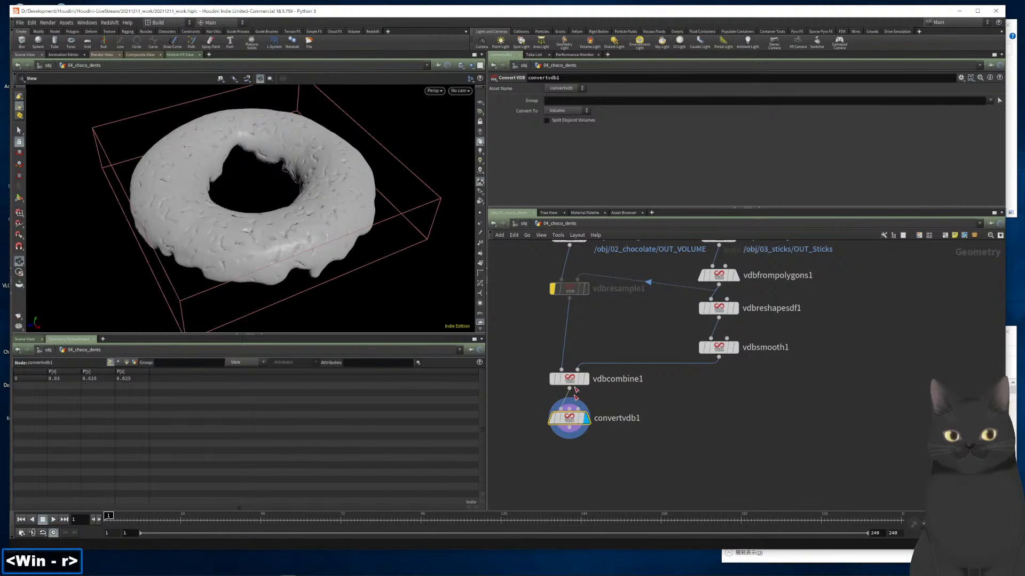
click(555, 112)
click(557, 135)
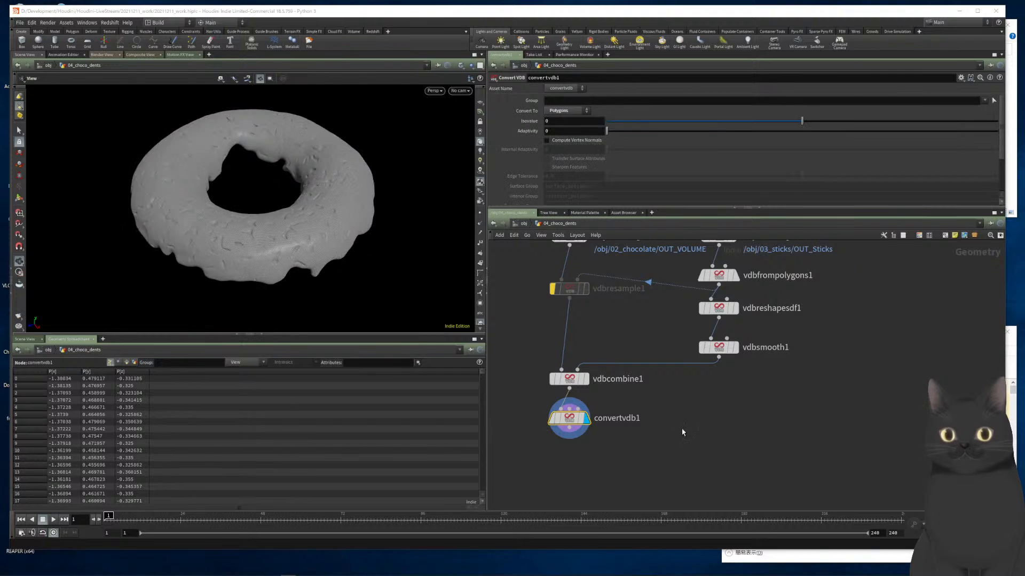
Add a Null node after convertvdb1 and make it the displayed node
middle_drag(687, 449, 733, 385)
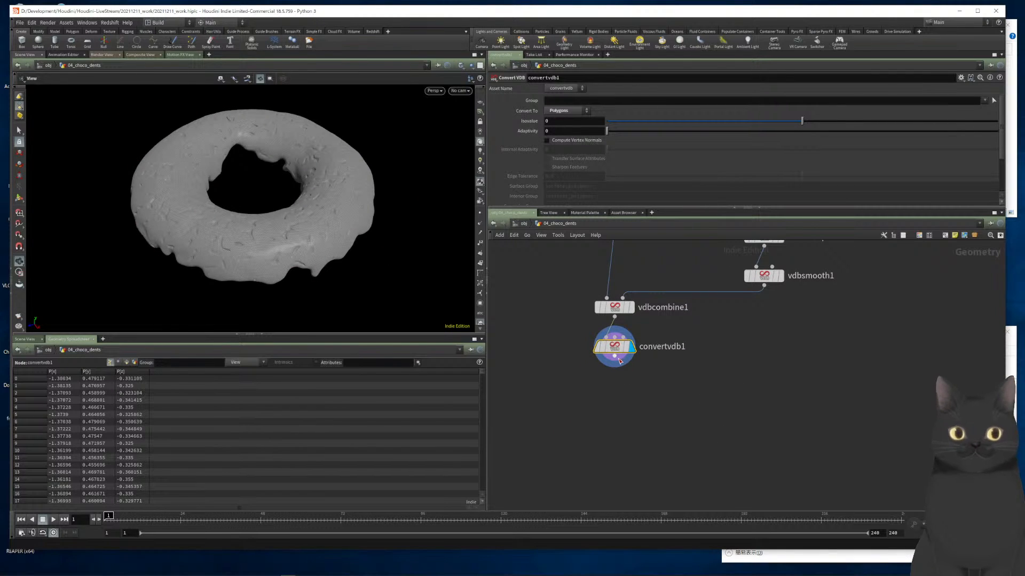
key(Tab)
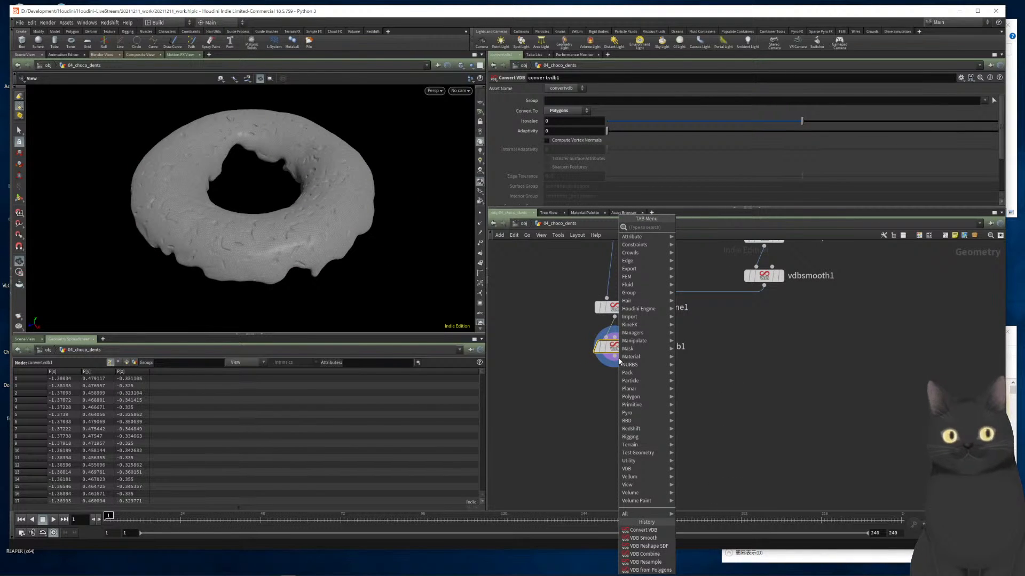
text(null)
key(Return)
key(Return)
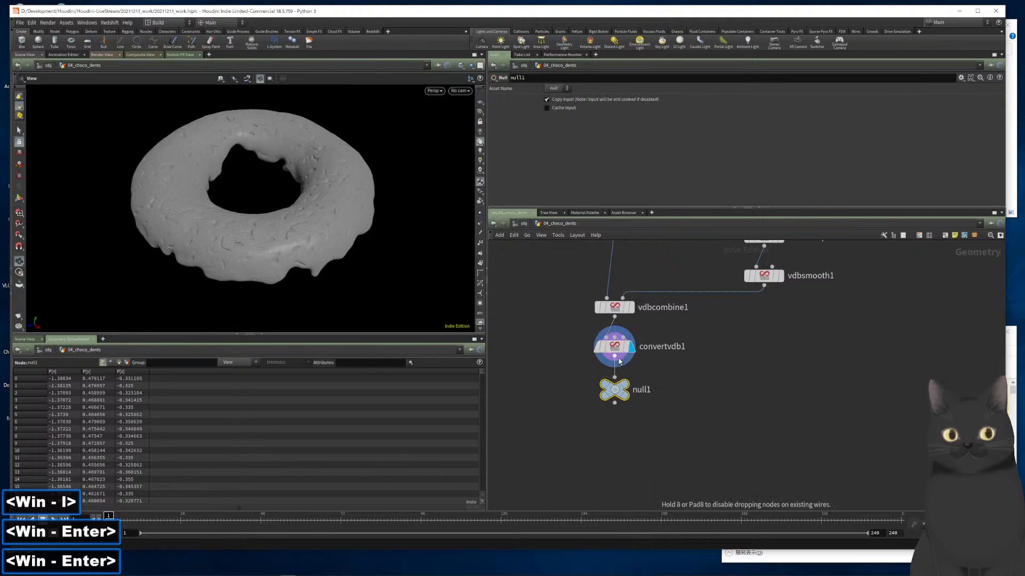
key(r)
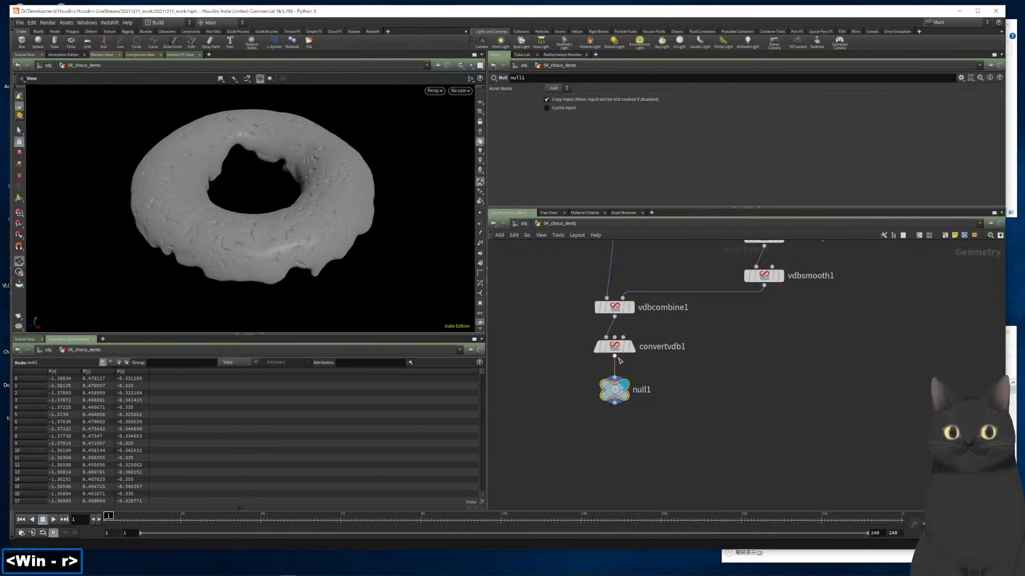
Rename the null as OUT_choco_dents
double_click(637, 391)
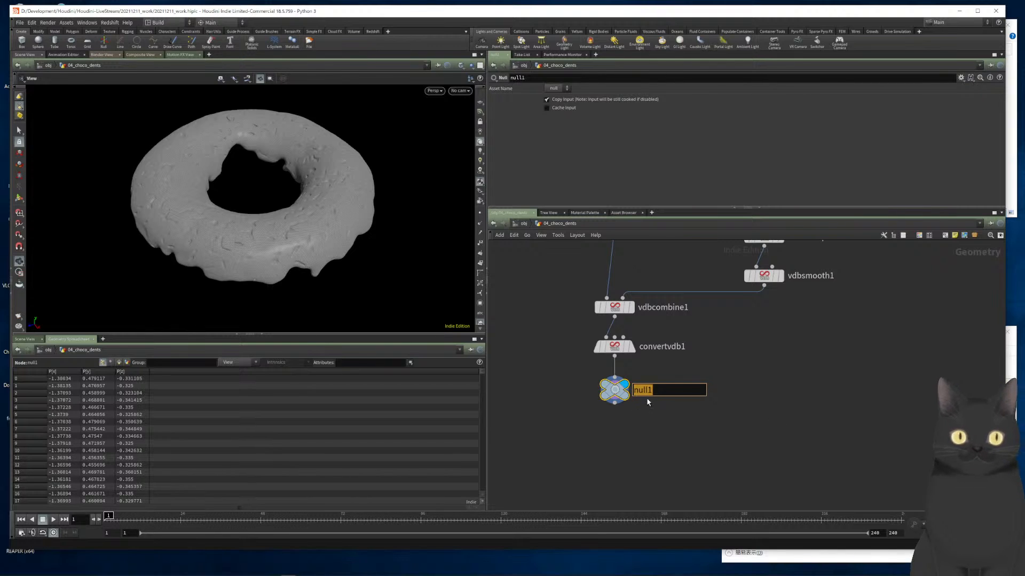
text(OUT_)
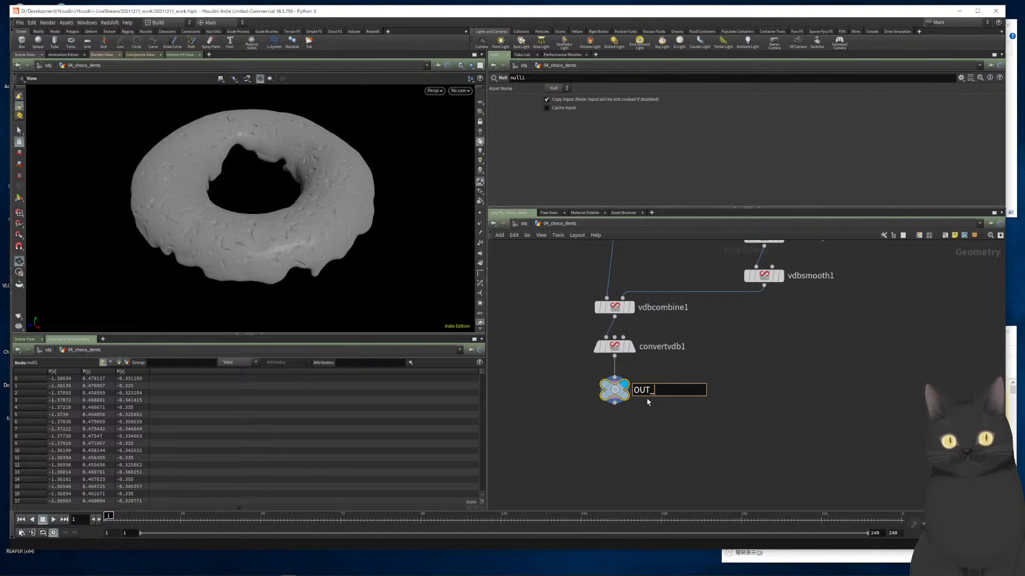
text(choco)
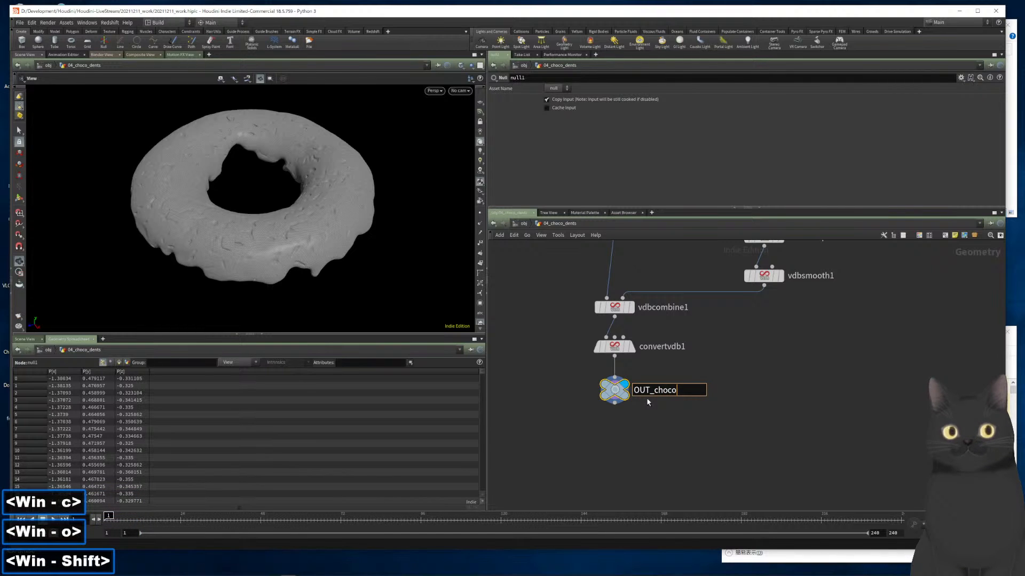
text(_dents)
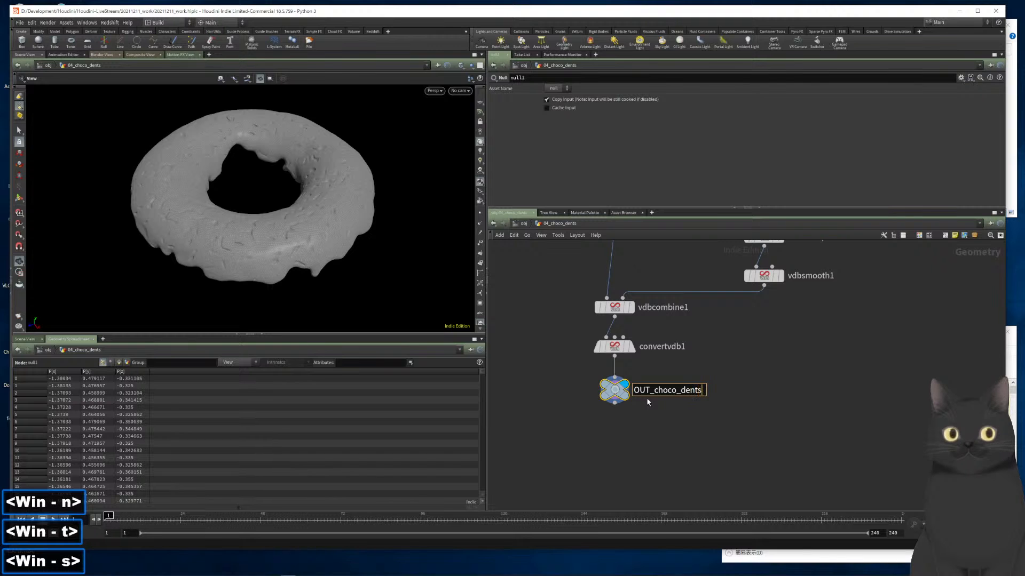
key(Return)
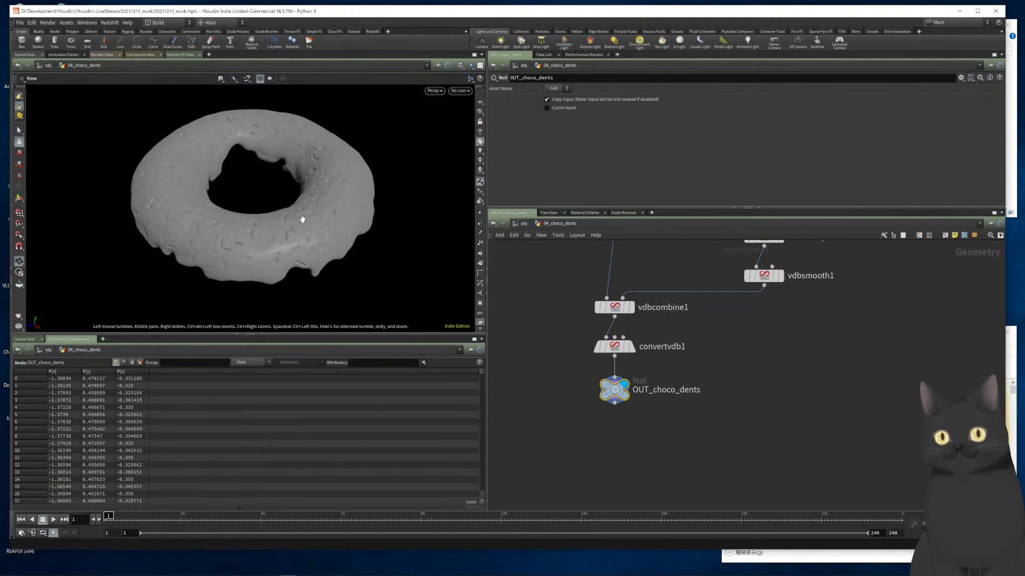
Examine the dented chocolate mesh, return to the object level, and inspect how the sticks sit in the chocolate
scroll(304, 222, up, 10)
scroll(309, 221, down, 10)
mouse_move(309, 222)
mouse_down()
mouse_move(305, 203)
mouse_move(310, 224)
mouse_up()
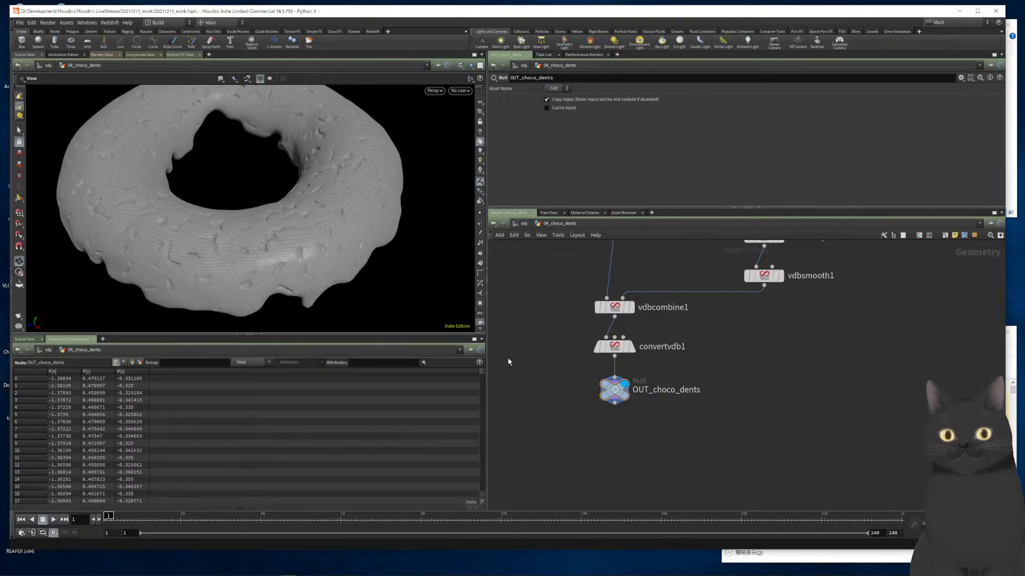
key(u)
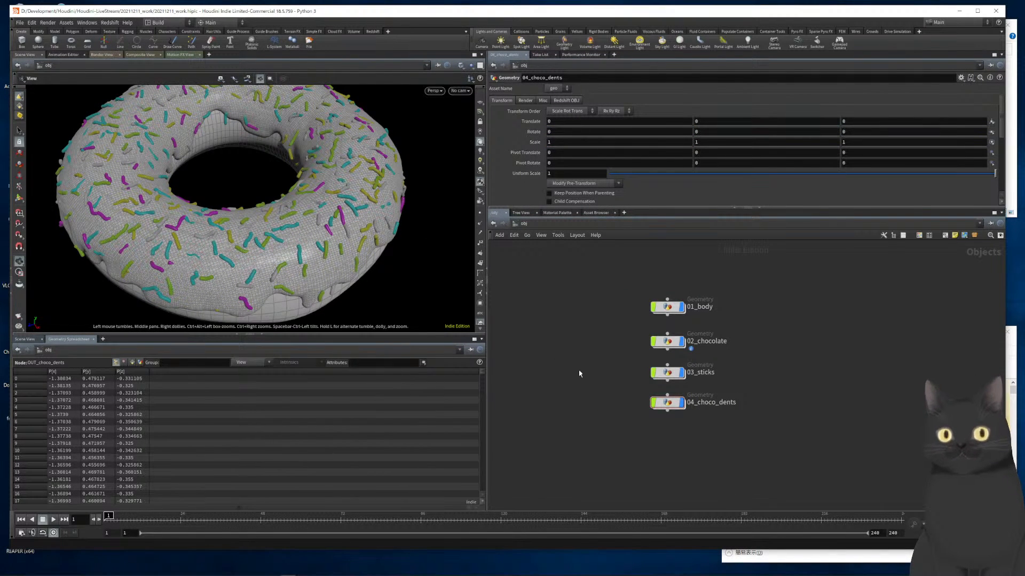
scroll(363, 237, up, 10)
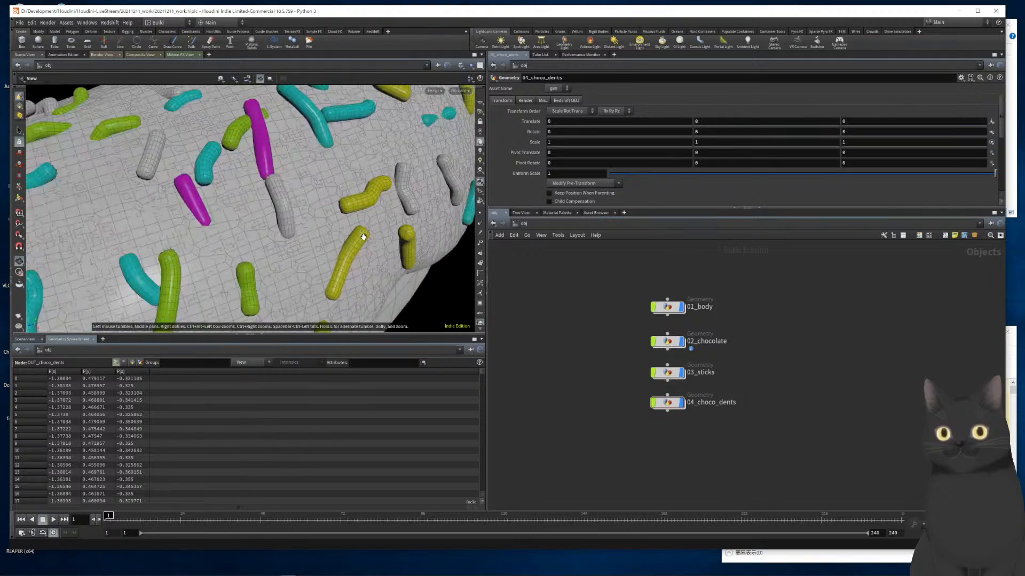
drag(363, 236, 393, 214)
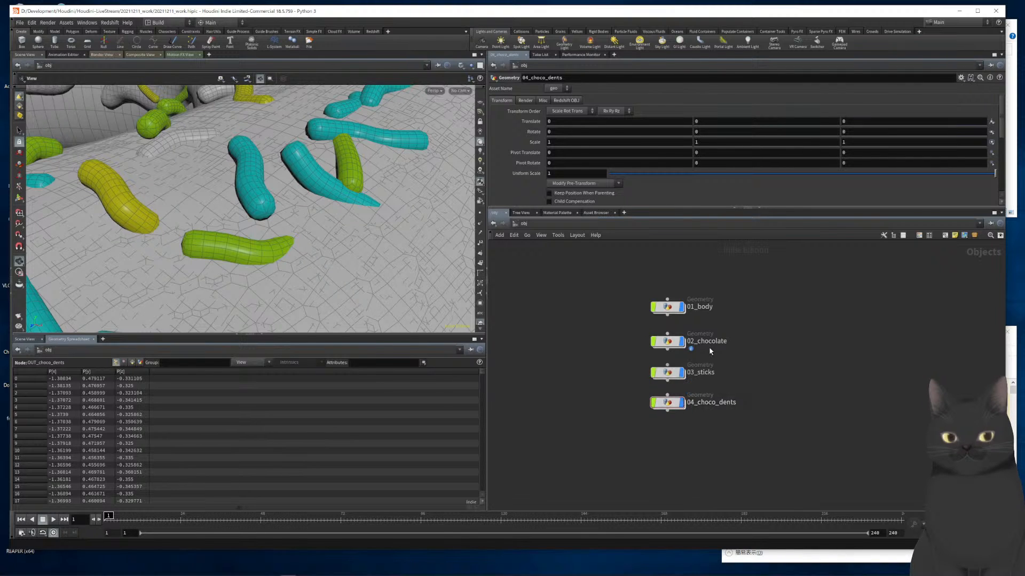
Toggle the display of 01_body, 02_chocolate and 03_sticks to compare them with the dented chocolate, and view the whole donut
drag(746, 290, 675, 378)
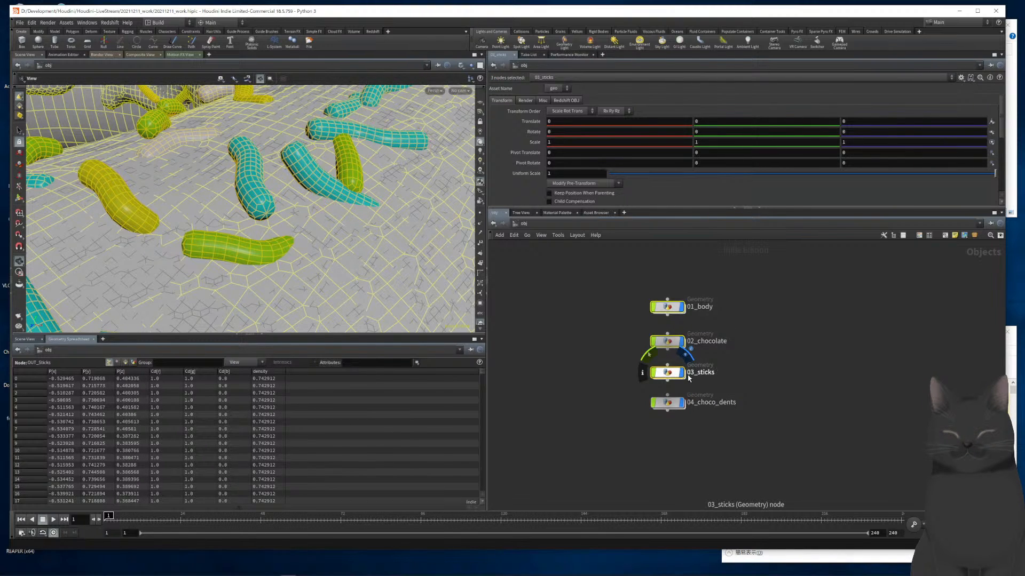
click(682, 374)
click(682, 376)
click(683, 376)
click(682, 376)
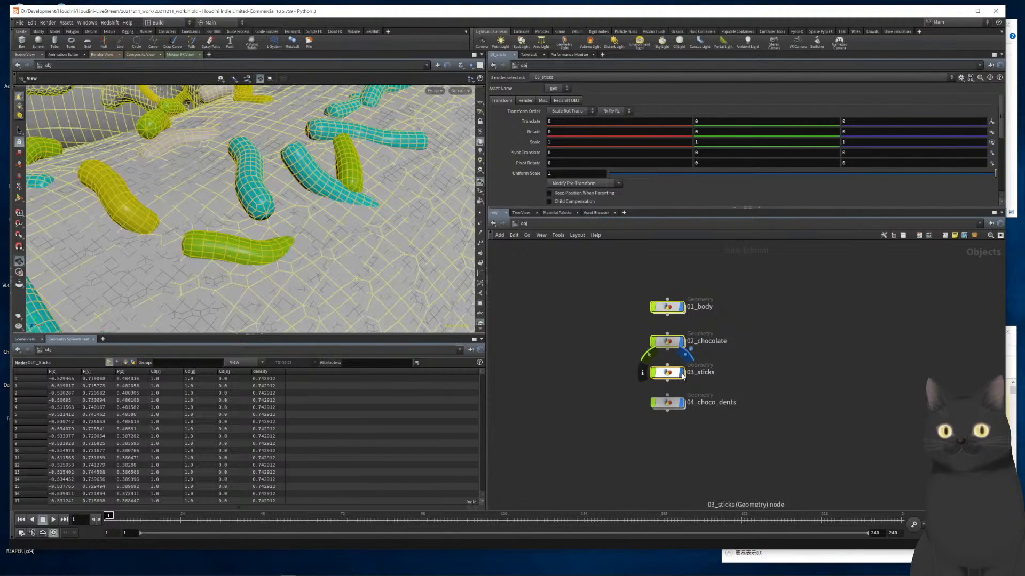
click(683, 376)
click(683, 376)
click(683, 377)
click(683, 376)
click(683, 377)
click(682, 376)
click(683, 376)
click(683, 376)
click(683, 376)
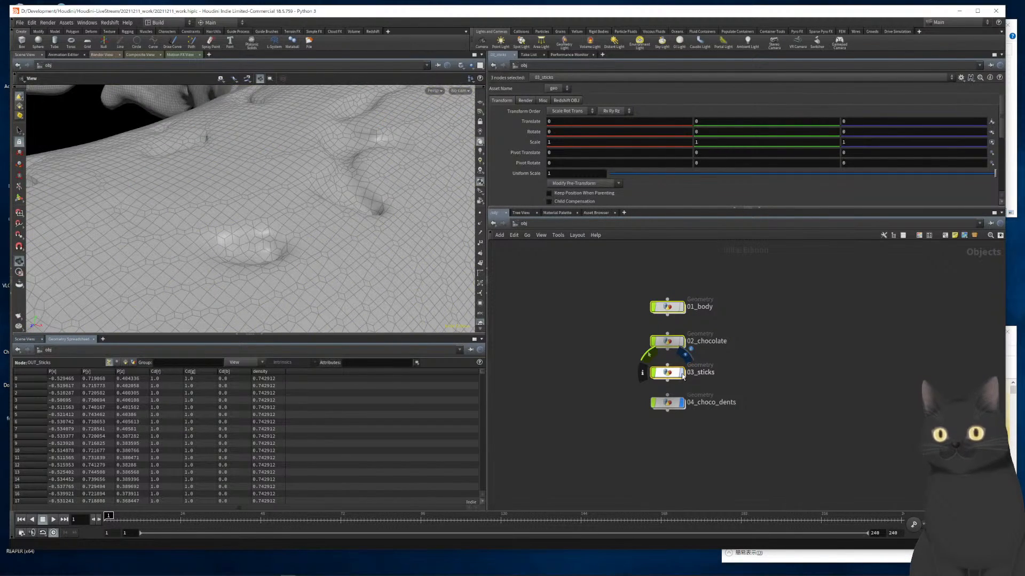
click(683, 376)
scroll(538, 387, down, 5)
scroll(536, 384, up, 3)
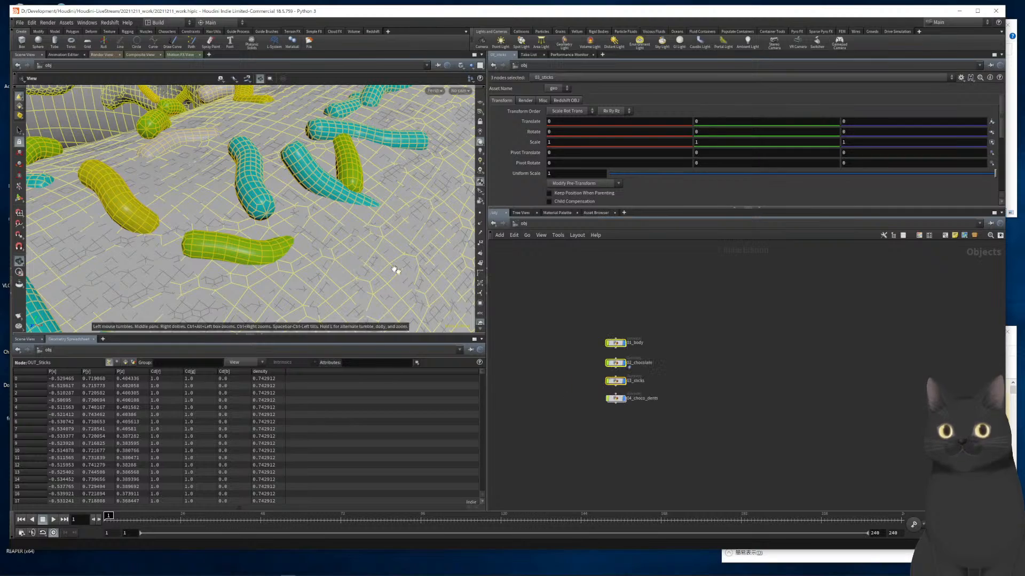
scroll(209, 168, down, 10)
drag(209, 167, 322, 240)
click(538, 303)
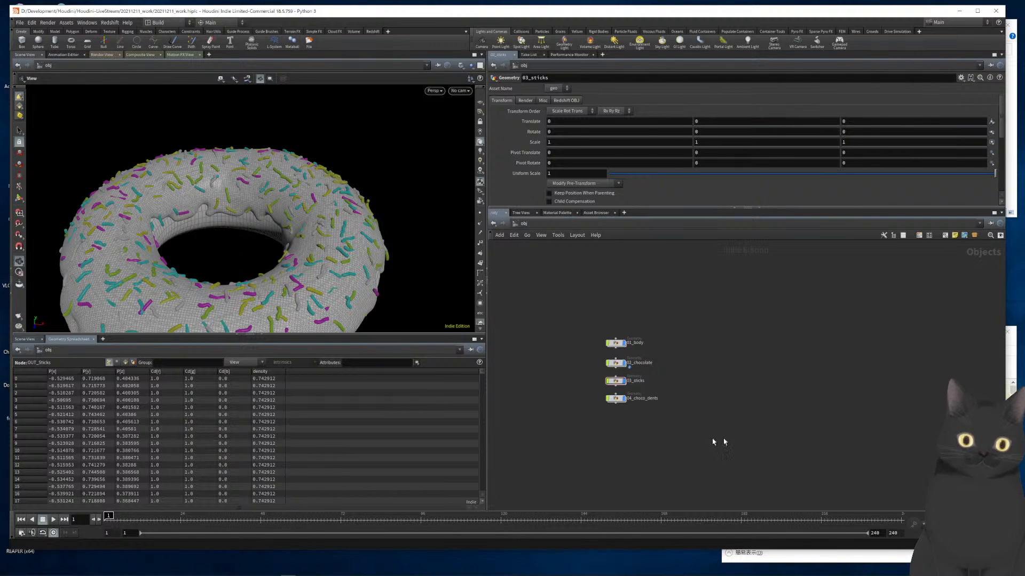
Bypass vdbsmooth1 inside 04_choco_dents and return to the object level
scroll(642, 401, up, 5)
click(575, 394)
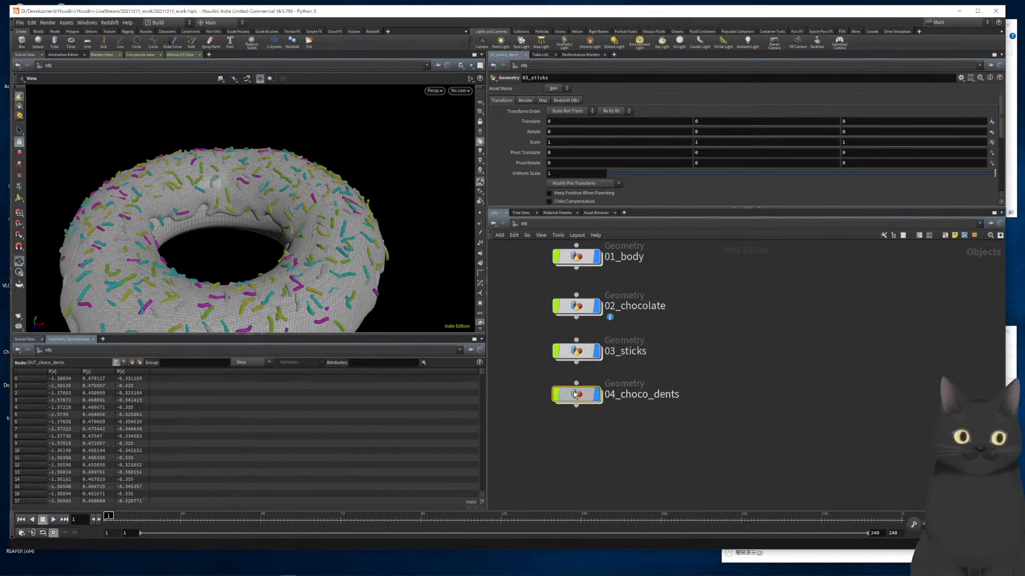
double_click(575, 394)
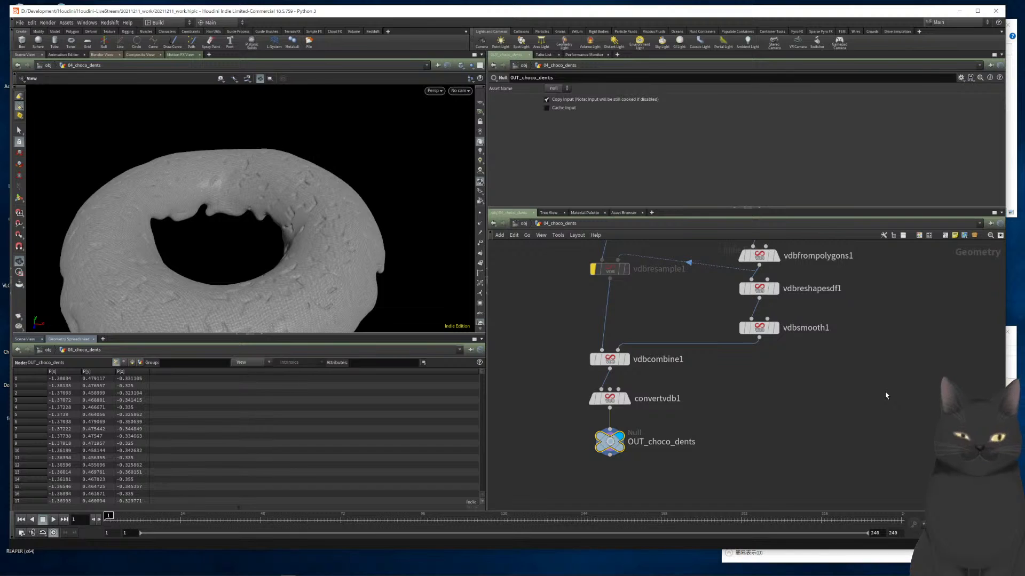
mouse_move(761, 330)
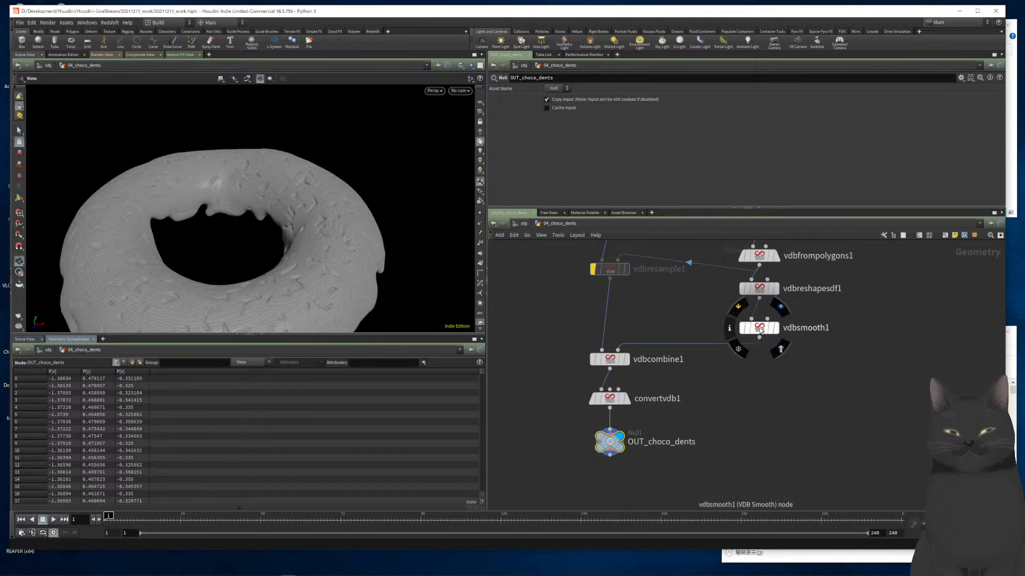
click(739, 309)
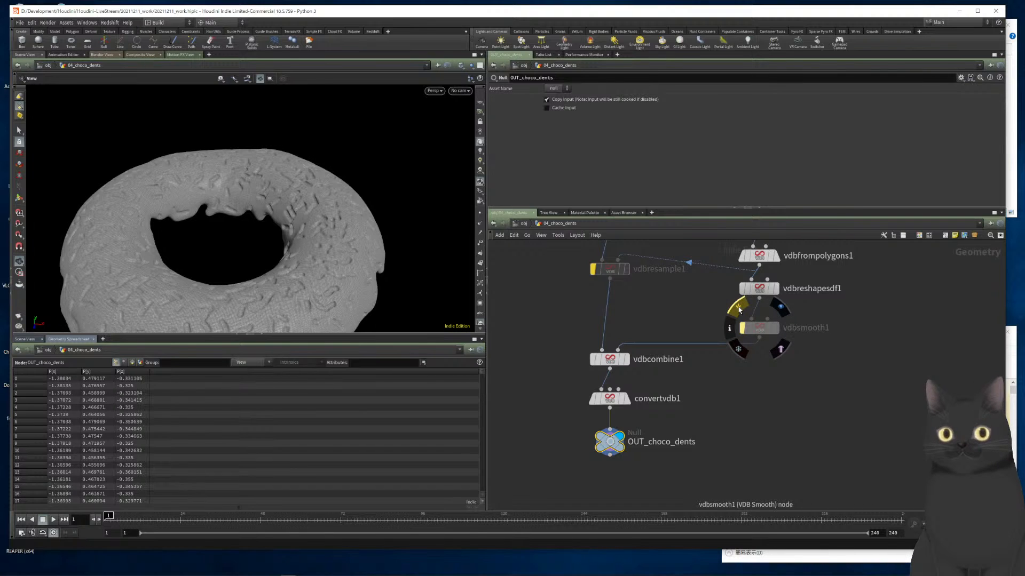
click(739, 311)
click(739, 309)
key(u)
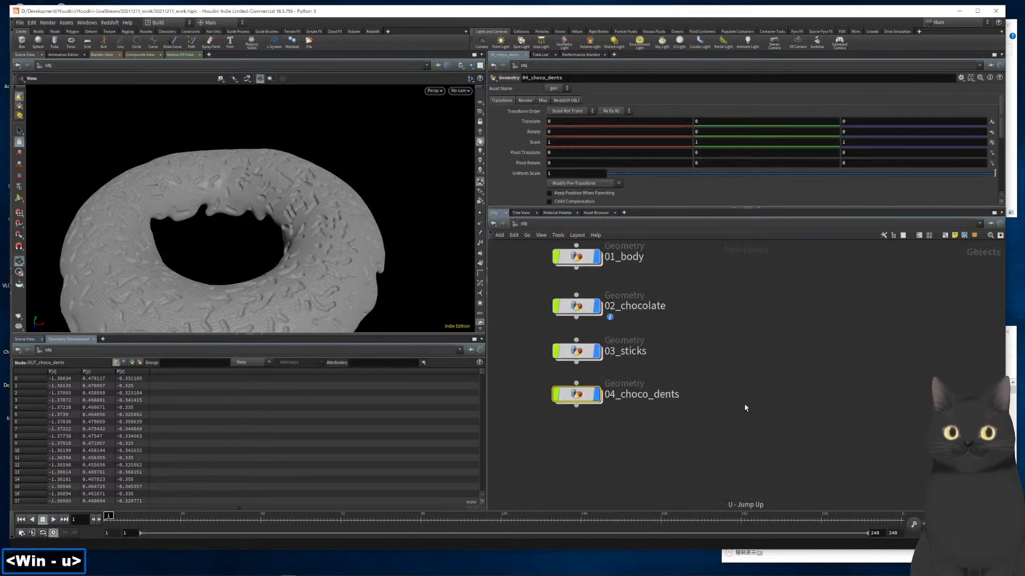
Inspect the unsmoothed stick dents up close, toggling the display of 01_body, 02_chocolate and 03_sticks to compare
middle_drag(555, 450, 632, 424)
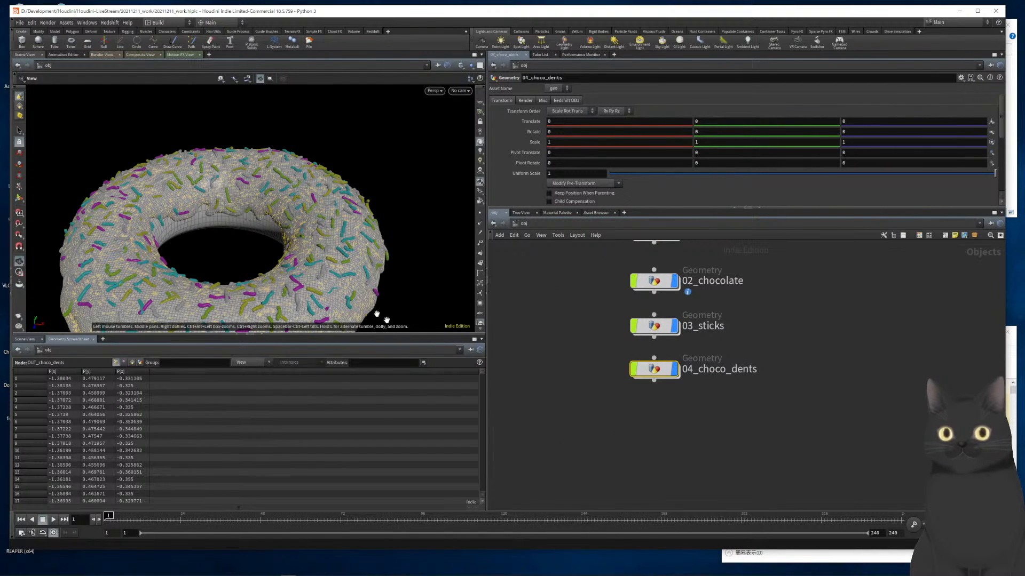
scroll(302, 273, up, 8)
mouse_move(351, 270)
mouse_down()
mouse_move(339, 221)
mouse_move(365, 270)
mouse_up()
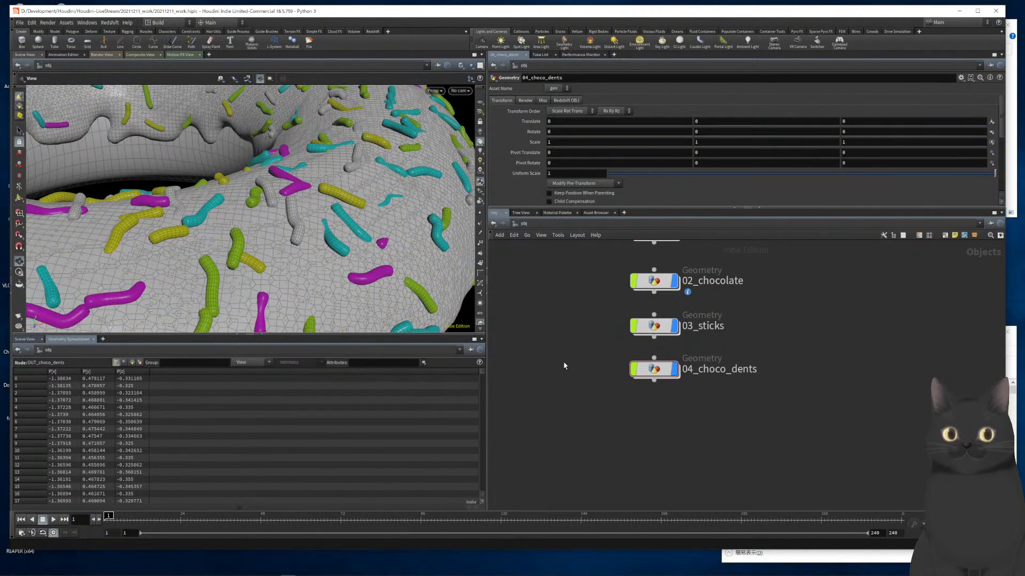
scroll(592, 449, down, 3)
drag(587, 313, 630, 380)
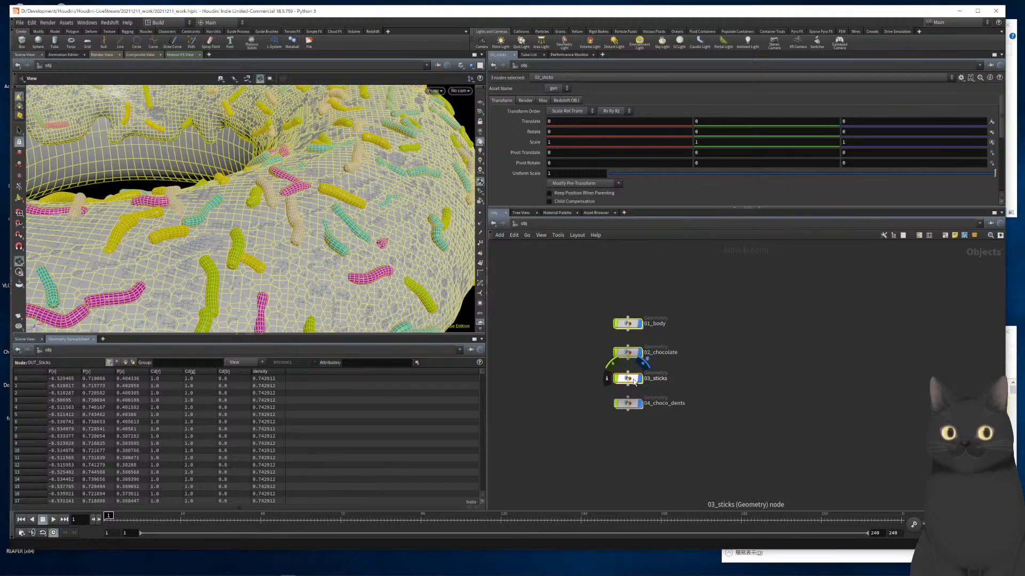
click(640, 381)
click(640, 381)
click(640, 382)
click(640, 381)
click(640, 381)
click(639, 381)
click(640, 381)
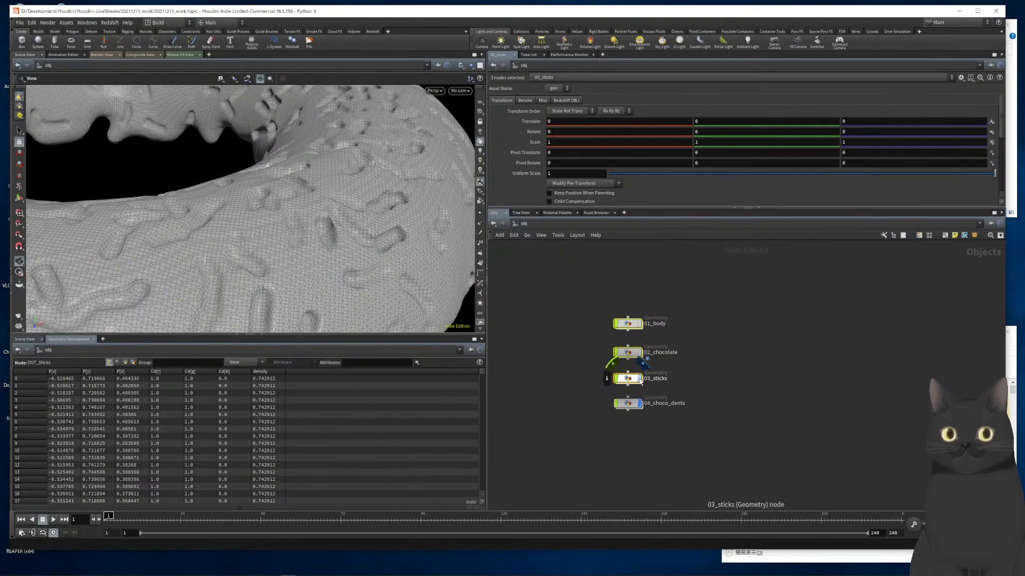
click(640, 382)
click(545, 437)
middle_drag(547, 387, 610, 377)
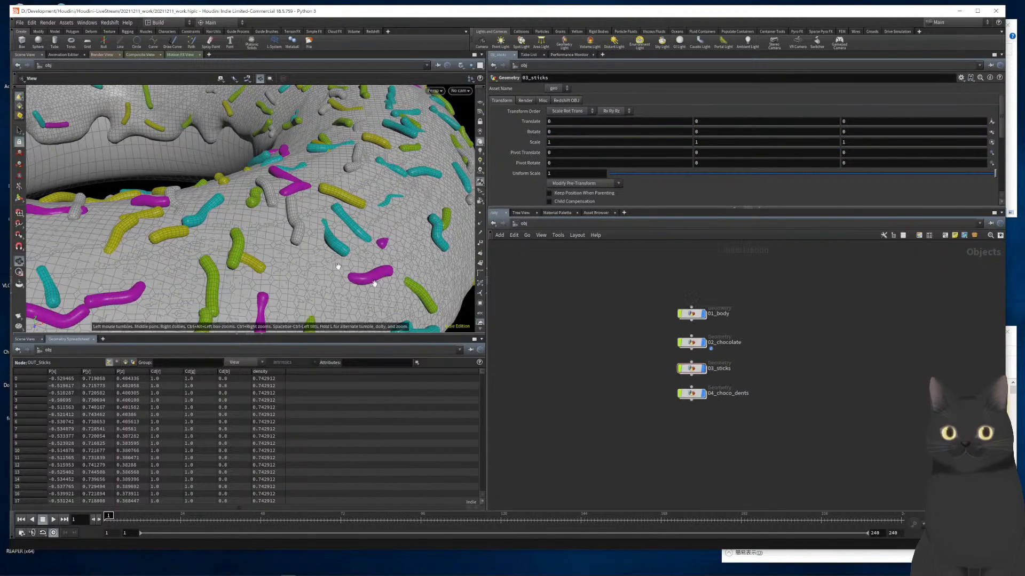
scroll(299, 242, down, 5)
drag(298, 242, 323, 222)
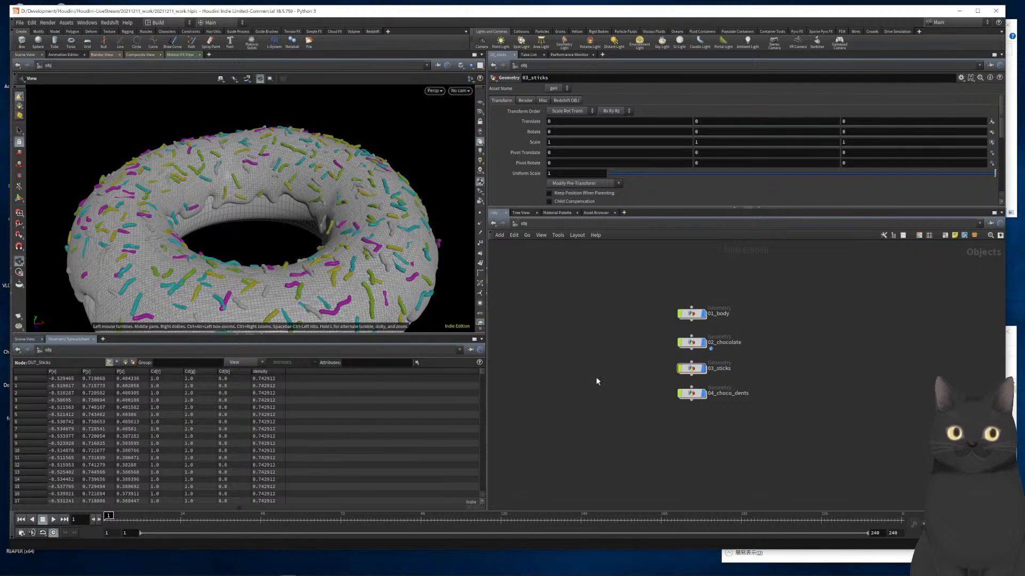
Inside 04_choco_dents, set the Offset of vdbreshapesdf1 to 1 and re-enable vdbsmooth1
double_click(691, 393)
middle_drag(811, 418, 812, 460)
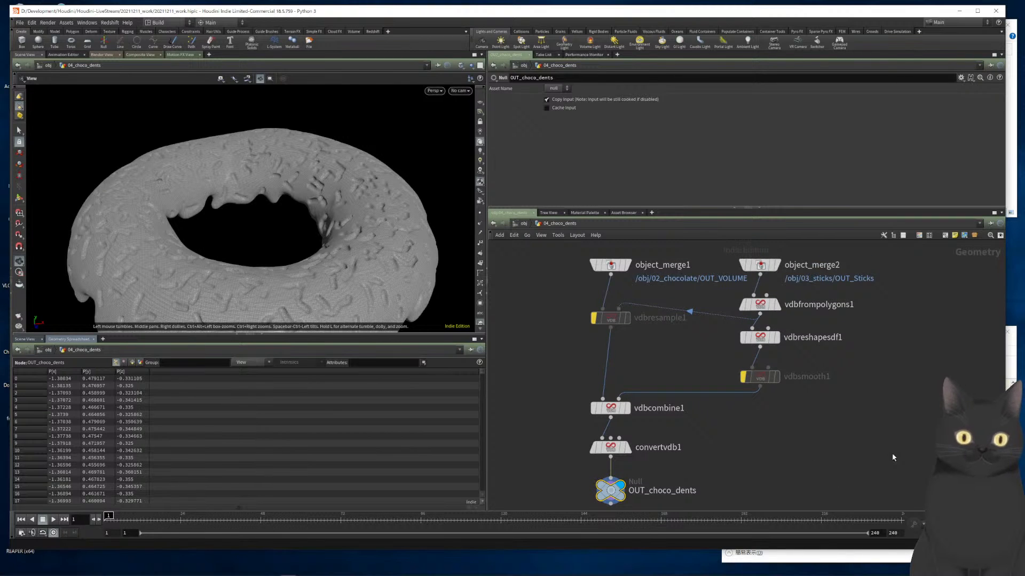
drag(830, 366, 720, 322)
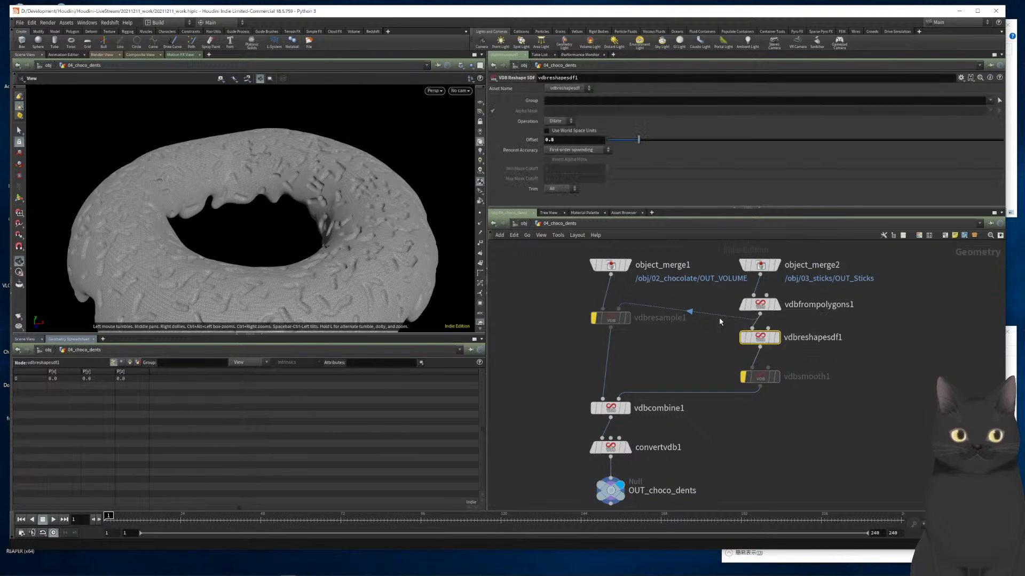
drag(559, 141, 524, 143)
text(1)
key(Return)
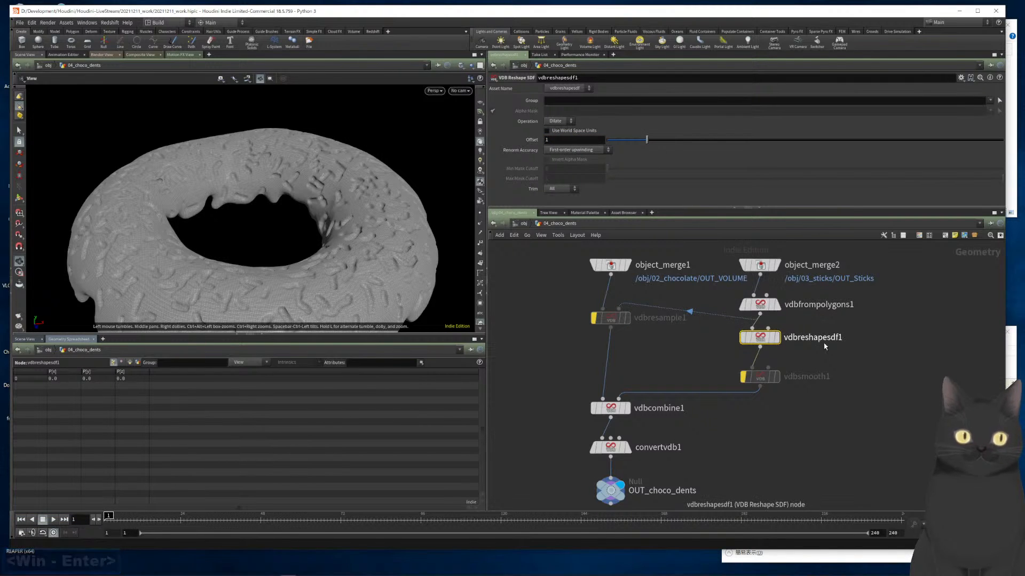
click(739, 354)
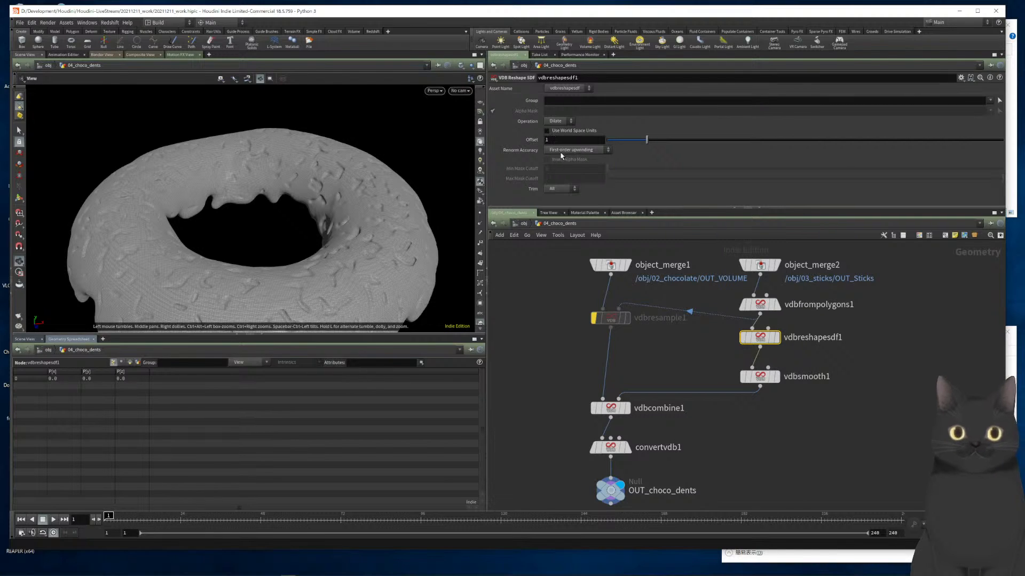
Set Renorm Accuracy of vdbreshapesdf1 to Second-order upwinding and its Offset to 1.3
click(561, 151)
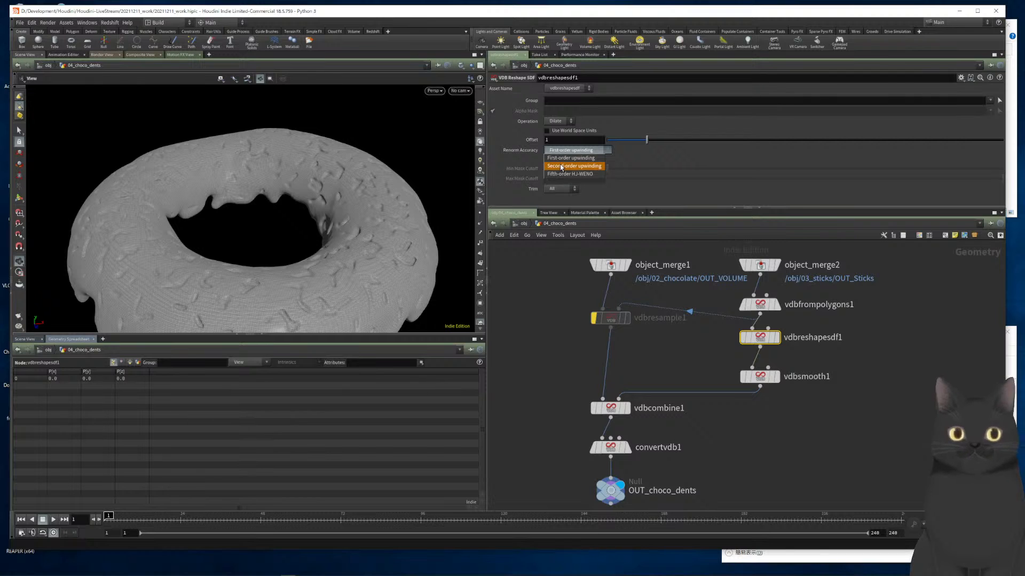
click(561, 166)
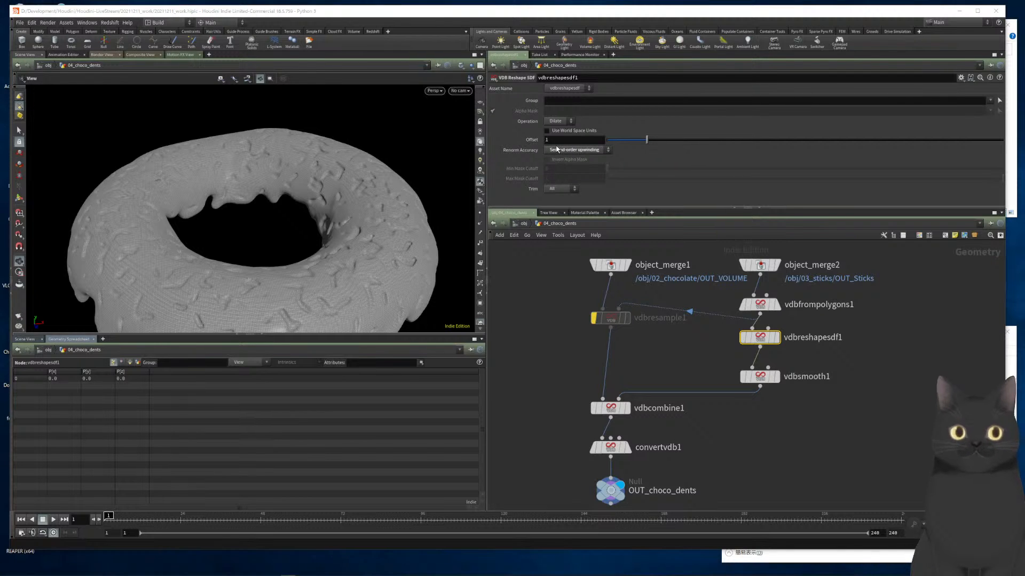
click(557, 150)
click(556, 144)
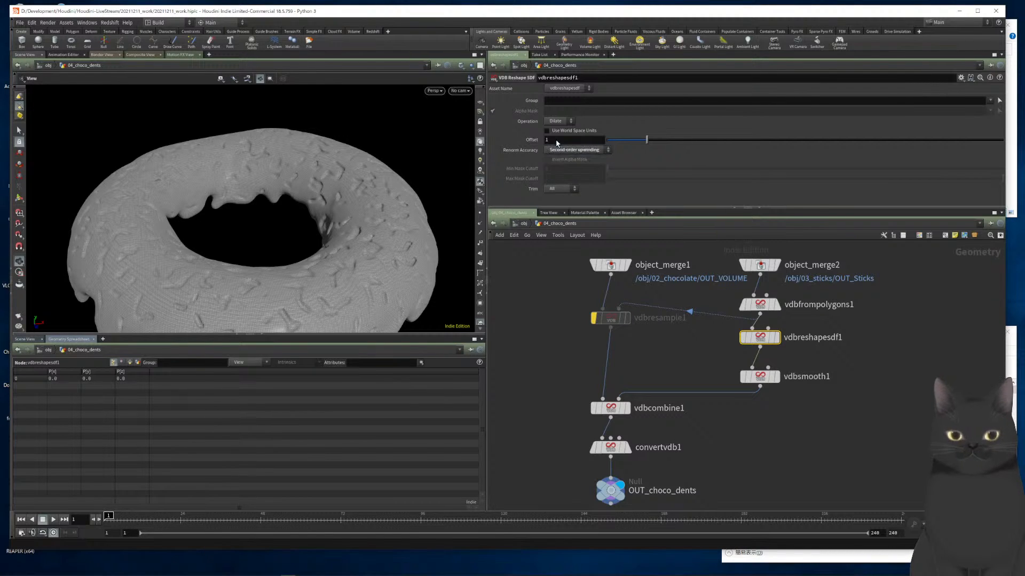
click(557, 141)
text(1.3)
key(Return)
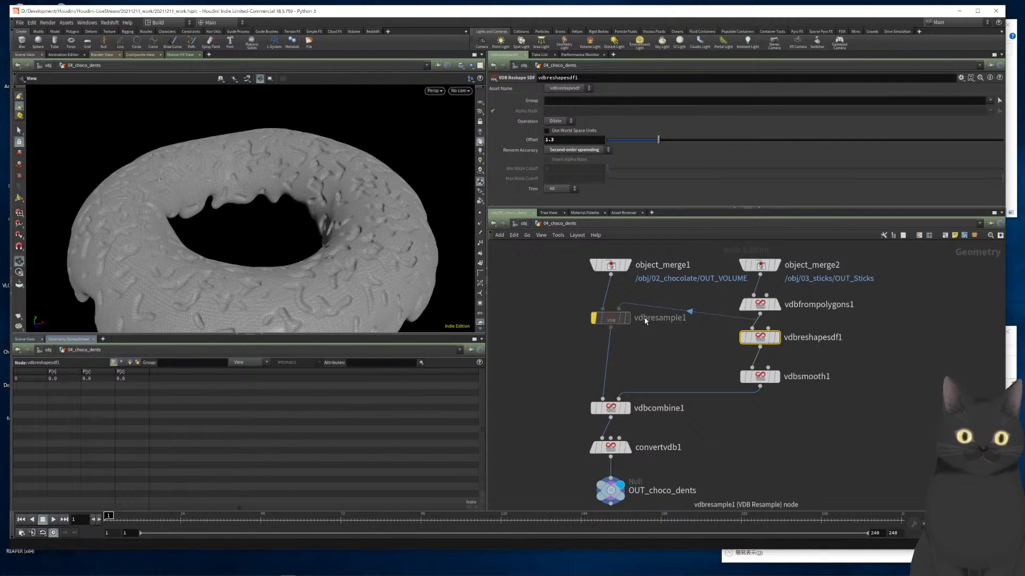
Set the Filter Voxel Radius of vdbsmooth1 to 1 and its Iterations to 3
drag(834, 402, 765, 376)
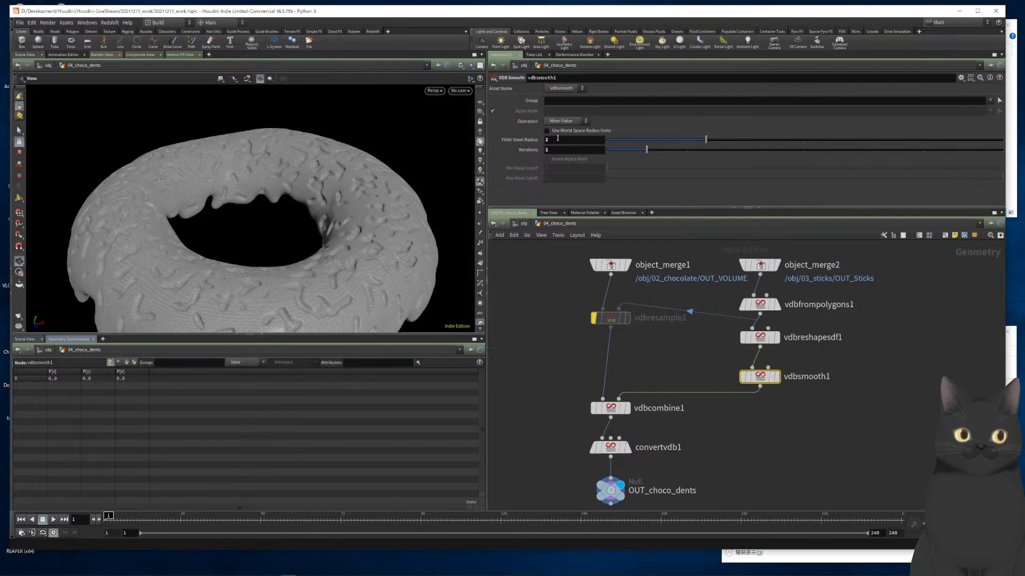
text(1)
click(572, 151)
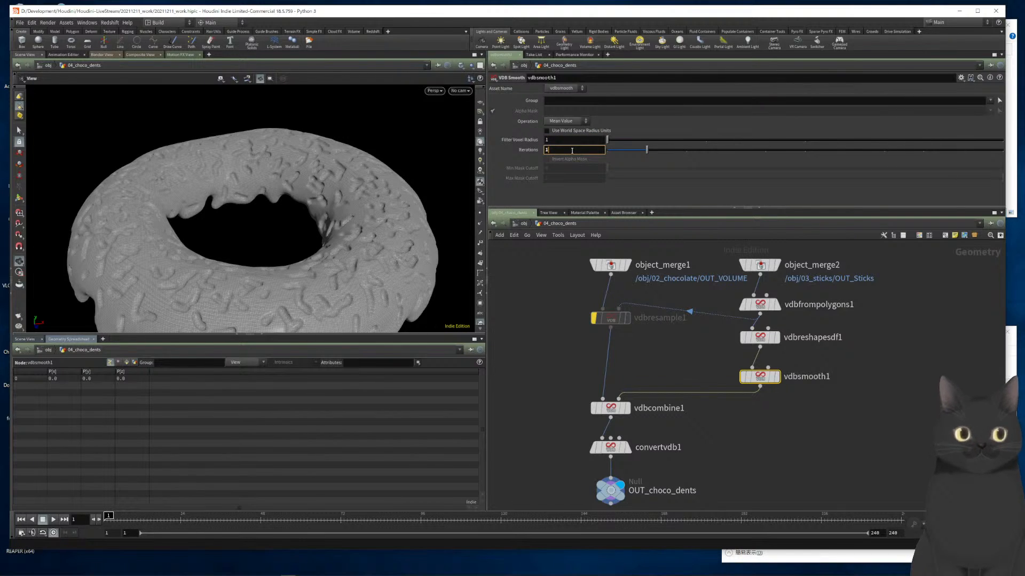
text(3)
click(554, 141)
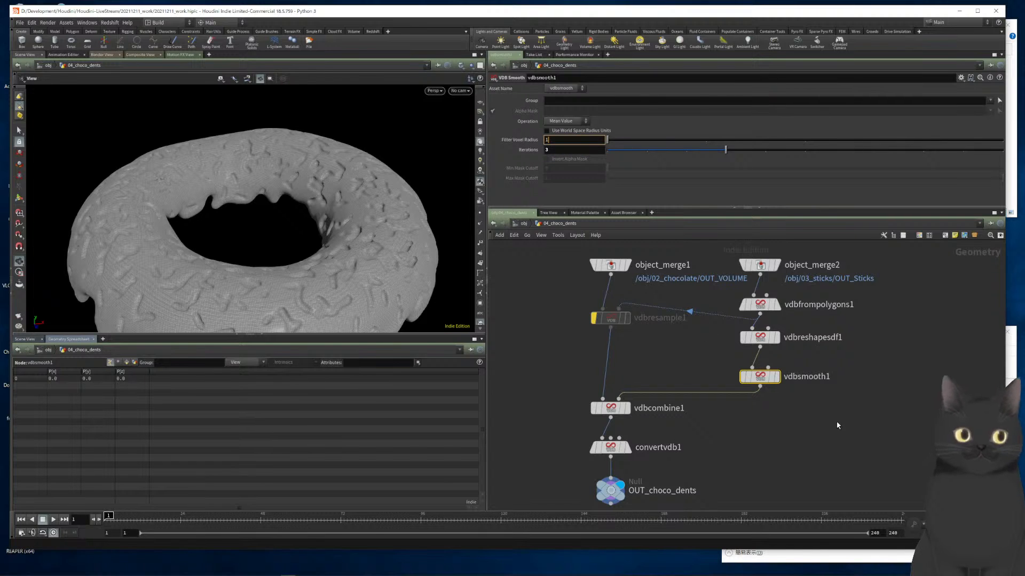
Return to the object level, set the viewport to Show All Objects, and inspect how the sticks sit in the chocolate
key(u)
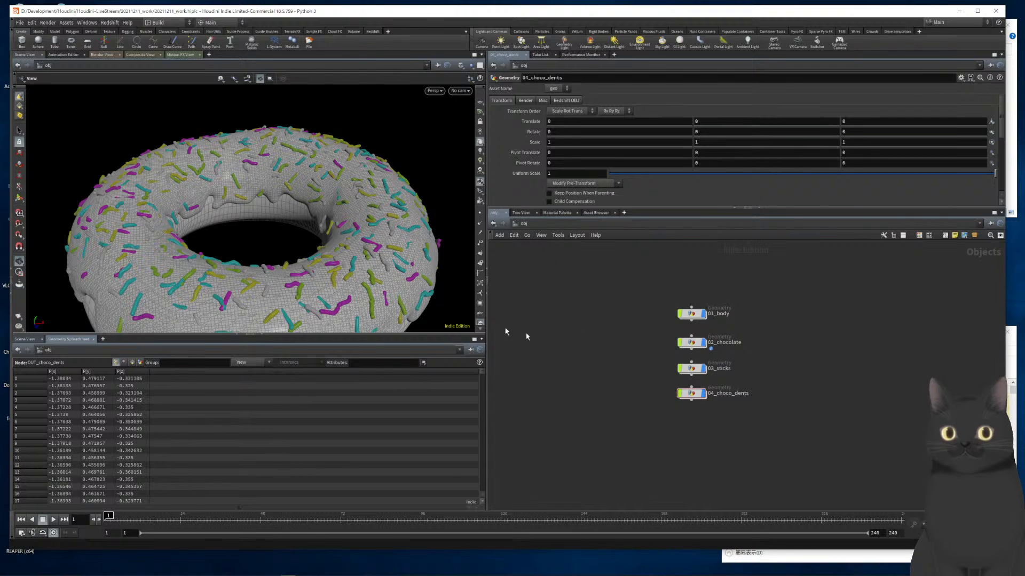
scroll(400, 287, up, 5)
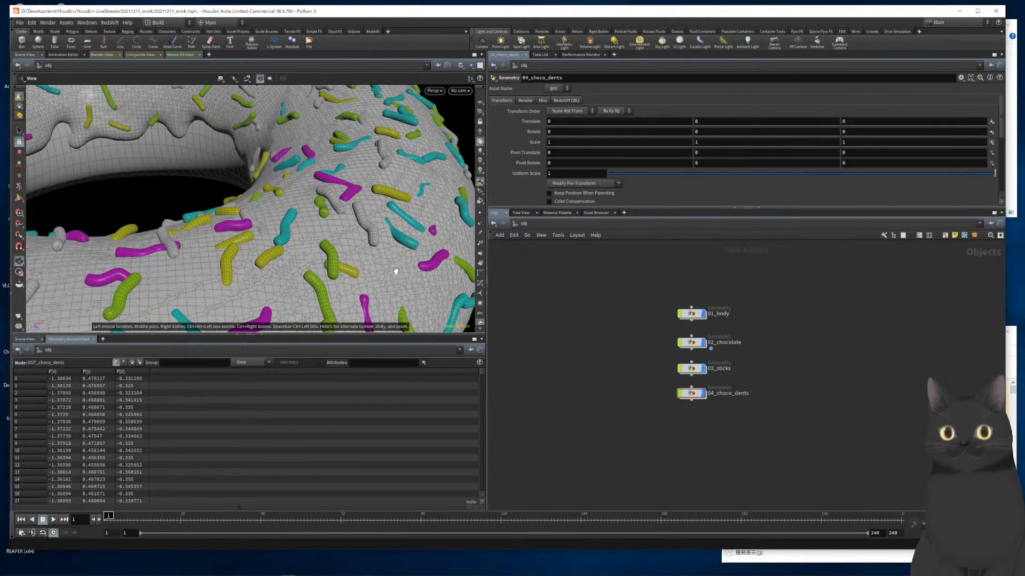
scroll(396, 271, down, 6)
drag(396, 266, 393, 251)
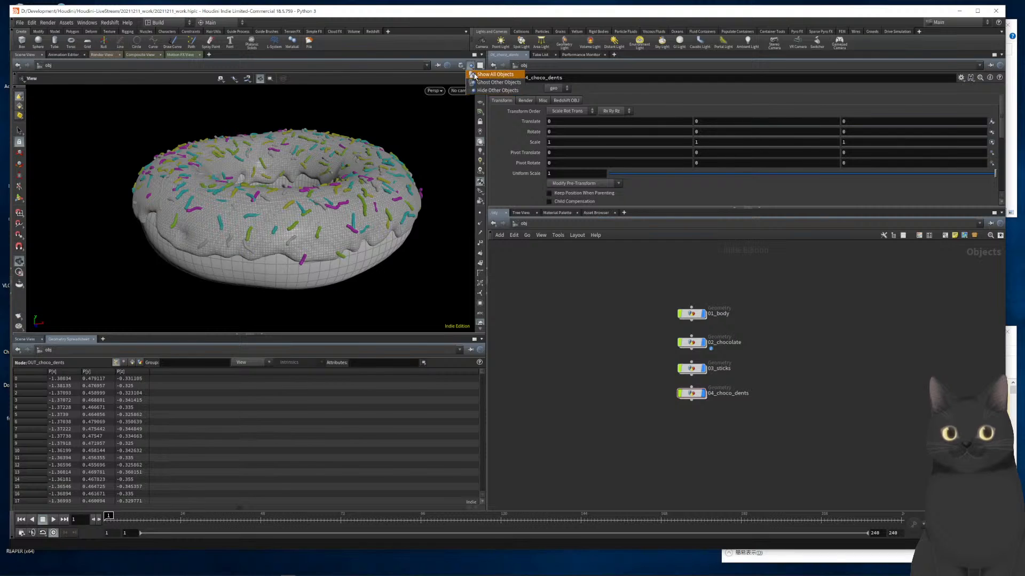
drag(355, 212, 362, 246)
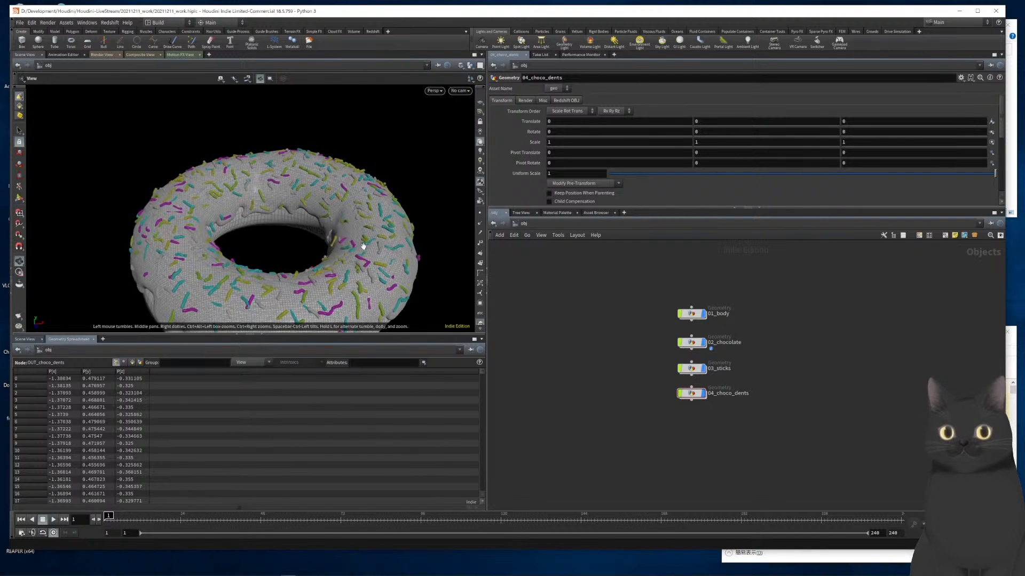
scroll(365, 249, up, 4)
scroll(365, 250, down, 2)
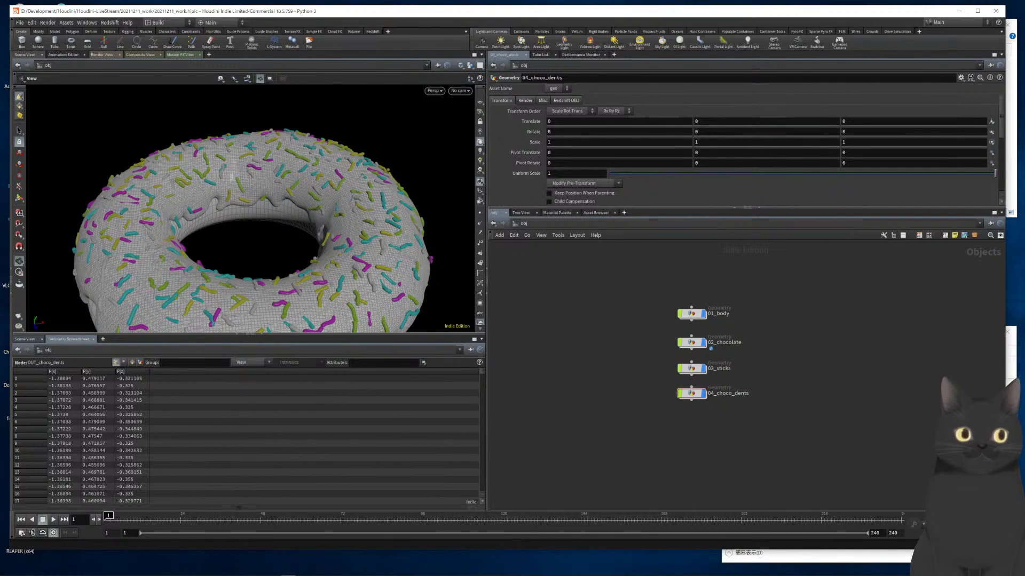
Inside 04_choco_dents, raise the Offset of vdbreshapesdf1 to 1.51 while all objects are shown
double_click(689, 393)
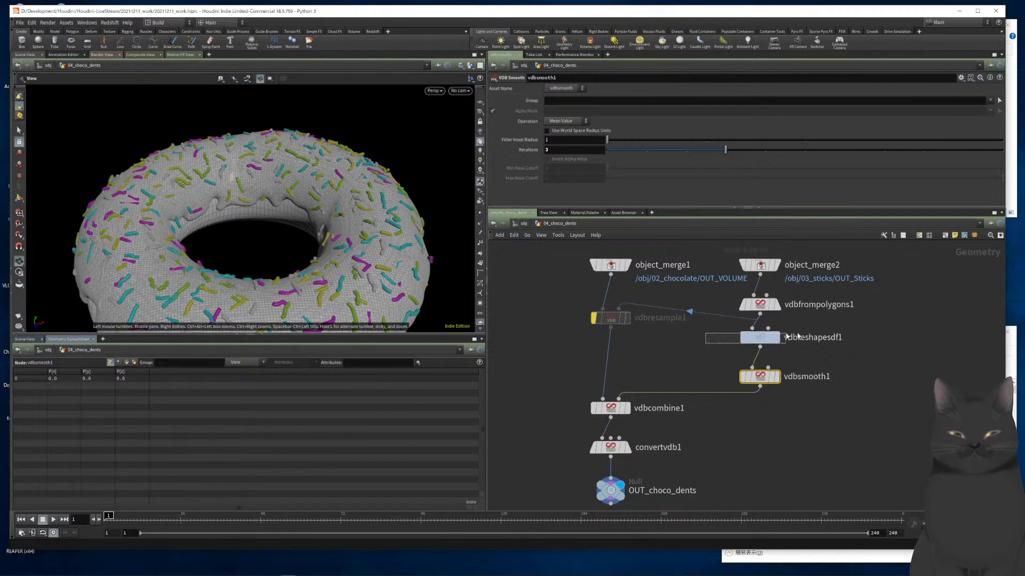
click(763, 337)
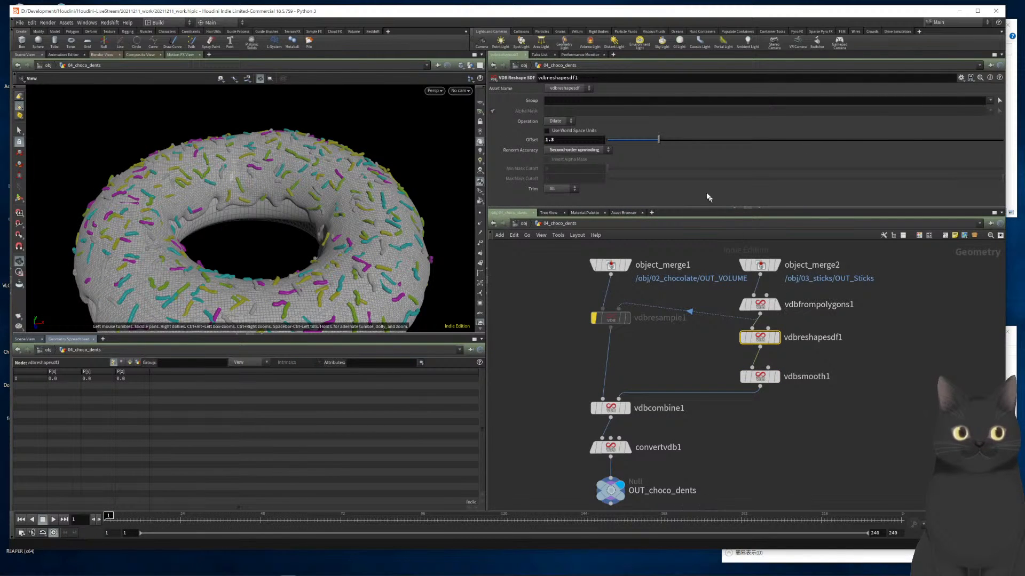
mouse_move(658, 139)
mouse_down()
mouse_move(689, 140)
mouse_move(667, 143)
mouse_up()
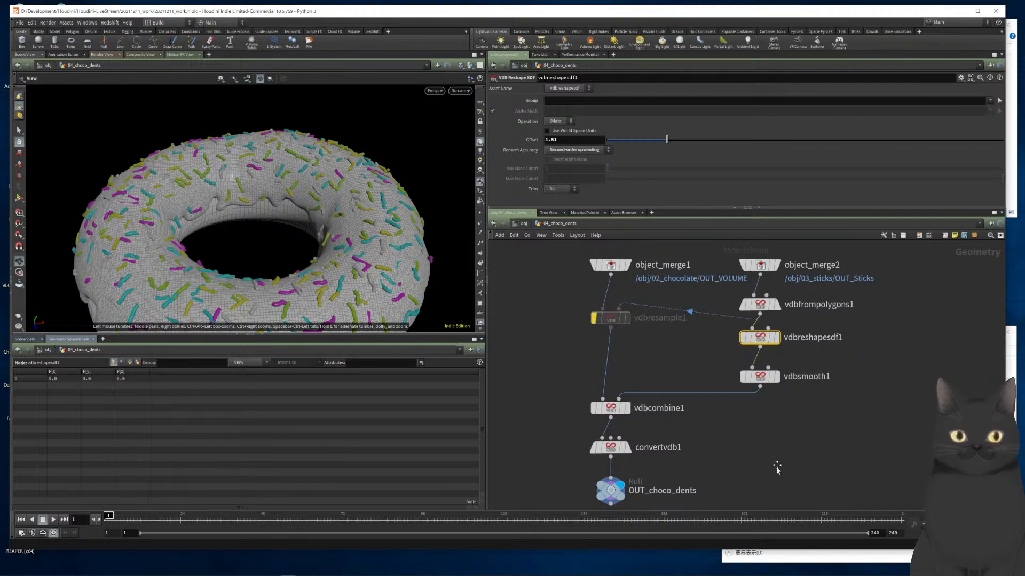
Add a Smooth node between convertvdb1 and OUT_choco_dents, moving the output null down to make room
middle_drag(780, 473, 804, 364)
mouse_move(646, 388)
drag(646, 388, 646, 427)
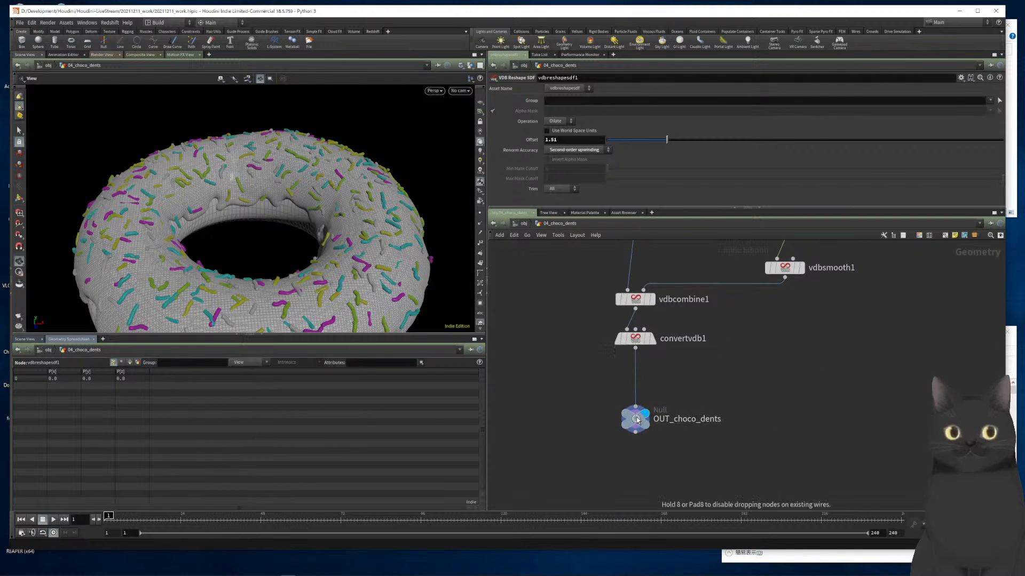
click(635, 351)
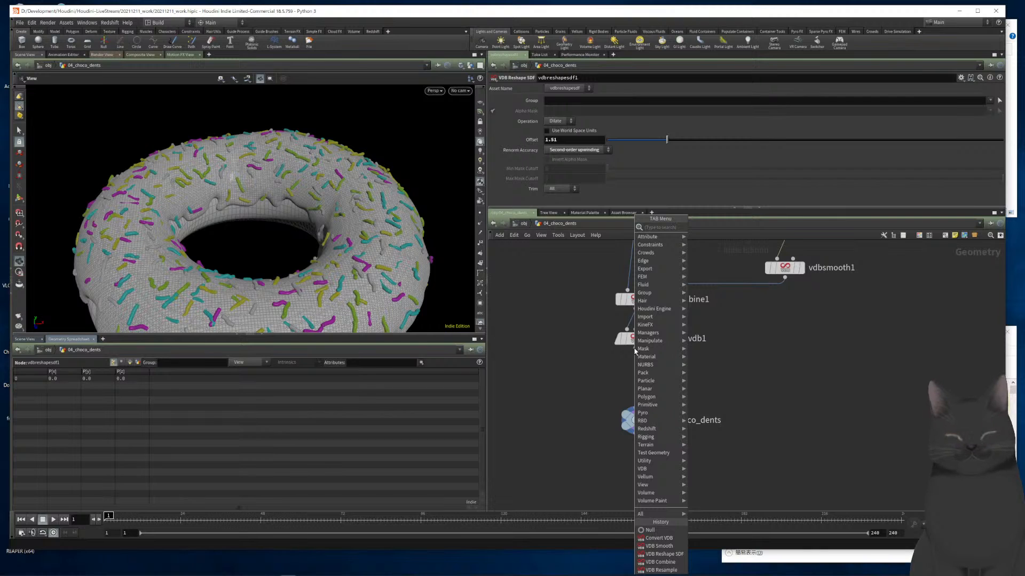
text(smoot)
key(Return)
key(Return)
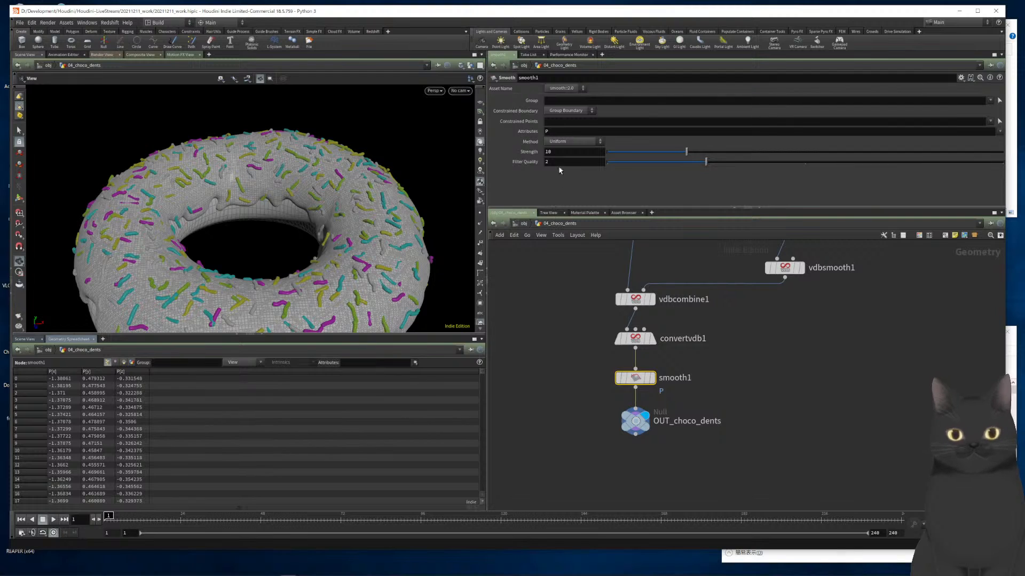
Set the Filter Quality of smooth1 to 1 and its Strength to 4.29
text(1)
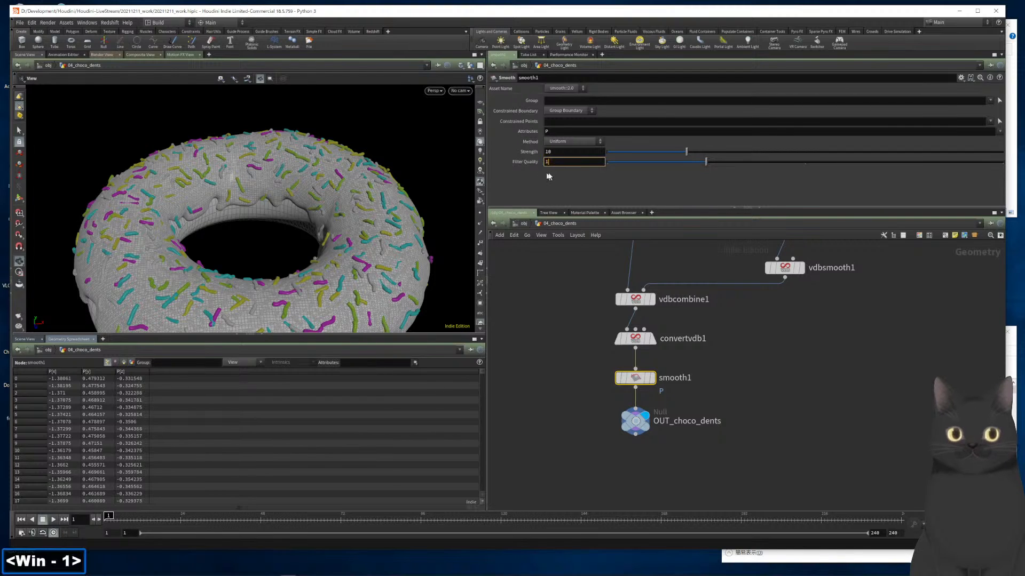
double_click(554, 151)
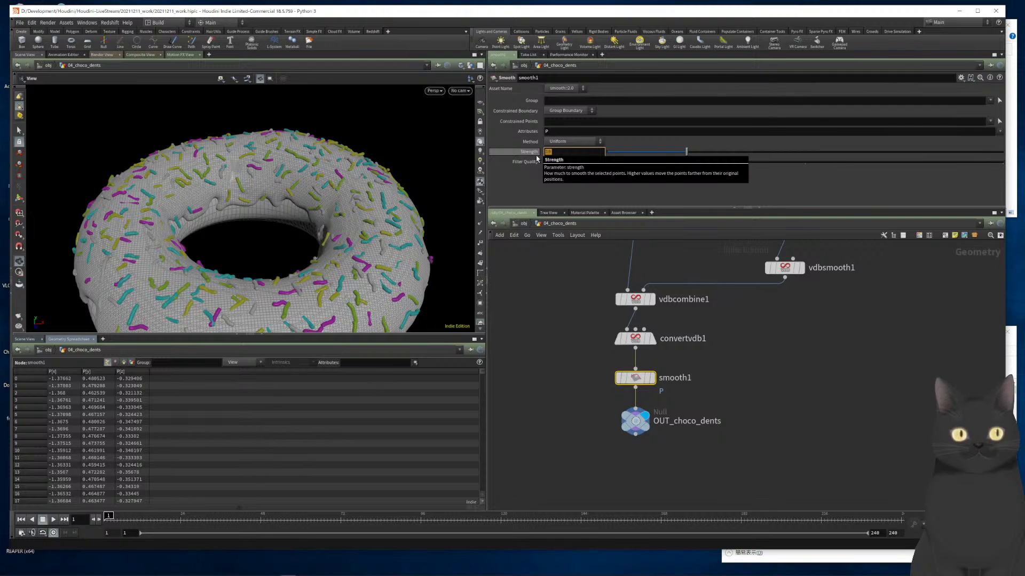
text(4.29)
key(Return)
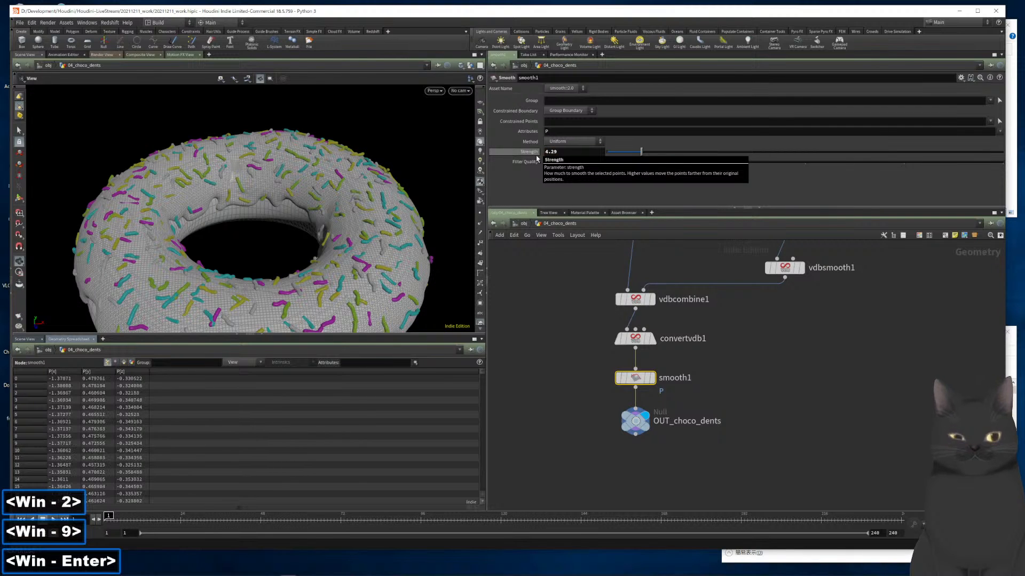
Return to the object level and examine the smoothed dents around the sticks up close and from several angles
key(u)
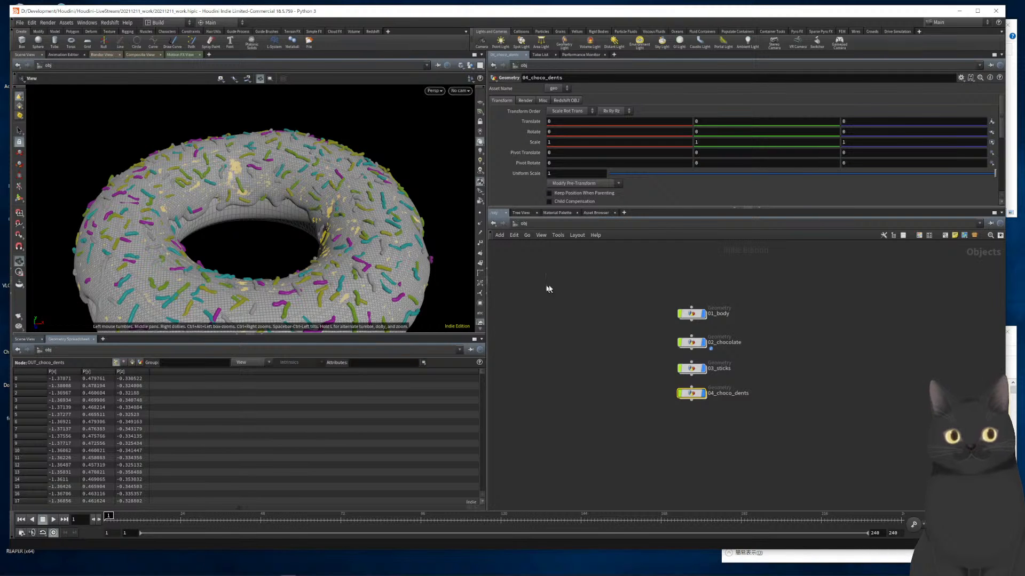
drag(392, 273, 381, 260)
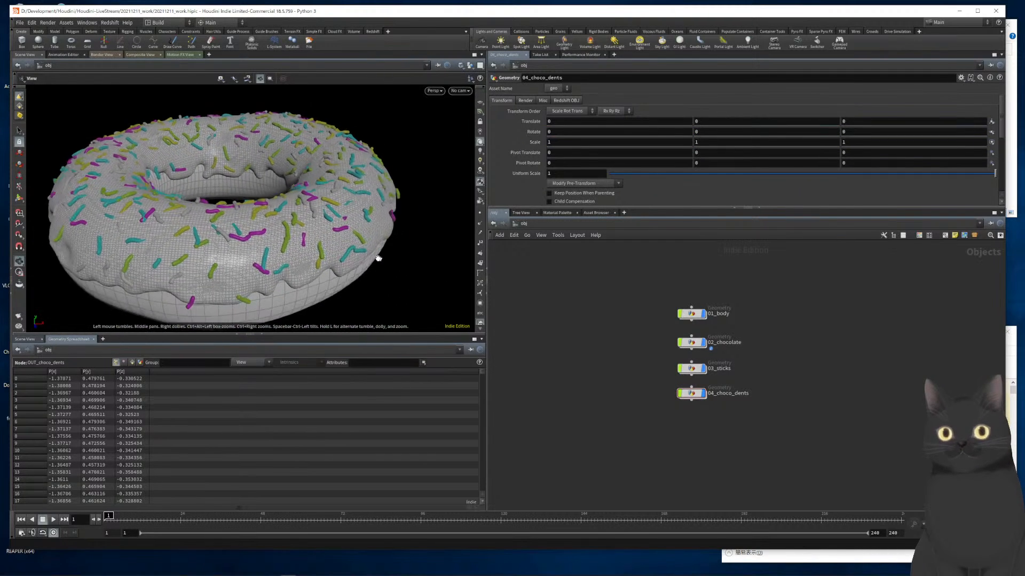
scroll(317, 255, up, 6)
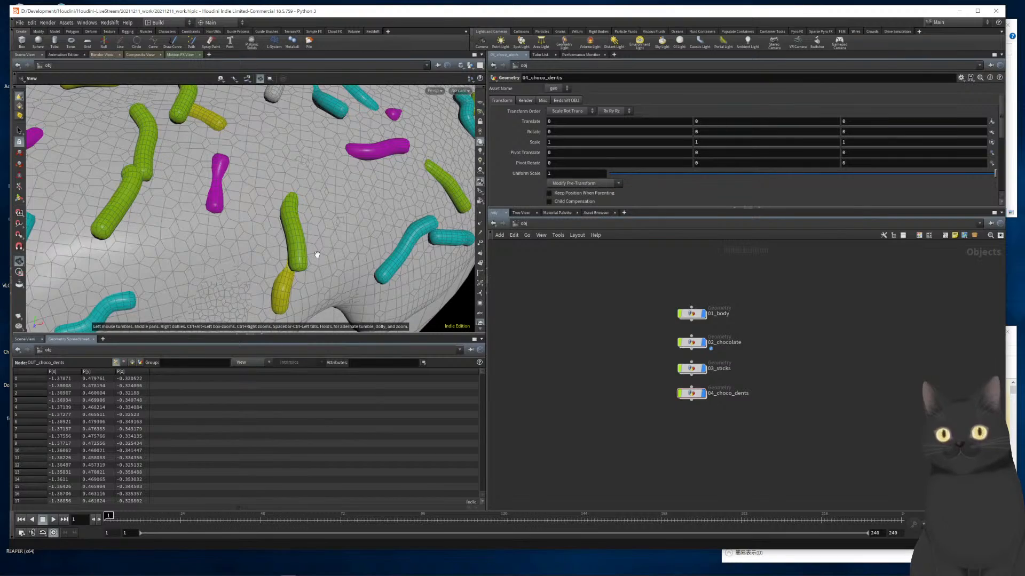
scroll(317, 255, down, 7)
drag(286, 252, 324, 247)
scroll(289, 222, up, 6)
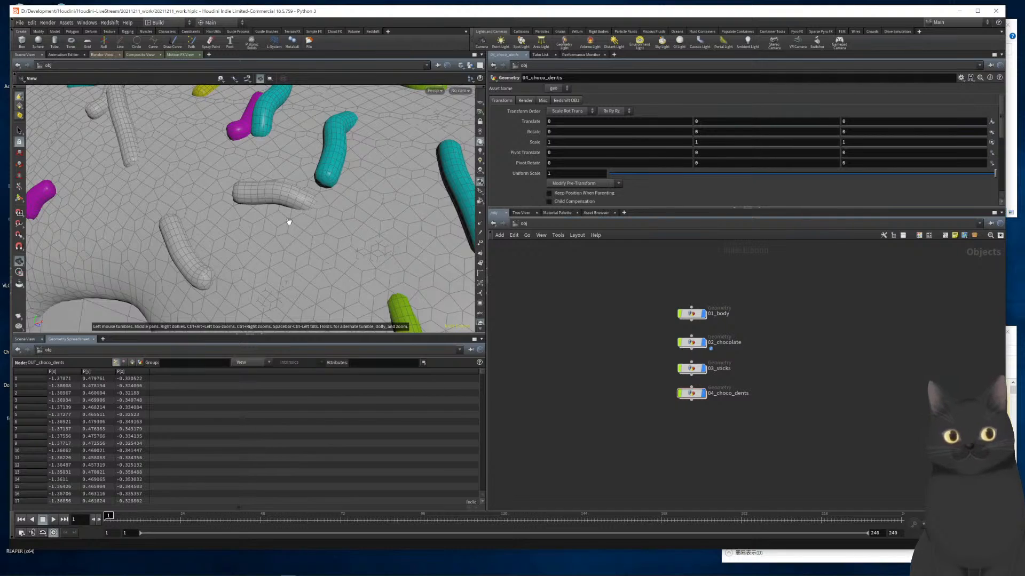
scroll(289, 221, down, 6)
mouse_move(337, 227)
mouse_down()
mouse_move(358, 228)
mouse_move(331, 239)
mouse_up()
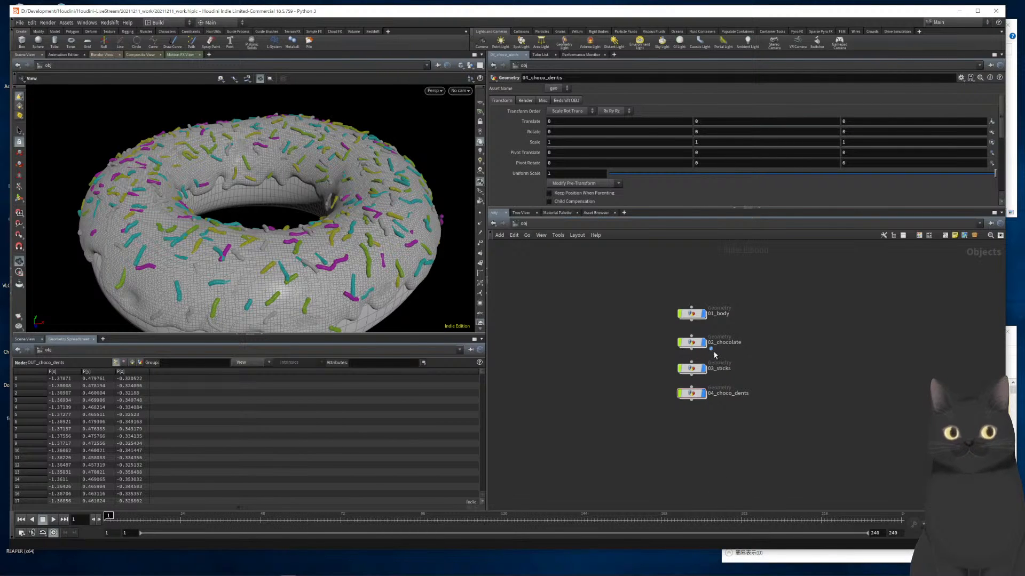
Inside 02_chocolate, alternate the display between OUT_VOLUME and OUT_MESH, then return to the object level with OUT_VOLUME displayed
double_click(697, 344)
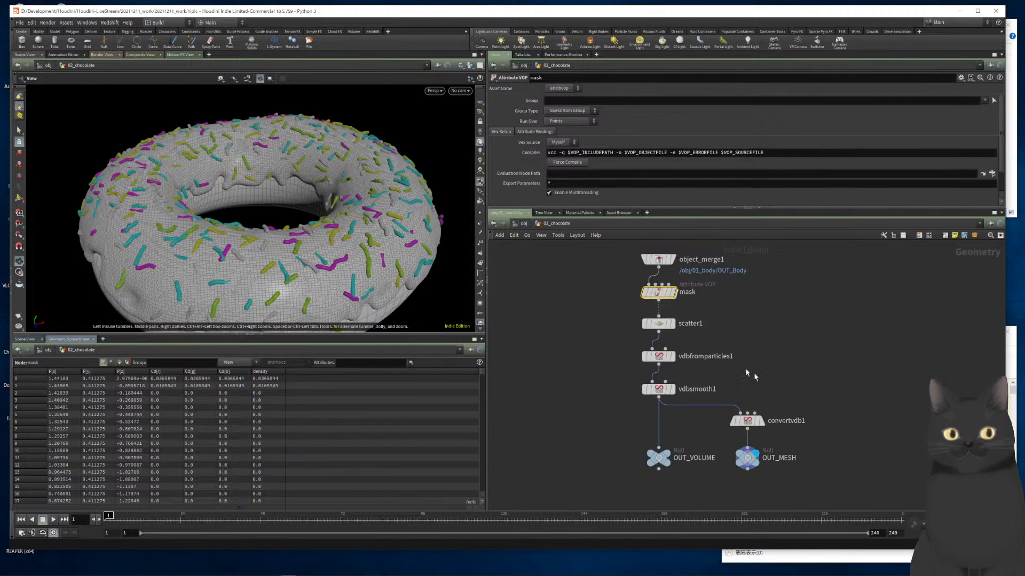
click(670, 458)
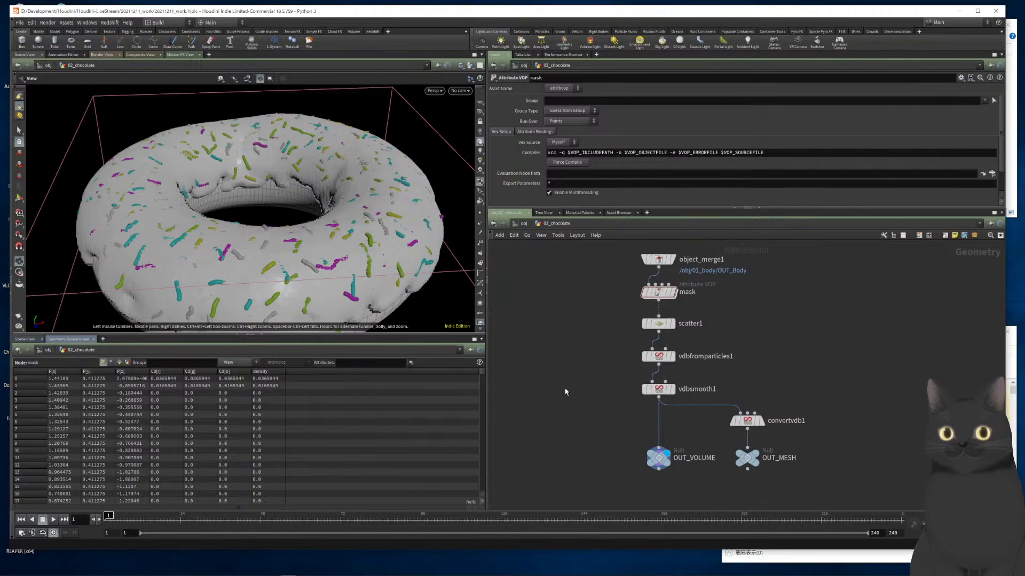
mouse_move(746, 459)
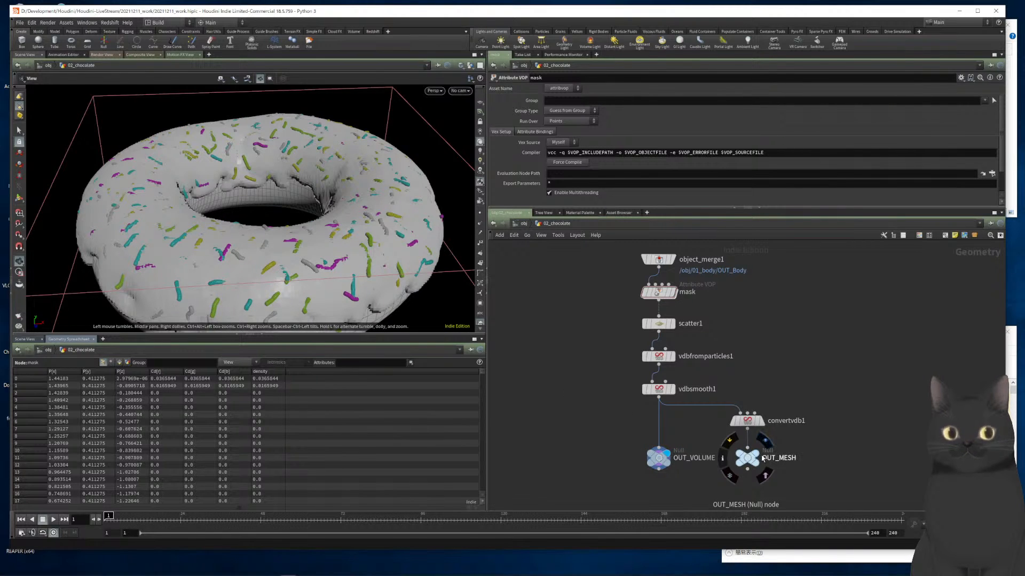
click(764, 440)
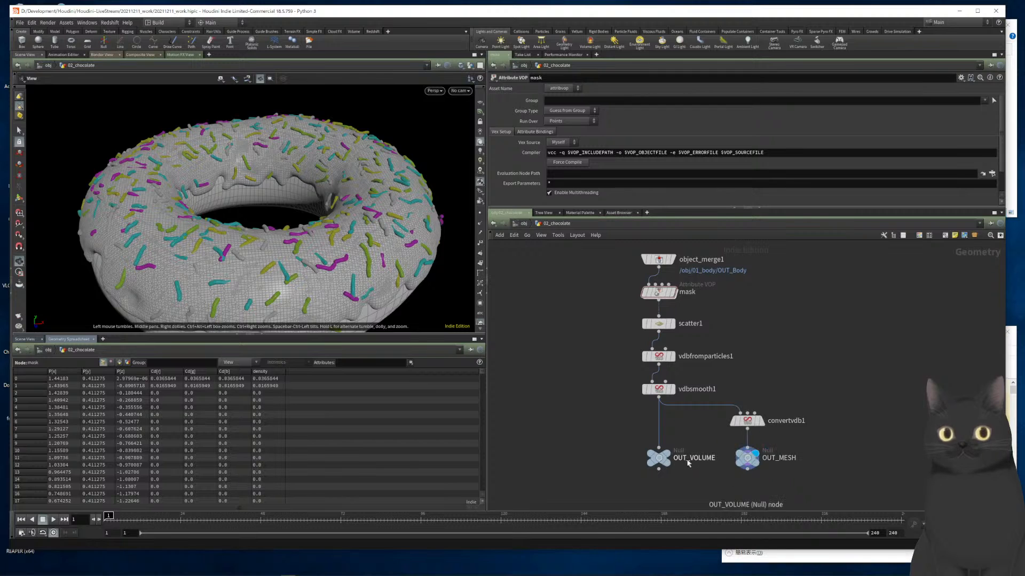
click(675, 441)
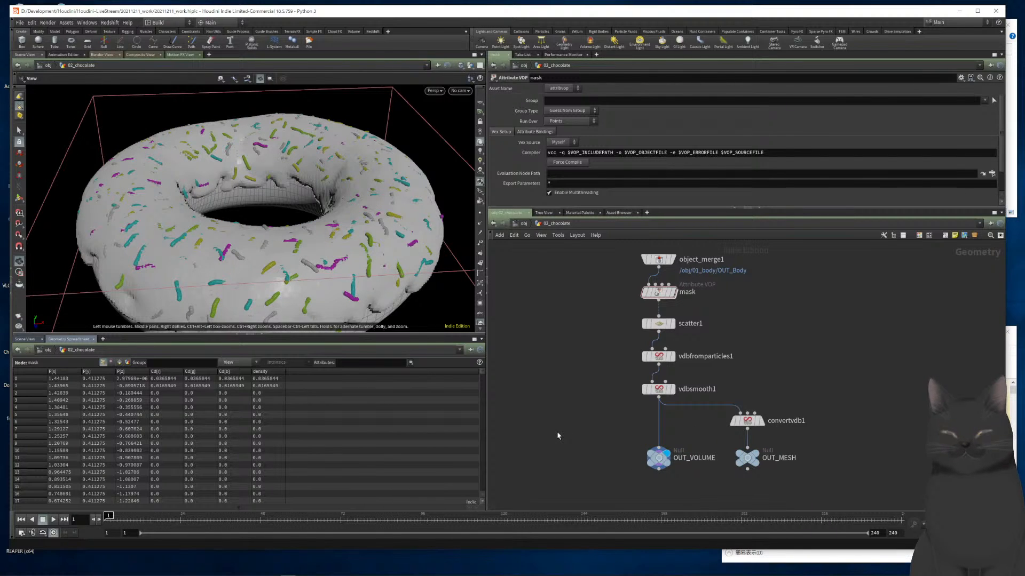
key(u)
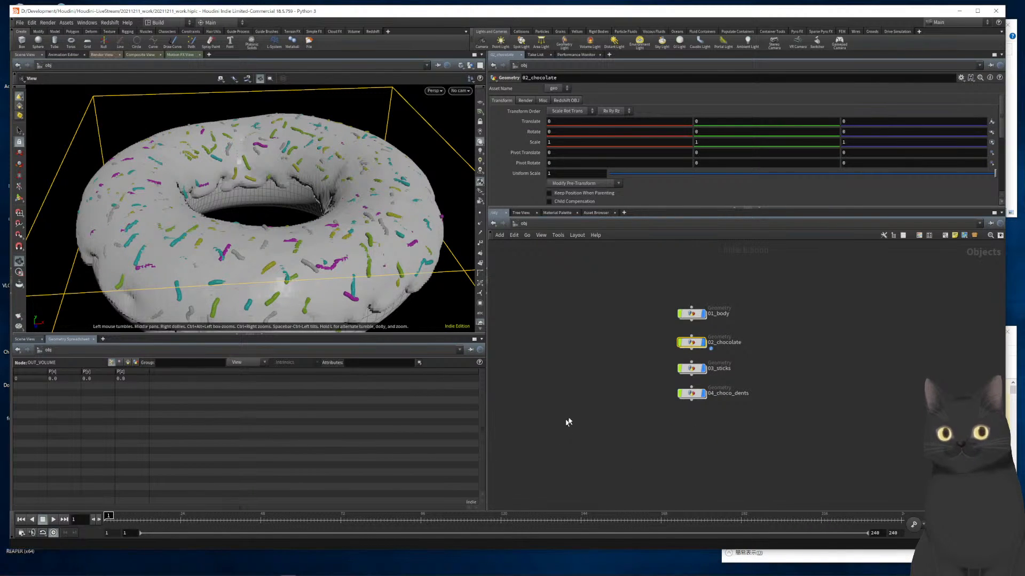
Reopen the 02_chocolate network and set the display back to OUT_MESH
scroll(716, 355, up, 5)
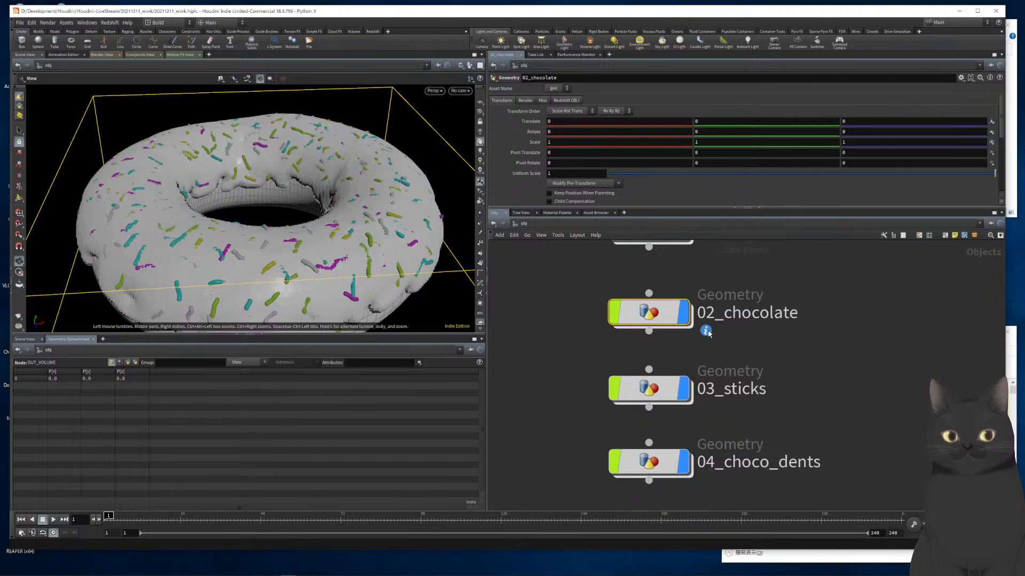
mouse_move(649, 315)
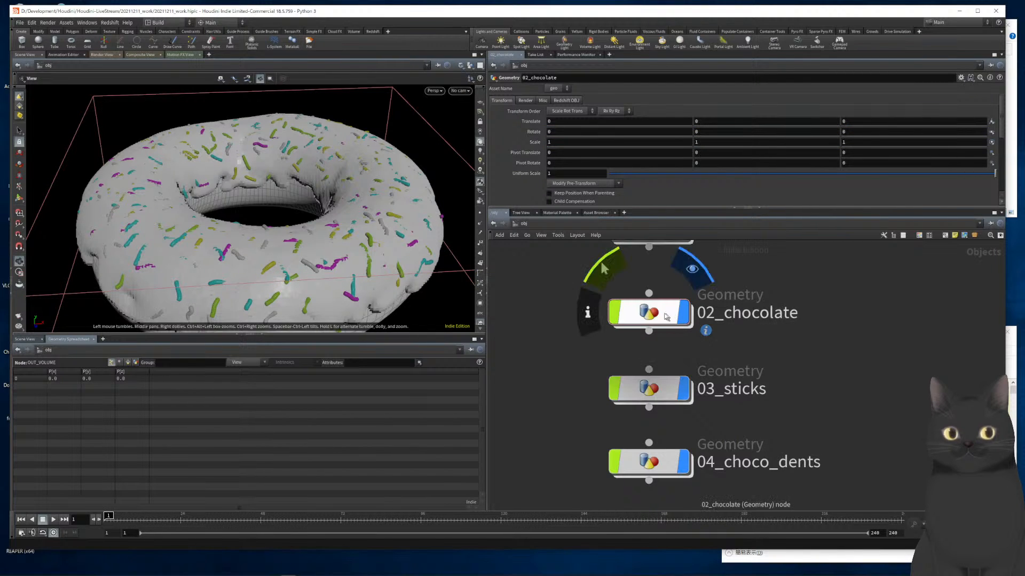
double_click(648, 315)
scroll(608, 366, down, 4)
scroll(694, 422, up, 4)
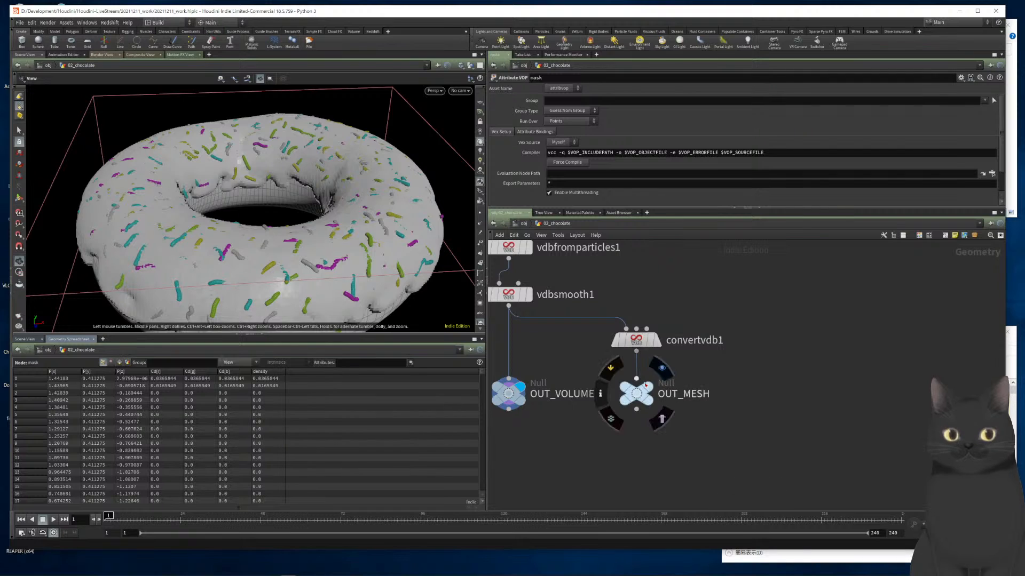
click(651, 388)
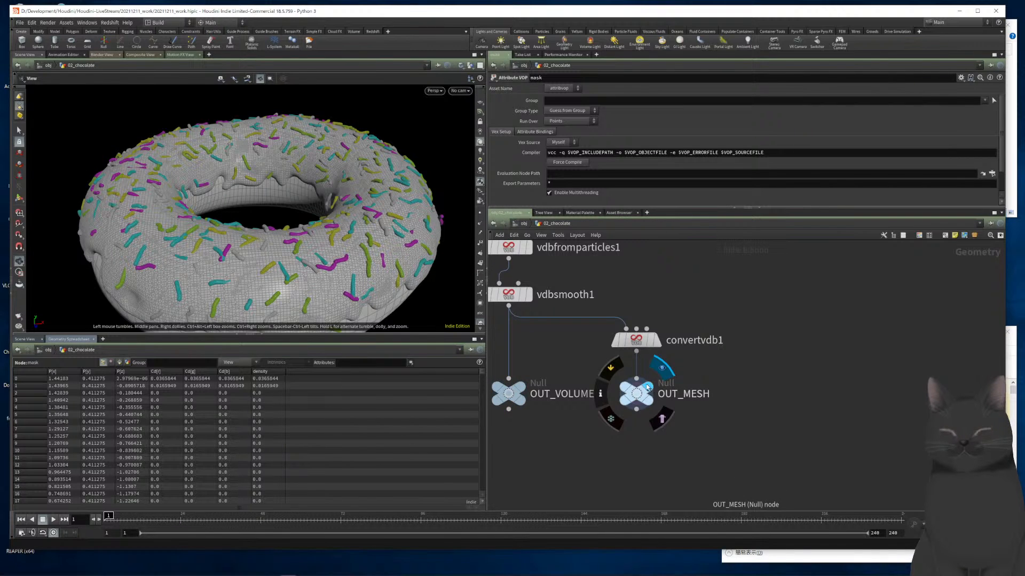
Select convertvdb1 and compare the chocolate's mesh and volume displays up close, ending with OUT_MESH displayed
middle_drag(571, 433, 606, 422)
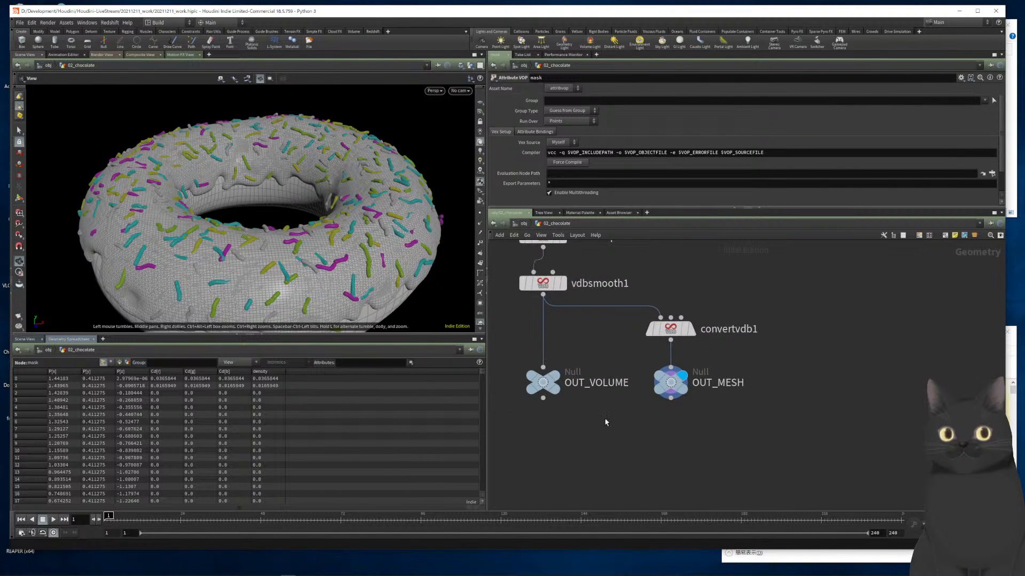
drag(761, 423, 676, 380)
drag(619, 347, 705, 323)
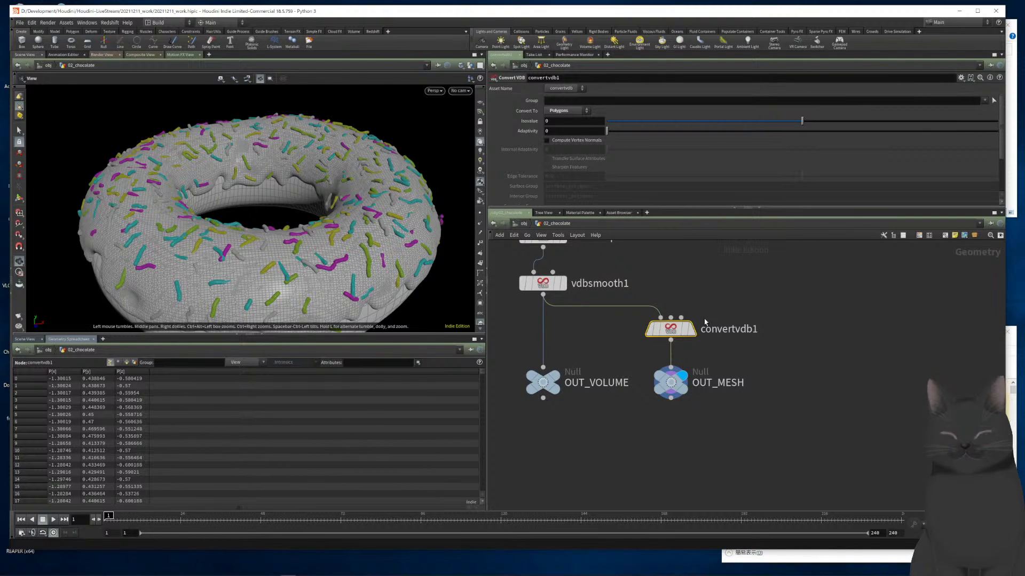
scroll(366, 258, up, 5)
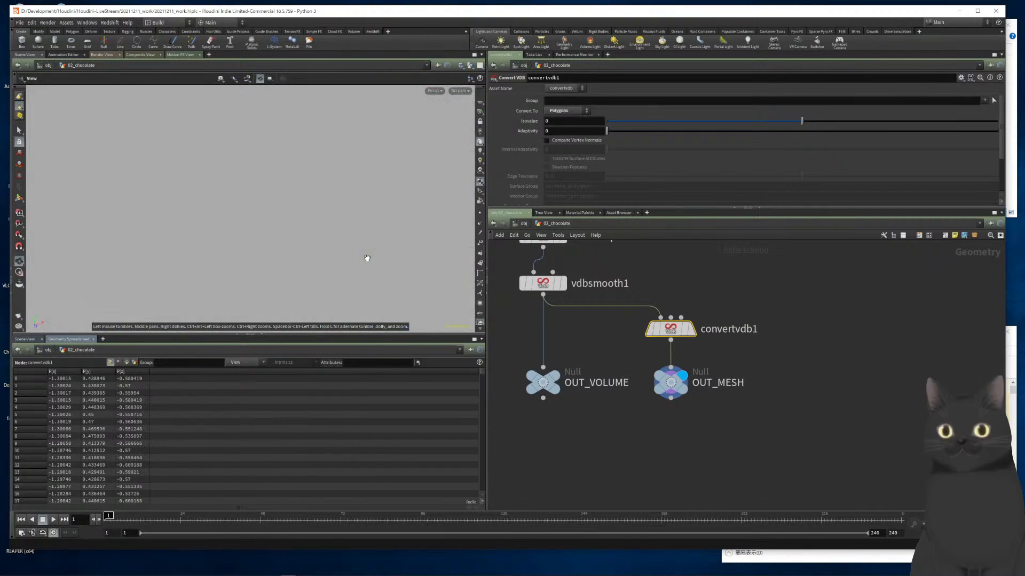
scroll(368, 258, down, 1)
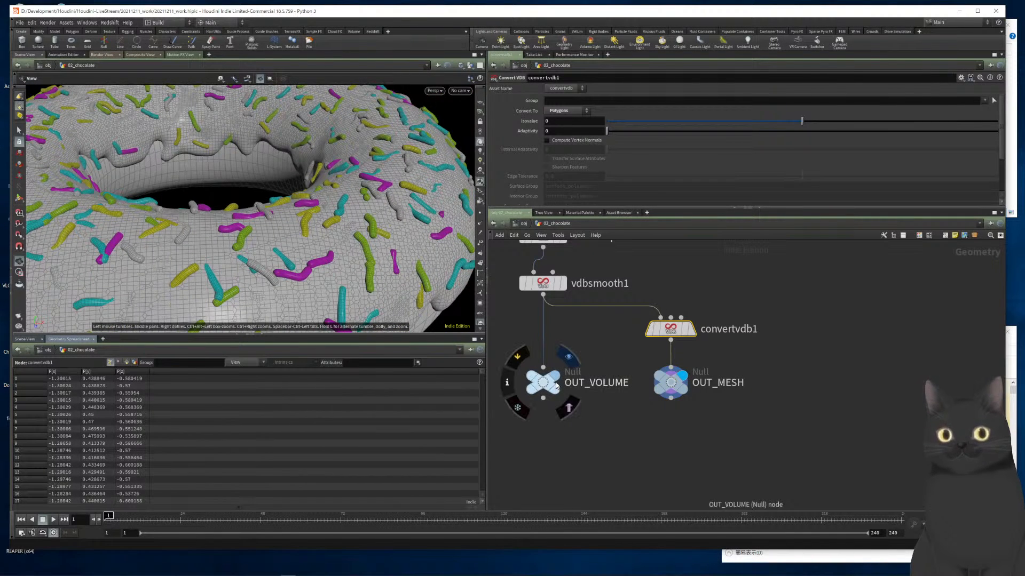
click(556, 377)
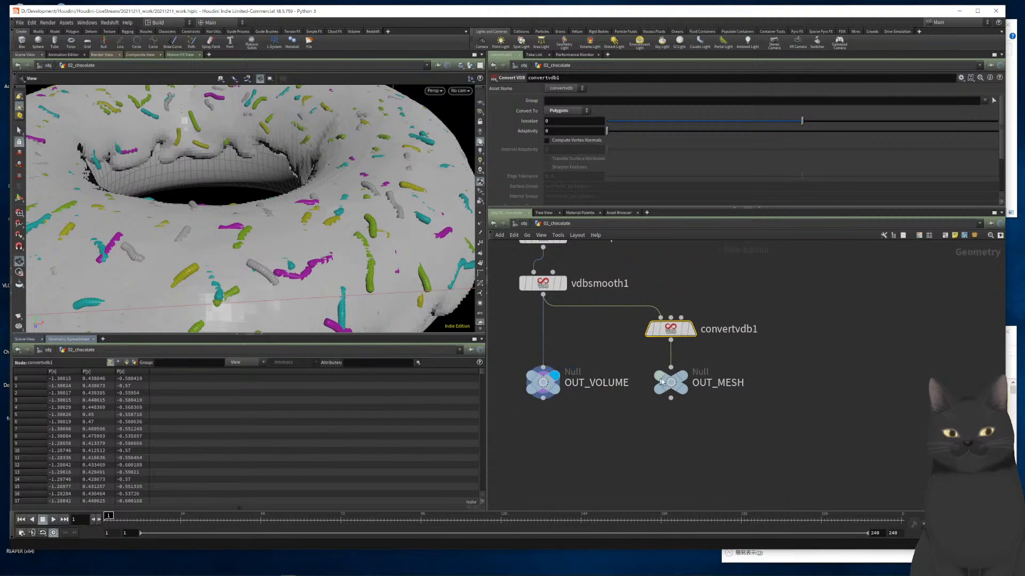
click(687, 377)
Return to the object level and hide the 02_chocolate object so the chocolate shows only through 04_choco_dents
key(u)
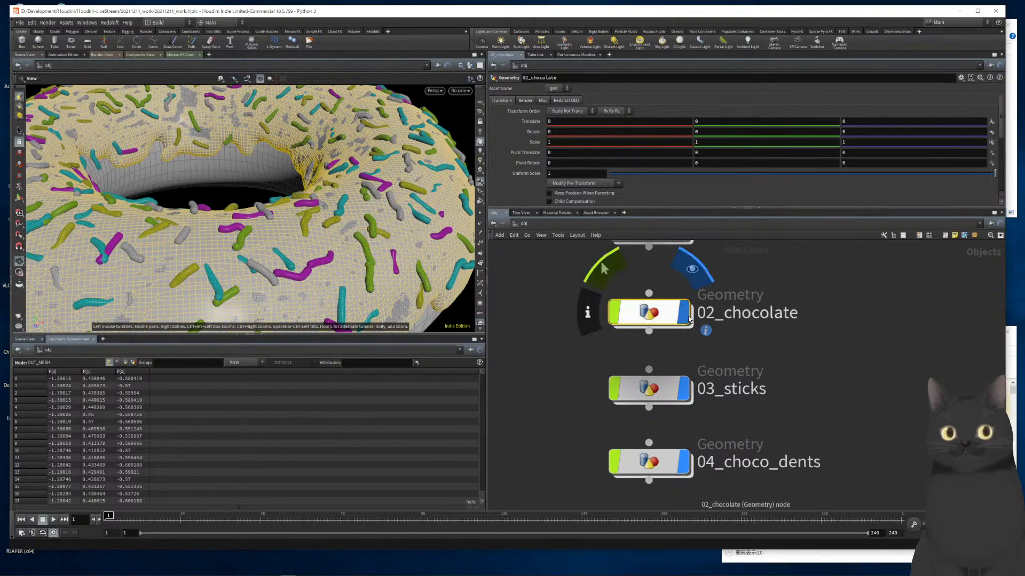
click(683, 312)
scroll(273, 269, up, 5)
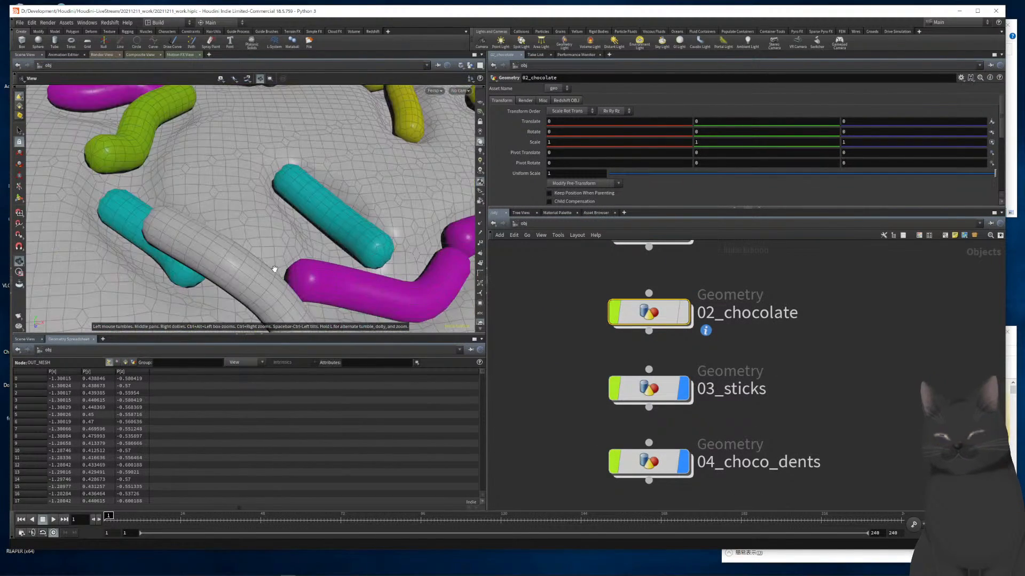
scroll(275, 267, down, 7)
mouse_move(275, 259)
mouse_down()
mouse_move(272, 241)
mouse_move(264, 258)
mouse_up()
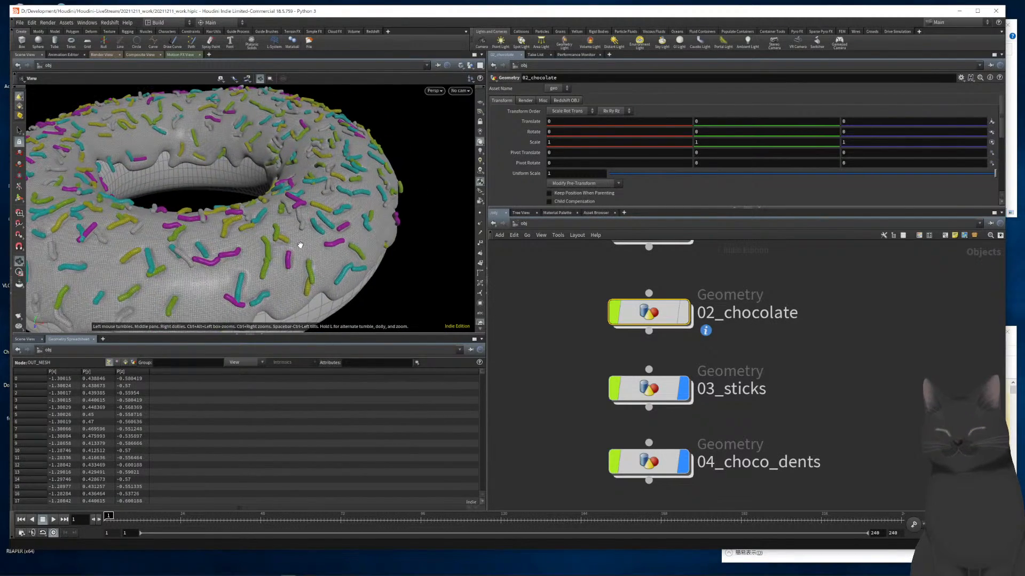
Examine how the sticks sit in the dented chocolate across the donut, both in close-up and as a whole
scroll(297, 251, up, 5)
scroll(211, 239, down, 6)
mouse_move(211, 239)
mouse_down()
mouse_move(220, 256)
mouse_move(225, 248)
mouse_up()
scroll(247, 275, up, 4)
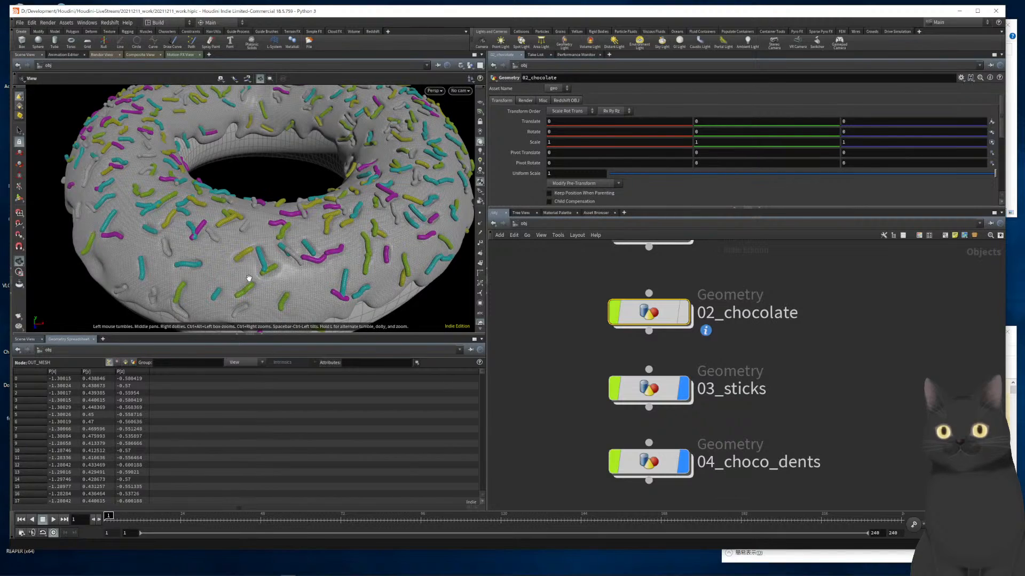
scroll(155, 263, up, 5)
scroll(206, 240, down, 3)
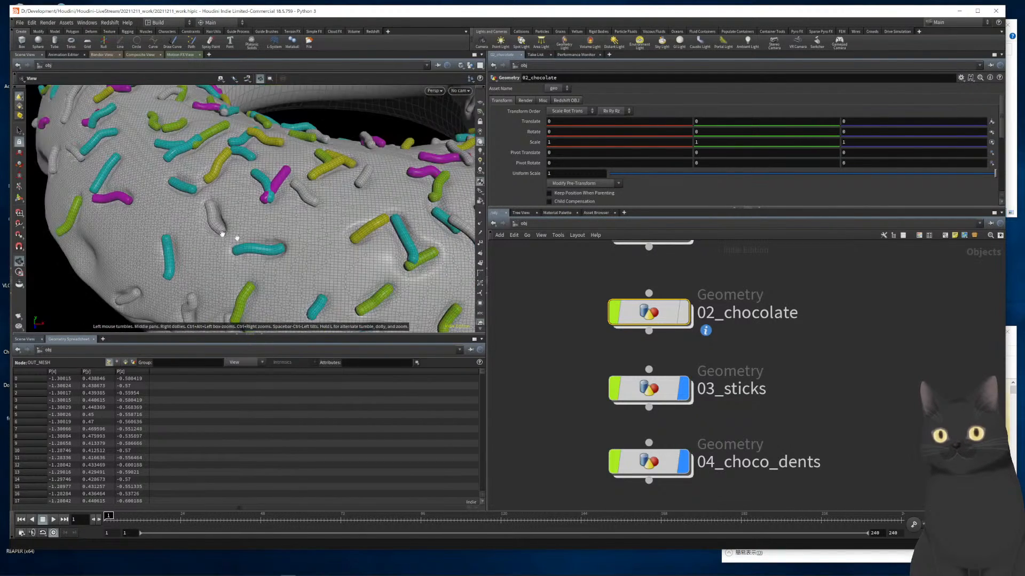
scroll(217, 233, down, 6)
middle_drag(343, 238, 287, 250)
scroll(287, 249, down, 1)
mouse_move(286, 249)
mouse_down()
mouse_move(285, 261)
mouse_move(283, 248)
mouse_up()
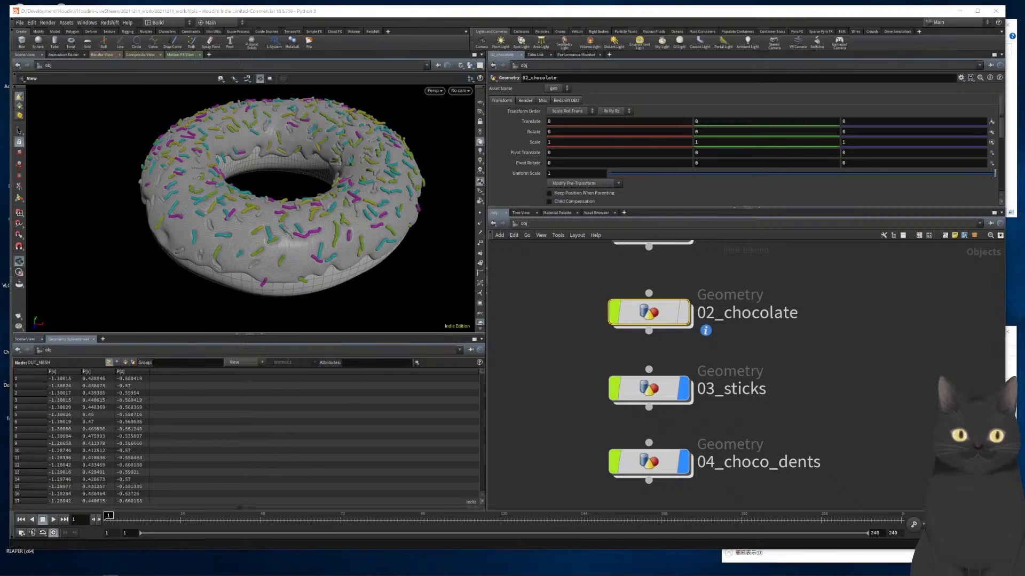
Create a new Geometry object next to the existing donut objects at the object level
scroll(922, 359, down, 5)
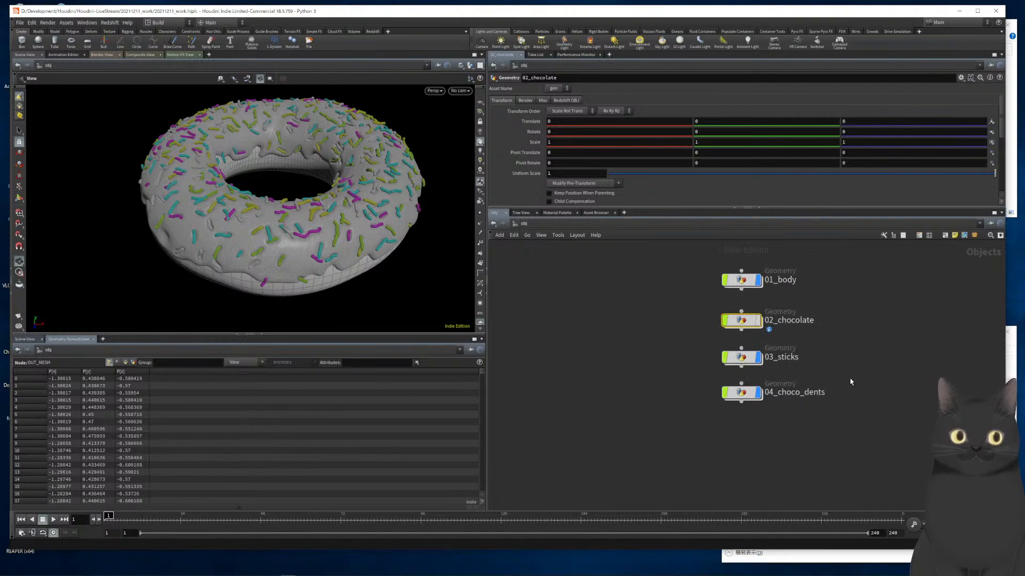
middle_drag(854, 362, 823, 369)
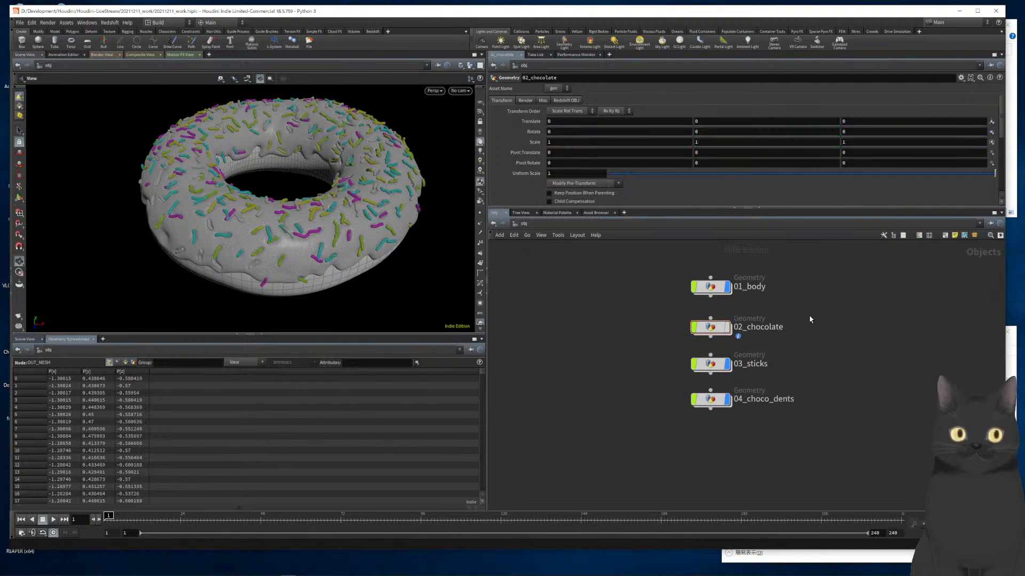
key(Tab)
text(geom)
key(Return)
key(Return)
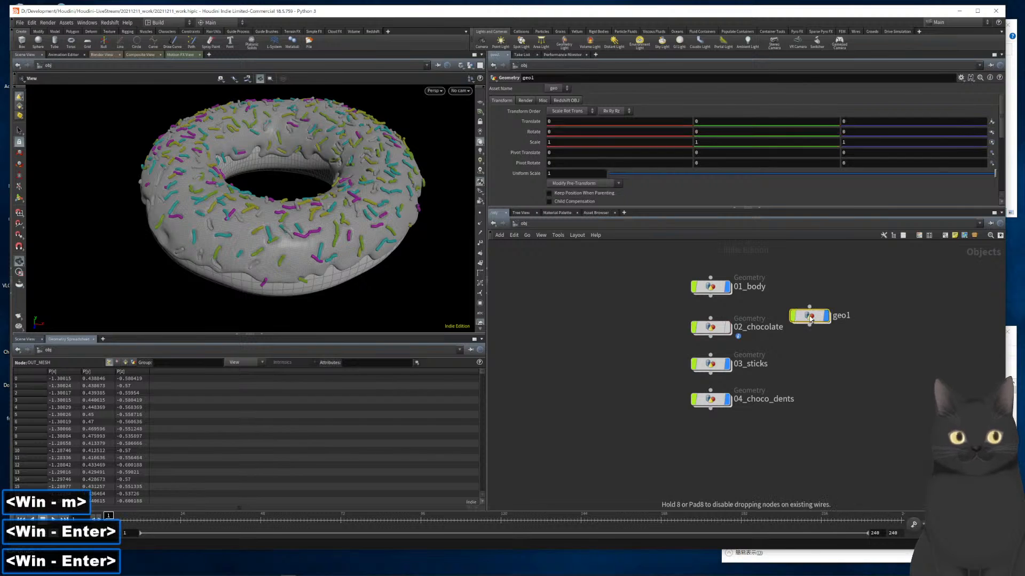
Place the new geometry object beside 01_body and rename it 00_floor
drag(810, 319, 802, 289)
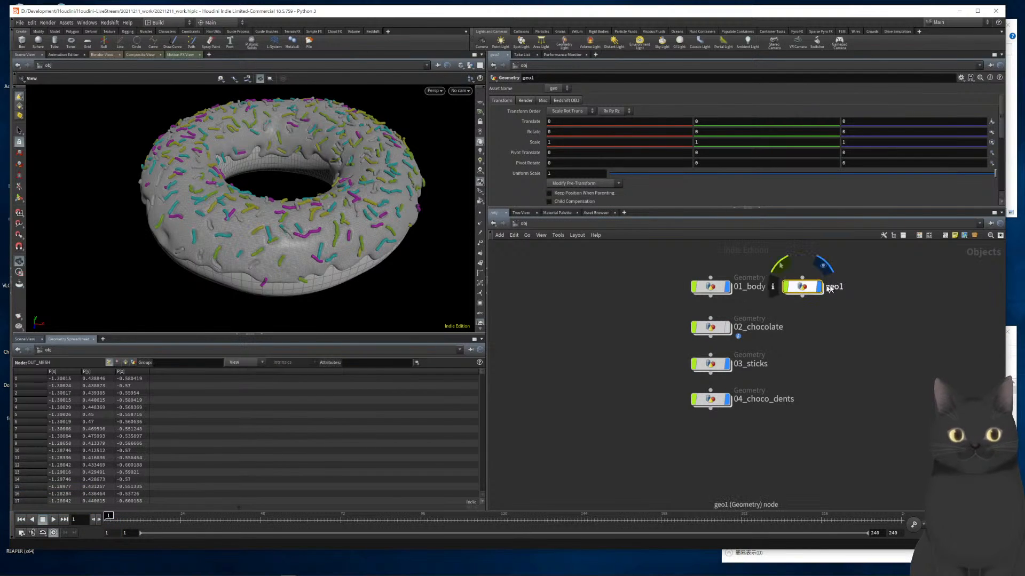
double_click(834, 289)
text(00)
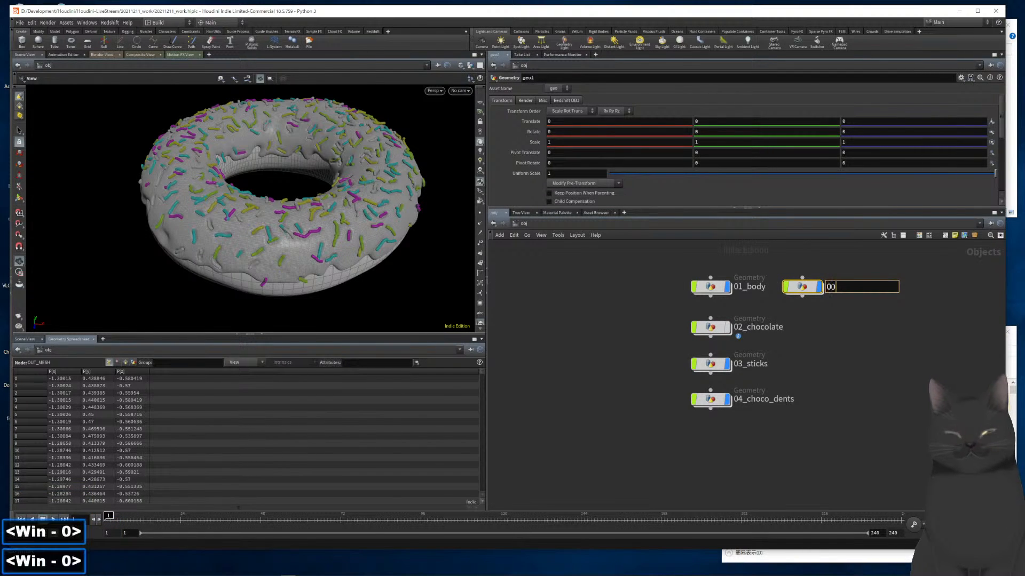
text(_floor)
key(Return)
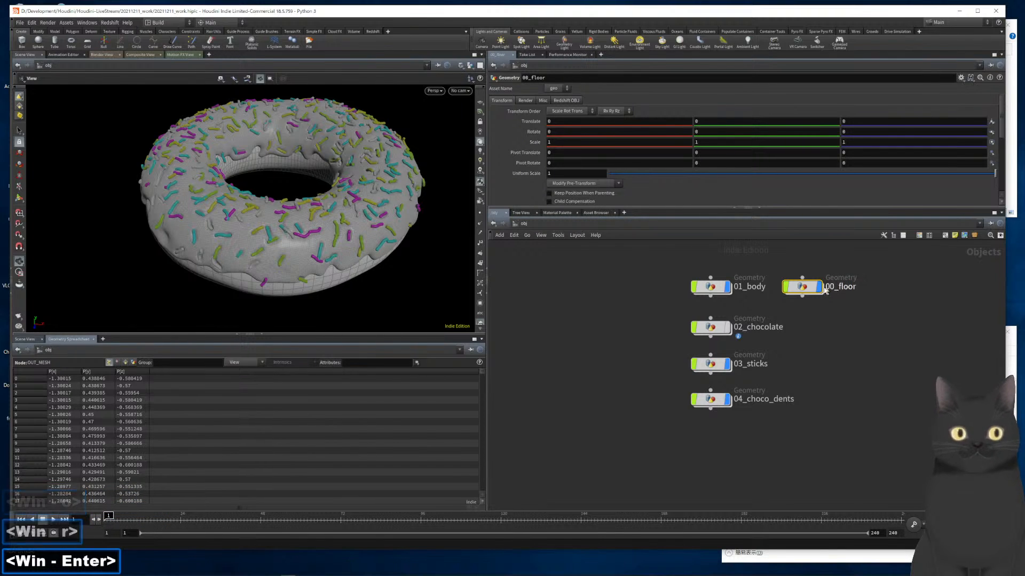
Go inside 00_floor and add a Circle node
double_click(802, 287)
key(Tab)
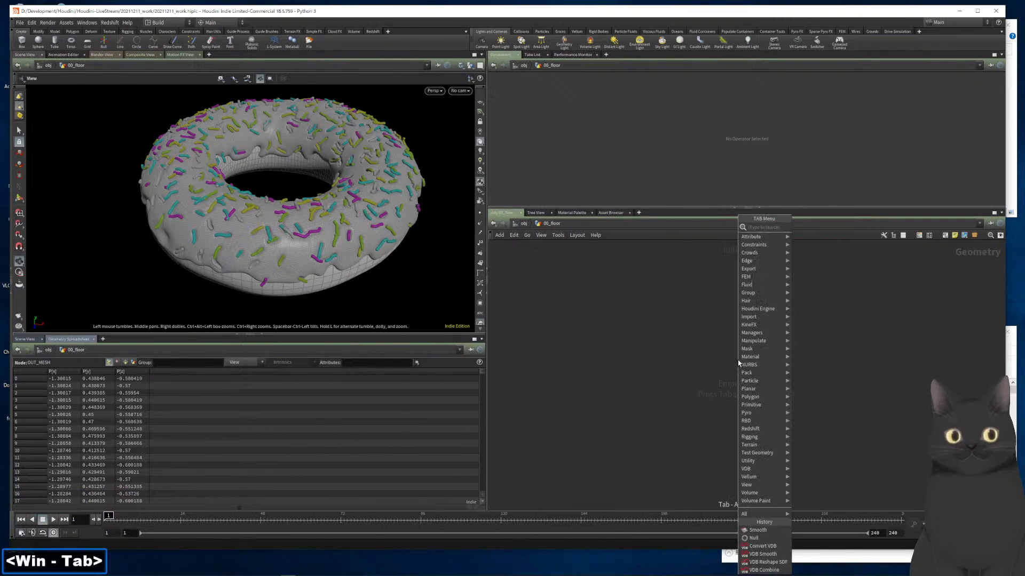
text(circ)
key(Return)
key(Return)
click(739, 363)
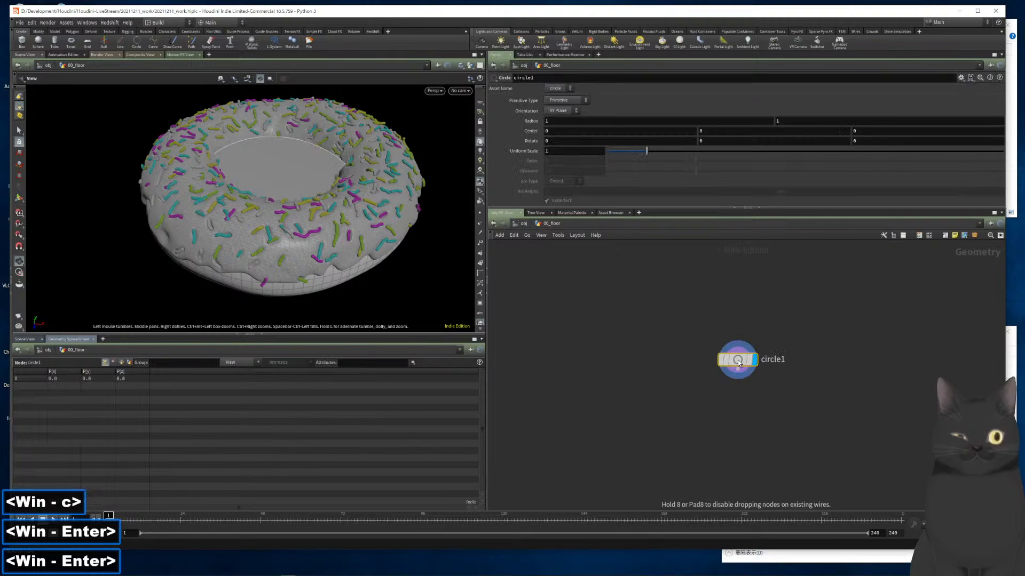
Hide the other objects from the viewport and set the circle's Uniform Scale to 100
click(470, 66)
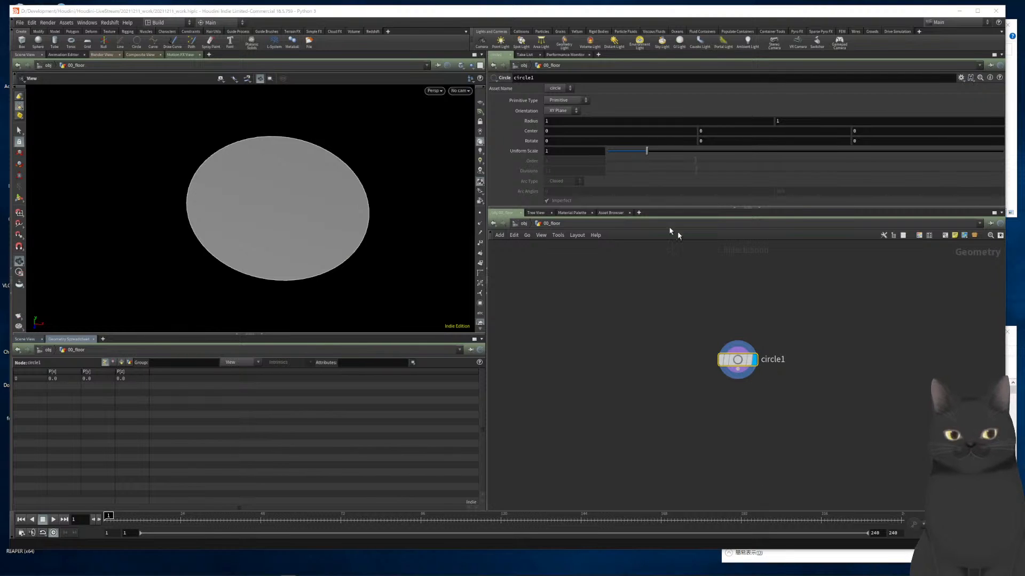
click(579, 151)
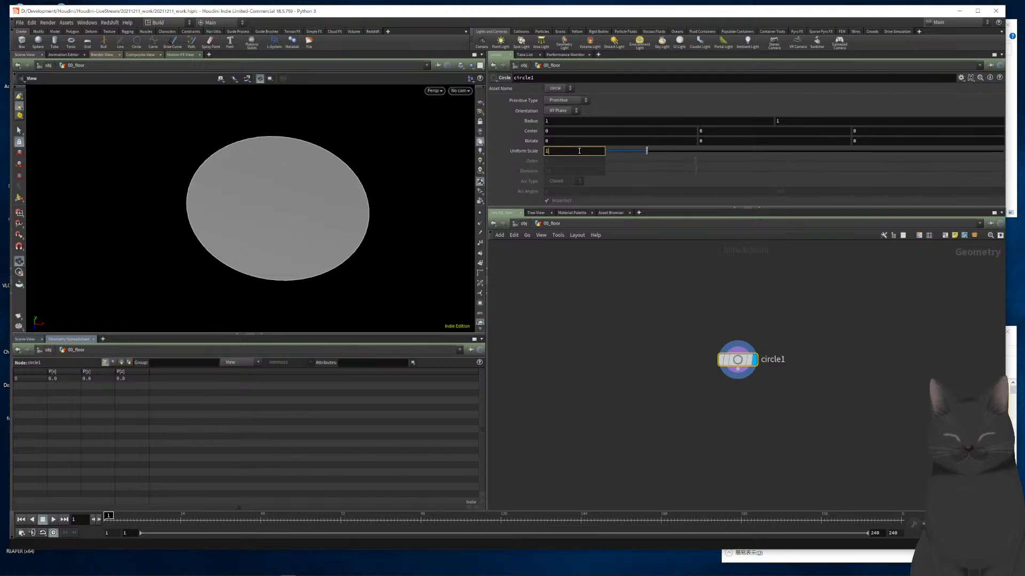
text(00)
key(Return)
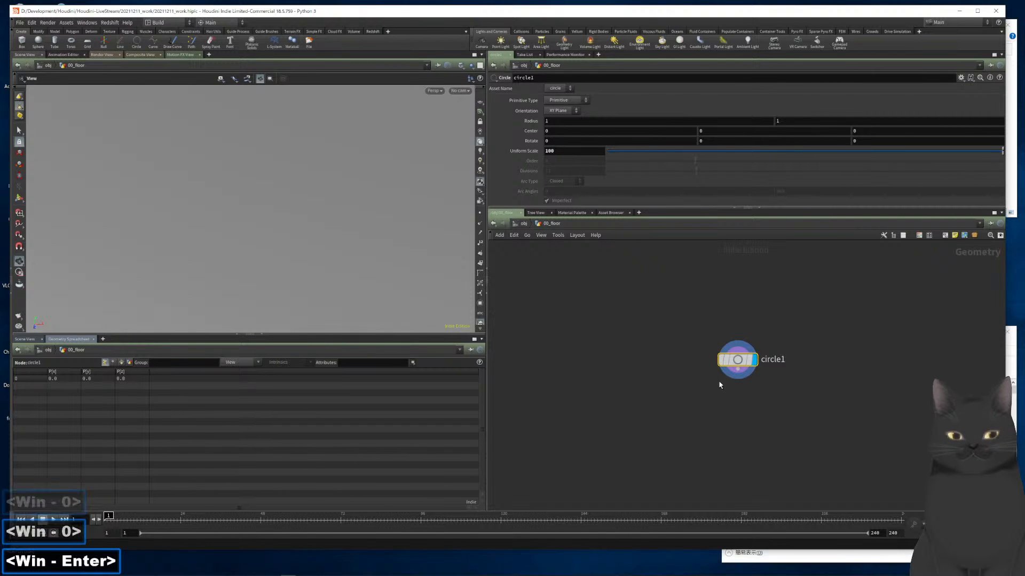
Append a Null node to circle1 and rename it OUT_Floor
click(738, 372)
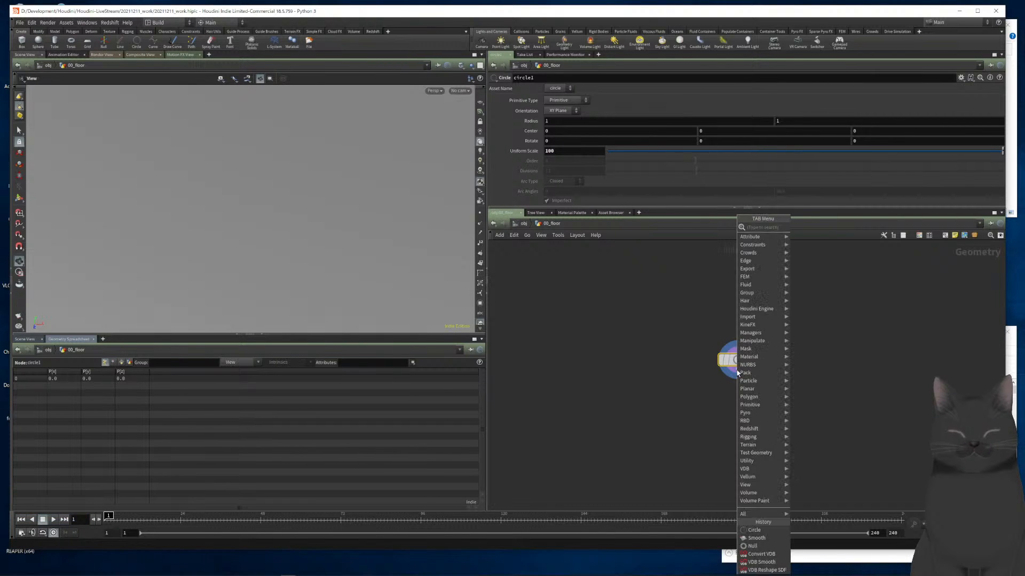
text(nul)
key(Return)
key(Return)
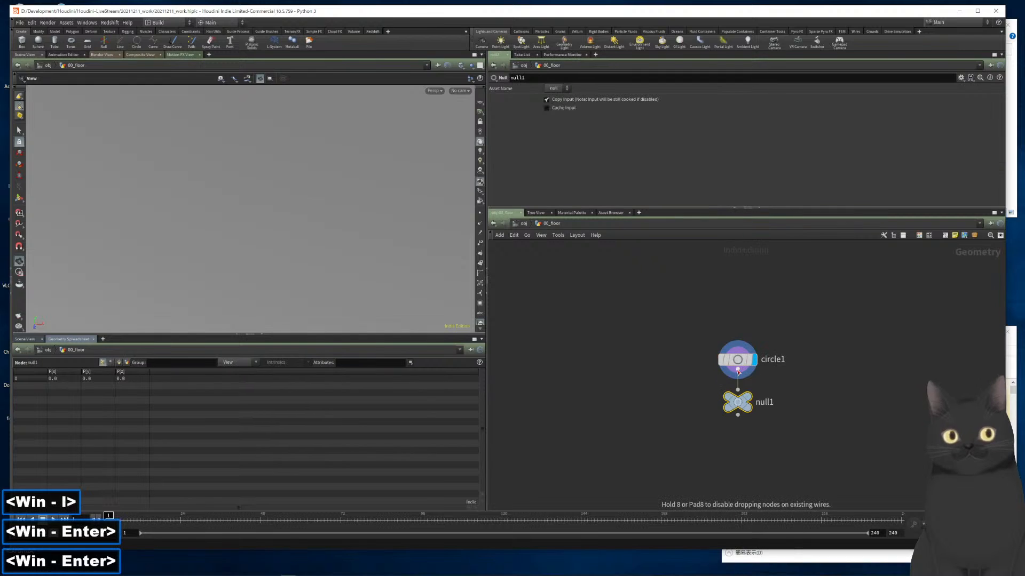
double_click(764, 402)
text(OUT_)
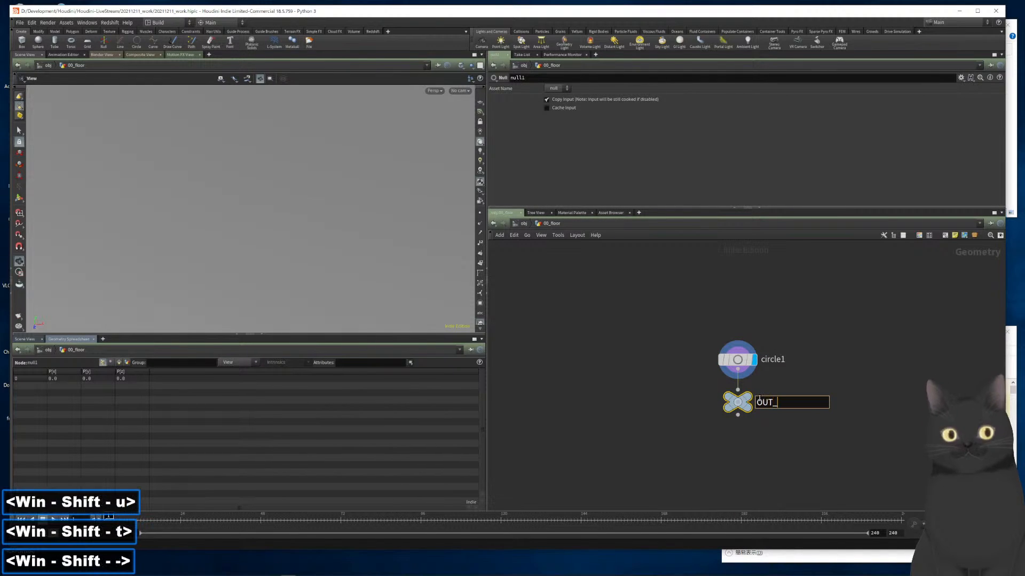
text(Floor)
key(Return)
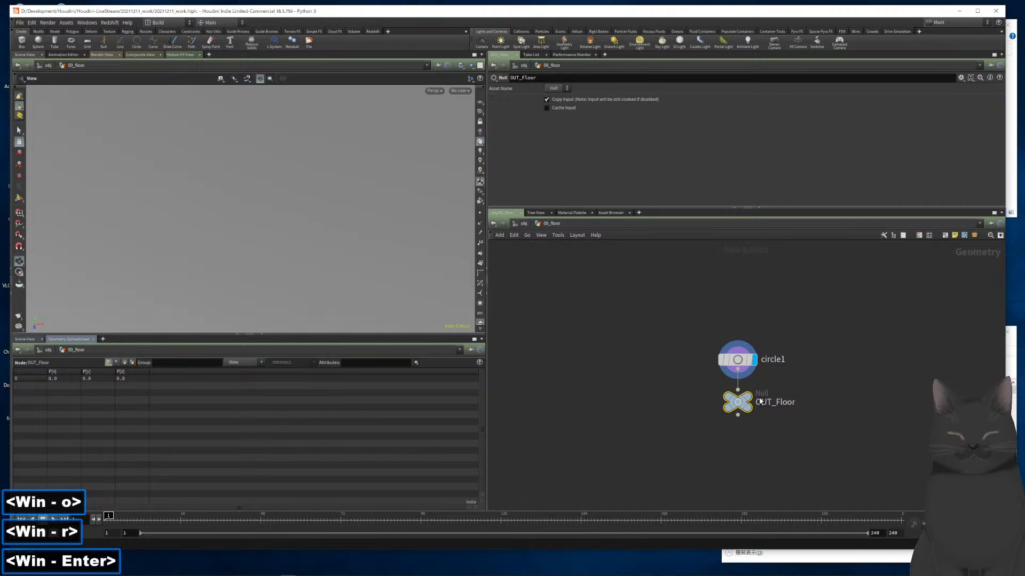
Check the floor against the donut at the object level, and set circle1's Orientation inside 00_floor to ZX Plane
key(u)
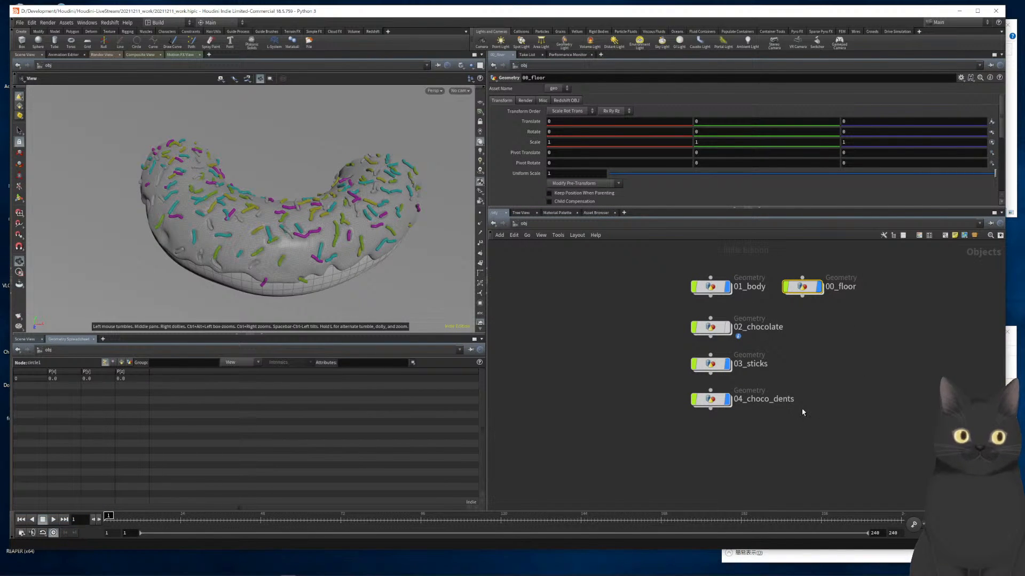
scroll(262, 197, down, 10)
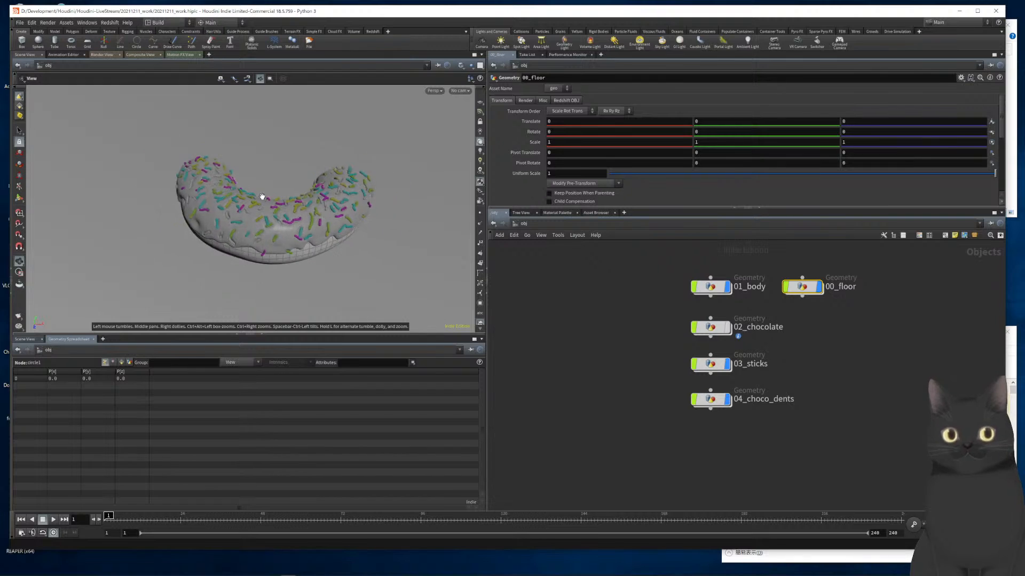
scroll(262, 197, up, 5)
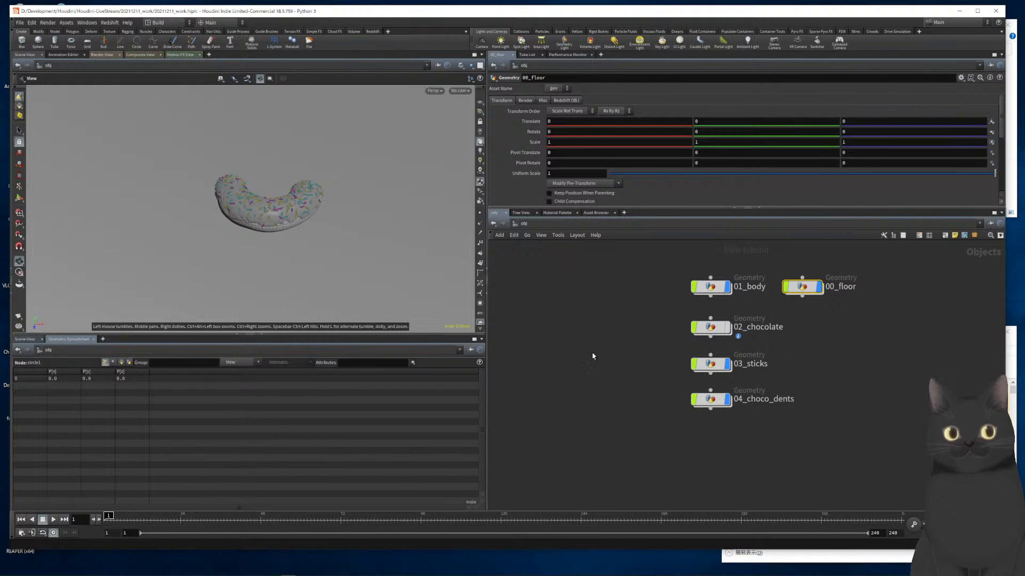
mouse_move(817, 291)
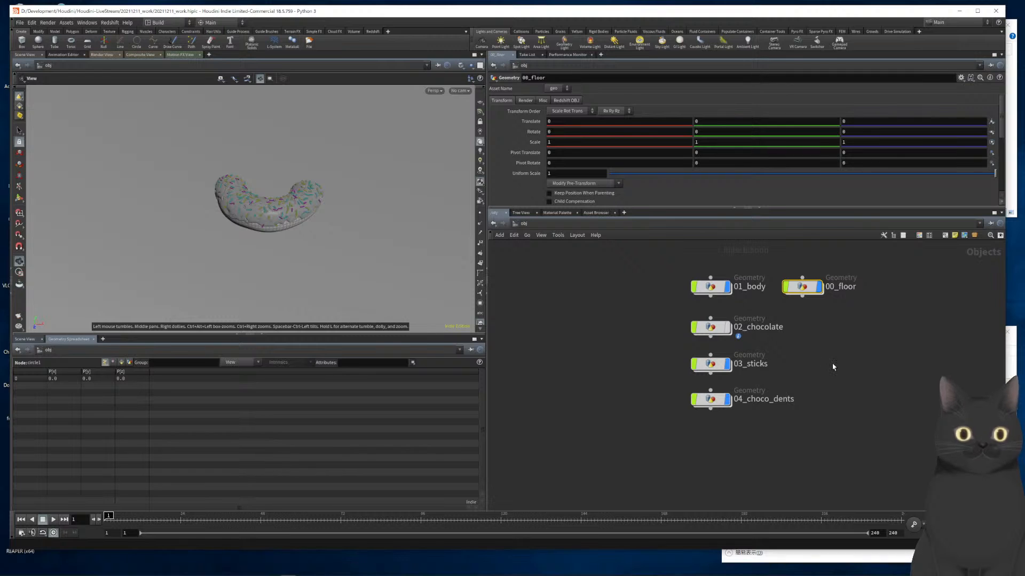
double_click(800, 287)
click(772, 360)
click(558, 111)
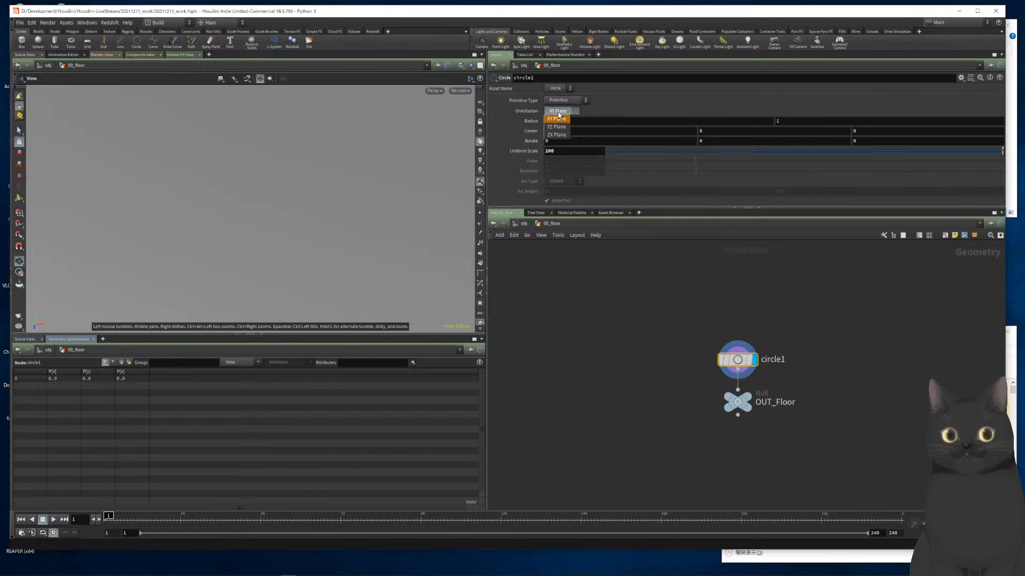
click(556, 134)
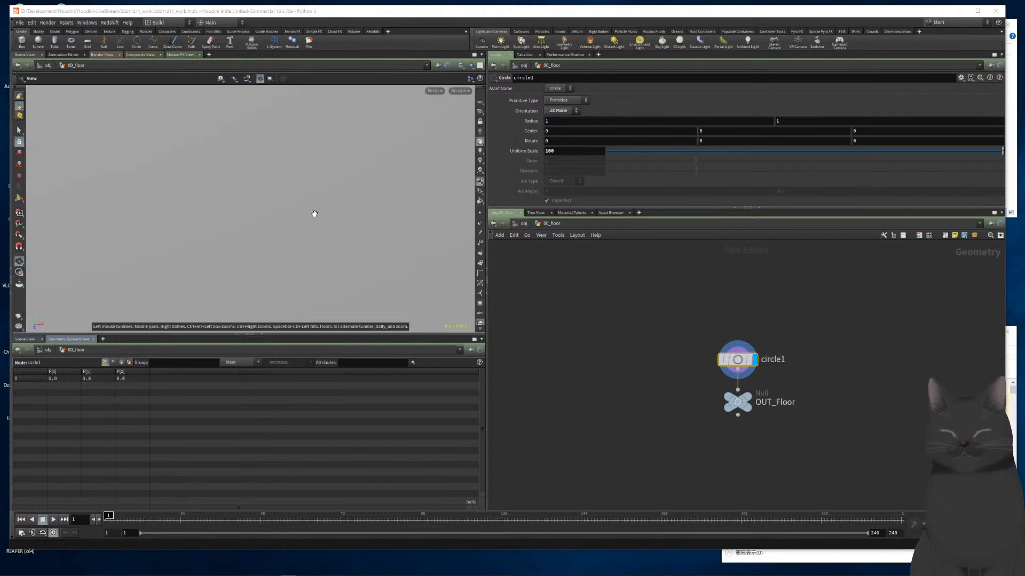
Make OUT_Floor the displayed node of 00_floor and return to the object level to inspect the donut on its floor
key(u)
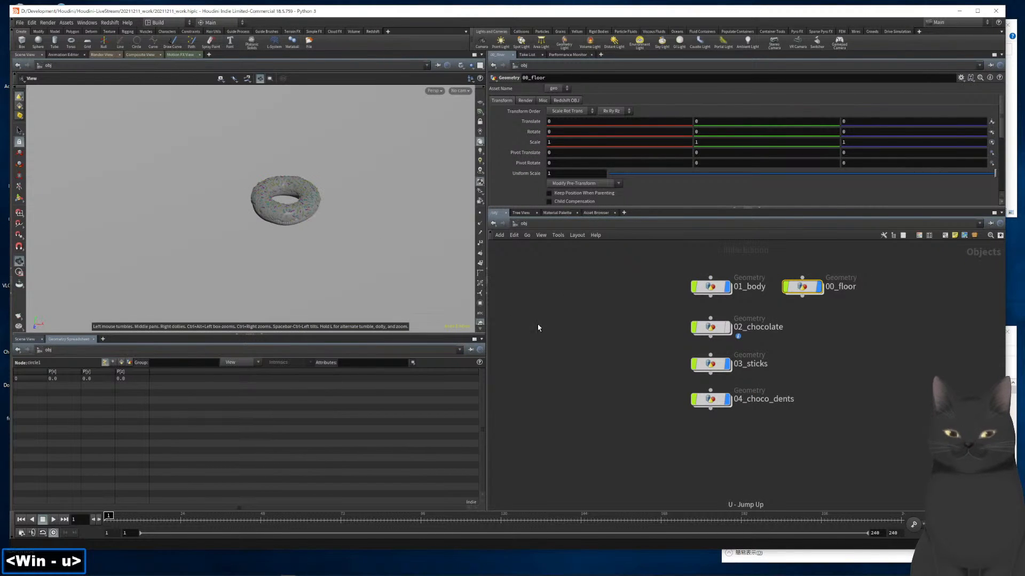
key(i)
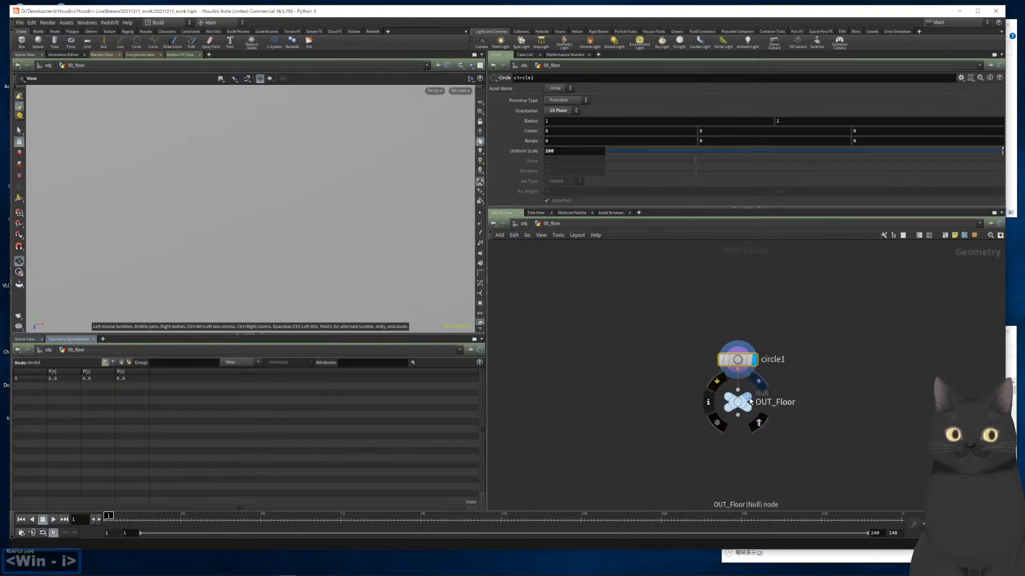
key(u)
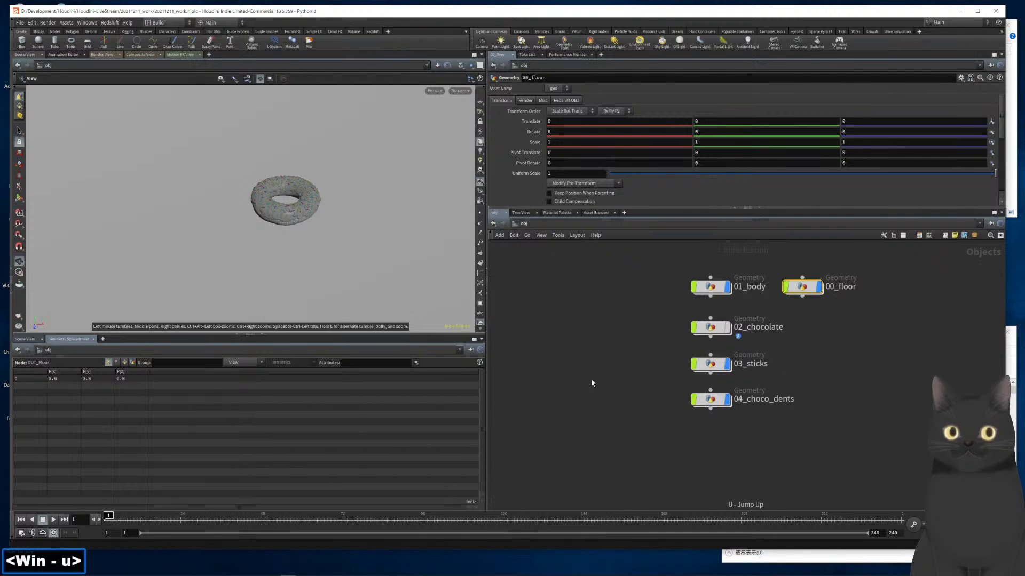
scroll(293, 235, up, 5)
mouse_move(293, 235)
mouse_down()
mouse_move(316, 211)
mouse_move(274, 234)
mouse_move(319, 230)
mouse_move(278, 242)
mouse_up()
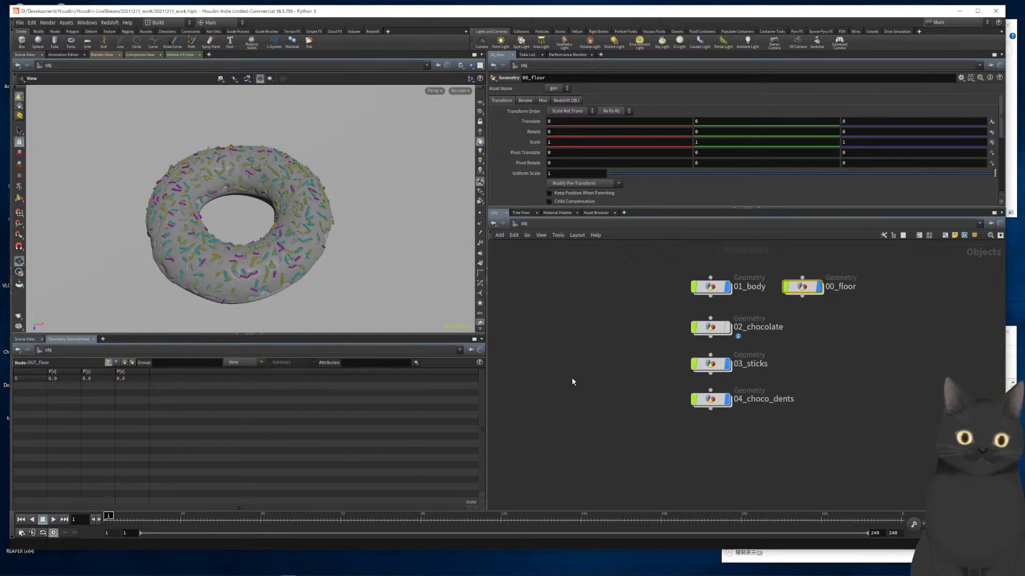
mouse_move(247, 241)
right_down()
mouse_move(407, 232)
mouse_move(235, 241)
right_up()
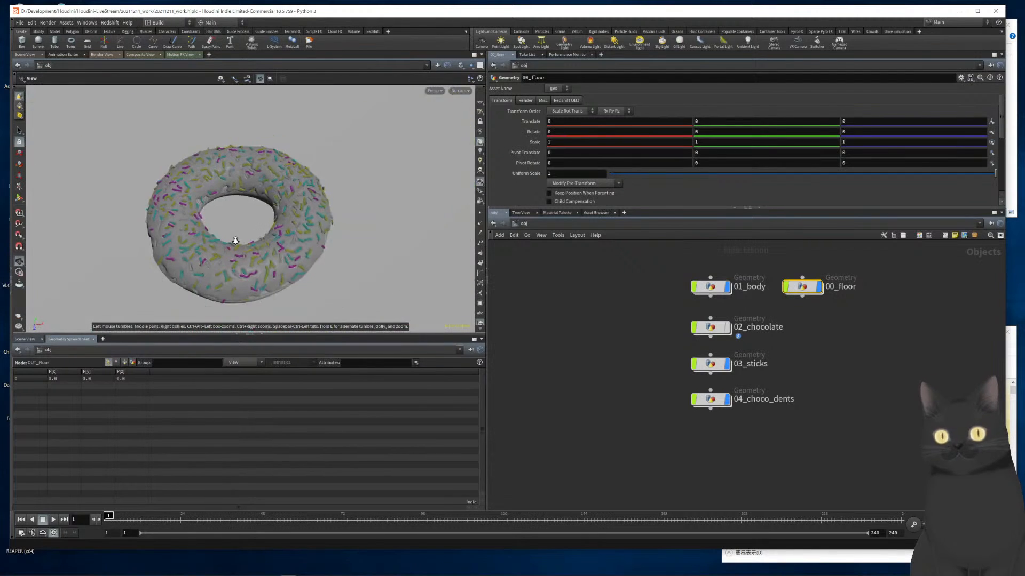
drag(235, 241, 261, 244)
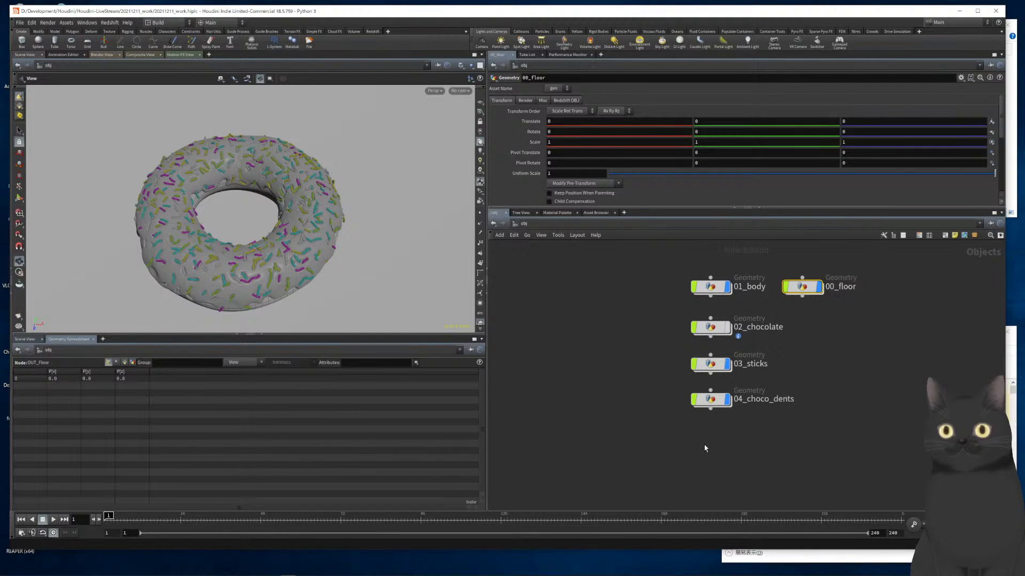
Line up 00_floor above 01_body at the head of the object column and save the scene
scroll(718, 448, down, 2)
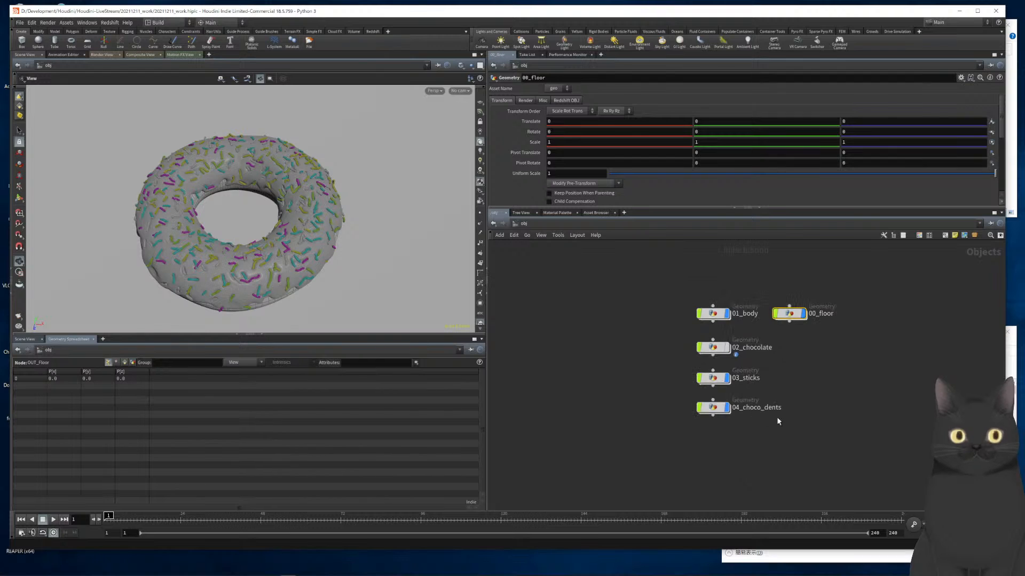
drag(791, 317, 712, 294)
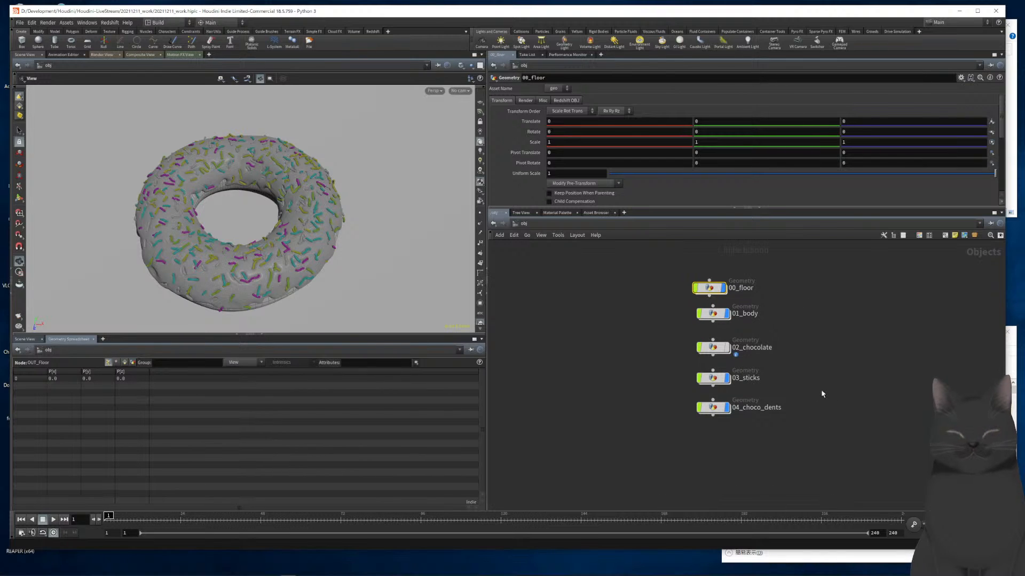
scroll(808, 379, up, 3)
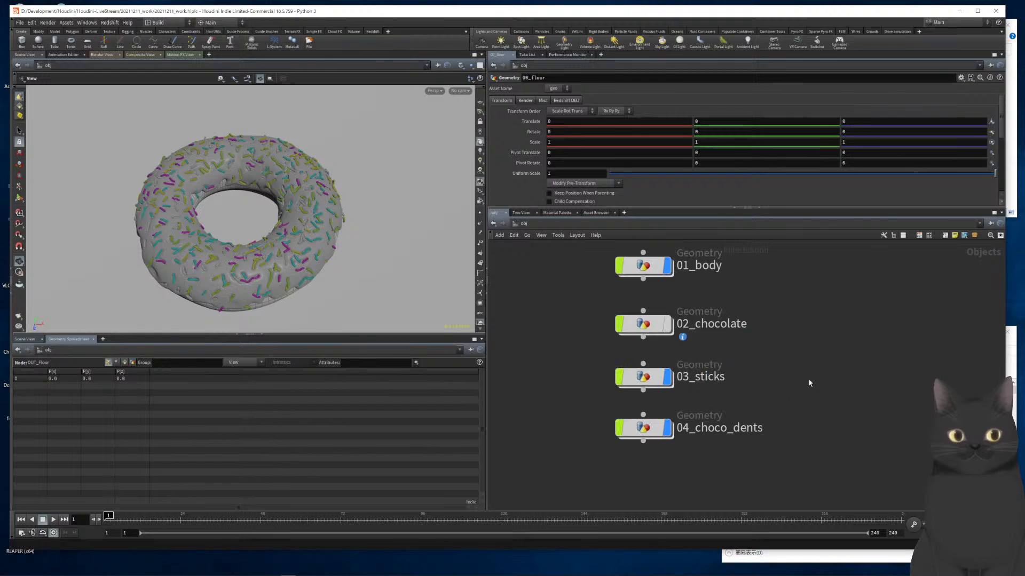
scroll(808, 404, down, 3)
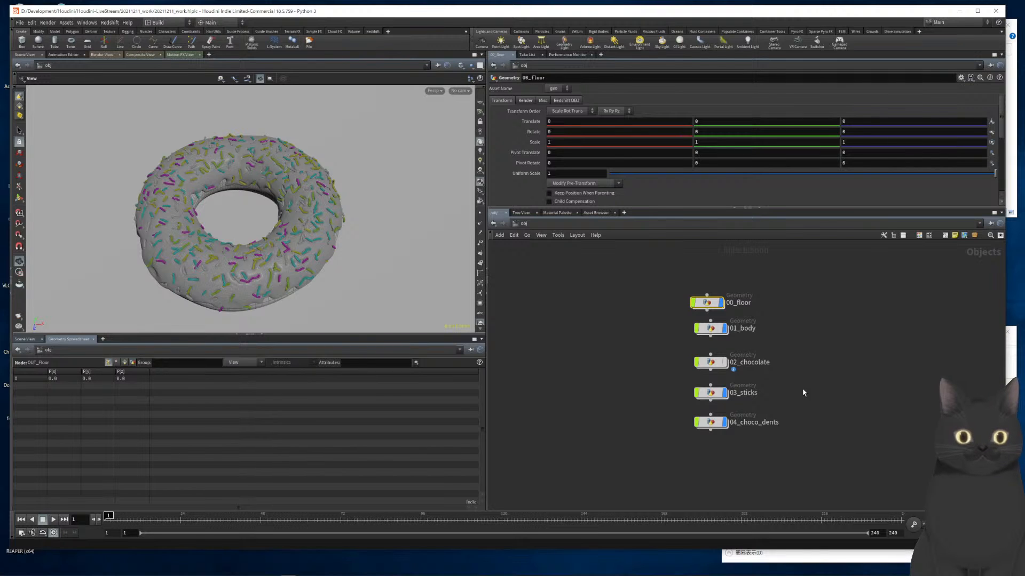
key(ctrl+super+s)
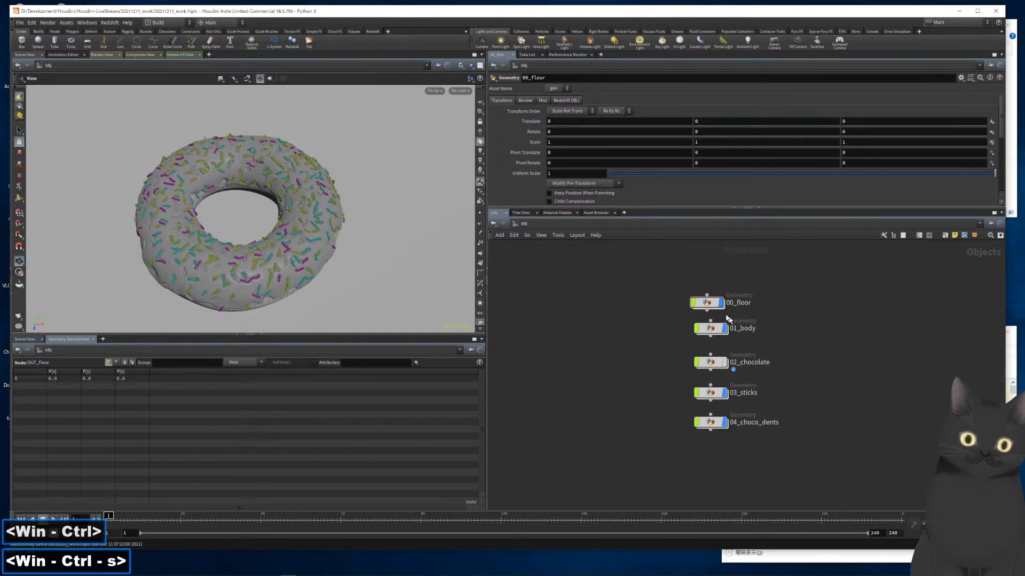
drag(706, 306, 710, 303)
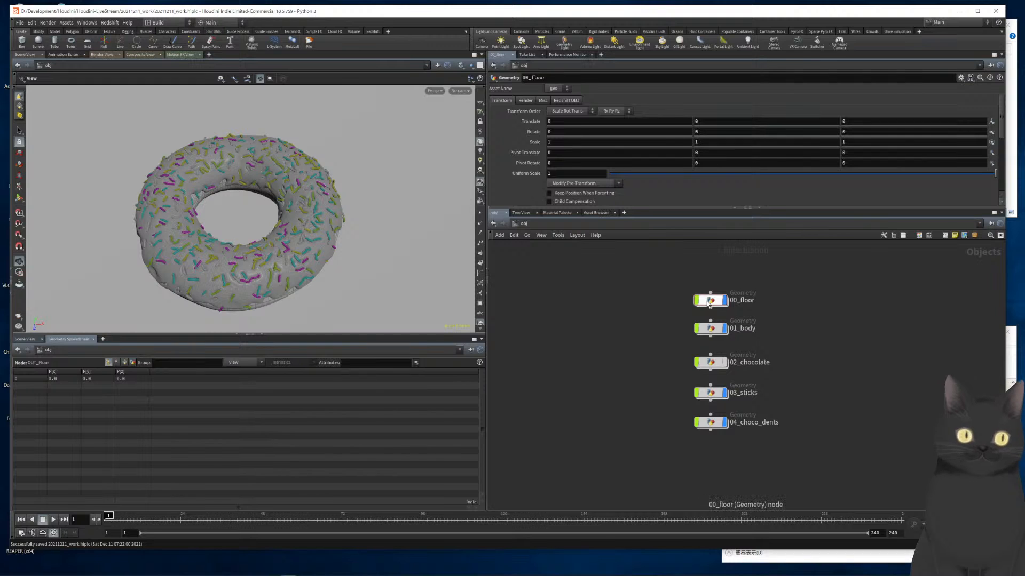
Set polywire1's Wire Radius inside 03_sticks to 0.02 and return to the object level
click(711, 394)
double_click(710, 394)
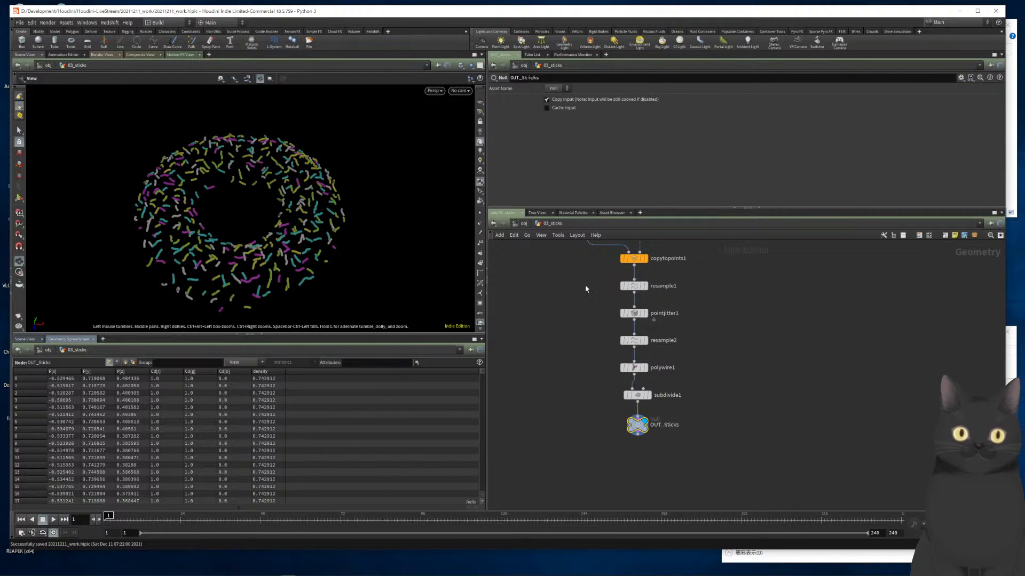
middle_drag(742, 307, 736, 391)
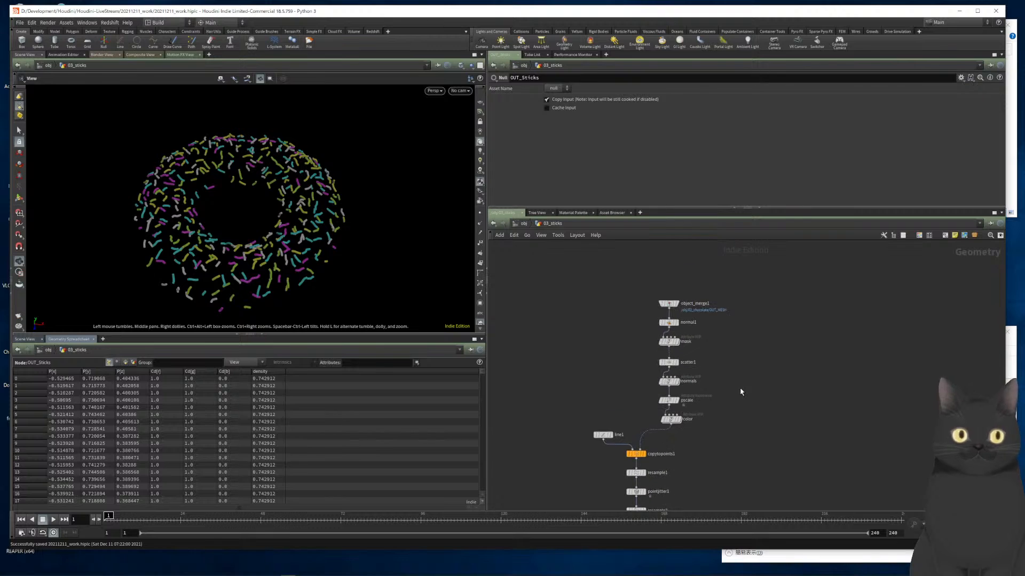
scroll(649, 344, up, 3)
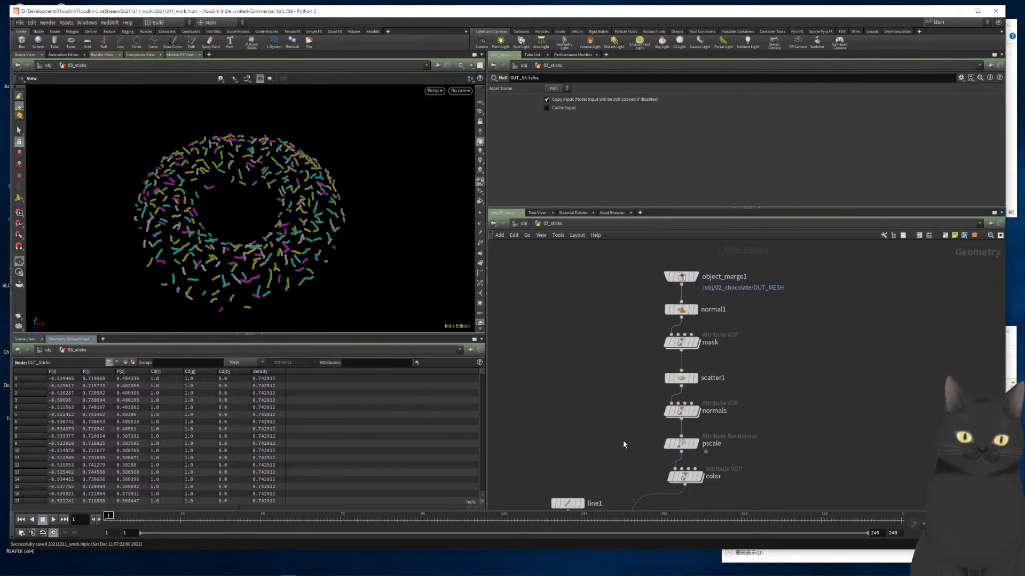
middle_drag(617, 434, 638, 333)
middle_drag(745, 423, 761, 332)
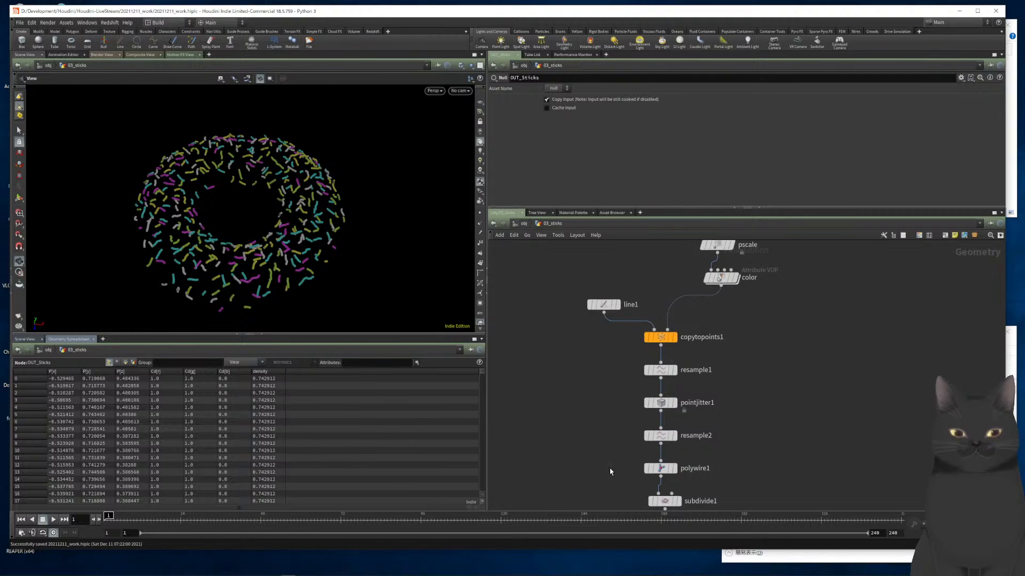
click(661, 468)
click(578, 111)
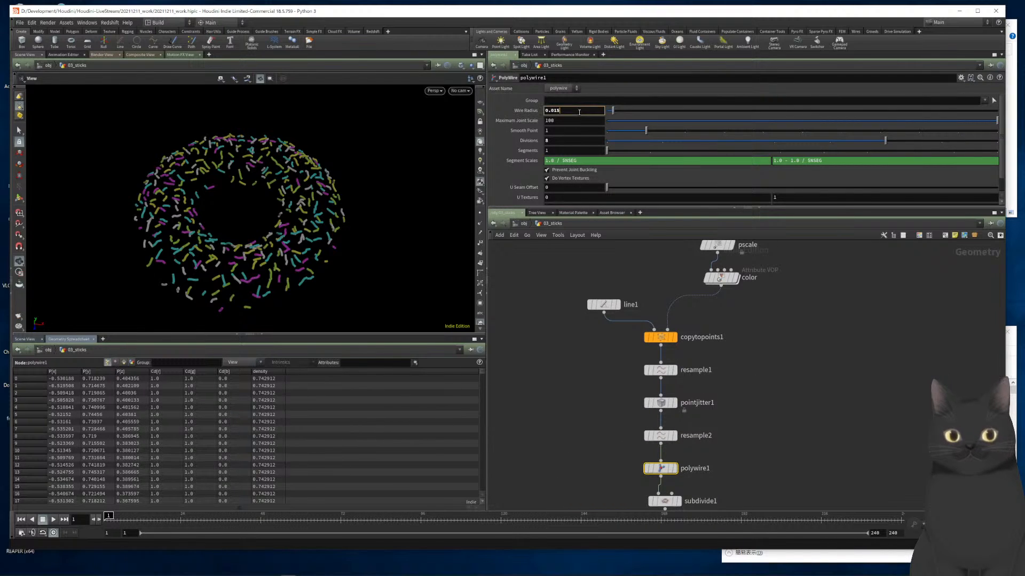
key(BackSpace)
key(BackSpace)
text(2)
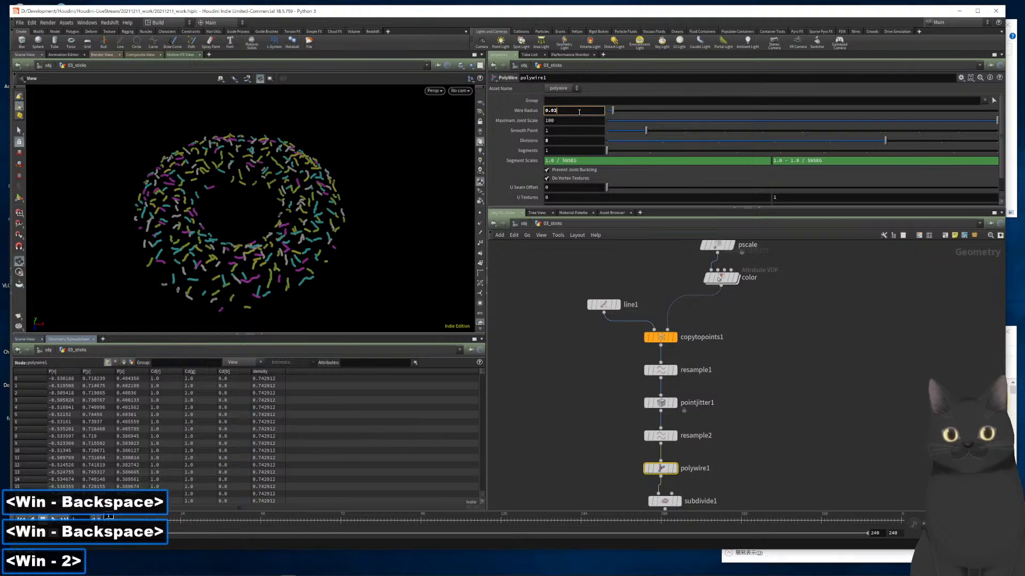
key(Return)
click(574, 410)
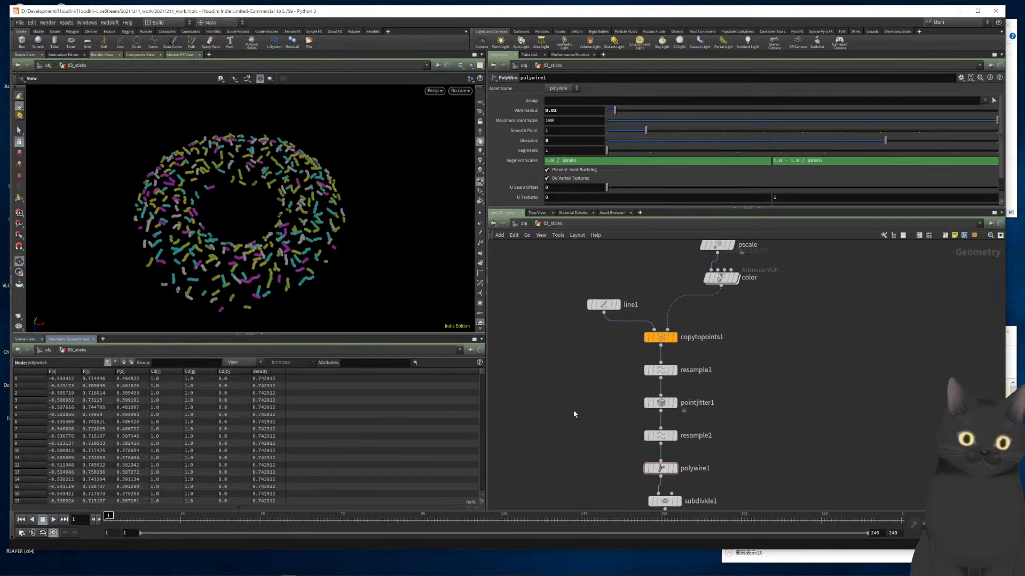
key(u)
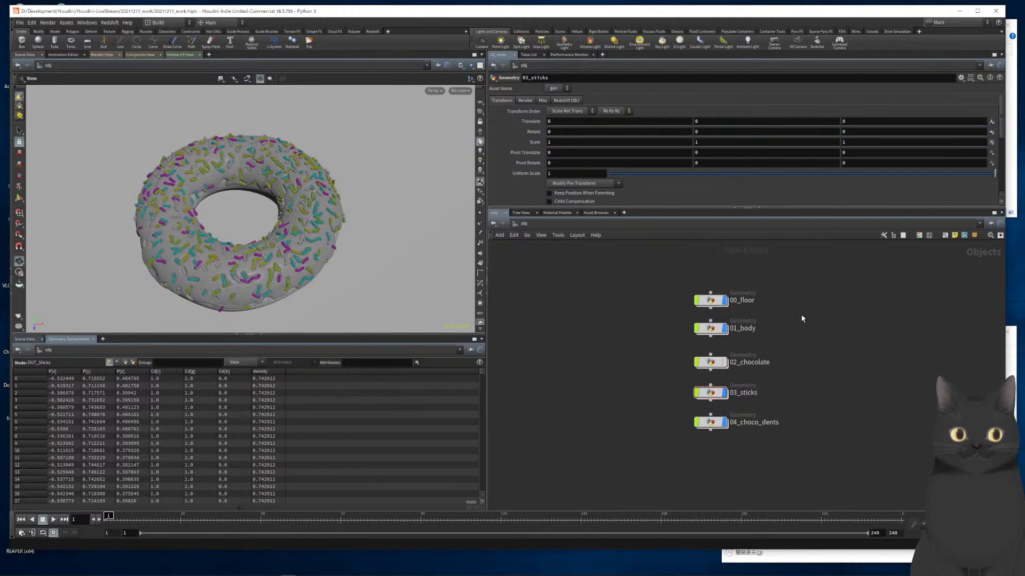
Add a second Object Merge node beside object_merge1 inside 03_sticks
key(Tab)
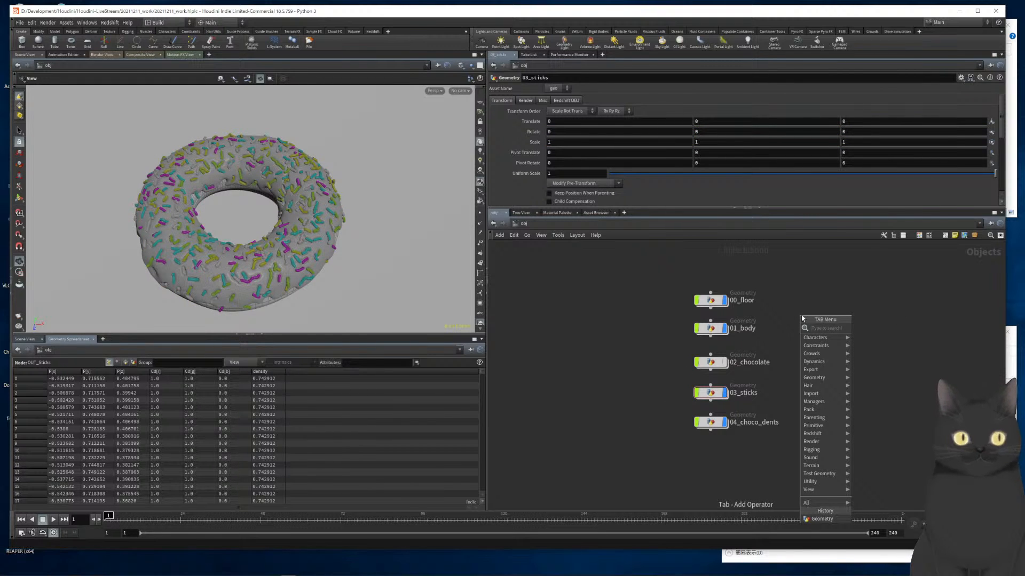
click(796, 288)
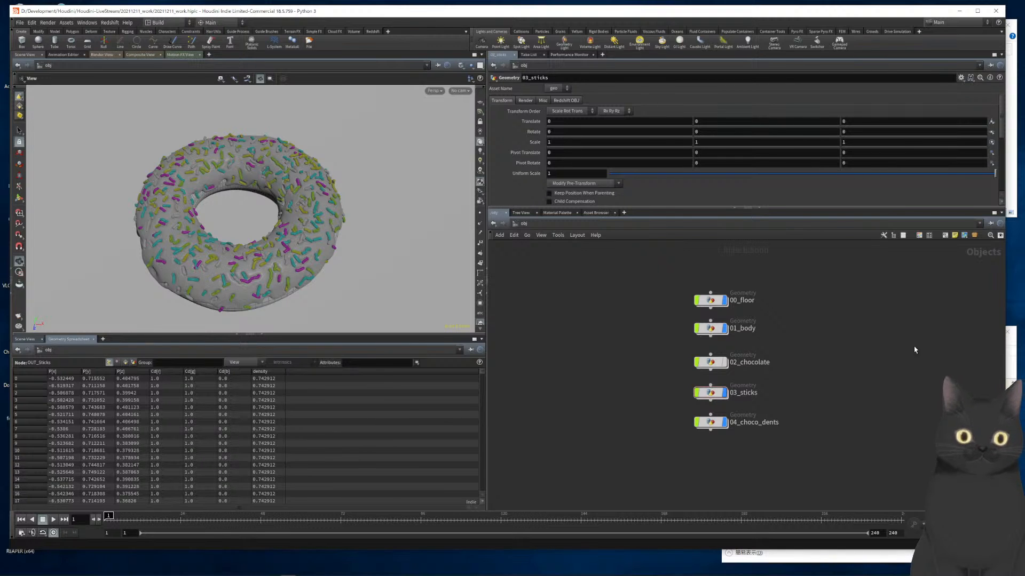
double_click(708, 394)
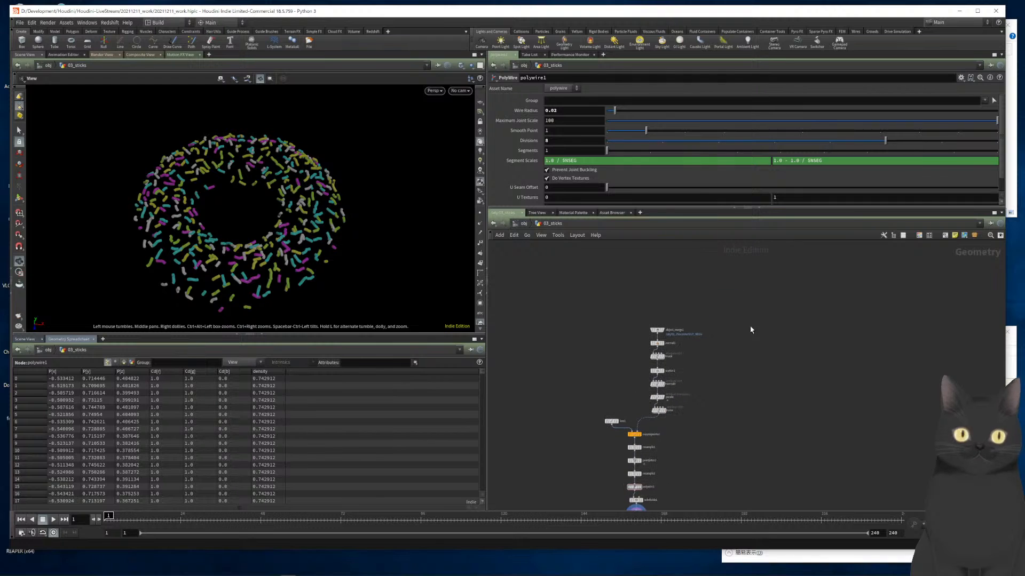
key(Tab)
text(obj)
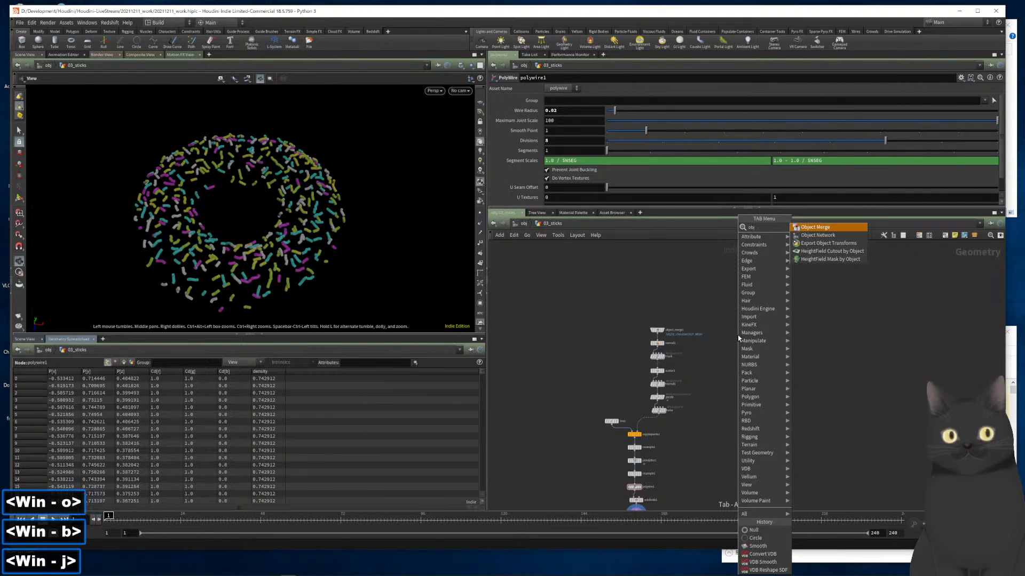
key(Return)
key(Return)
click(722, 333)
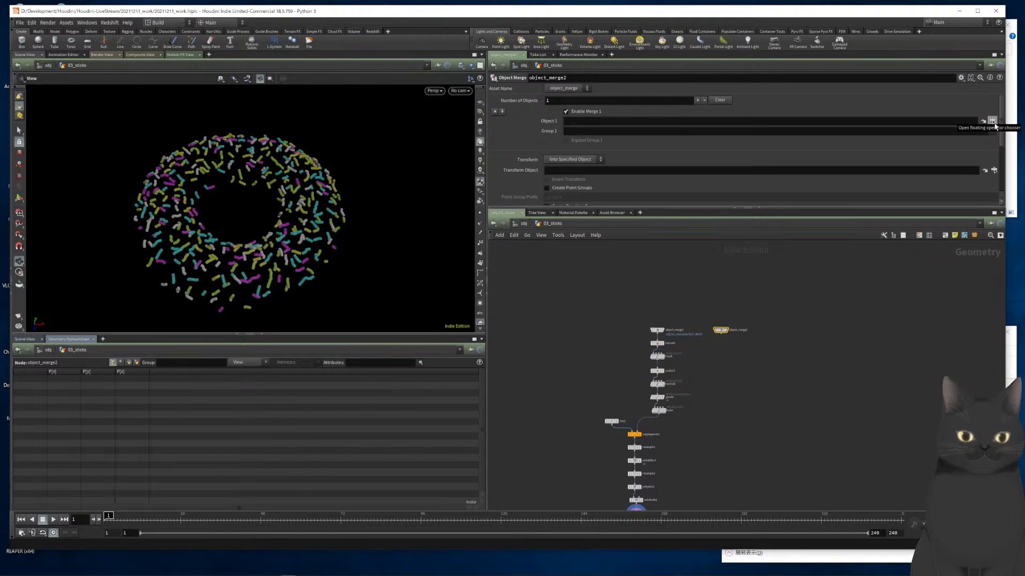
Set object_merge2's Object 1 to /obj/00_floor/OUT_Floor
scroll(747, 367, up, 4)
middle_drag(745, 366, 858, 454)
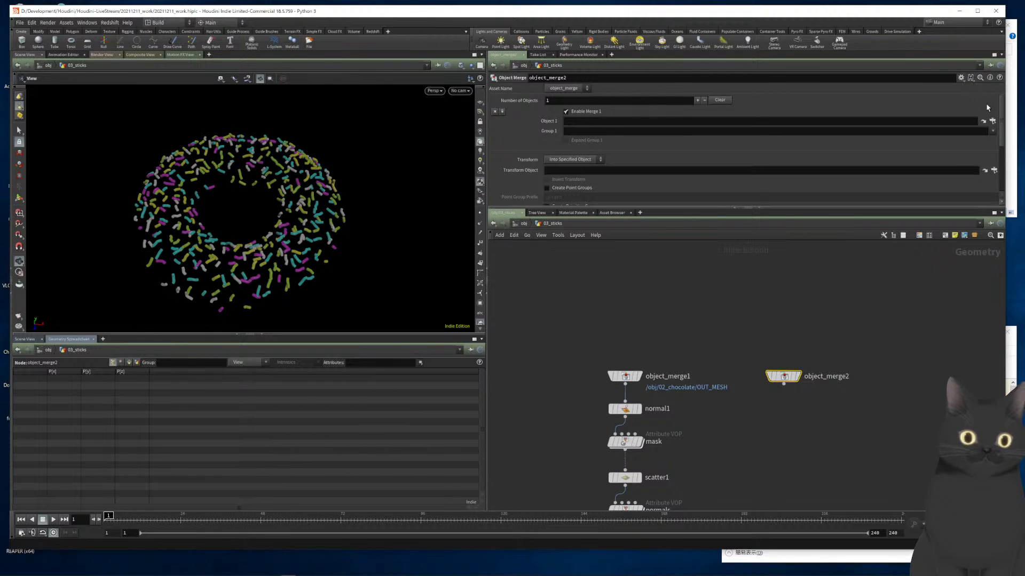
click(992, 121)
scroll(966, 108, up, 6)
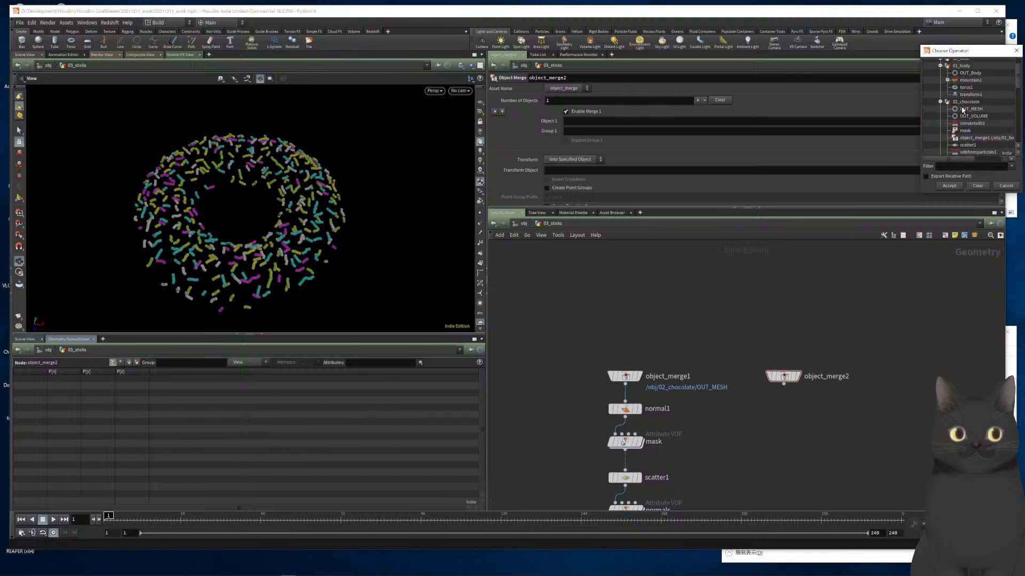
click(940, 78)
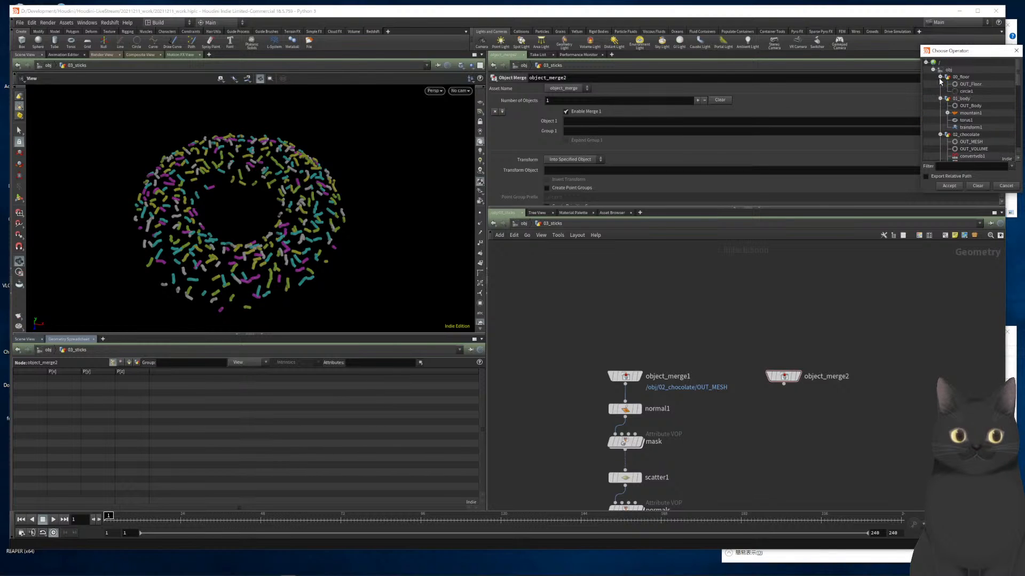
double_click(969, 84)
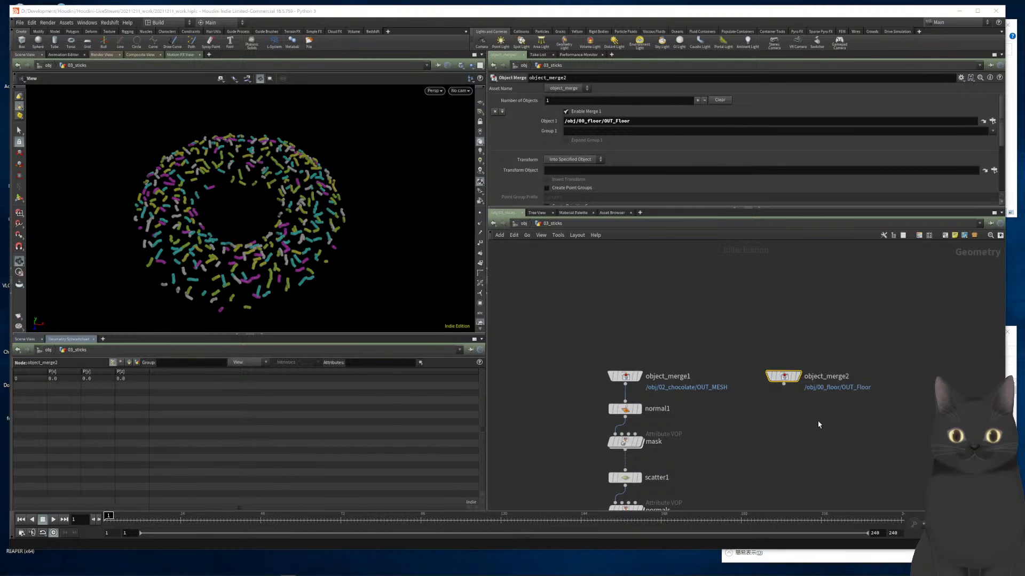
key(Tab)
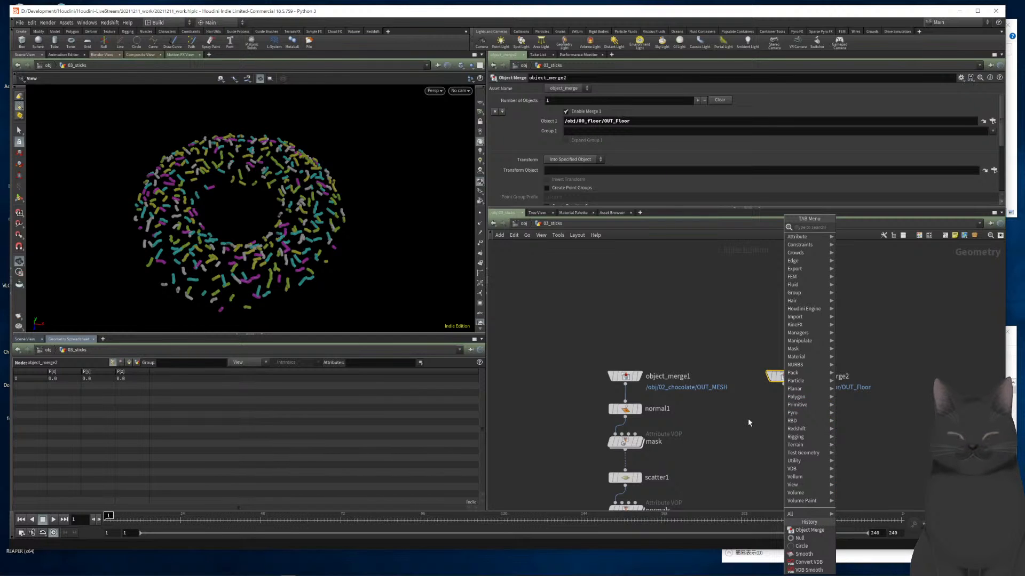
key(Escape)
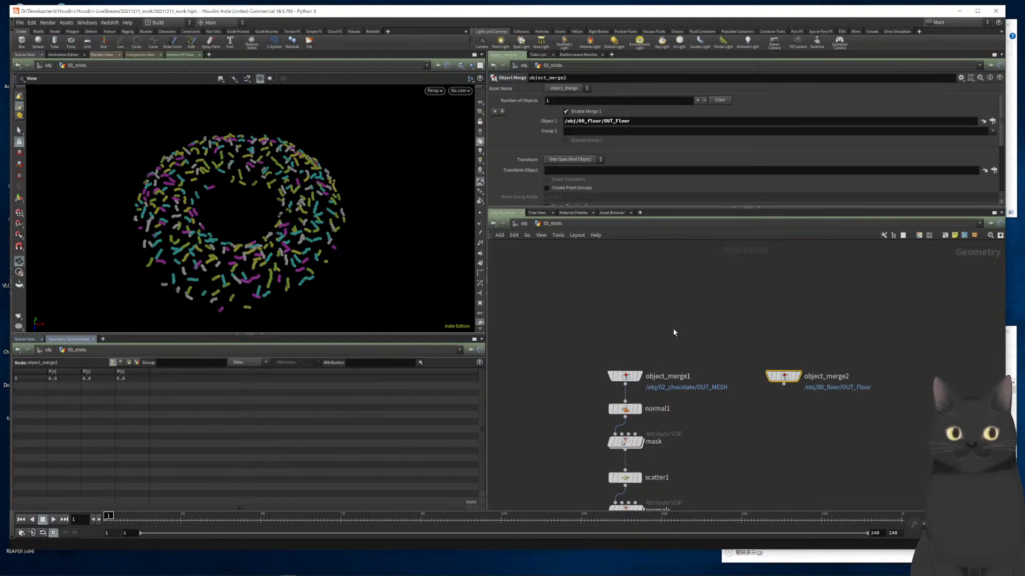
Change the Primitive Type of circle1 inside 00_floor to Polygon and go back to the object level
key(u)
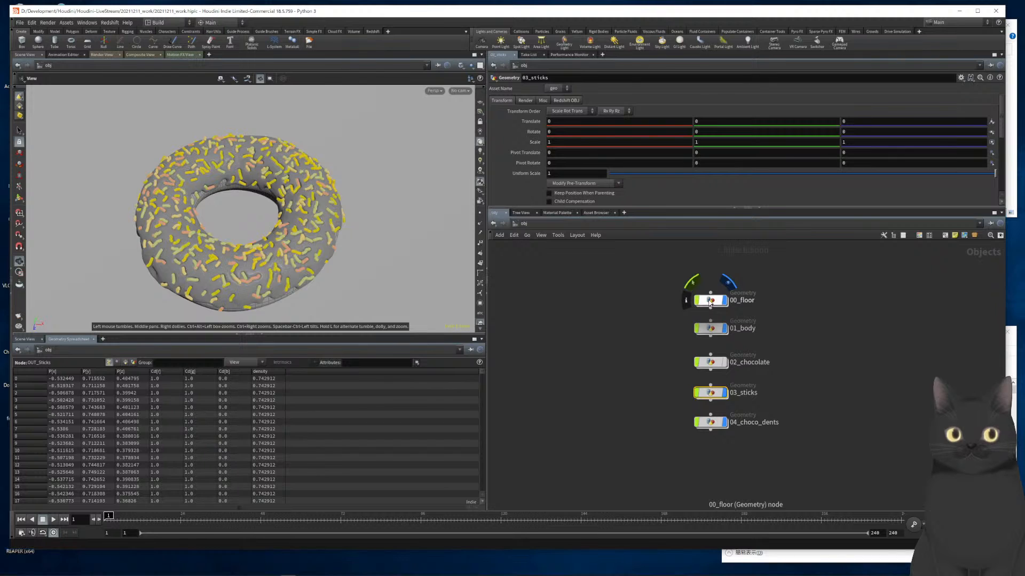
double_click(710, 301)
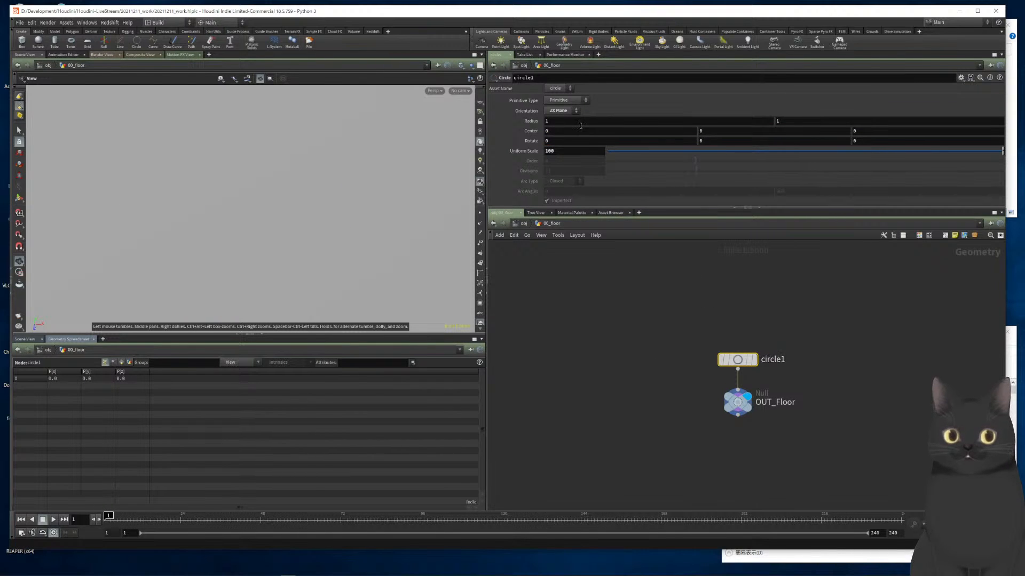
click(565, 101)
click(558, 111)
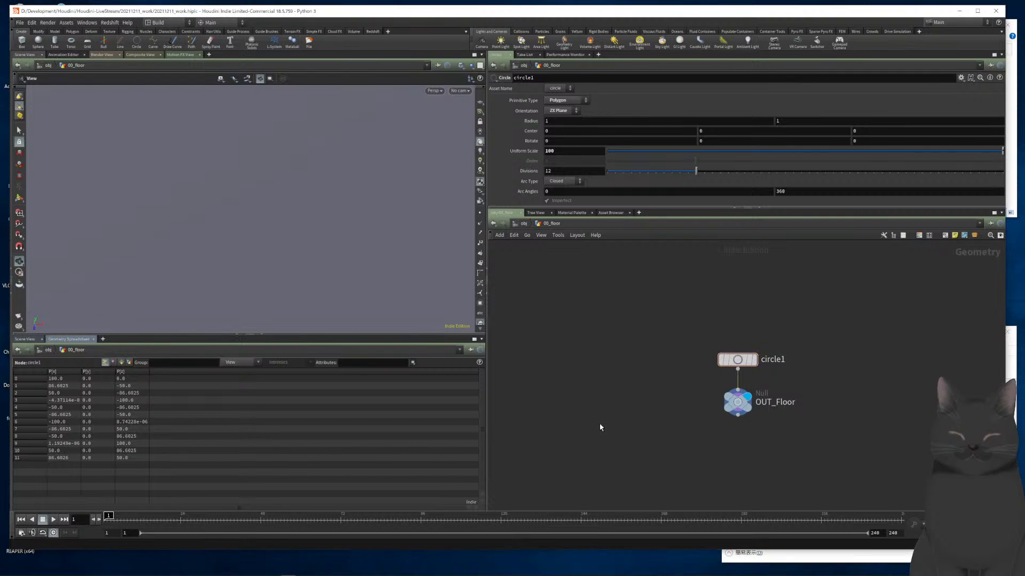
key(u)
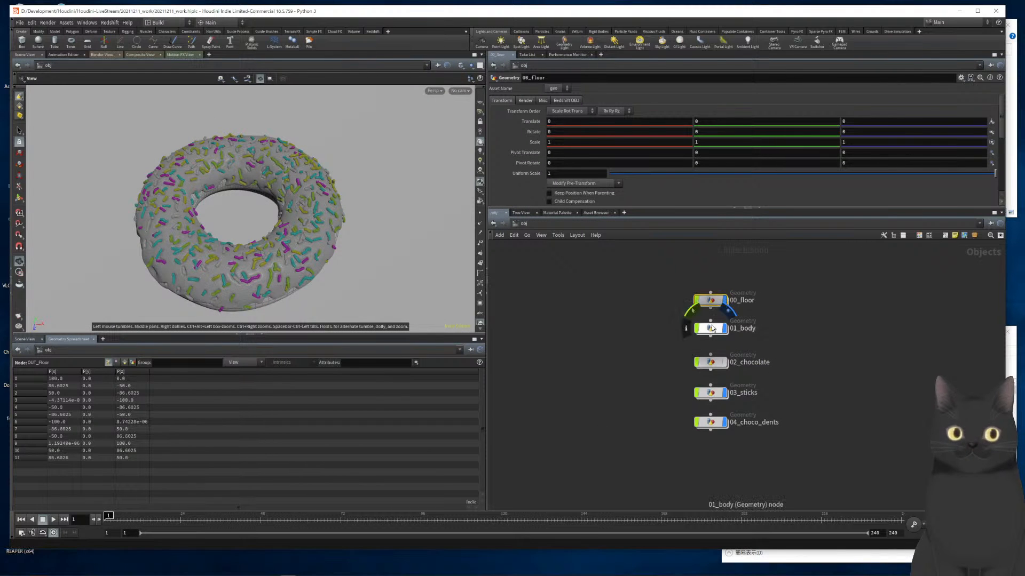
Append a Normal node to object_merge2 inside 03_sticks
double_click(708, 397)
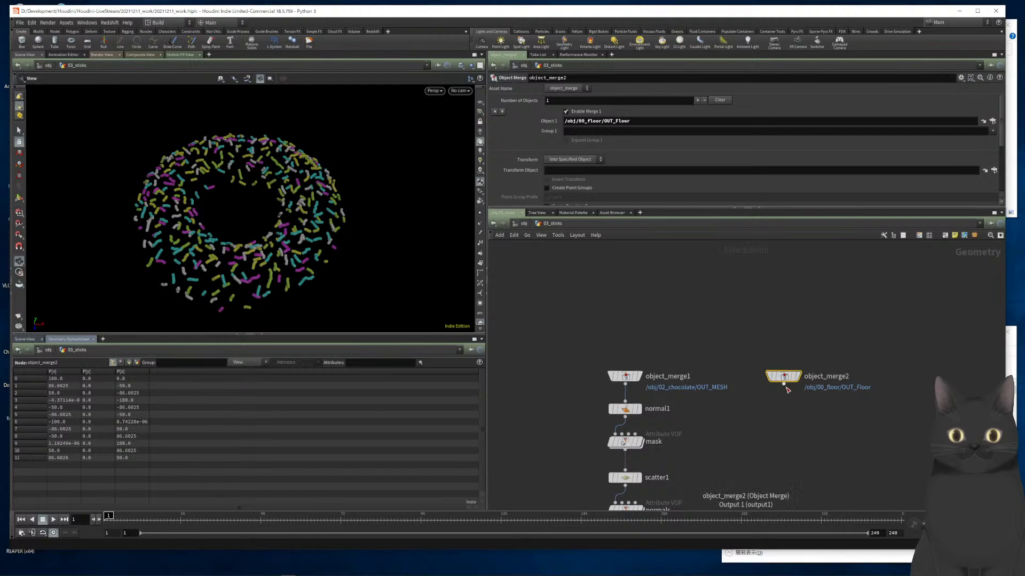
key(Tab)
text(rm)
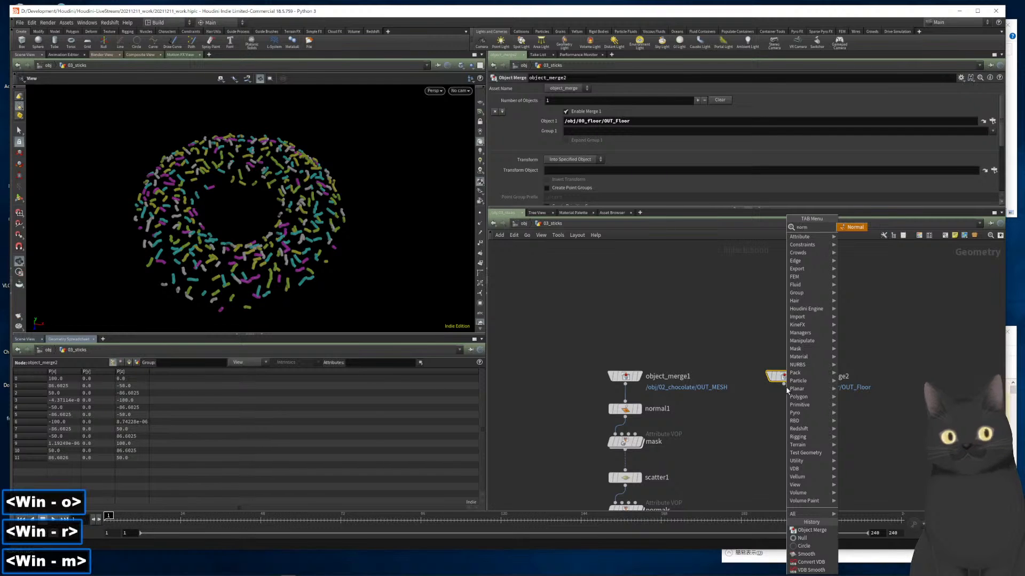
key(Return)
key(Return)
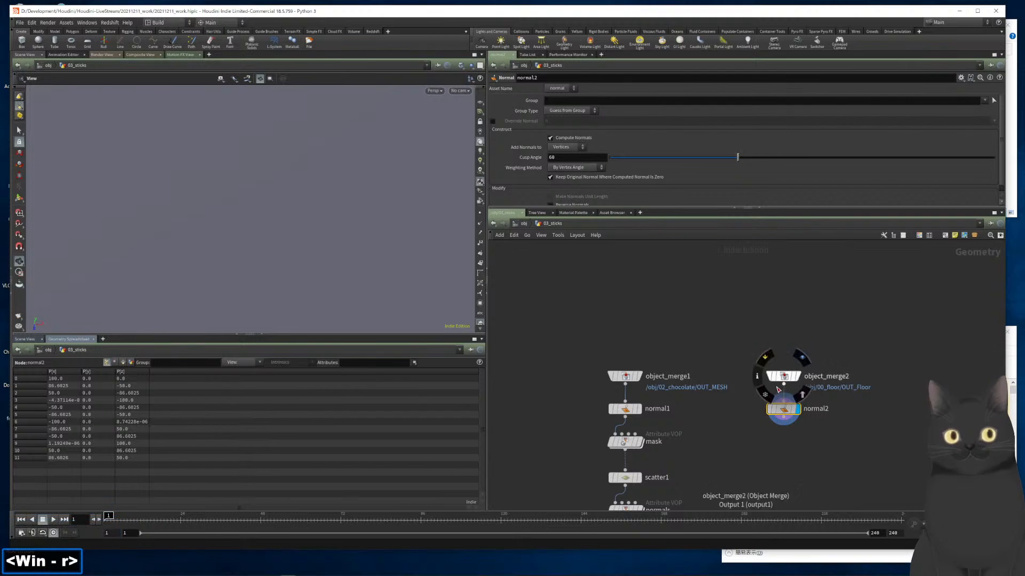
Make OUT_Sticks the displayed node of 03_sticks again and return to the new floor branch
scroll(735, 416, down, 3)
middle_drag(734, 416, 735, 335)
scroll(646, 454, up, 2)
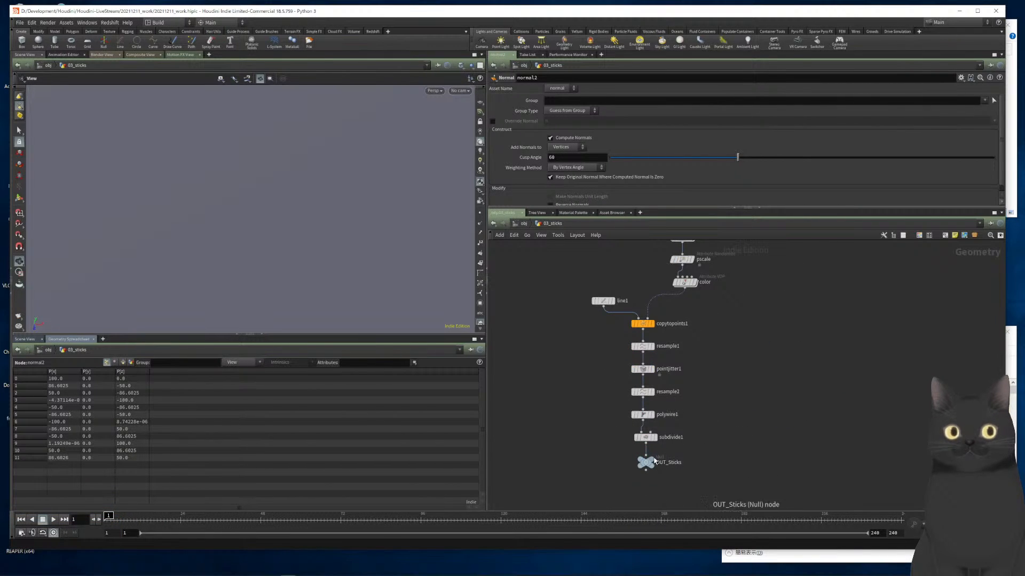
click(653, 463)
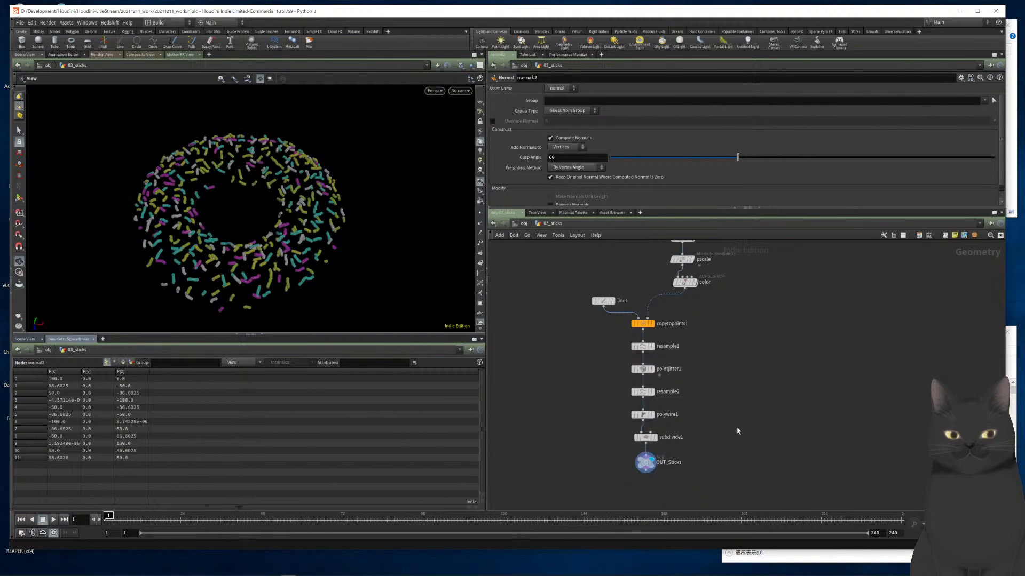
scroll(776, 363, down, 3)
scroll(761, 385, up, 3)
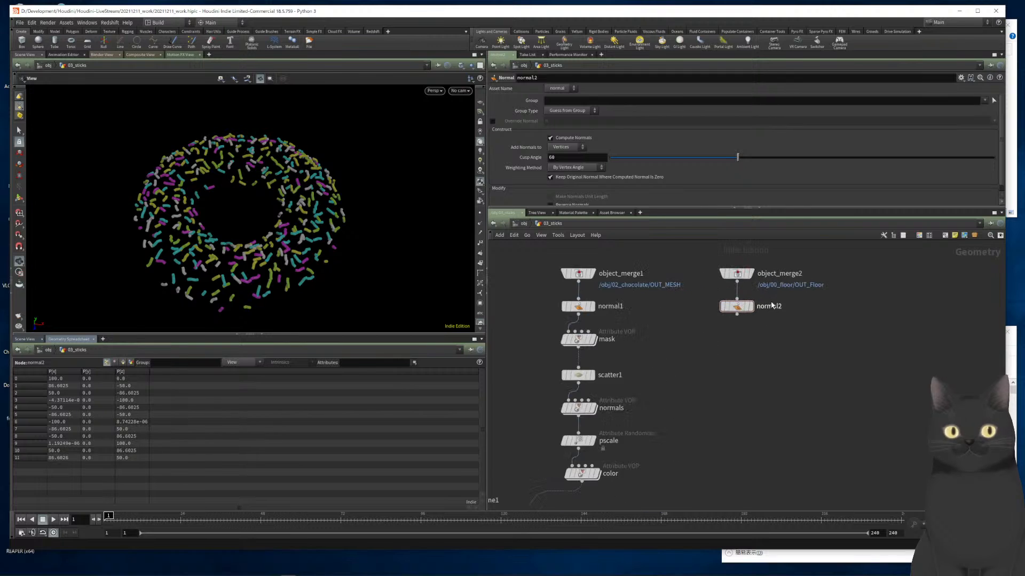
Open the 00_floor network and show the other objects ghosted in the viewport
key(u)
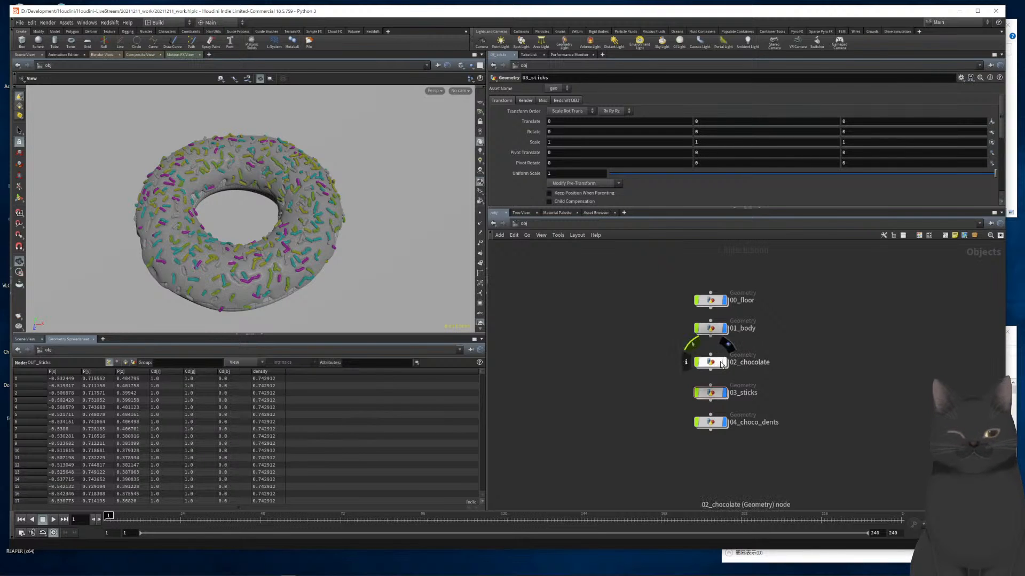
double_click(711, 302)
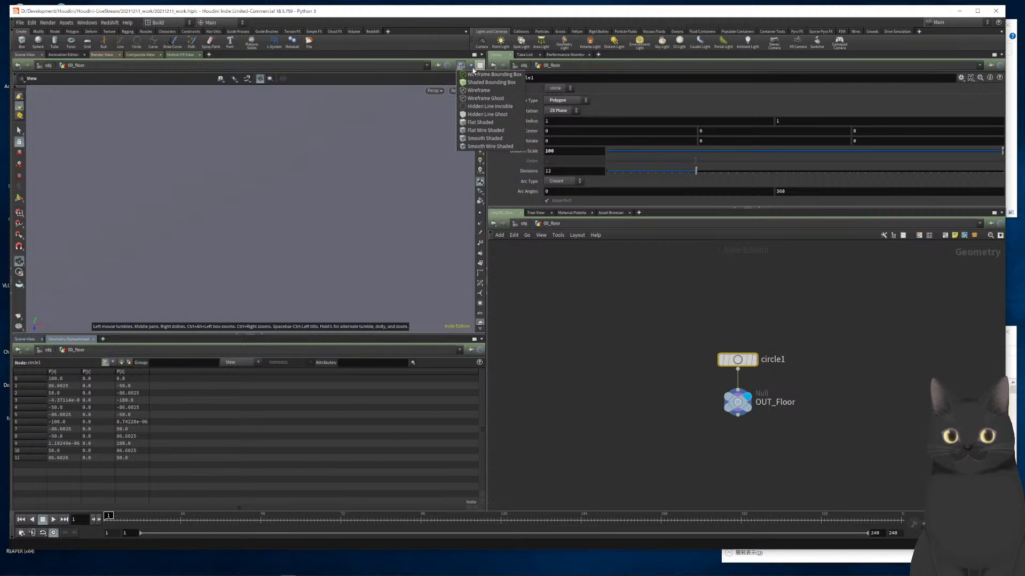
click(472, 66)
click(485, 82)
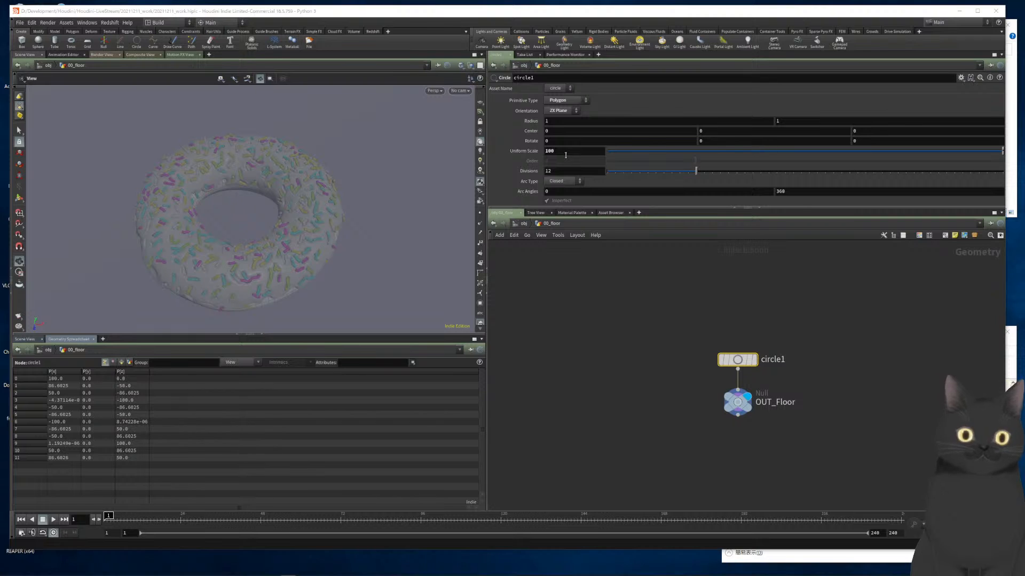
Set circle1's Uniform Scale to 6.5
drag(668, 343, 806, 377)
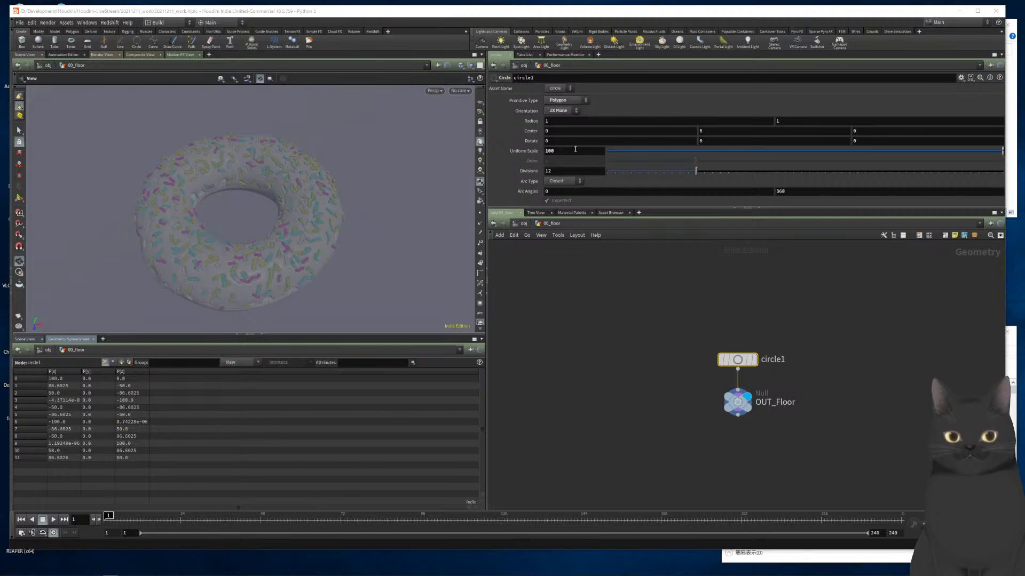
double_click(553, 150)
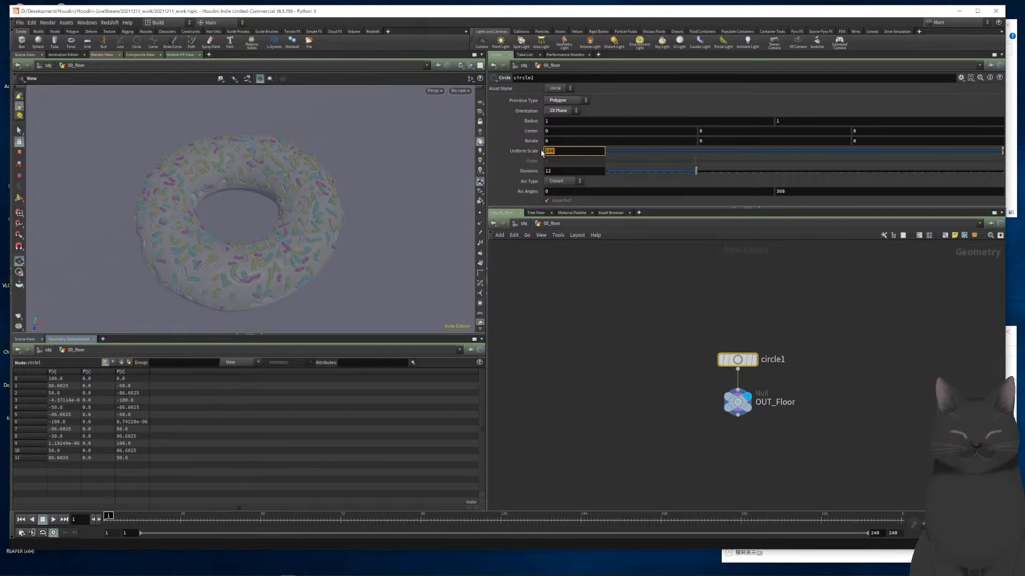
text(6.5)
key(Return)
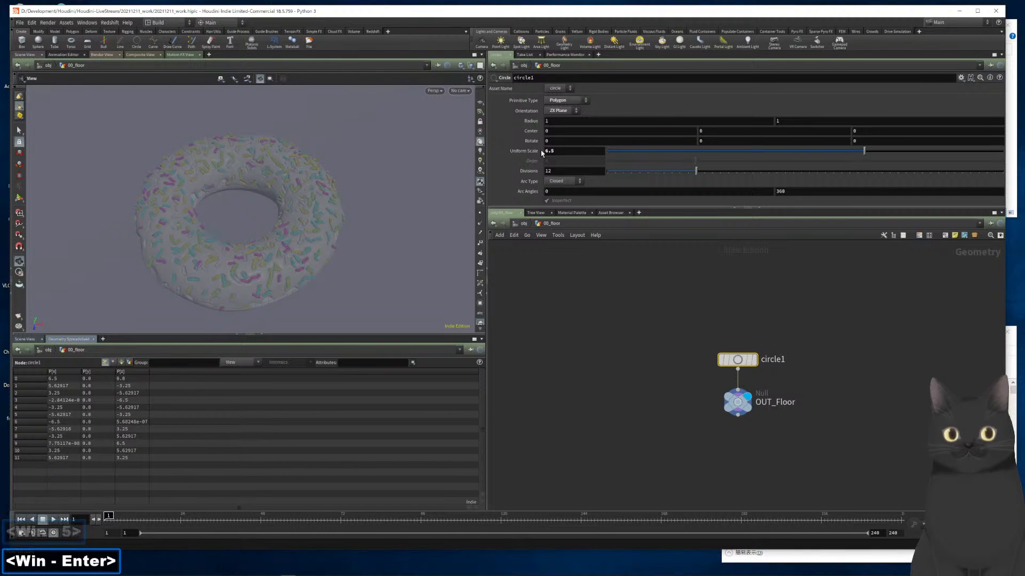
Set circle1's Divisions to 35 in the 00_floor network
scroll(284, 190, down, 8)
scroll(284, 187, up, 5)
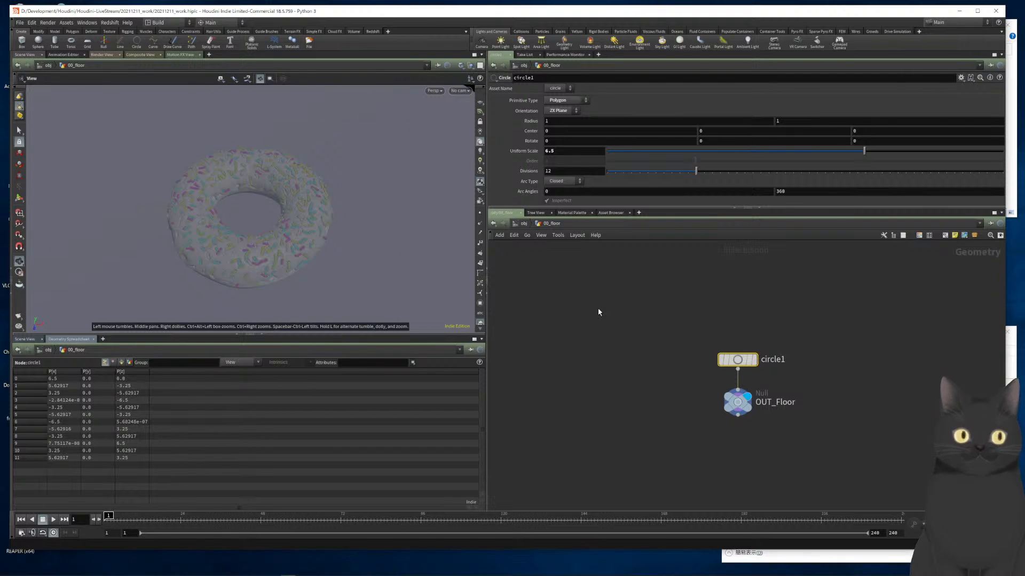
double_click(560, 171)
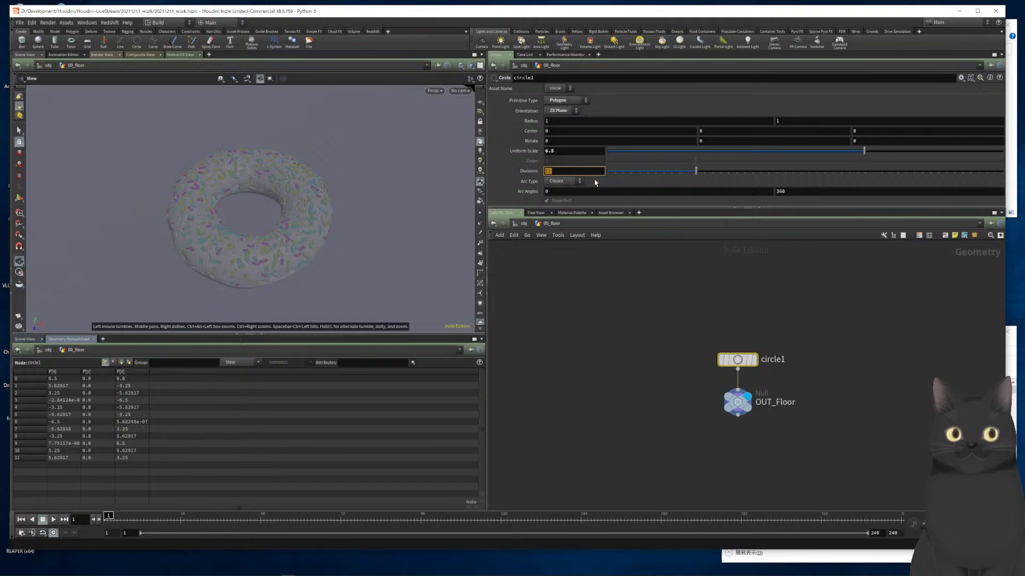
text(35)
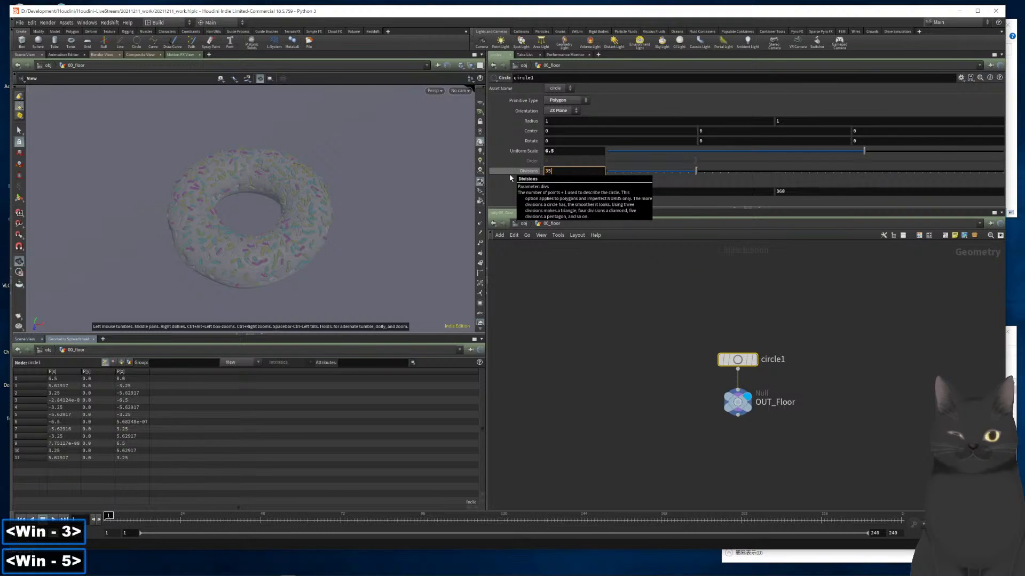
key(Return)
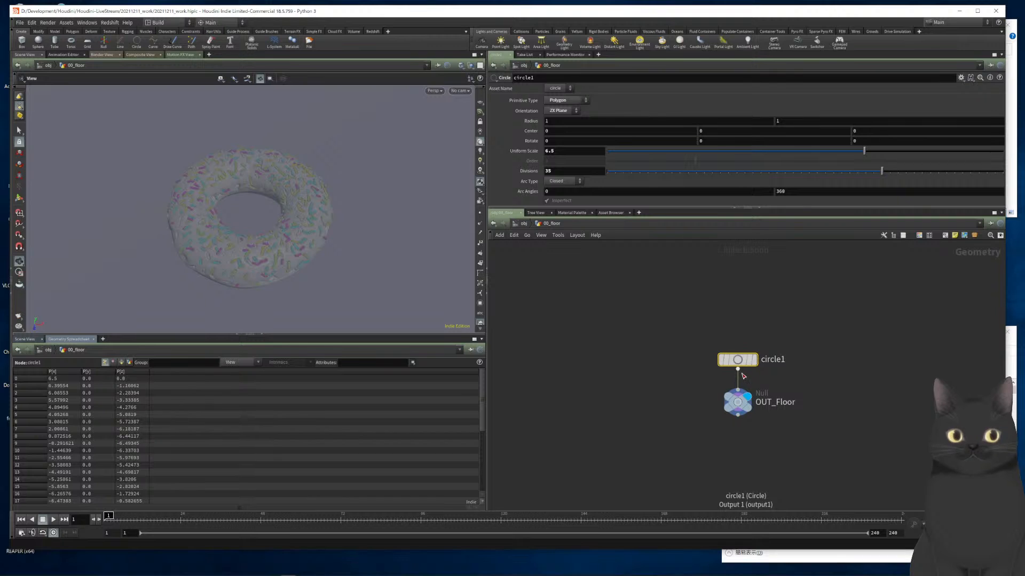
Insert a Reverse node between circle1 and OUT_Floor to flip the floor's facing direction
key(Tab)
text(rever)
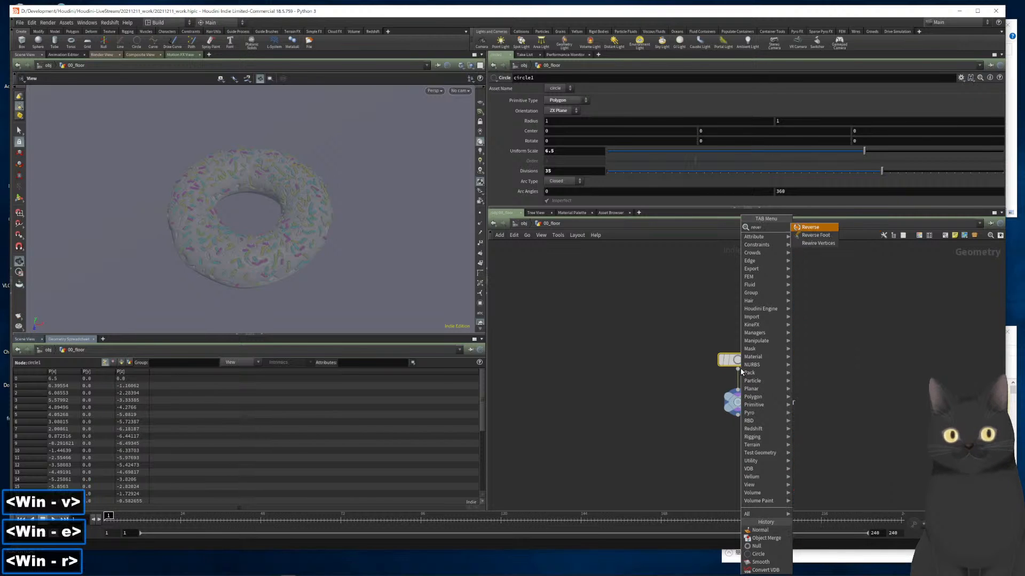
key(Return)
key(Return)
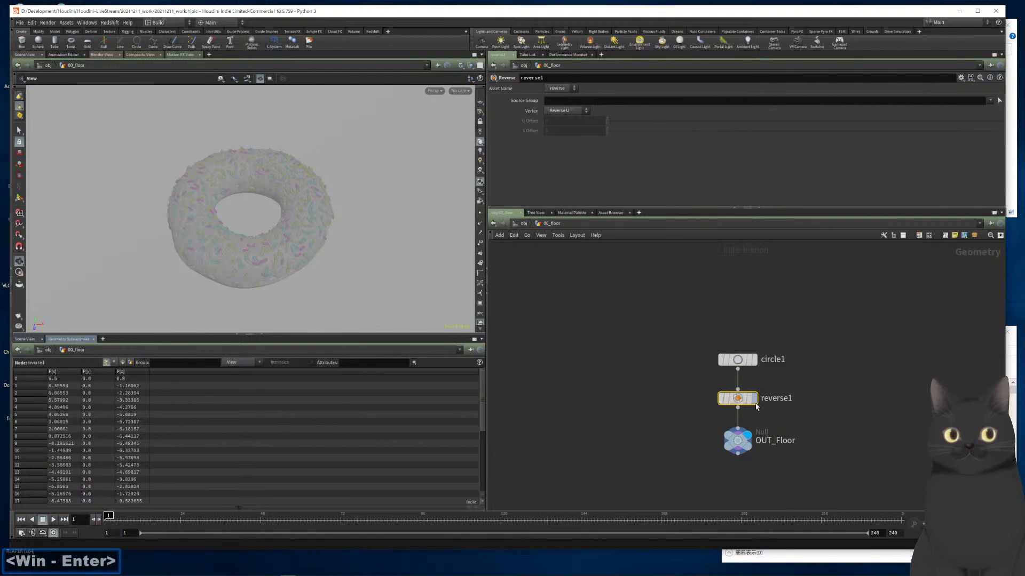
Open the Reverse node's help page, read what the node does, and close the help window
mouse_move(740, 401)
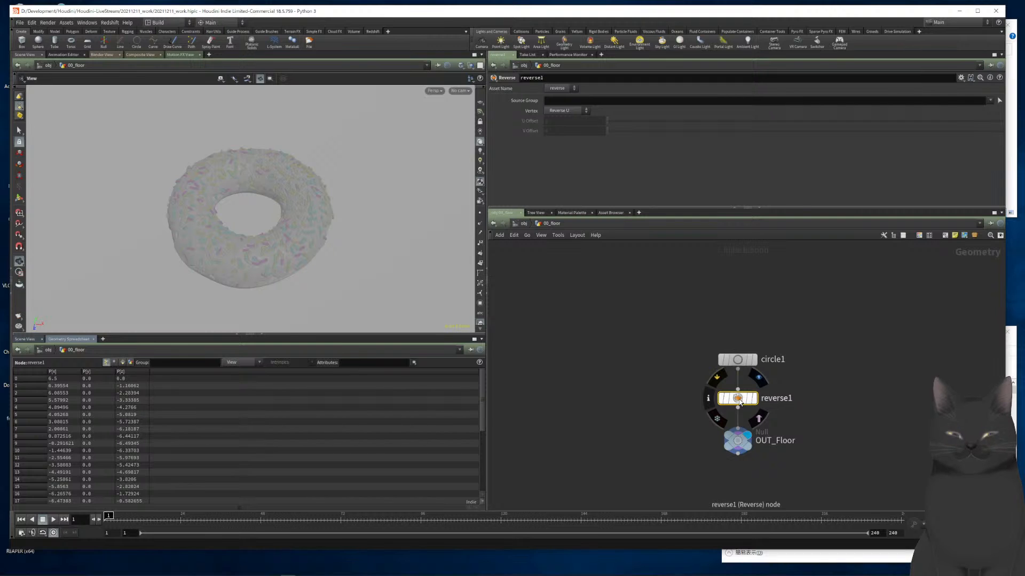
key(F1)
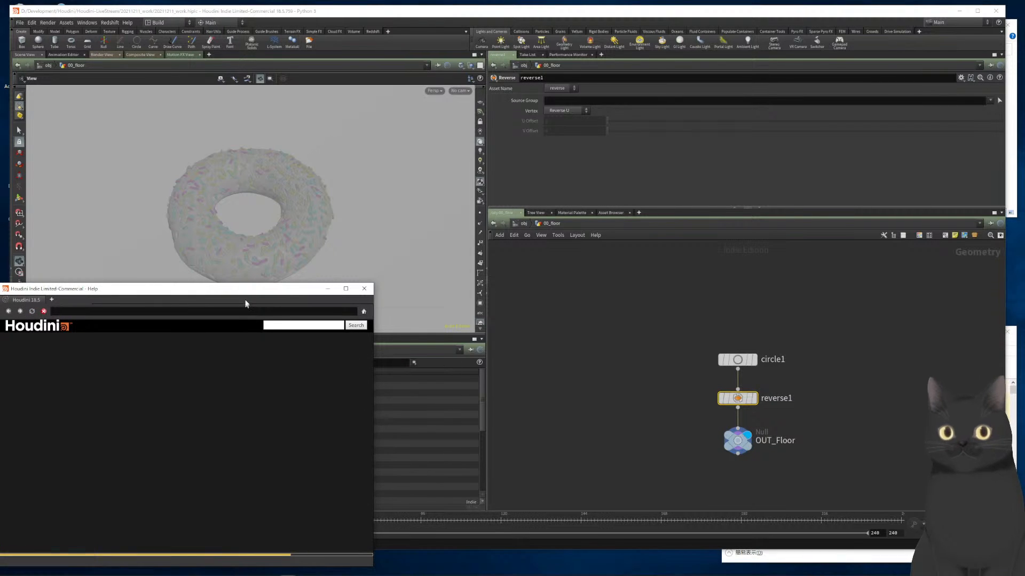
drag(240, 290, 334, 260)
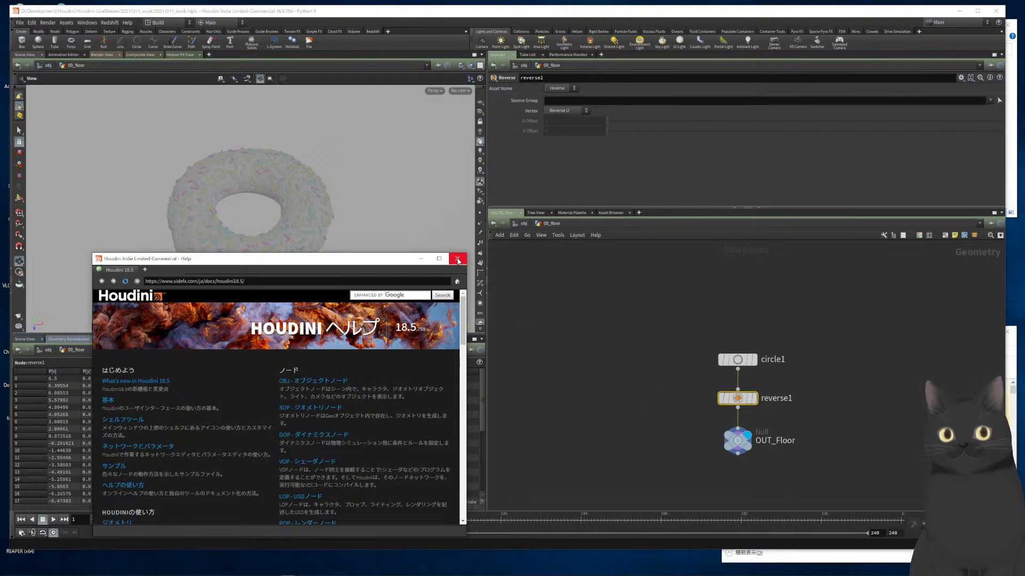
drag(660, 380, 739, 407)
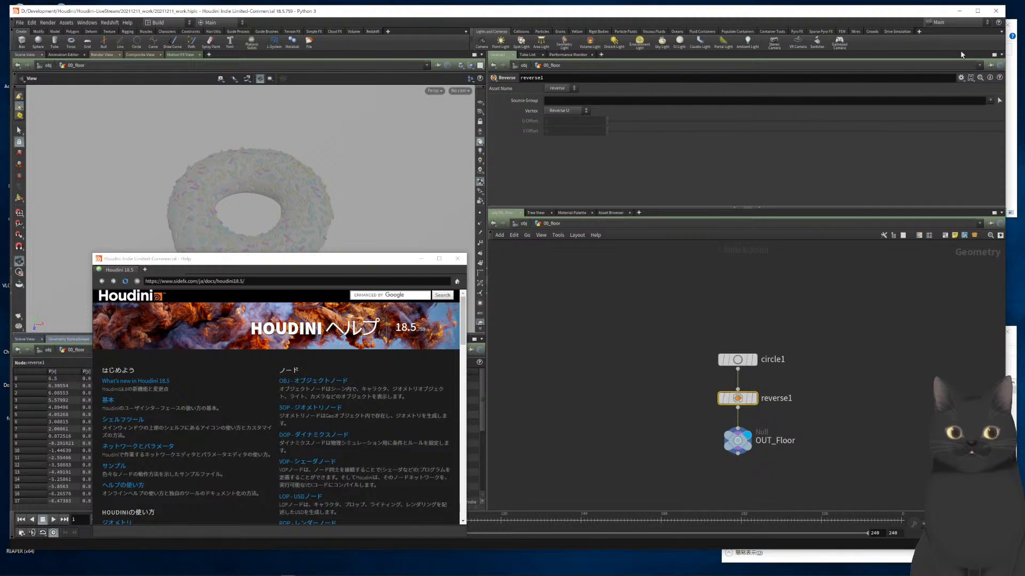
click(999, 77)
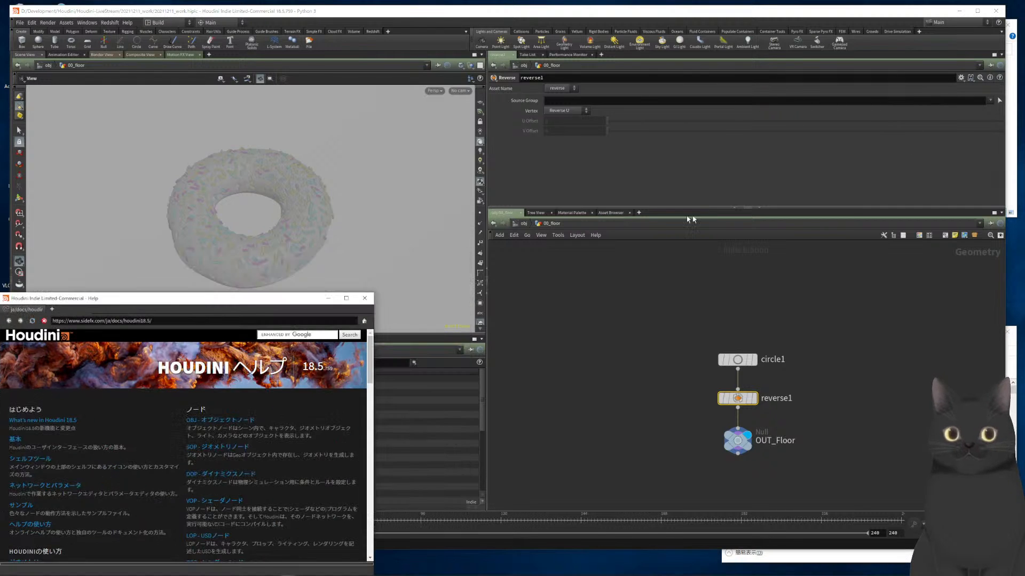
drag(287, 299, 361, 182)
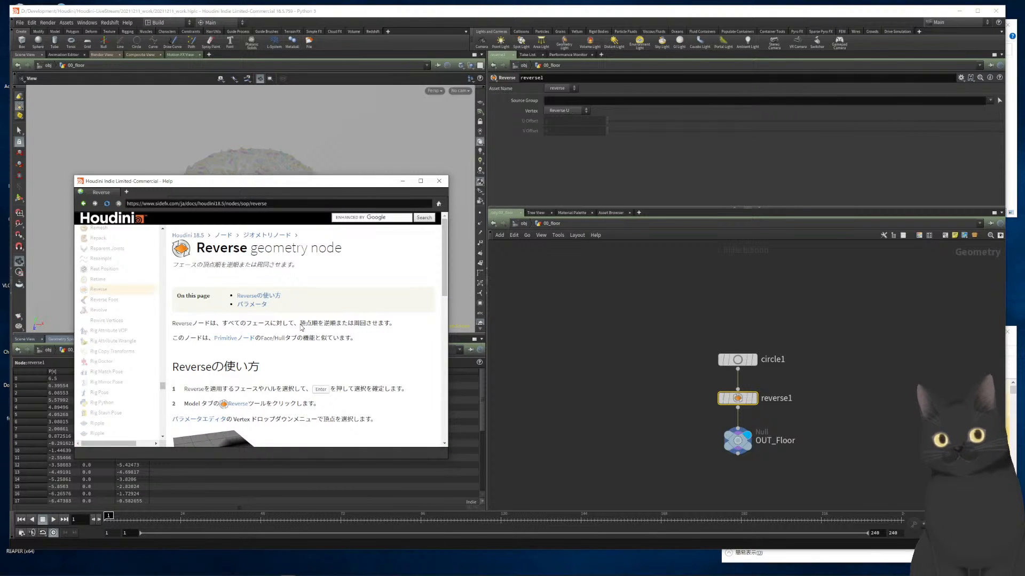
click(439, 182)
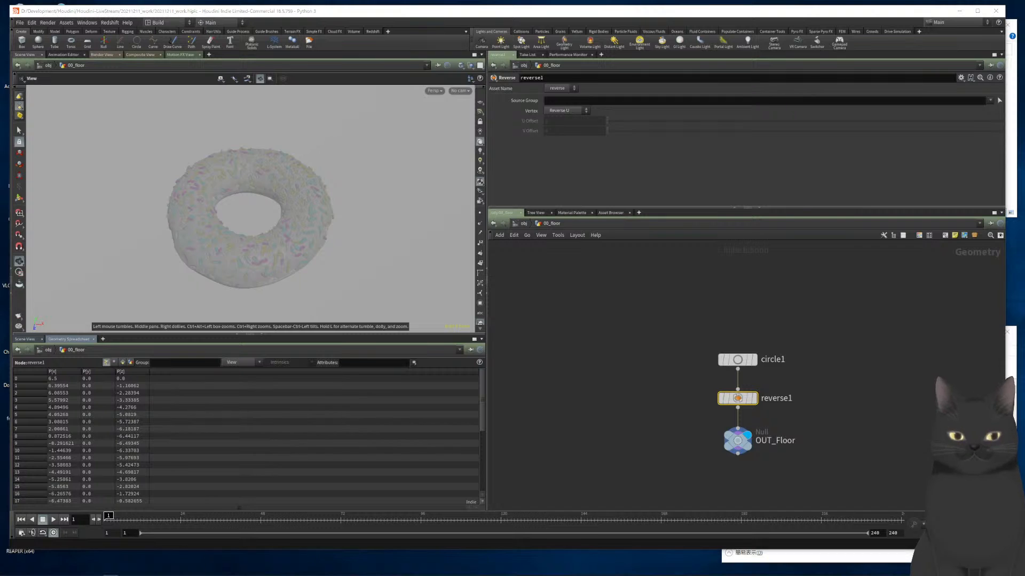
Go back into the 03_sticks network and set normal2 to add its normals to Points
key(h)
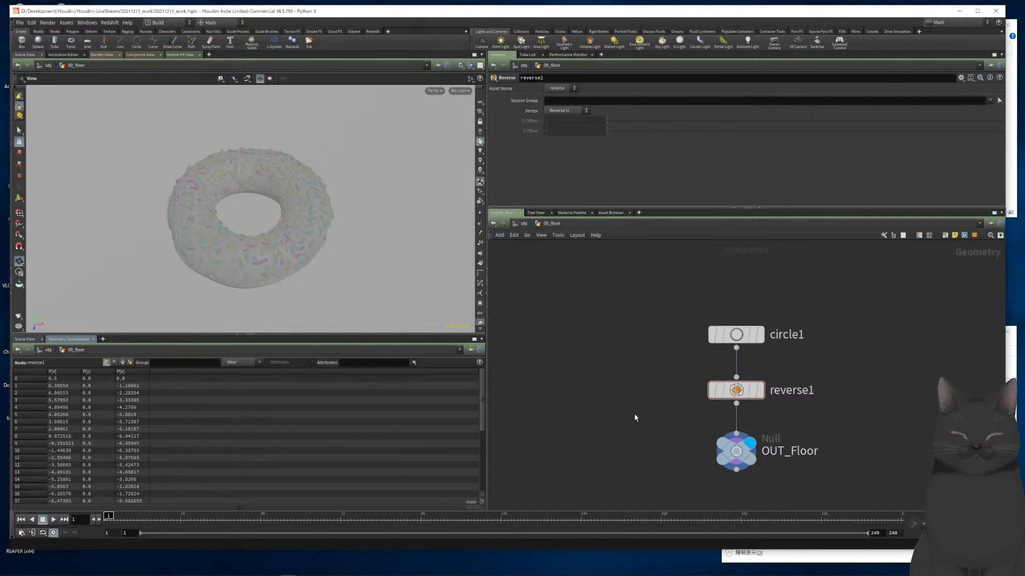
key(u)
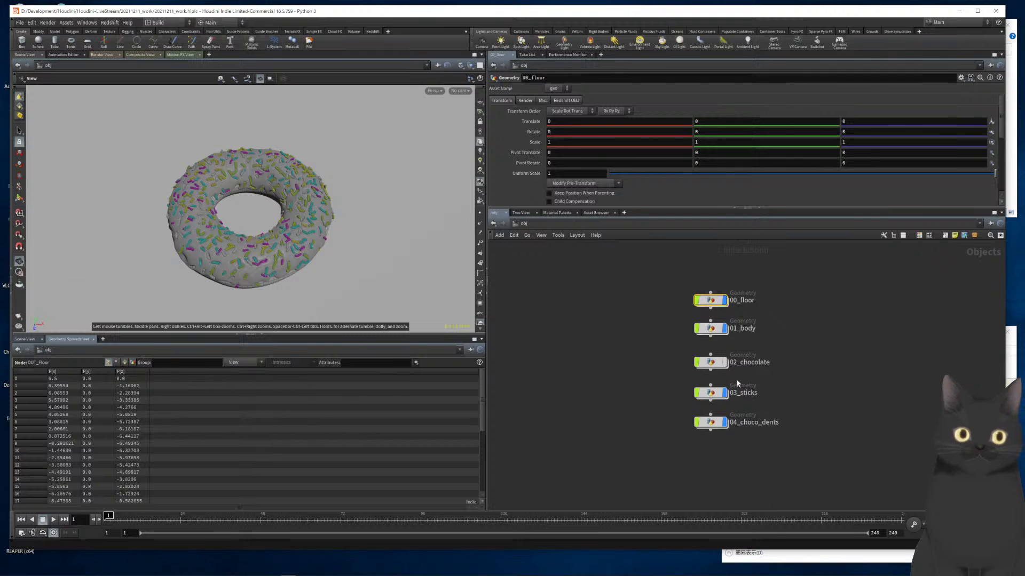
double_click(711, 395)
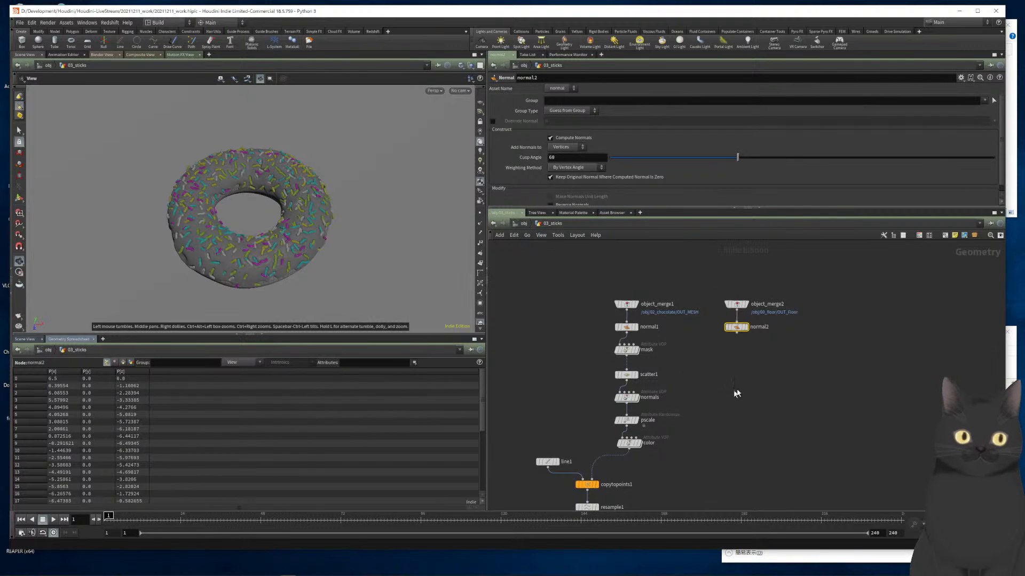
scroll(755, 354, up, 3)
middle_drag(754, 352, 750, 370)
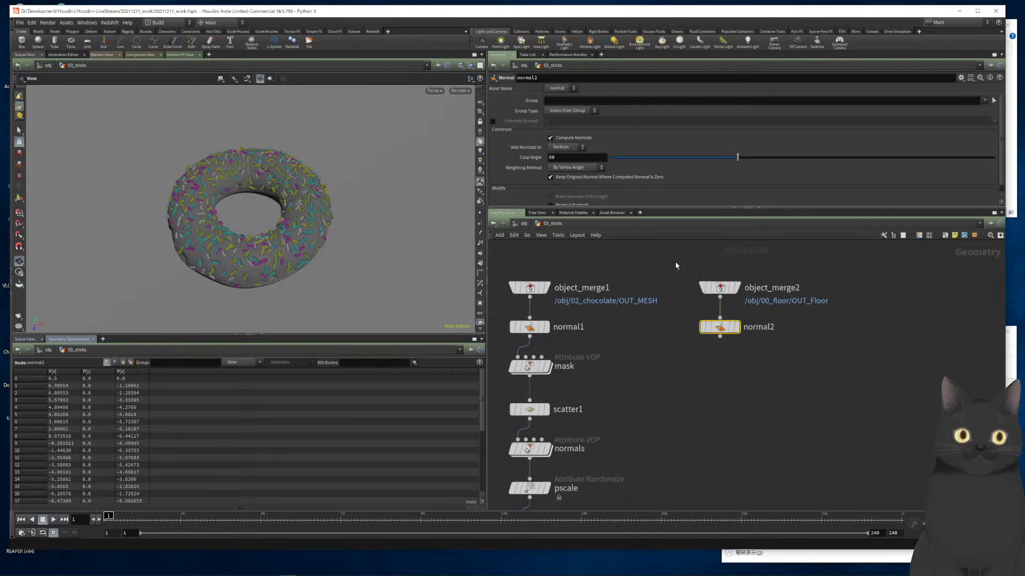
click(721, 288)
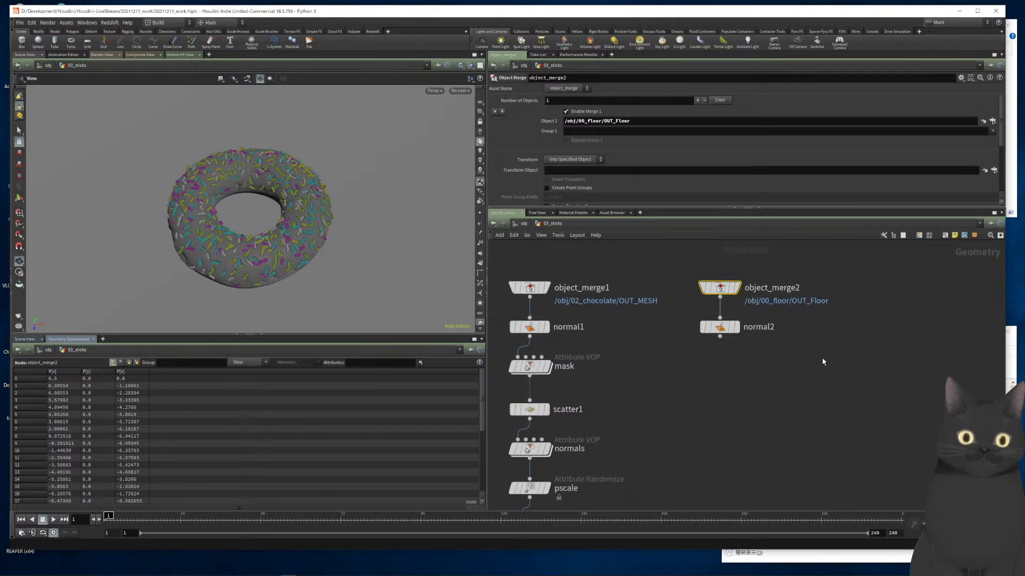
click(720, 326)
click(565, 147)
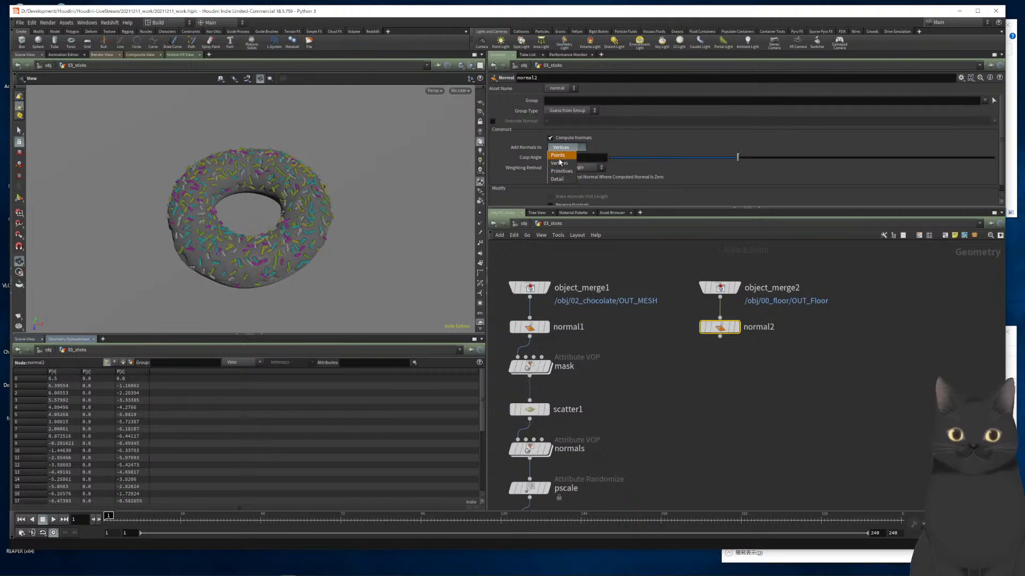
click(559, 155)
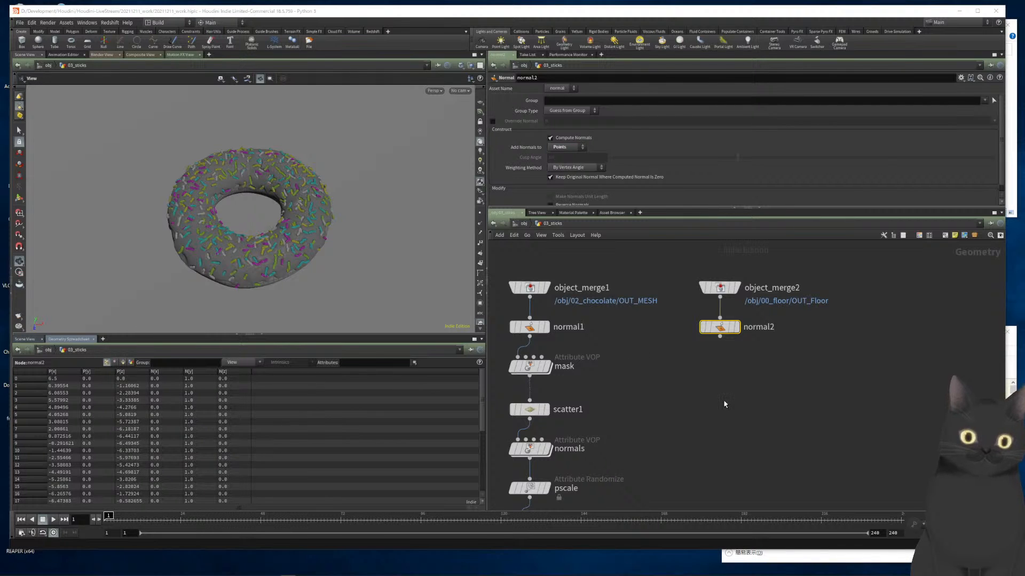
Append a Scatter node to normal2 and make it the displayed node of 03_sticks
click(720, 337)
text(sca)
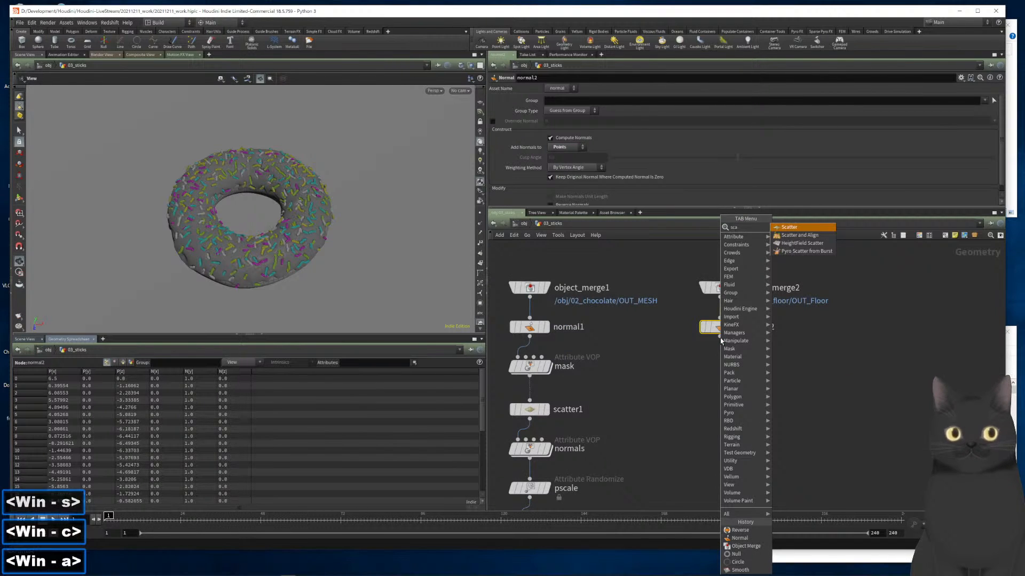
key(Return)
key(Return)
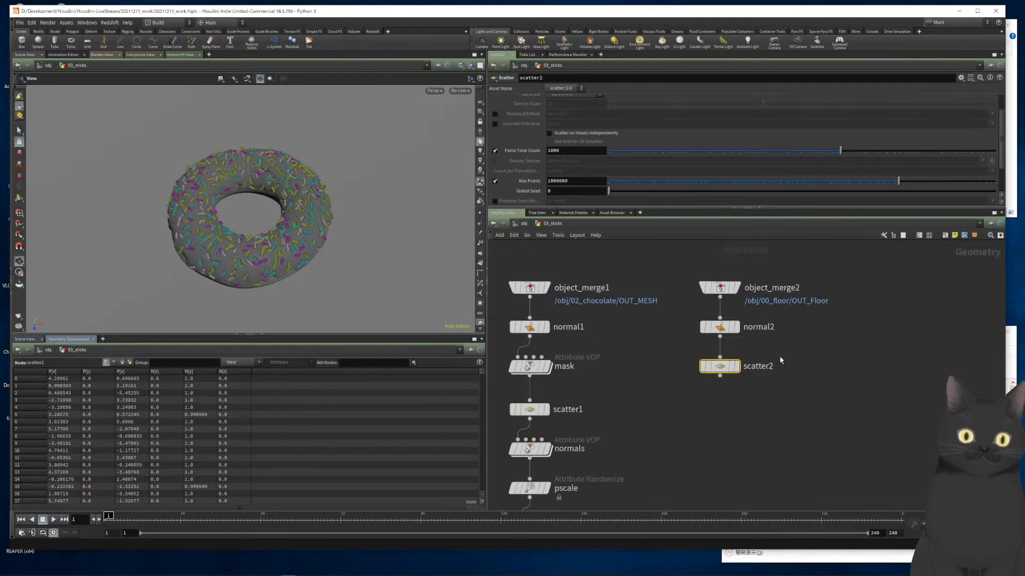
key(r)
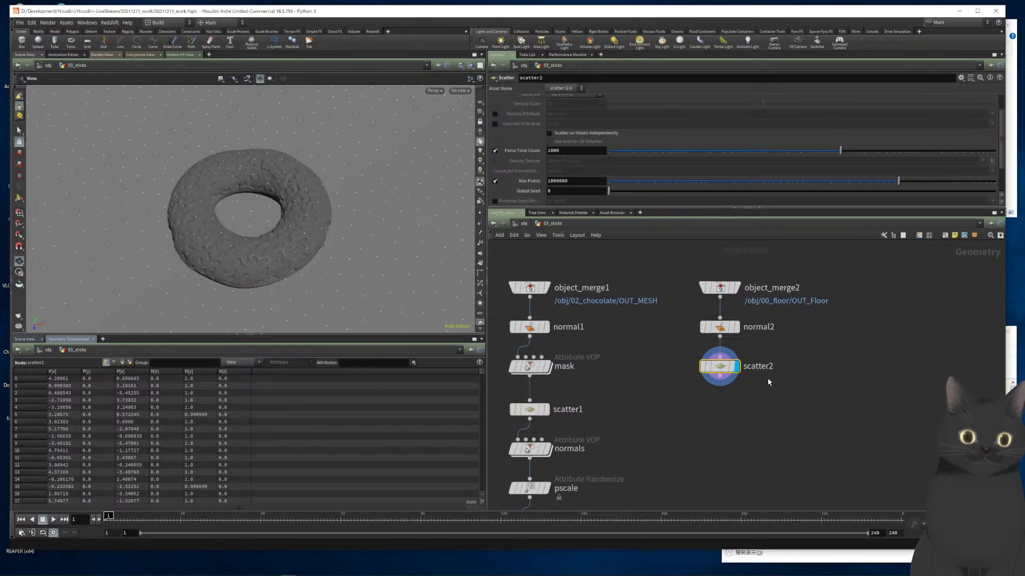
click(720, 327)
drag(667, 364, 754, 389)
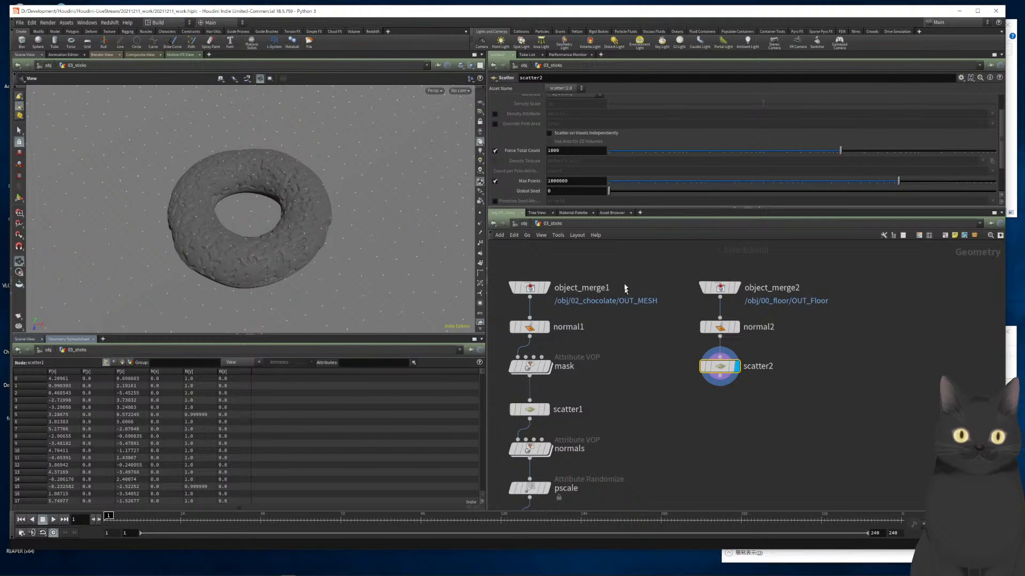
Set the Relax Iterations of scatter2 to 2
scroll(614, 169, down, 3)
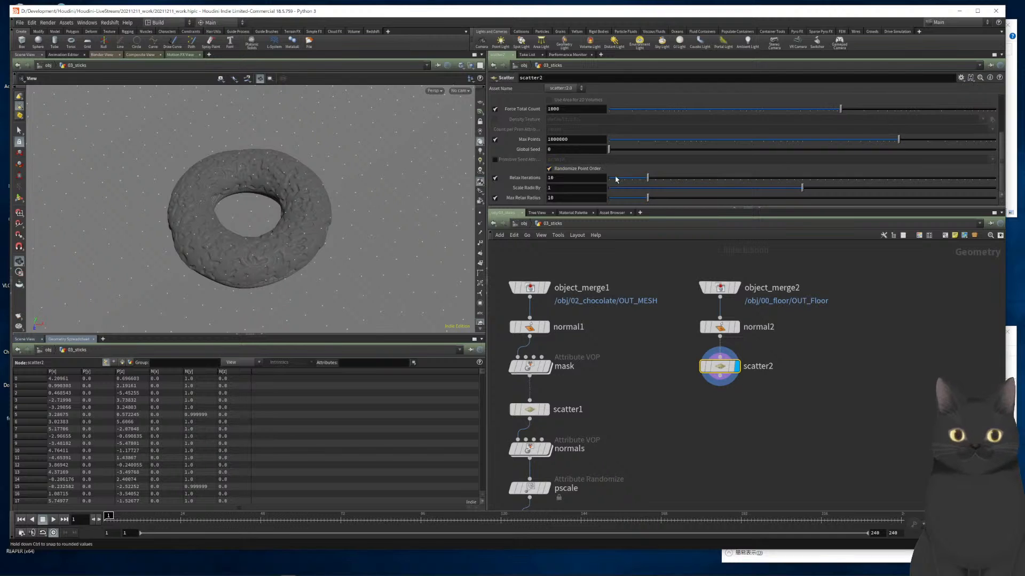
double_click(574, 180)
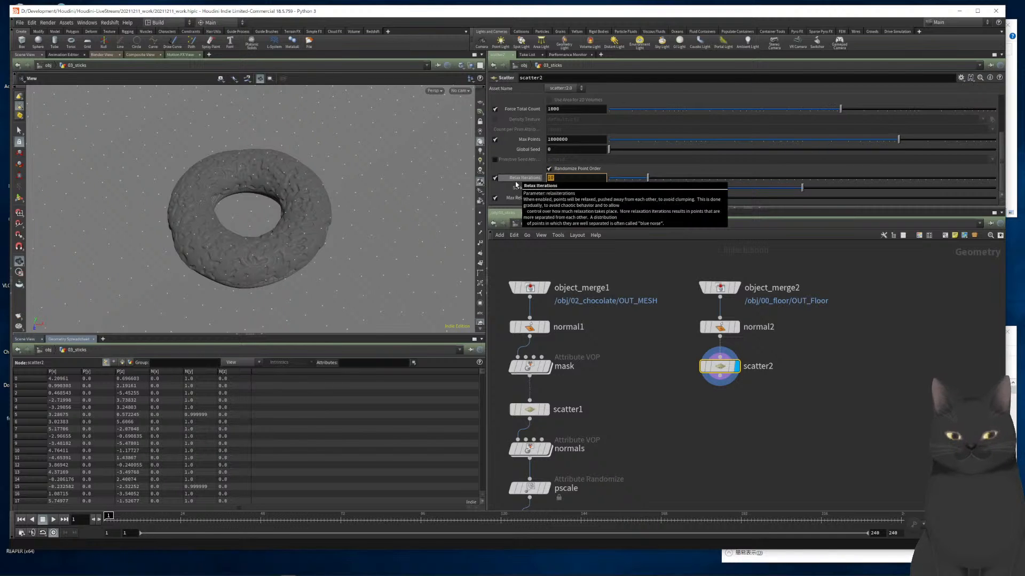
text(2)
key(Return)
middle_drag(708, 422, 738, 399)
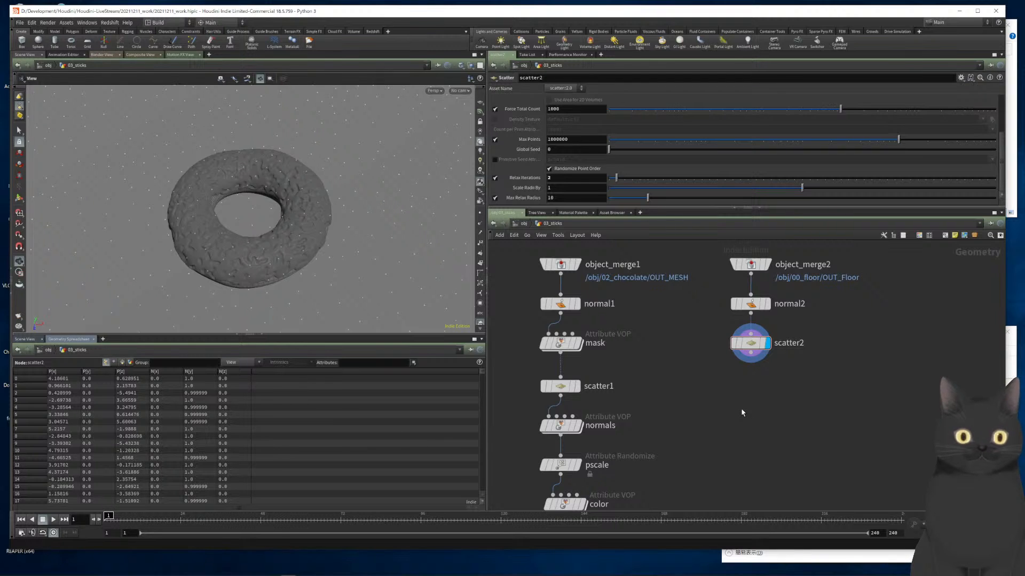
Add a Merge node to the 03_sticks network and place it below scatter2
key(Tab)
text(merg)
key(Return)
key(Return)
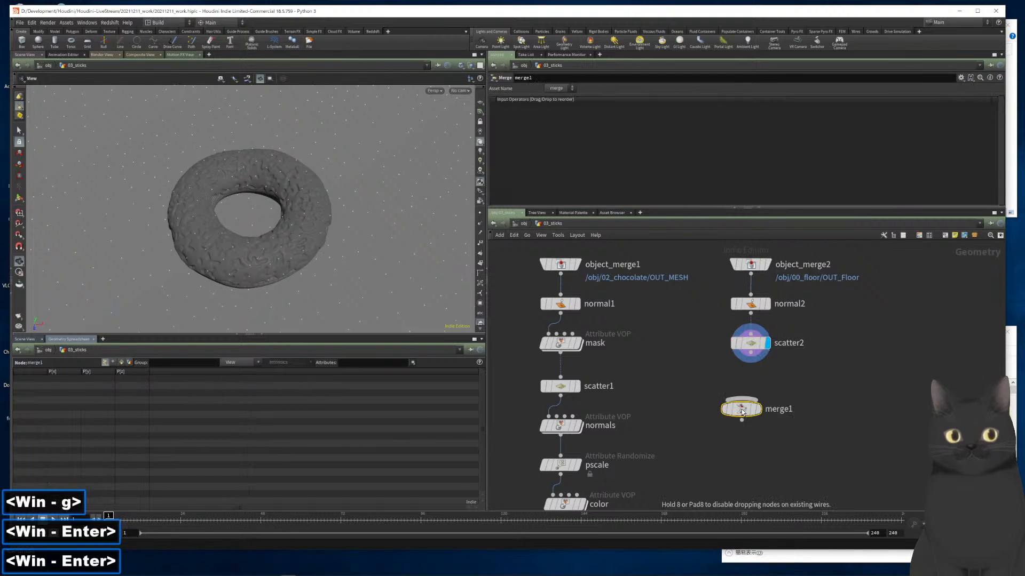
click(751, 444)
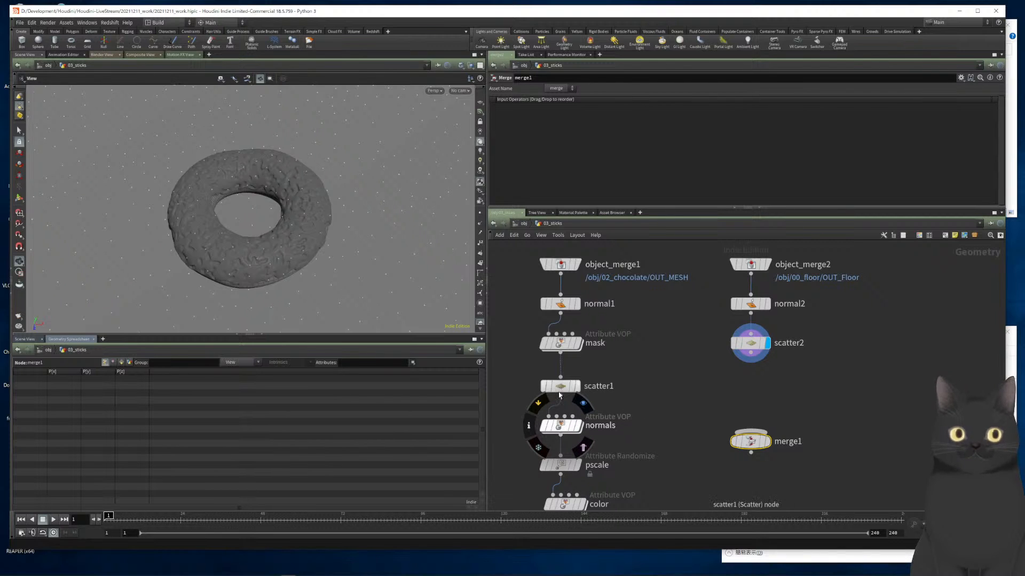
Connect both scatter1 and scatter2 to the inputs of merge1
click(560, 389)
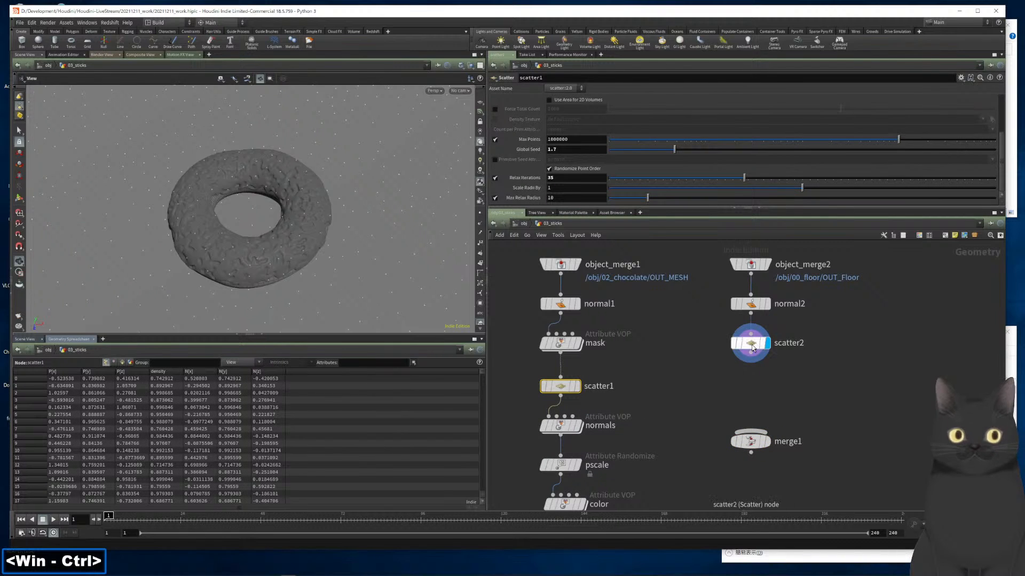
shift+drag(684, 347, 754, 388)
click(751, 439)
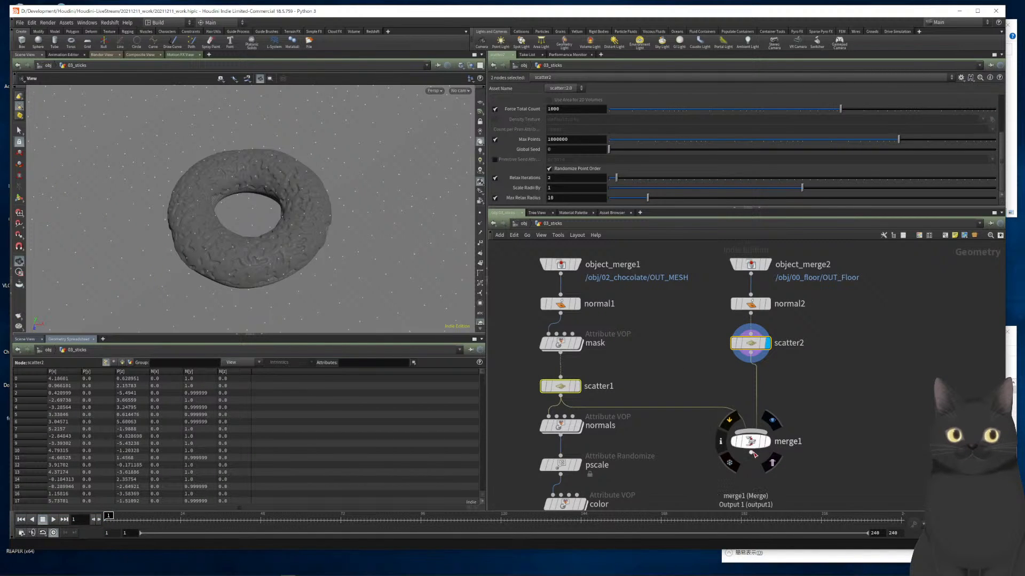
click(751, 453)
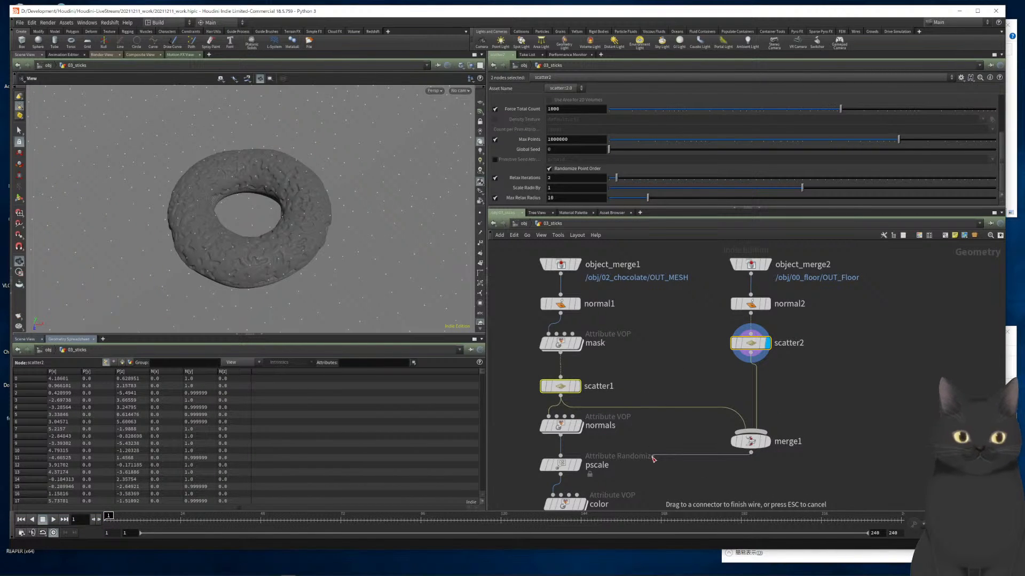
key(Escape)
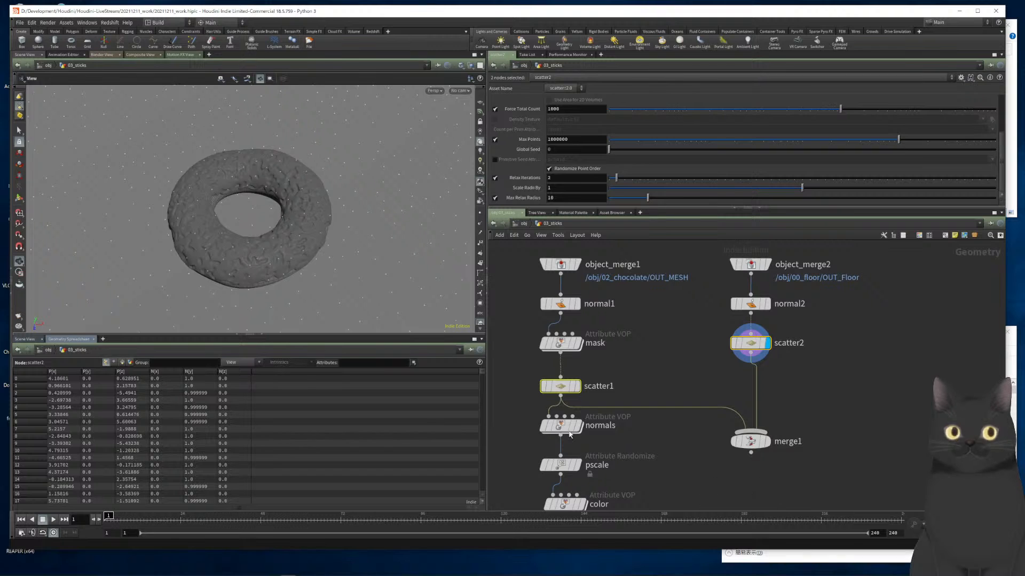
Display the normals node's output and check the VOP network inside it
mouse_move(565, 431)
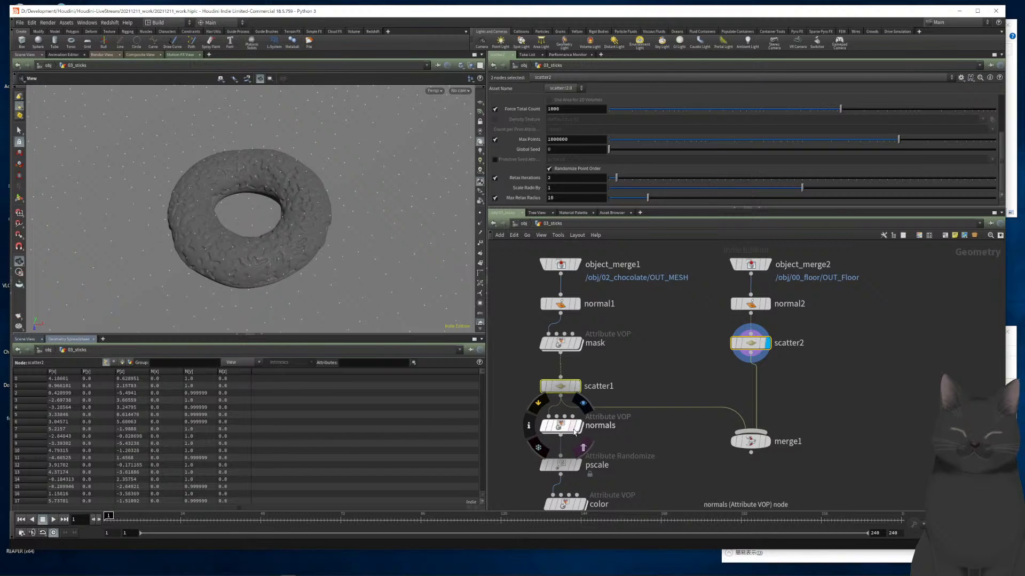
click(576, 431)
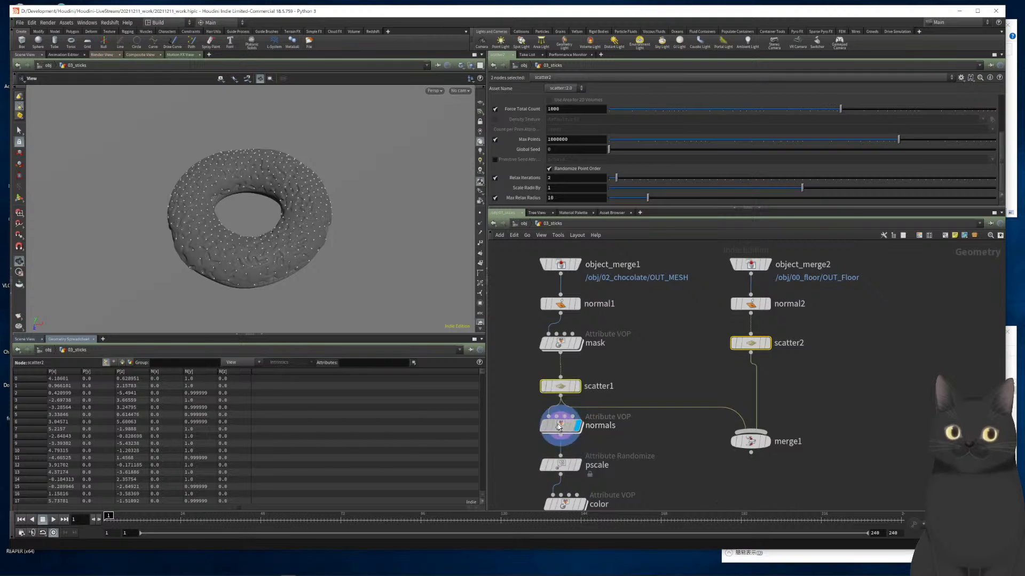
double_click(575, 431)
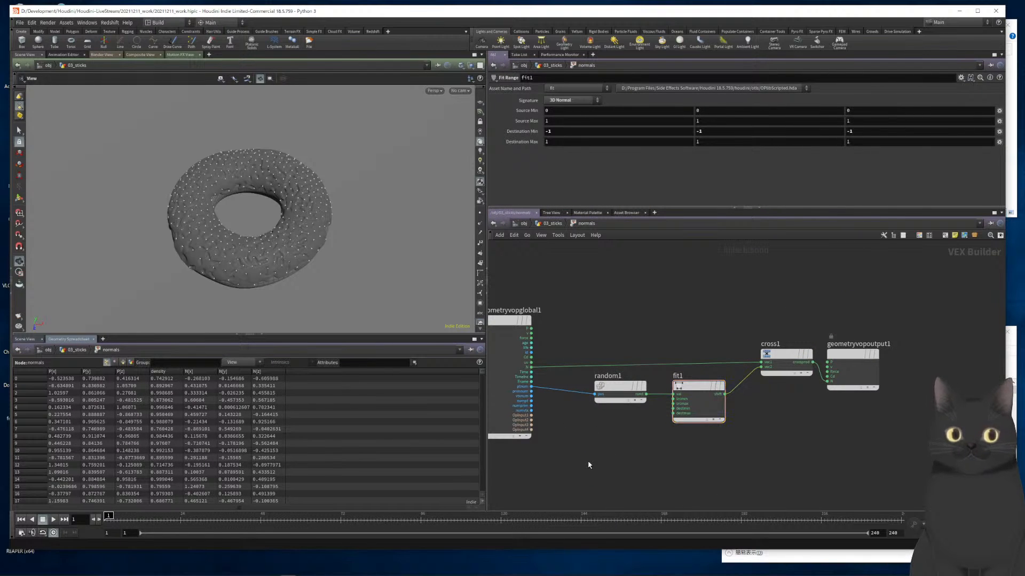
key(u)
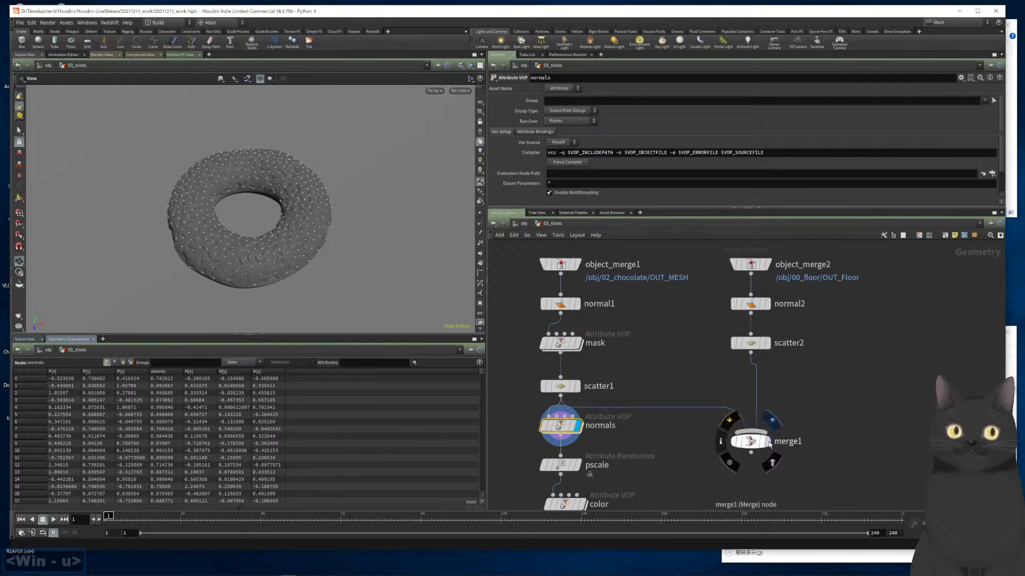
Display scatter2 with point normals turned on and view the floor points from a low side angle
click(767, 343)
click(480, 223)
drag(383, 255, 377, 203)
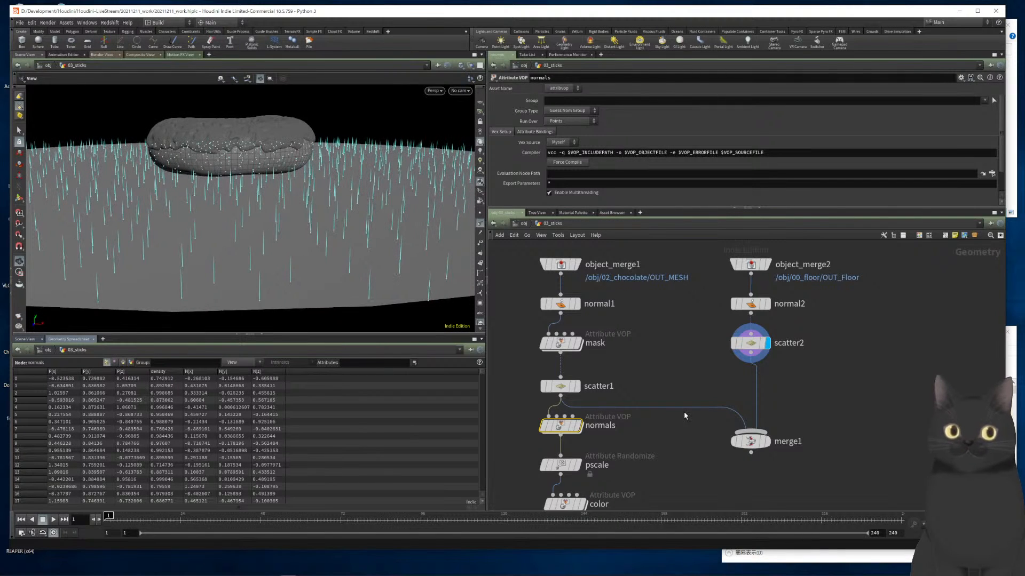
Wire merge1's output into the first input of the normals node, replacing the direct scatter1 connection
click(750, 454)
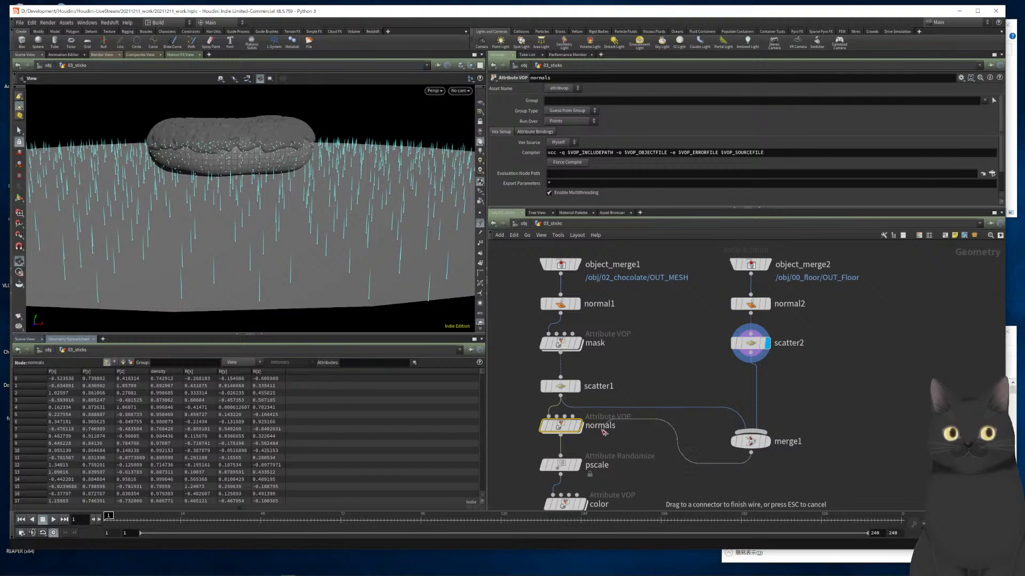
click(545, 424)
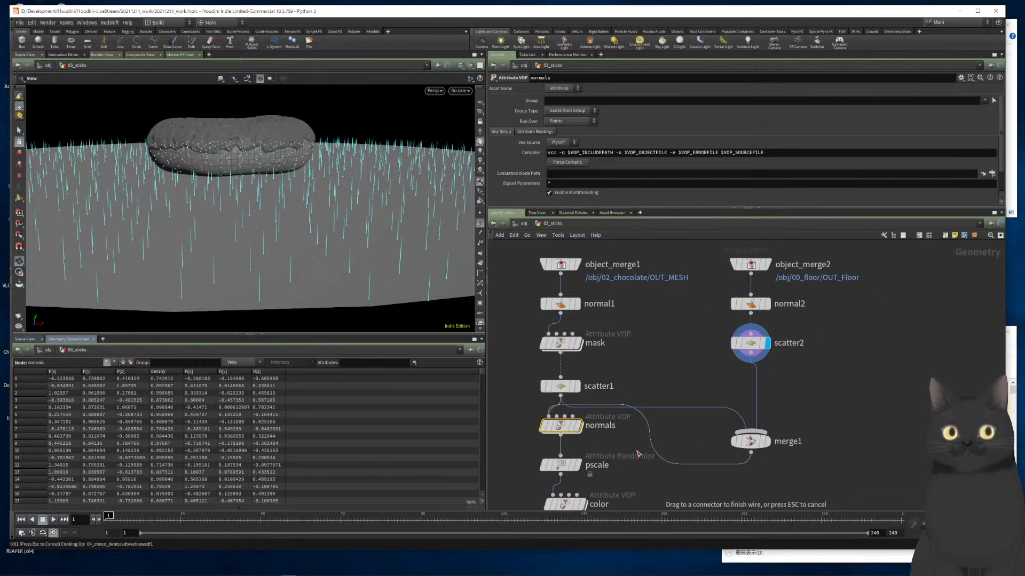
scroll(632, 455, down, 3)
Rearrange the network with normals, pscale and color below merge1 and merge1 closer to their chain, displaying the normals node
drag(713, 446, 714, 431)
middle_drag(694, 481, 727, 411)
scroll(581, 395, down, 3)
middle_drag(564, 389, 593, 352)
drag(615, 338, 641, 356)
scroll(633, 354, up, 3)
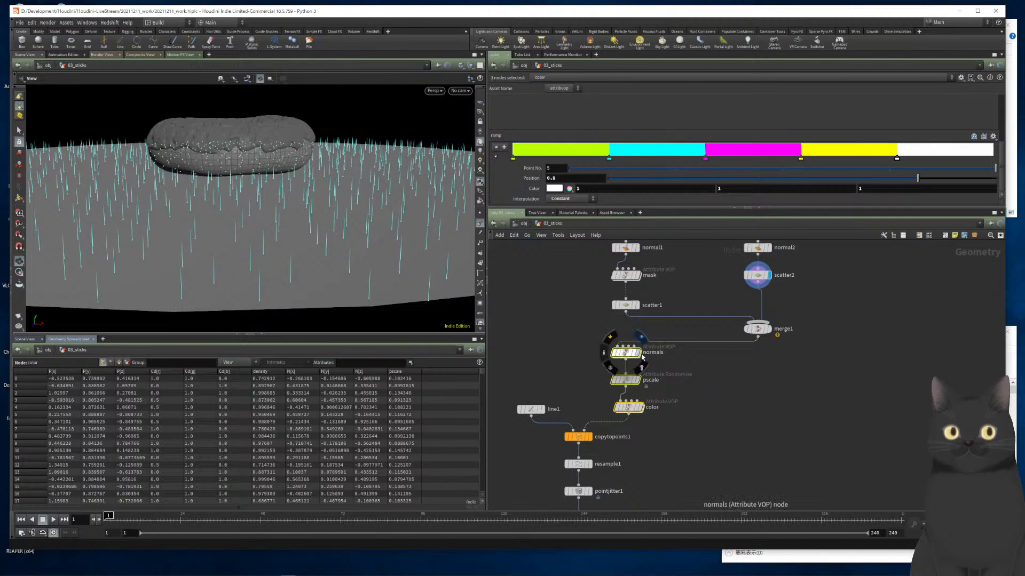
click(639, 353)
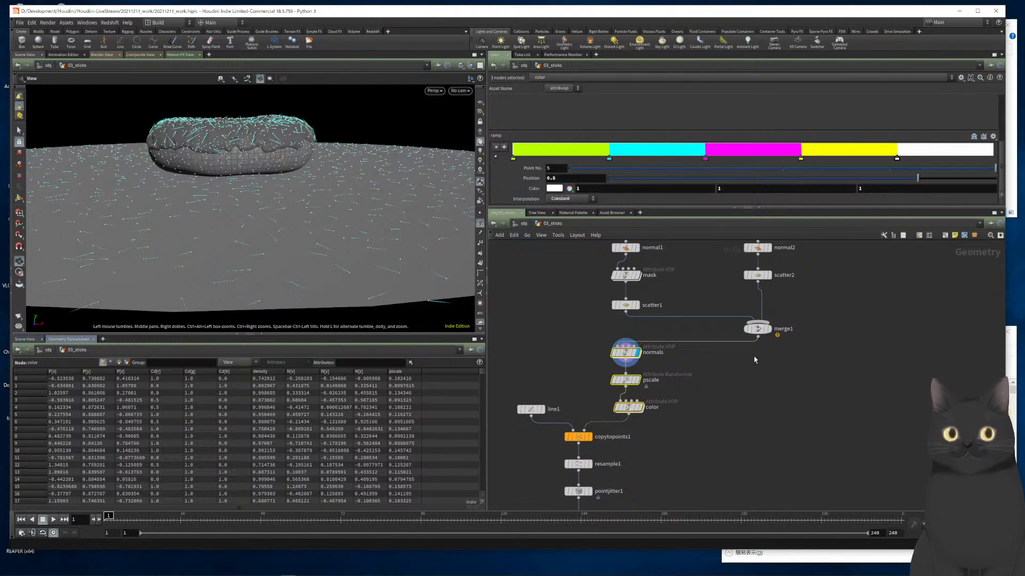
drag(757, 328, 707, 330)
Read the warning in merge1's node info, close the info window and clear the node selection
scroll(752, 318, up, 4)
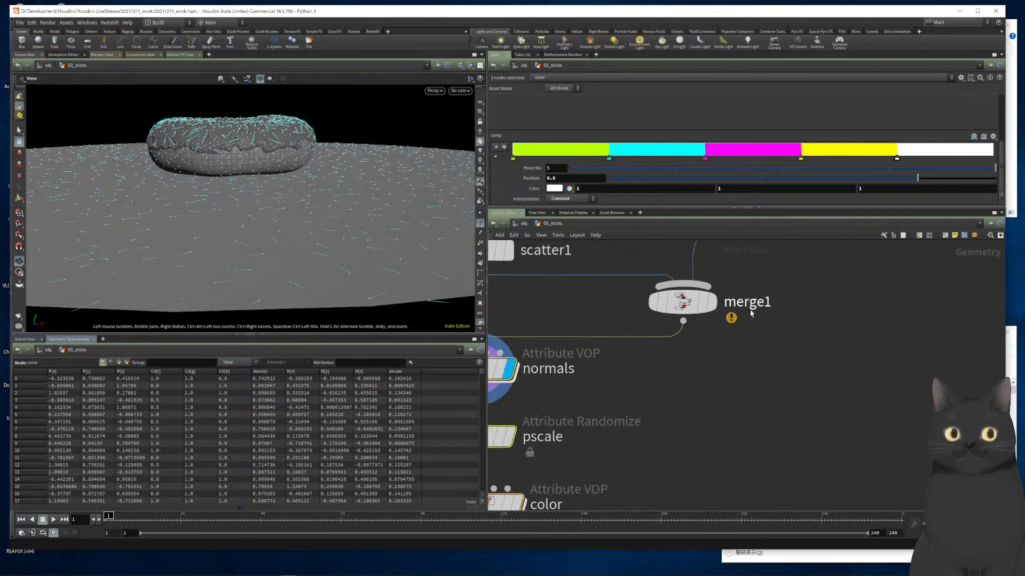
mouse_move(651, 305)
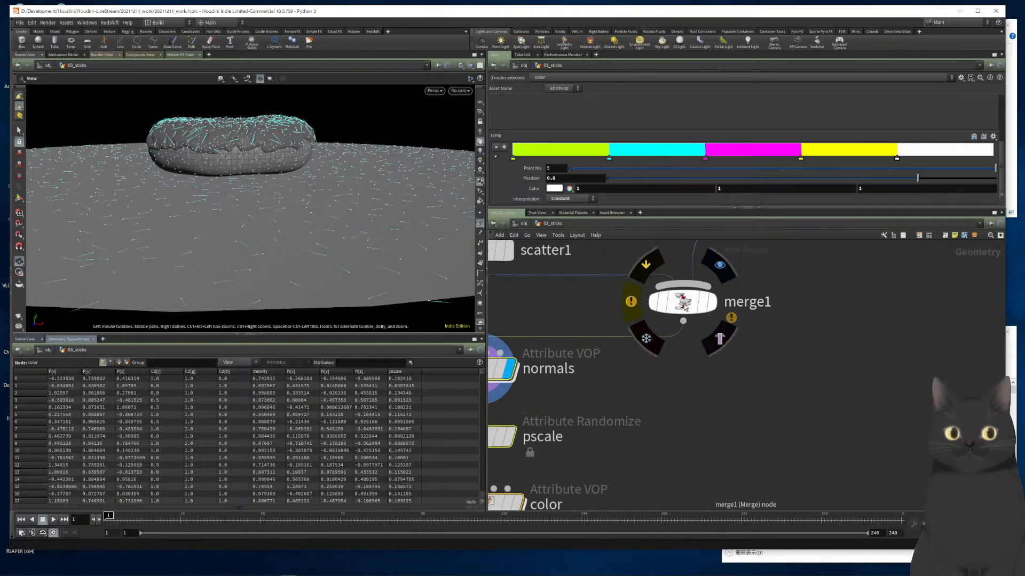
click(631, 301)
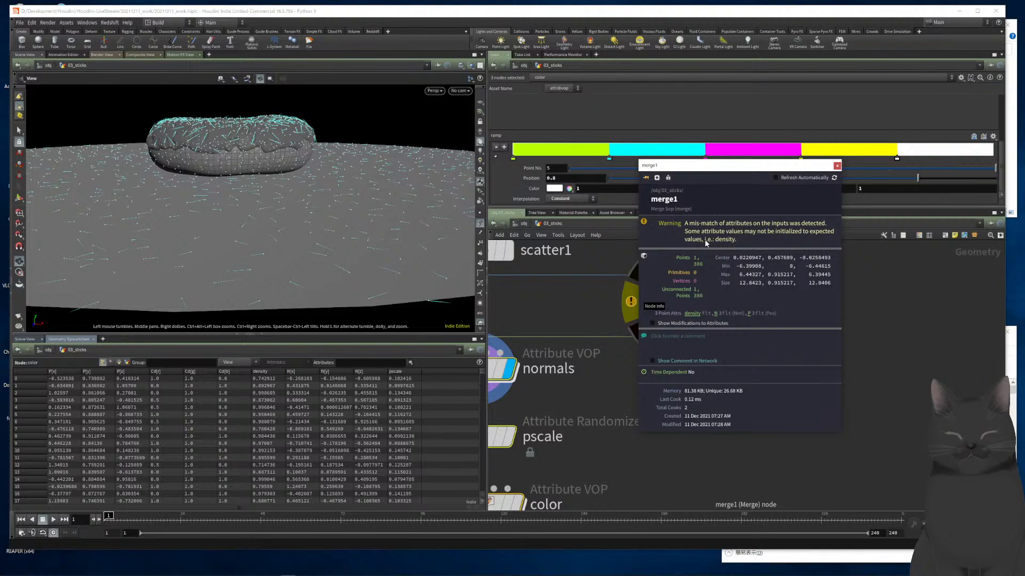
click(836, 166)
click(831, 373)
key(h)
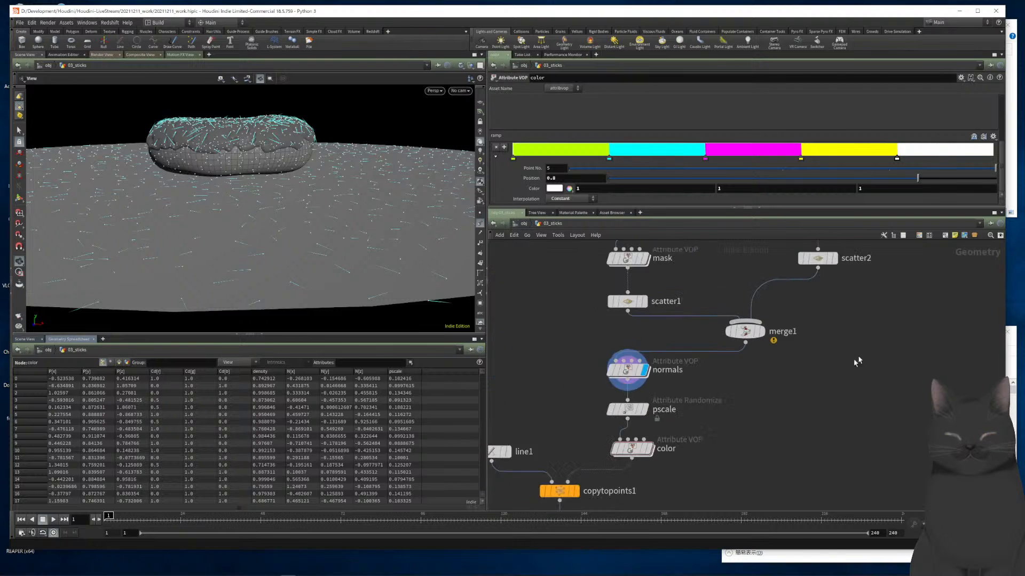
Display the OUT_Sticks node at the end of the 03_sticks network
scroll(783, 415, down, 3)
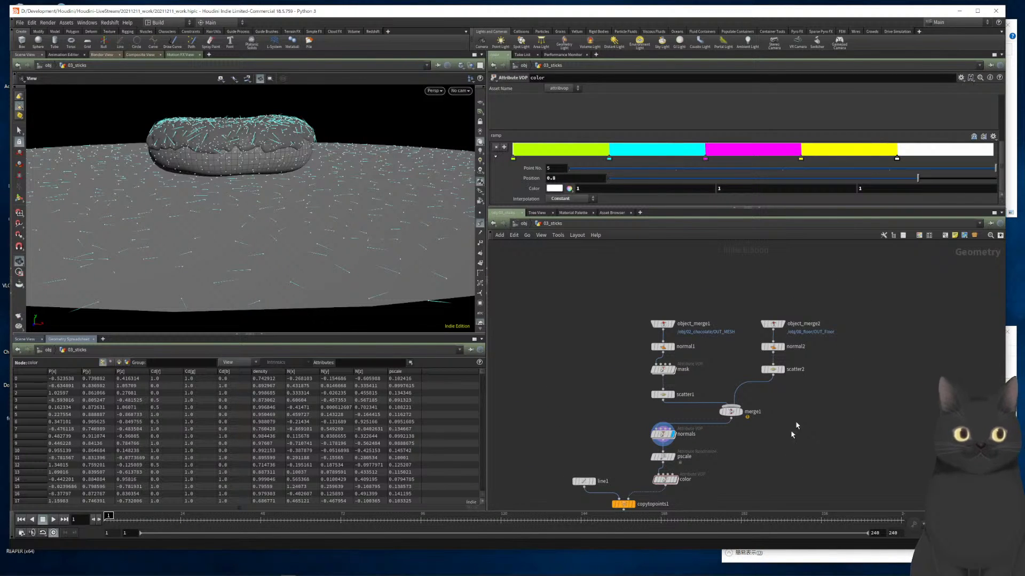
scroll(799, 412, down, 5)
middle_drag(780, 383, 781, 319)
scroll(727, 438, up, 3)
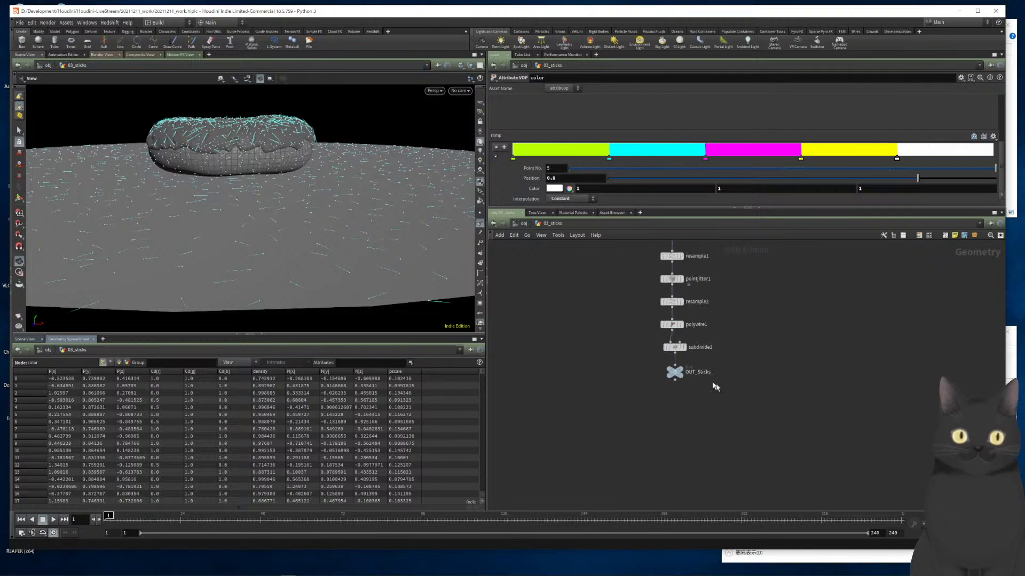
click(687, 374)
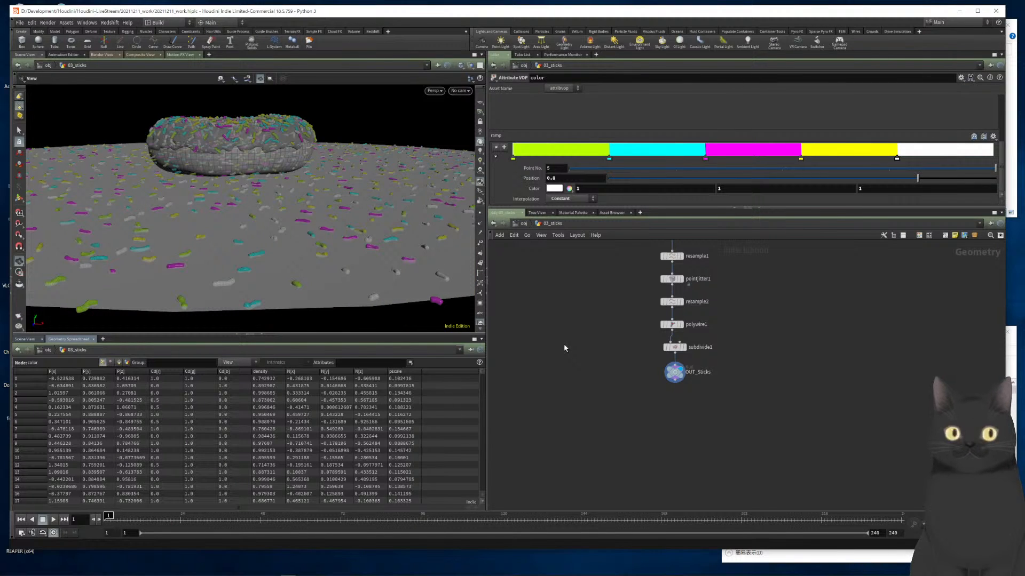
Return to the object level and examine the sprinkles on the donut and floor from several angles and distances
key(u)
drag(344, 239, 327, 253)
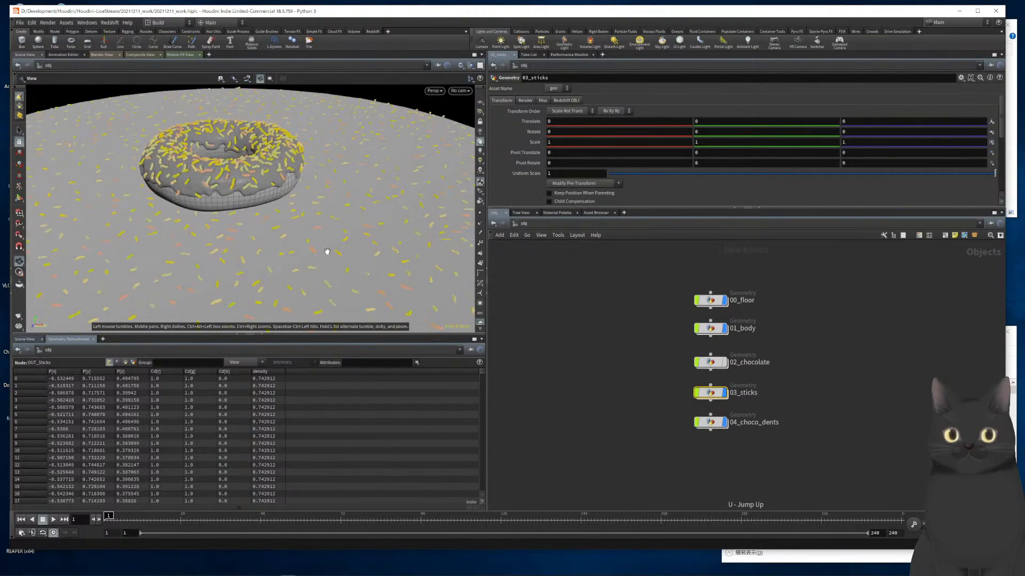
scroll(328, 253, down, 5)
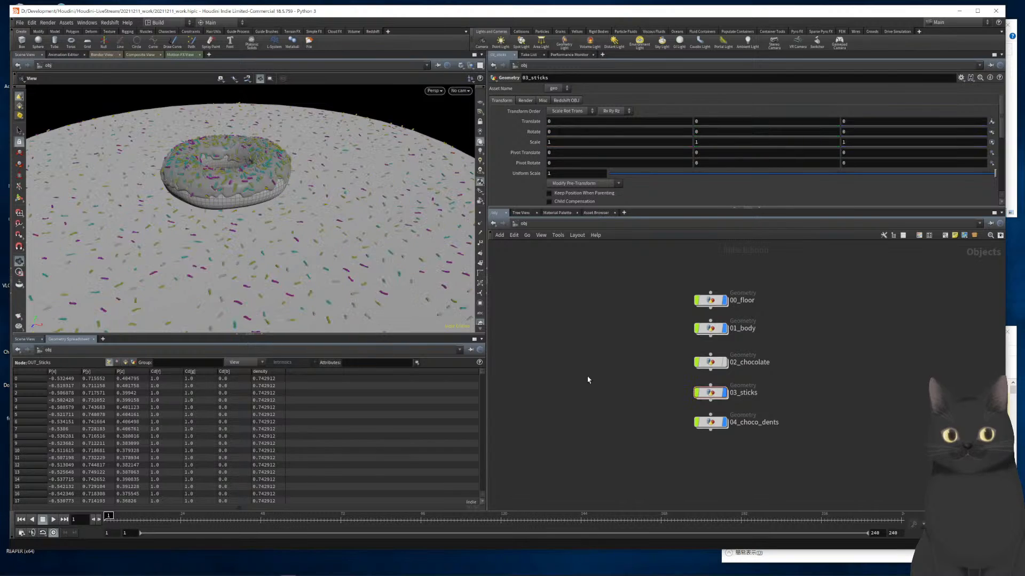
scroll(336, 286, up, 3)
drag(322, 291, 324, 257)
scroll(308, 259, up, 4)
scroll(309, 259, down, 4)
scroll(308, 259, down, 2)
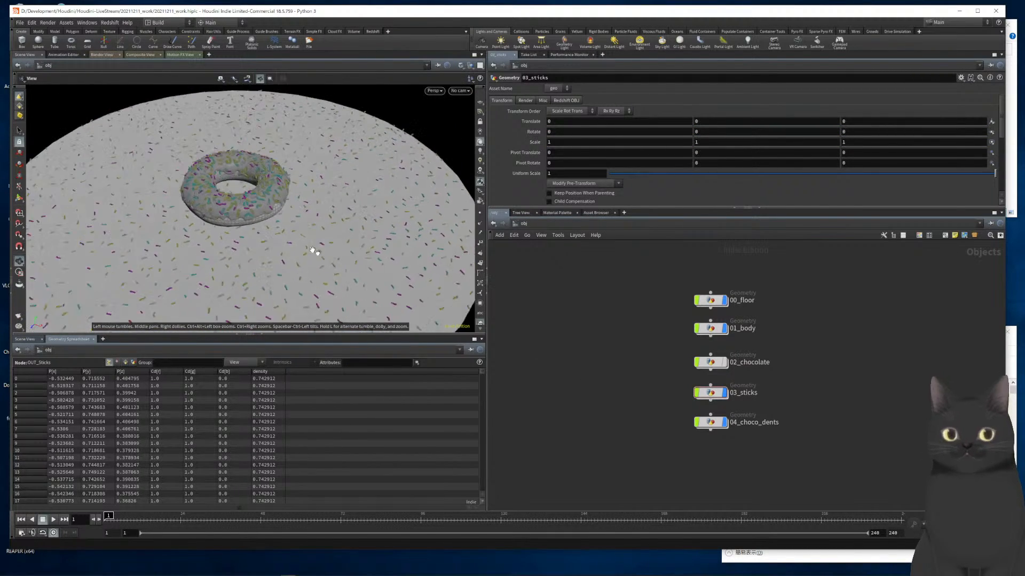
scroll(254, 188, up, 12)
scroll(254, 188, down, 12)
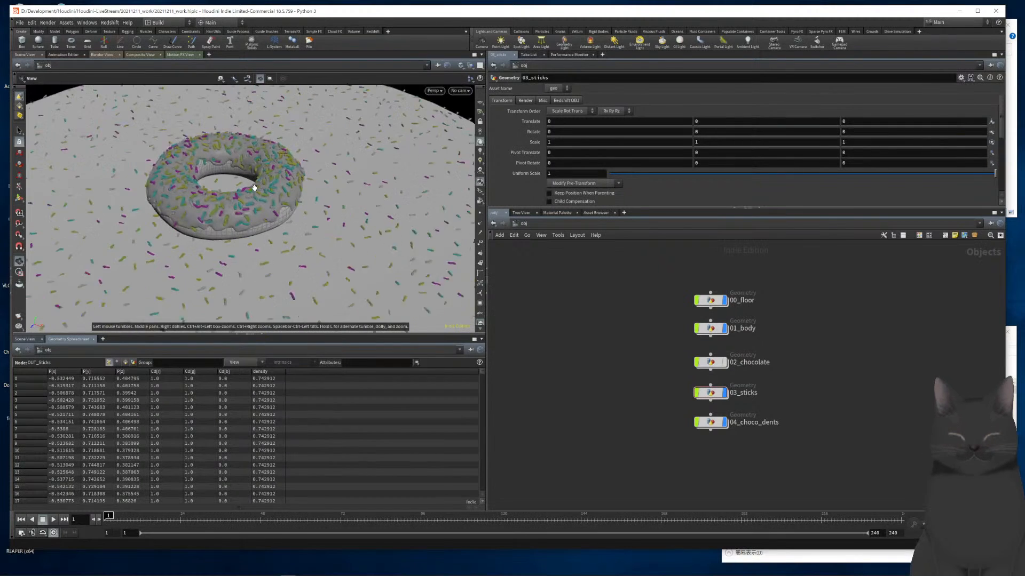
scroll(294, 248, up, 3)
middle_drag(609, 364, 571, 389)
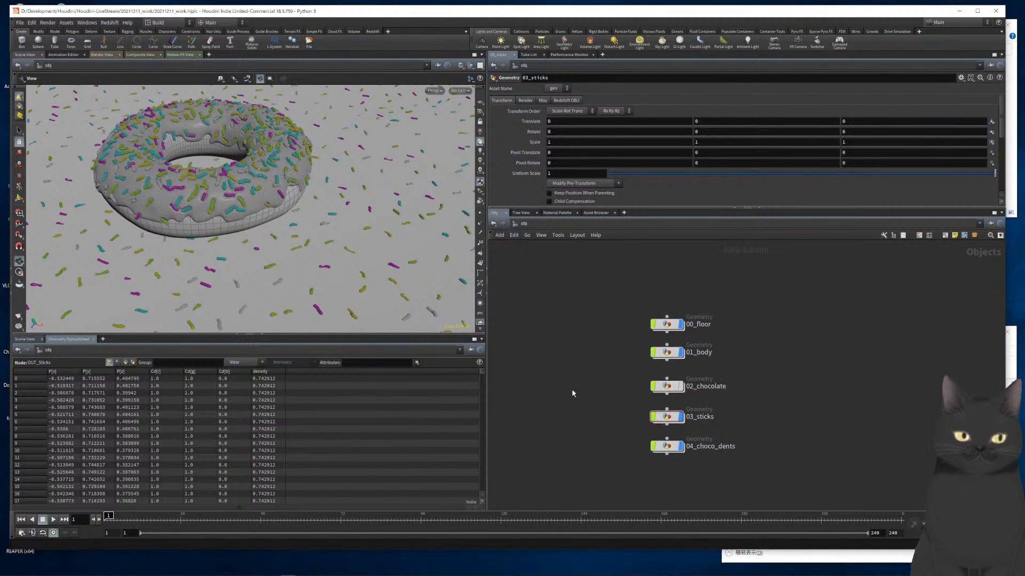
Set the uniform scale of circle1 in the 00_floor network to 8 and return to the object level
double_click(666, 326)
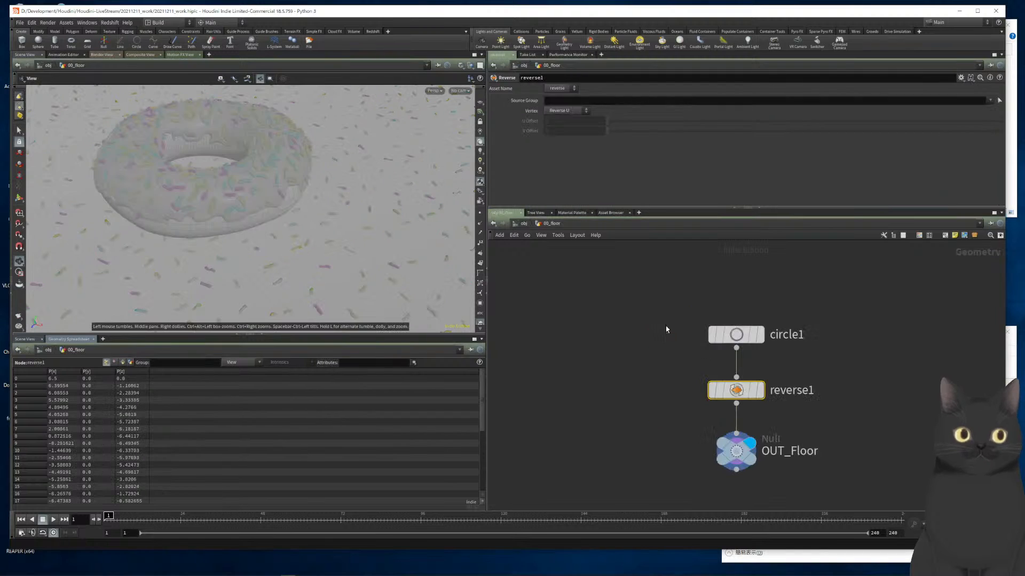
drag(661, 313, 718, 342)
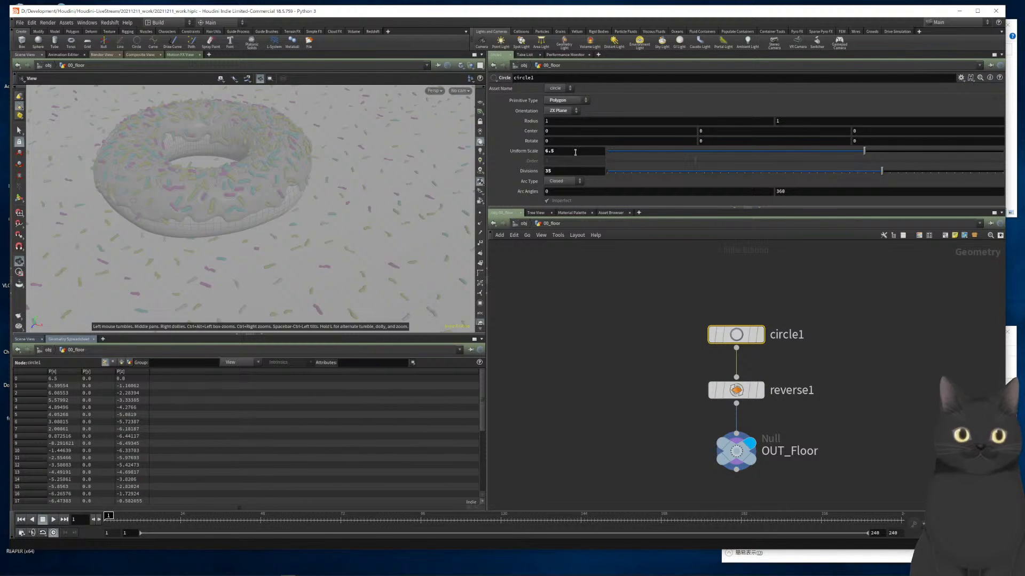
text(8)
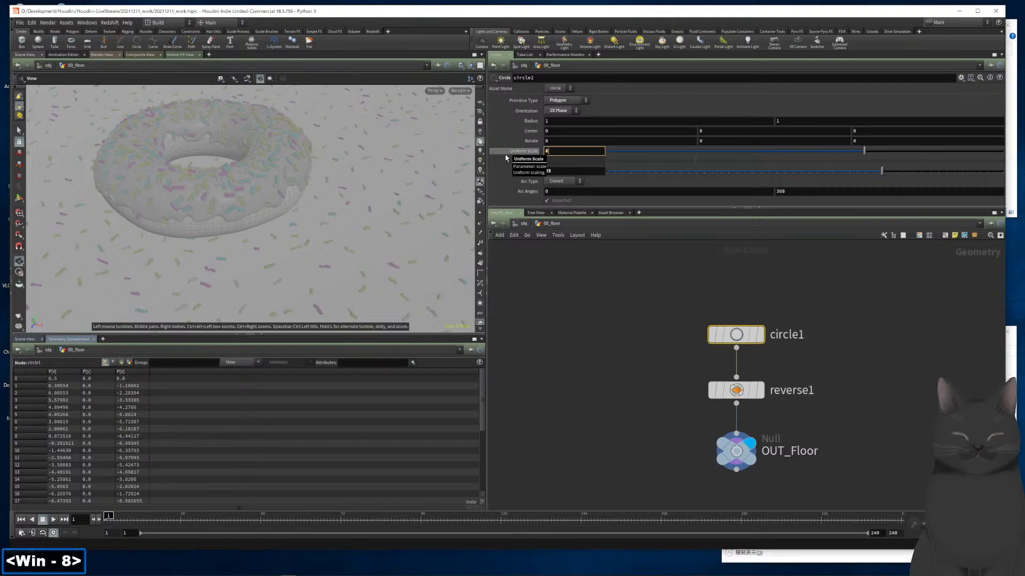
key(Return)
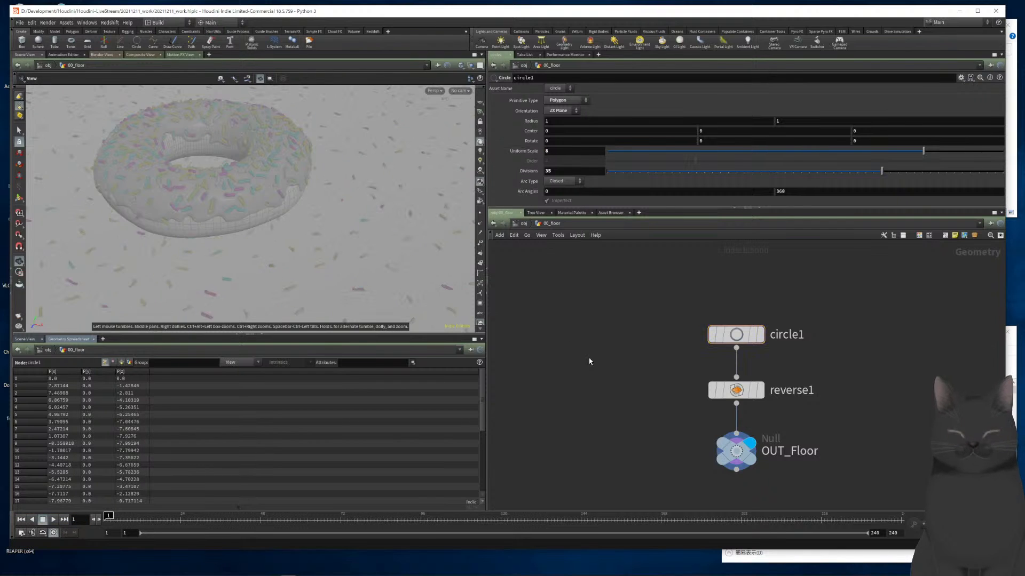
key(u)
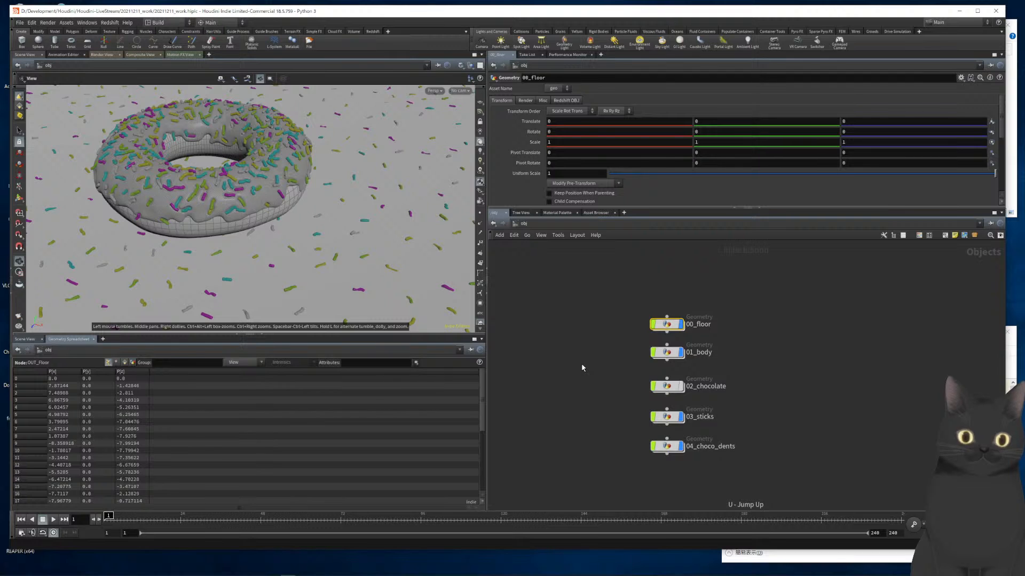
Open the 03_sticks network and insert a Transform node between scatter2 and merge1
middle_drag(791, 442, 815, 416)
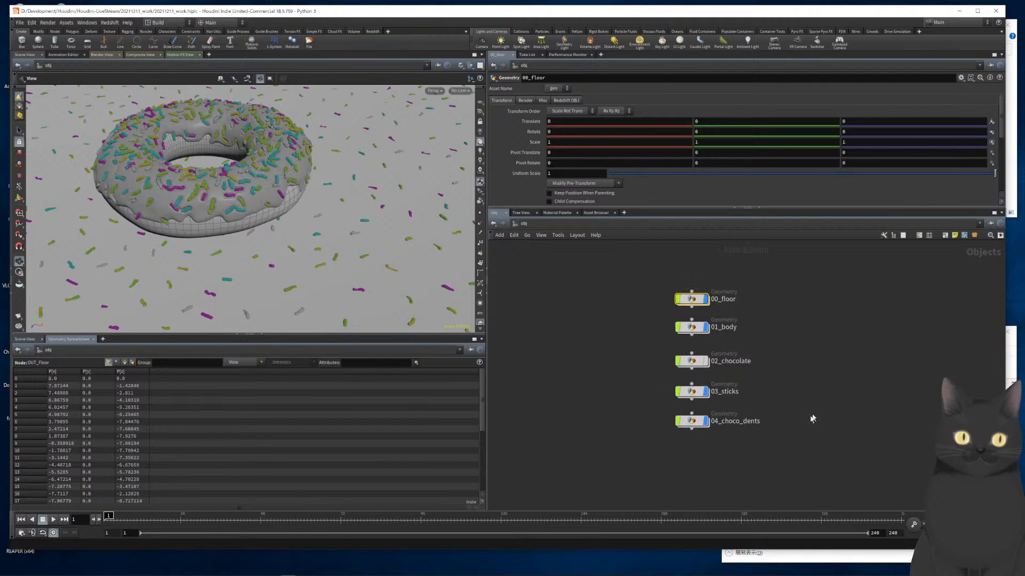
double_click(700, 393)
middle_drag(756, 384, 737, 421)
middle_drag(749, 356, 732, 440)
middle_drag(748, 355, 754, 443)
middle_drag(783, 396, 759, 444)
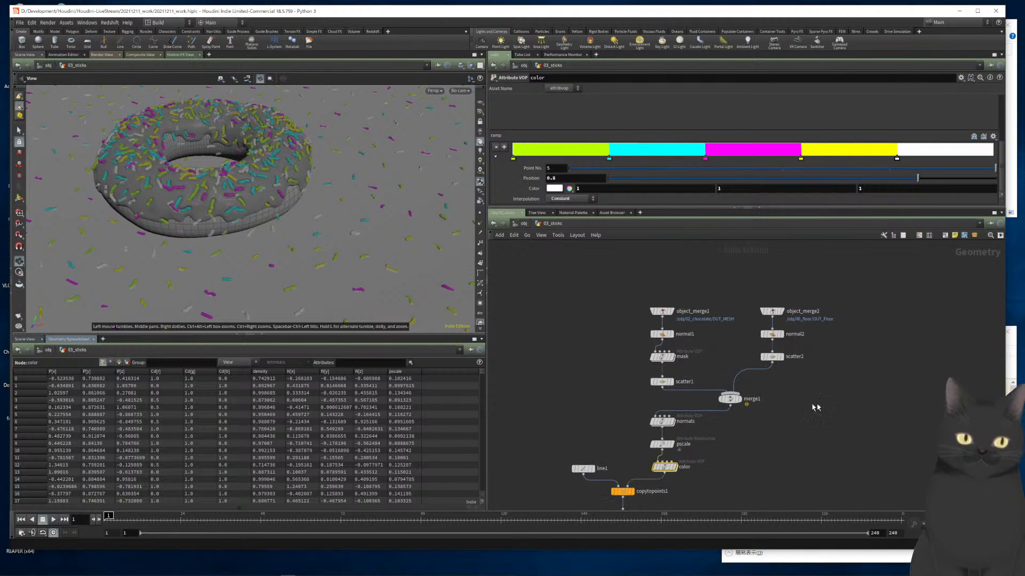
scroll(775, 383, up, 3)
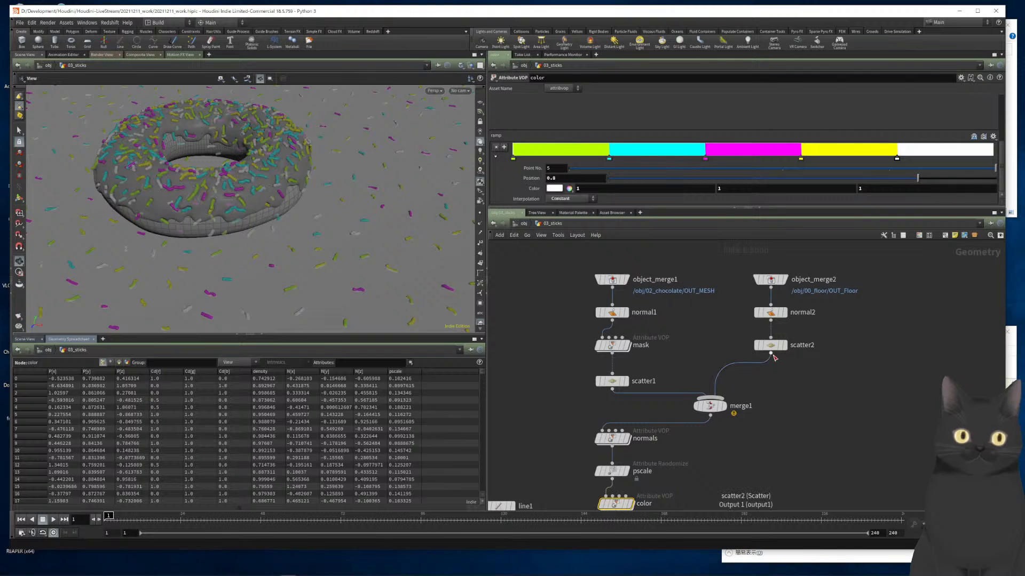
key(Tab)
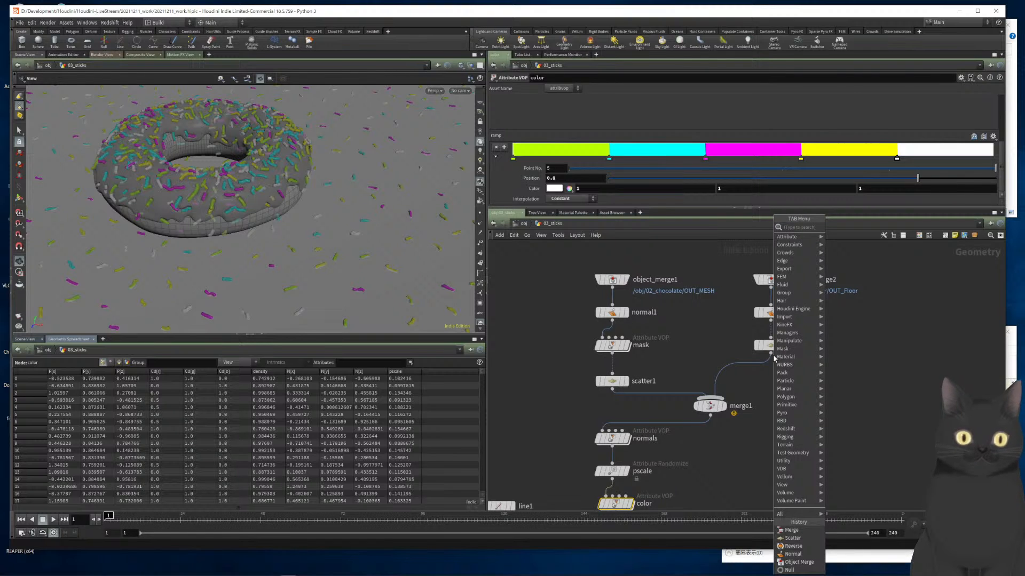
text(tras)
key(BackSpace)
text(s)
key(Return)
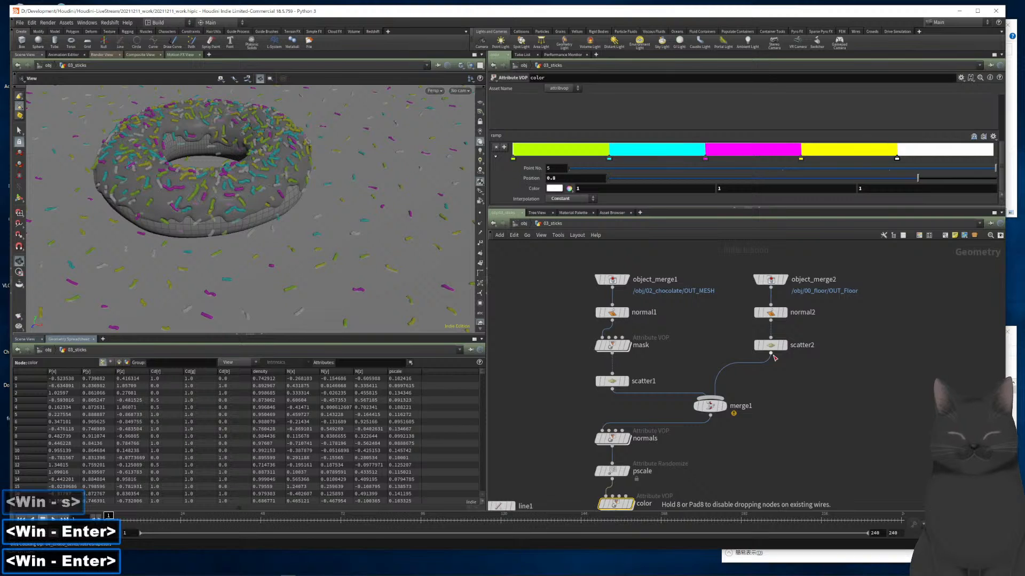
click(789, 377)
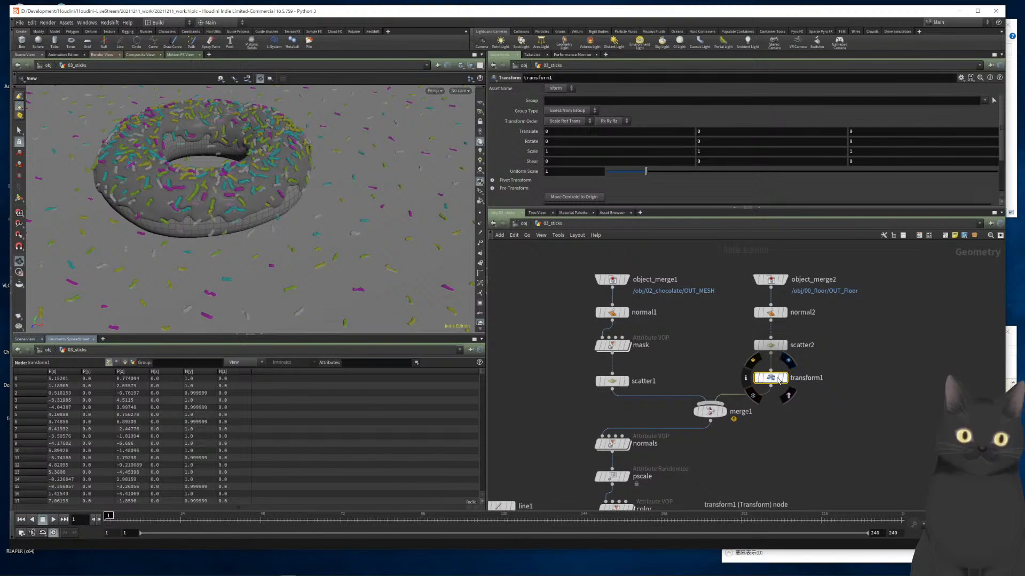
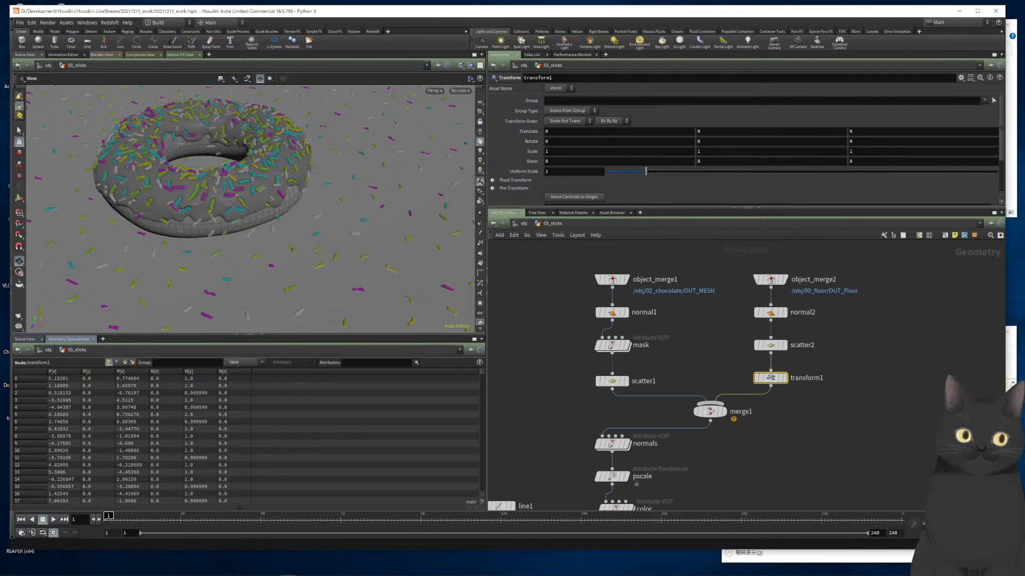
Set transform1's Y translation to 0.01 to raise the floor scatter points, and clear the node selection
drag(818, 397, 747, 362)
click(698, 131)
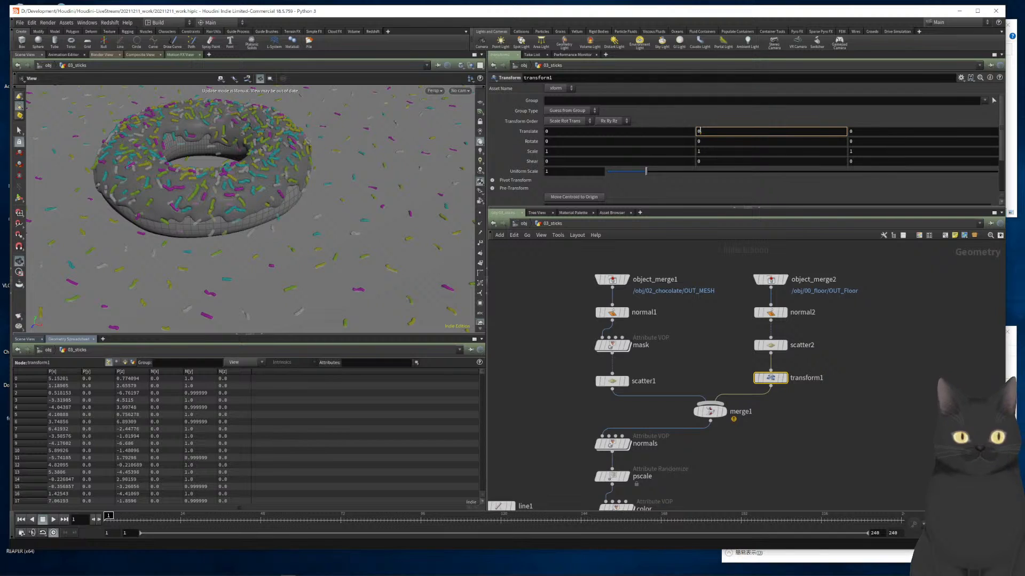
text(.01)
key(Return)
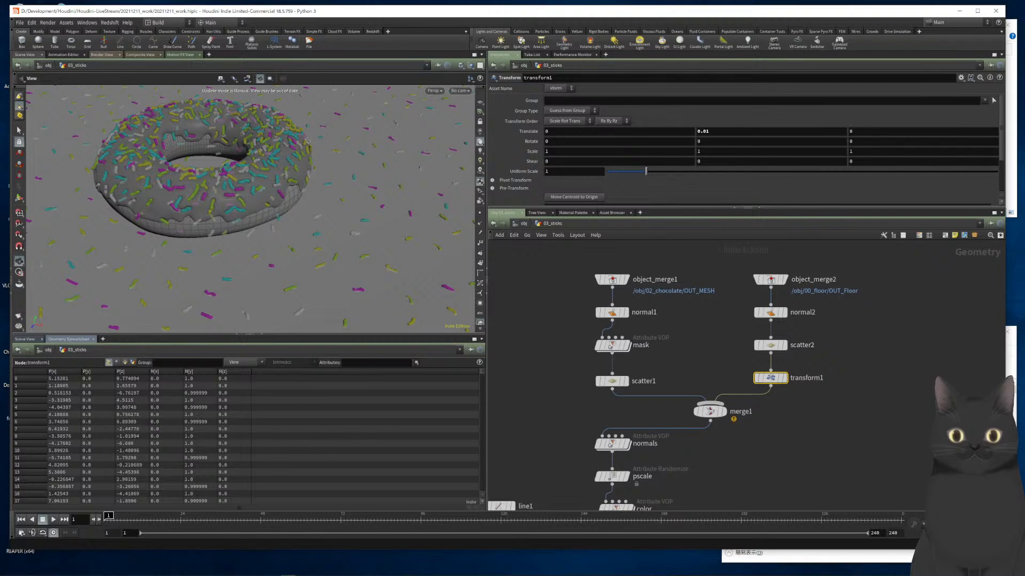
click(838, 444)
Tighten the floor branch layout by moving transform1 closer to scatter2 and object_merge2 closer to normal2
scroll(838, 443, down, 5)
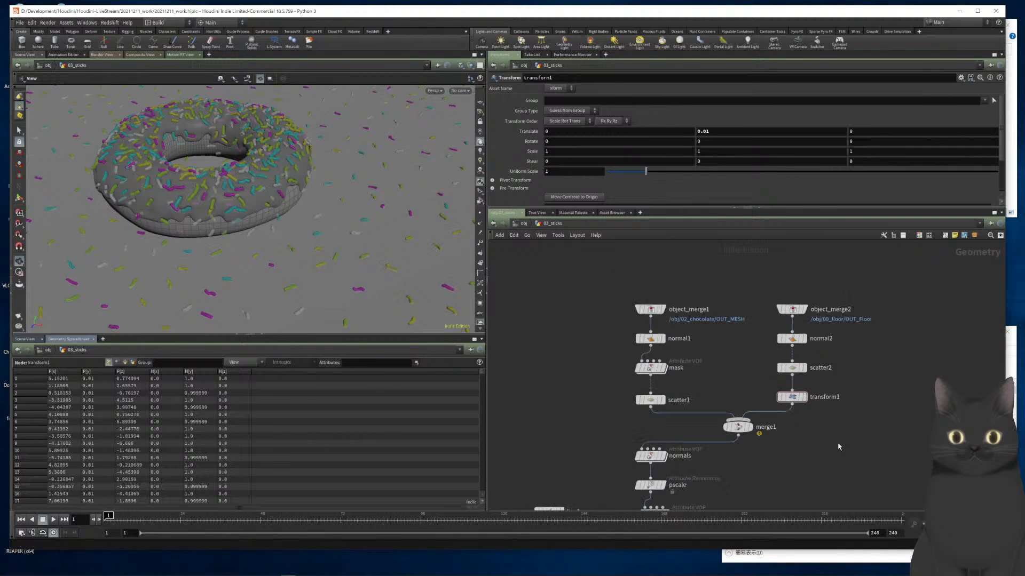
scroll(837, 443, up, 5)
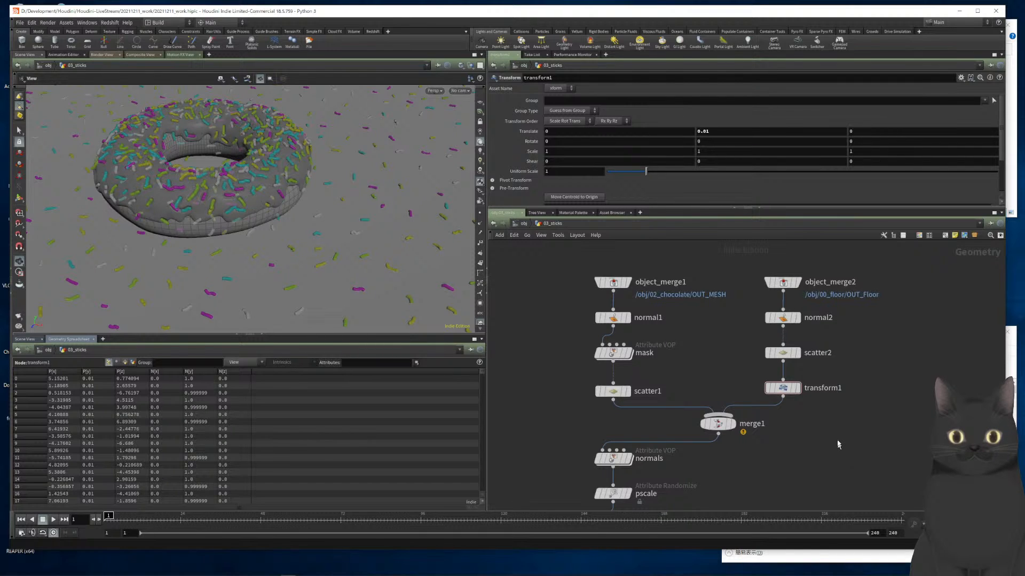
drag(789, 395, 790, 388)
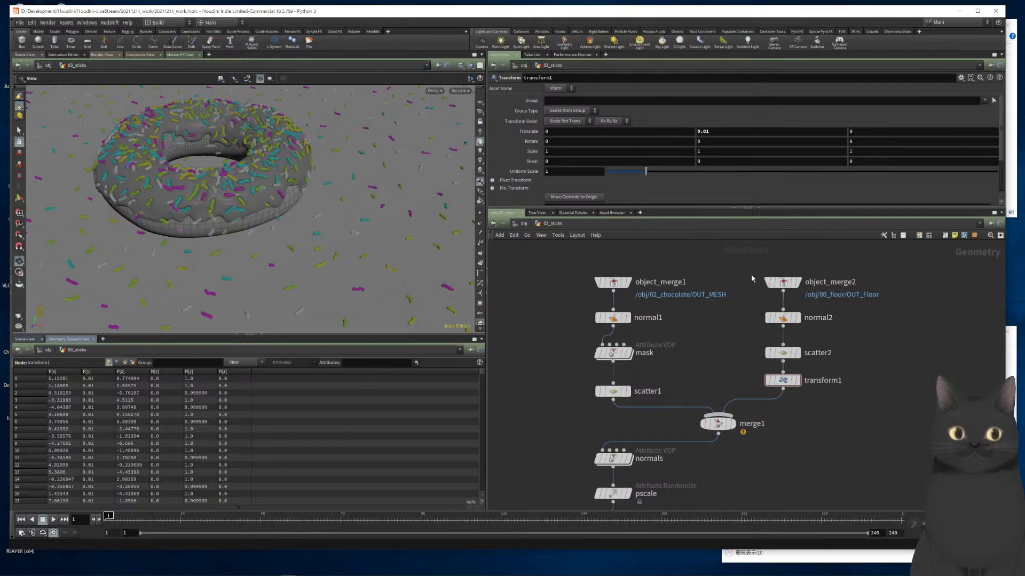
mouse_move(782, 287)
drag(783, 299, 783, 293)
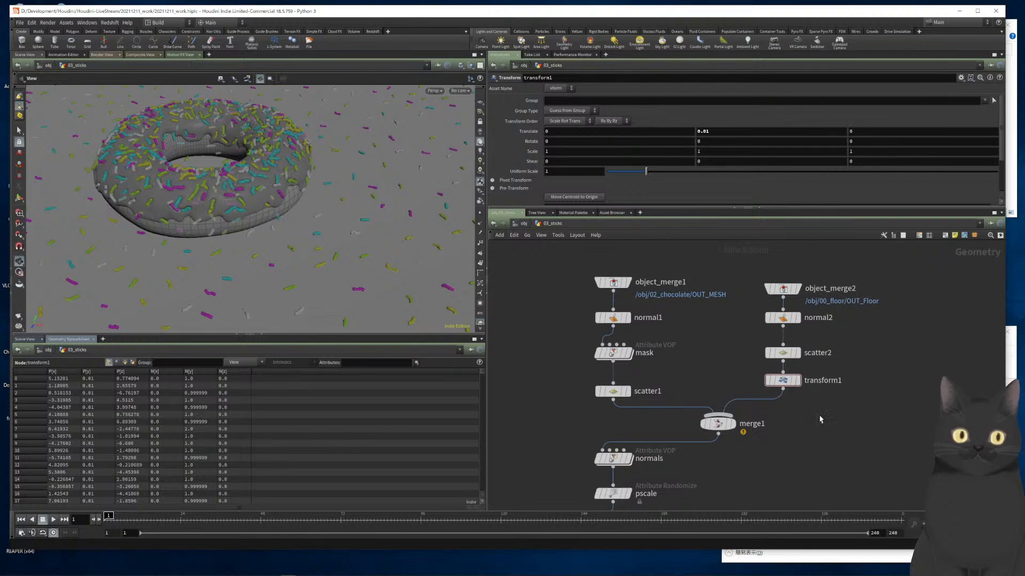
Compare the floor sprinkles at a low viewing angle with transform1 bypassed and active
drag(354, 292, 356, 255)
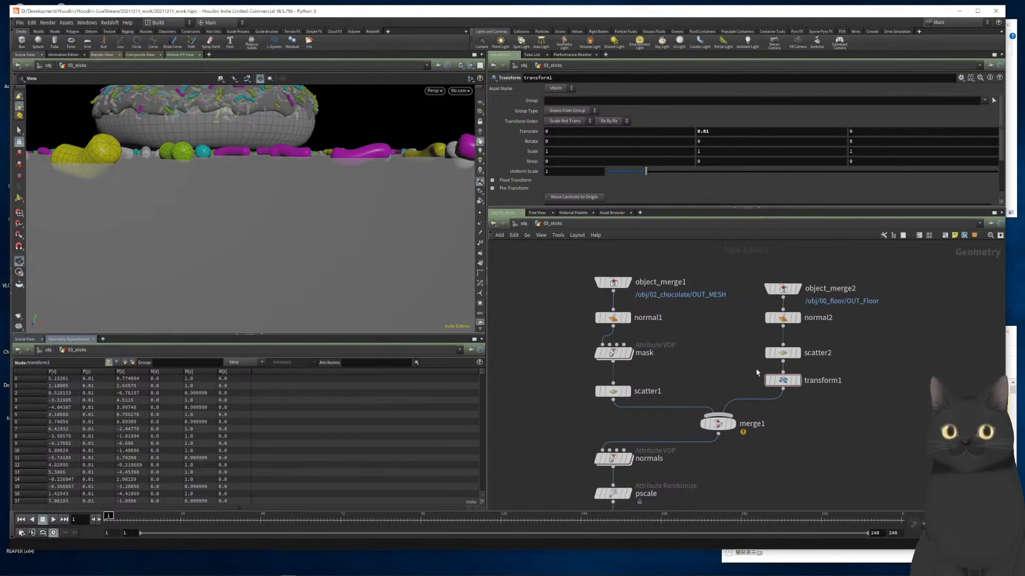
mouse_move(762, 369)
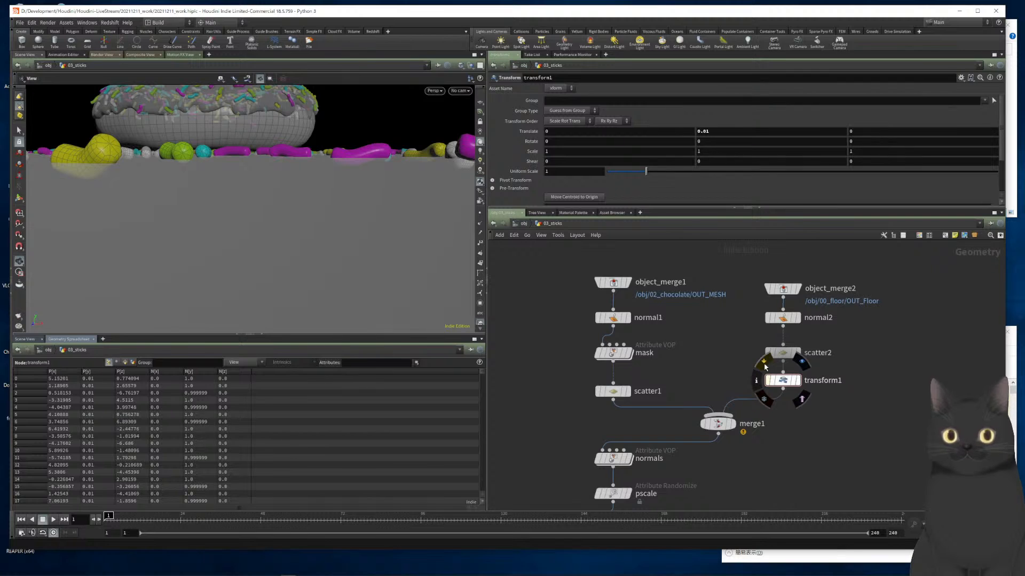
click(765, 364)
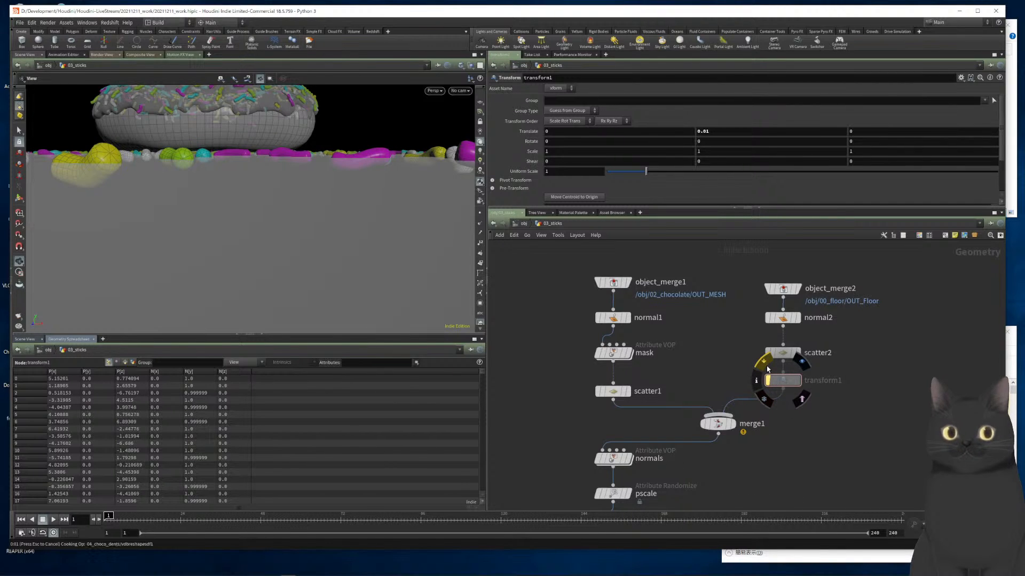
click(768, 369)
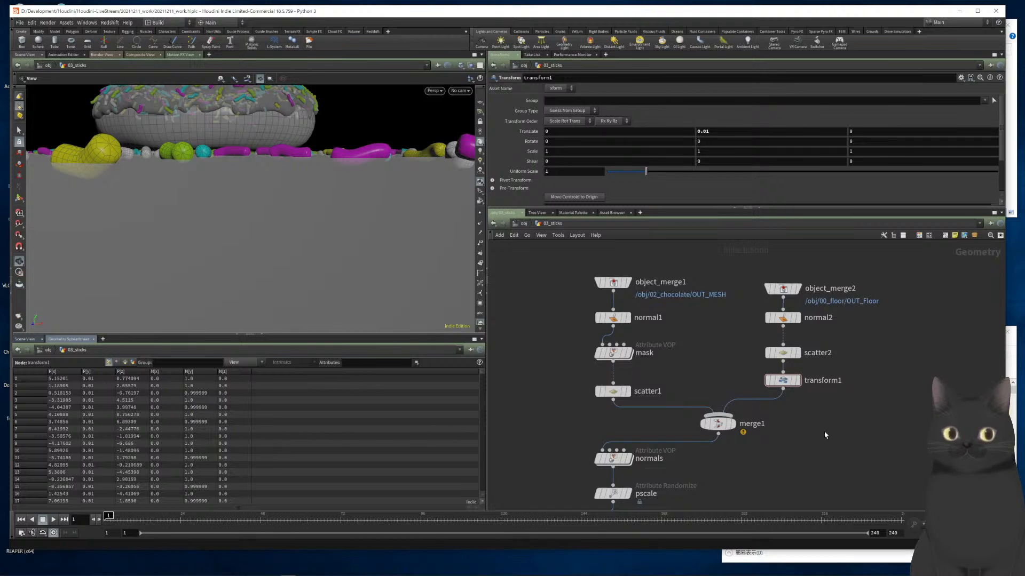
Return to the object level and save the scene
middle_drag(809, 445, 820, 386)
scroll(819, 385, down, 2)
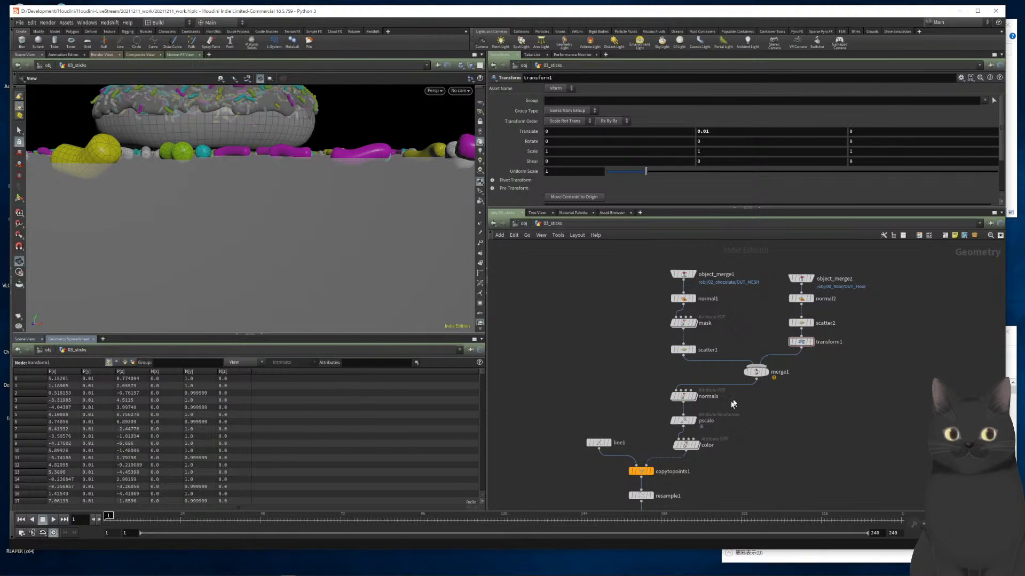
middle_drag(715, 508, 739, 407)
middle_drag(761, 443, 746, 468)
middle_drag(791, 353, 748, 450)
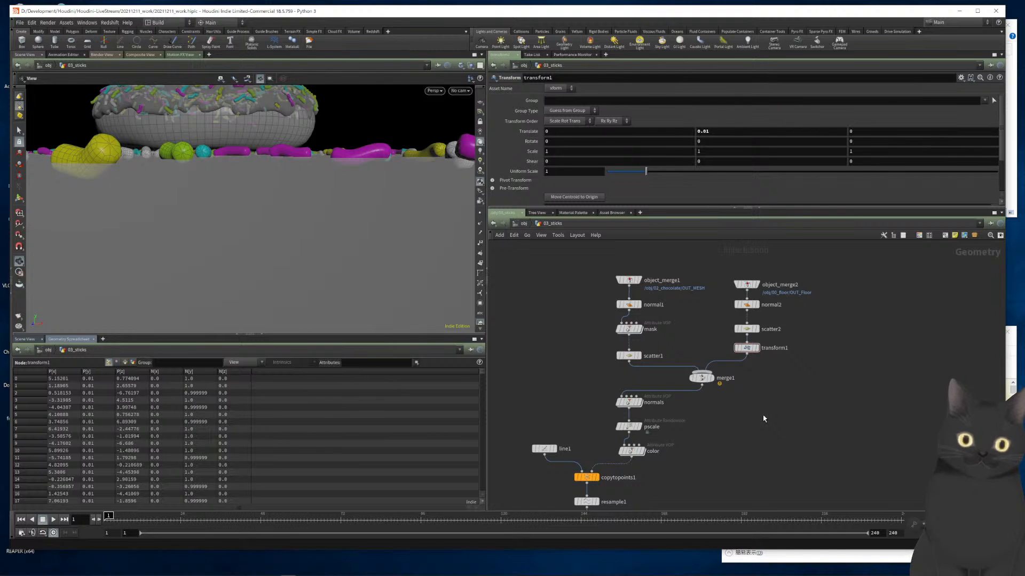
key(u)
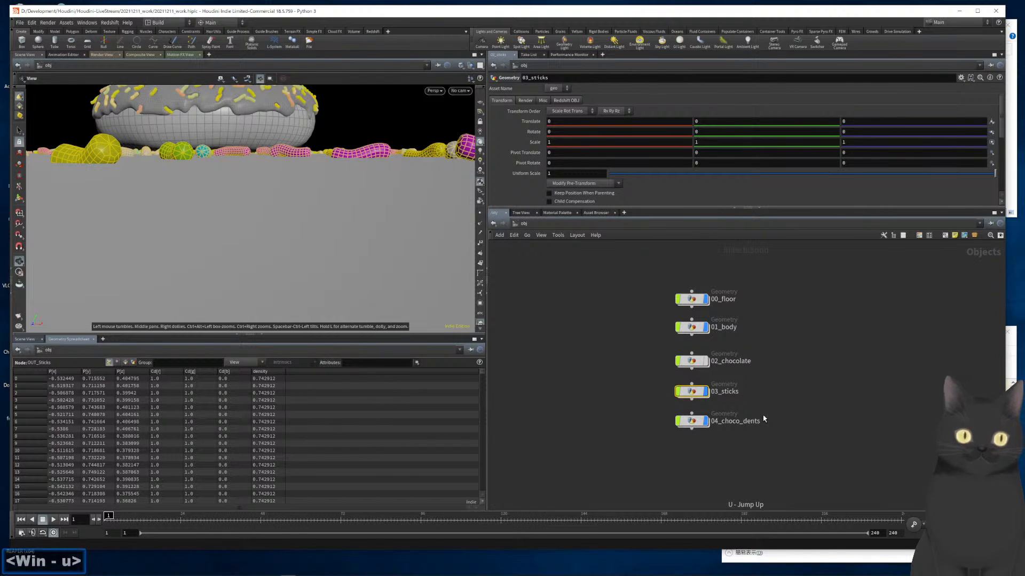
key(ctrl+s)
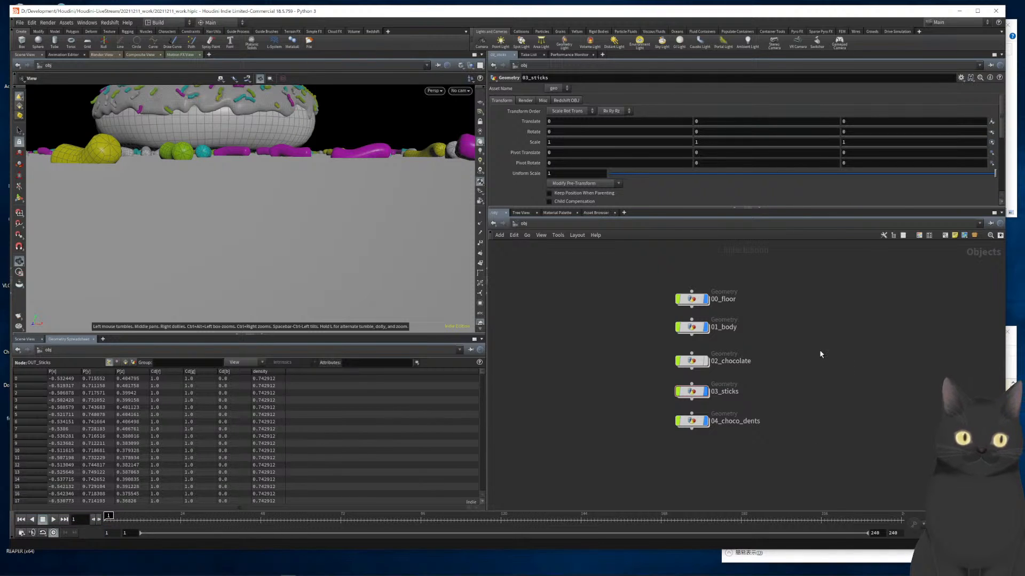
Add an Environment Light and set its environment map to $HFS/houdini/pic/hdri/HDRIHaven_skylit_garage_2k.rat
key(Tab)
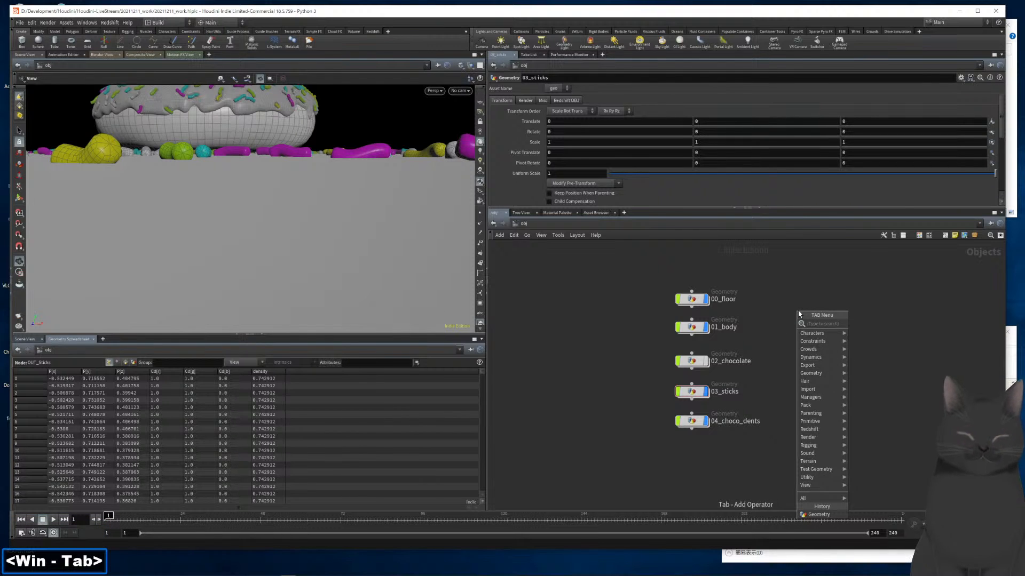
text(env)
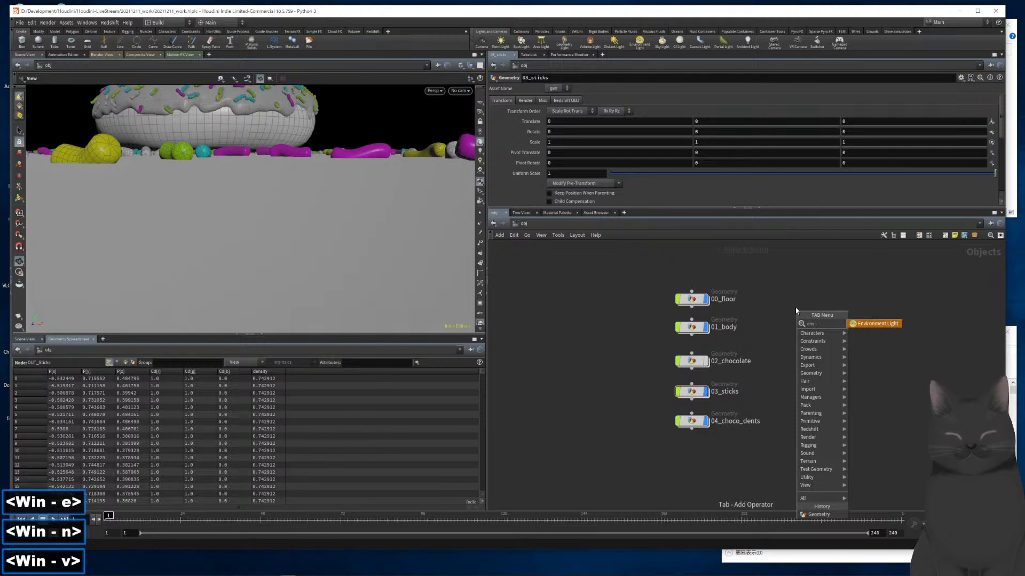
key(Return)
key(Return)
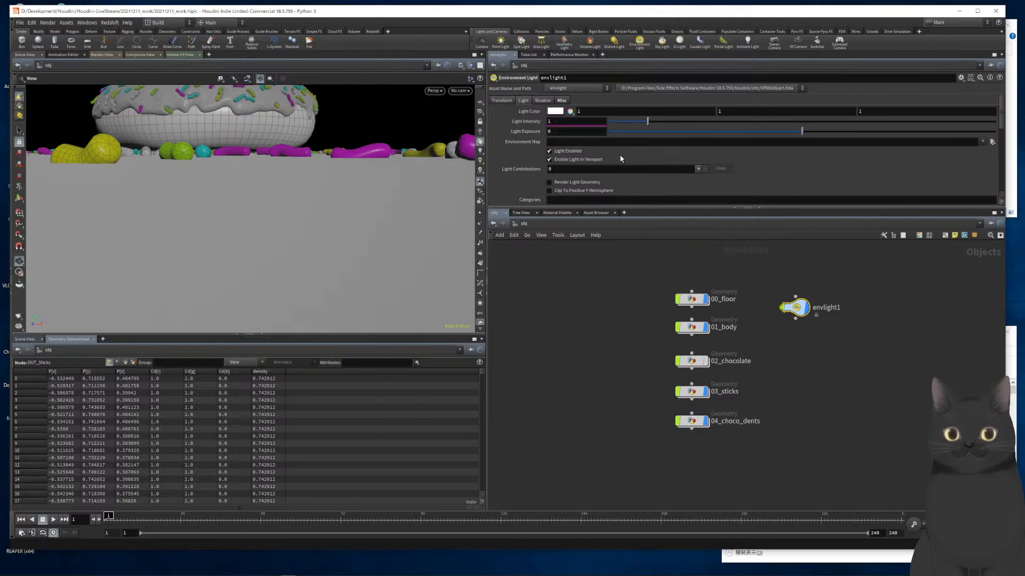
click(992, 141)
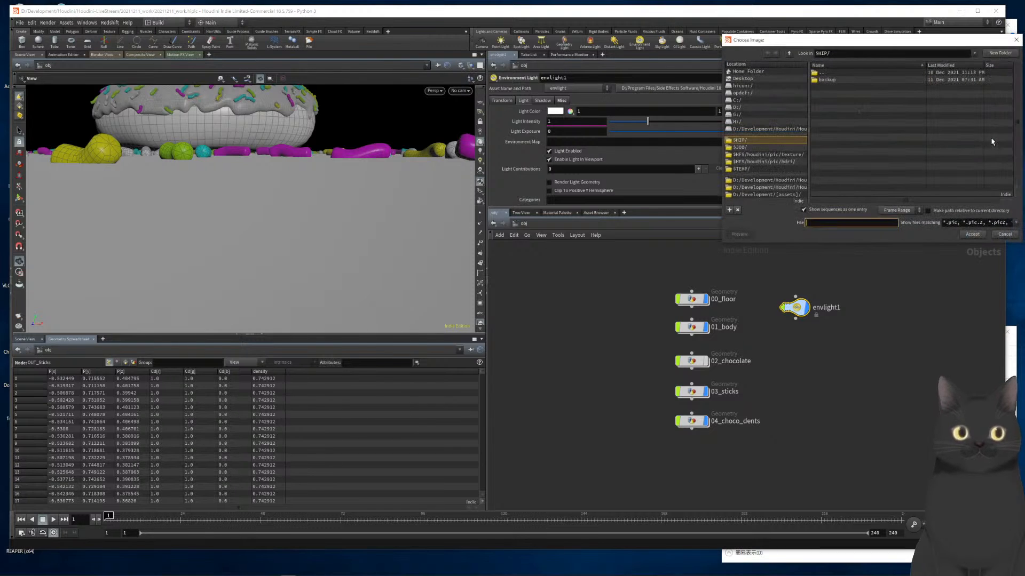
click(756, 162)
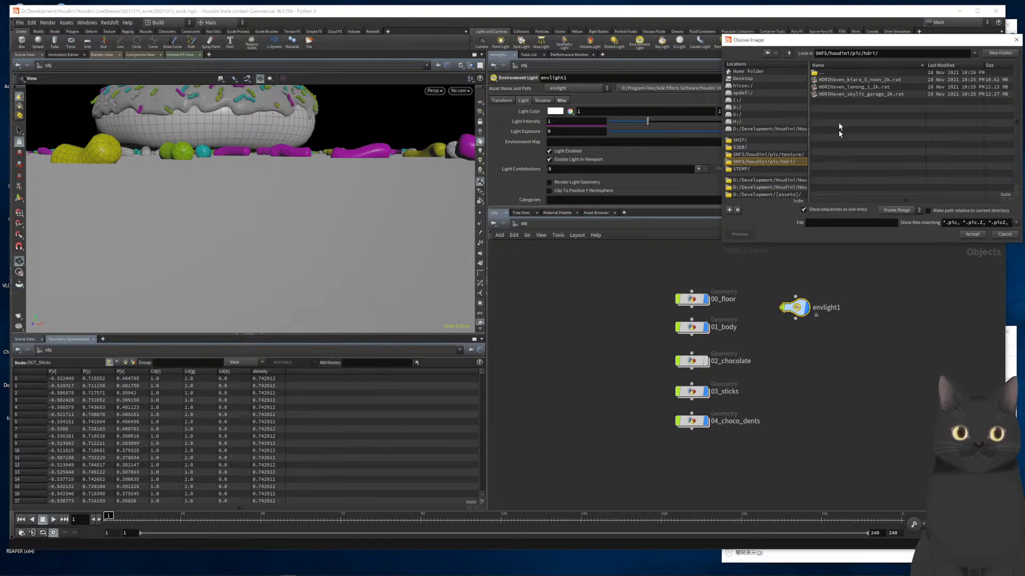
double_click(843, 95)
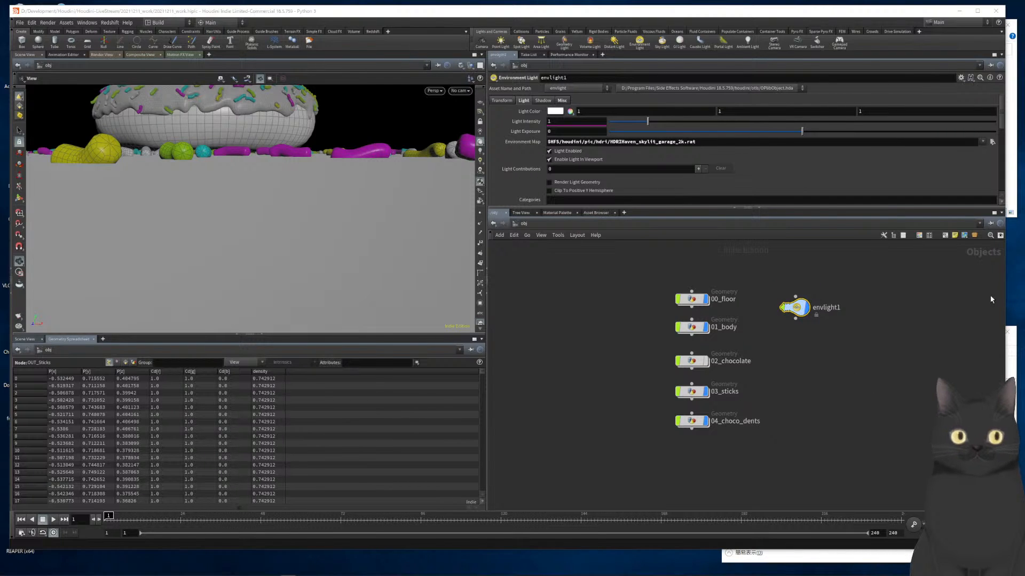
Examine envlight1's effect on the whole scene in the viewport, comparing the light disabled and enabled
mouse_move(305, 187)
mouse_down()
mouse_move(315, 249)
mouse_move(311, 190)
mouse_up()
scroll(316, 250, down, 5)
click(549, 159)
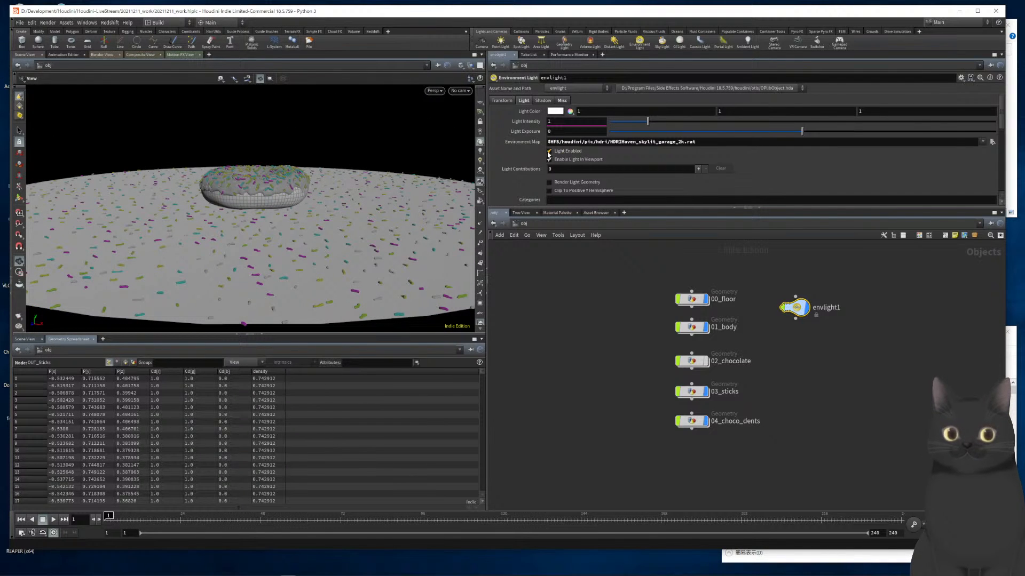
click(549, 183)
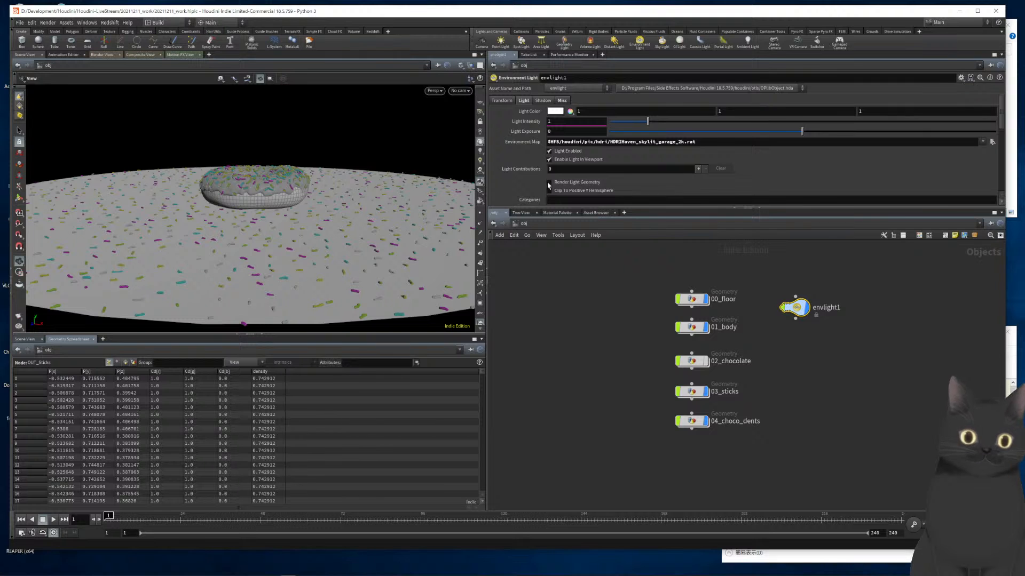
drag(355, 222, 342, 235)
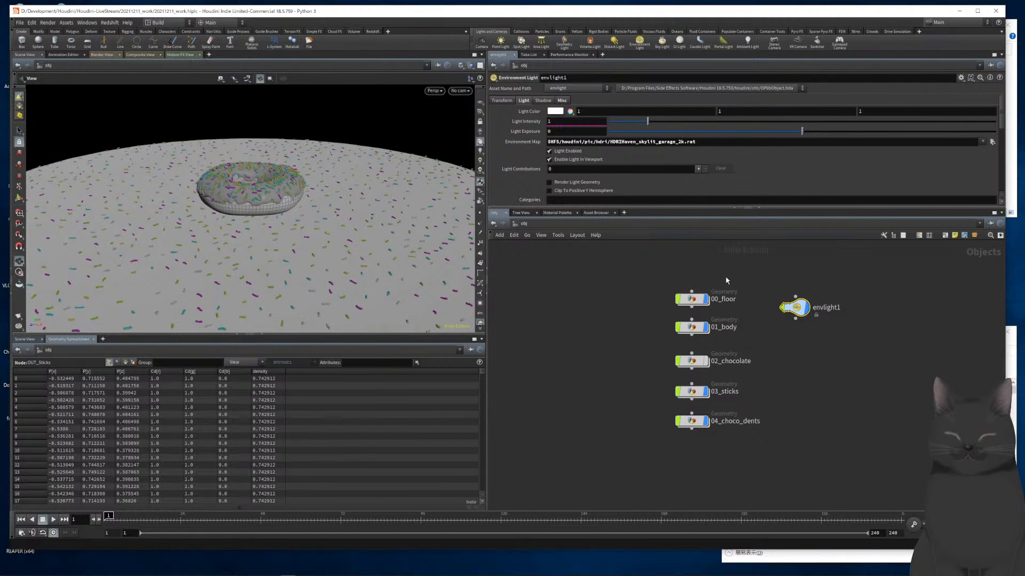
click(549, 153)
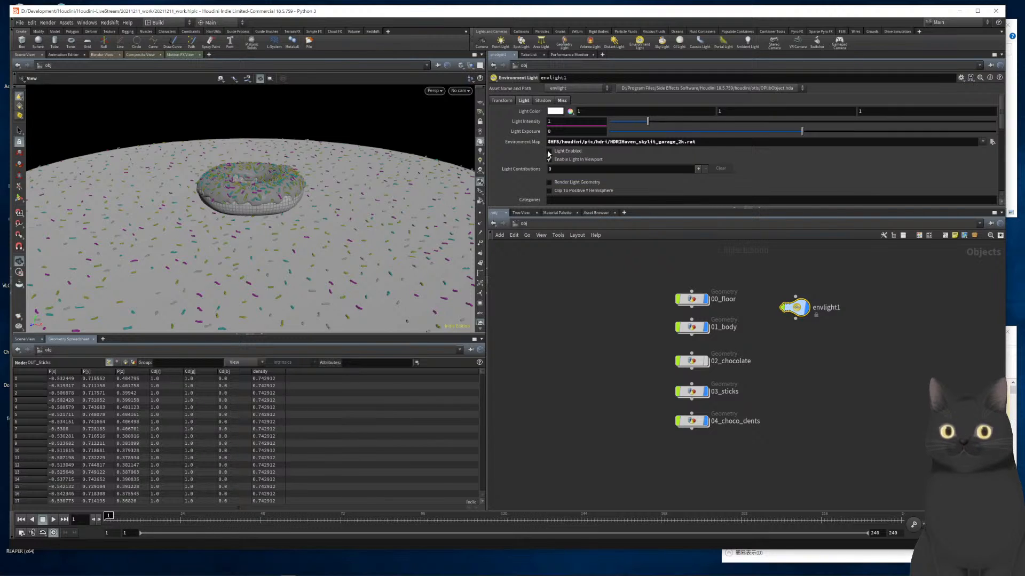
click(549, 152)
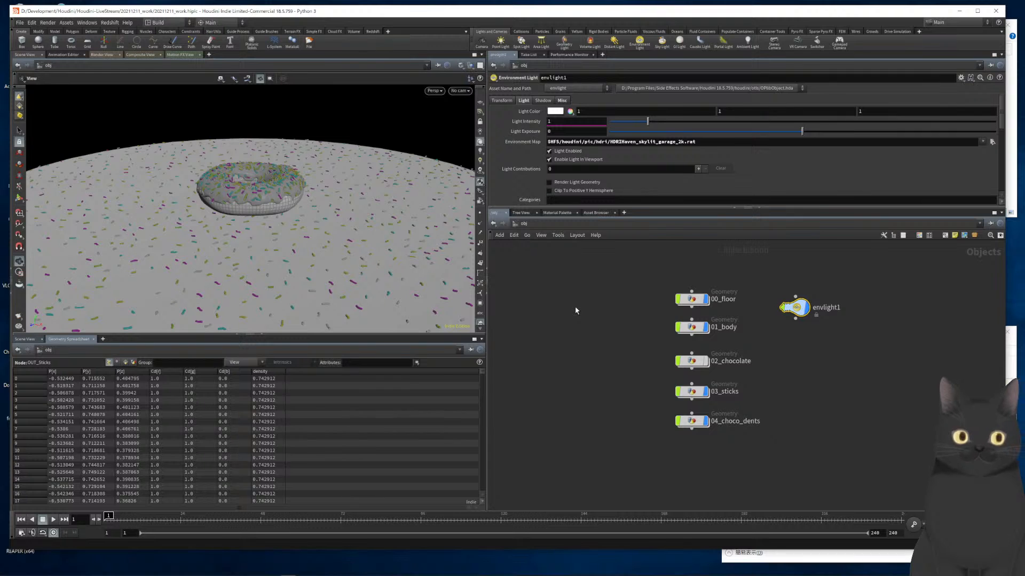
Create a new camera from the current view and bring the donut close in the perspective viewport
click(462, 91)
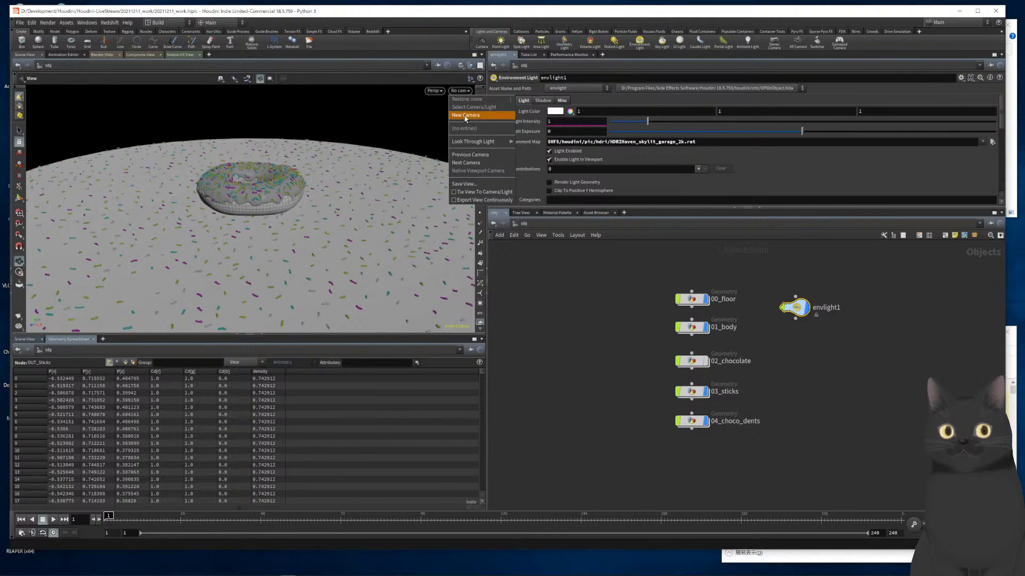
click(465, 116)
drag(348, 192, 291, 217)
scroll(317, 184, up, 5)
middle_drag(317, 181, 307, 272)
scroll(303, 241, up, 4)
mouse_move(303, 240)
mouse_down()
mouse_move(288, 220)
mouse_move(309, 235)
mouse_move(316, 227)
mouse_move(266, 220)
mouse_move(291, 238)
mouse_move(281, 228)
mouse_move(298, 227)
mouse_up()
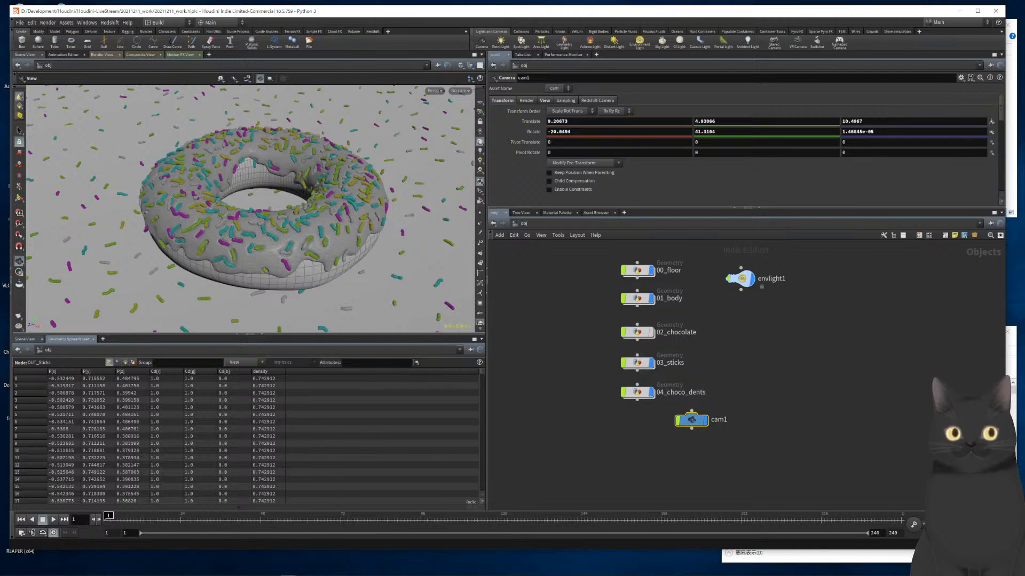
Pin the network view to the object level and place the cam1 node beneath envlight1
click(990, 223)
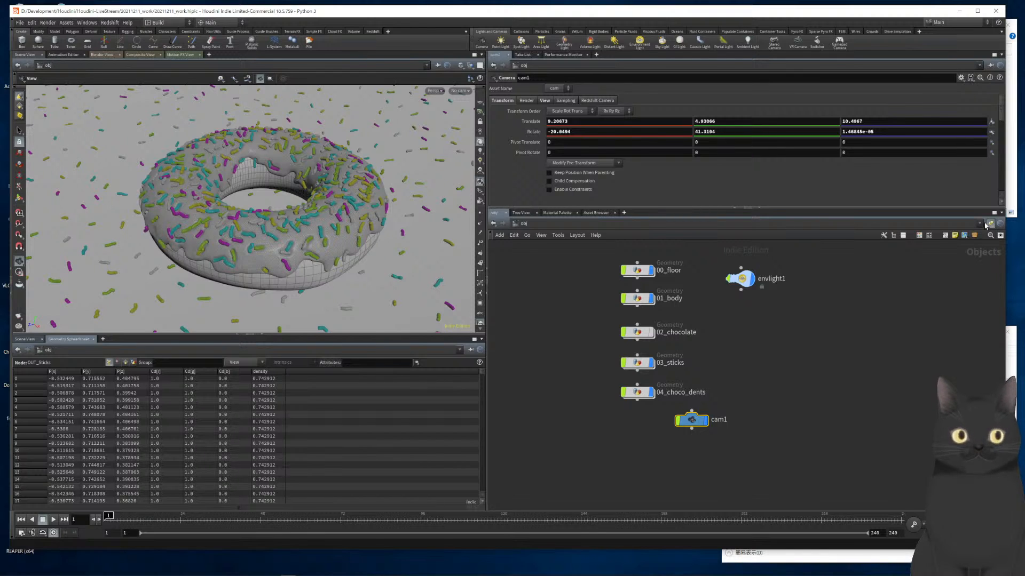
drag(691, 421, 739, 326)
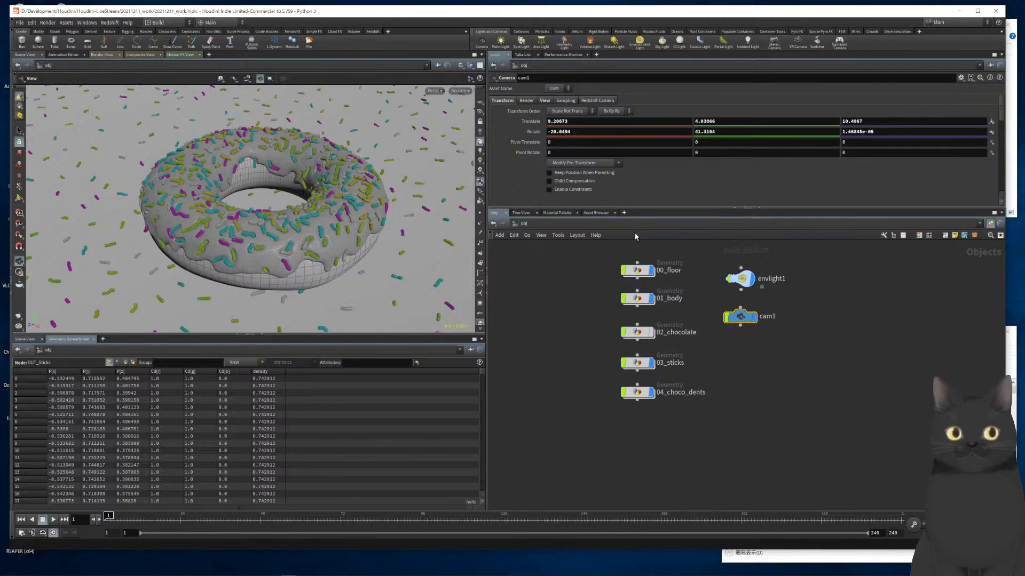
Open an additional Network View and set it to the out network
click(623, 213)
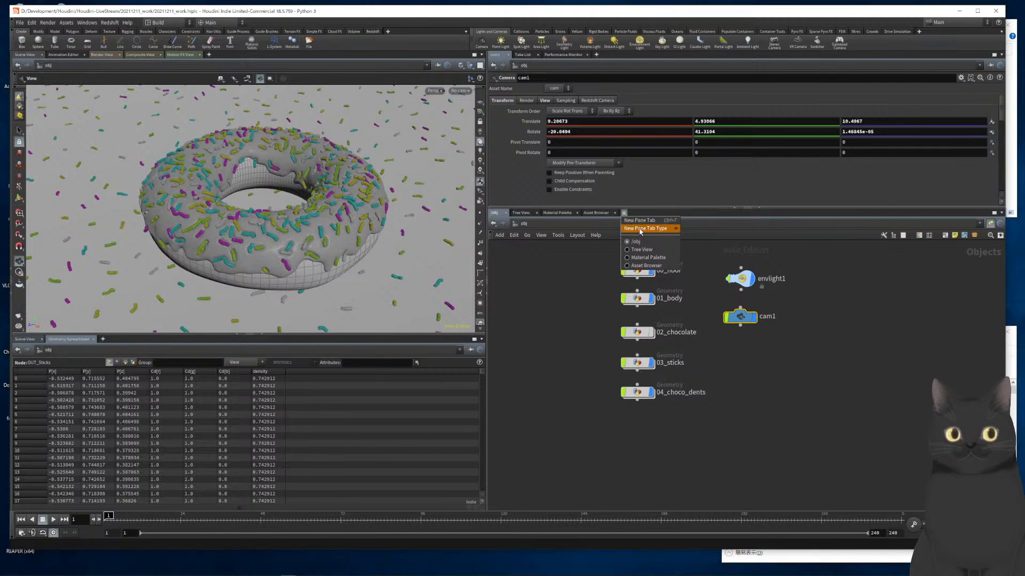
mouse_move(641, 230)
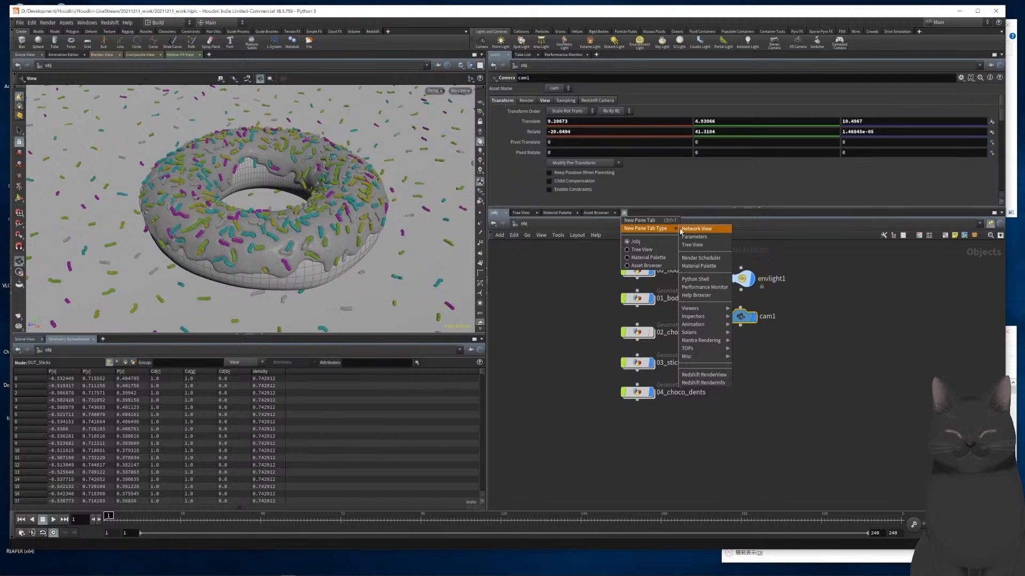
click(681, 231)
click(607, 226)
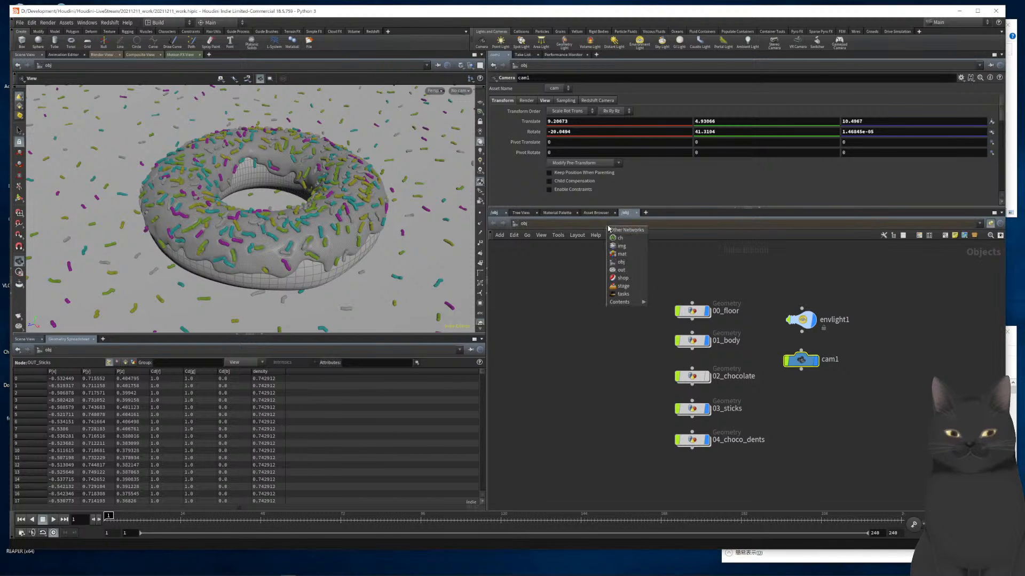
click(632, 271)
Add a Mantra render node to the out network
key(Tab)
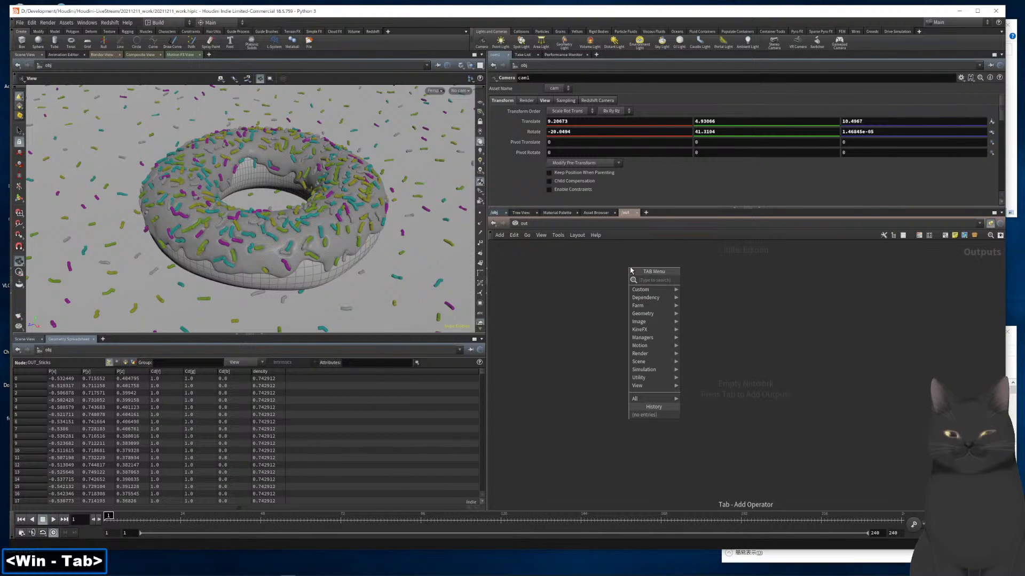
text(man)
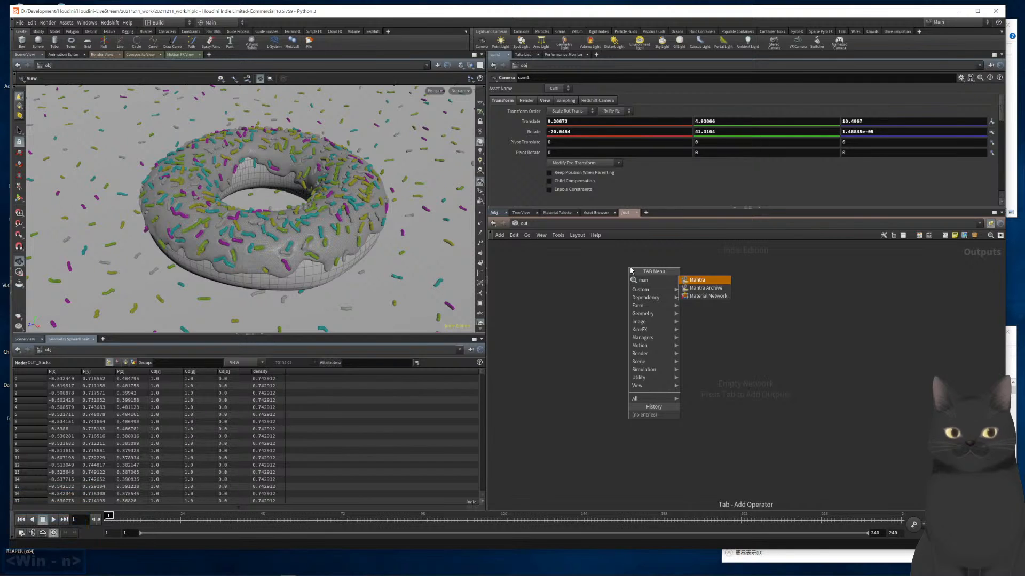
key(Return)
key(Return)
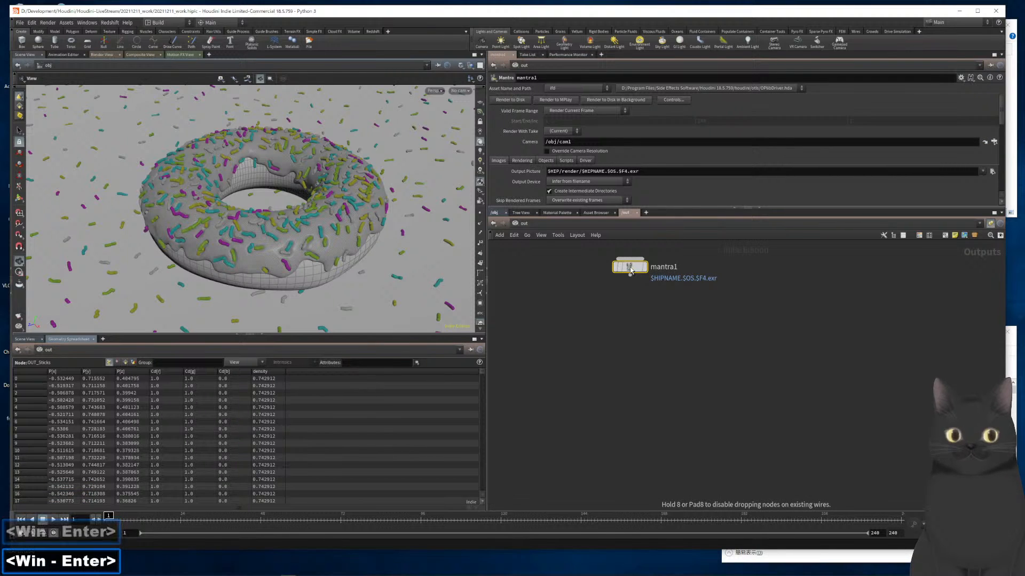
click(686, 310)
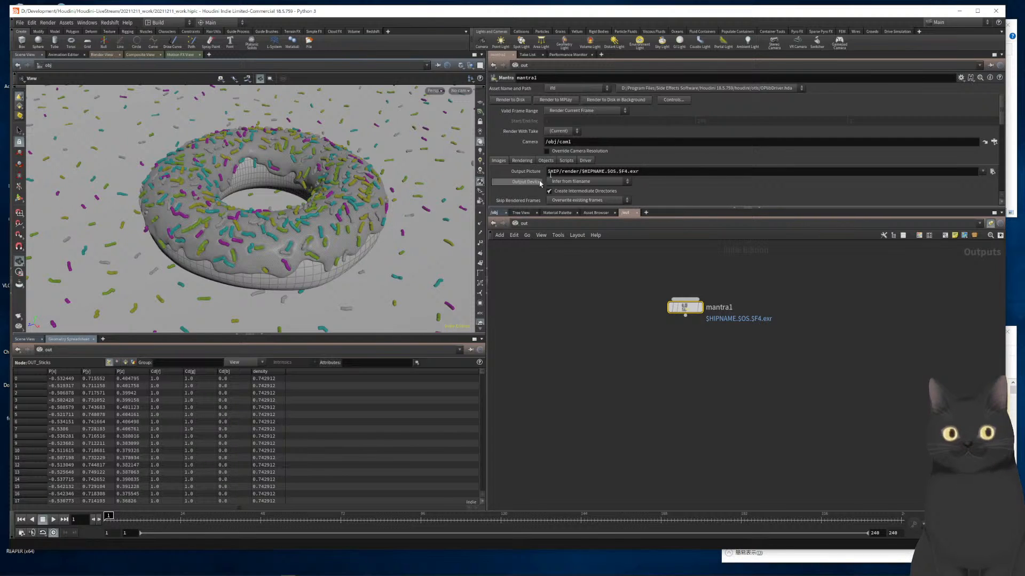
Set cam1's focal length to 80 millimeters
click(496, 213)
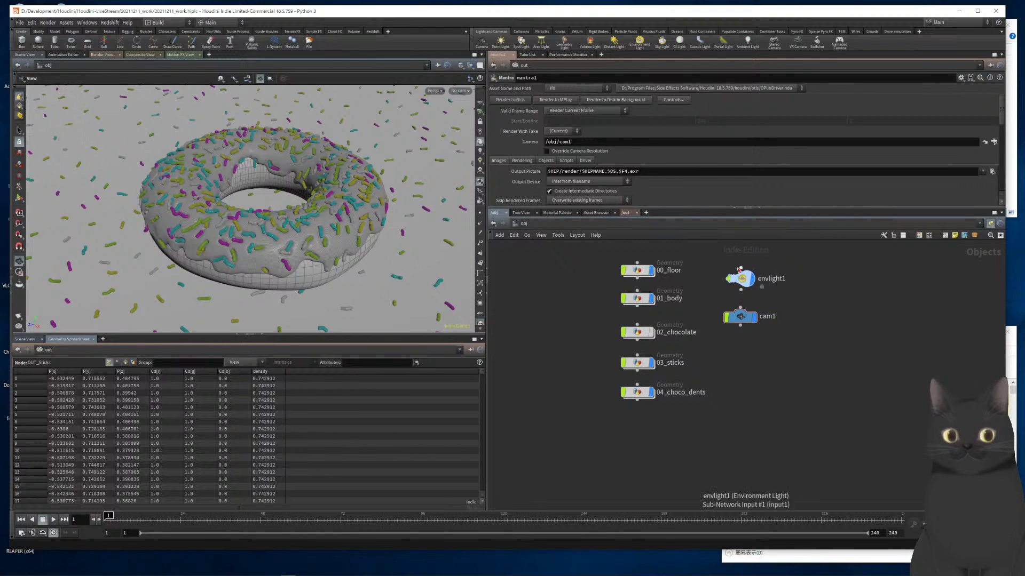
click(740, 317)
click(545, 101)
click(561, 162)
text(80)
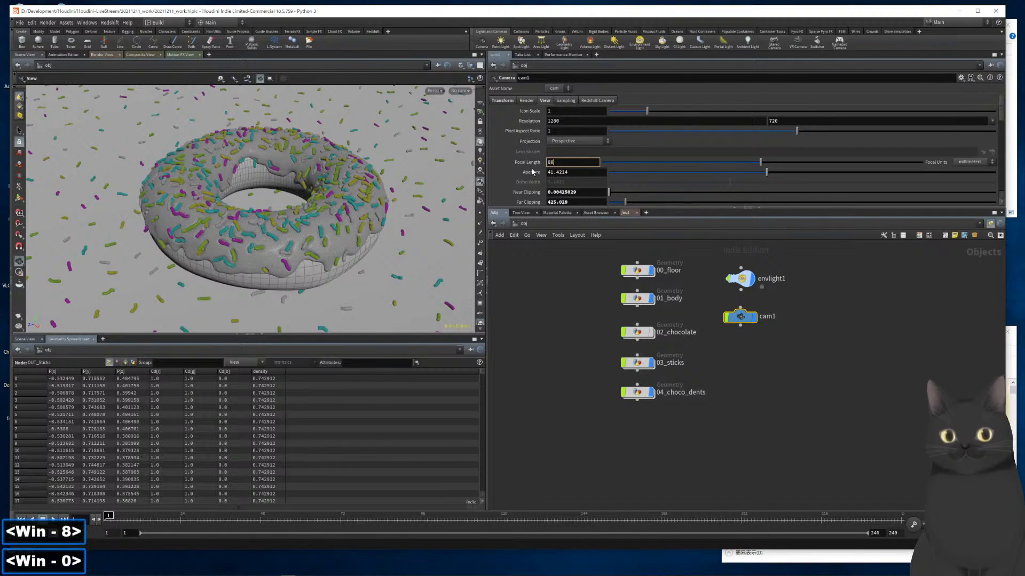
key(Return)
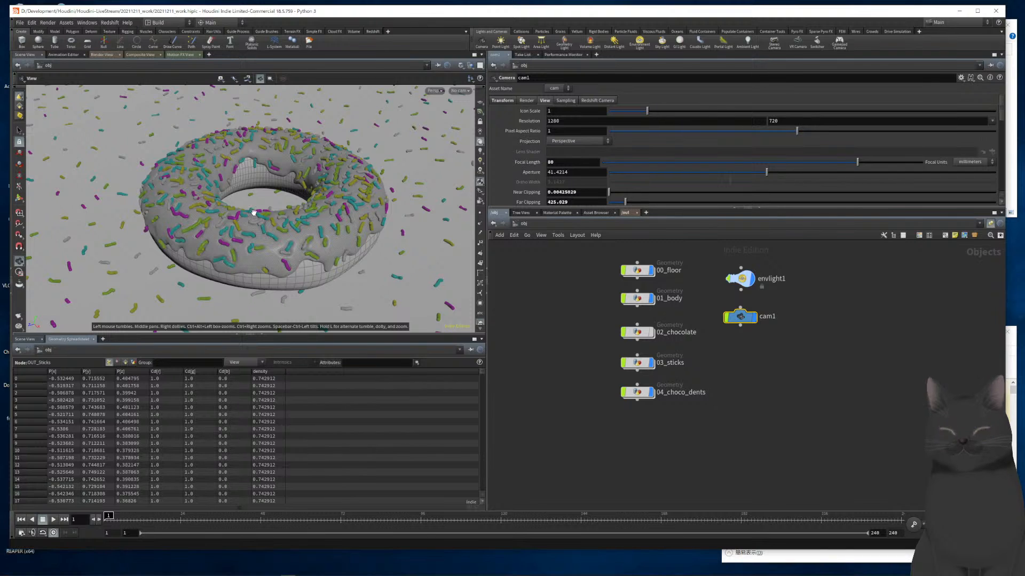
scroll(320, 216, up, 3)
scroll(307, 219, down, 3)
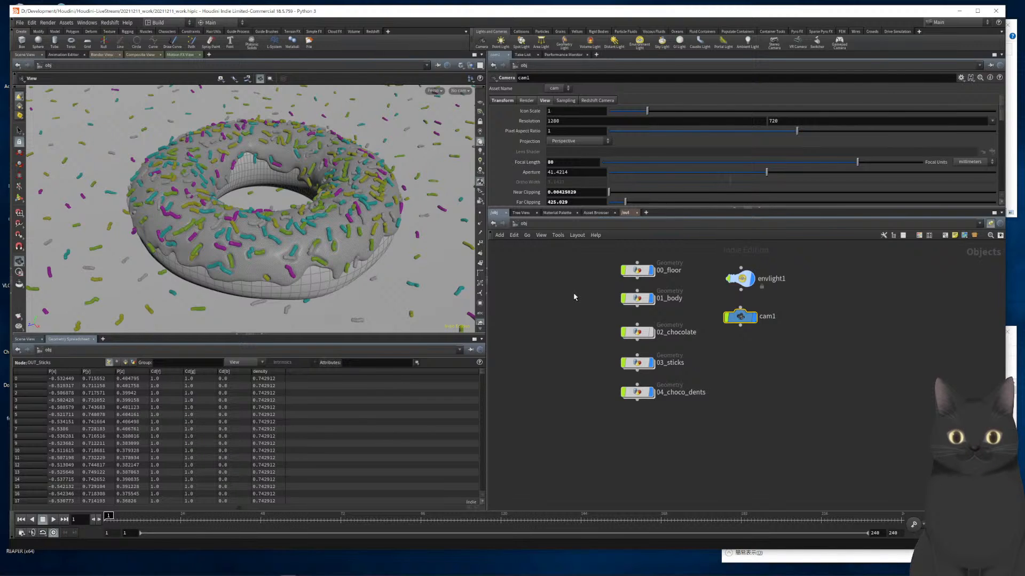
Delete the mantra1 node from the out network
click(625, 213)
drag(613, 291, 741, 337)
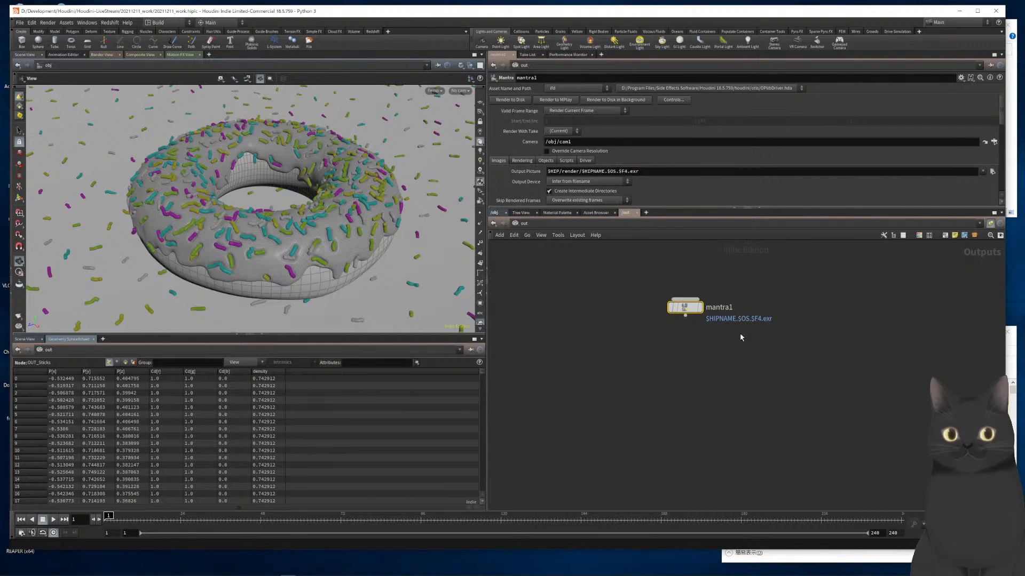
key(Delete)
key(Tab)
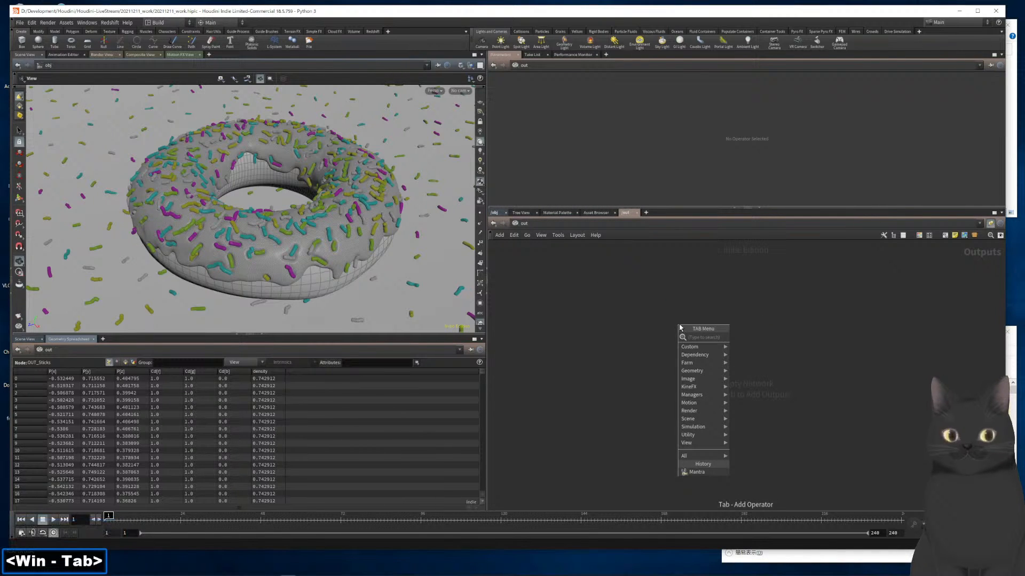
text(mant)
key(BackSpace)
key(BackSpace)
key(BackSpace)
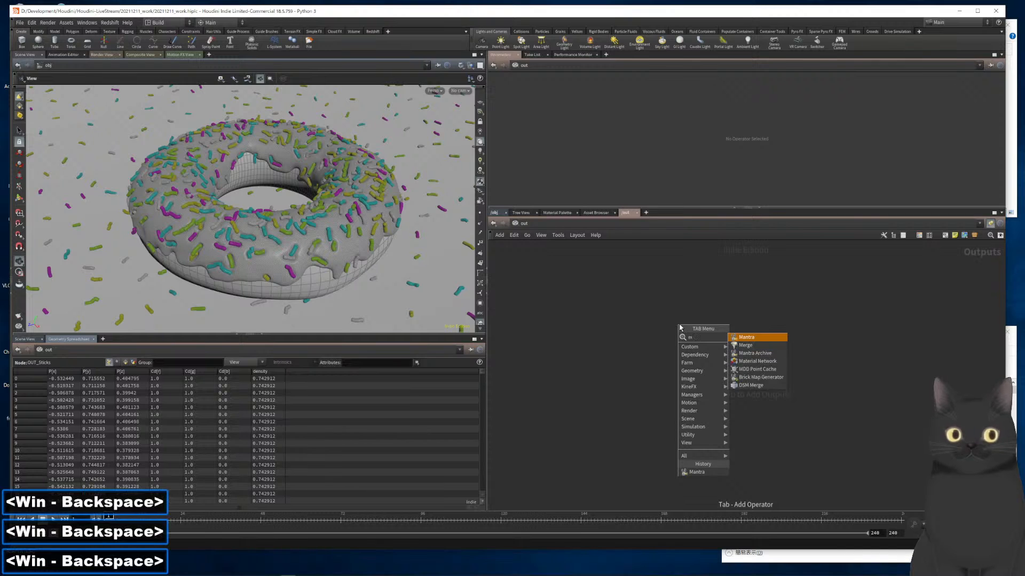
click(640, 307)
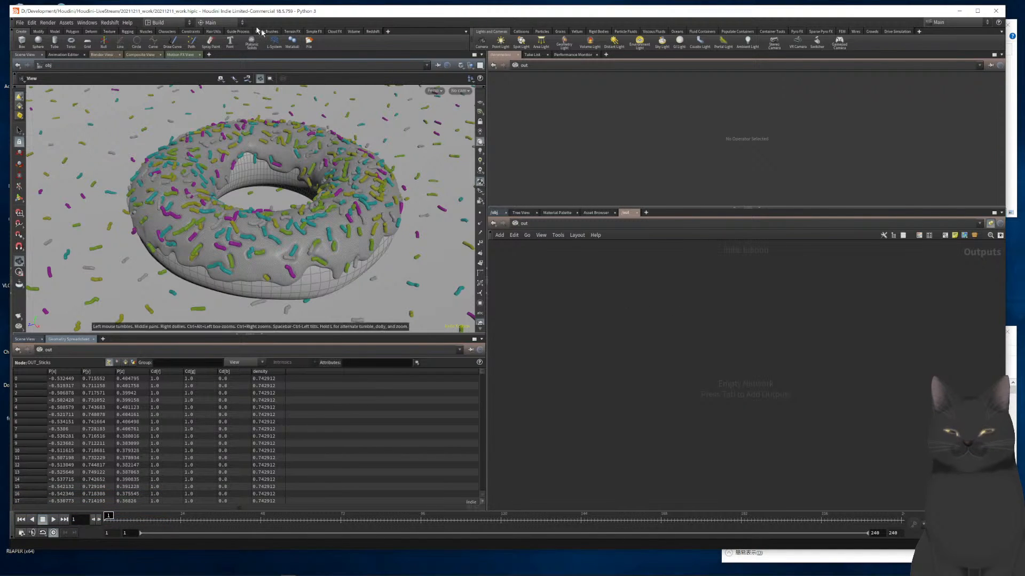
Create a Mantra - PBR render node and check its rendering engine setting
click(55, 24)
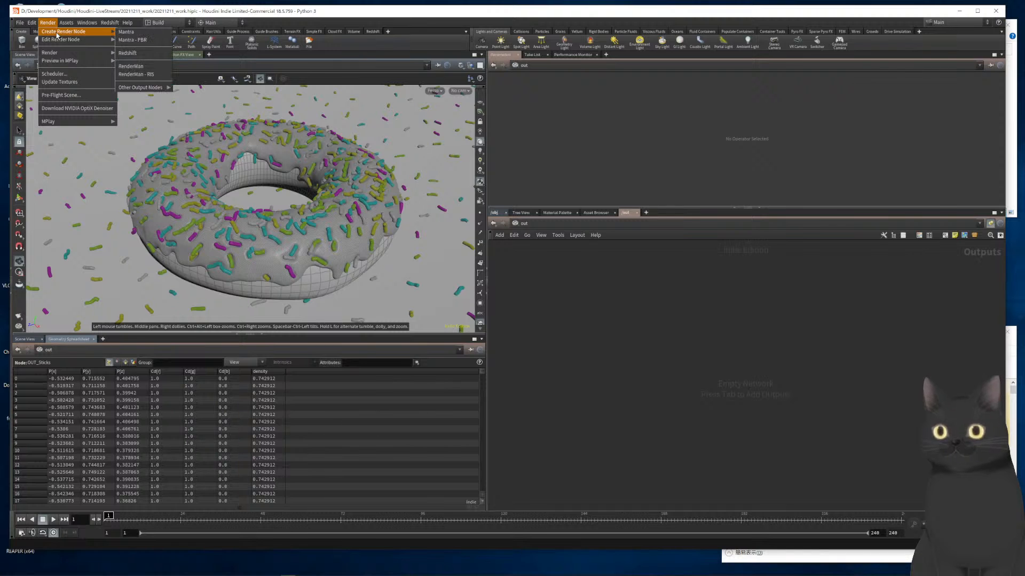
mouse_move(75, 32)
click(138, 33)
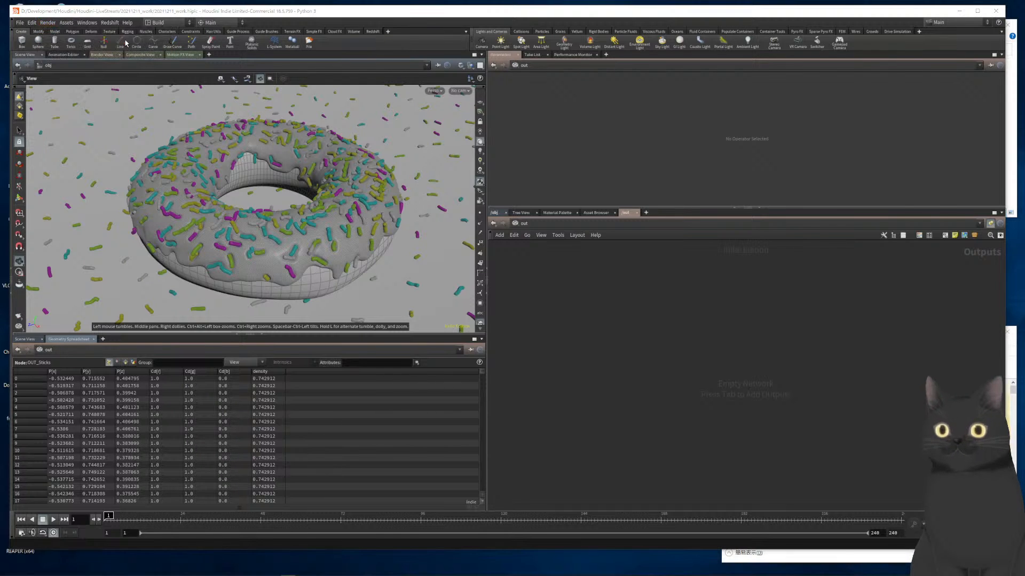
key(h)
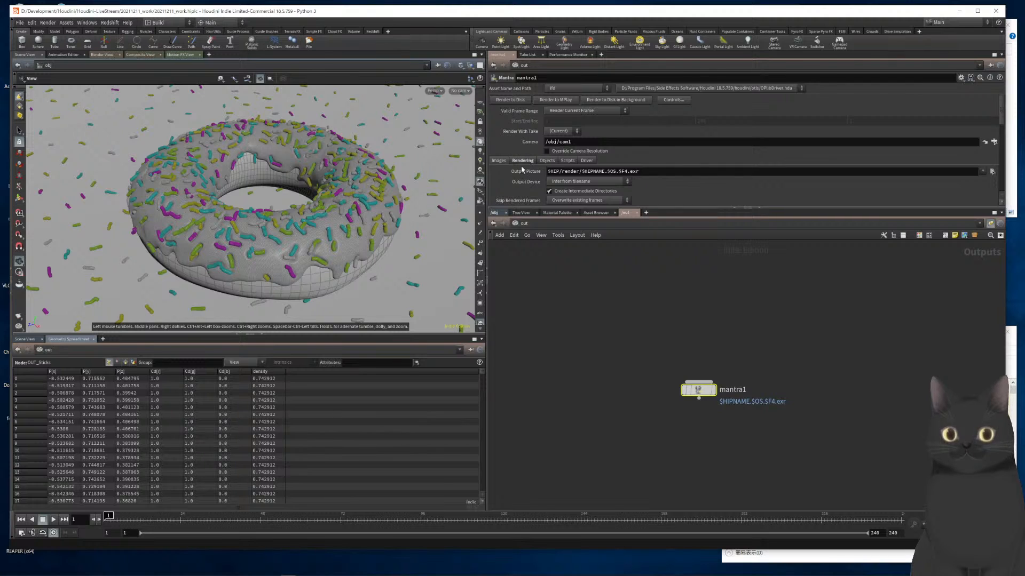
click(521, 161)
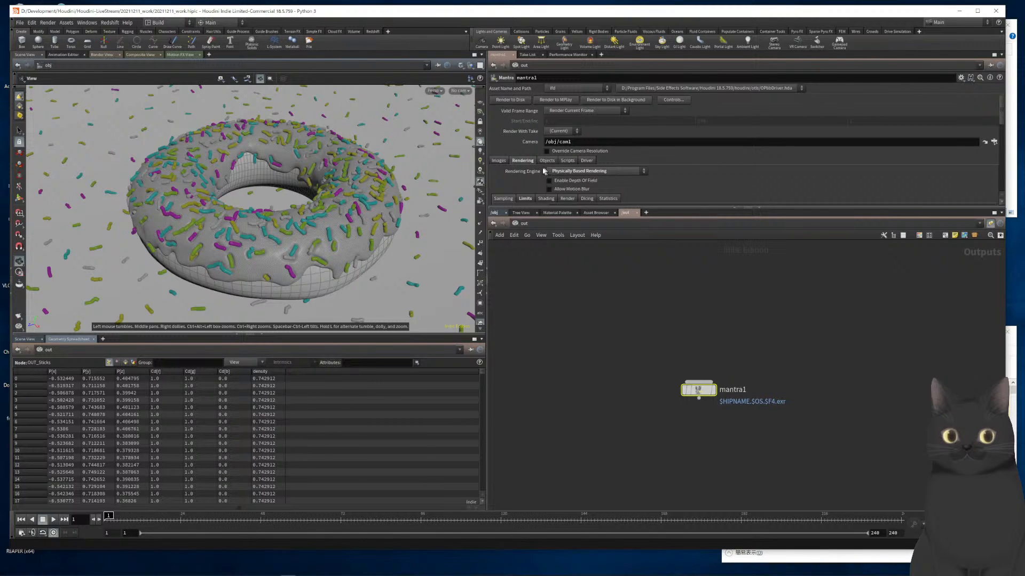
click(498, 161)
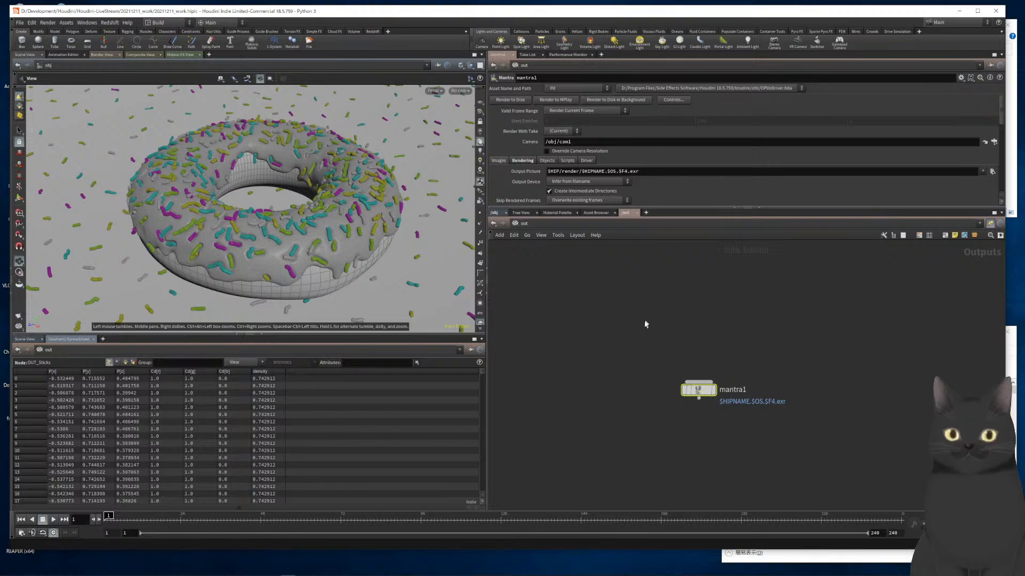
Return to the object network and select the cam1 node
click(499, 213)
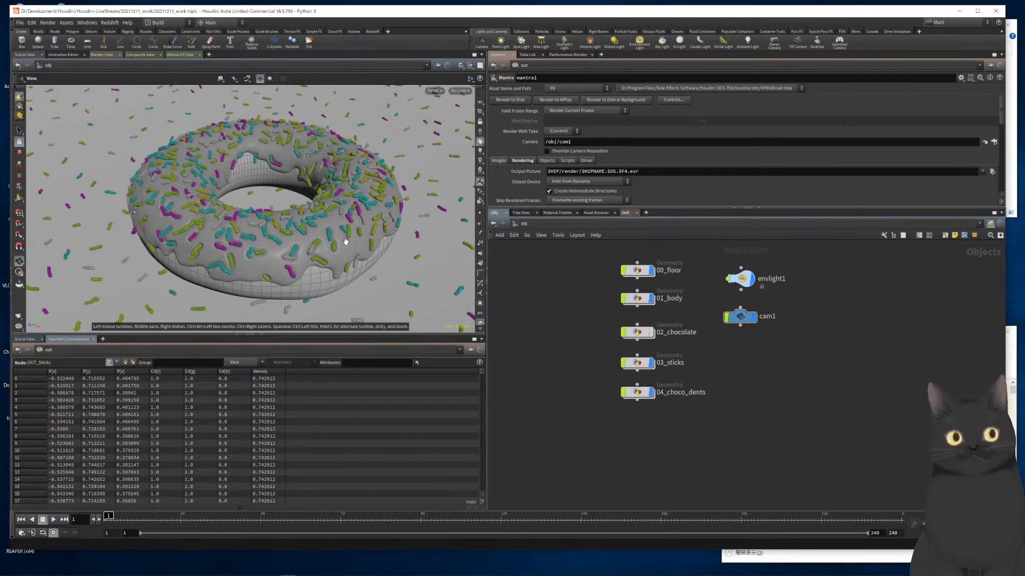
drag(795, 348, 722, 318)
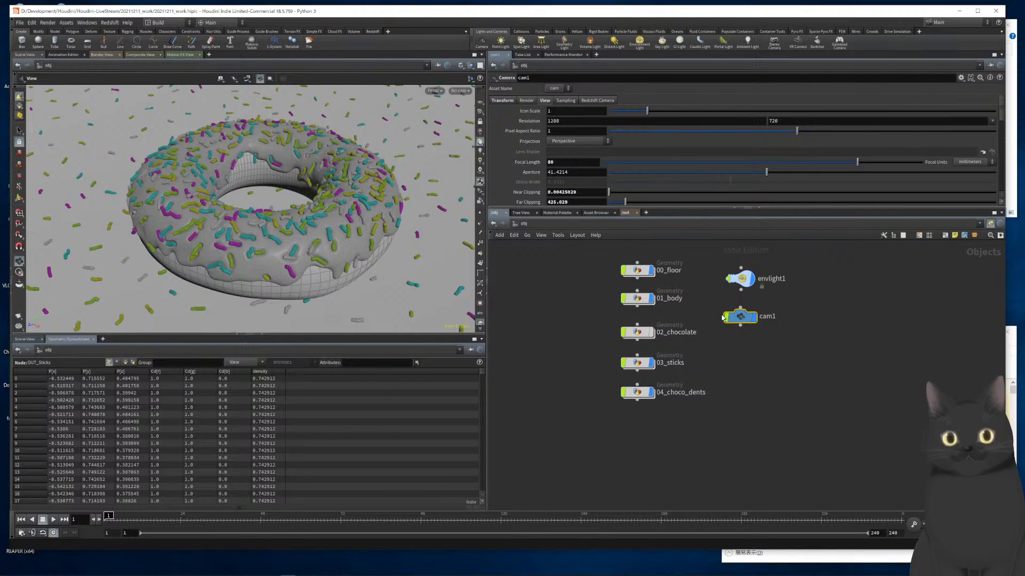
Override mantra1's camera resolution at 1/2 (Half Resolution) and set the Render View's camera to /obj/cam1
click(101, 55)
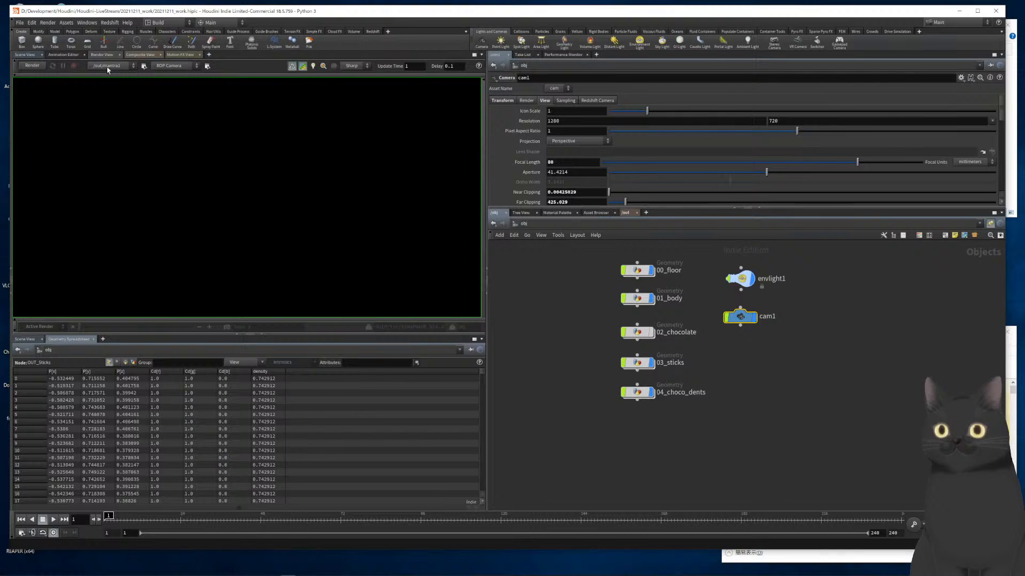
click(144, 67)
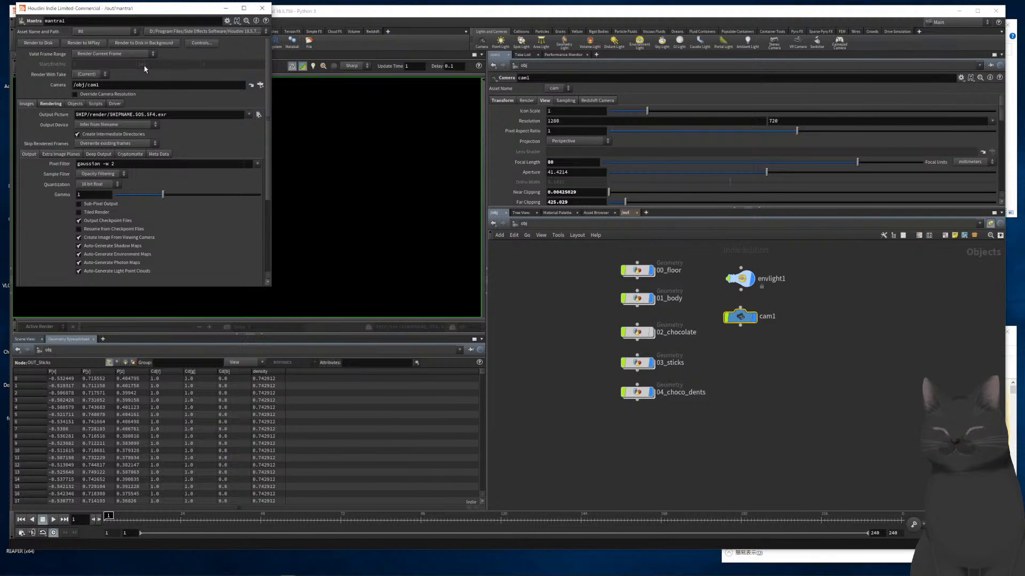
click(76, 95)
click(89, 104)
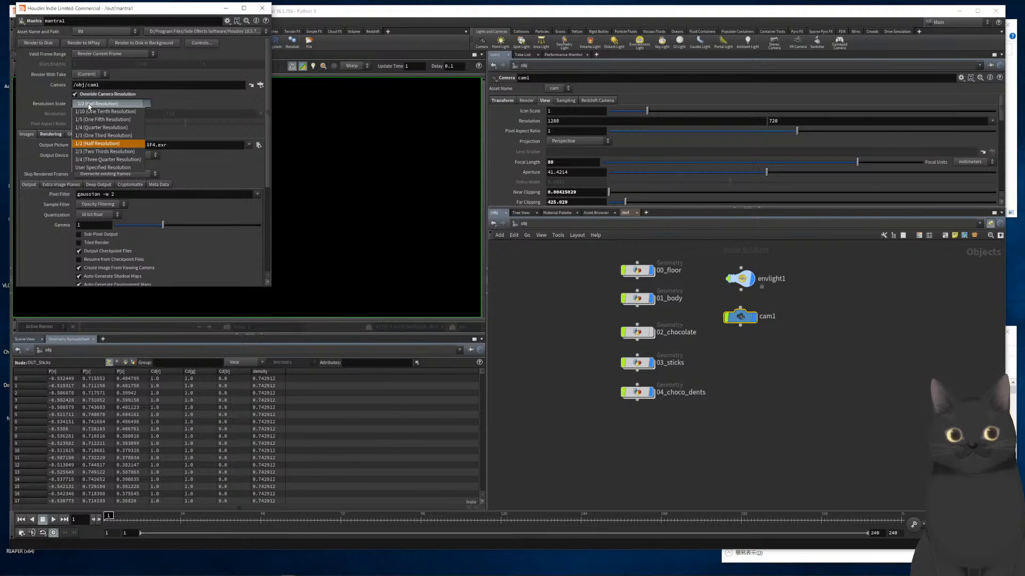
click(89, 106)
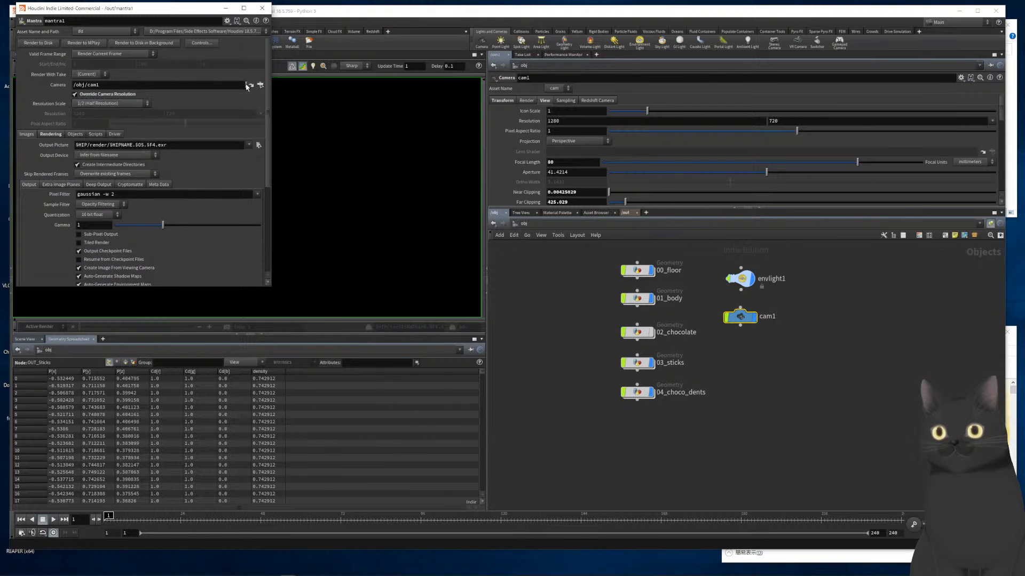
click(262, 8)
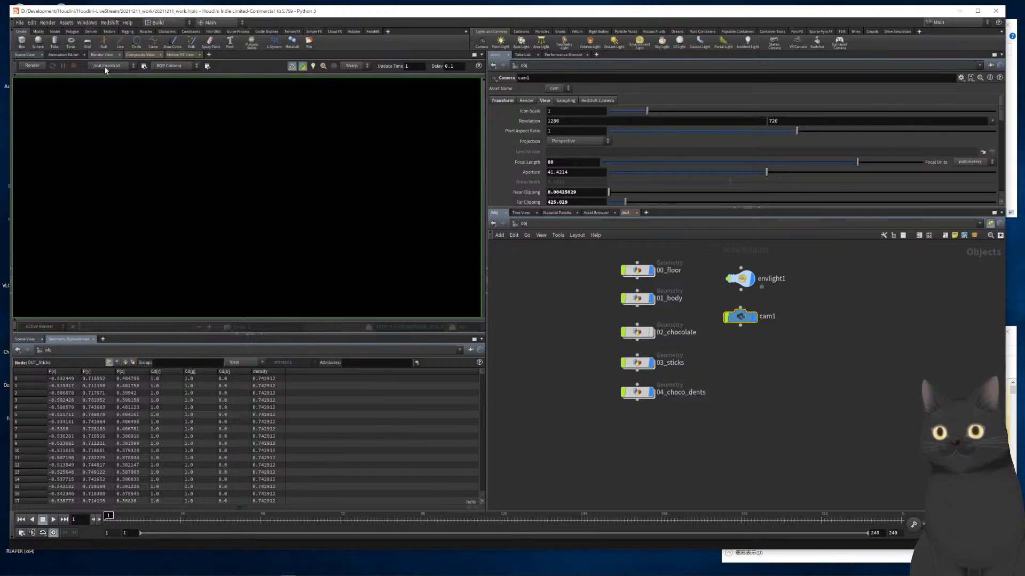
click(170, 66)
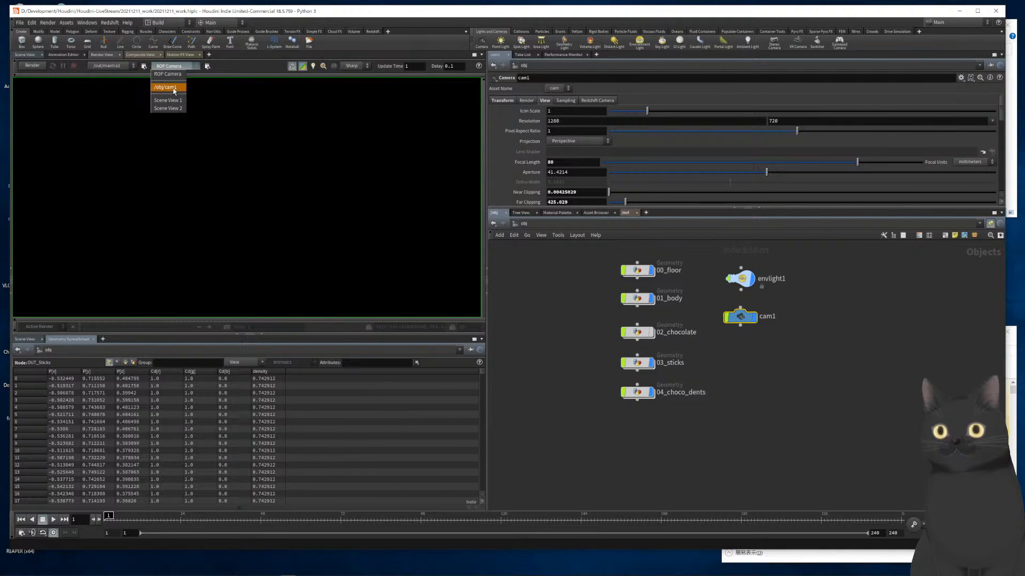
click(172, 92)
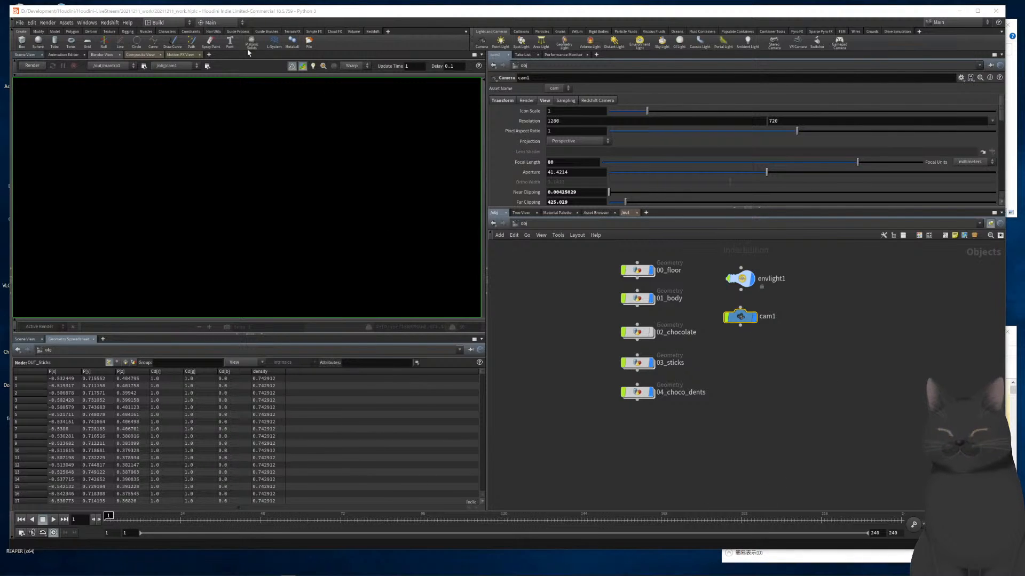
Return to the scene view, start from cam1's view and reframe the donut so that it fills the viewport
click(25, 56)
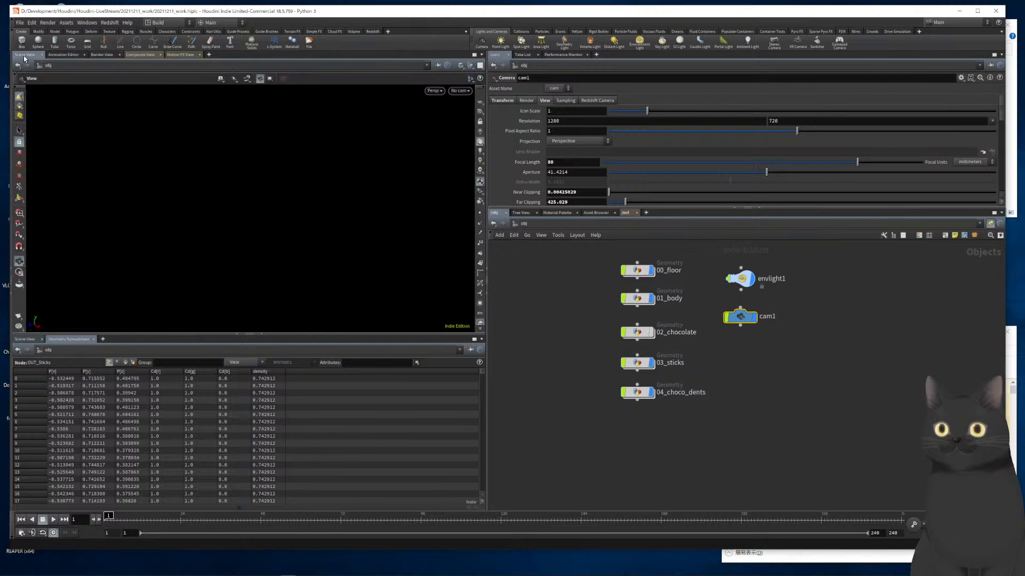
click(460, 90)
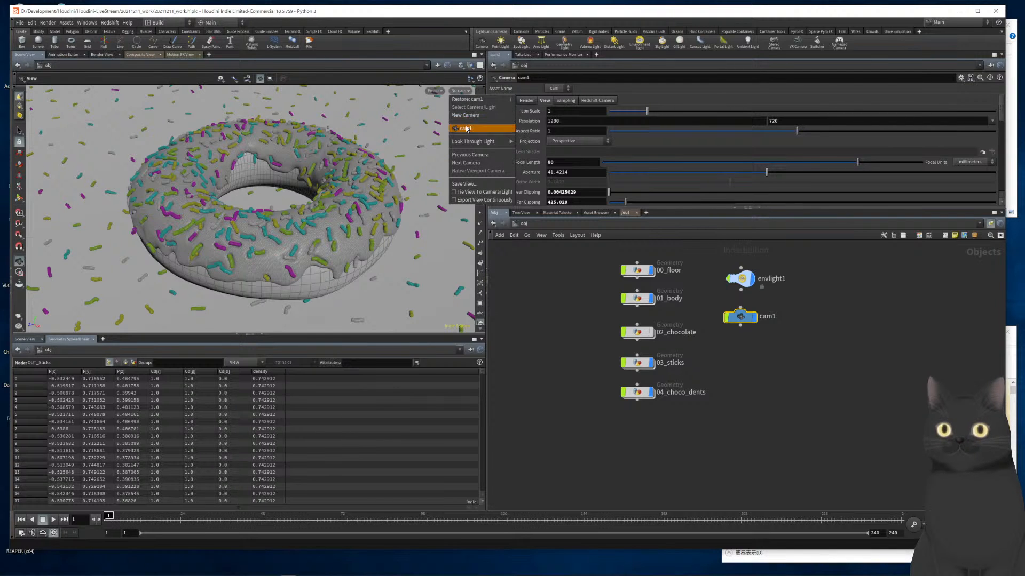
click(467, 128)
drag(263, 187, 284, 201)
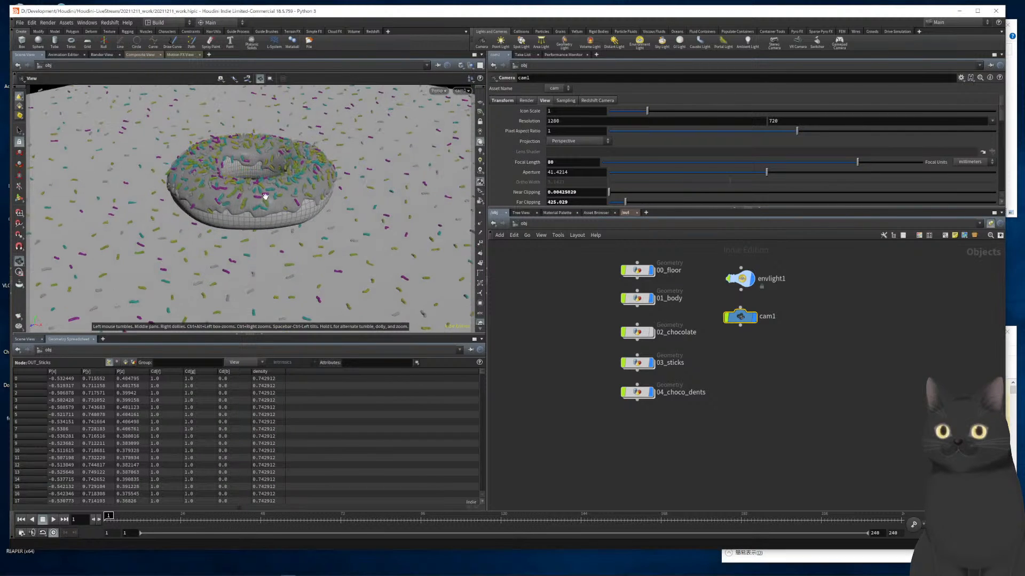
right_drag(284, 200, 374, 189)
mouse_move(247, 172)
mouse_down()
mouse_move(266, 187)
mouse_move(252, 183)
mouse_up()
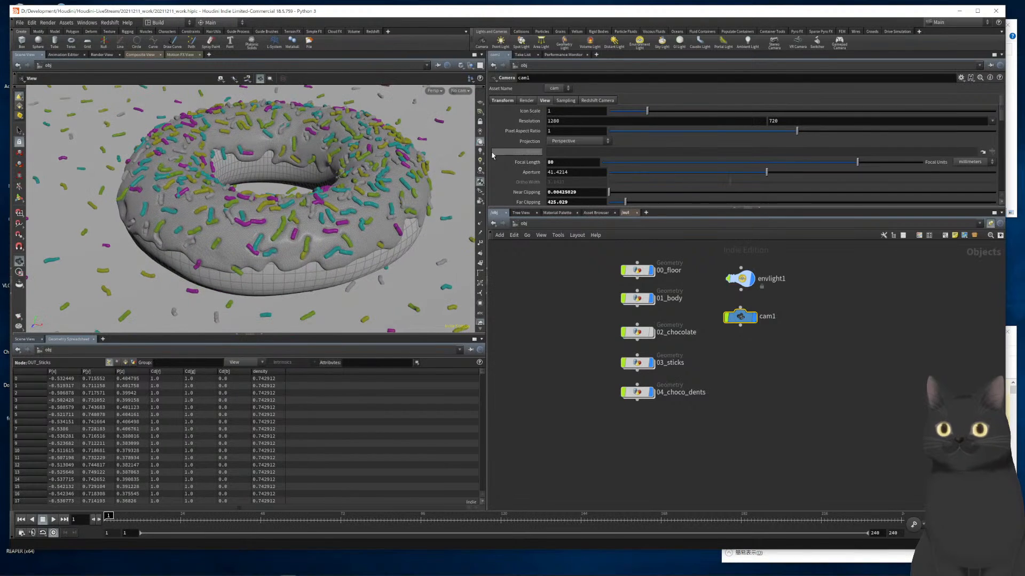
Look through cam1 and reframe the camera so the whole donut sits large and centred in the view
click(459, 91)
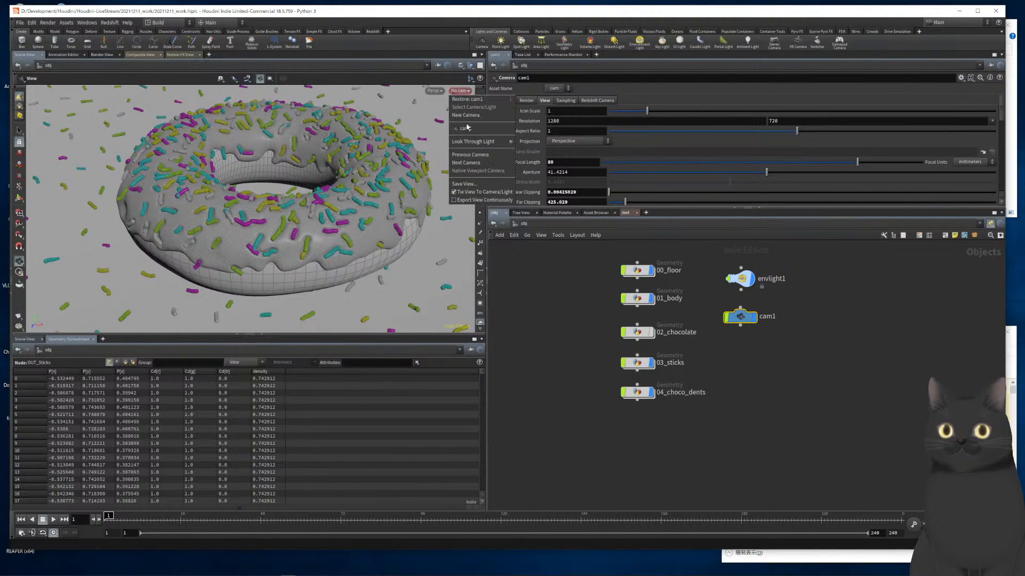
click(474, 129)
right_drag(229, 180, 361, 168)
drag(336, 170, 297, 210)
scroll(322, 199, down, 4)
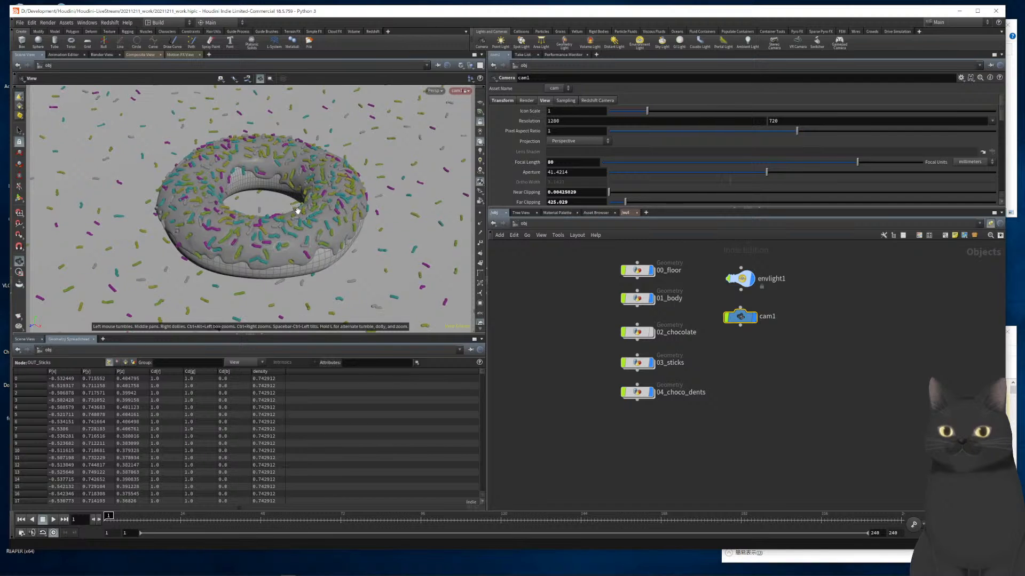
right_drag(297, 211, 320, 210)
middle_drag(283, 210, 286, 213)
drag(286, 213, 289, 214)
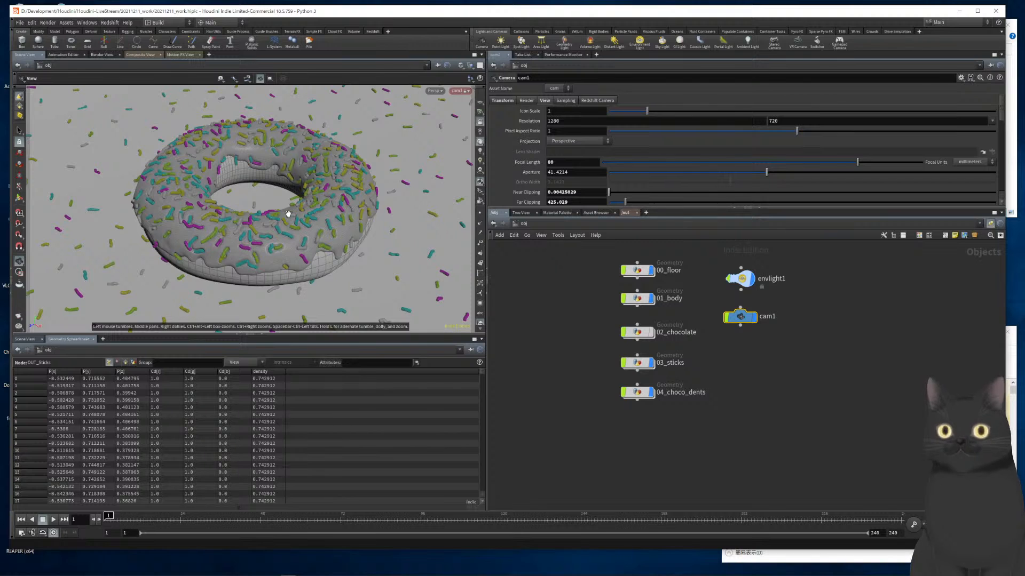
Start the mantra1 render of cam1 and turn off the viewport's camera lock so navigation no longer moves the camera
click(102, 54)
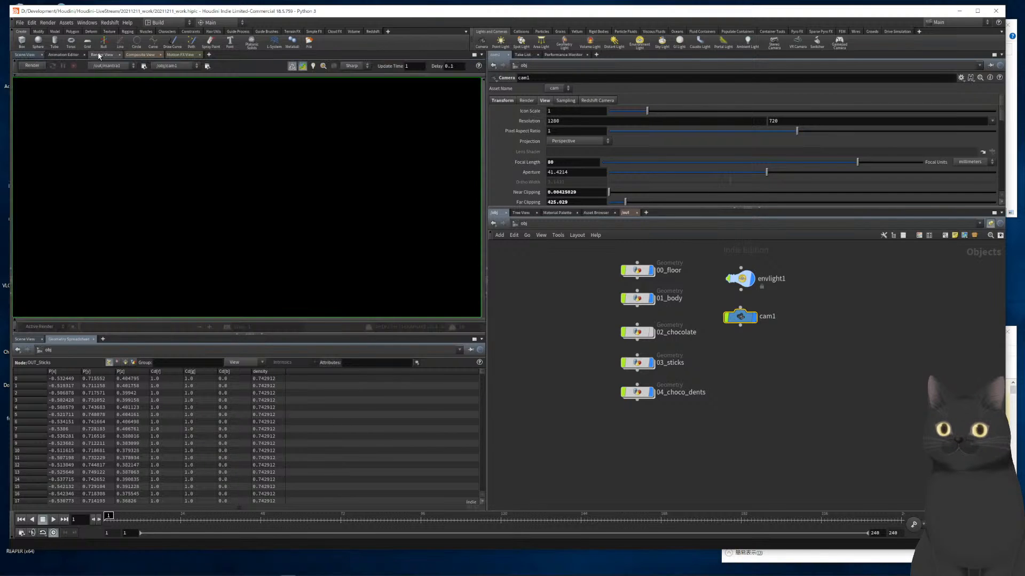
click(33, 65)
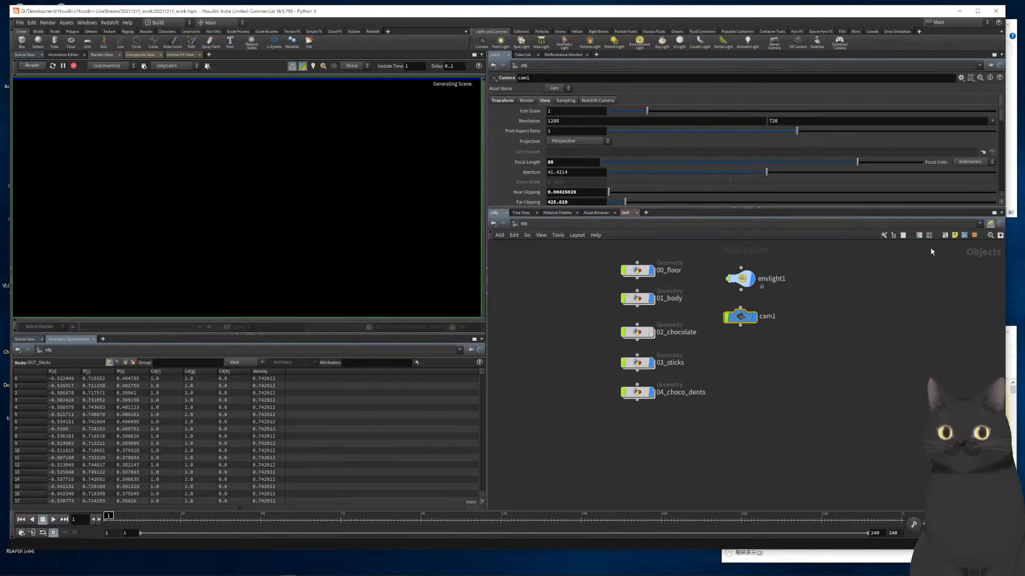
click(30, 55)
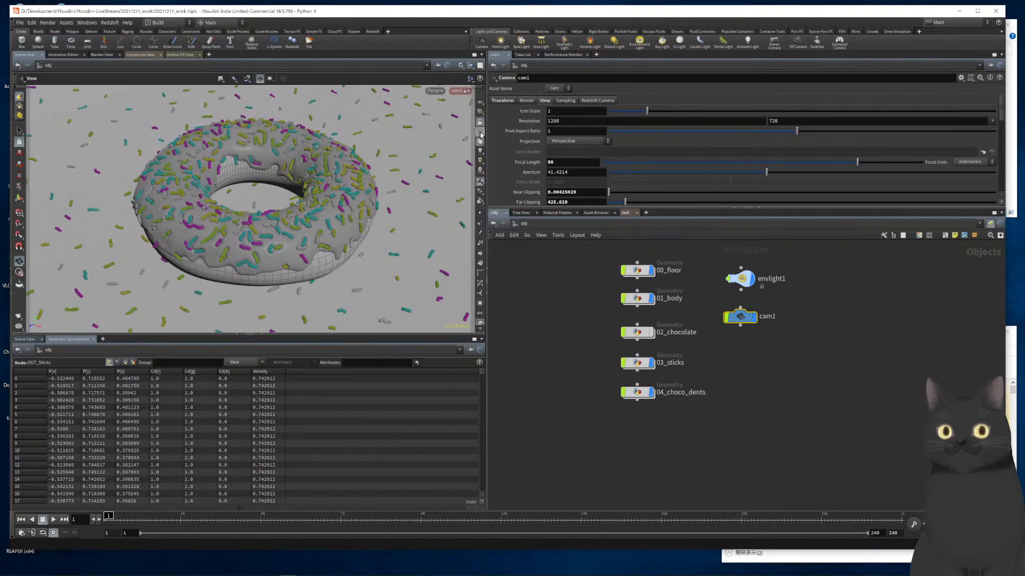
click(480, 124)
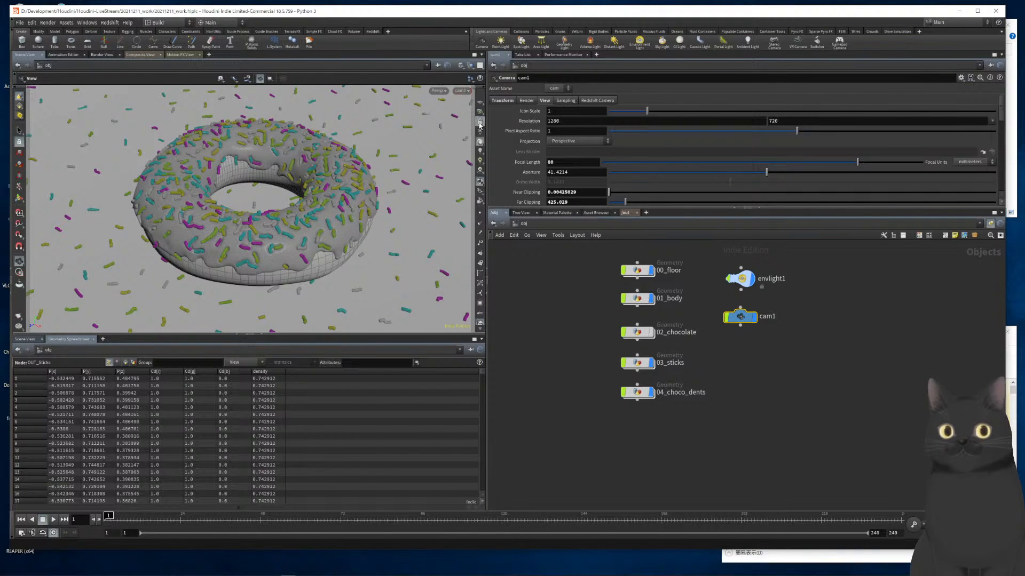
click(98, 55)
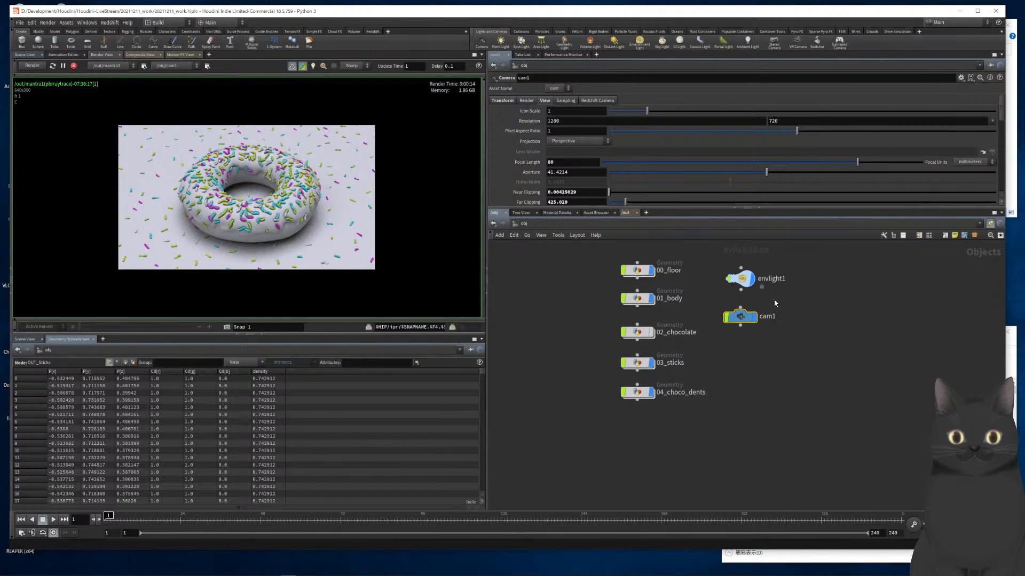
Inspect the rendered donut and try HDRIHaven_kiara_5_noon_2k.rat as envlight1's environment map
scroll(261, 212, up, 4)
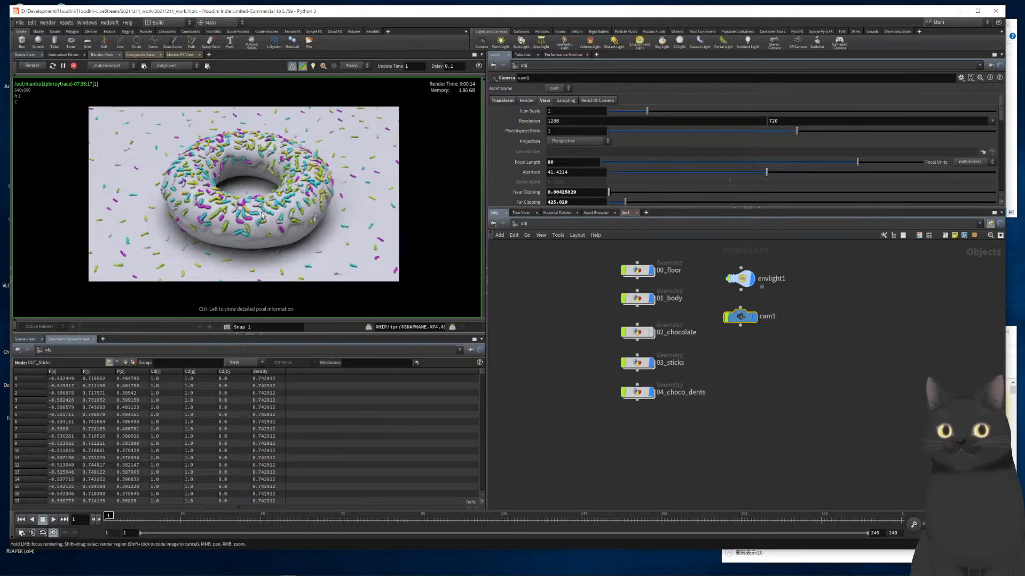
scroll(261, 212, down, 2)
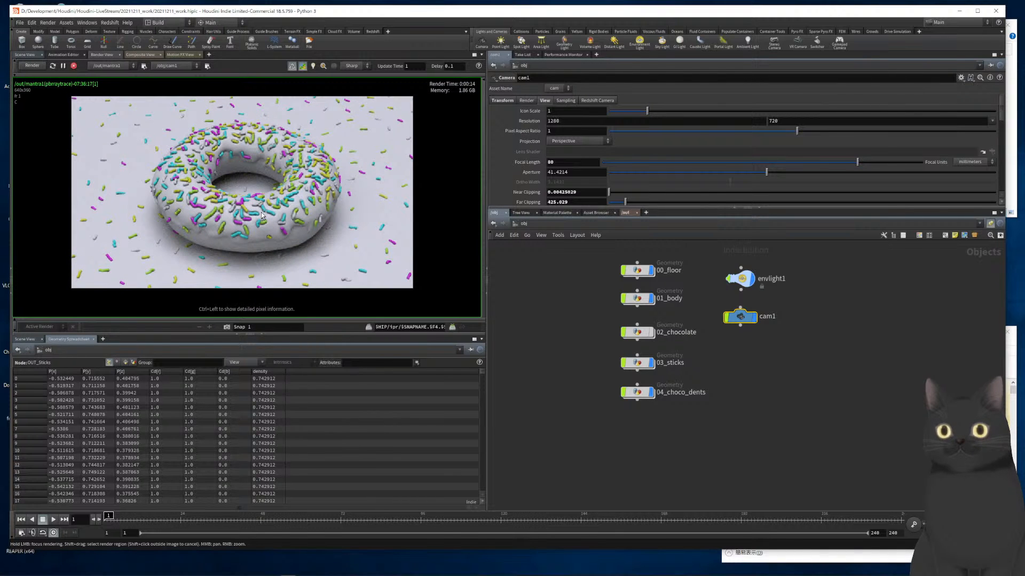
scroll(261, 213, up, 2)
scroll(261, 213, down, 2)
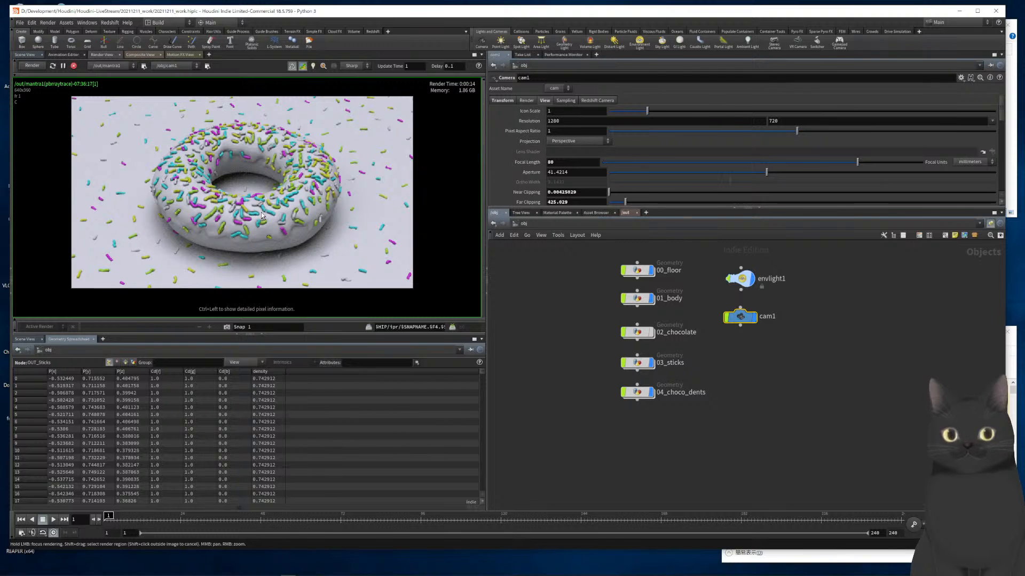
click(747, 281)
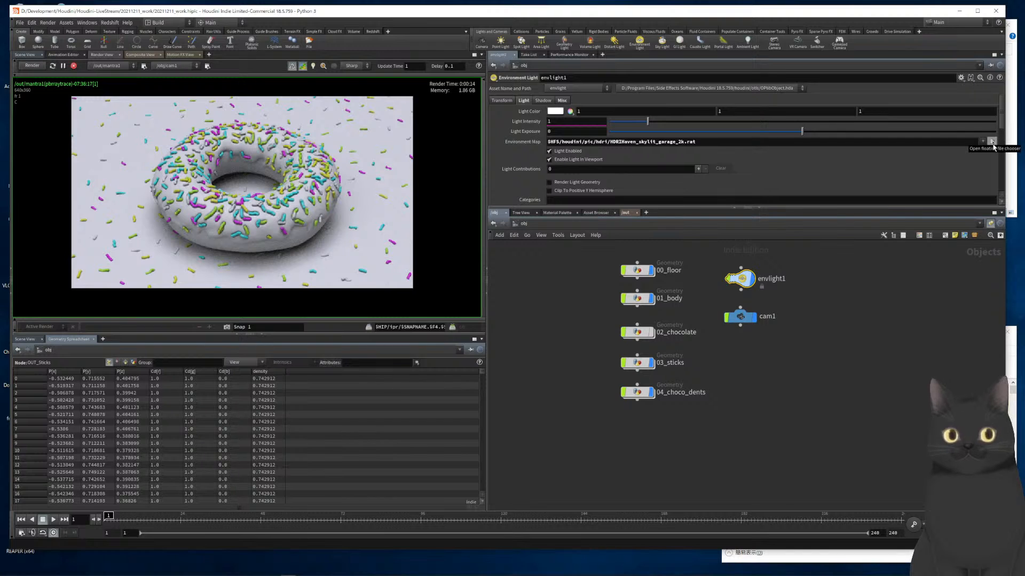
click(992, 142)
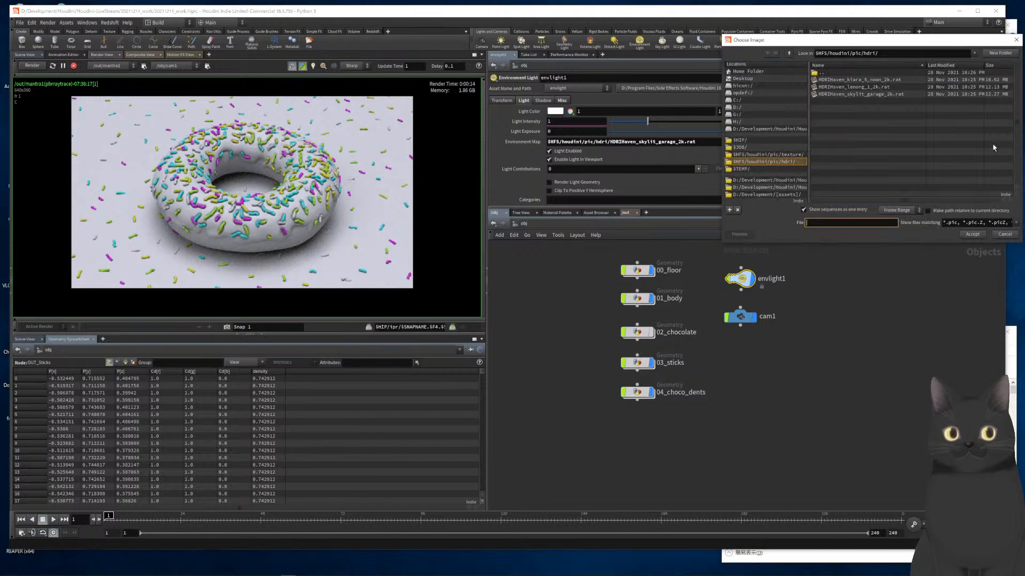
click(853, 88)
click(849, 81)
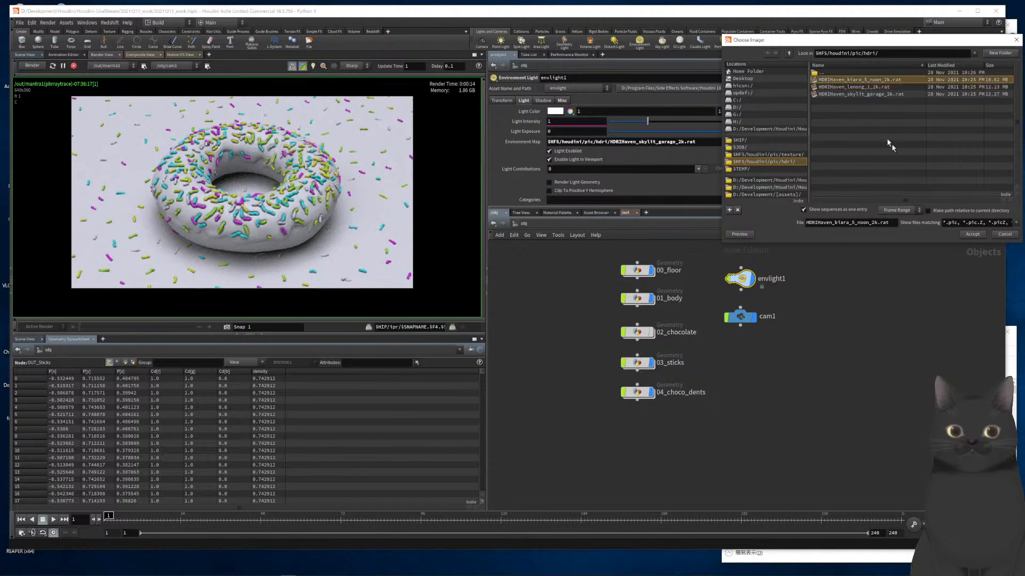
click(972, 234)
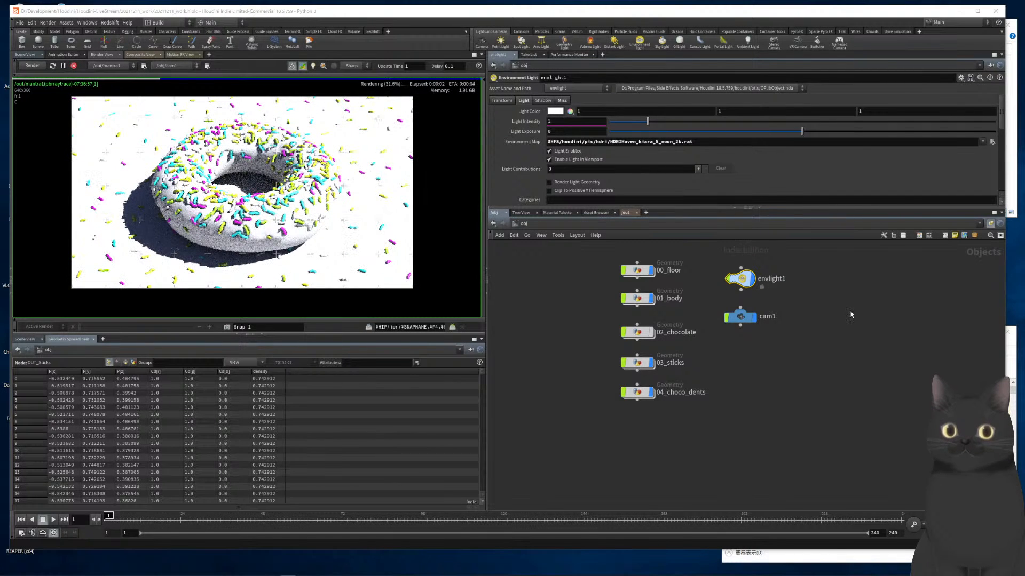
Try HDRIHaven_lenong_1_2k.rat as envlight1's environment map and switch back to HDRIHaven_skylit_garage_2k.rat
click(990, 142)
click(857, 88)
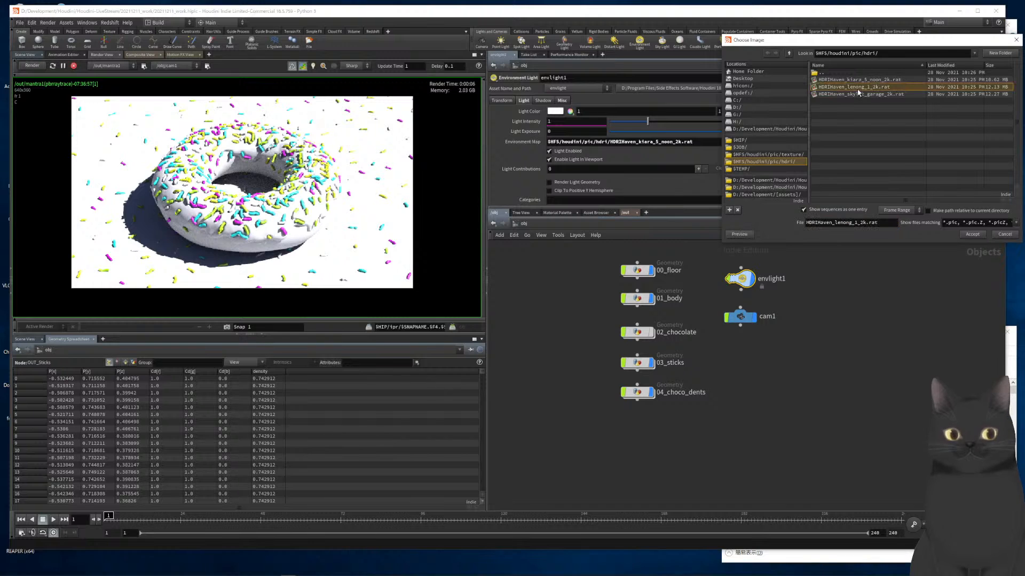
click(973, 234)
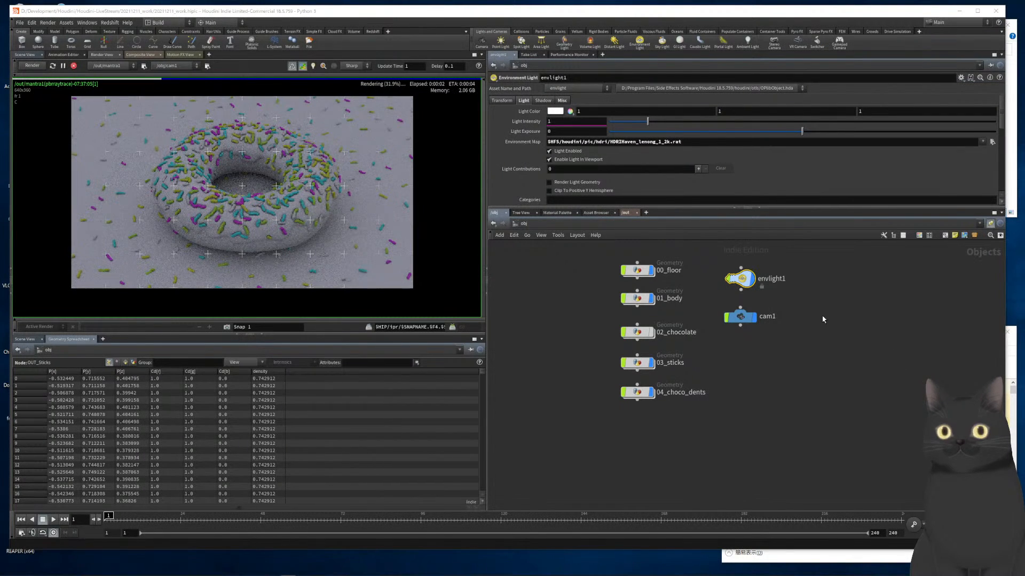
click(992, 143)
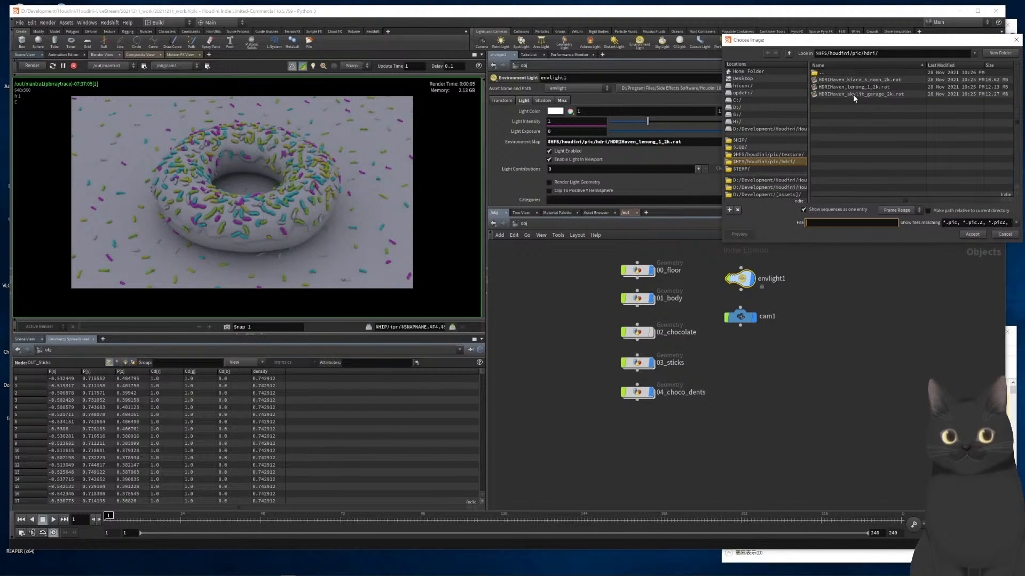
click(854, 95)
click(972, 235)
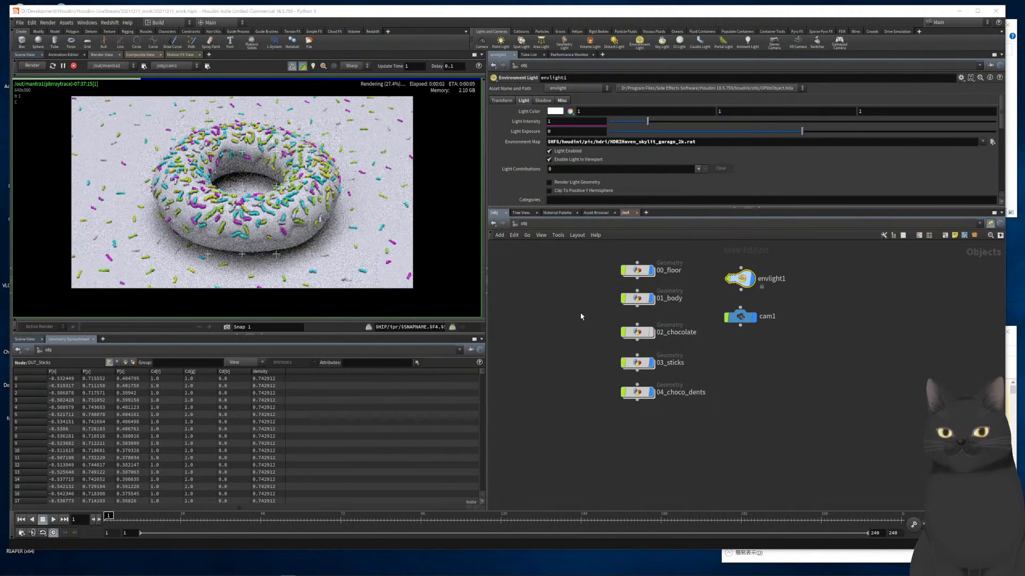
Set envlight1's environment map to Barce_Rooftop_C_3k.hdr from the D:/Development/[assets]/hdri folder
click(992, 142)
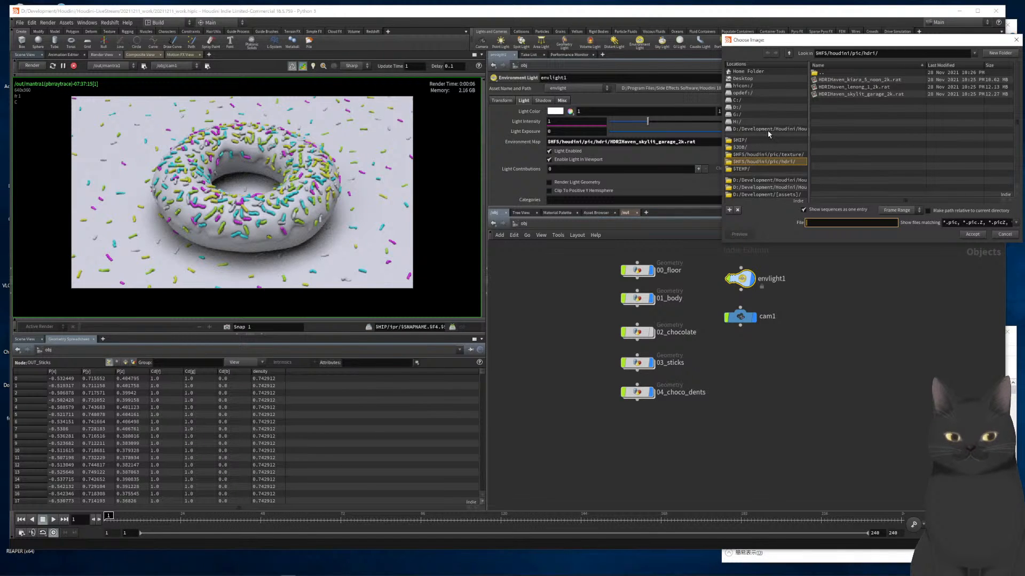
click(767, 195)
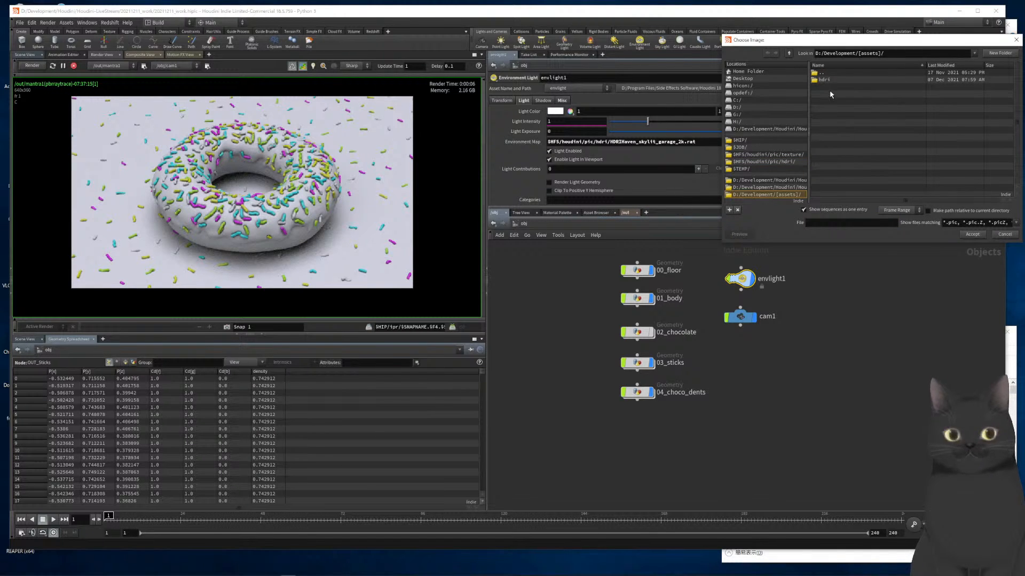
double_click(825, 80)
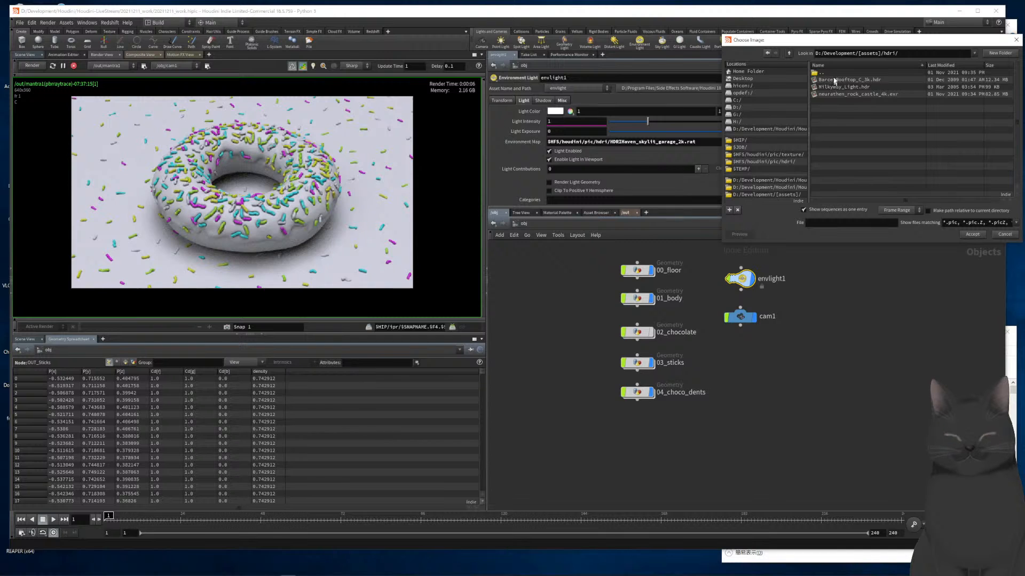
click(830, 80)
click(972, 234)
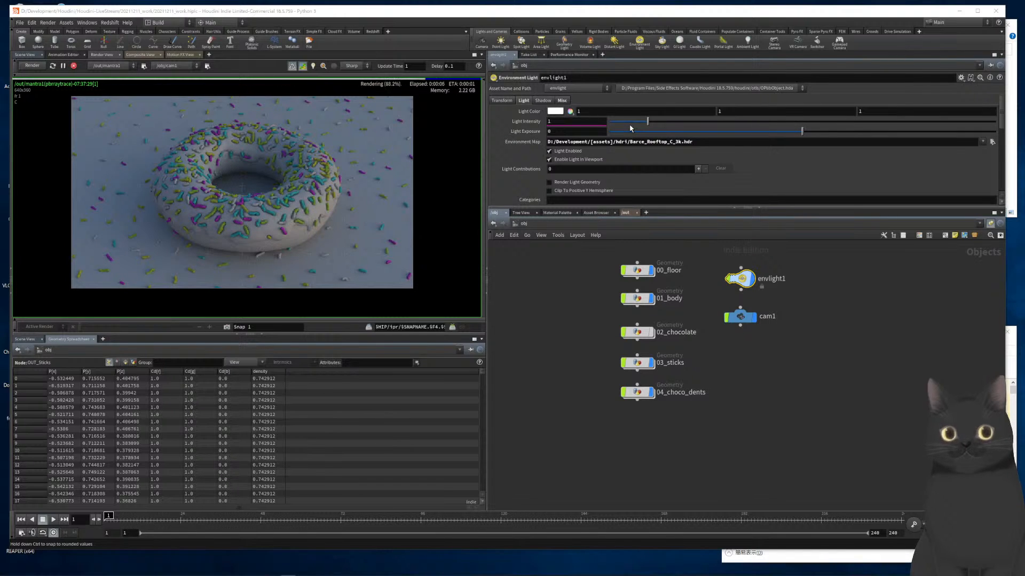
Save the scene file and set envlight1's Y rotation to 200
click(502, 101)
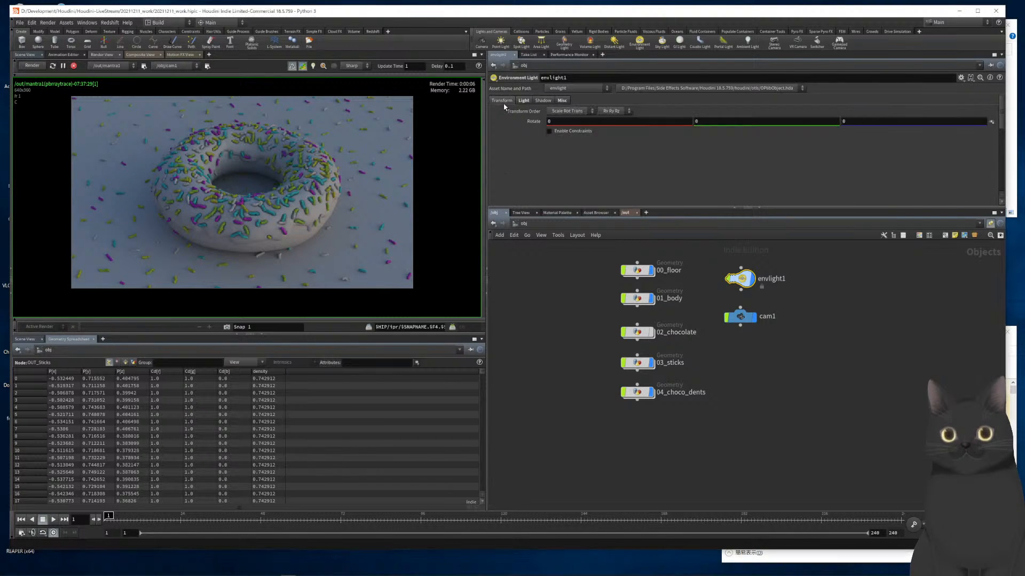
middle_drag(709, 123, 570, 279)
key(super+ctrl+s)
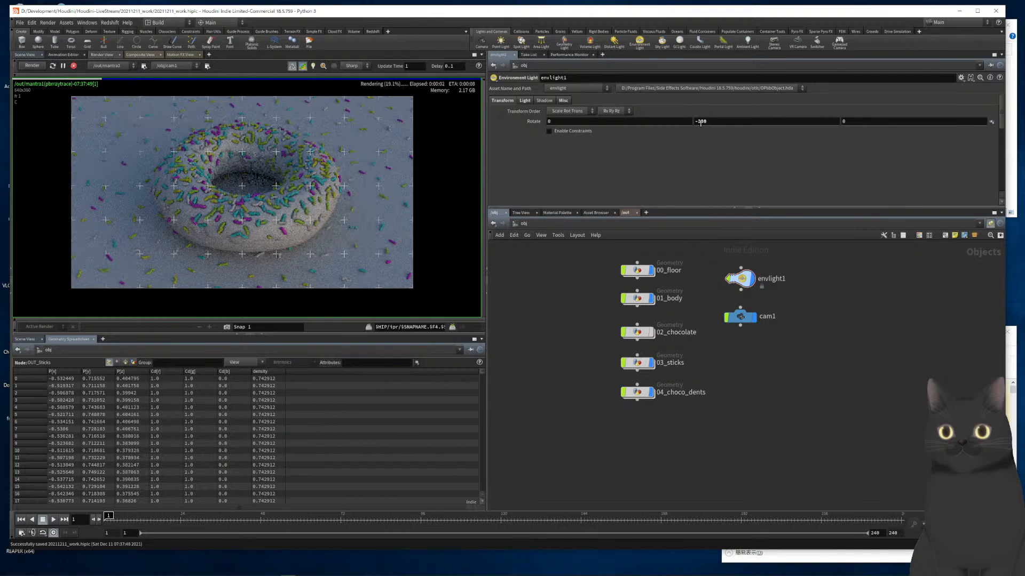
double_click(701, 122)
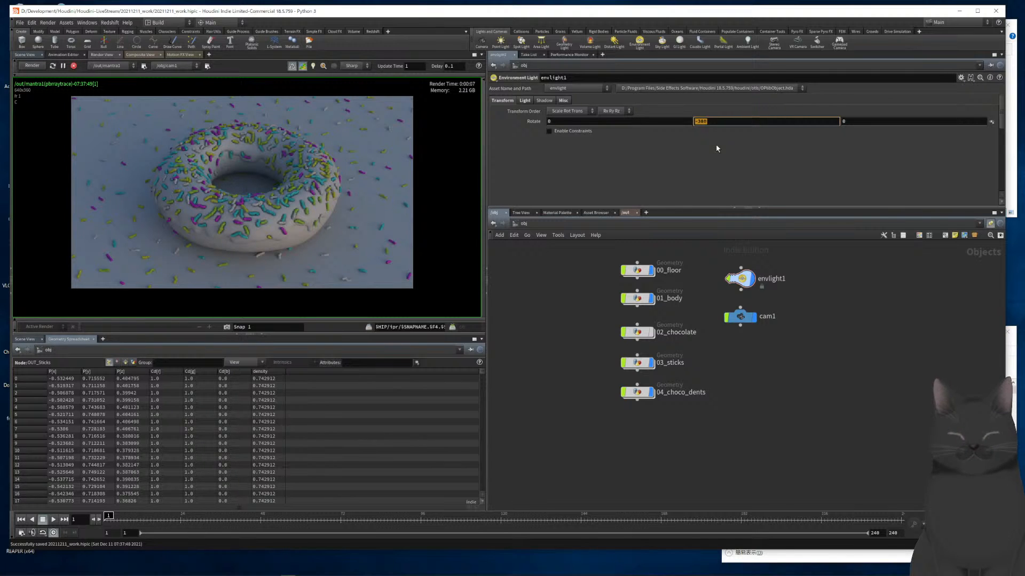
text(200)
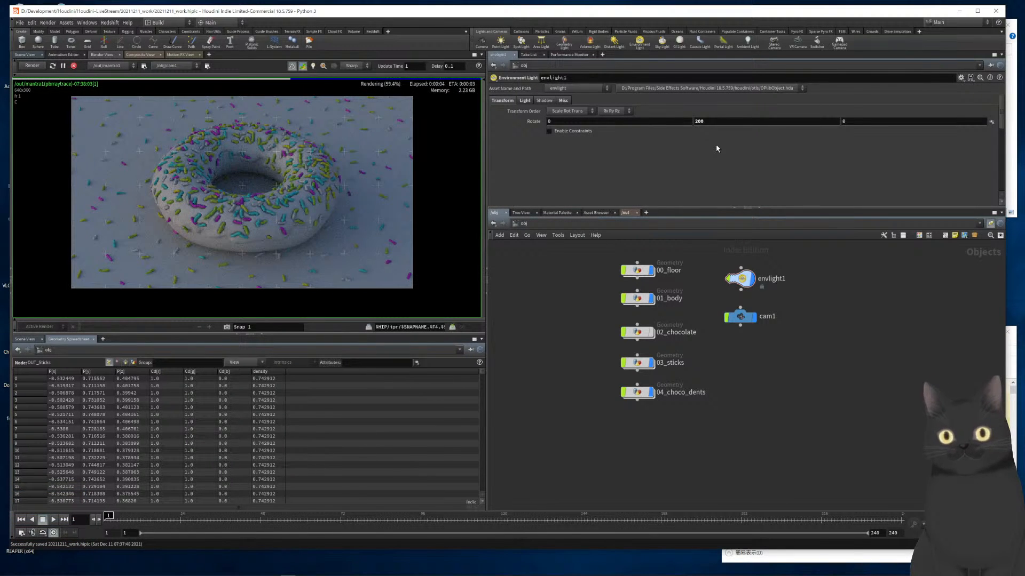
Show envlight1's light settings, pause the live render and return to the scene view
click(525, 100)
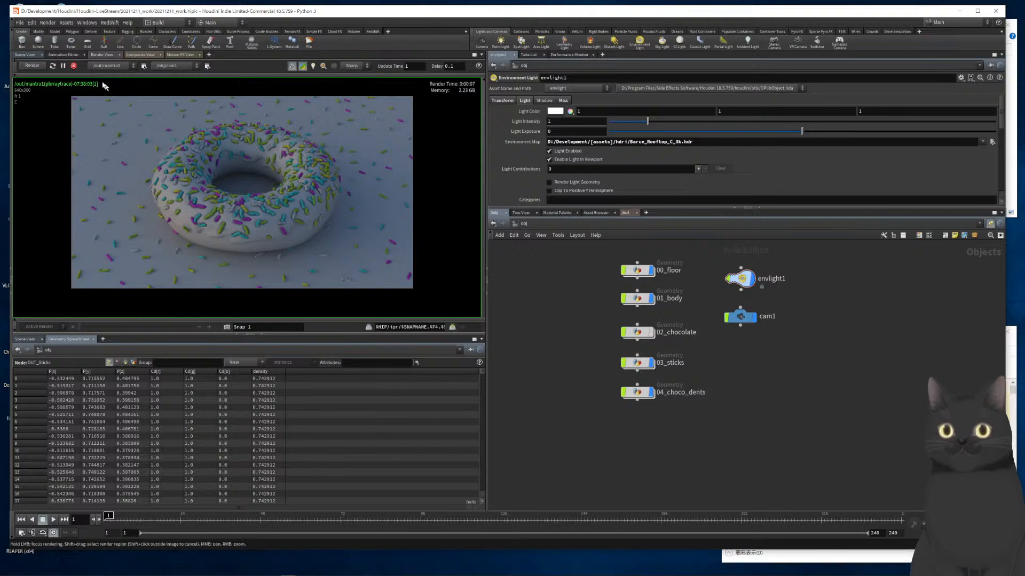
click(63, 66)
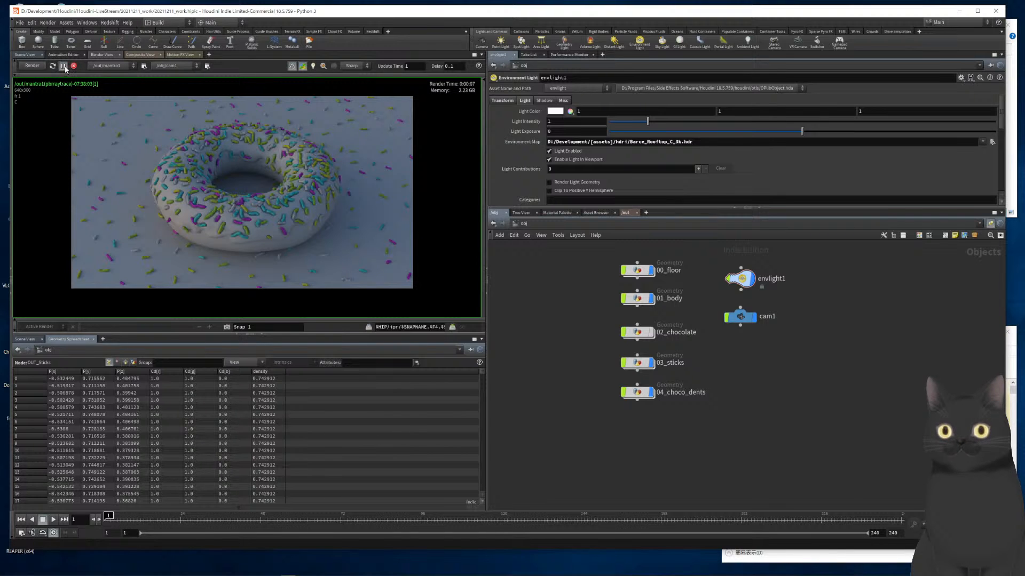
click(24, 54)
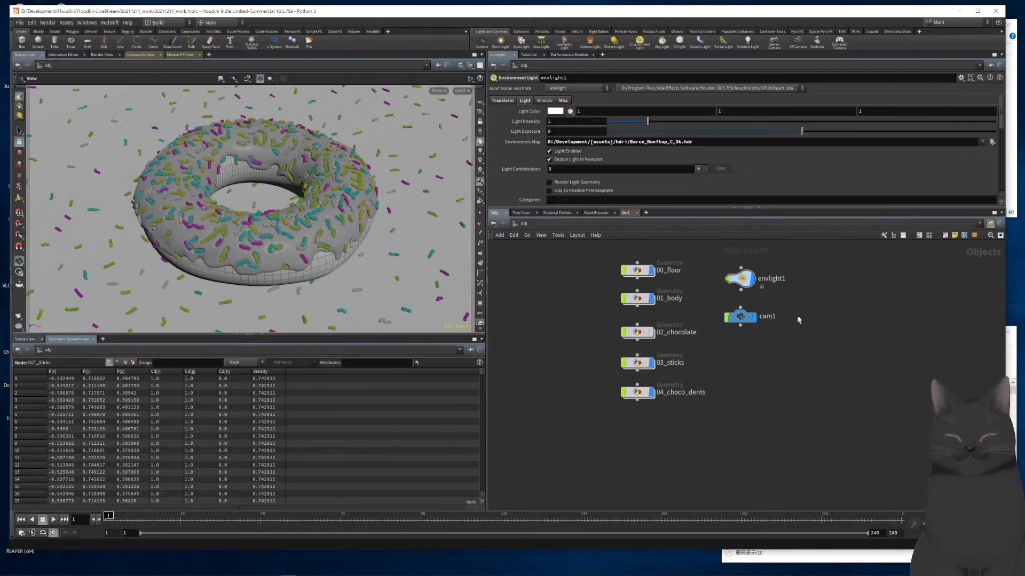
drag(771, 295, 707, 266)
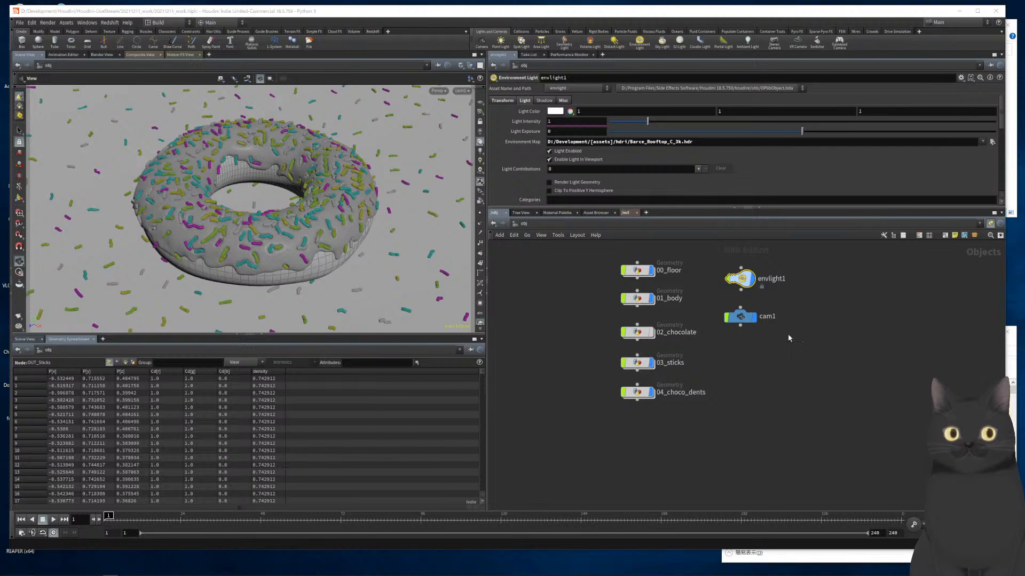
Inside 03_sticks, turn off Relax Iterations on the floor's scatter2 node and return to the Render View
double_click(637, 363)
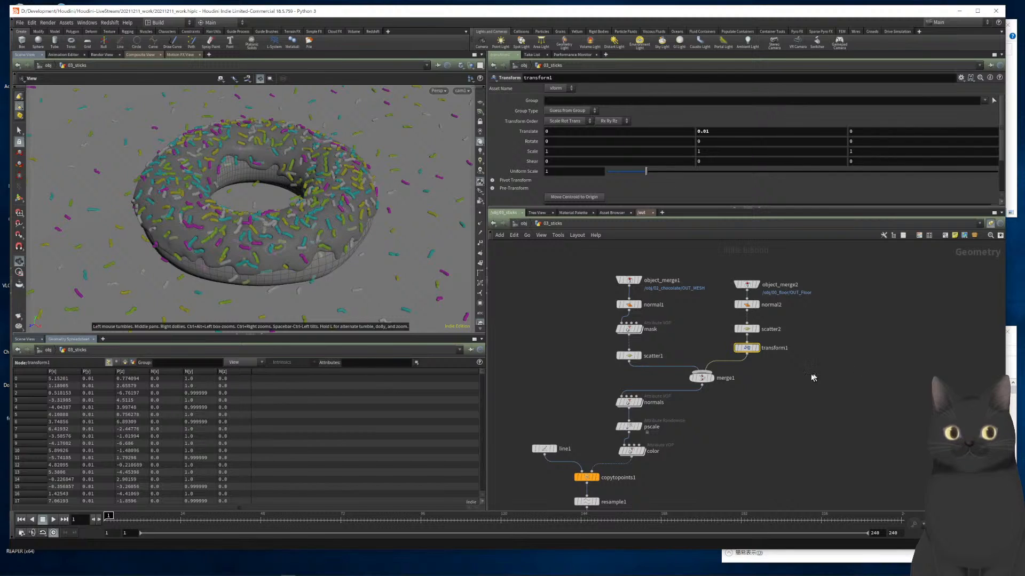
click(747, 328)
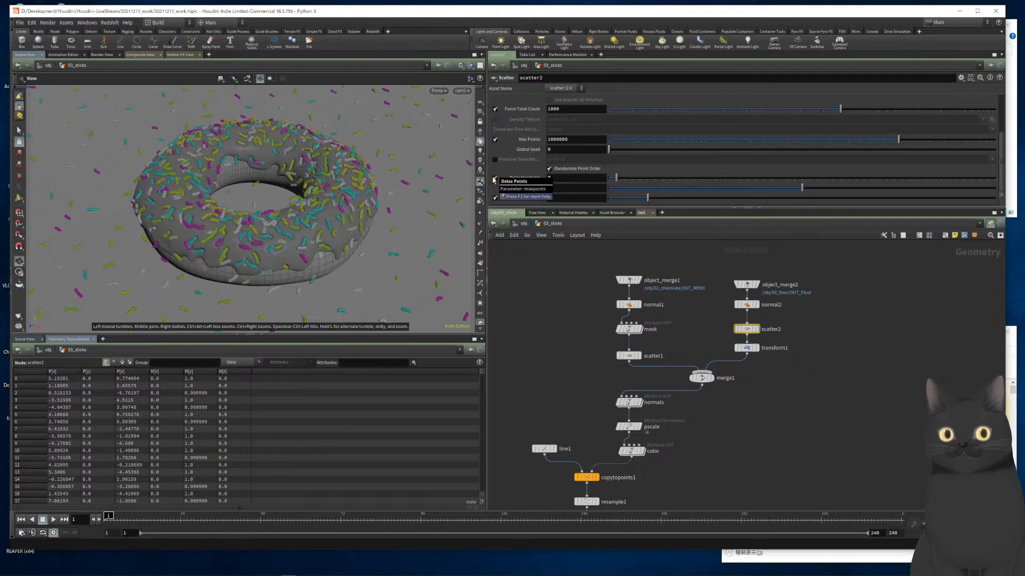
click(494, 179)
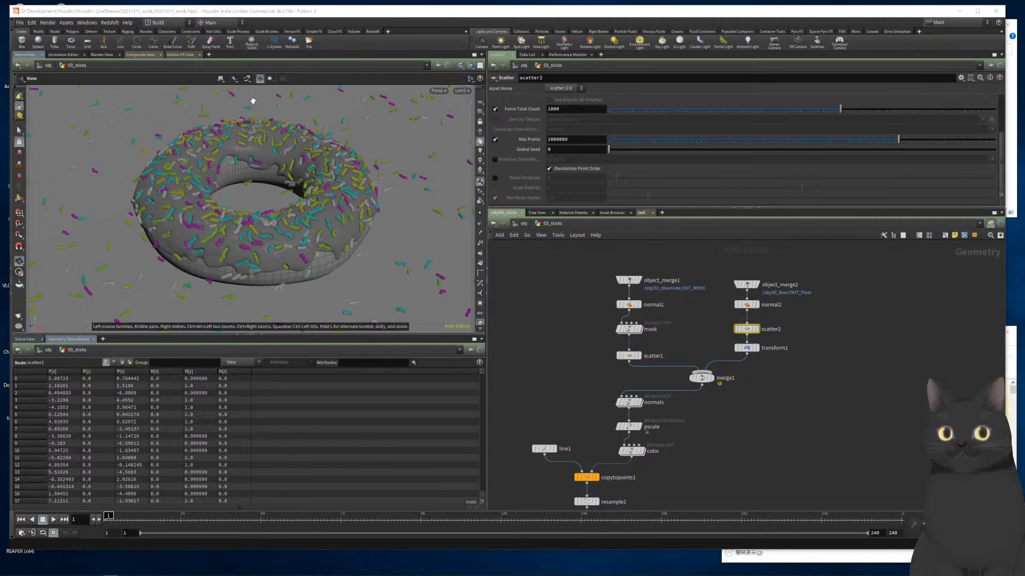
click(100, 55)
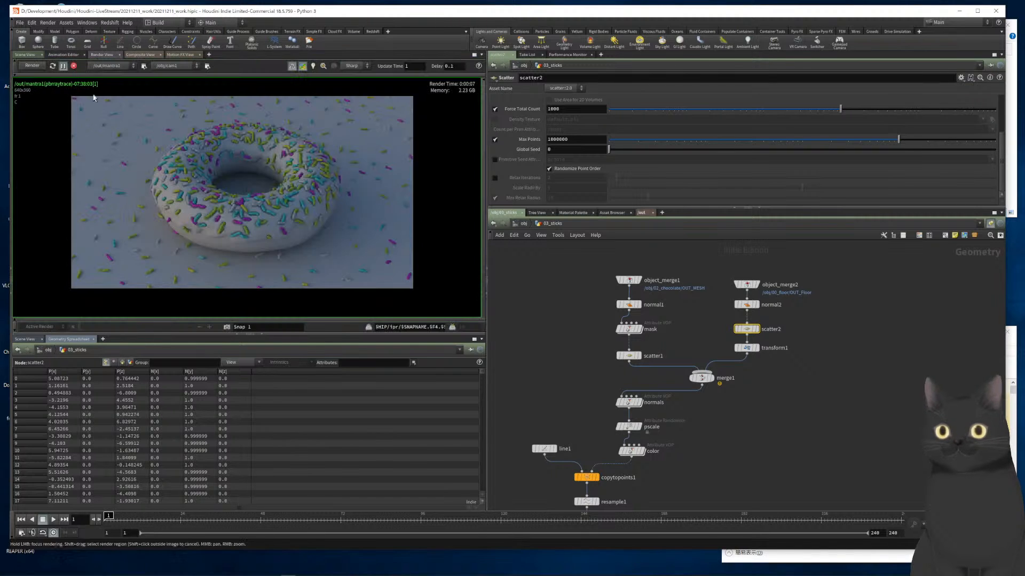
Resume the live render, leave the 03_sticks network and open the material network
click(64, 67)
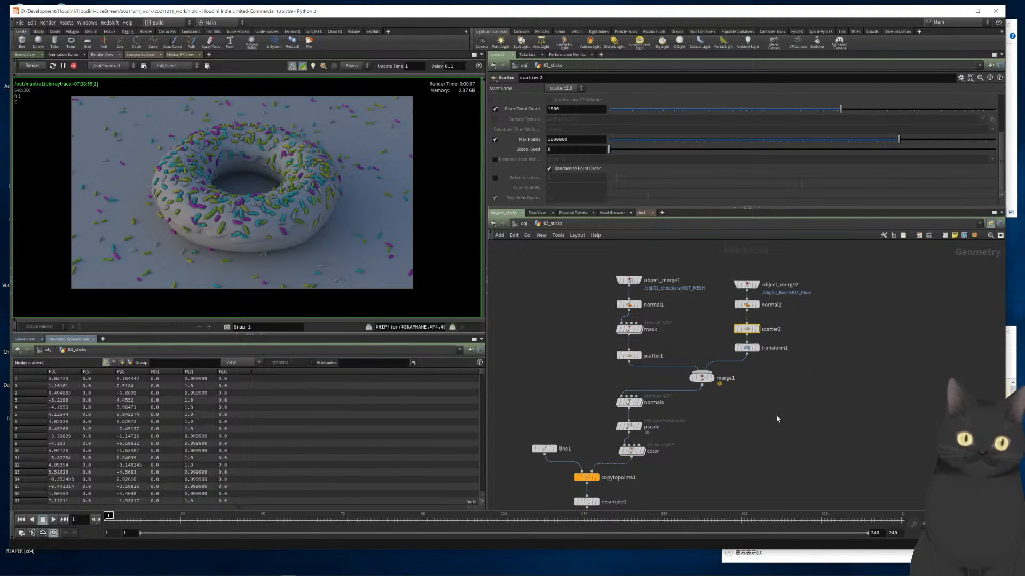
key(u)
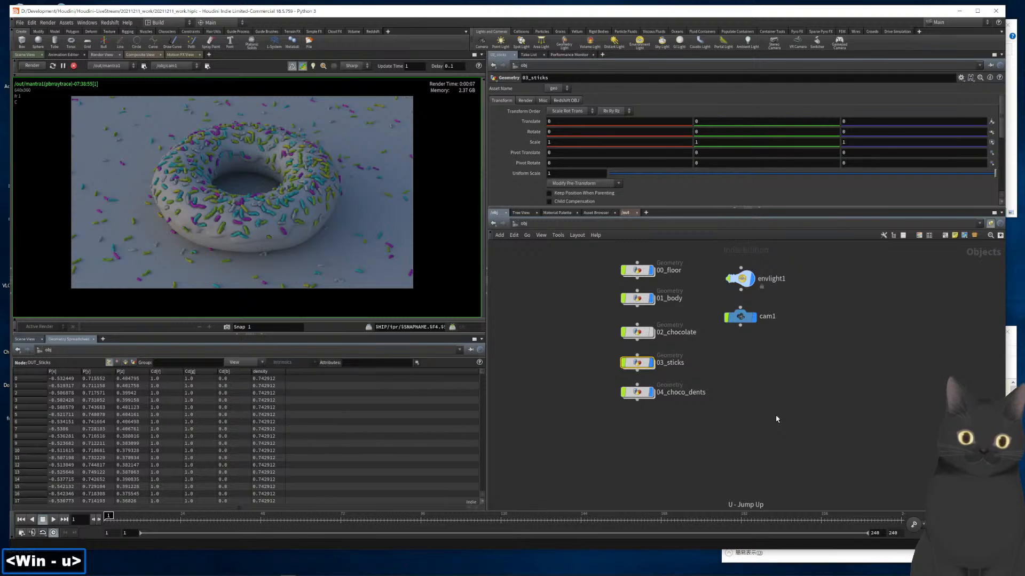
click(626, 213)
click(628, 224)
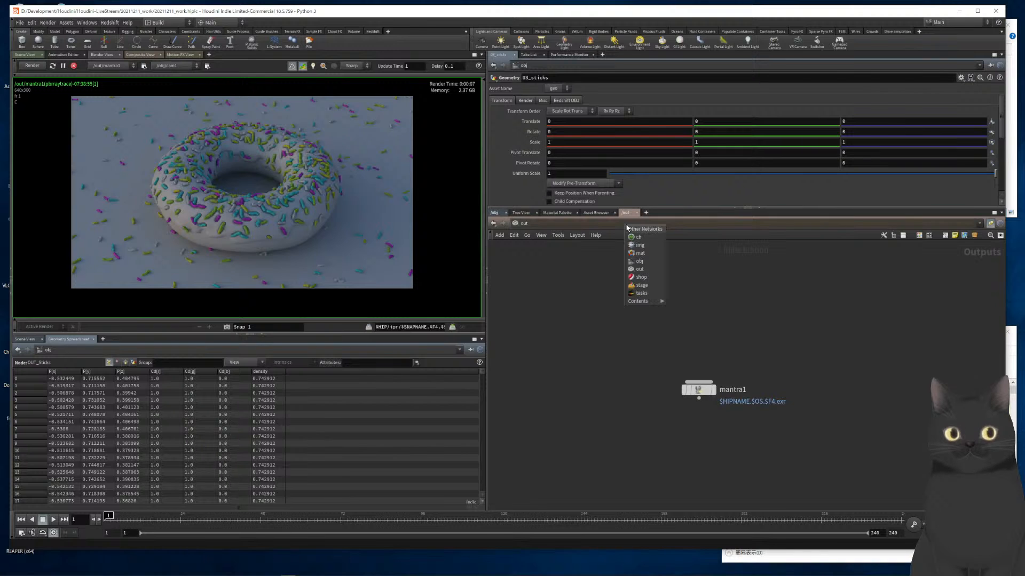
click(639, 253)
Add a Principled Shader node to the empty material network and place it in the upper part of the network
key(Tab)
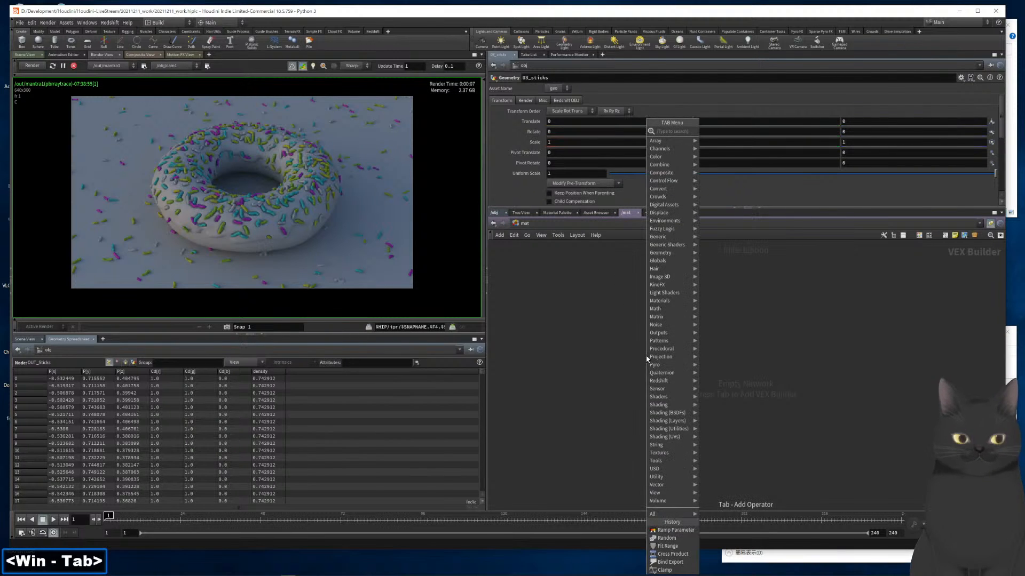
text(pri)
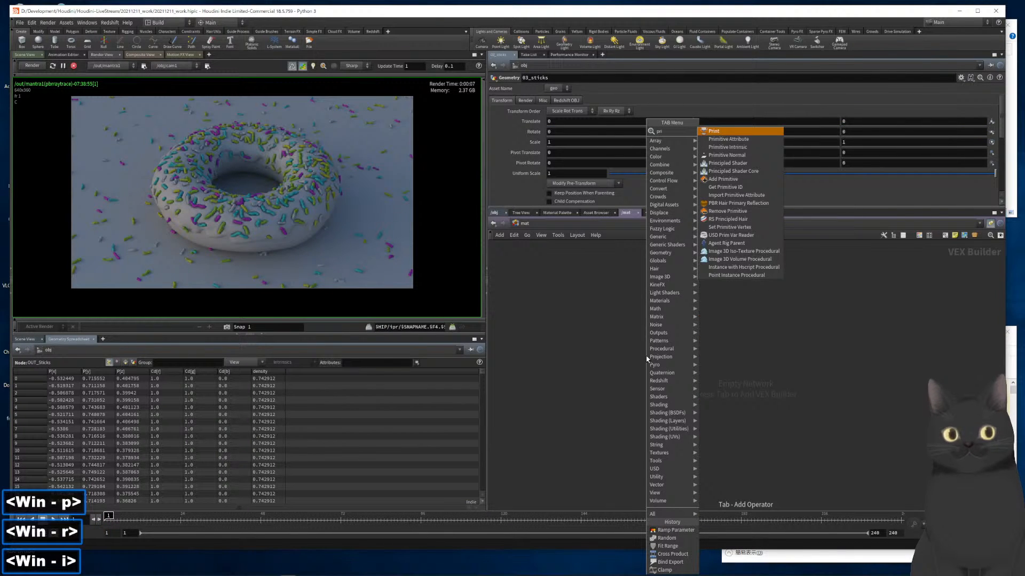
text(n)
key(Down)
key(Return)
key(Return)
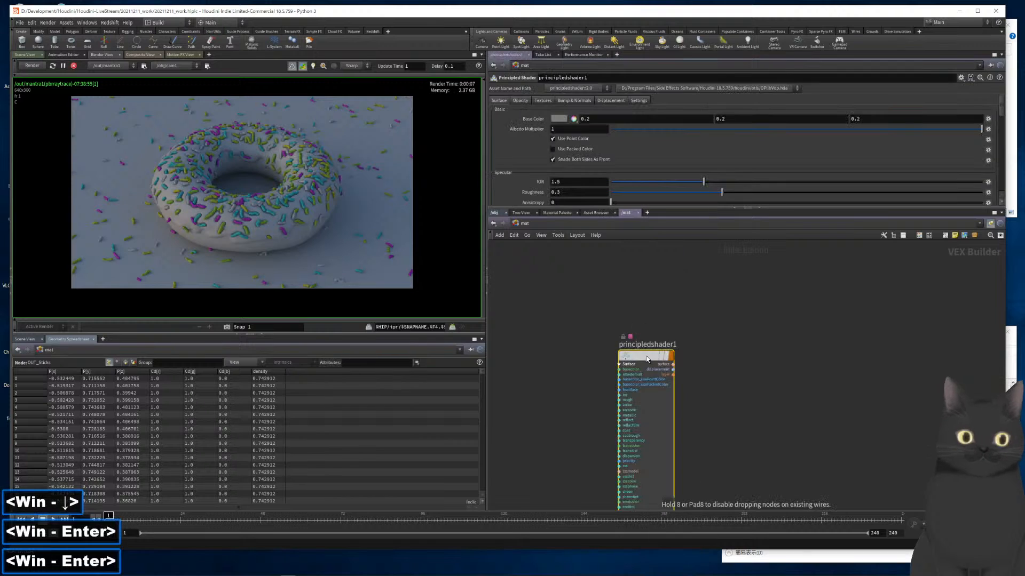
drag(646, 359, 696, 274)
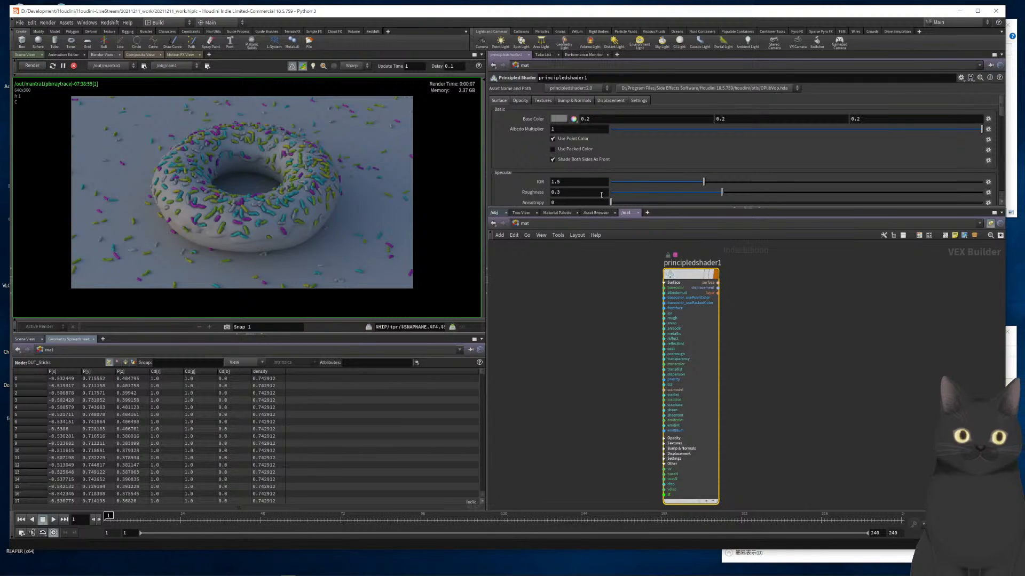
Apply the Milk Chocolate preset to the new Principled Shader and rename the node choco
click(553, 139)
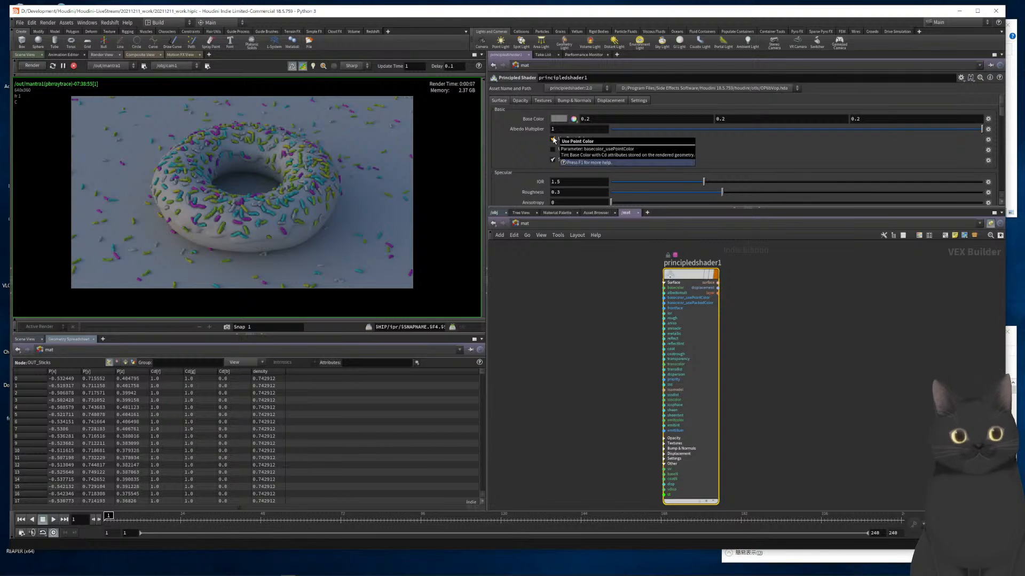
click(961, 77)
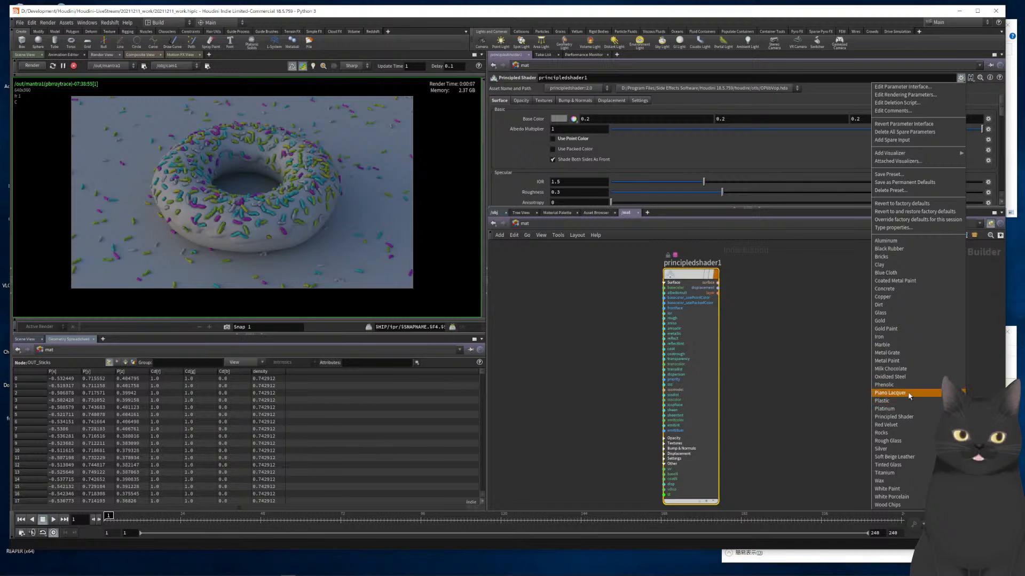
click(907, 369)
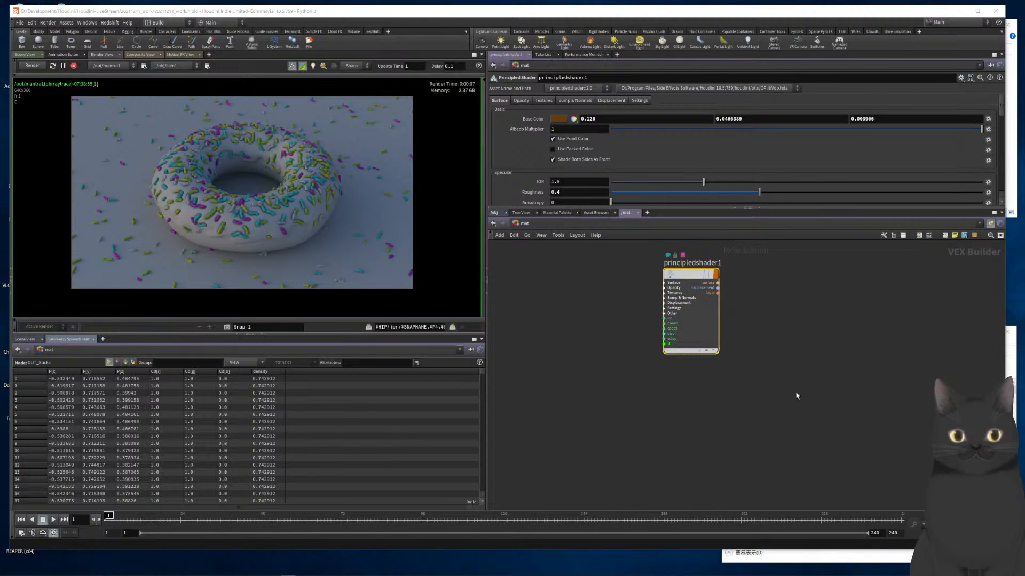
middle_drag(795, 392, 774, 425)
double_click(672, 296)
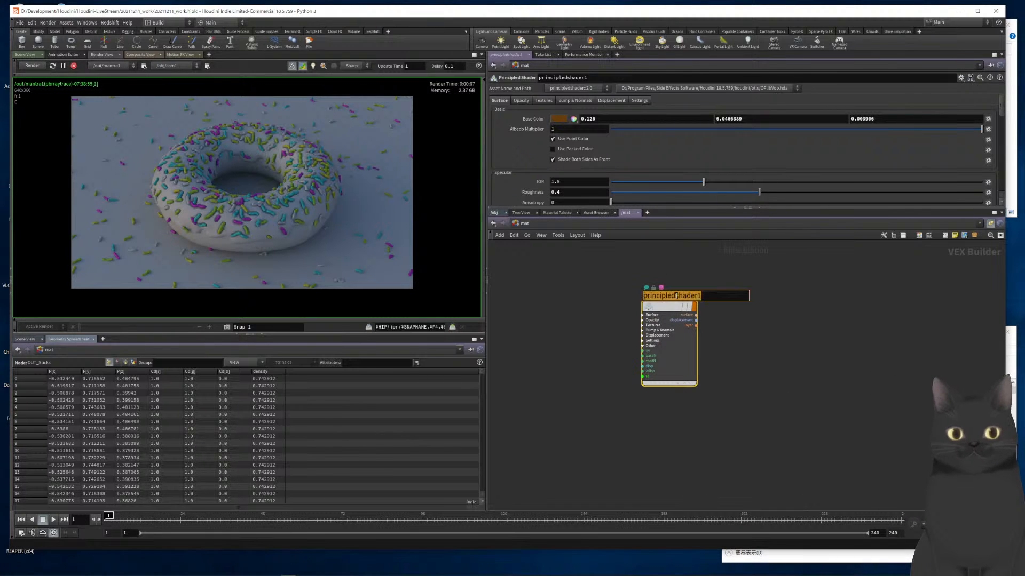
text(choco)
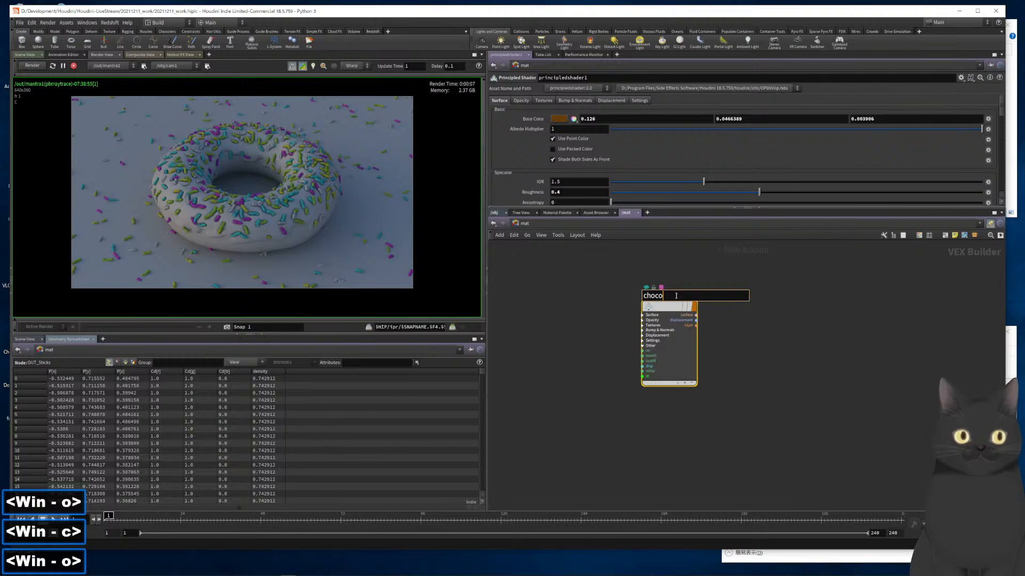
key(Return)
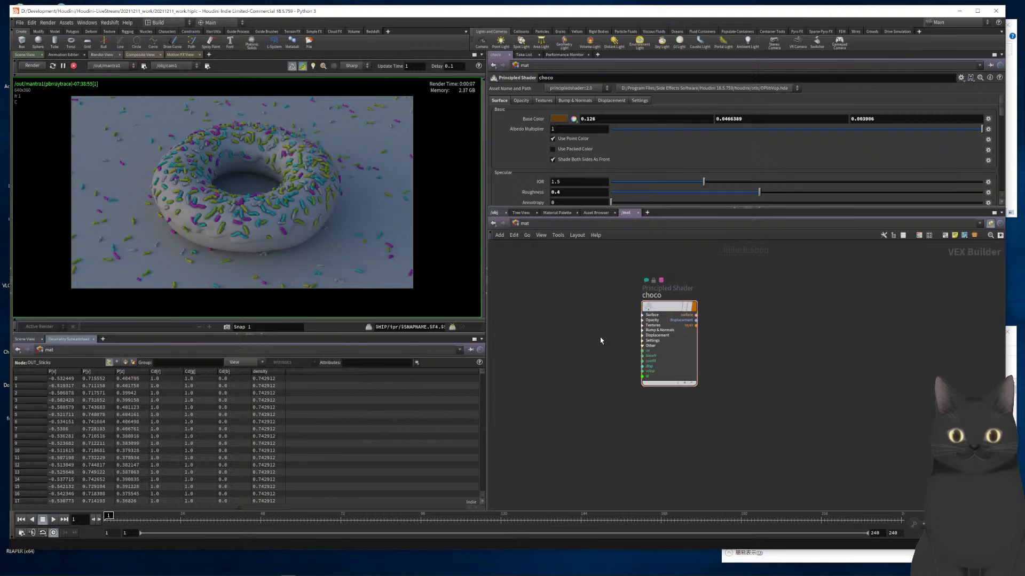
Show the network's tree viewer, expand obj and assign the choco material to the 02_chocolate object
key(shift+w)
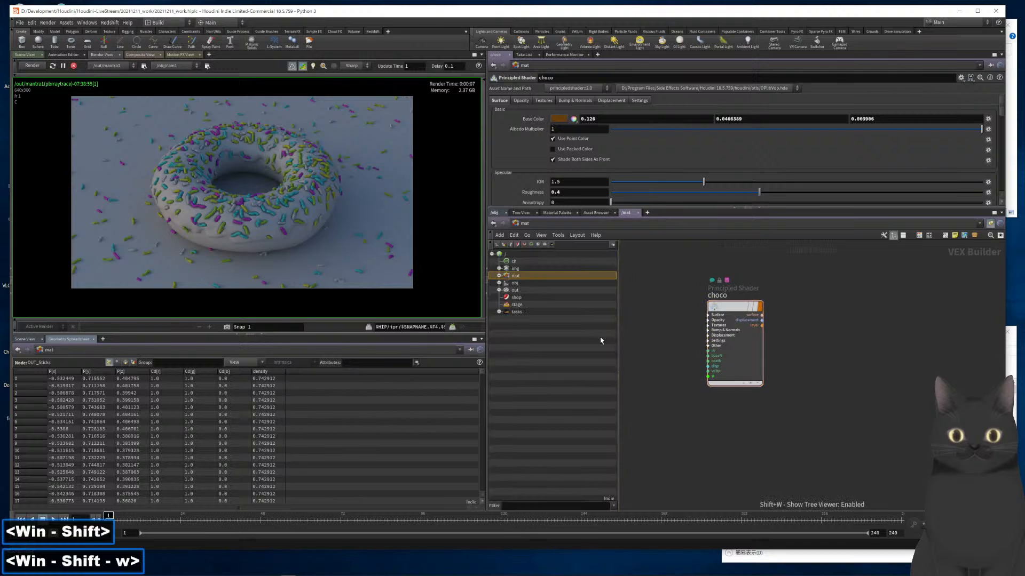
click(499, 283)
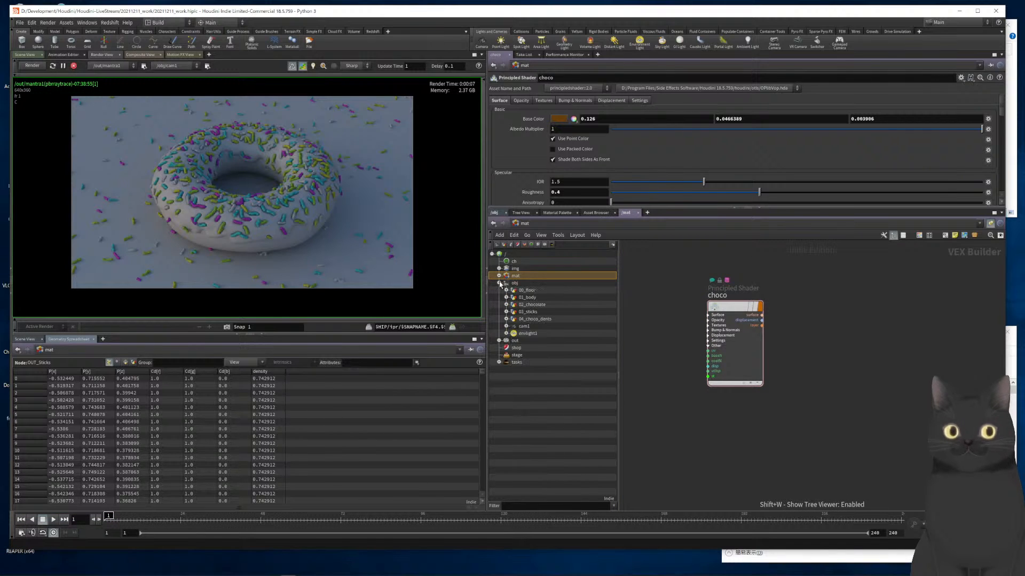
mouse_move(728, 313)
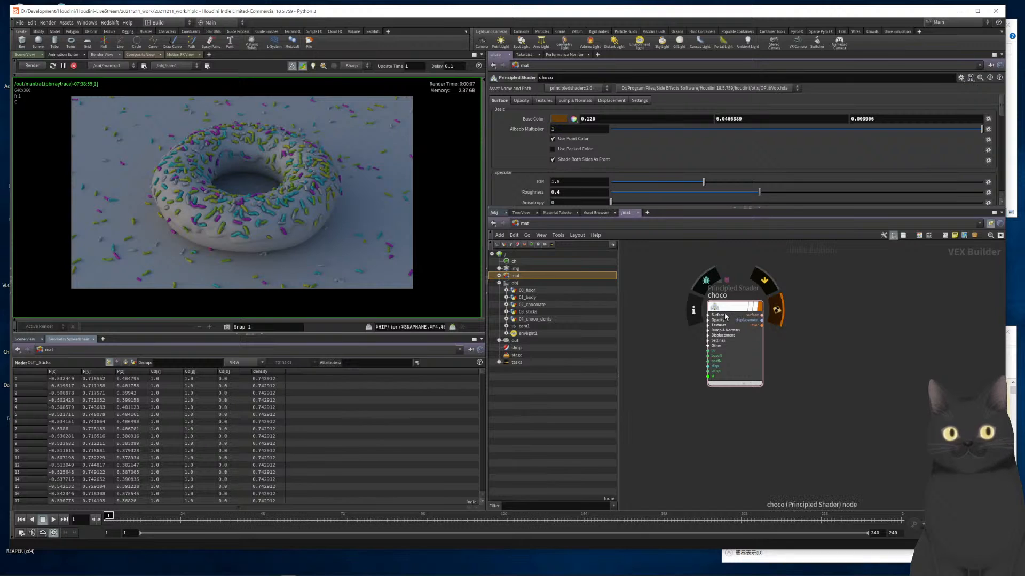
drag(728, 314, 541, 307)
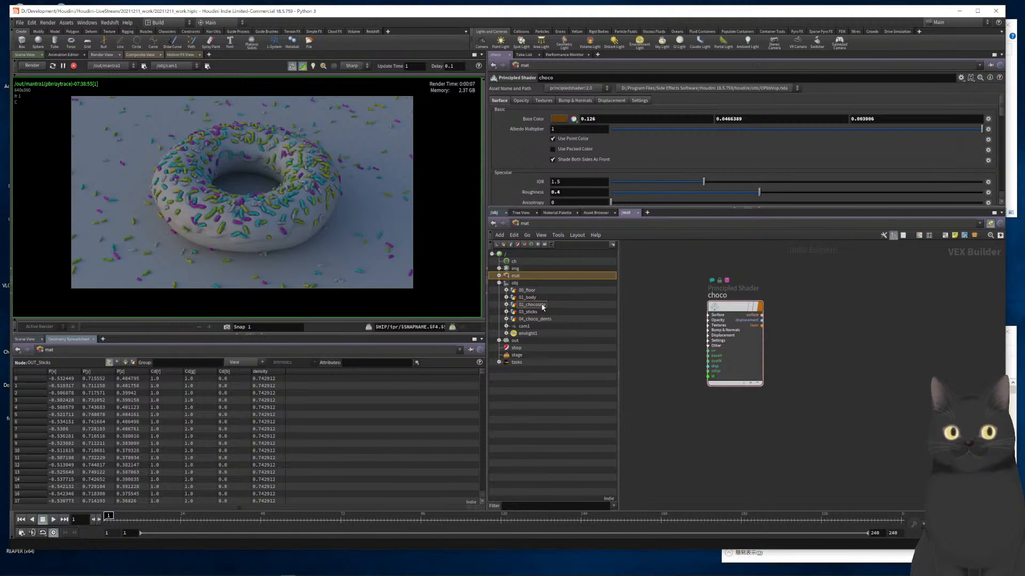
Enable Render Polygons As Subdivision (Mantra) in the render settings of 02_chocolate
click(542, 306)
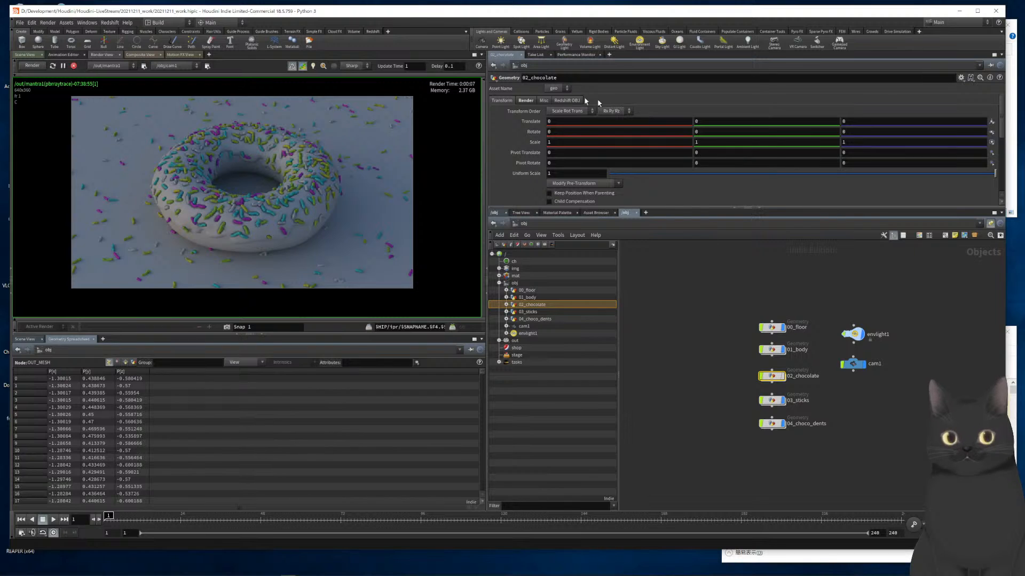
click(544, 100)
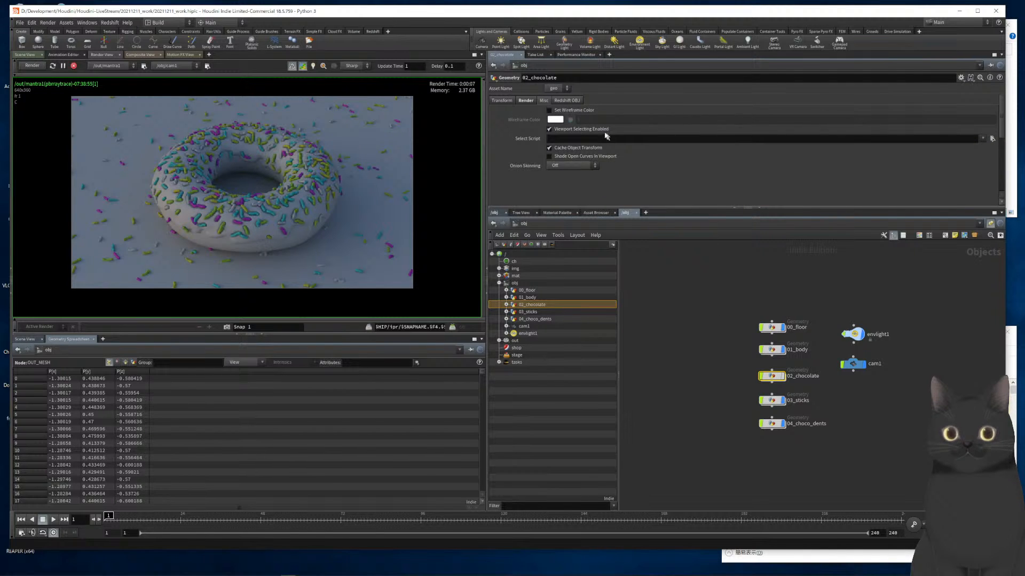
click(524, 101)
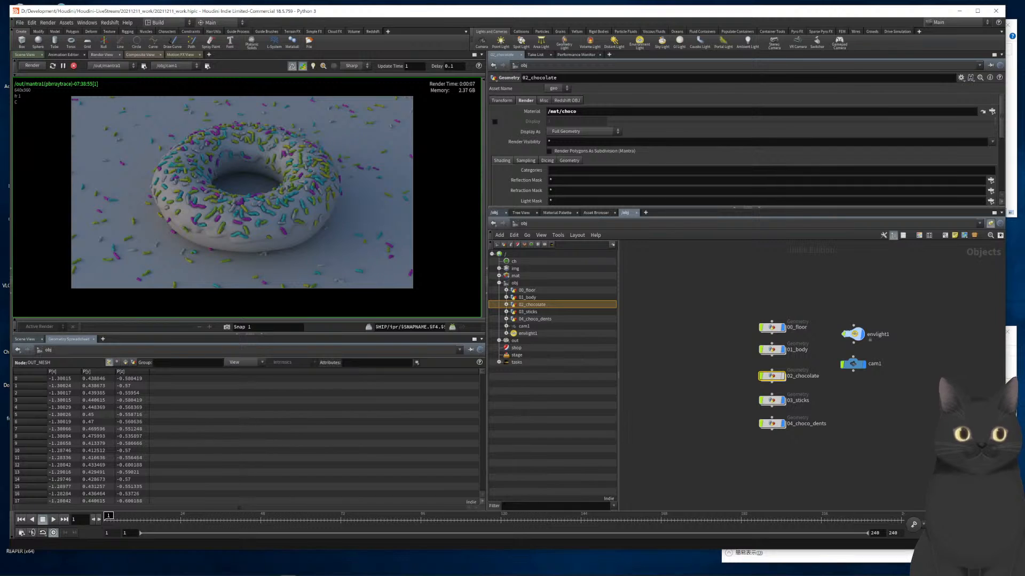
click(549, 151)
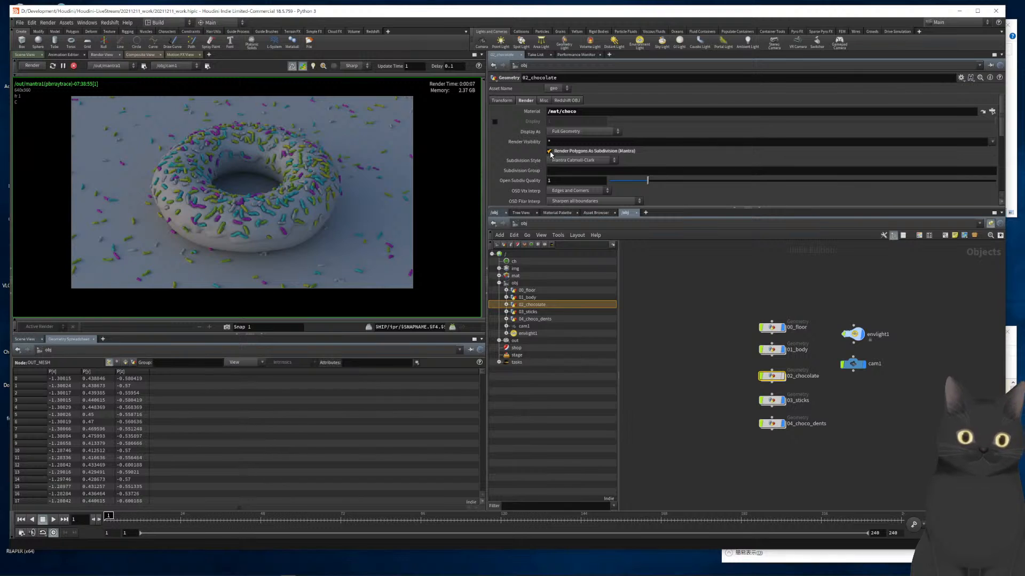
Return to the material network, add a second Principled Shader beside choco and name it sticks
click(521, 312)
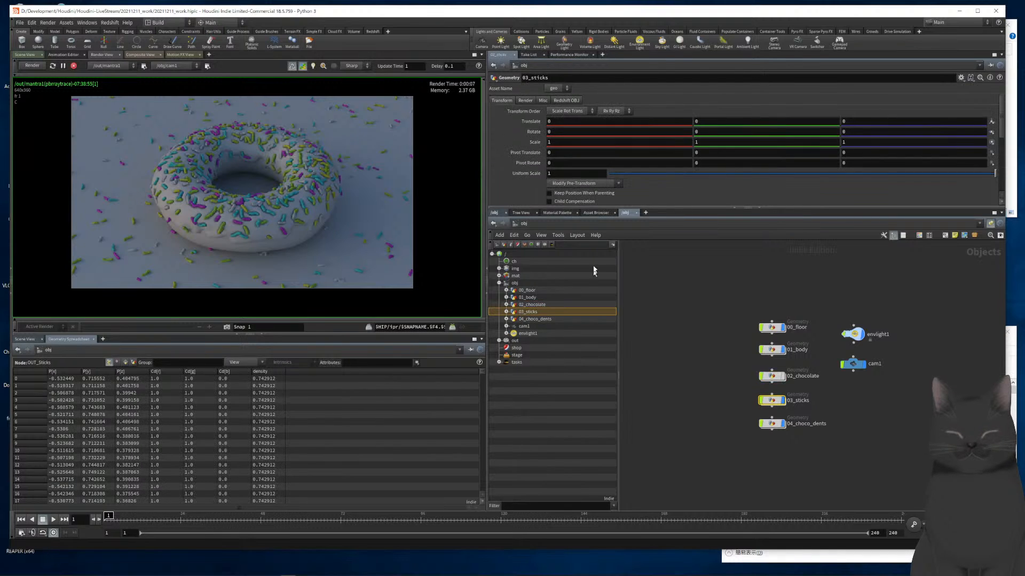
click(618, 228)
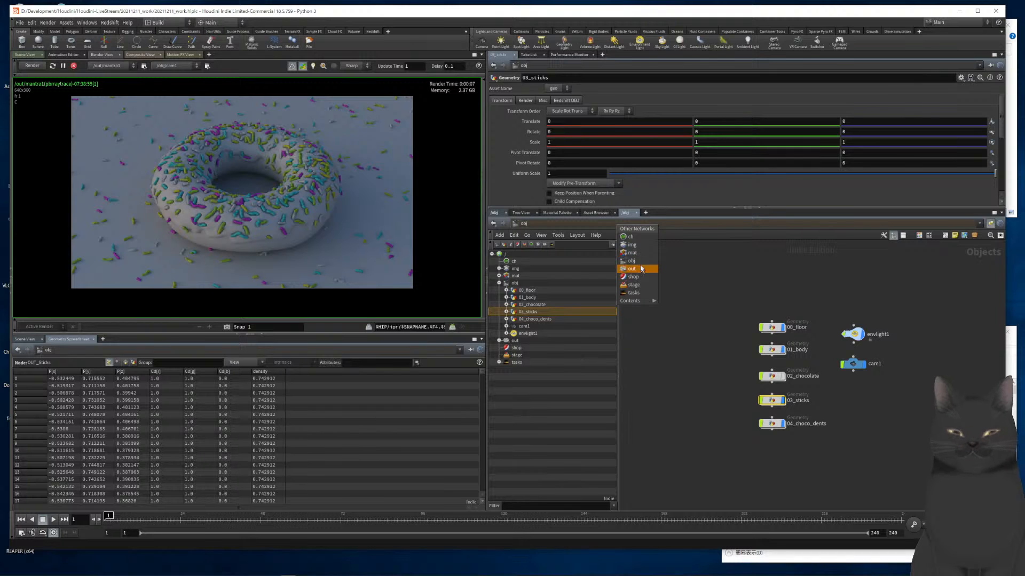
click(635, 254)
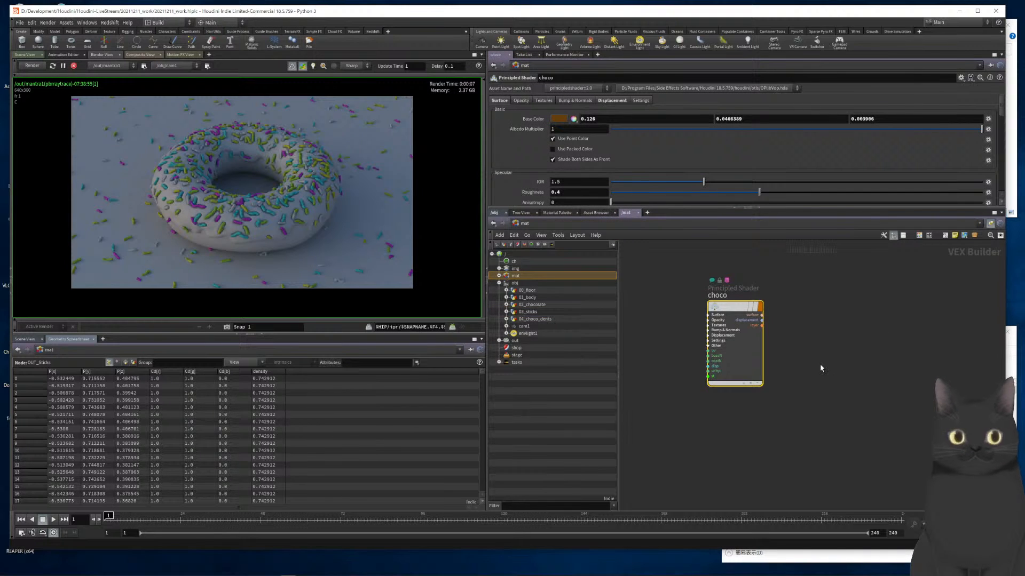
key(Tab)
text(princ)
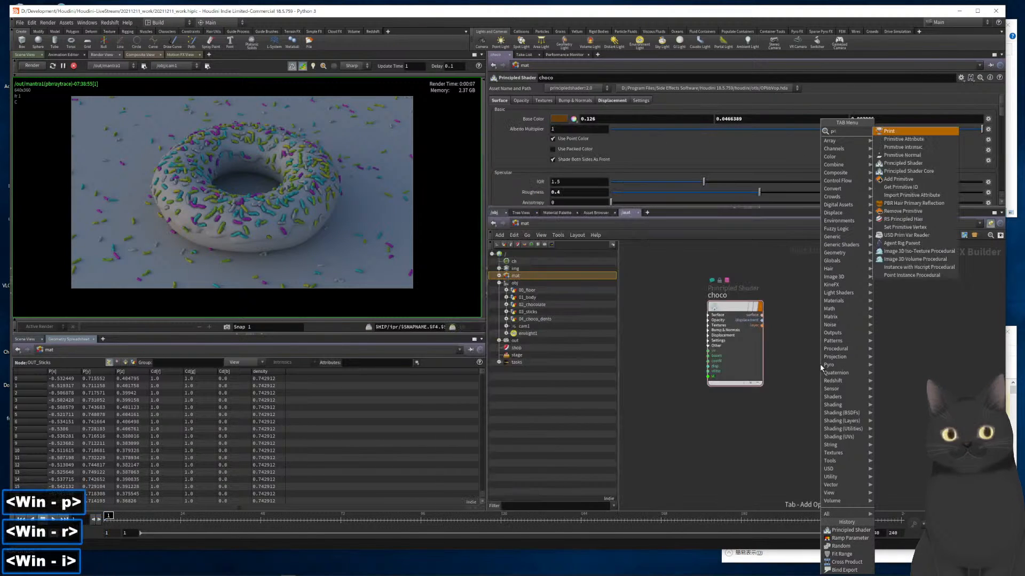
key(Return)
key(Return)
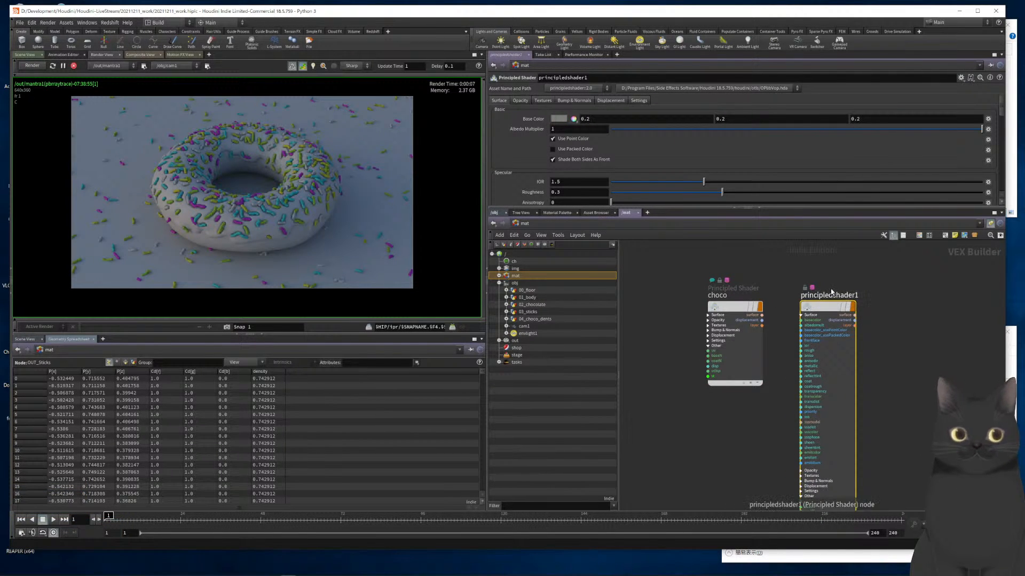
double_click(829, 295)
text(sticks)
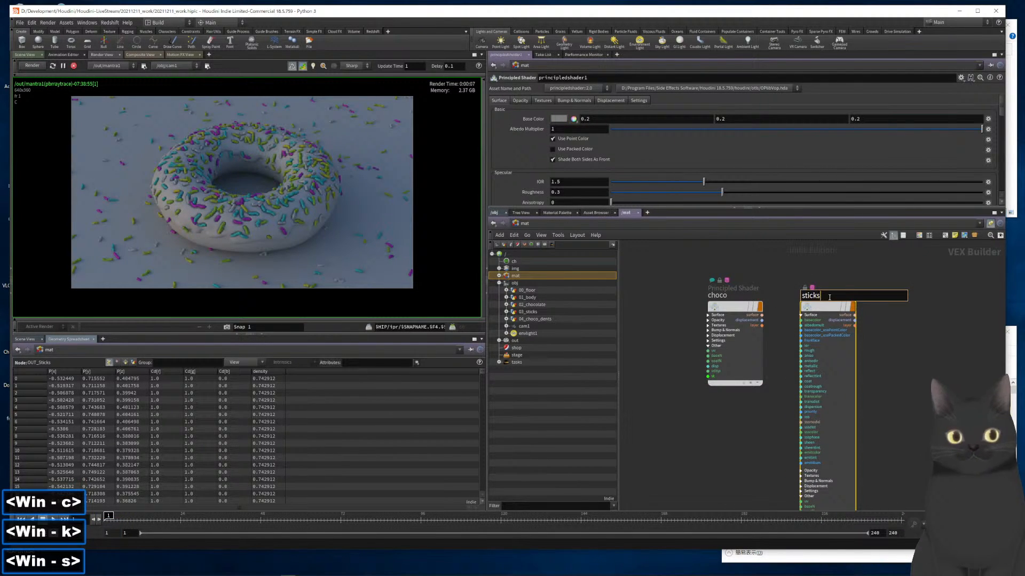
key(Return)
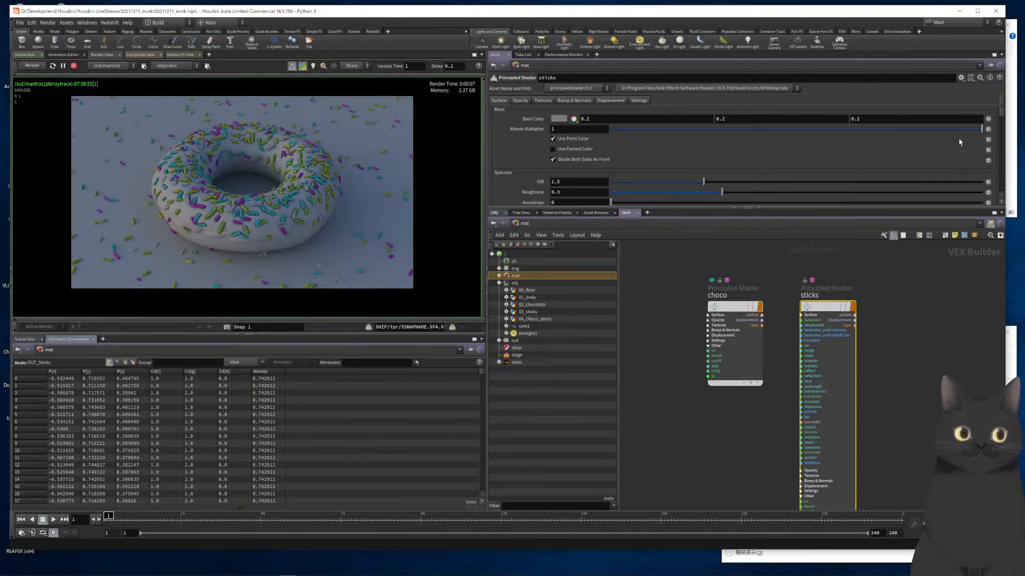
Set the sticks shader's base color to a light grey of 0.75 on all three channels
click(564, 123)
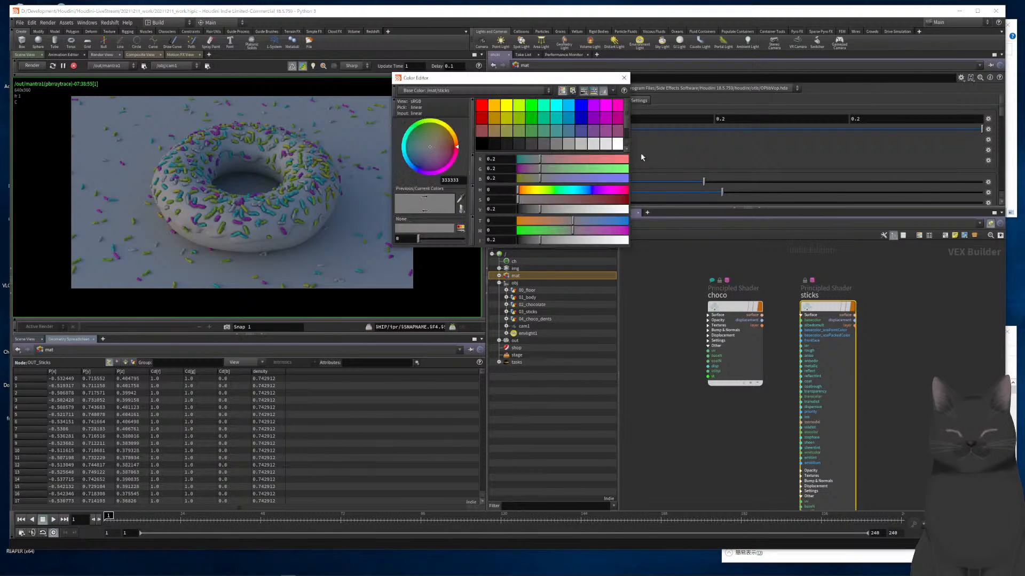
click(610, 145)
click(624, 77)
Set the sticks shader's roughness to 0.1 and its reflectivity to 0.2
scroll(590, 169, down, 2)
click(583, 170)
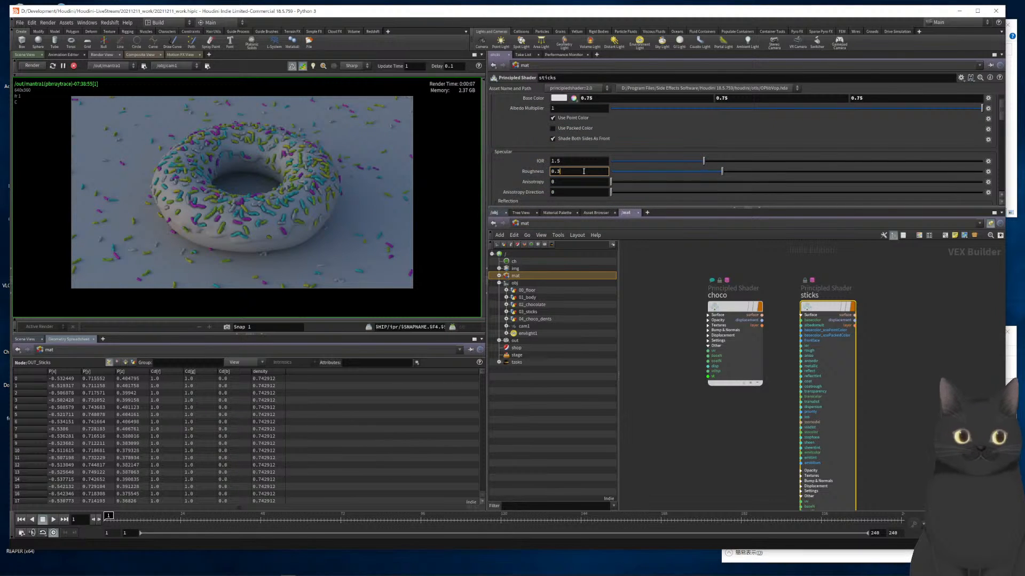
key(BackSpace)
text(1)
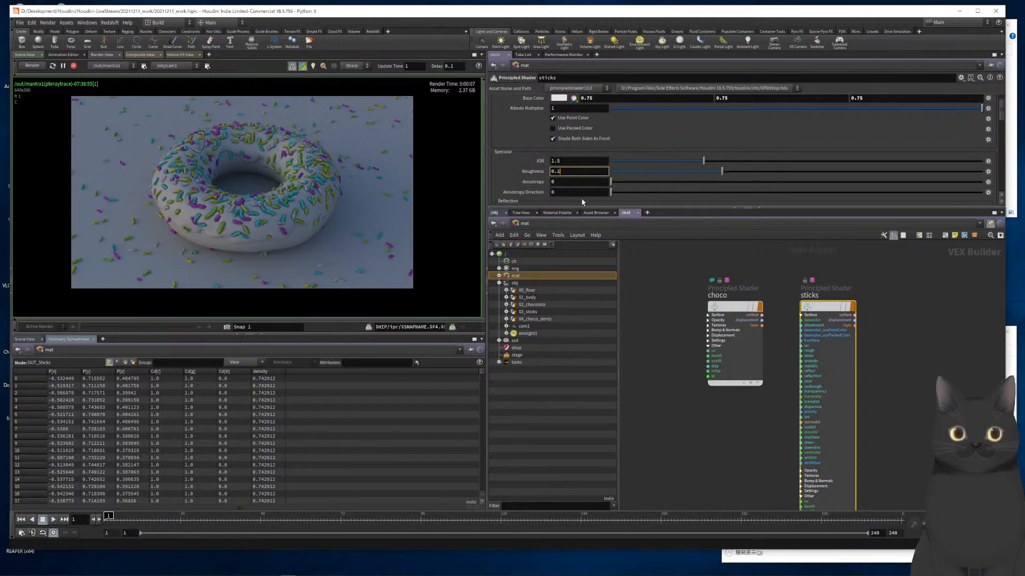
scroll(582, 142, down, 4)
double_click(585, 144)
text(0.1)
key(Return)
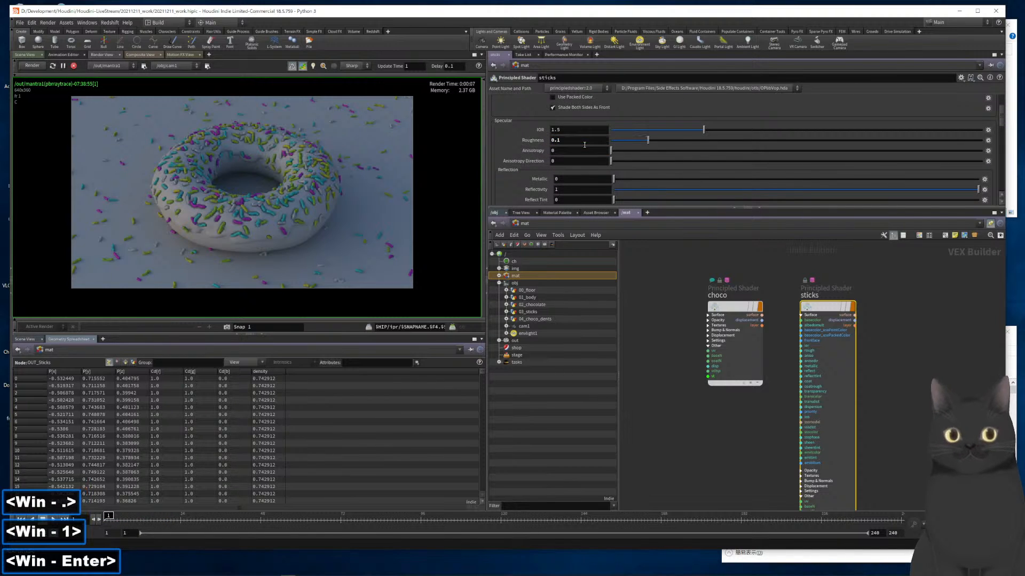
double_click(578, 190)
text(0.2)
key(Return)
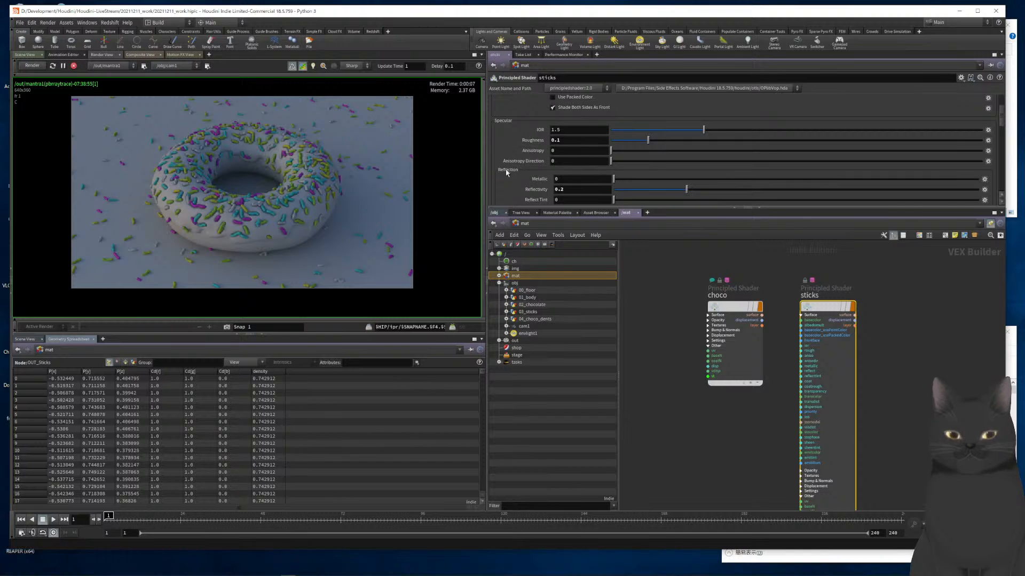
scroll(493, 167, down, 3)
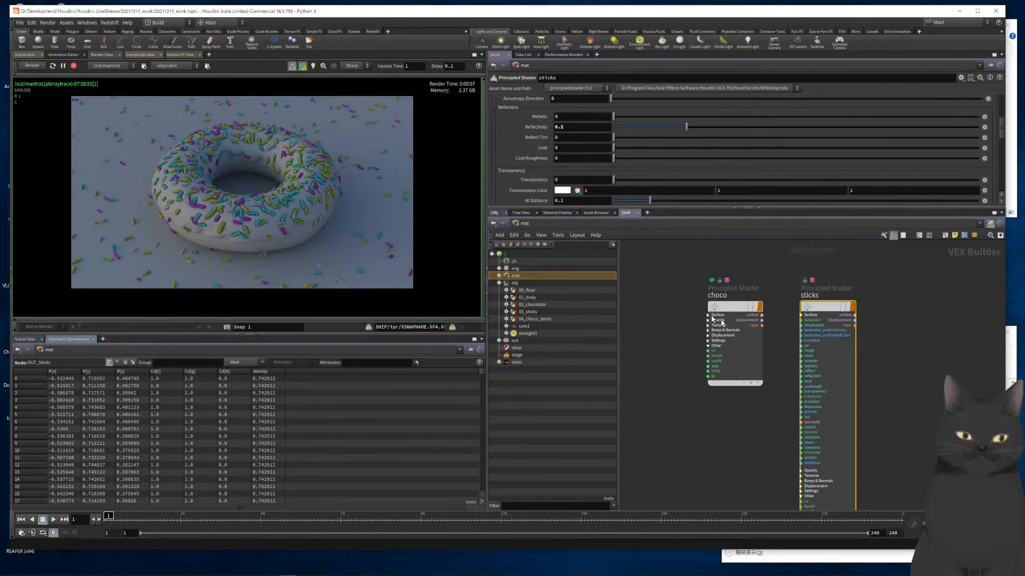
mouse_move(808, 308)
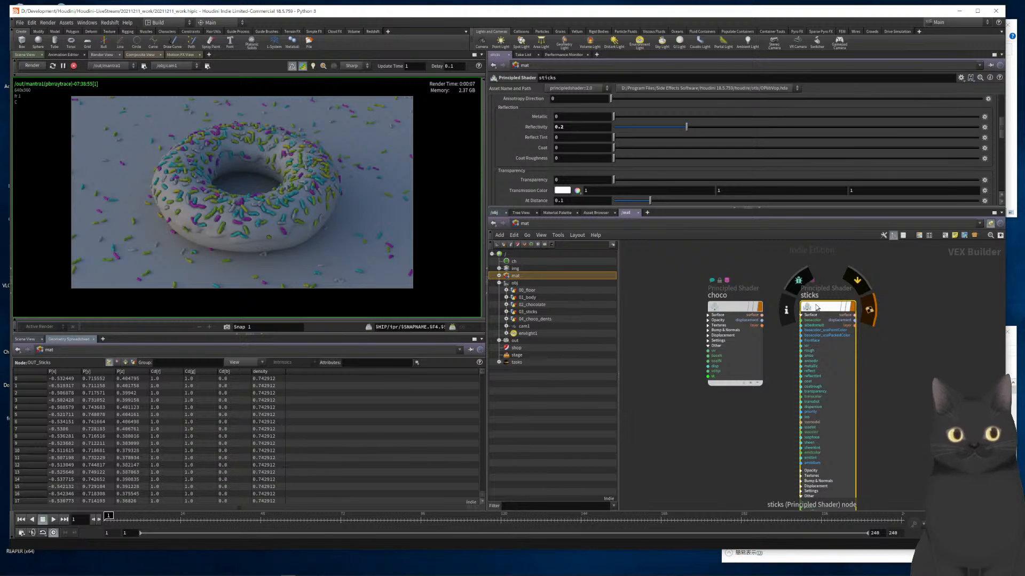
Assign the sticks material to 03_sticks and the choco material to 04_choco_dents
drag(817, 308, 539, 317)
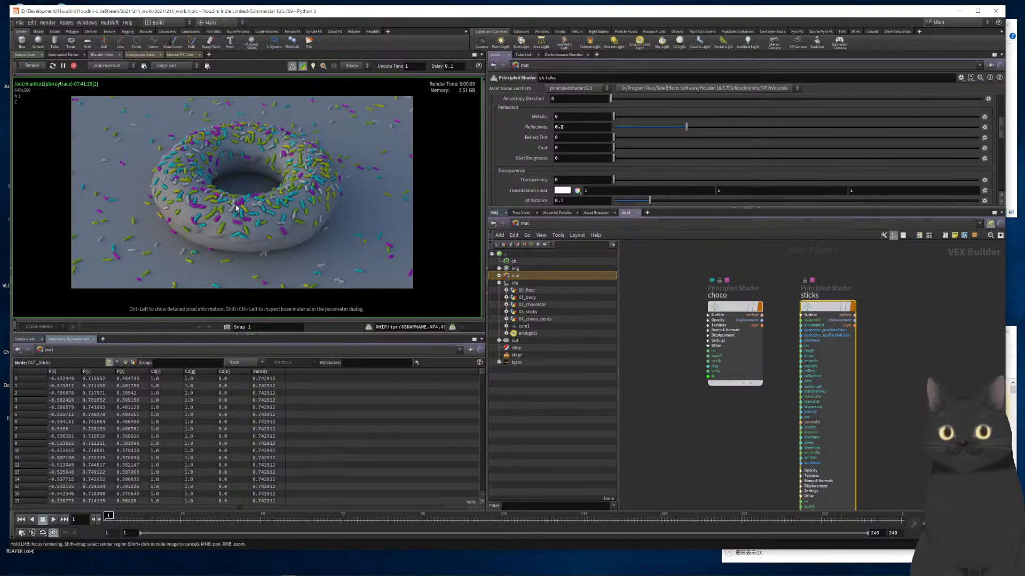
drag(727, 308, 544, 323)
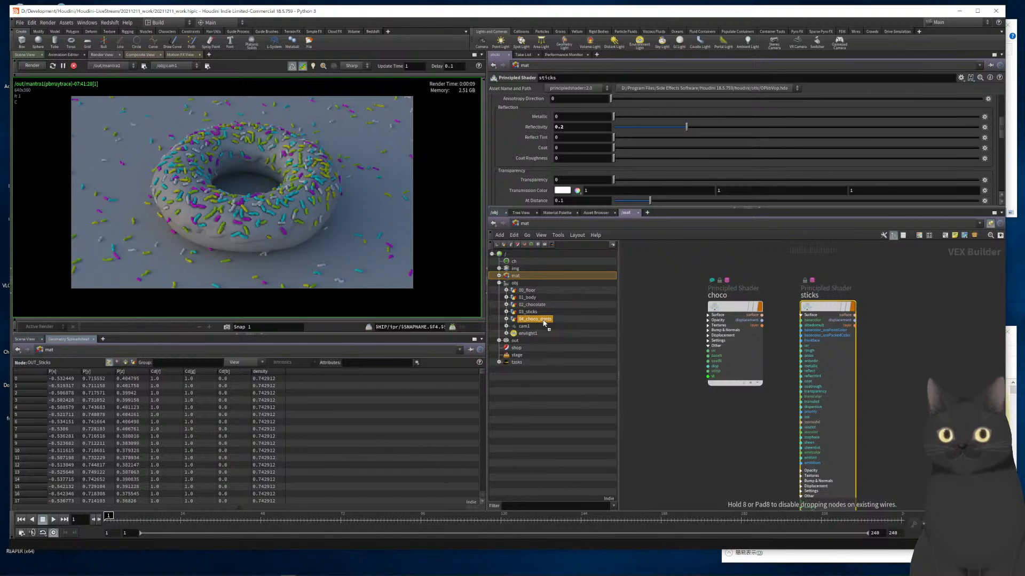
drag(545, 323, 544, 323)
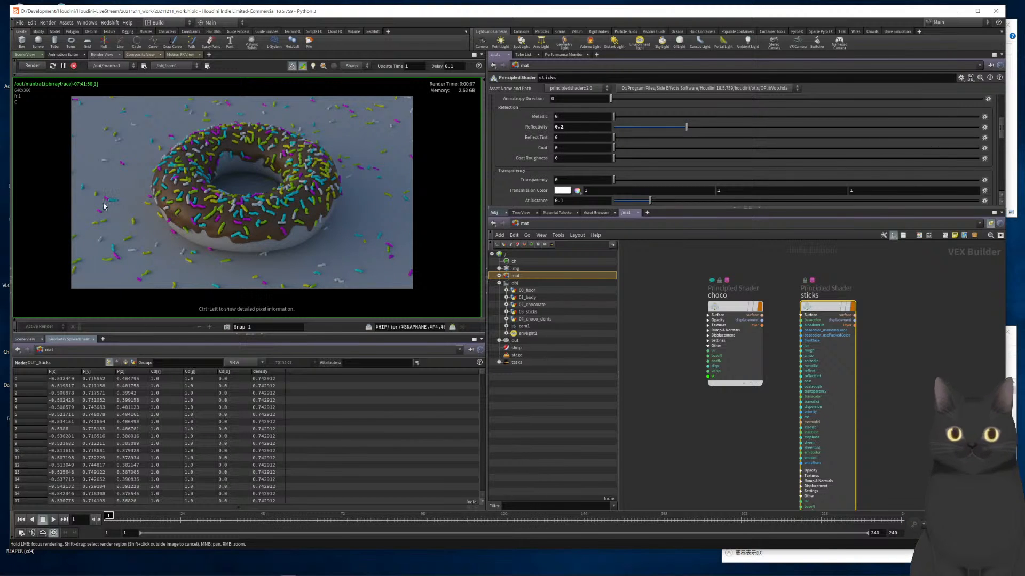
scroll(157, 209, up, 5)
scroll(230, 218, down, 5)
scroll(258, 218, down, 1)
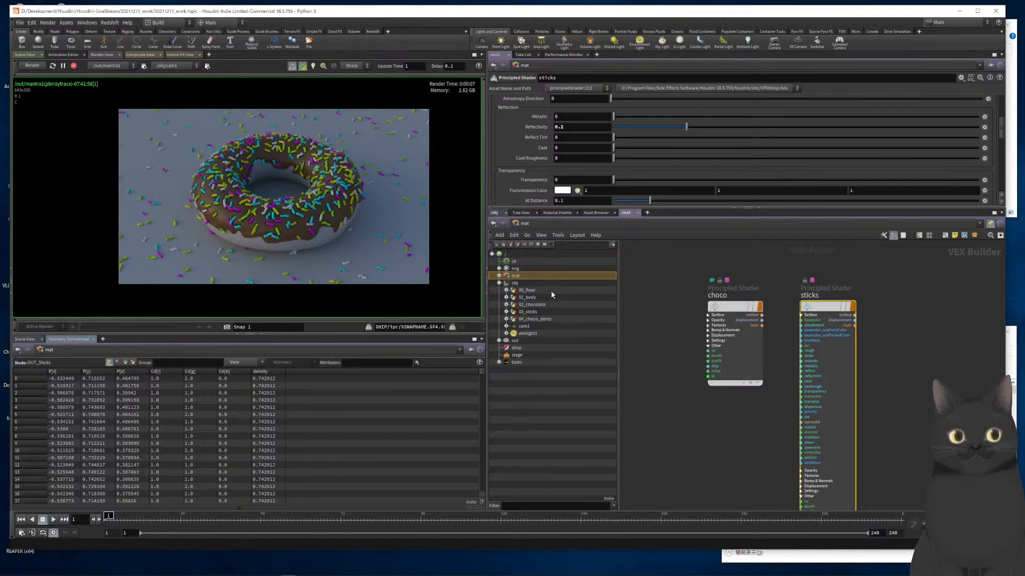
Arrange the choco and sticks shader nodes neatly side by side in the material network
scroll(779, 293, down, 2)
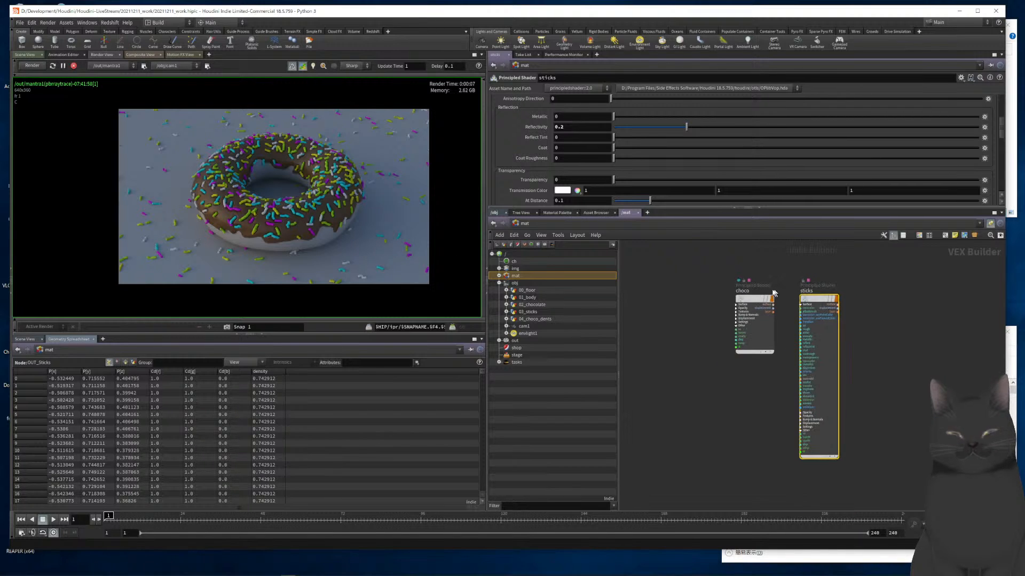
drag(758, 298, 699, 285)
drag(815, 301, 802, 295)
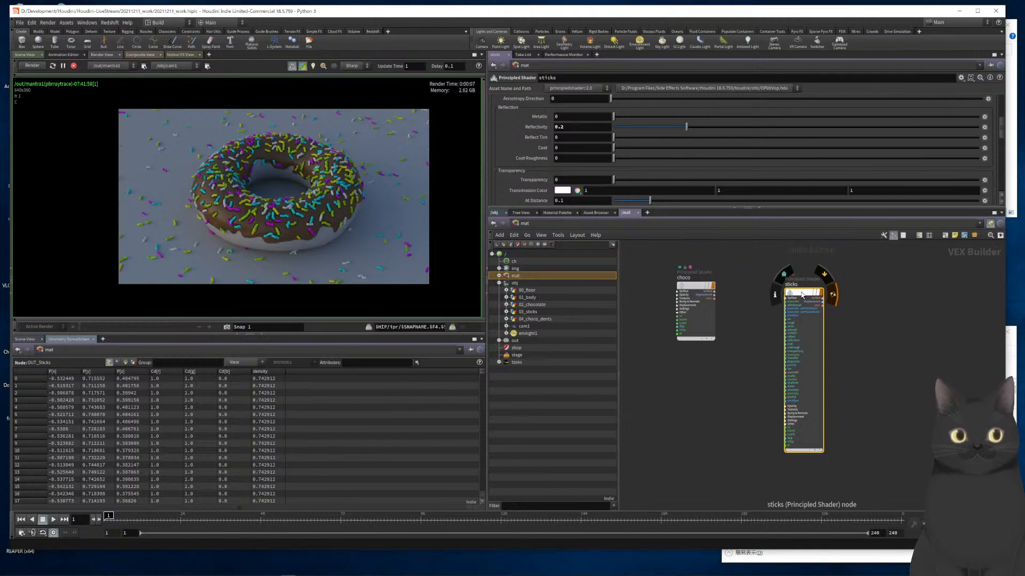
click(539, 322)
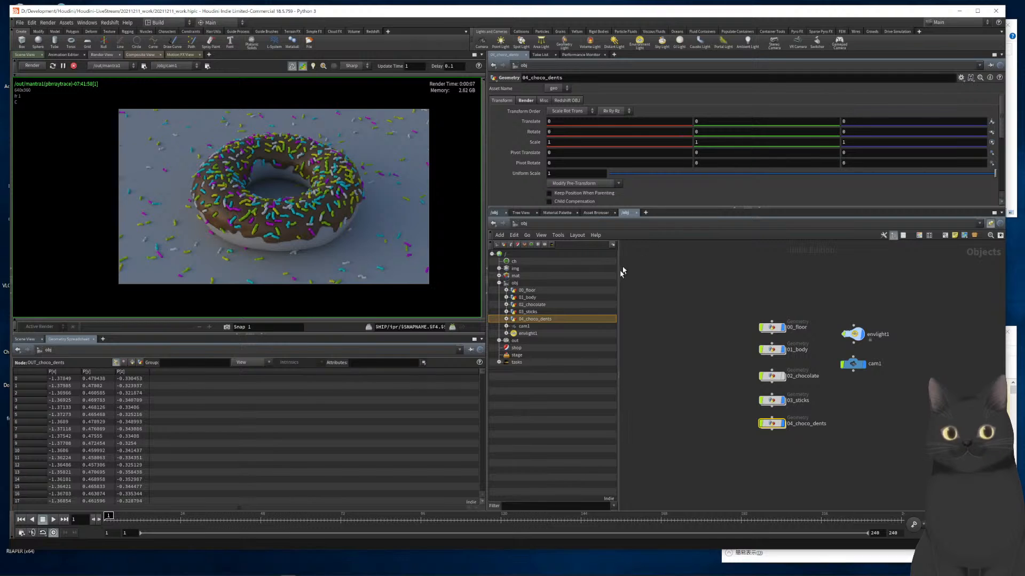
double_click(528, 277)
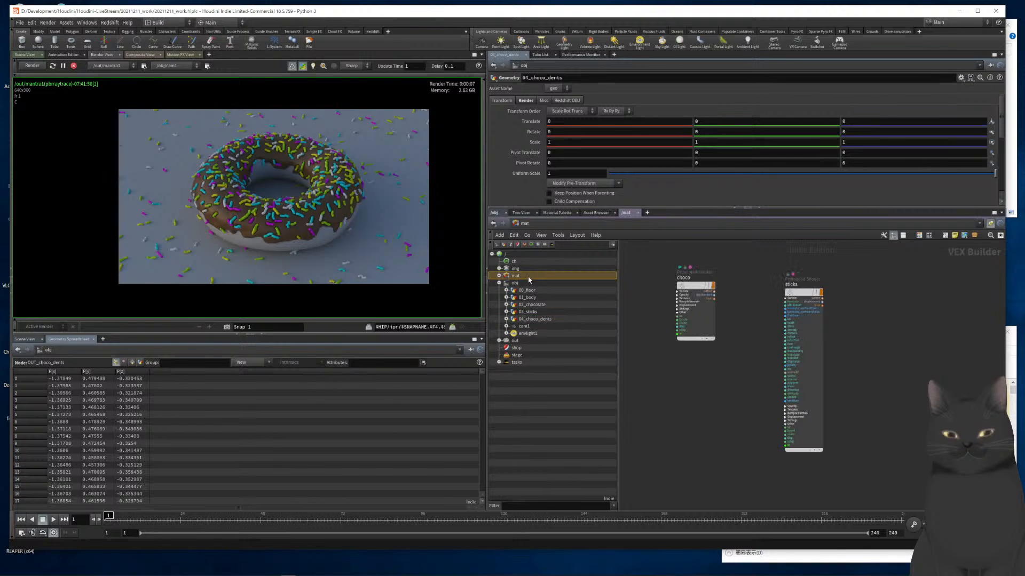
key(l)
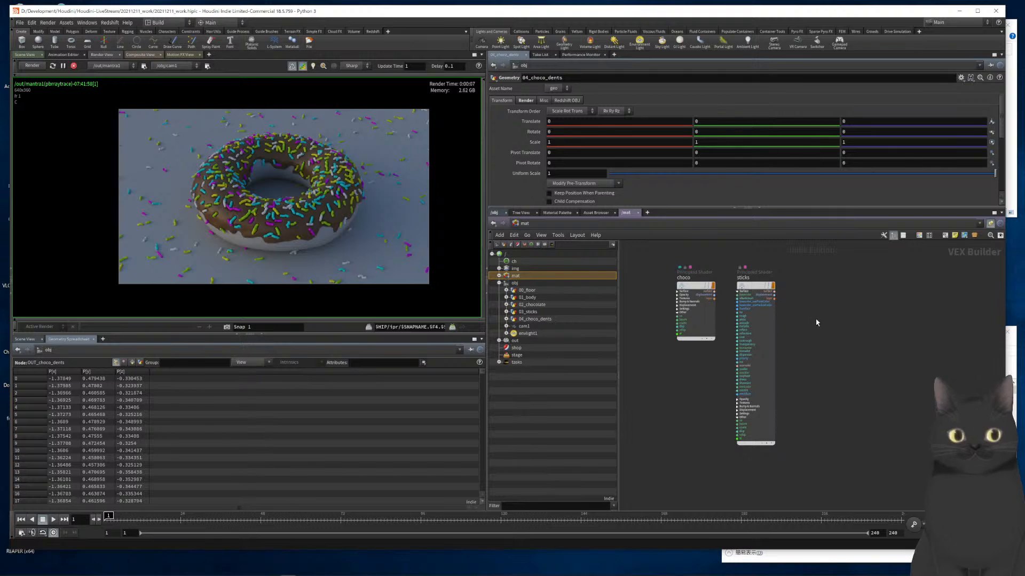
scroll(816, 323, up, 3)
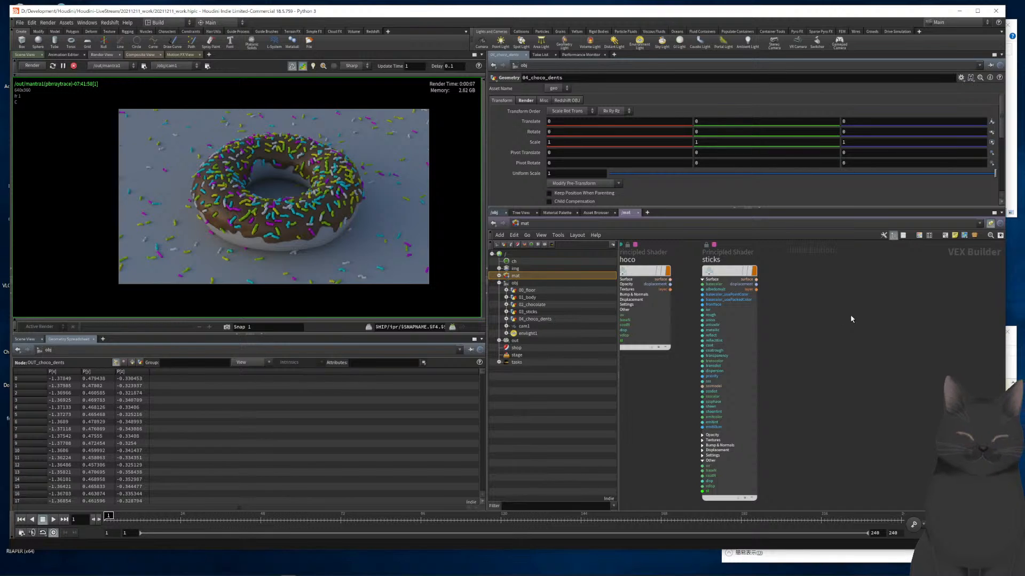
Go inside 01_body and insert a Point VOP node between transform1 and OUT_Body
click(536, 298)
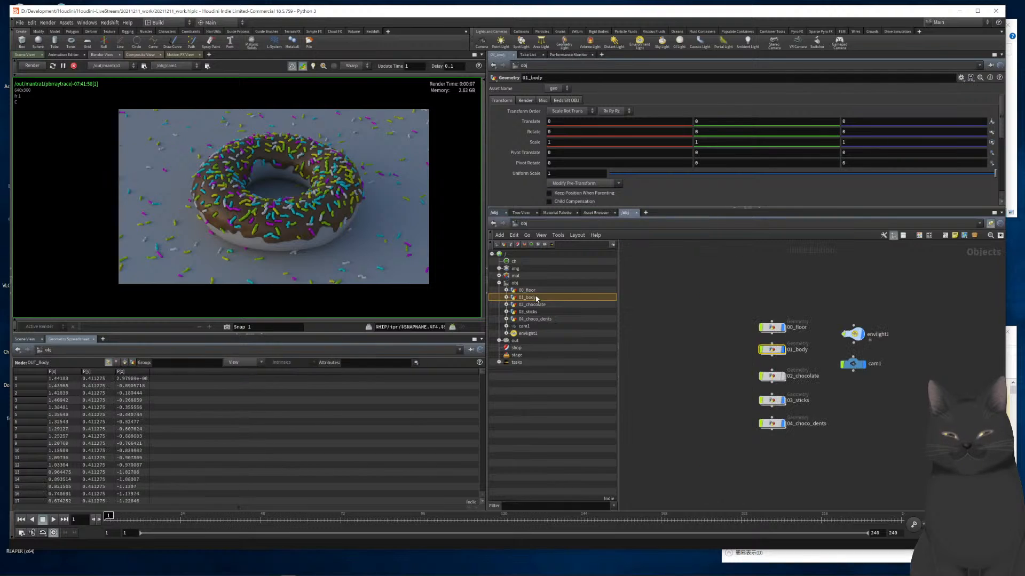
click(532, 275)
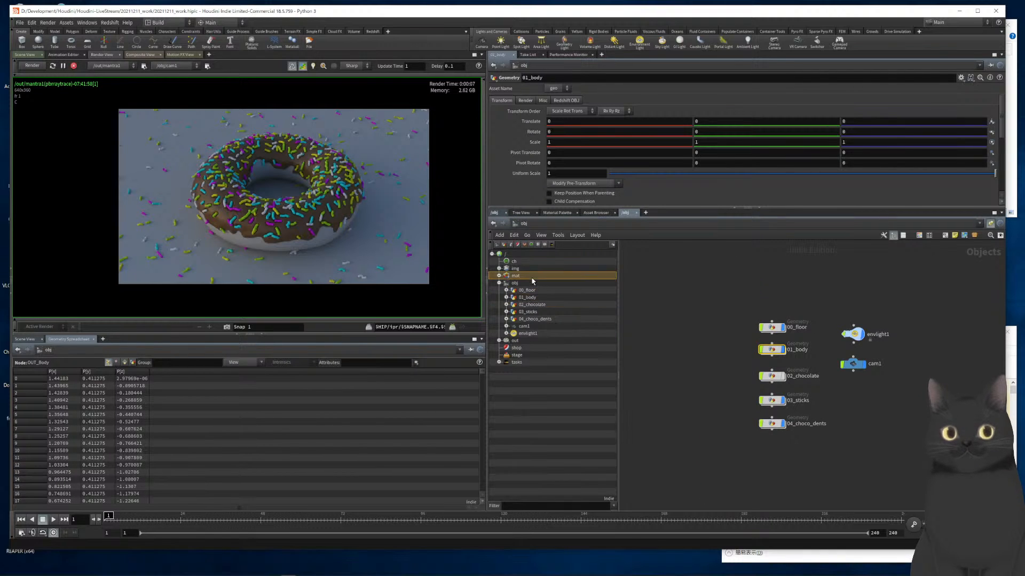
click(495, 213)
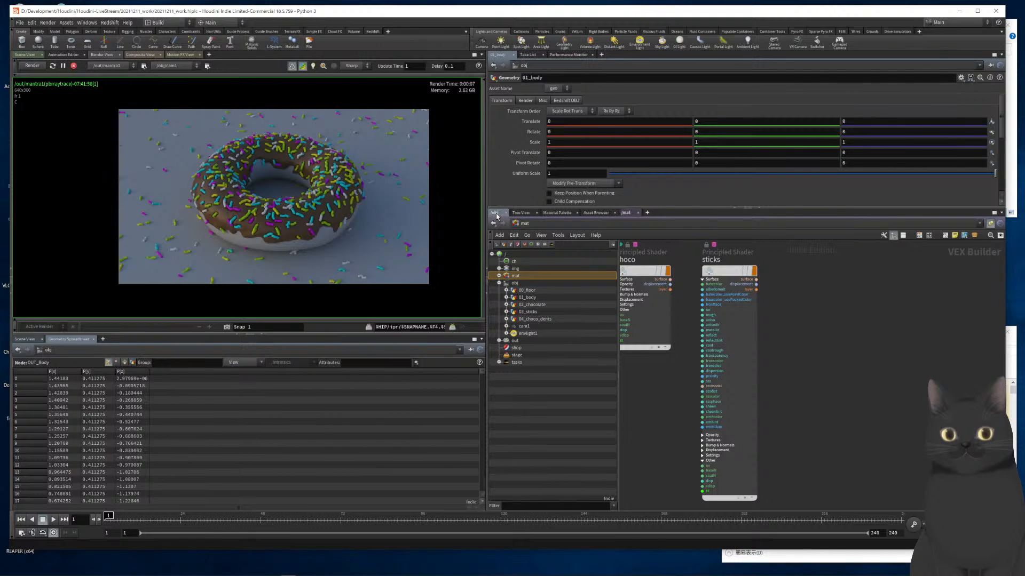
double_click(635, 302)
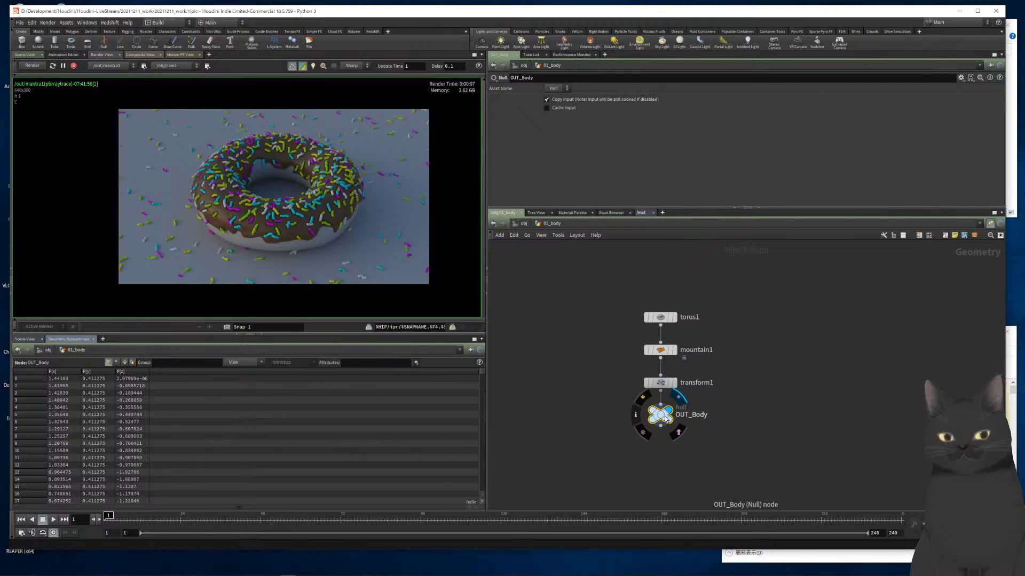
drag(664, 416, 665, 443)
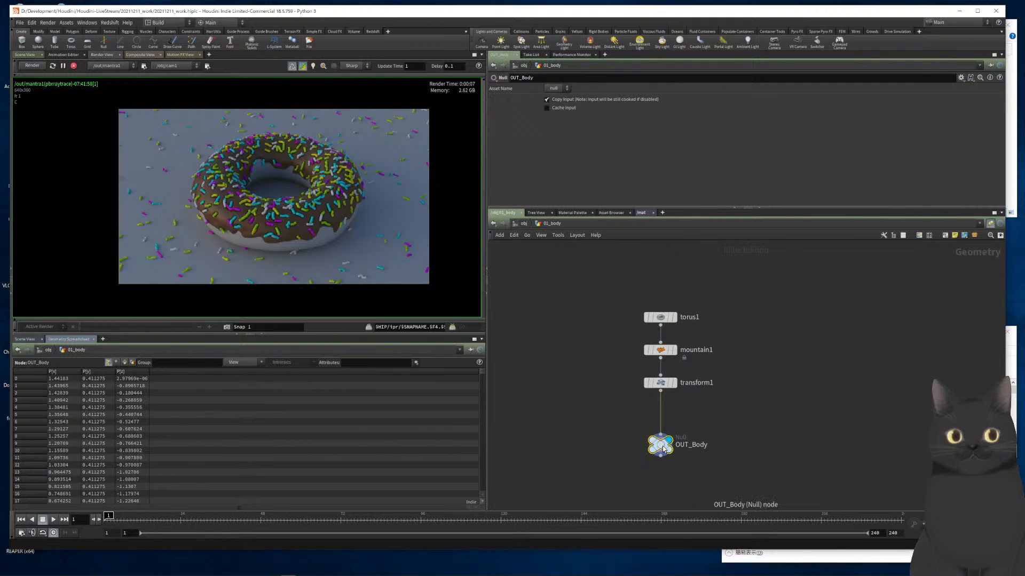
click(658, 392)
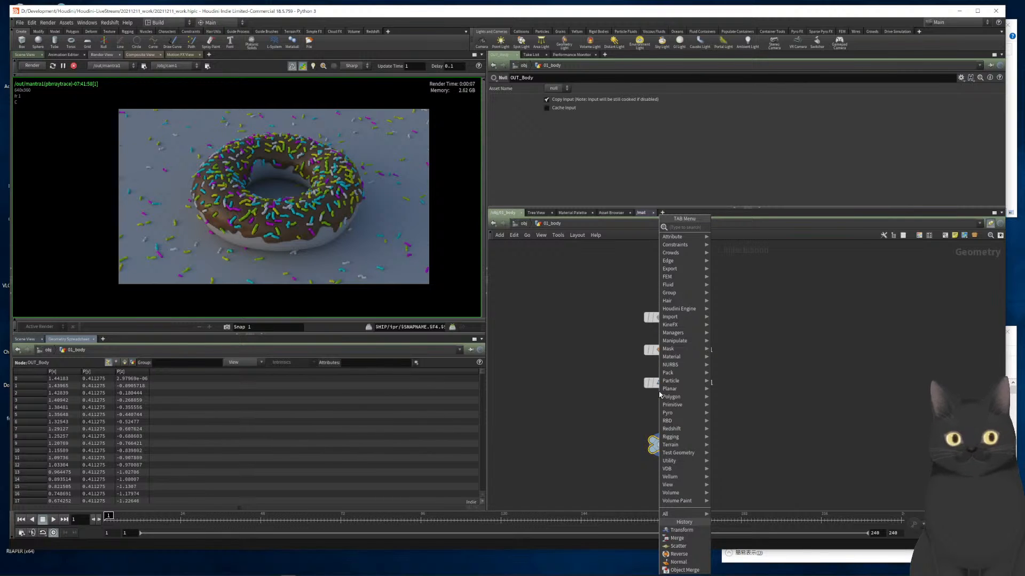
text(pointvop)
key(Return)
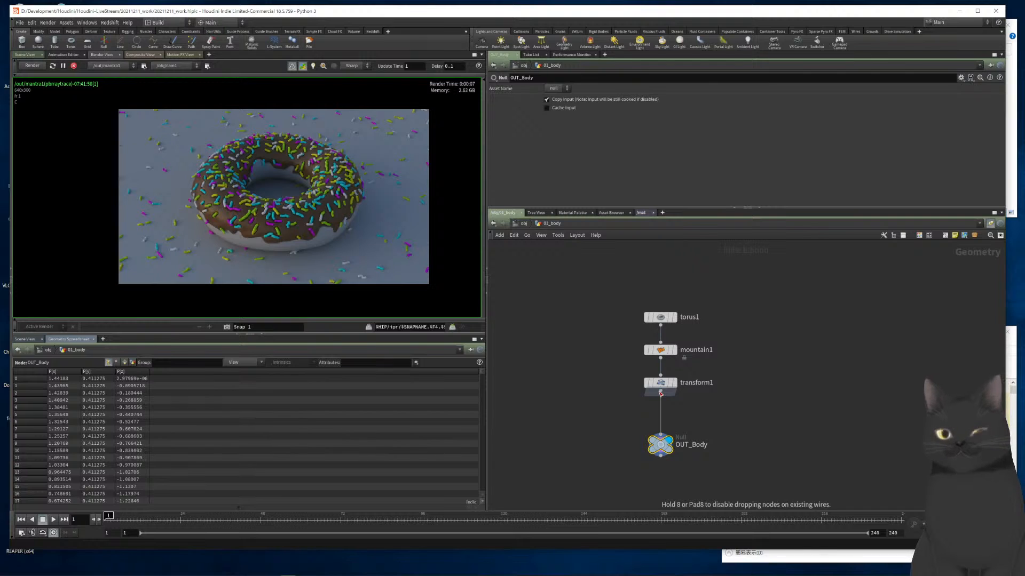
click(661, 412)
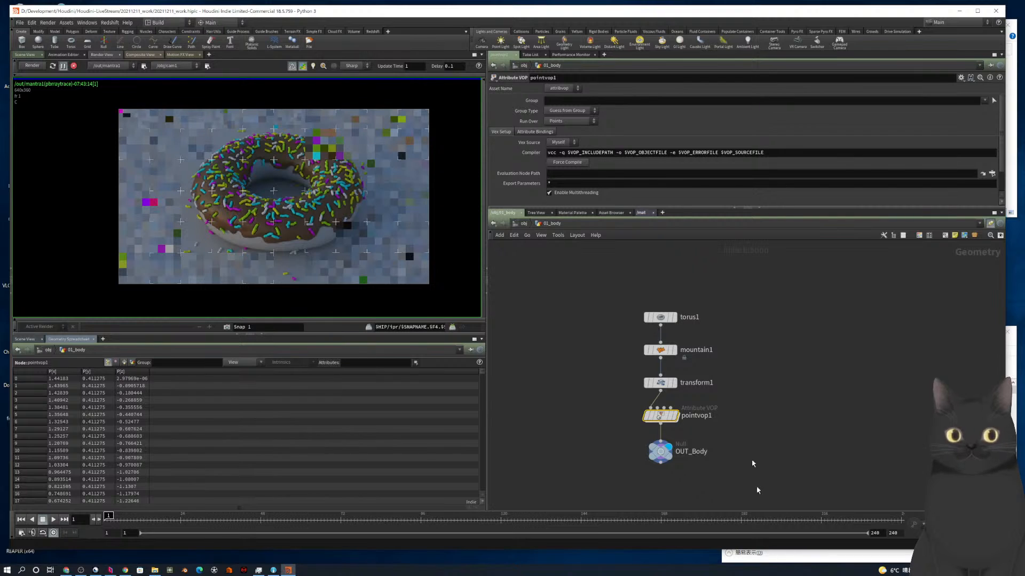
Open the pointvop1 network, bring up the 3D scene view of the body, and space the global and output nodes apart
double_click(661, 415)
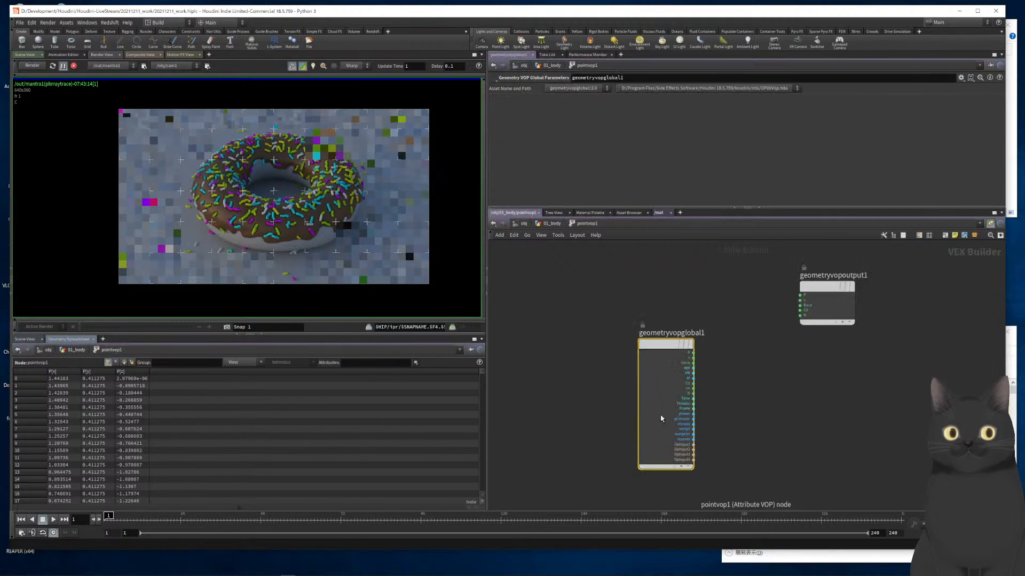
drag(828, 292, 892, 329)
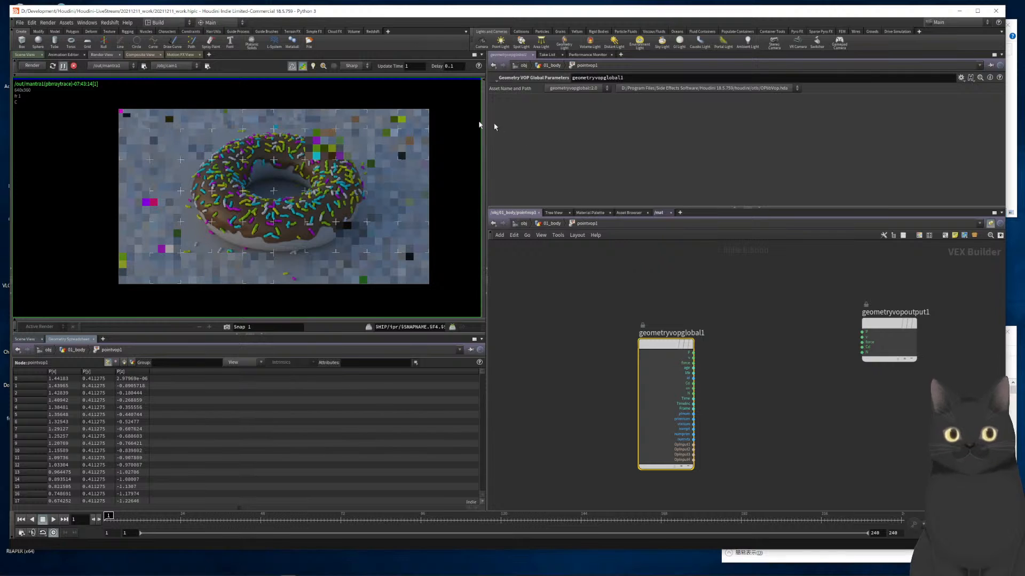
click(24, 55)
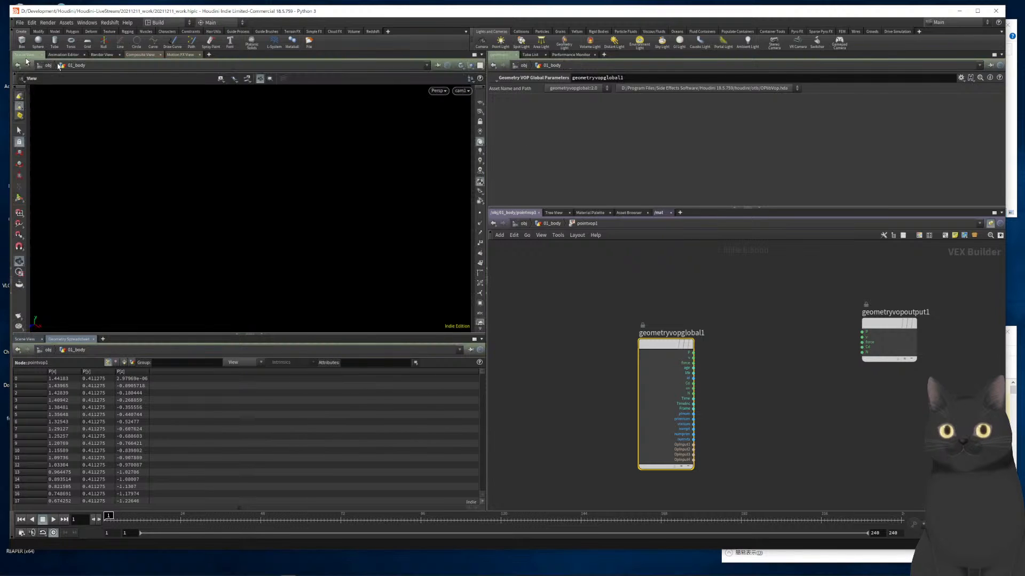
click(470, 66)
click(494, 90)
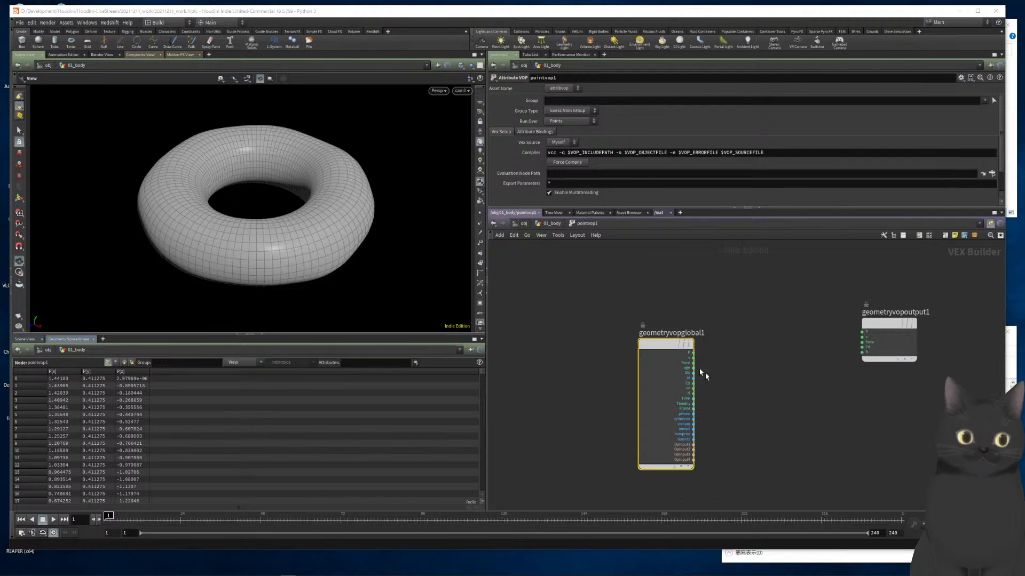
middle_drag(727, 377, 675, 366)
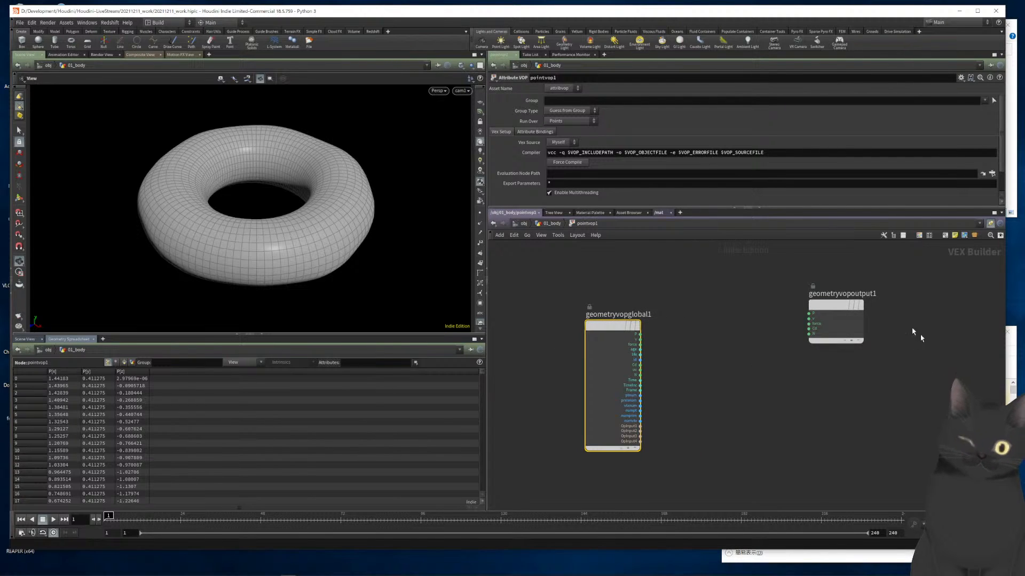
drag(837, 311, 873, 332)
scroll(727, 382, up, 5)
scroll(634, 380, down, 3)
scroll(635, 380, down, 2)
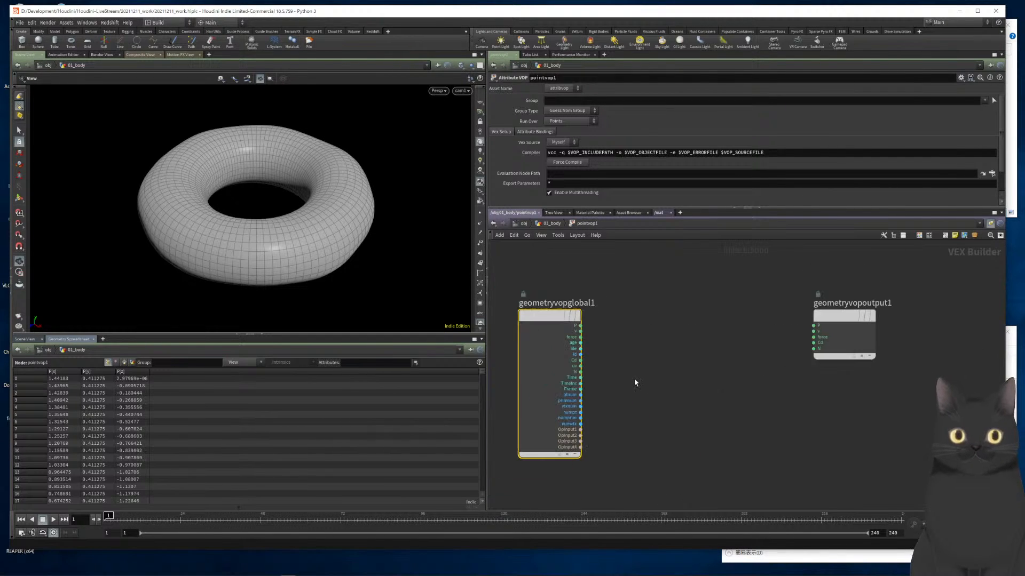
Add a Relative to Bounding Box node between geometryvopglobal1 and geometryvopoutput1
key(Tab)
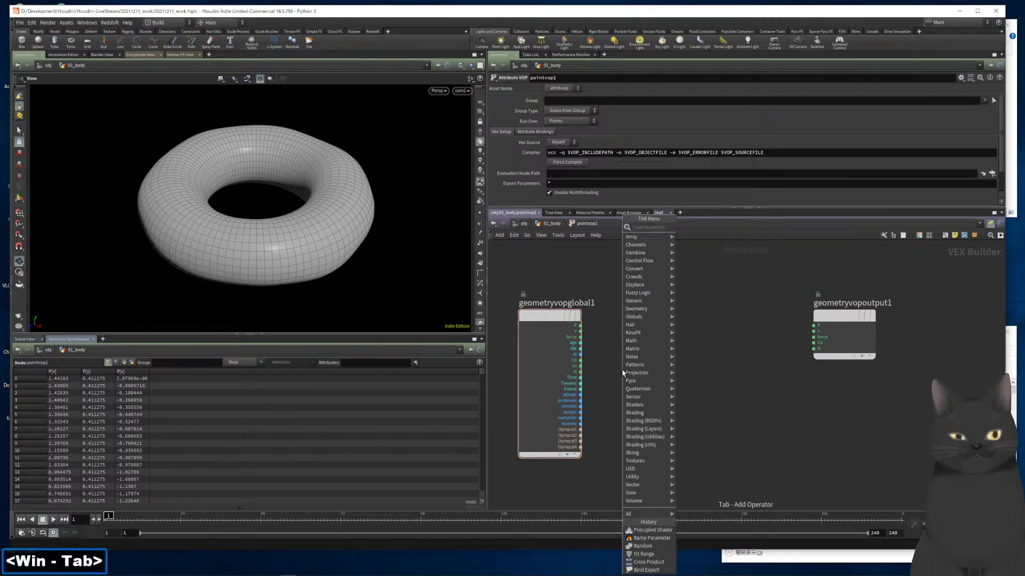
text(rela)
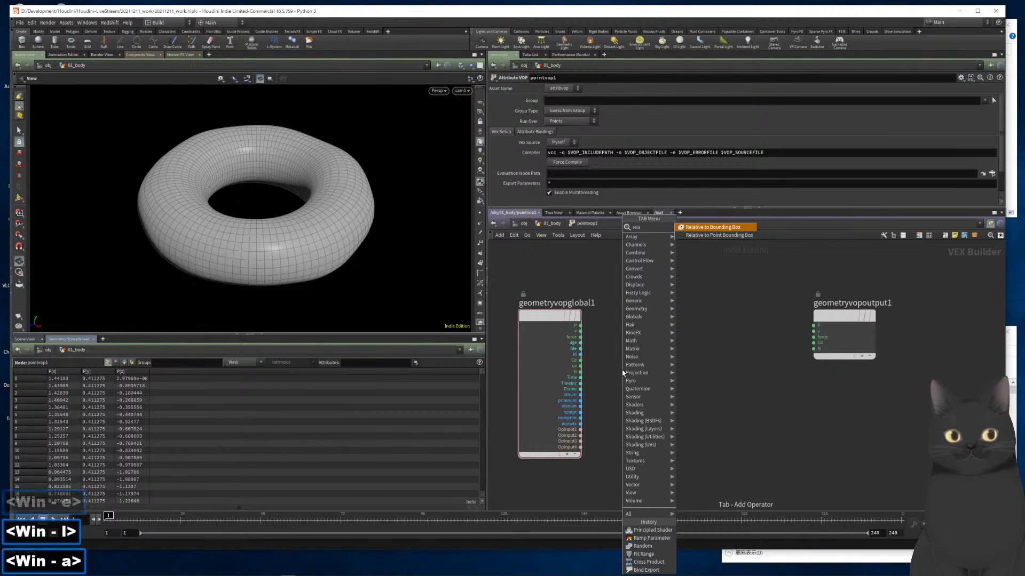
key(Return)
key(Return)
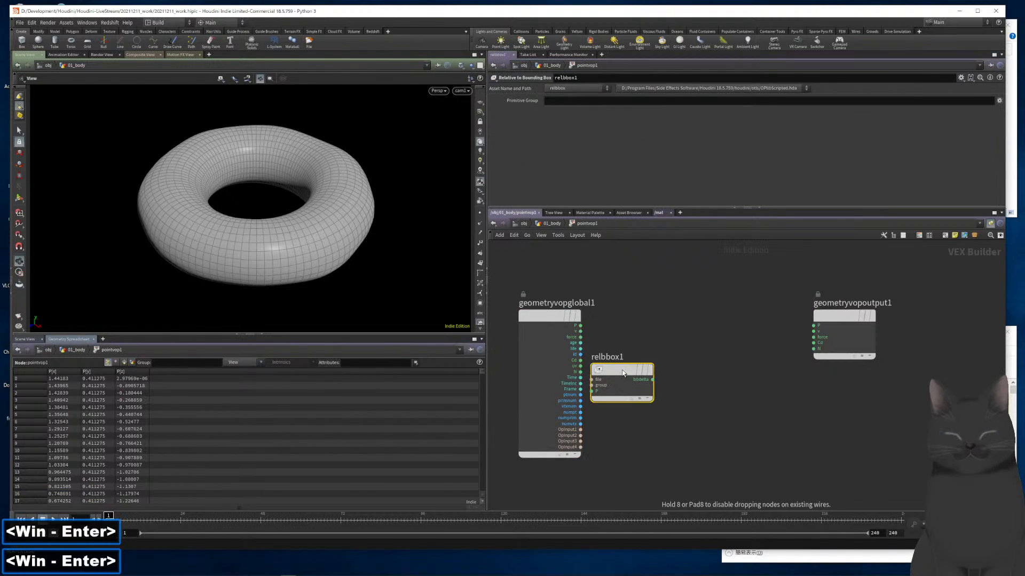
click(672, 331)
scroll(614, 334, up, 3)
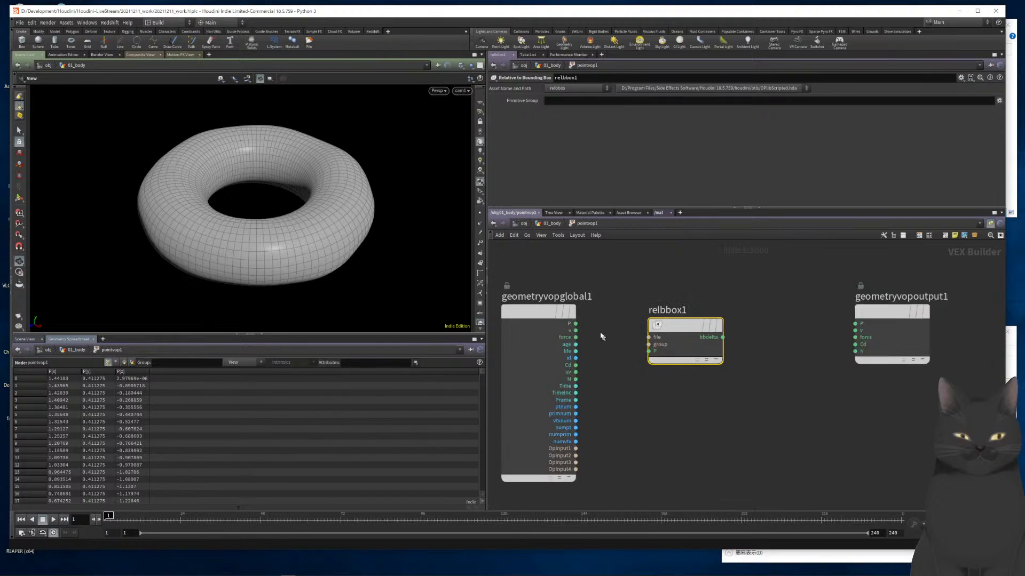
Wire the global P into relbbox1's P input and its bbdelta output into Cd of geometryvopoutput1
drag(570, 321, 614, 342)
click(658, 355)
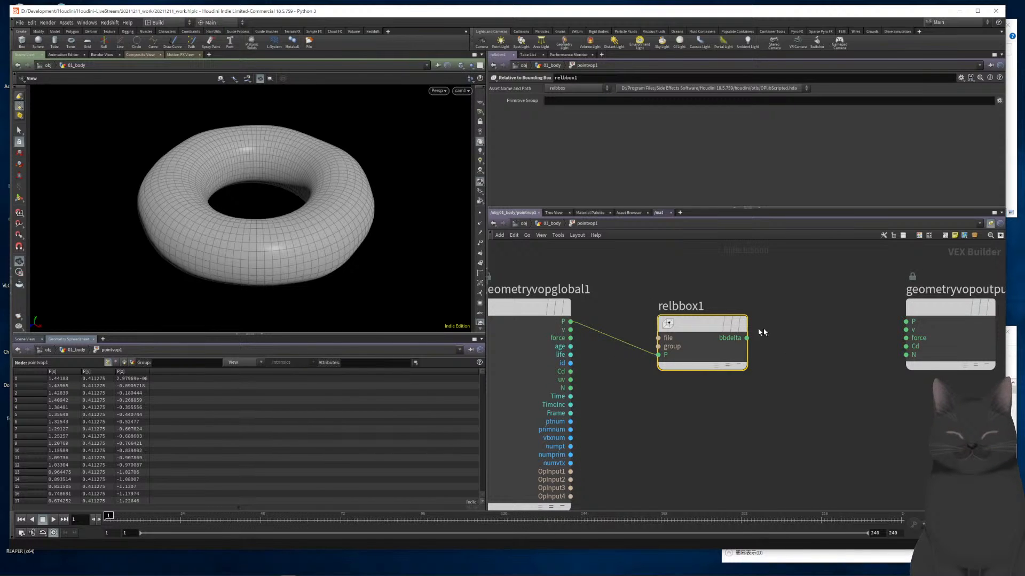
drag(746, 338, 906, 346)
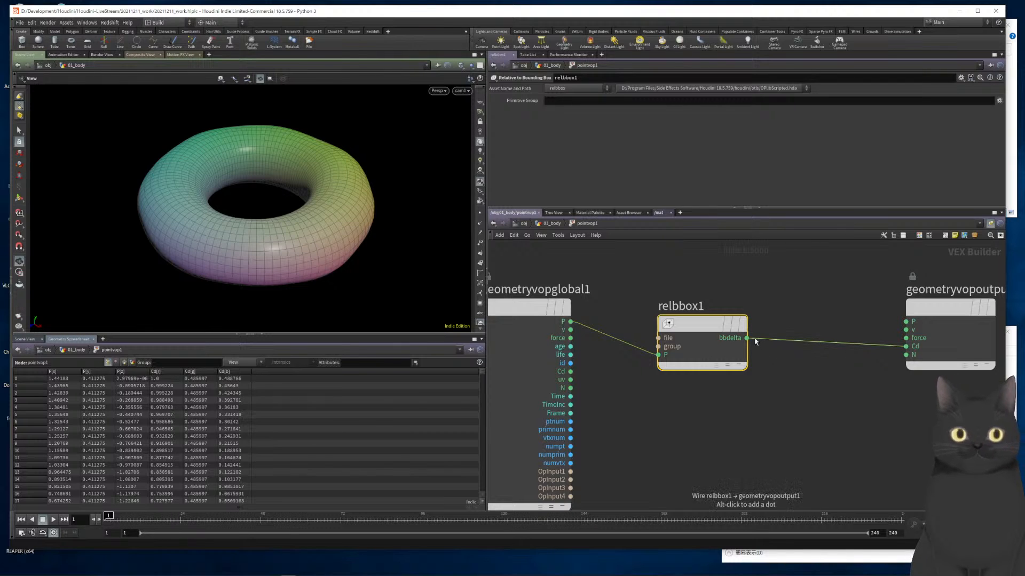
Insert a Get Vector Component node between relbbox1's bbdelta output and the Cd input, and align it beside relbbox1
click(776, 374)
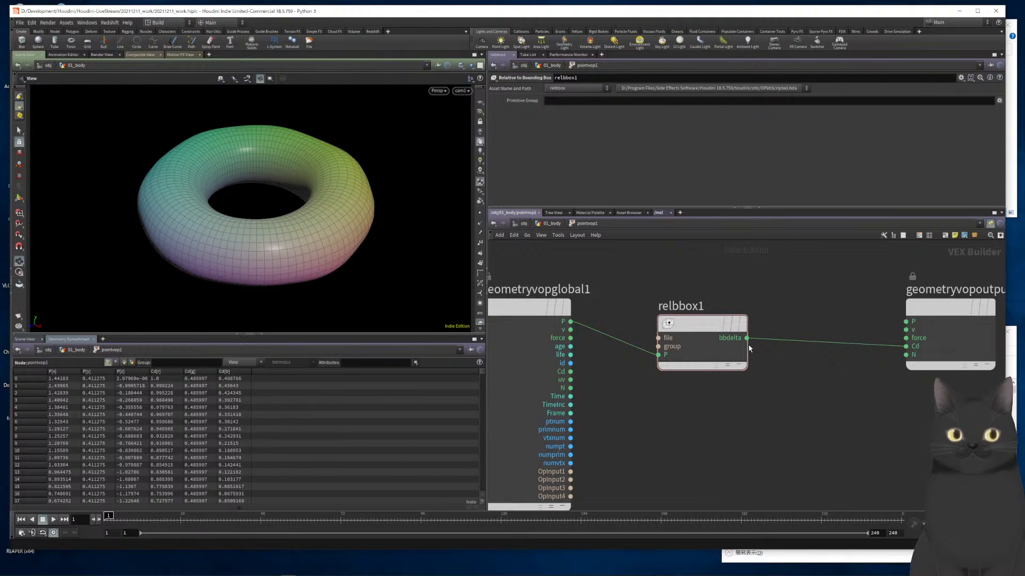
right_click(748, 341)
text(geve)
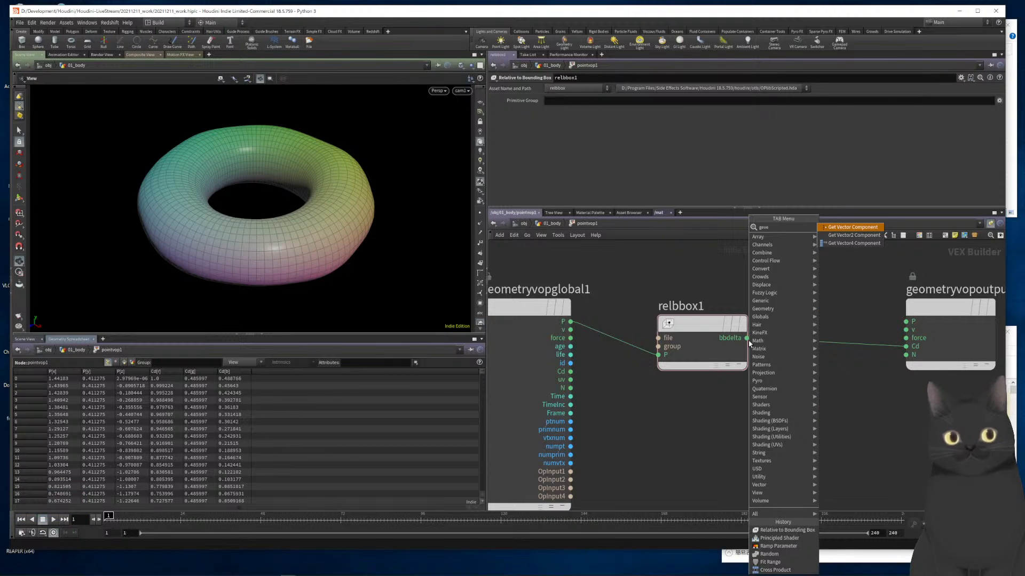
key(Return)
key(Return)
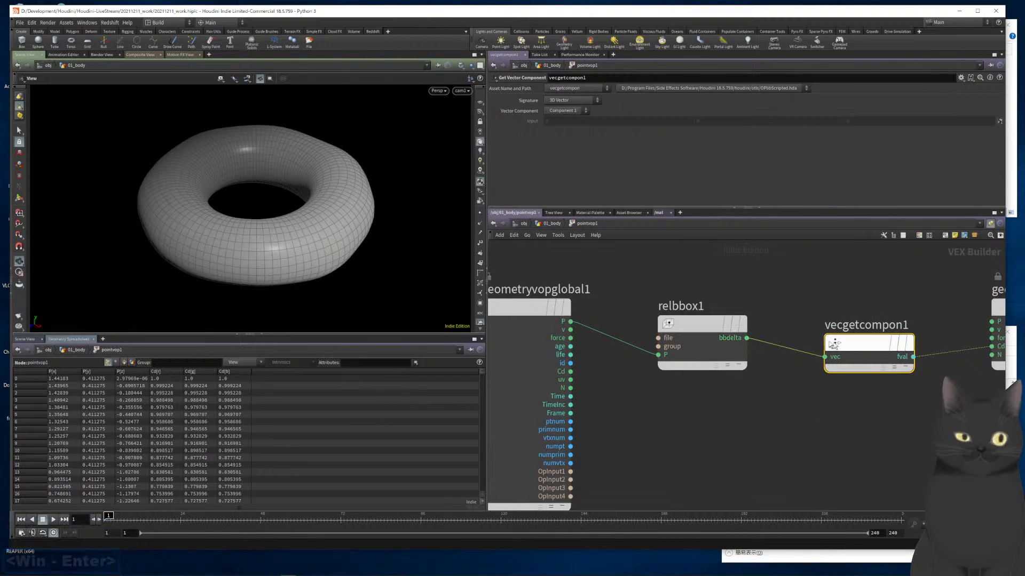
drag(861, 350, 822, 331)
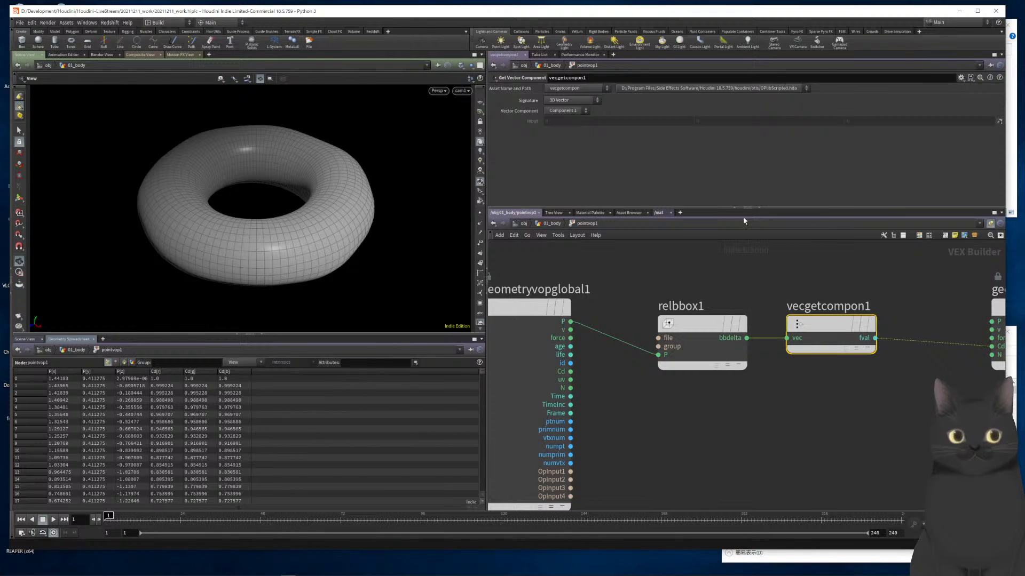
Set vecgetcompon1's Vector Component to Component 2 and view the donut body from the side
click(562, 114)
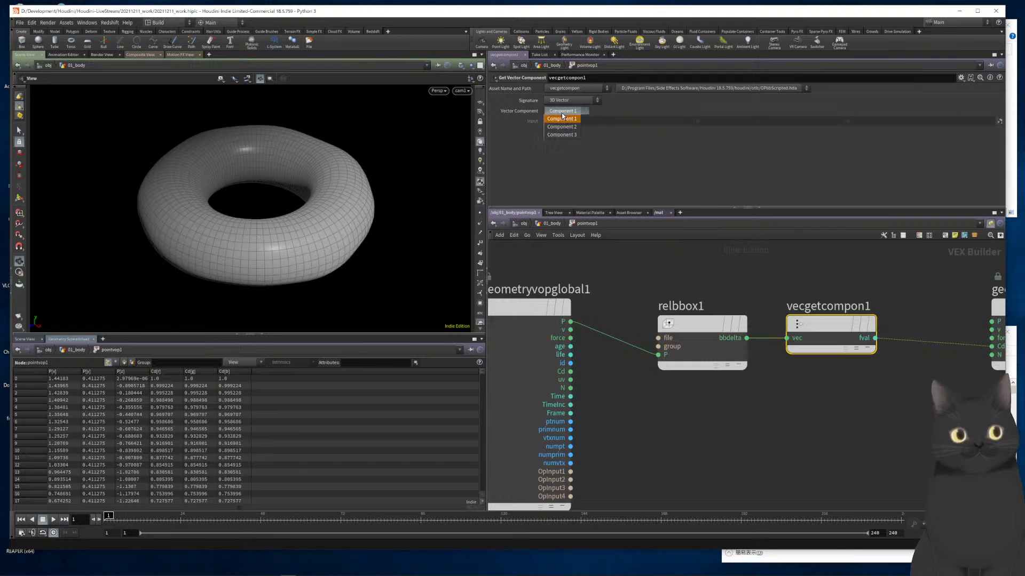
click(560, 121)
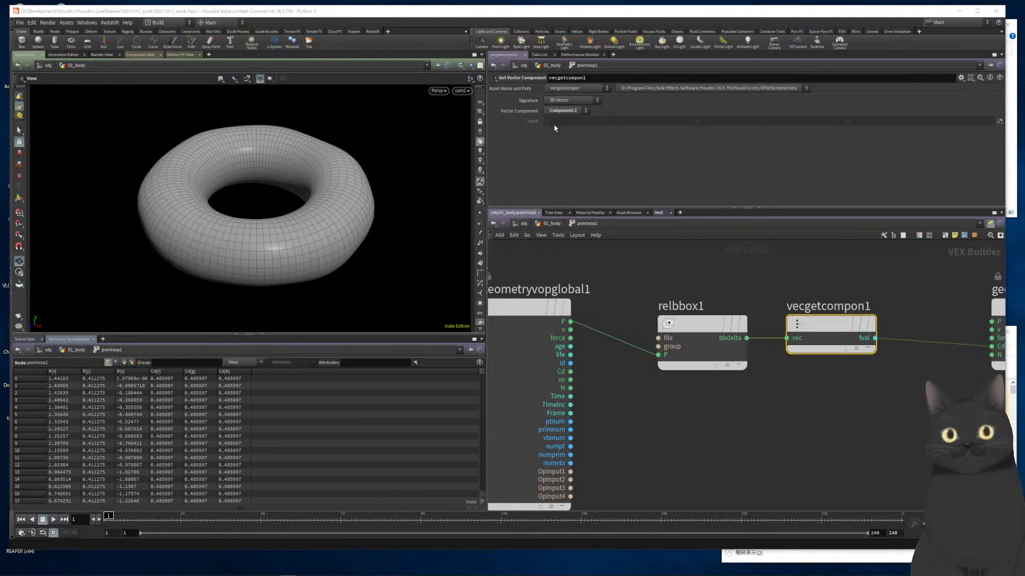
click(760, 437)
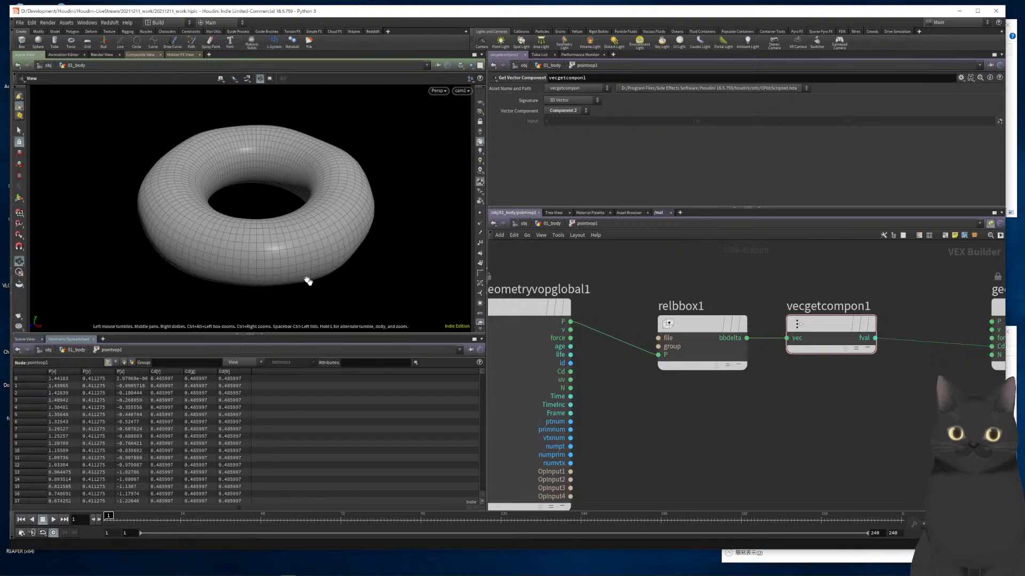
drag(292, 264, 280, 224)
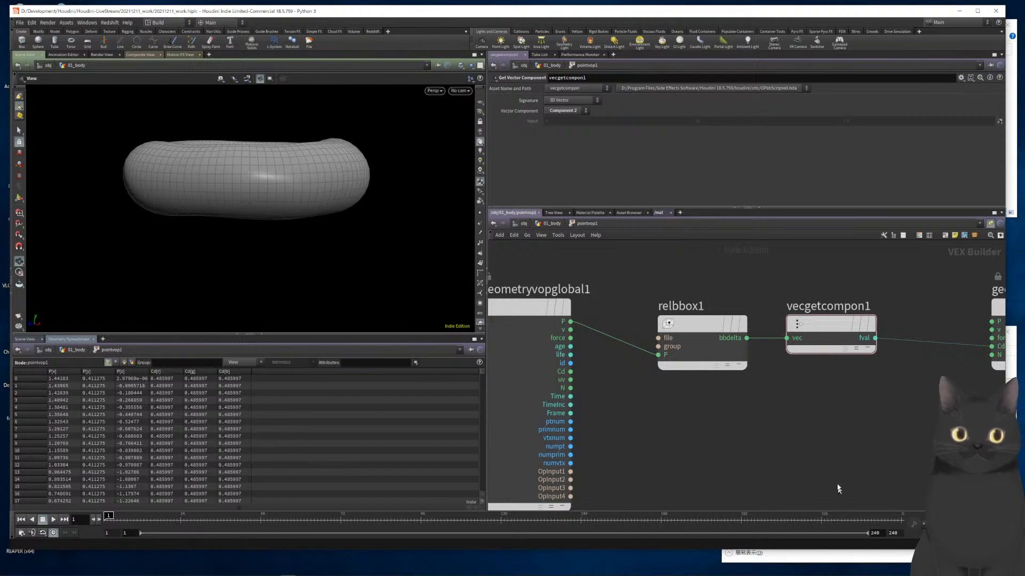
Insert a Ramp Parameter node after vecgetcompon1's fval output, feeding Cd of geometryvopoutput1
scroll(801, 431, down, 4)
middle_drag(799, 430, 761, 435)
scroll(767, 433, up, 4)
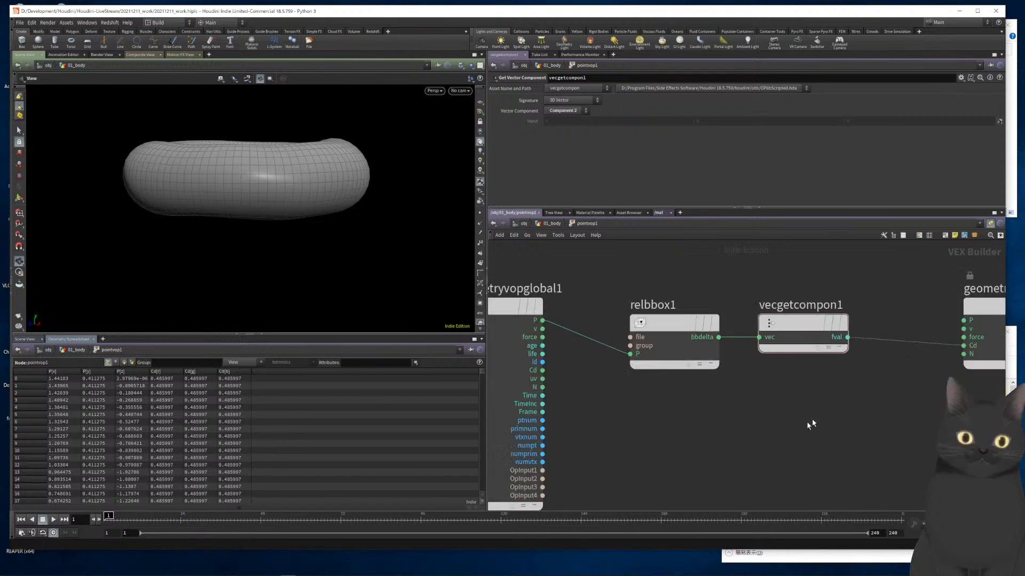
click(849, 339)
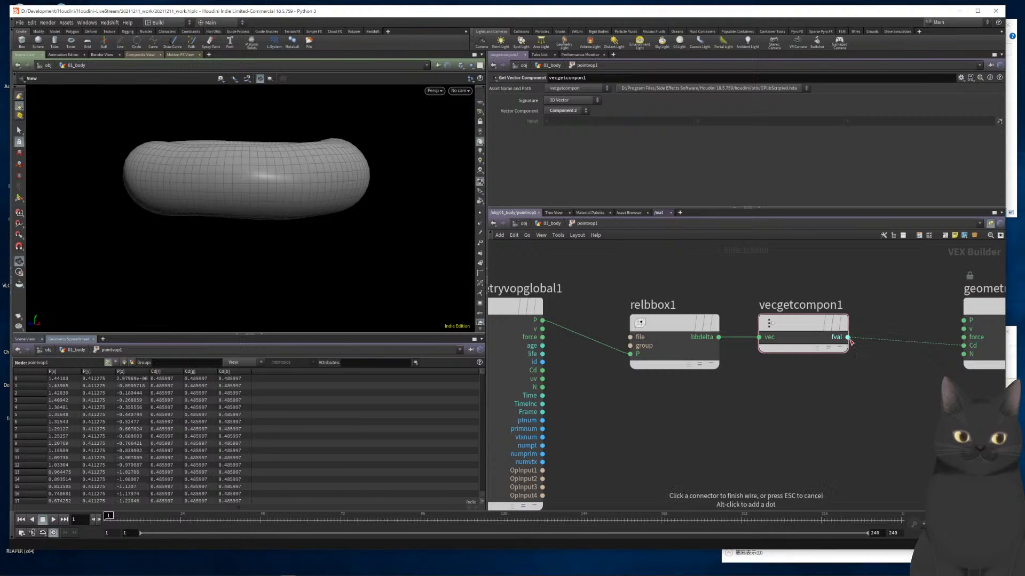
key(r)
key(a)
key(m)
key(p)
key(p)
key(Tab)
text(rampp)
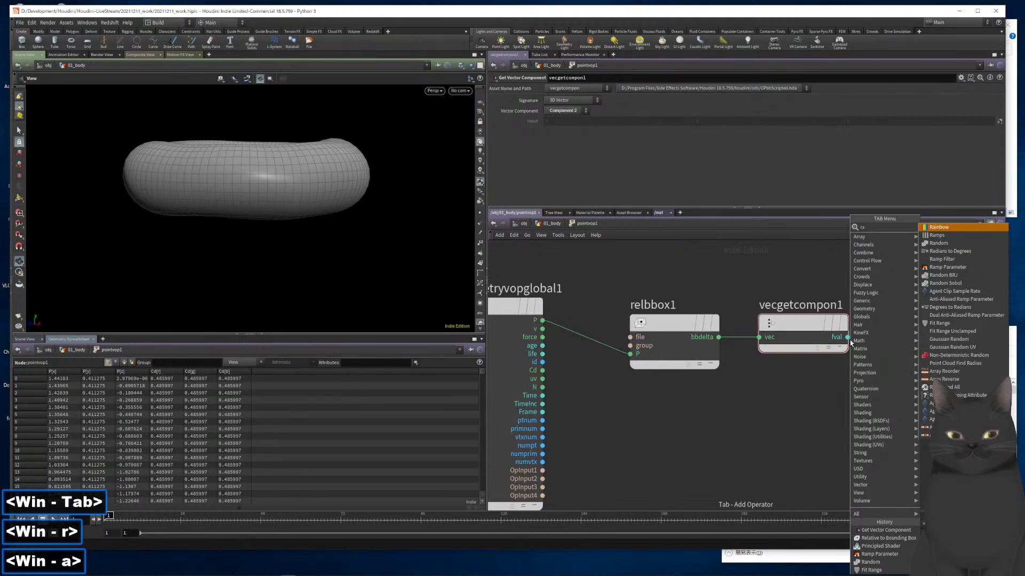
key(Return)
key(Return)
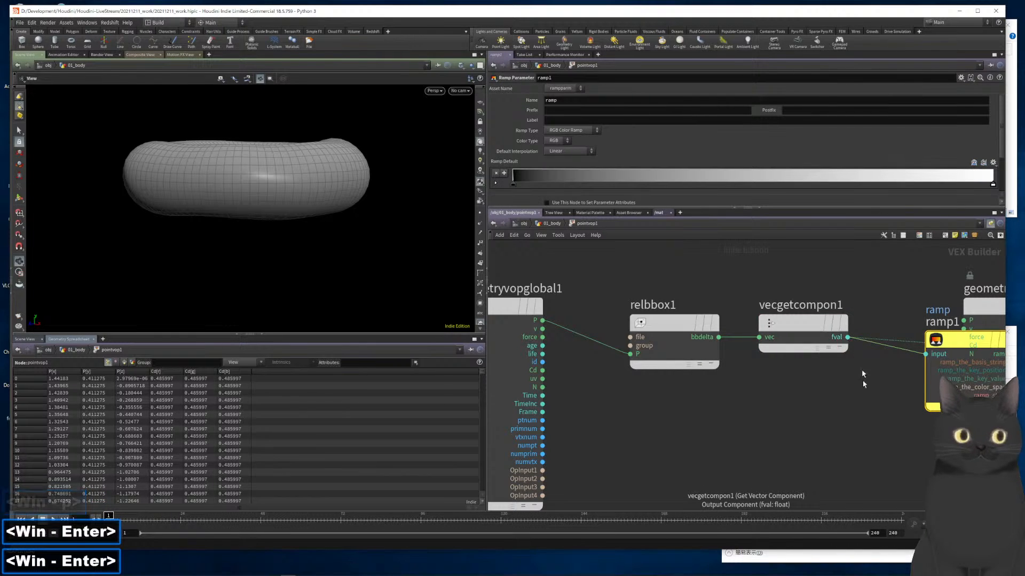
Arrange ramp1 and geometryvopoutput1 in line after vecgetcompon1 so the nodes no longer overlap
scroll(855, 351, down, 5)
drag(907, 373, 967, 335)
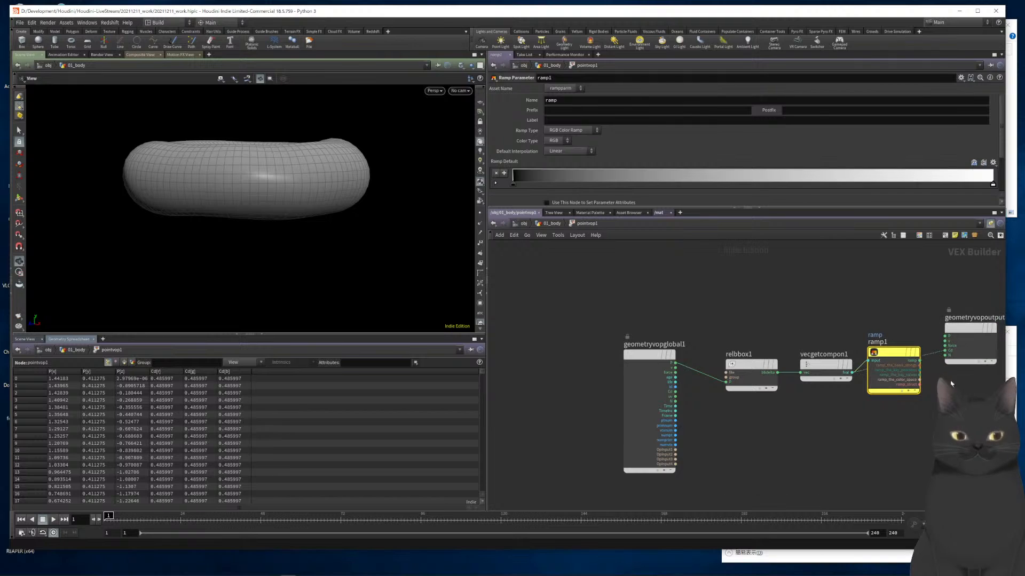
mouse_move(901, 353)
mouse_down()
mouse_move(902, 384)
mouse_move(897, 373)
mouse_up()
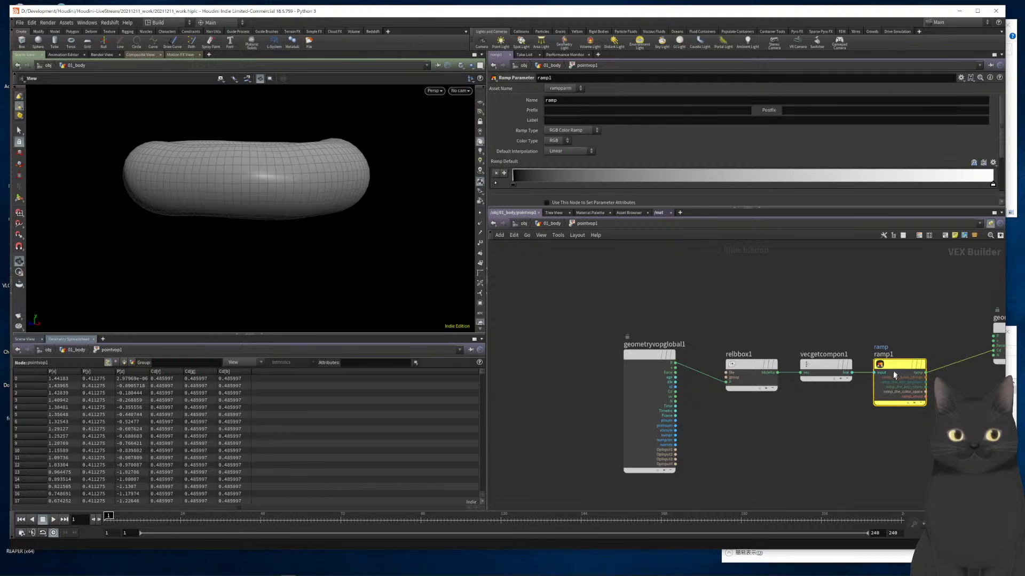
middle_drag(881, 446, 780, 446)
drag(914, 332, 865, 364)
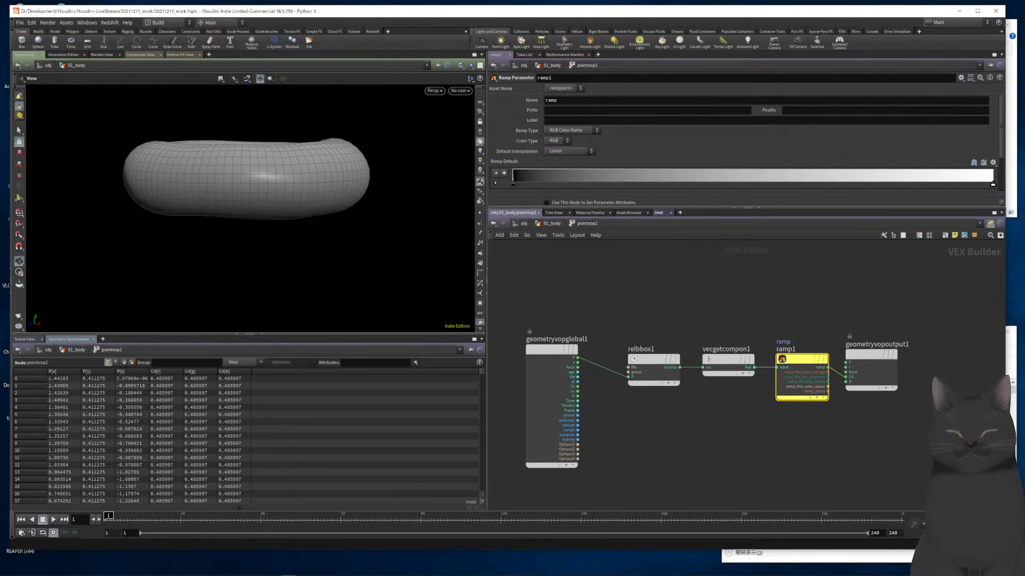
Set ramp1's parameter name to color and its label to Color
double_click(572, 100)
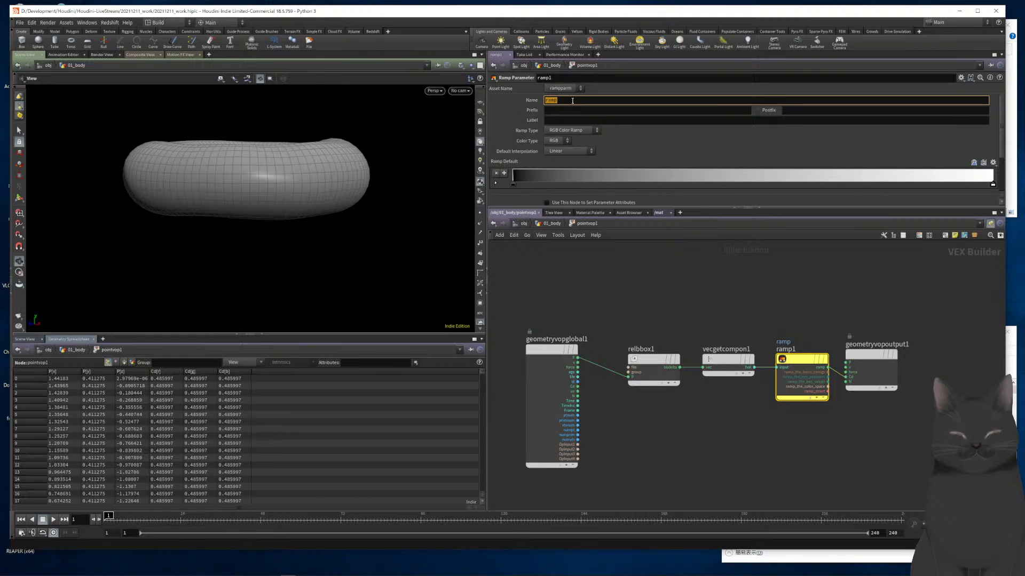
text(coloe)
key(BackSpace)
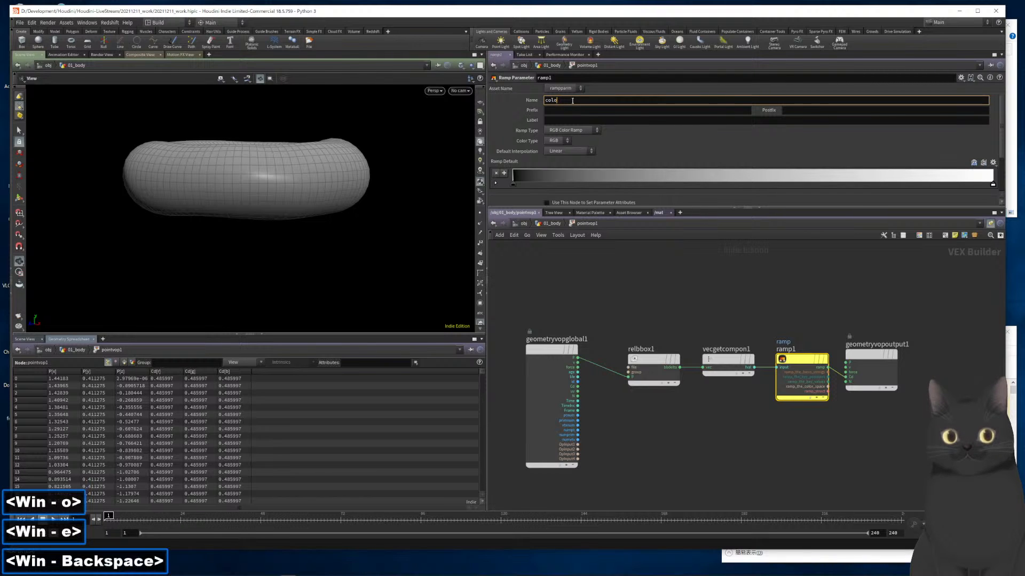
text(r)
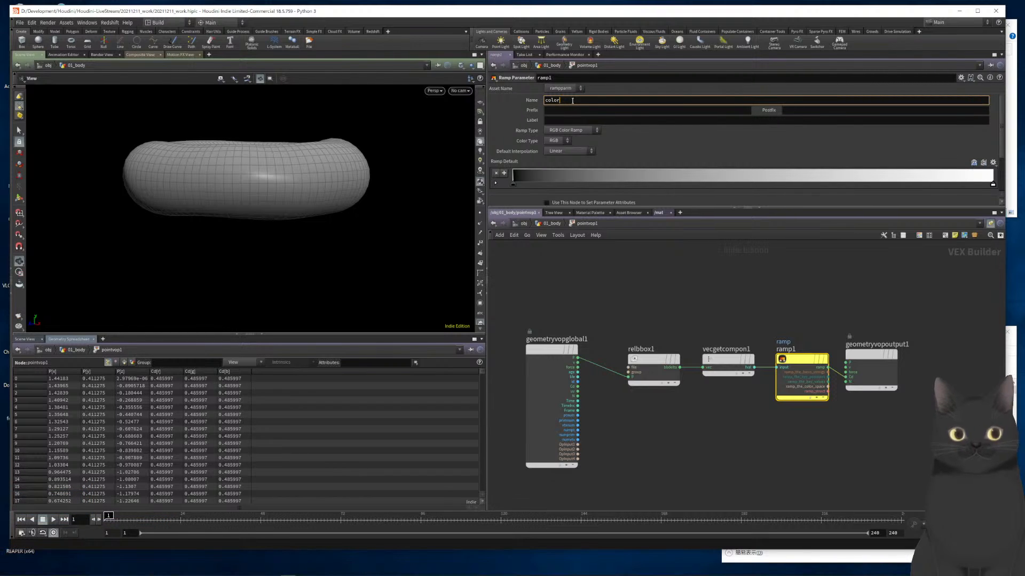
key(Tab)
key(Tab)
key(Tab)
text(Color)
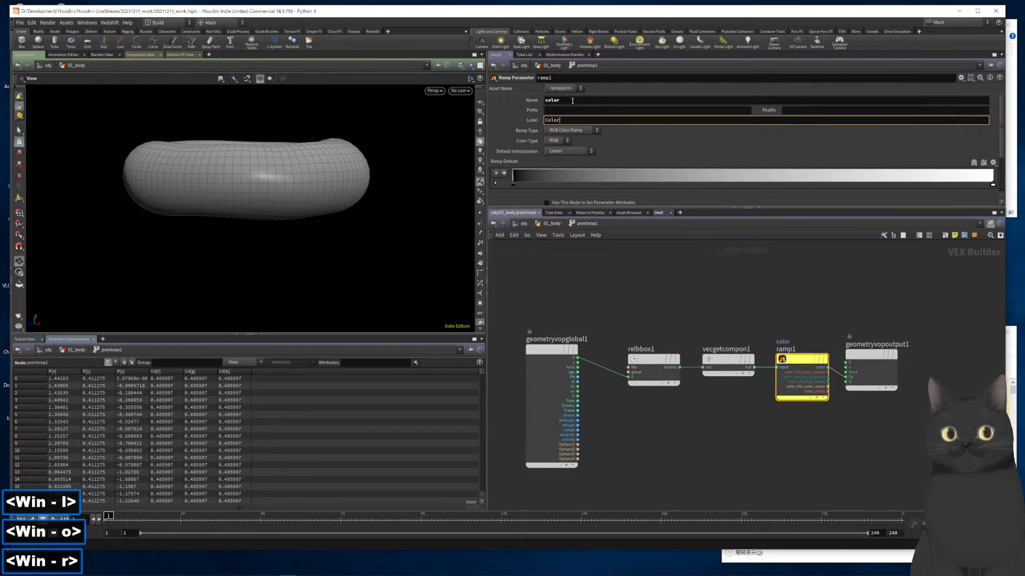
key(Return)
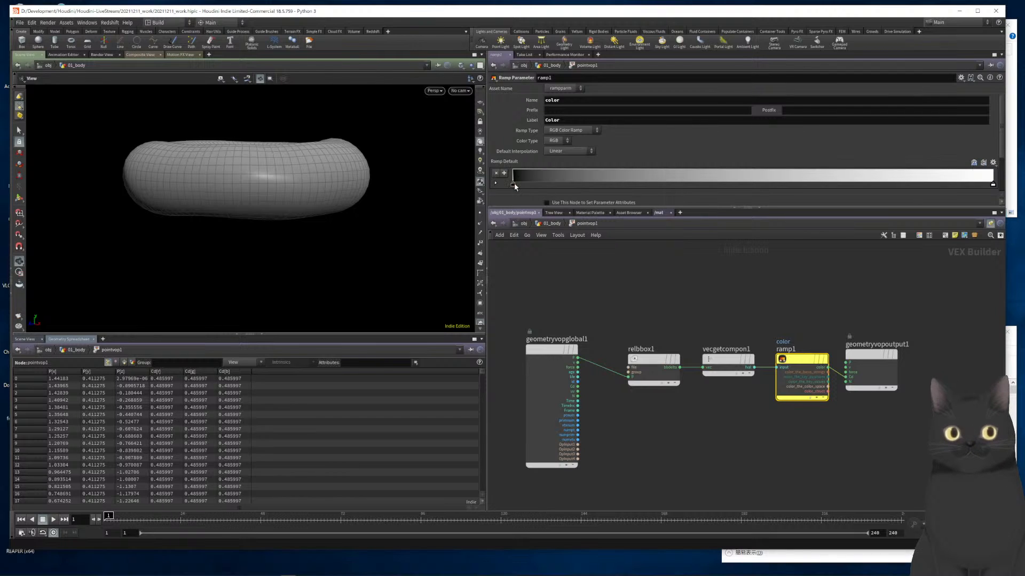
Set the color of the first point in ramp1's default ramp to orange (1, 0.5, 0)
click(495, 183)
scroll(499, 161, down, 3)
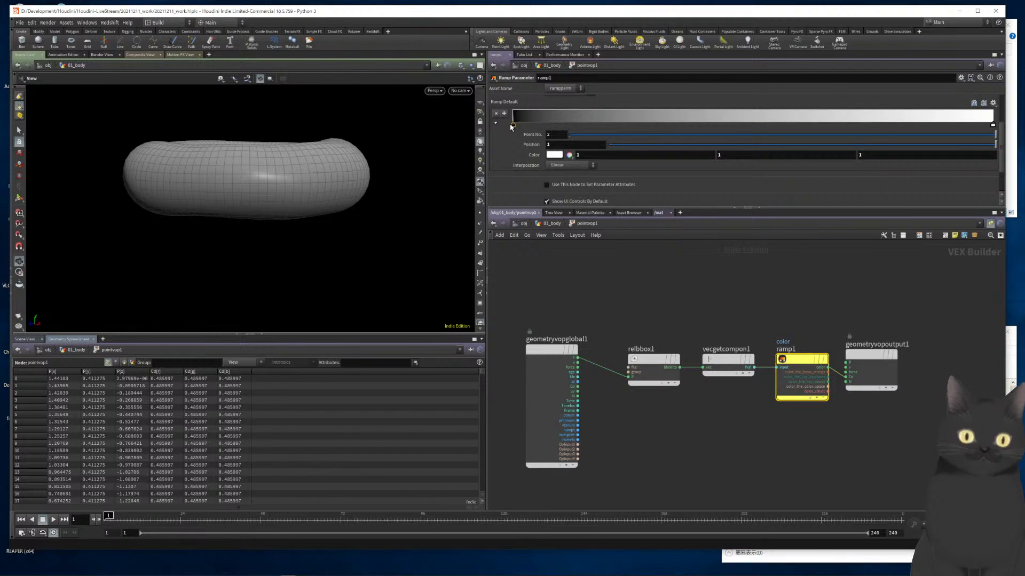
click(511, 125)
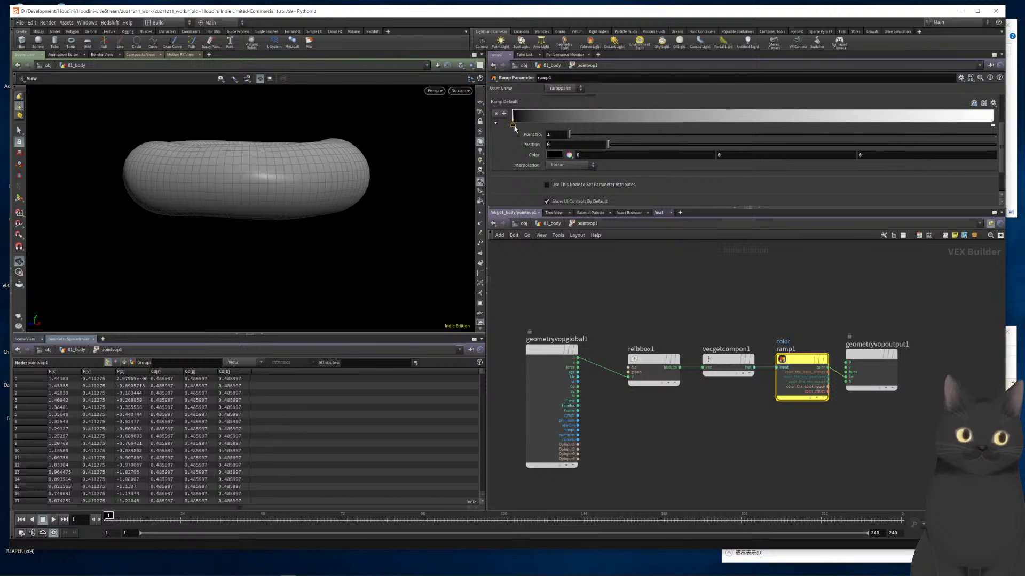
double_click(513, 126)
click(494, 105)
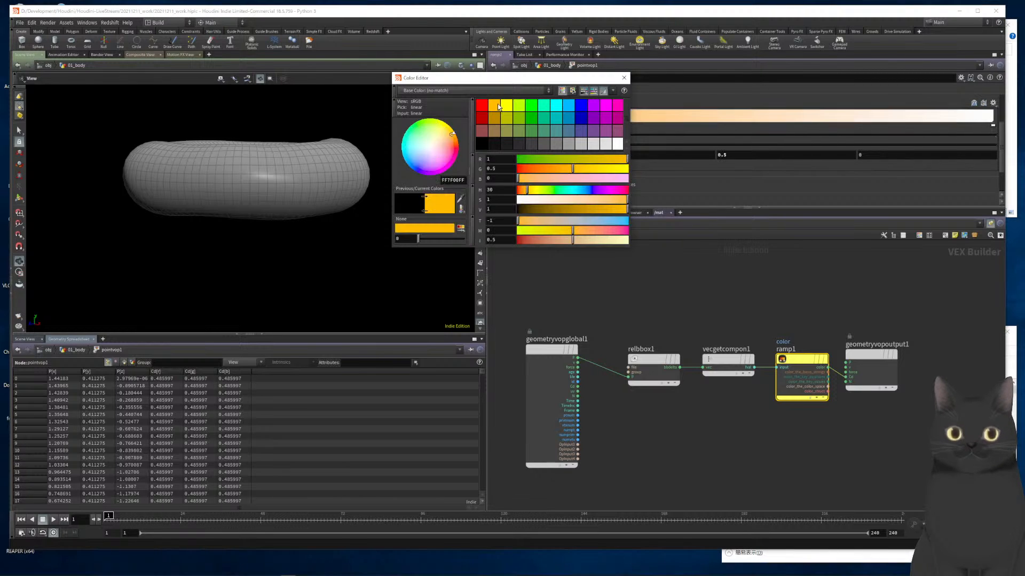
click(624, 77)
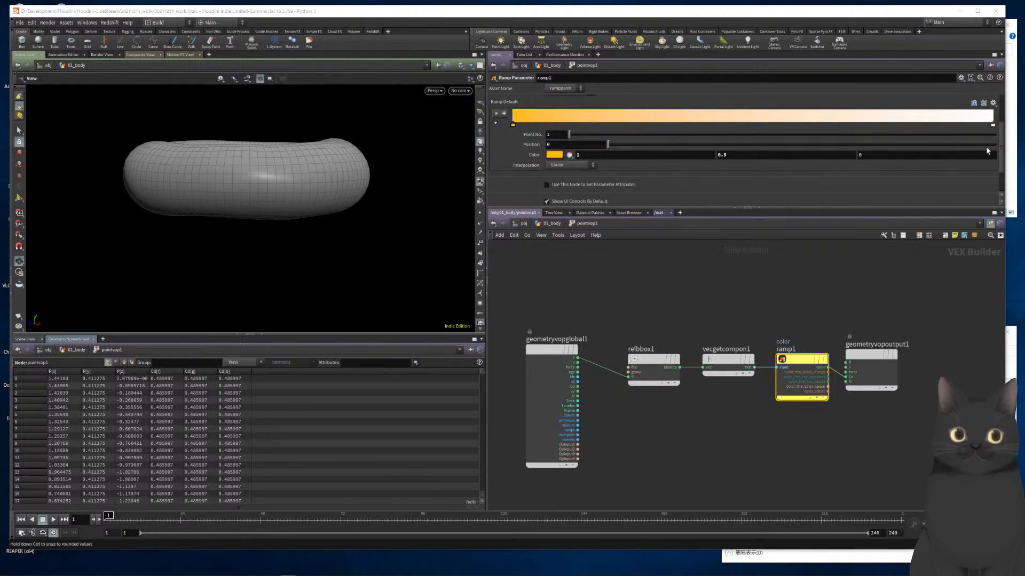
Add a default ramp point at position about 0.44 and set the end point's color to muted brown (0.38, 0.25859, 0.13718)
click(724, 117)
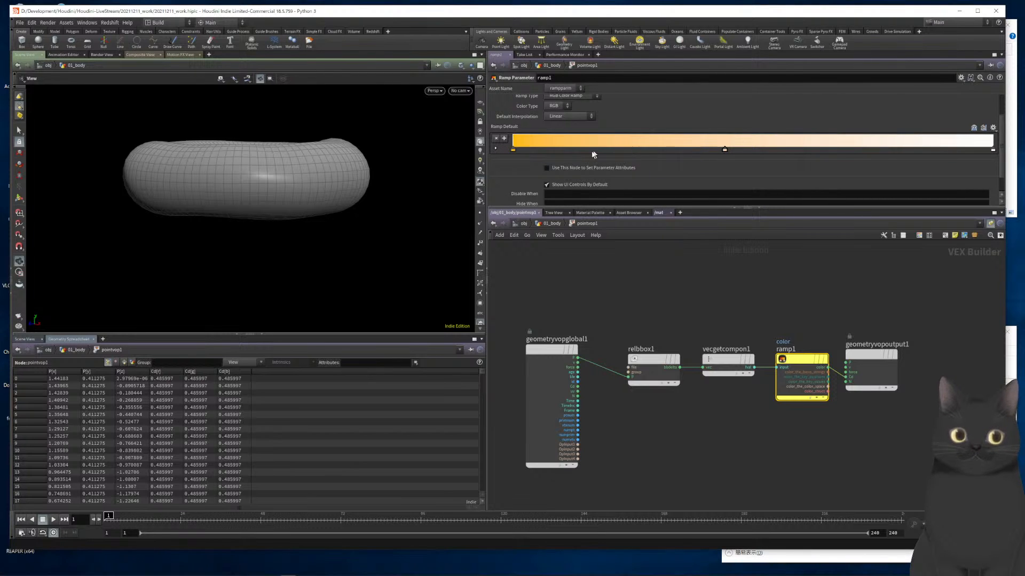
click(495, 148)
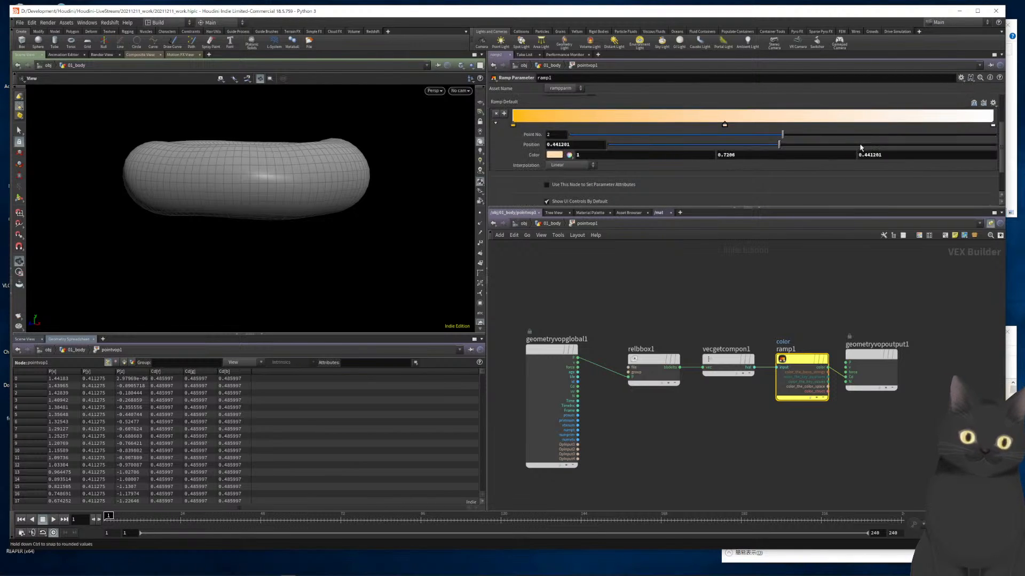
click(992, 126)
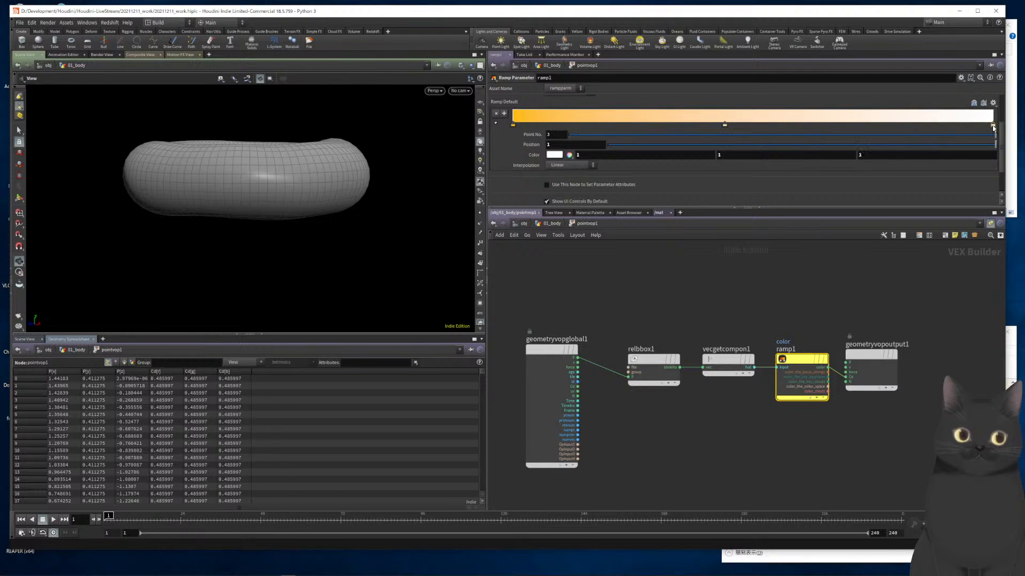
double_click(993, 126)
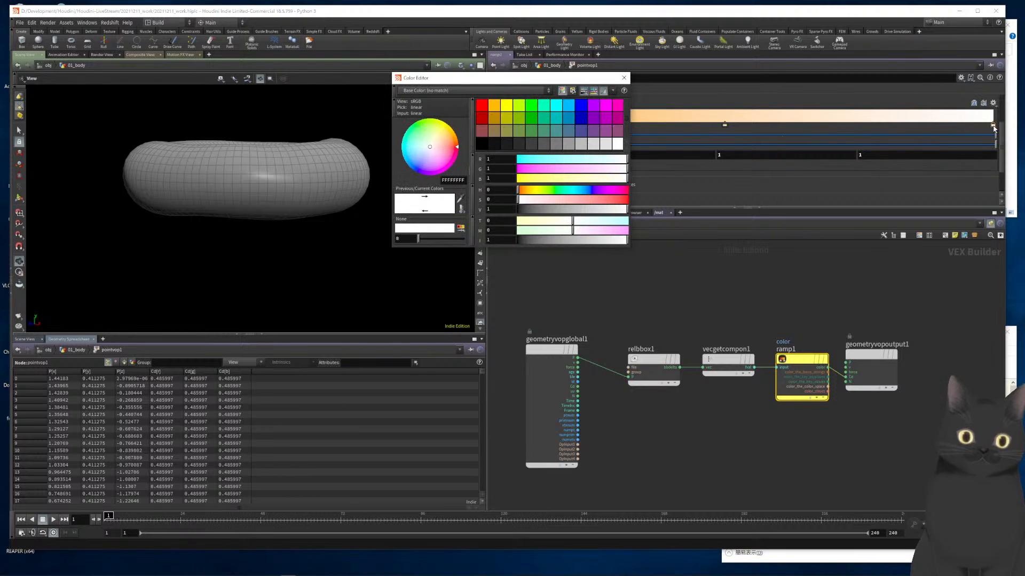
click(496, 109)
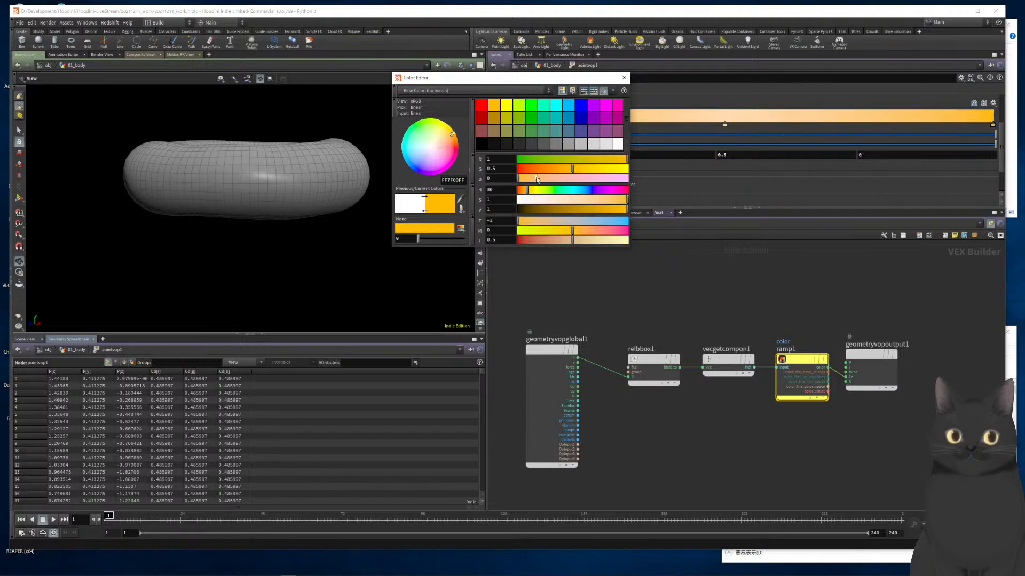
drag(567, 208, 560, 209)
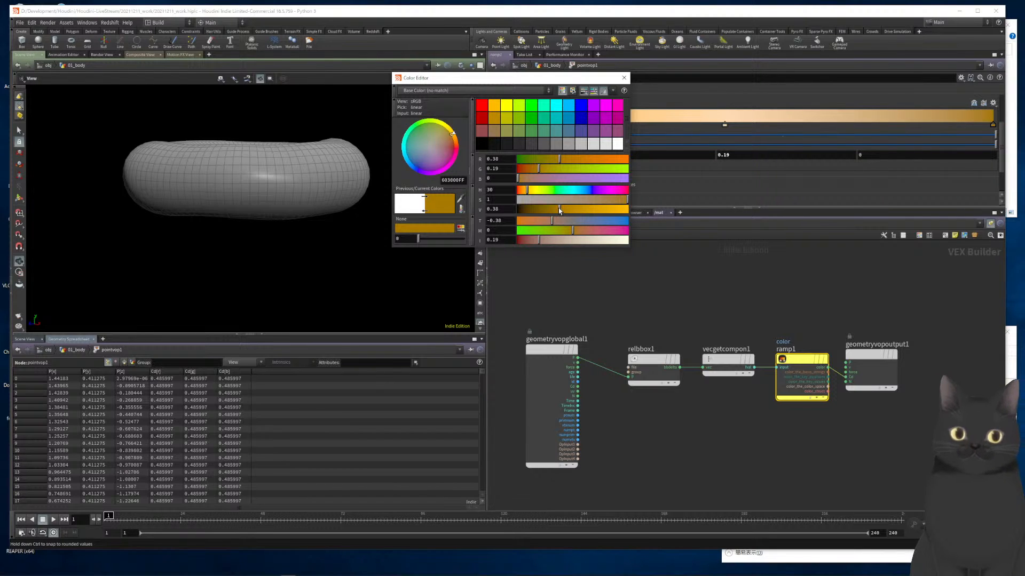
click(588, 203)
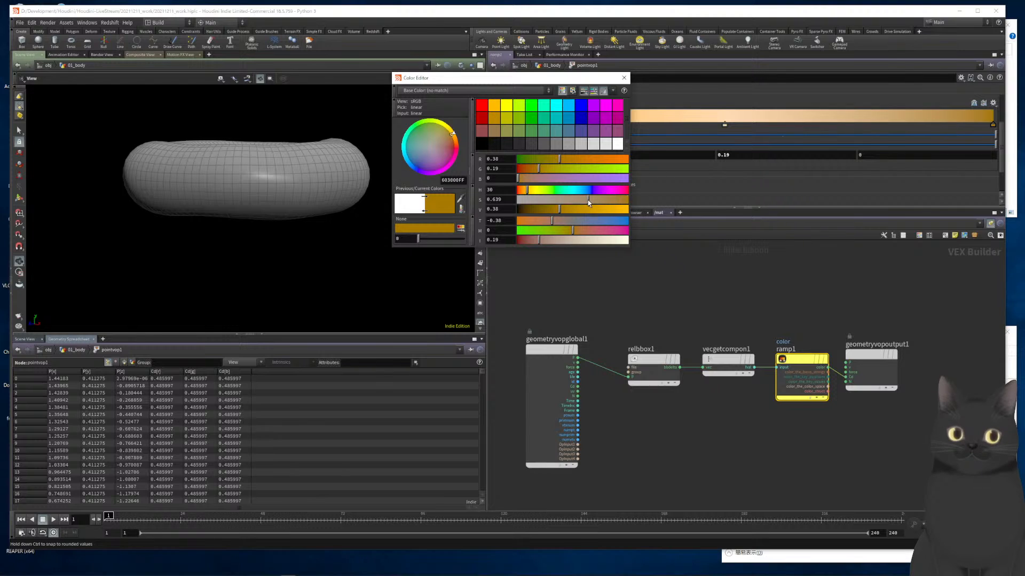
click(622, 78)
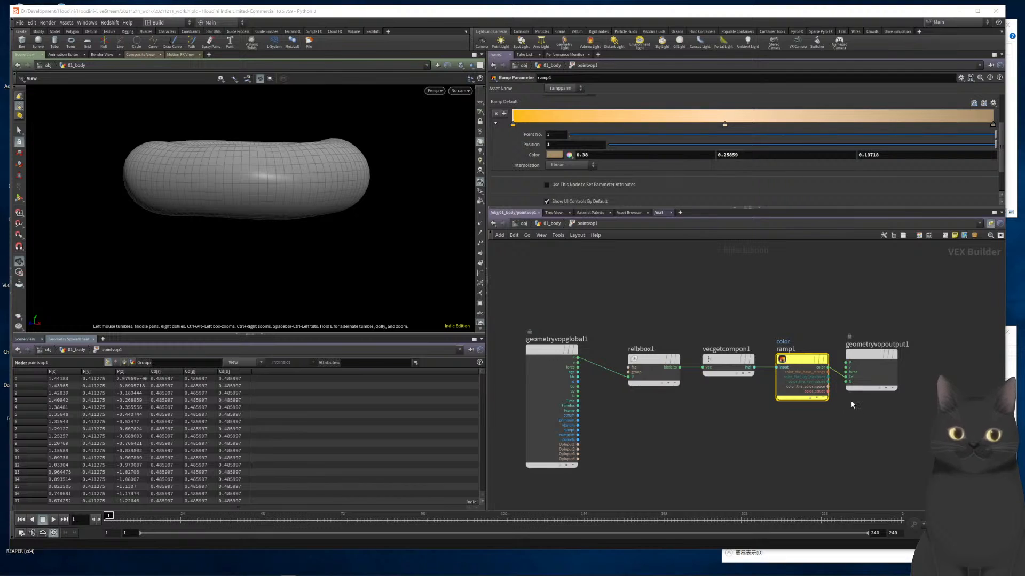
Return to the 01_body network and bring up the Color ramp in pointvop1's parameters
scroll(854, 407, up, 4)
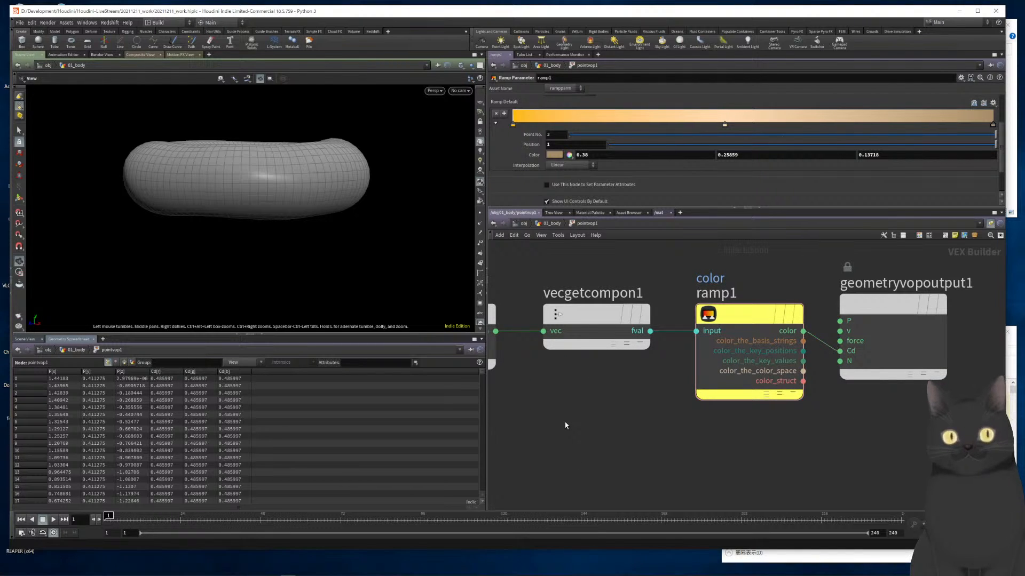
key(u)
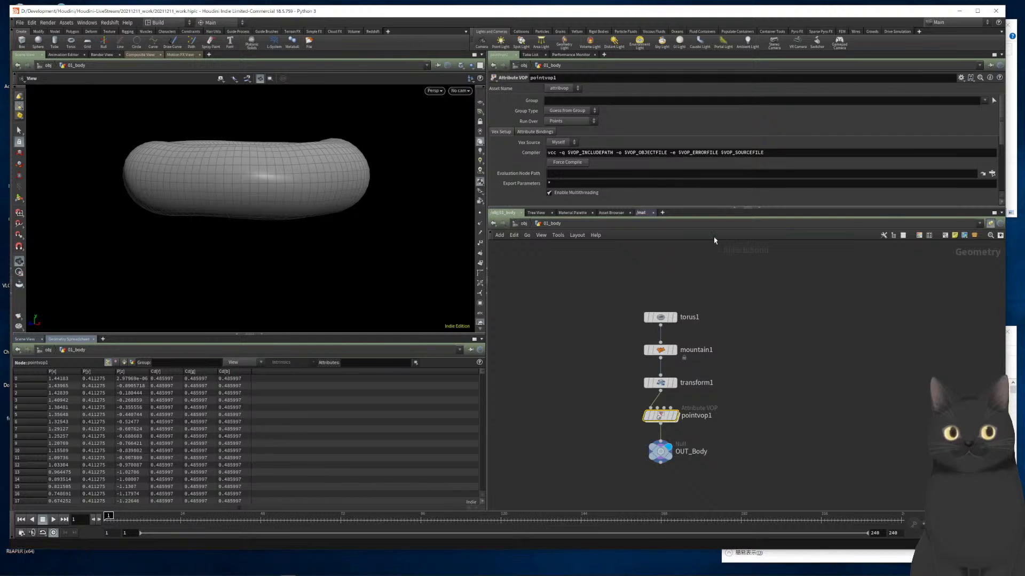
scroll(697, 153, down, 3)
scroll(696, 153, down, 2)
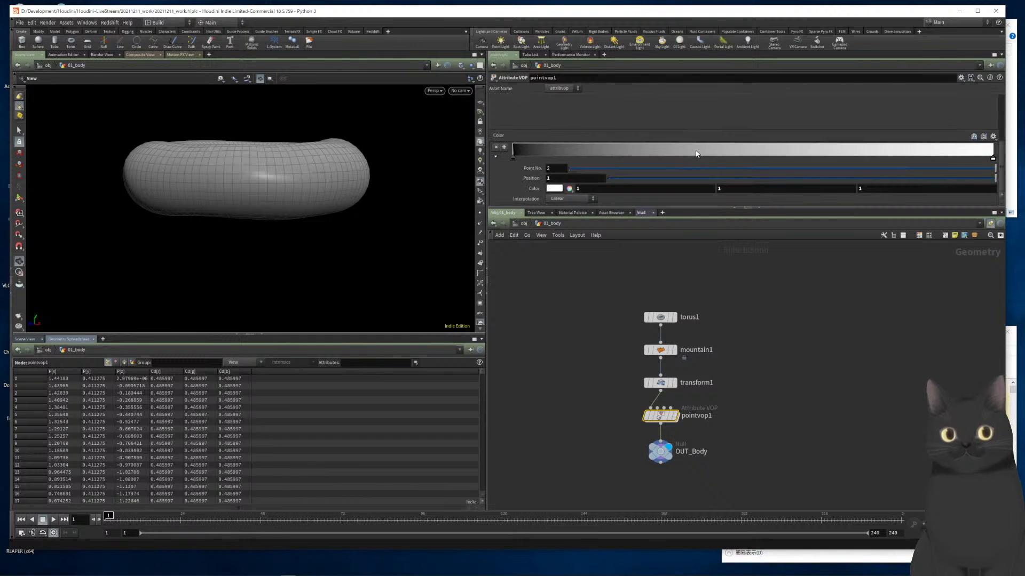
Set the color of the first point in pointvop1's Color ramp to orange-brown (0.5, 0.25, 0)
double_click(513, 159)
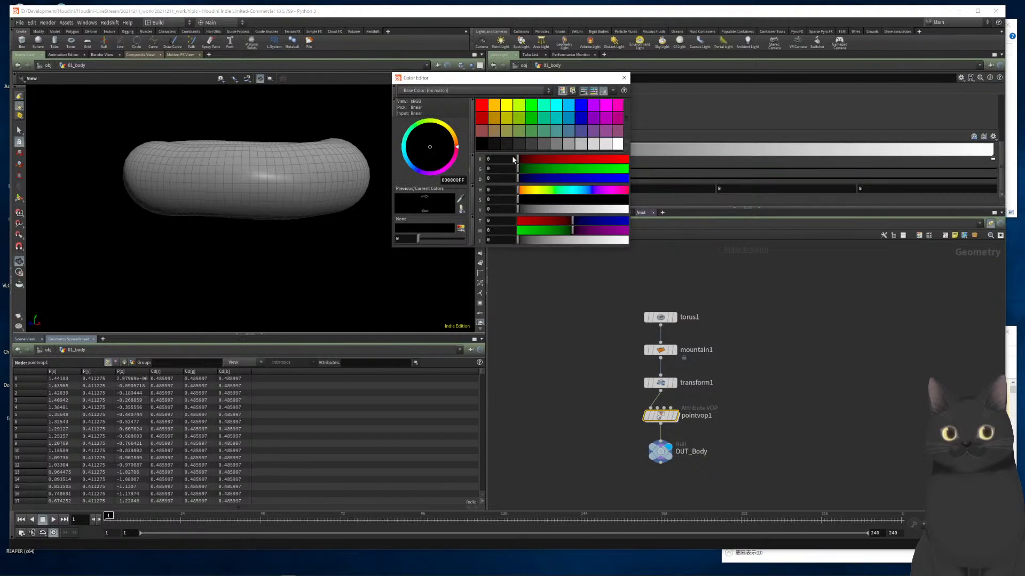
click(498, 108)
click(495, 117)
click(624, 77)
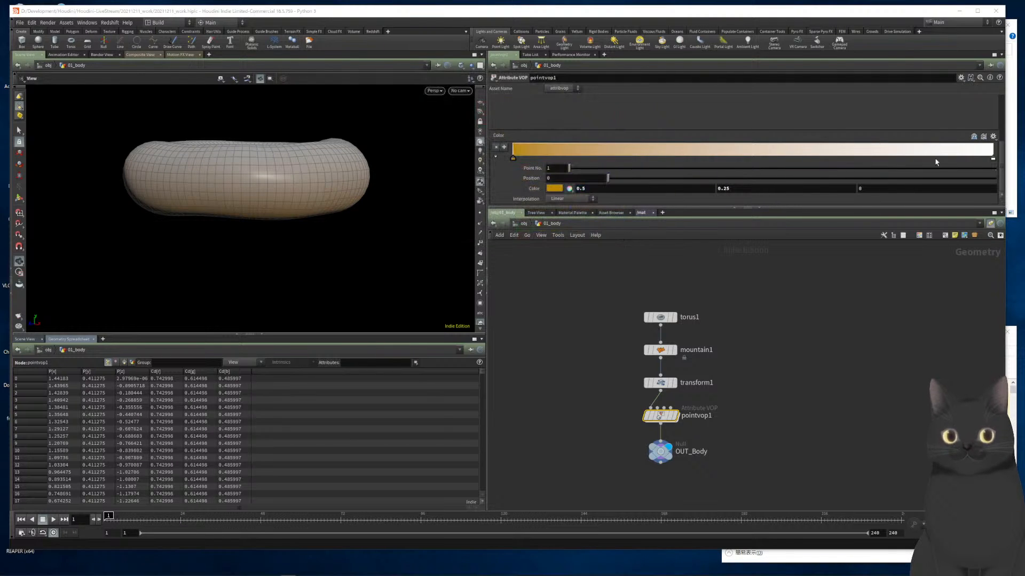
Set the Color ramp's end point to orange-brown (0.5, 0.25, 0) and add a middle point at position about 0.49
double_click(993, 160)
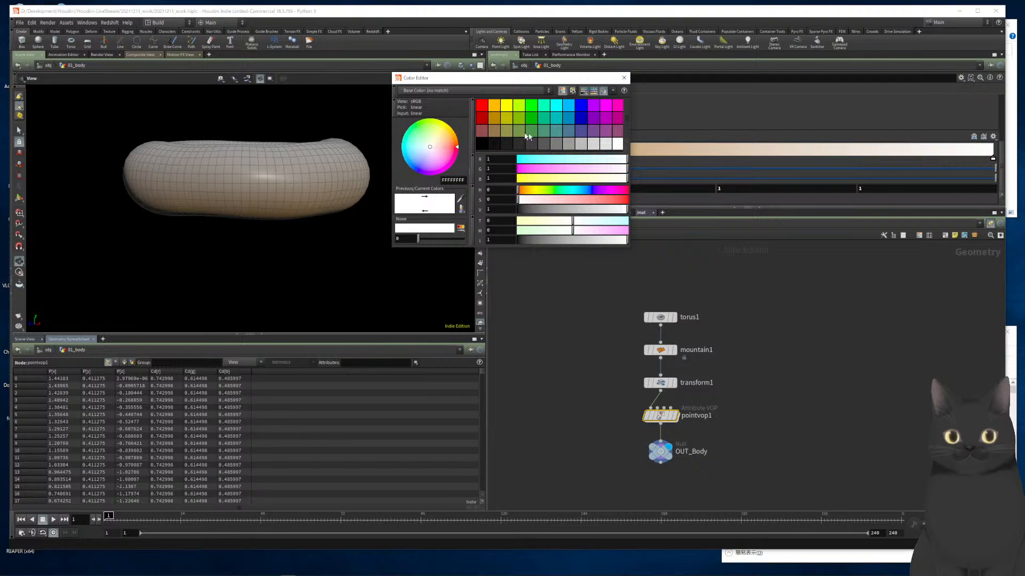
click(494, 118)
click(624, 77)
click(747, 155)
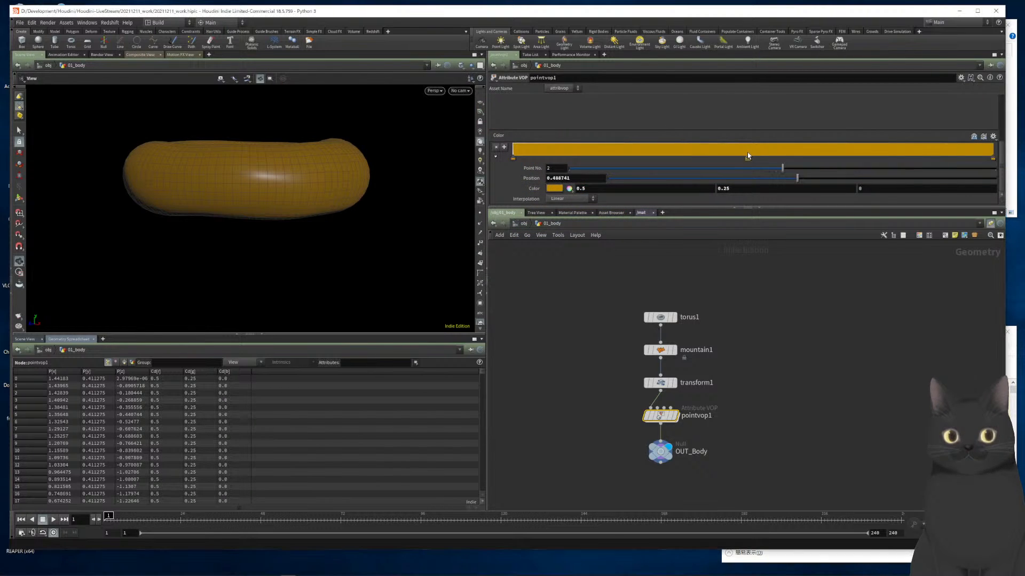
Desaturate the Color ramp's end point to a tan with RGB 0.5, 0.33125, 0.1625
click(993, 158)
click(553, 190)
click(552, 189)
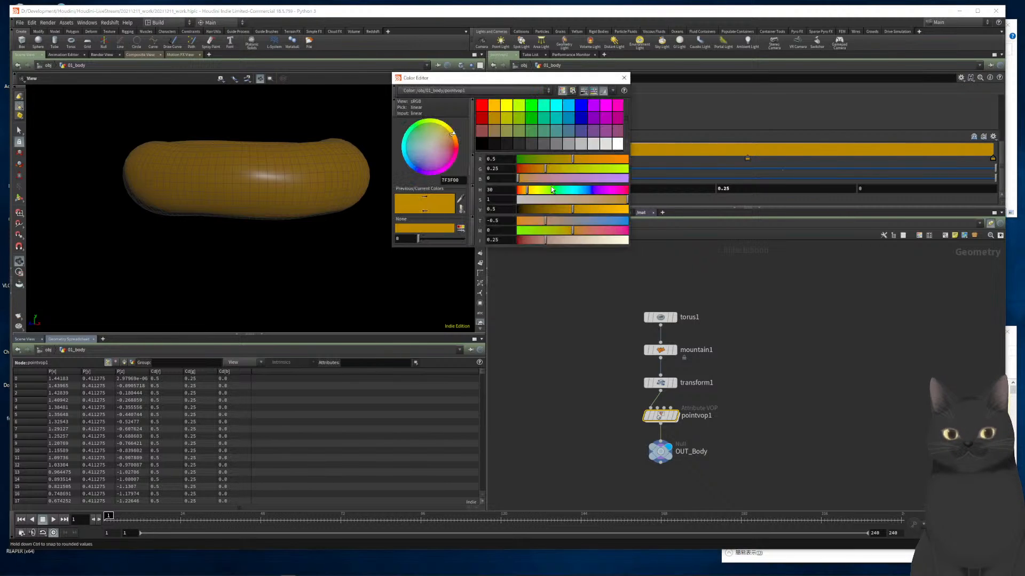
key(ctrl+super+z)
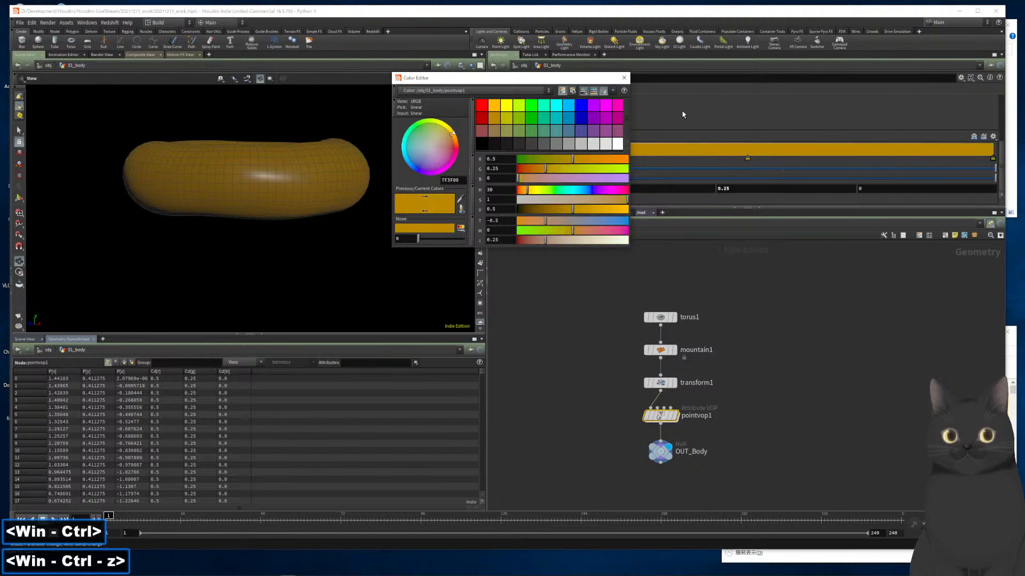
click(609, 201)
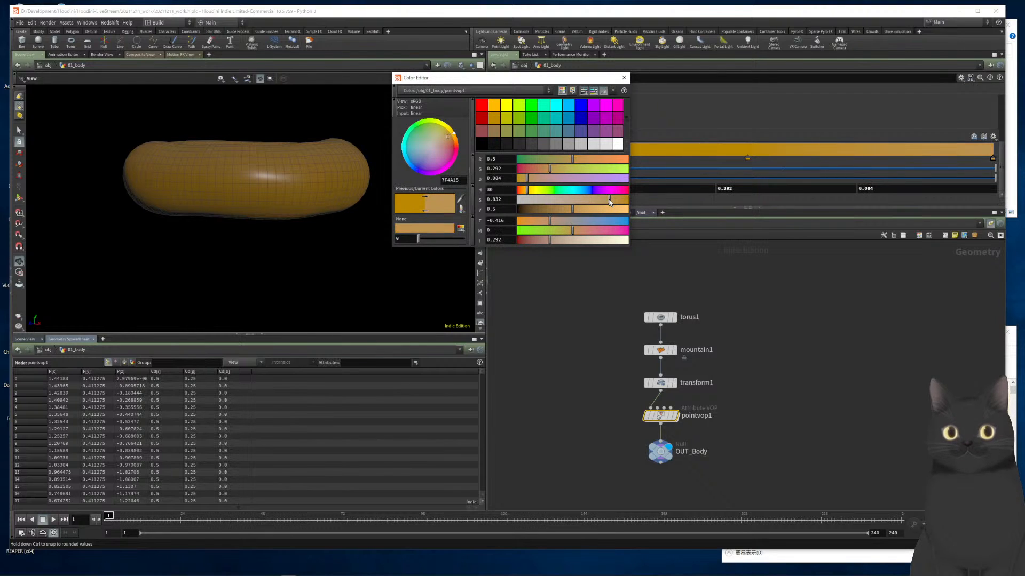
drag(609, 202, 591, 200)
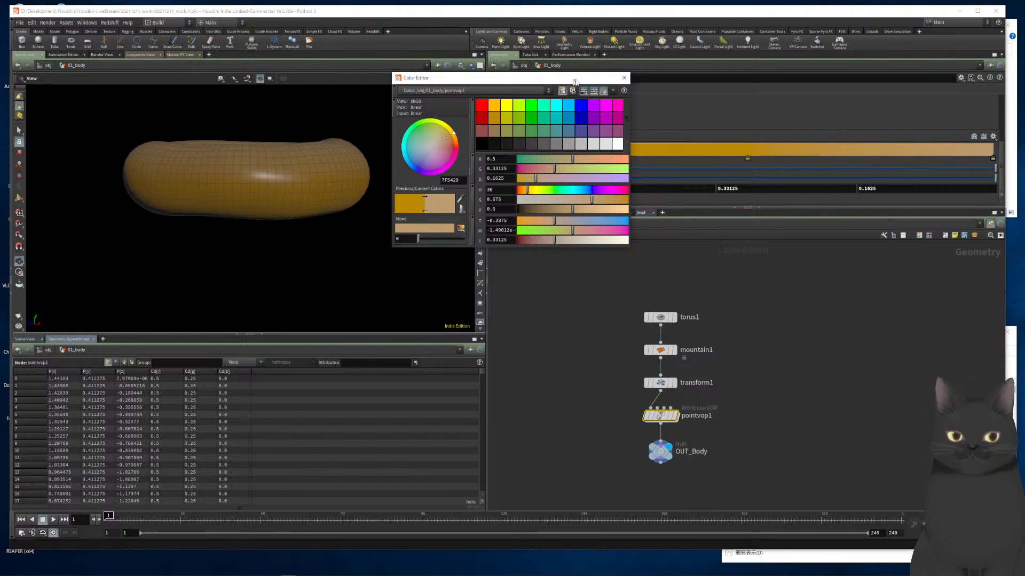
click(624, 77)
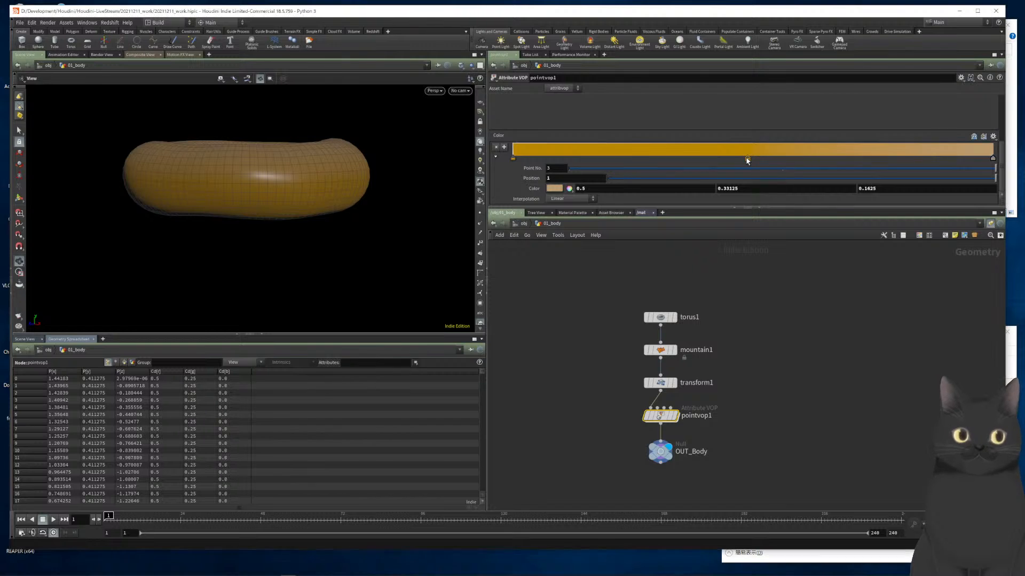
Desaturate the Color ramp's middle point to saturation 0.54, giving RGB 0.5, 0.365, 0.23
double_click(747, 159)
drag(593, 202, 578, 201)
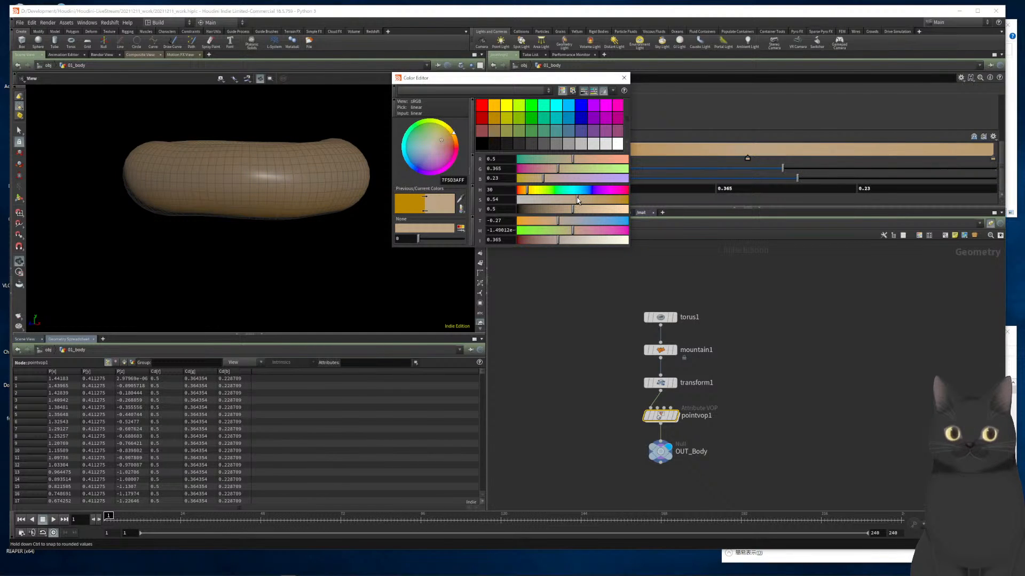
click(623, 77)
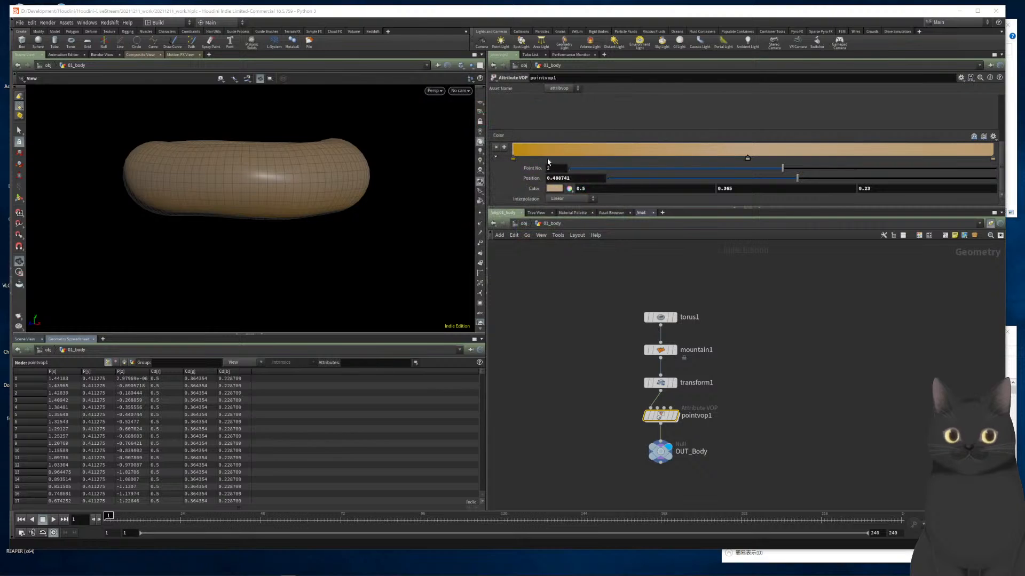
Reduce the saturation of the Color ramp's first point to reach RGB 0.5, 0.29925, 0.0985
click(513, 159)
click(554, 189)
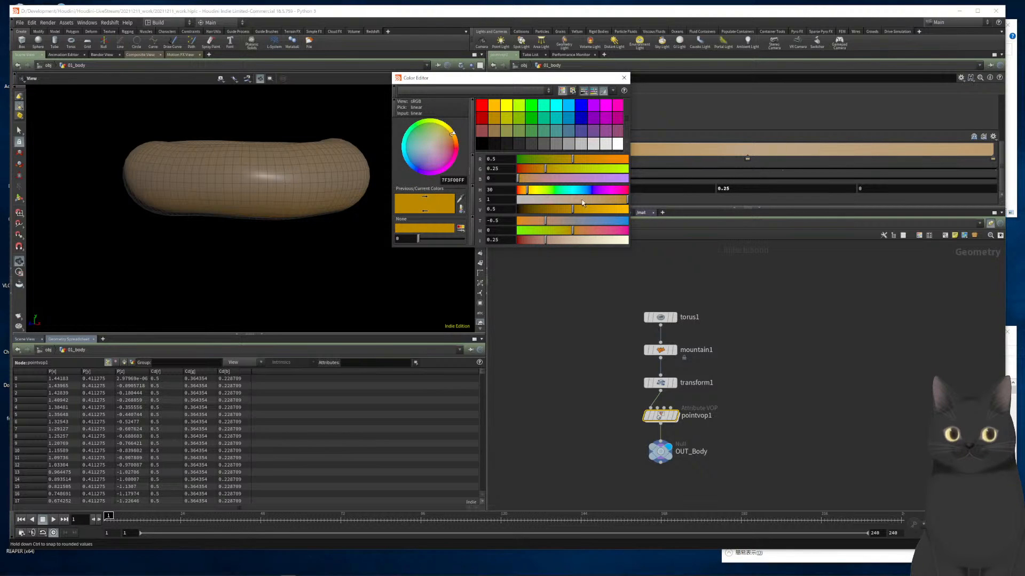
drag(594, 202, 606, 202)
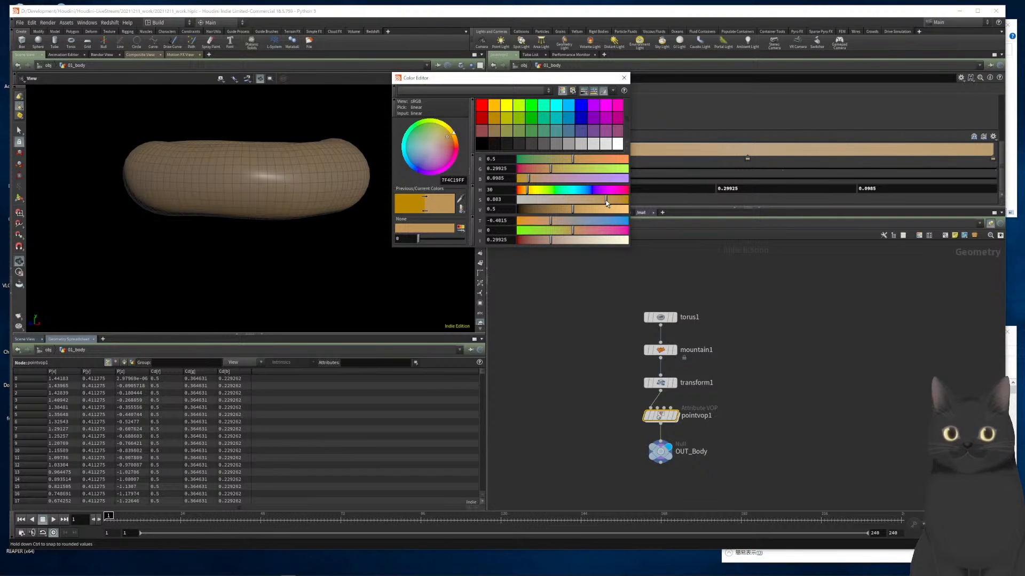
click(624, 77)
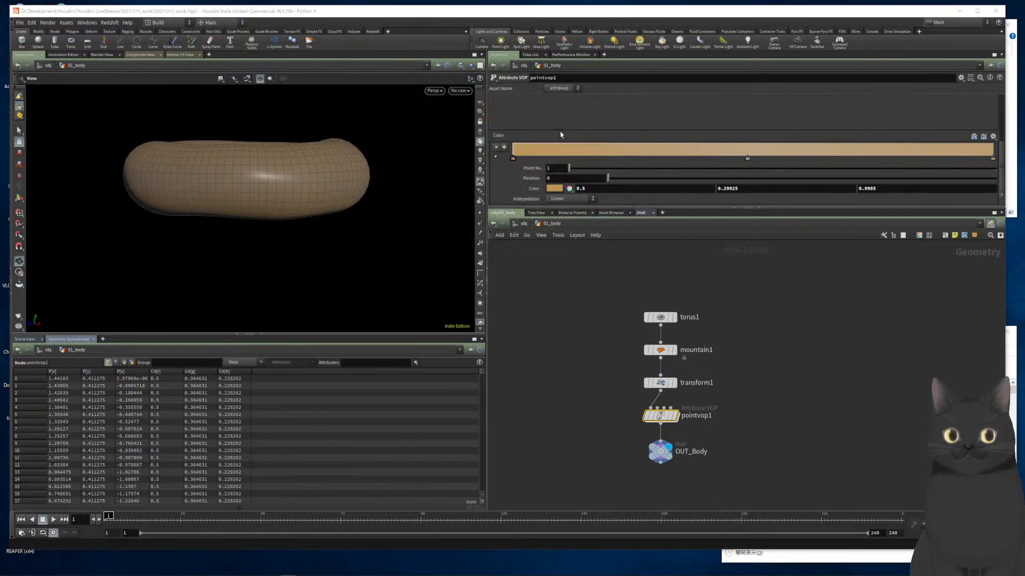
Try white as the color of the ramp's first point and undo the change
drag(298, 165, 326, 171)
double_click(747, 160)
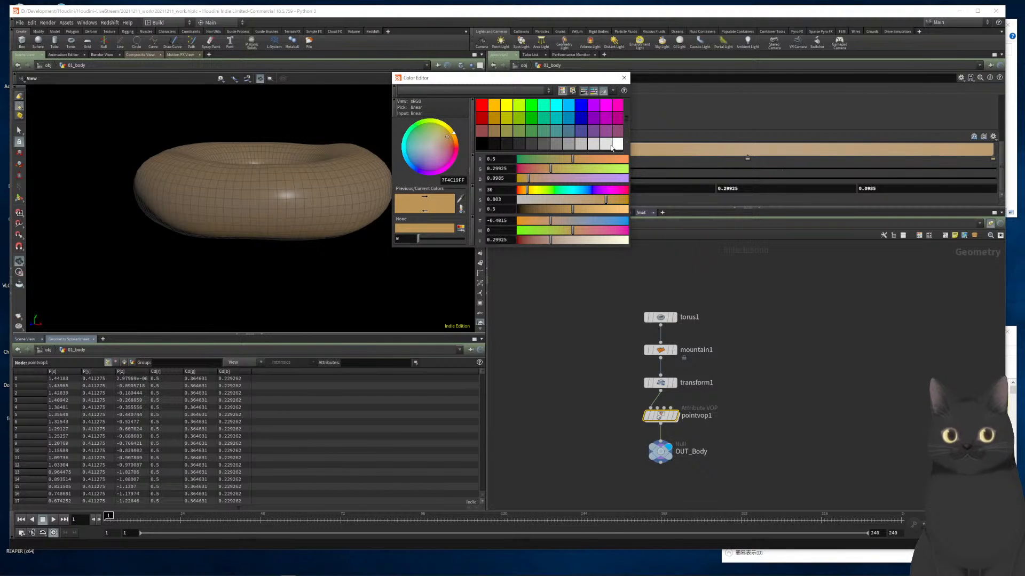
click(618, 144)
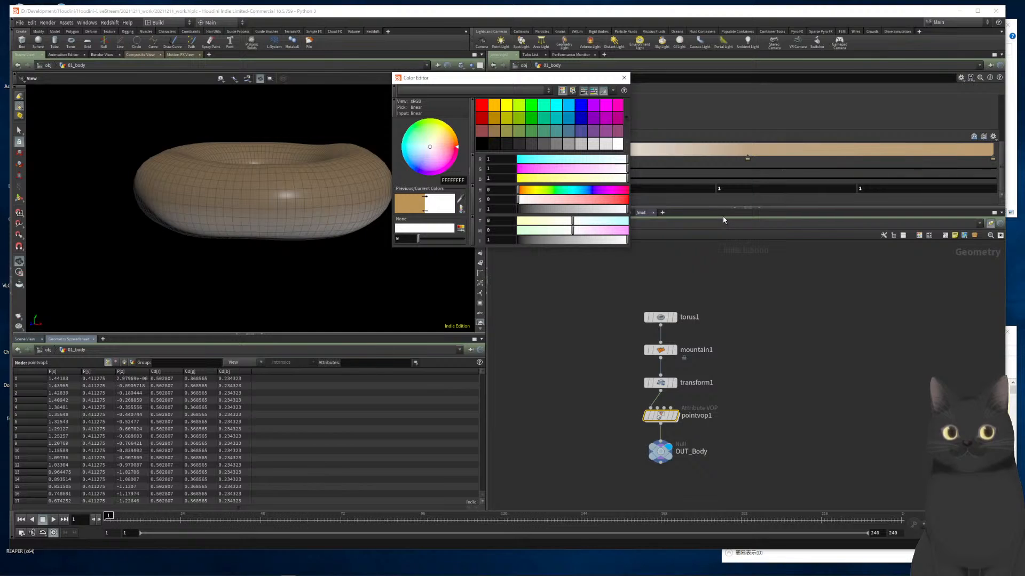
click(624, 78)
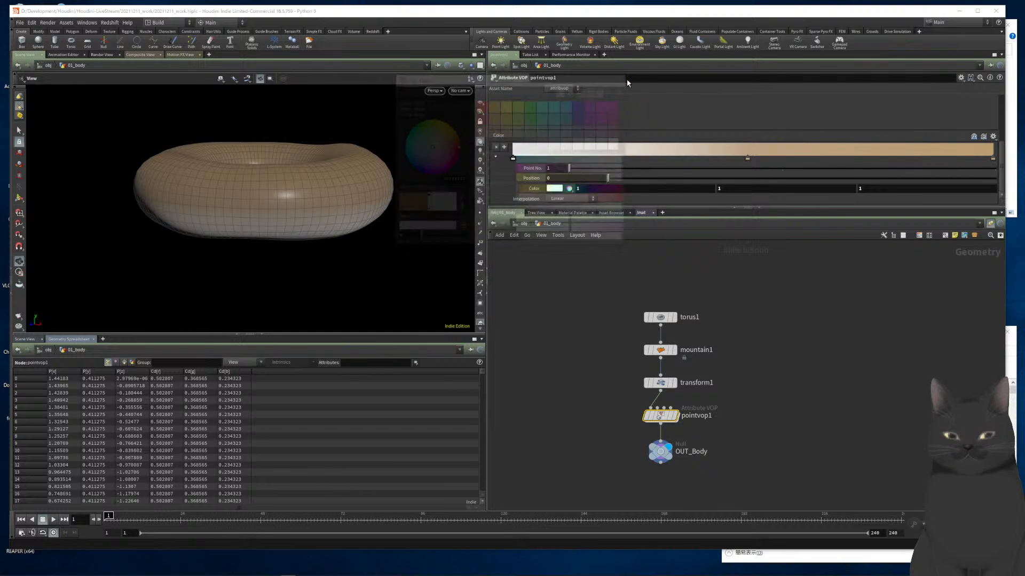
key(ctrl+z)
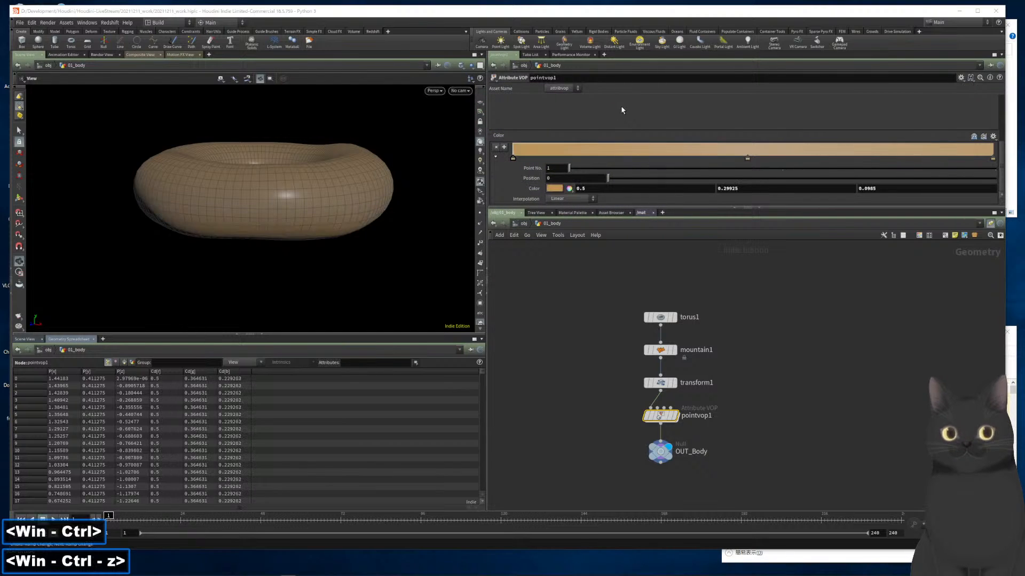
Try white on the ramp's middle point, undo it, and brighten the point to value 0.92 (RGB 0.92, 0.6716, 0.4232)
double_click(747, 159)
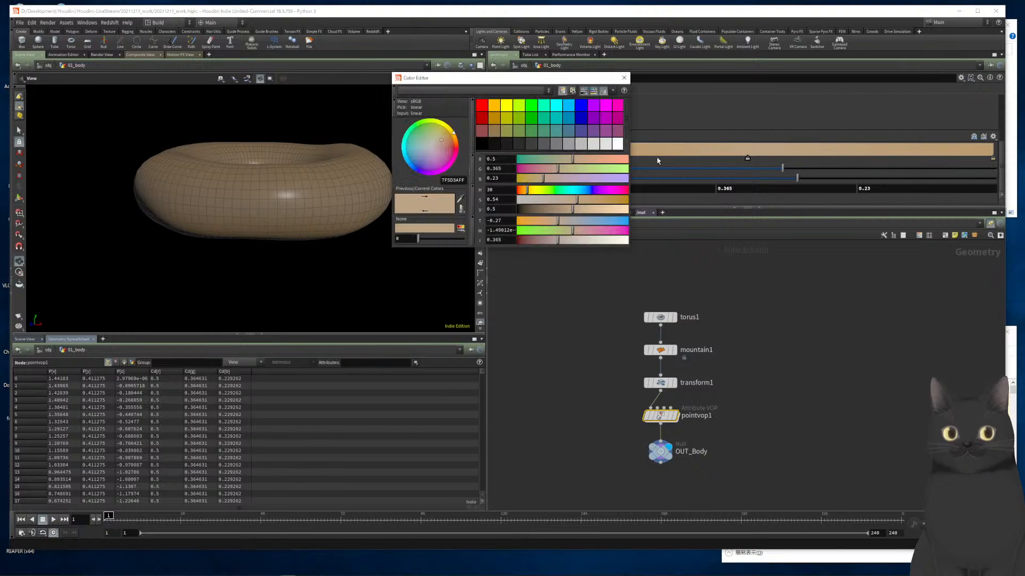
click(617, 145)
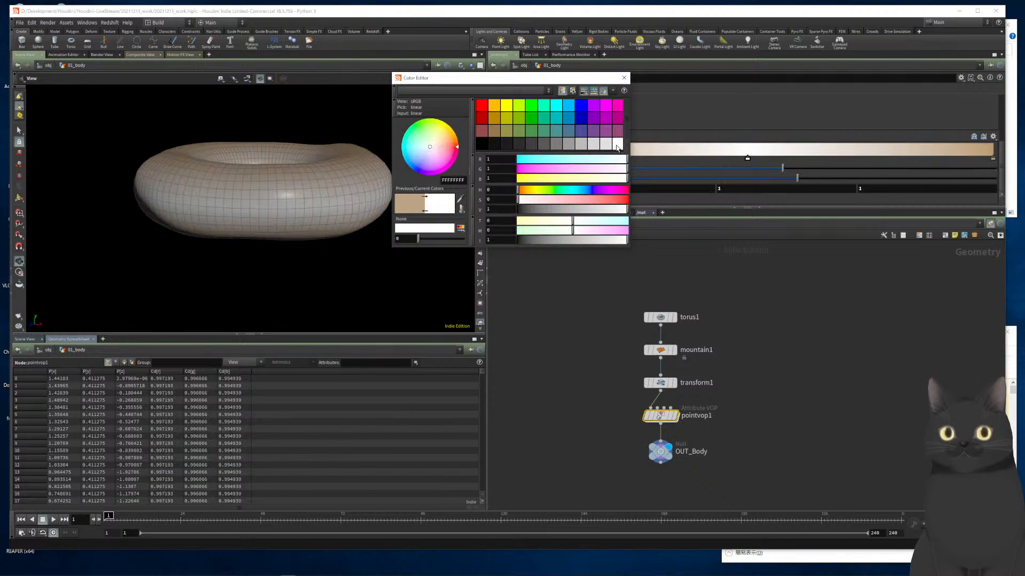
key(ctrl+z)
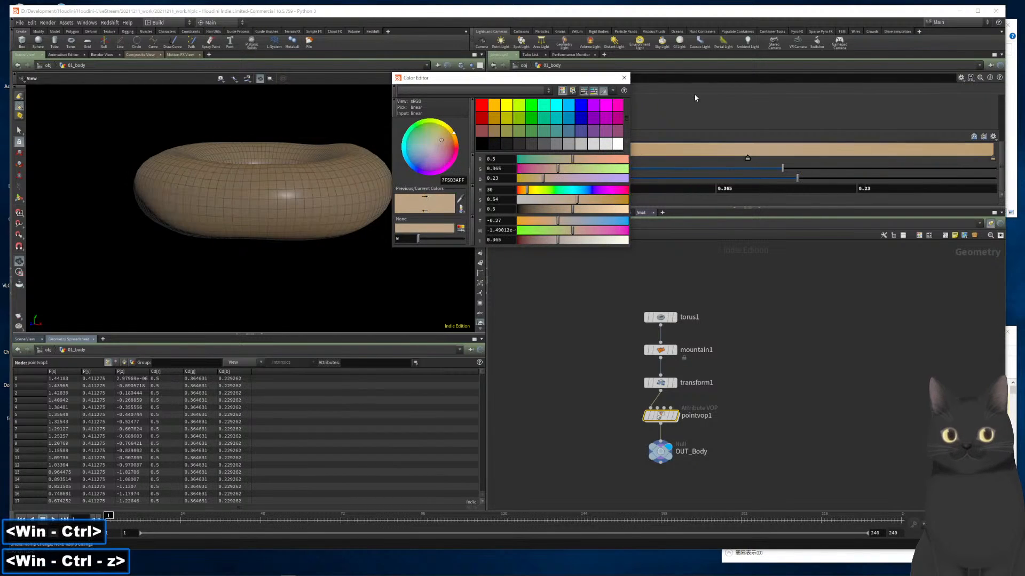
click(582, 212)
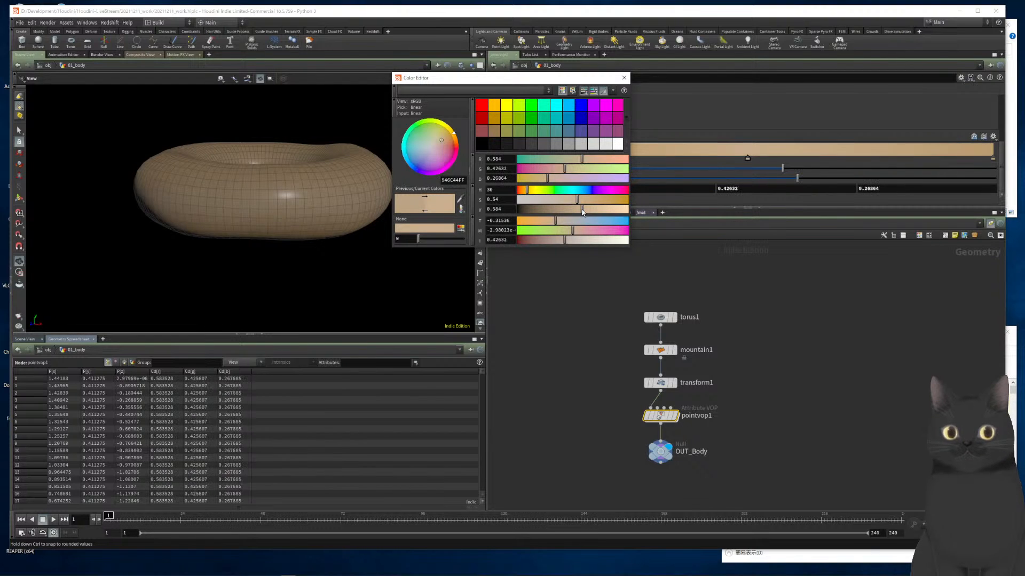
drag(583, 213, 620, 209)
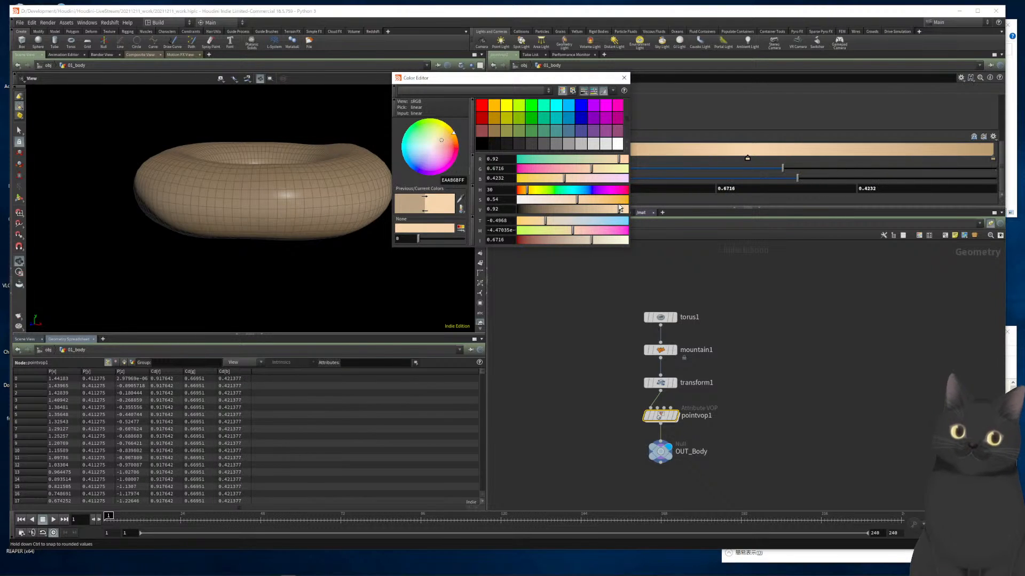
click(630, 78)
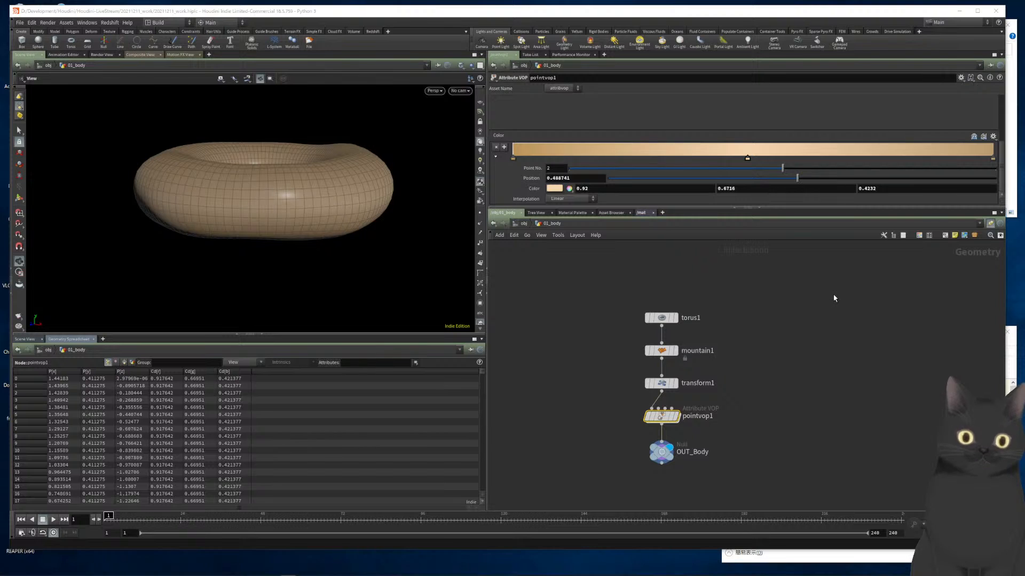
Inspect the body's point colors from several angles and under different viewport lighting modes, restoring the lit display
drag(450, 213, 383, 224)
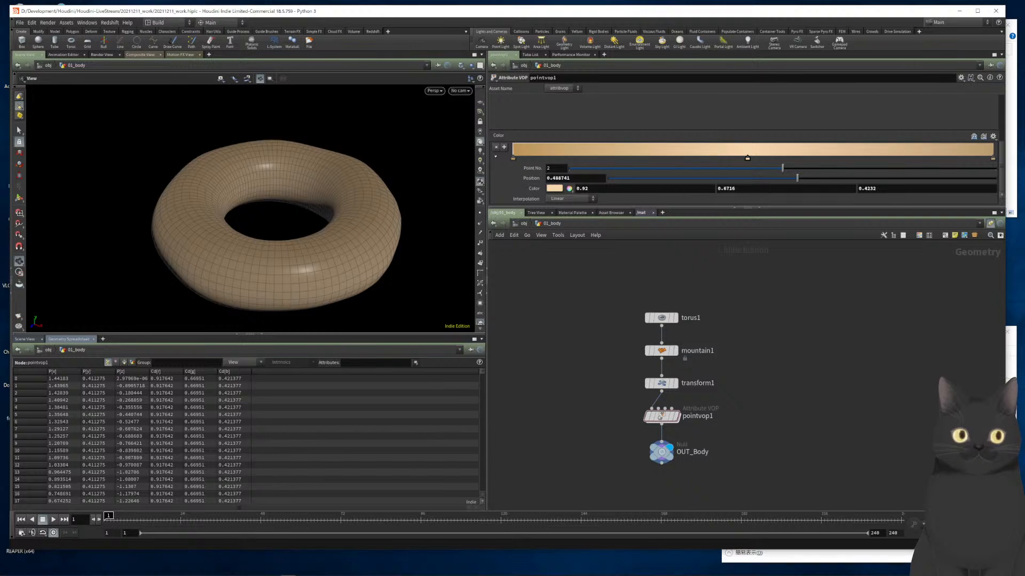
drag(347, 244, 405, 185)
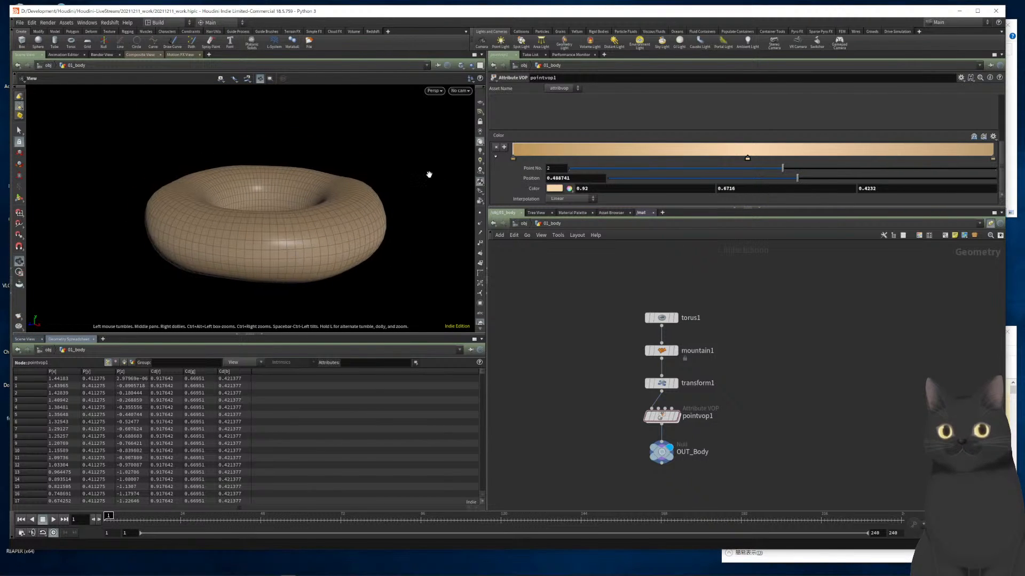
right_click(480, 183)
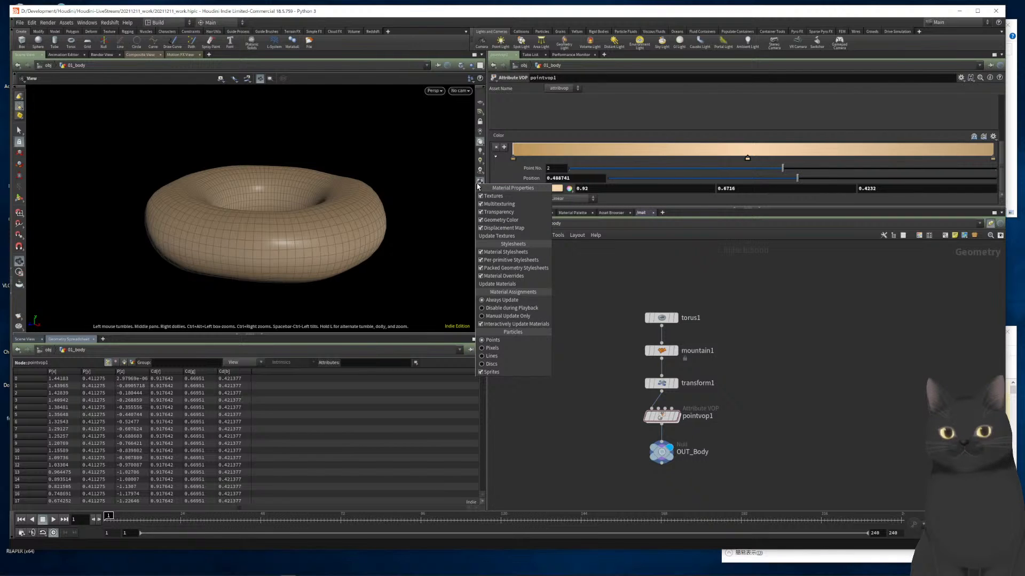
click(750, 290)
drag(357, 236, 365, 256)
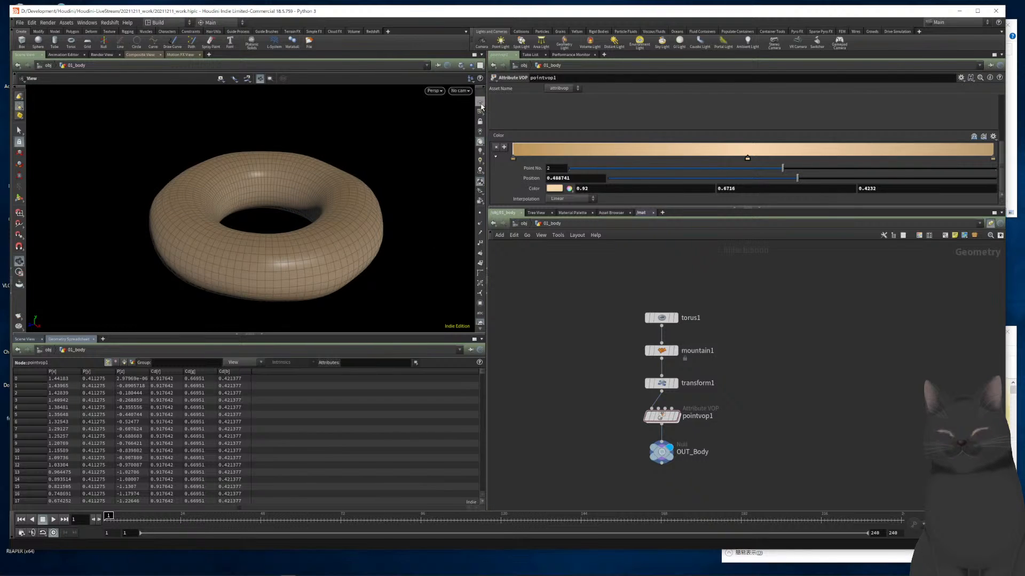
click(481, 134)
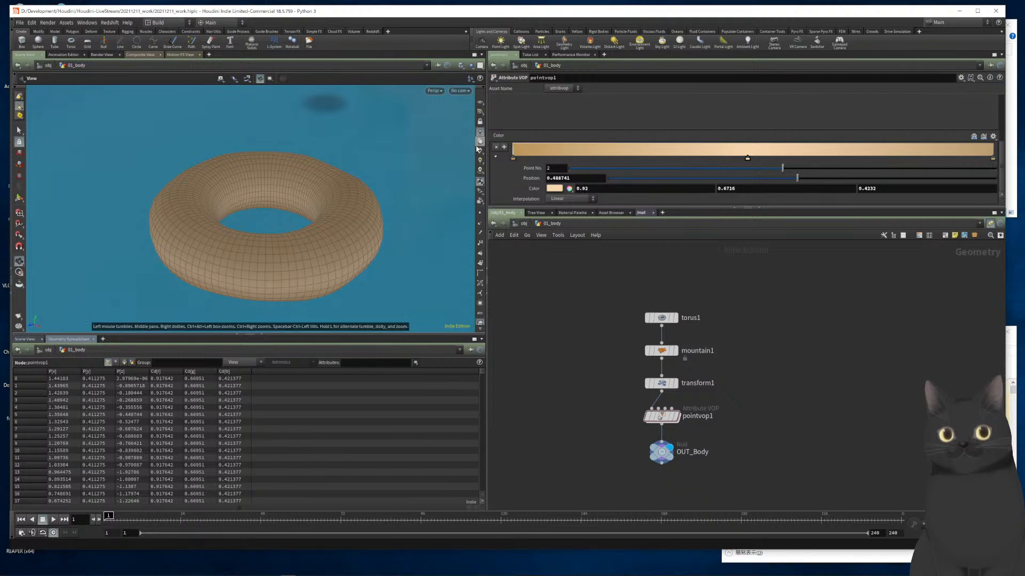
click(480, 141)
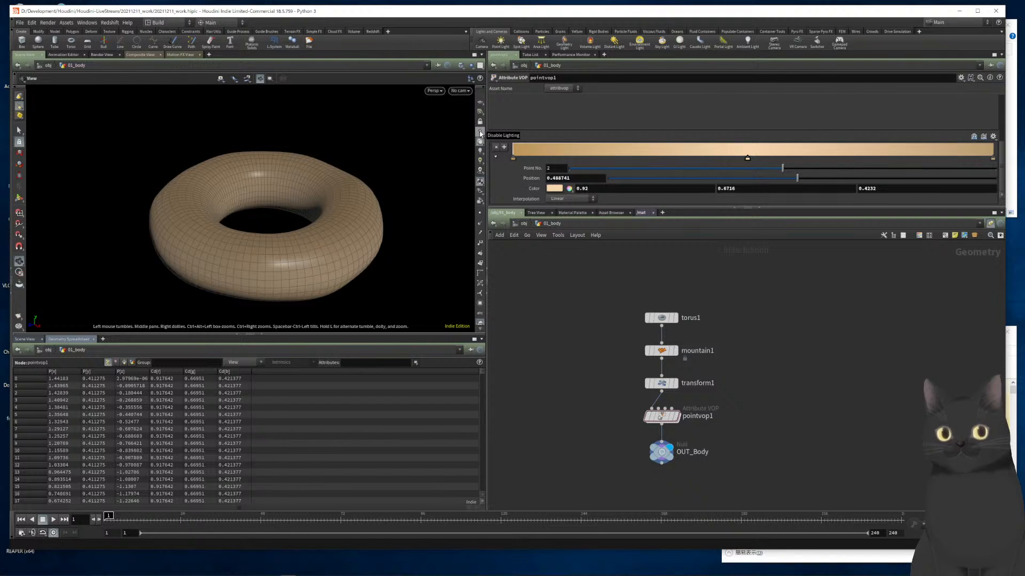
Re-render the donut scene with mantra1 in the Render View
click(102, 55)
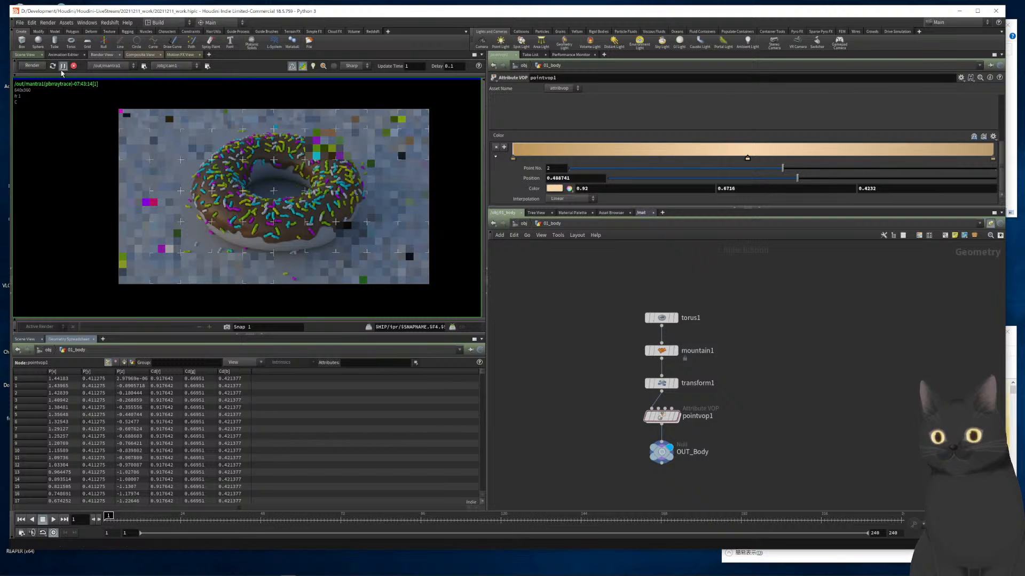
click(32, 66)
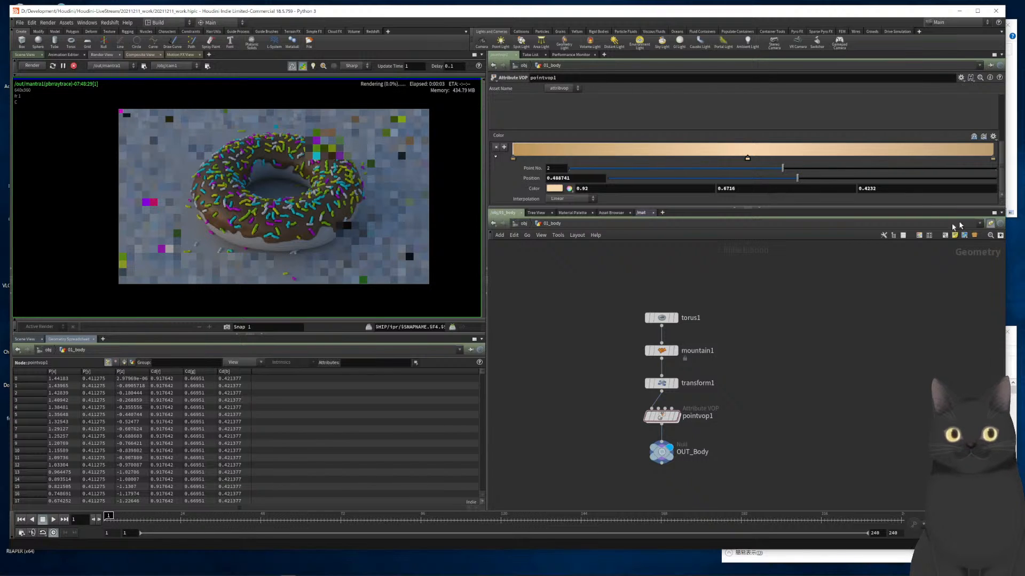
Add a Principled Shader to the mat network, placed beside the sticks shader
click(642, 213)
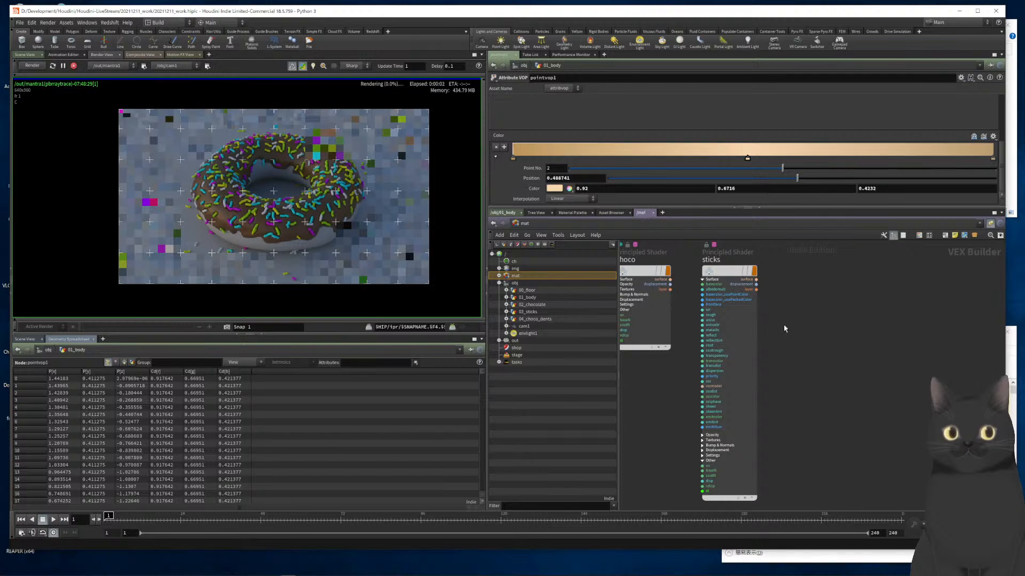
key(Tab)
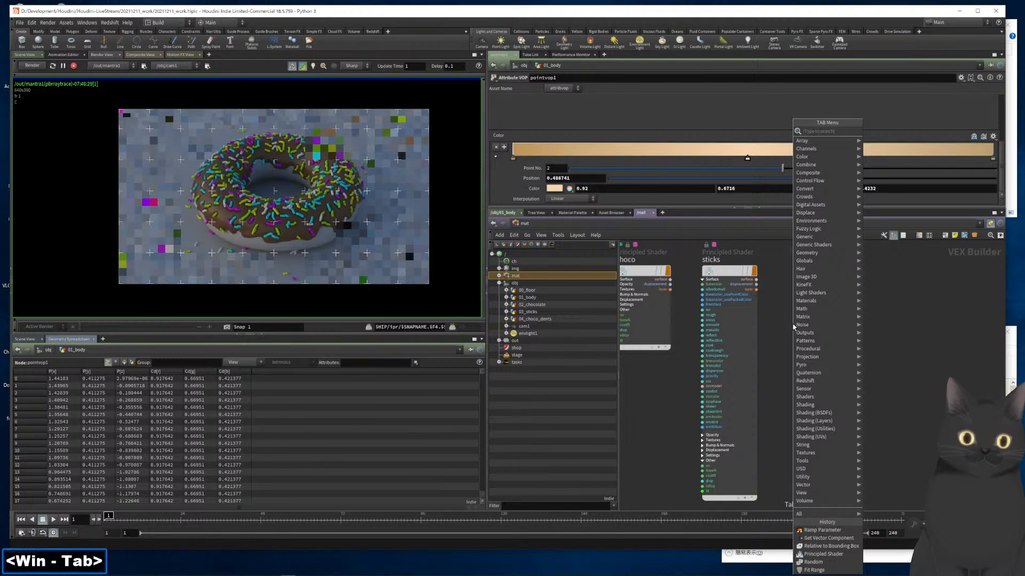
text(pr)
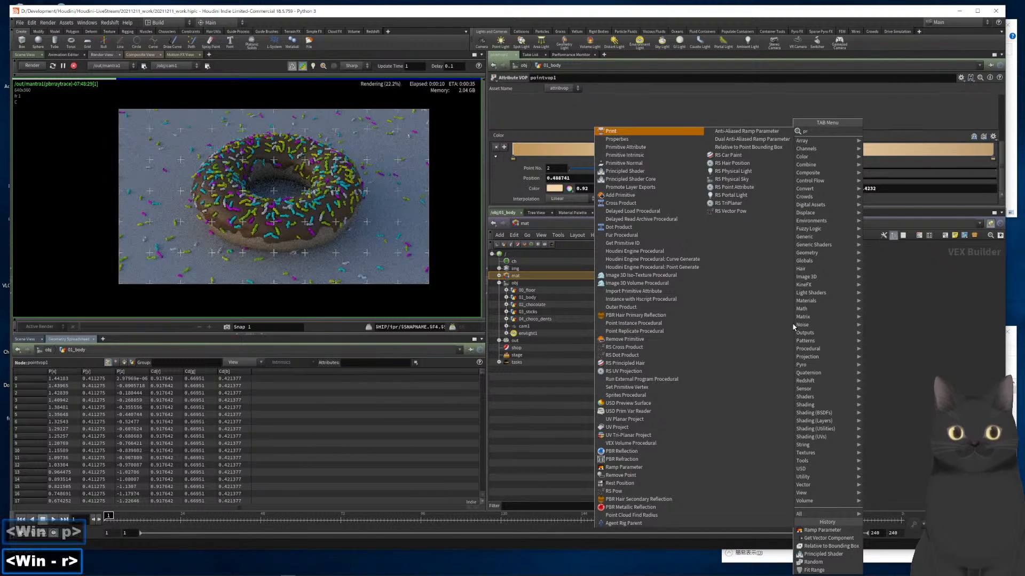
text(n)
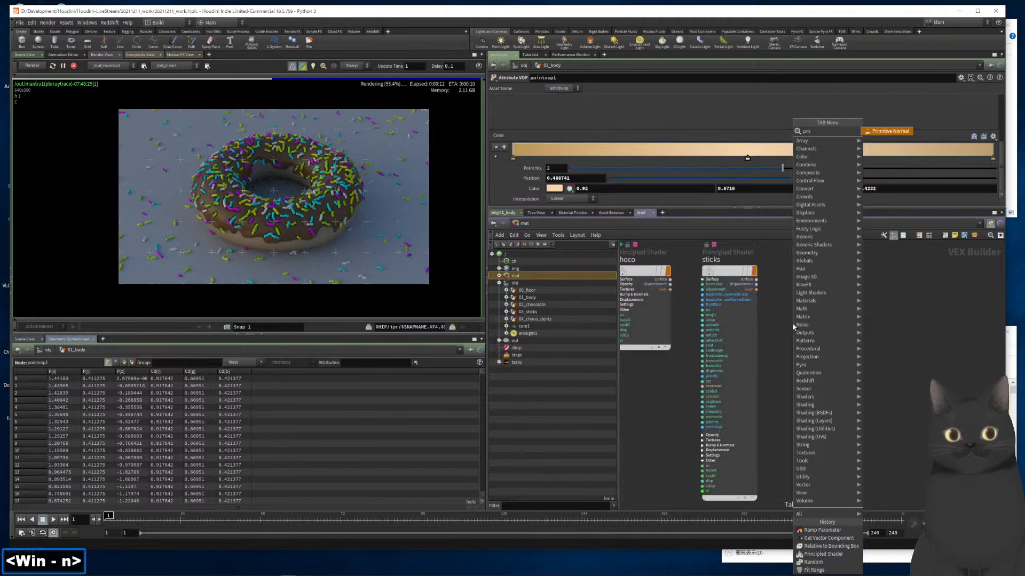
key(BackSpace)
text(inc)
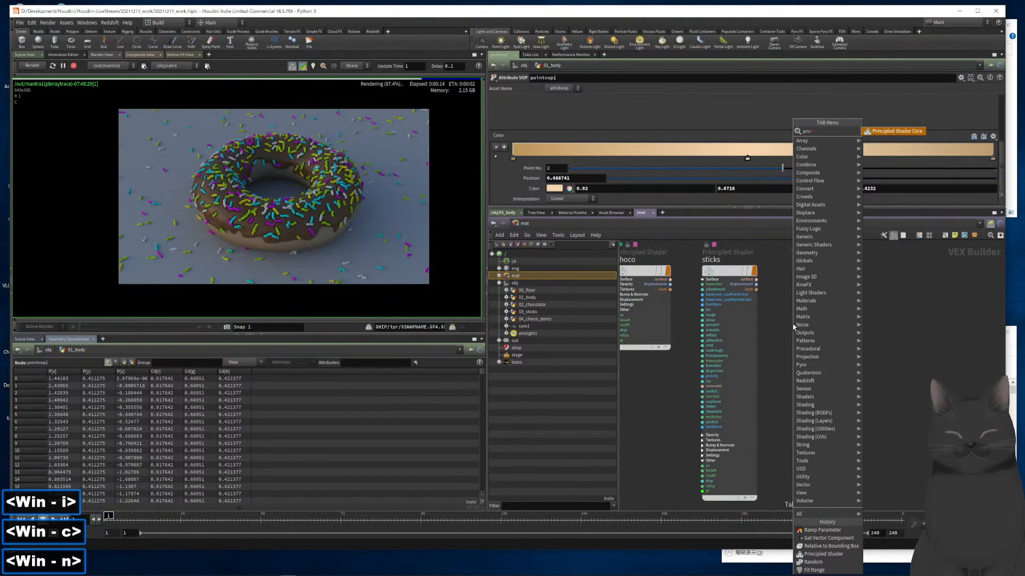
key(BackSpace)
key(BackSpace)
text(n)
key(Down)
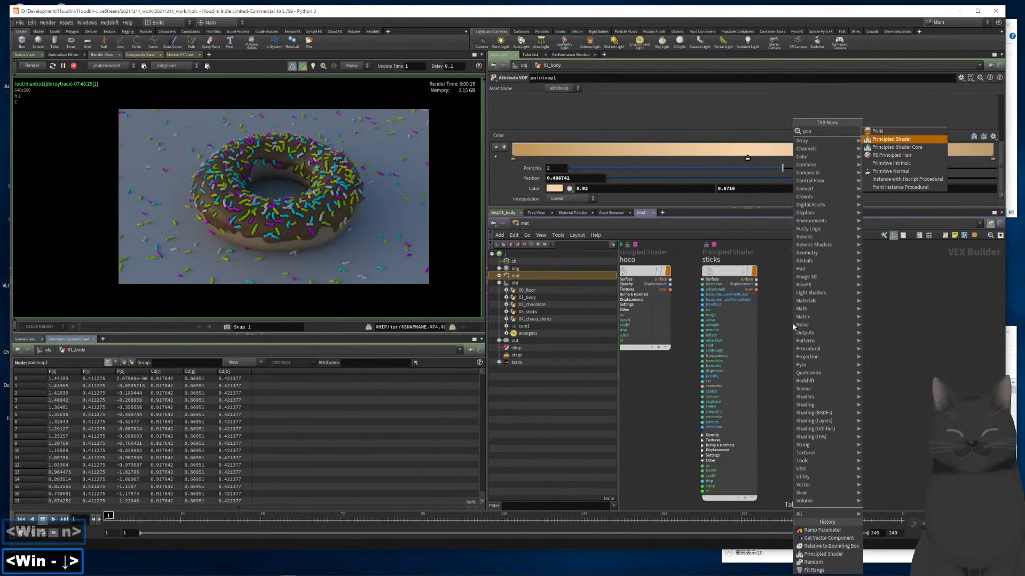
key(Return)
key(Return)
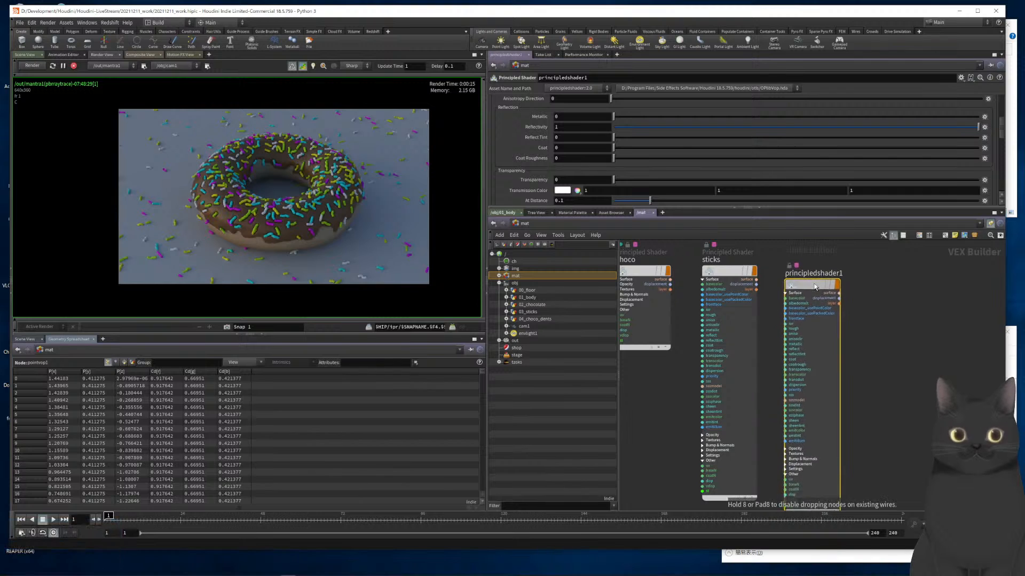
click(819, 276)
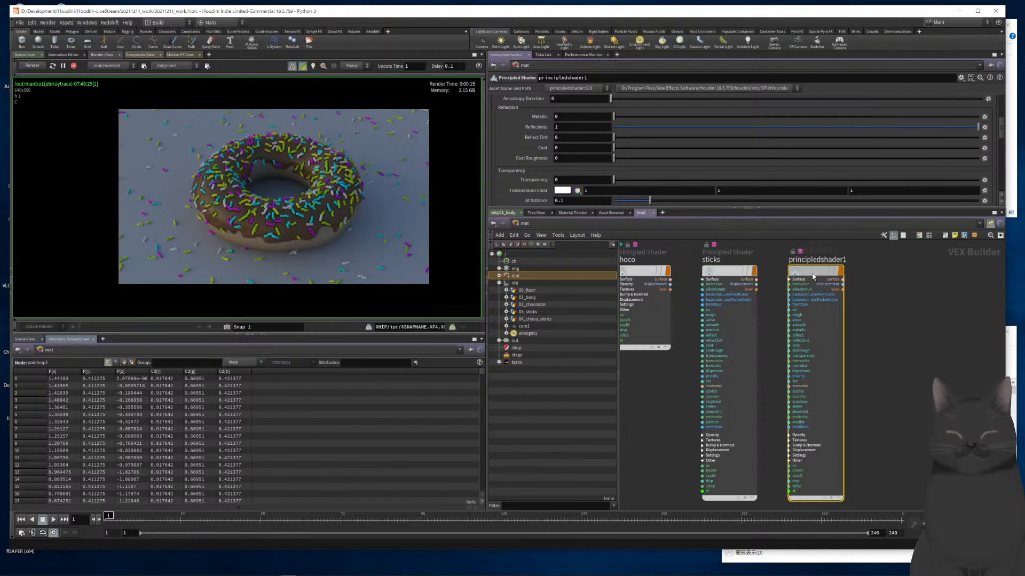
Set the new shader's base color to white (1, 1, 1)
scroll(763, 143, up, 8)
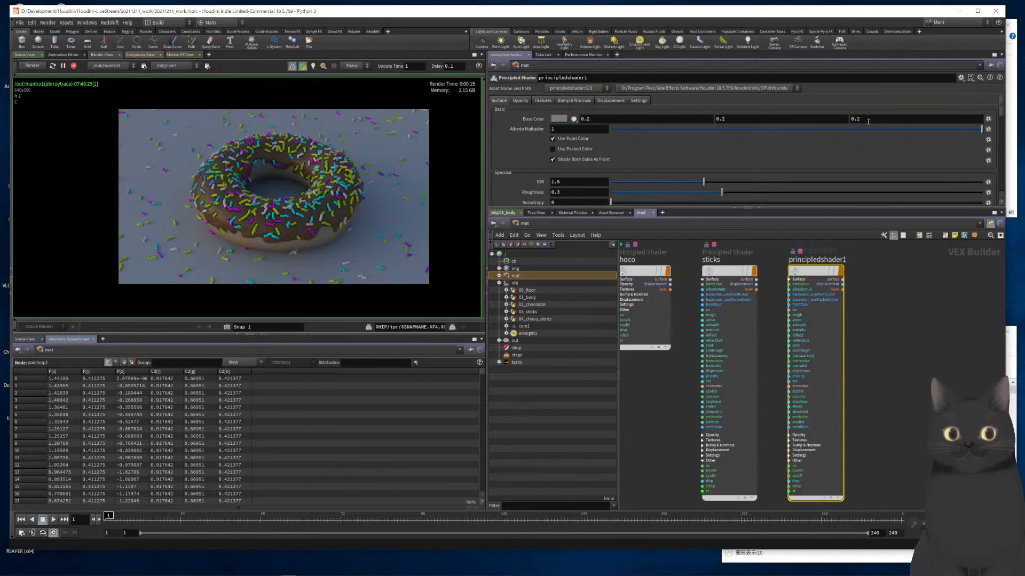
drag(594, 119, 568, 115)
text(1)
drag(725, 118, 705, 117)
text(1)
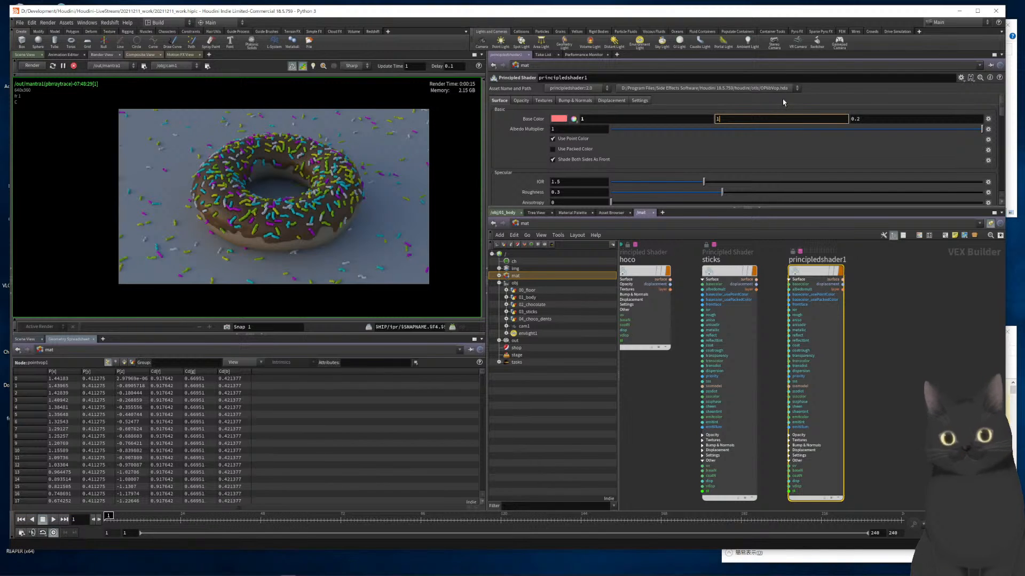
click(866, 118)
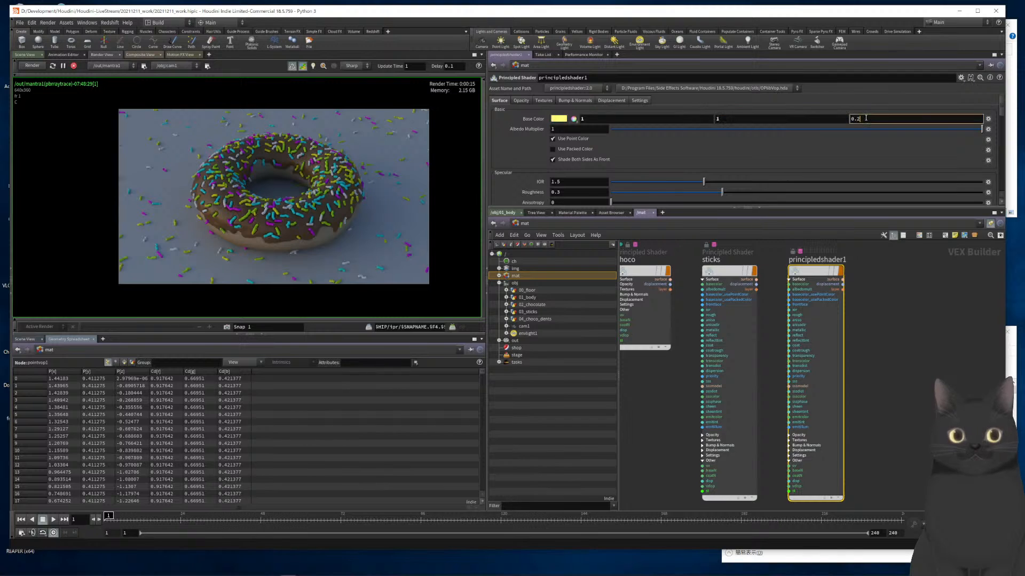
drag(866, 118, 846, 119)
text(1)
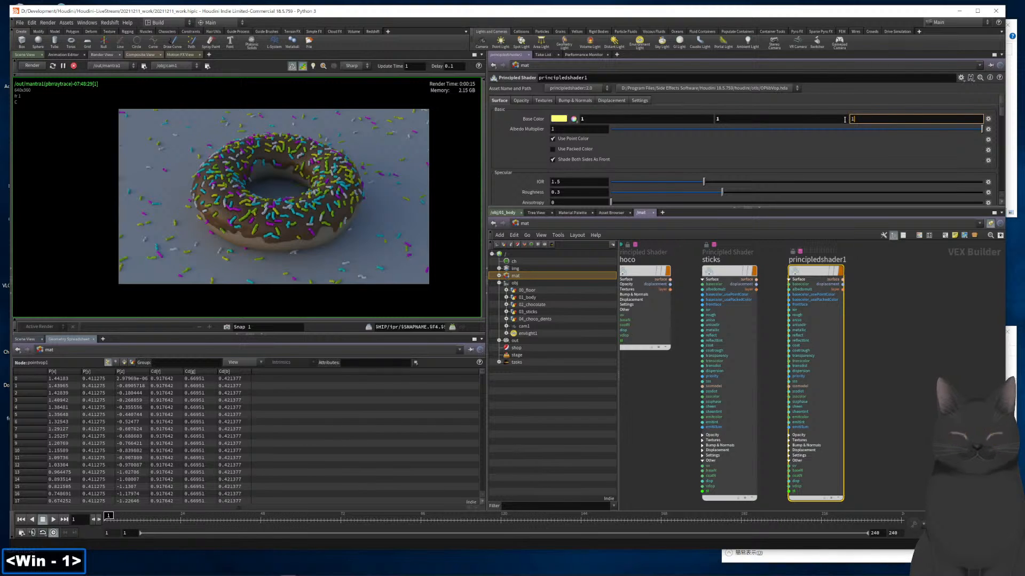
key(Return)
Set the new shader's roughness to 0.732 and its reflectivity to 0.155
scroll(740, 176, down, 1)
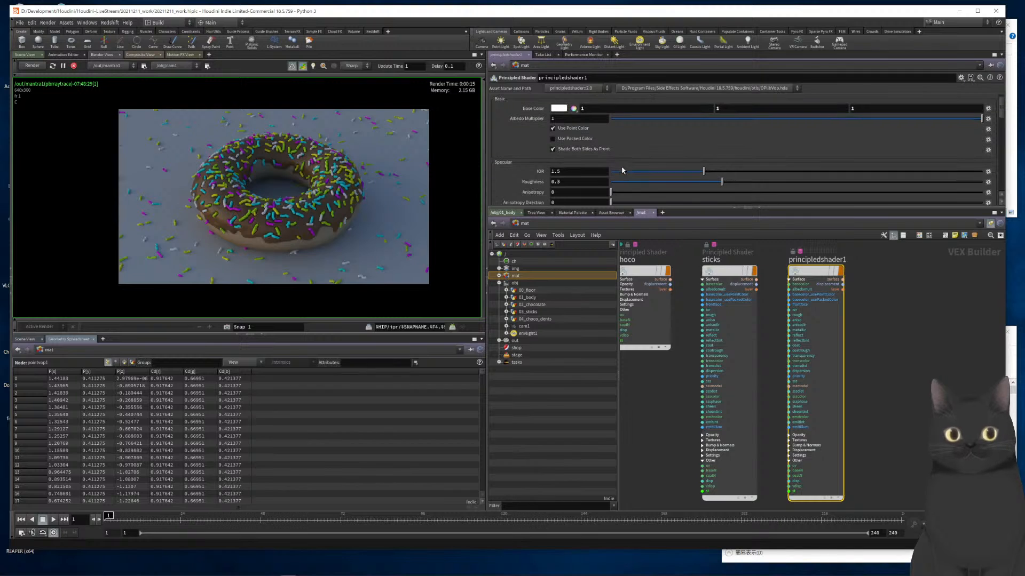
drag(739, 182, 883, 182)
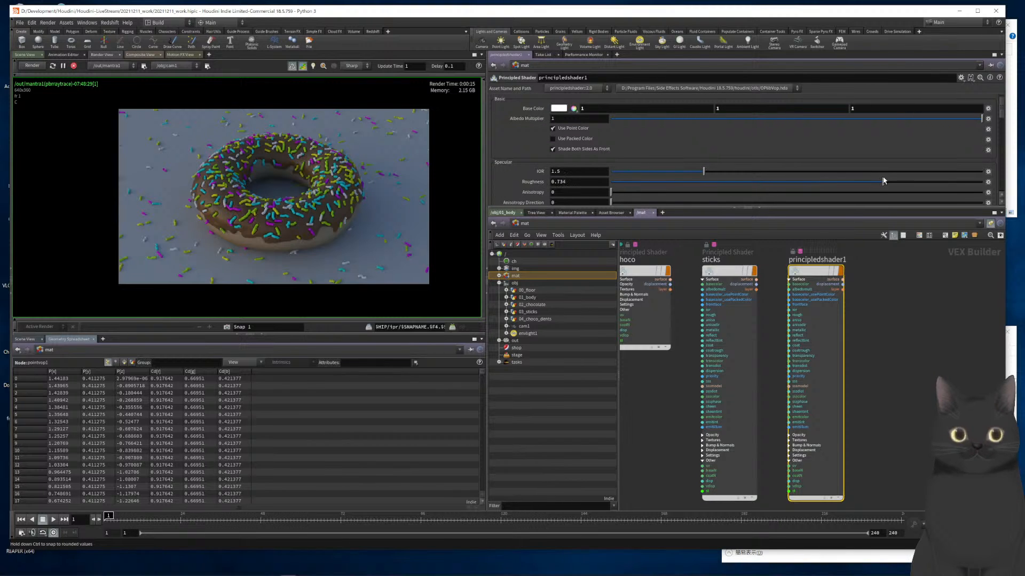
scroll(784, 152, down, 3)
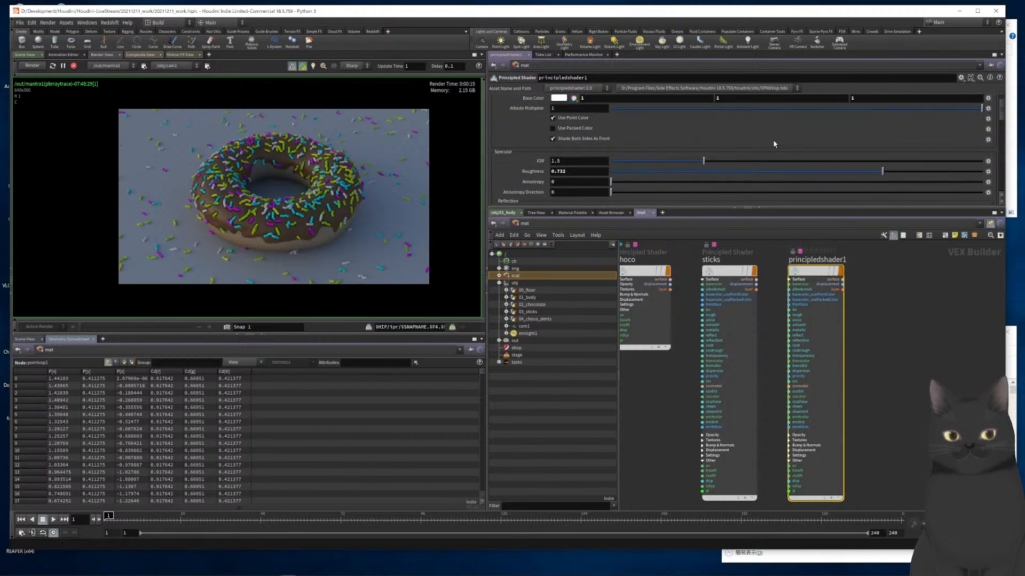
drag(680, 200, 671, 200)
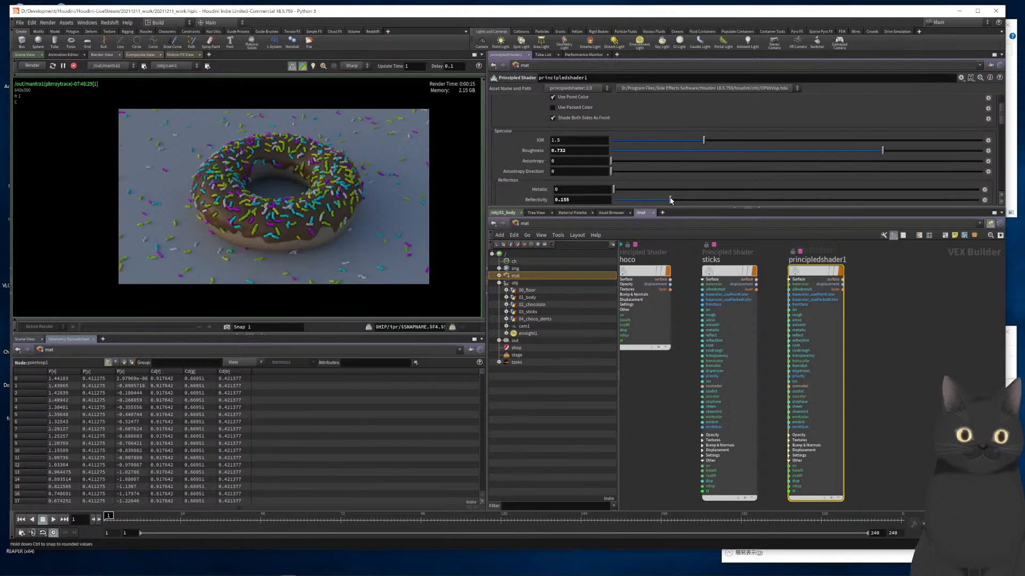
Rename the new principled shader as body
double_click(808, 257)
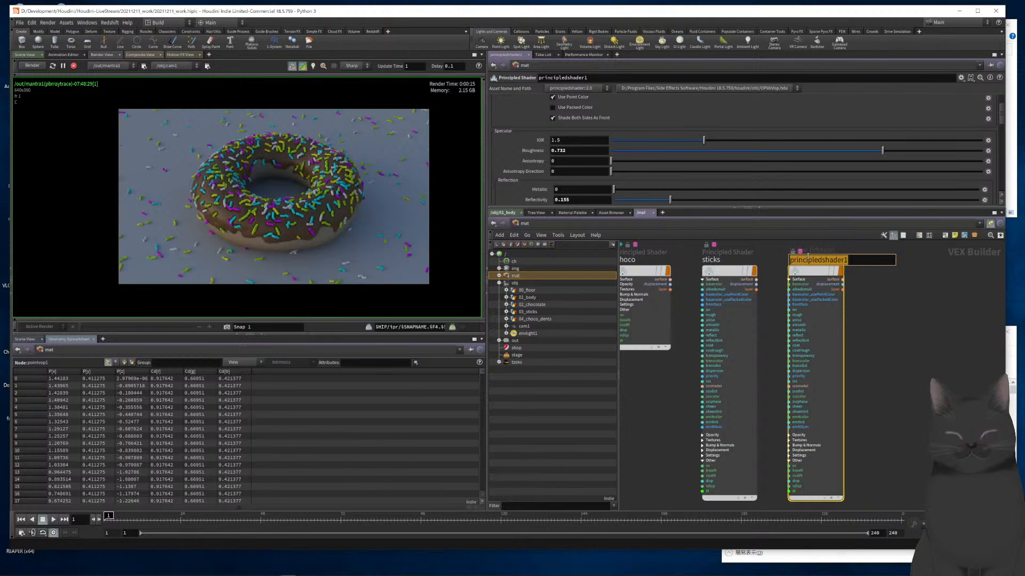
text(body)
key(Return)
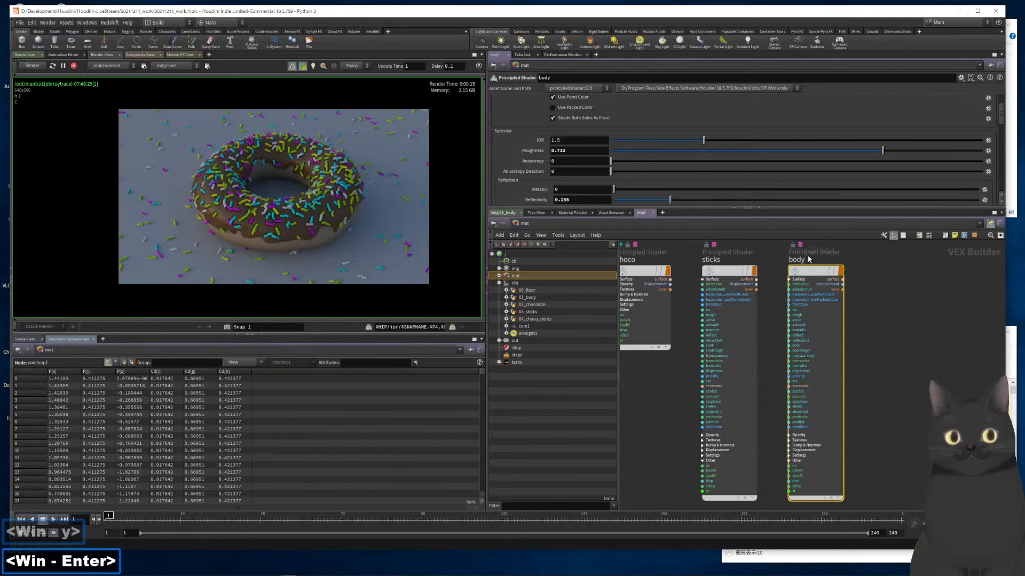
Assign the body material to the 01_body object and check it in the object's render settings
mouse_move(820, 276)
drag(820, 276, 531, 303)
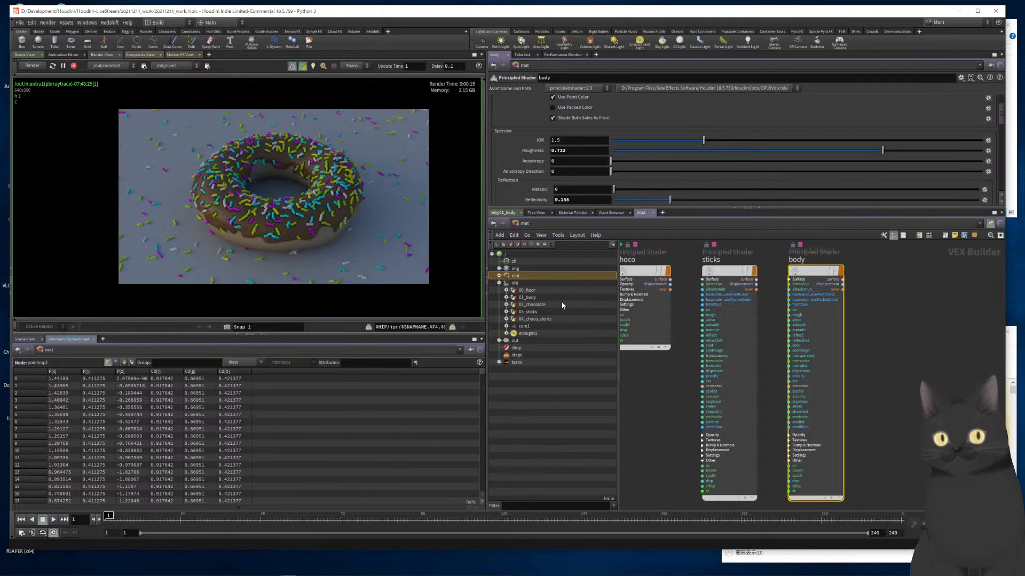
drag(815, 270, 527, 300)
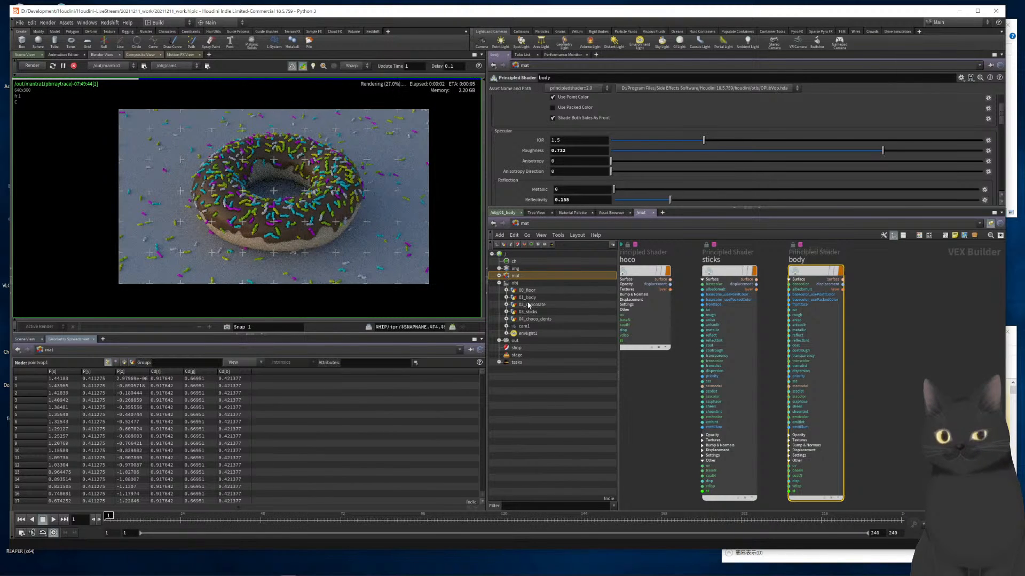
click(527, 298)
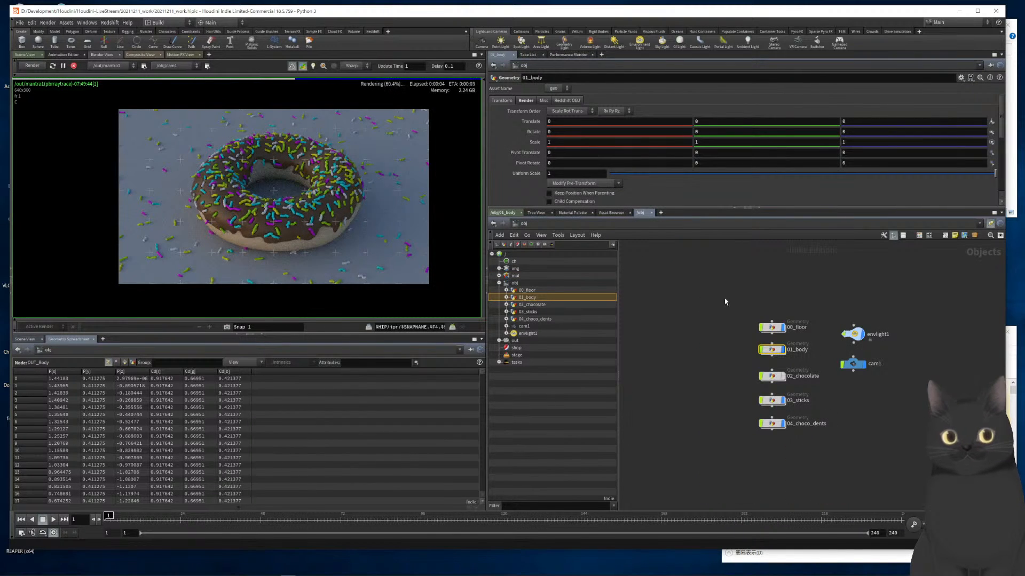
click(524, 100)
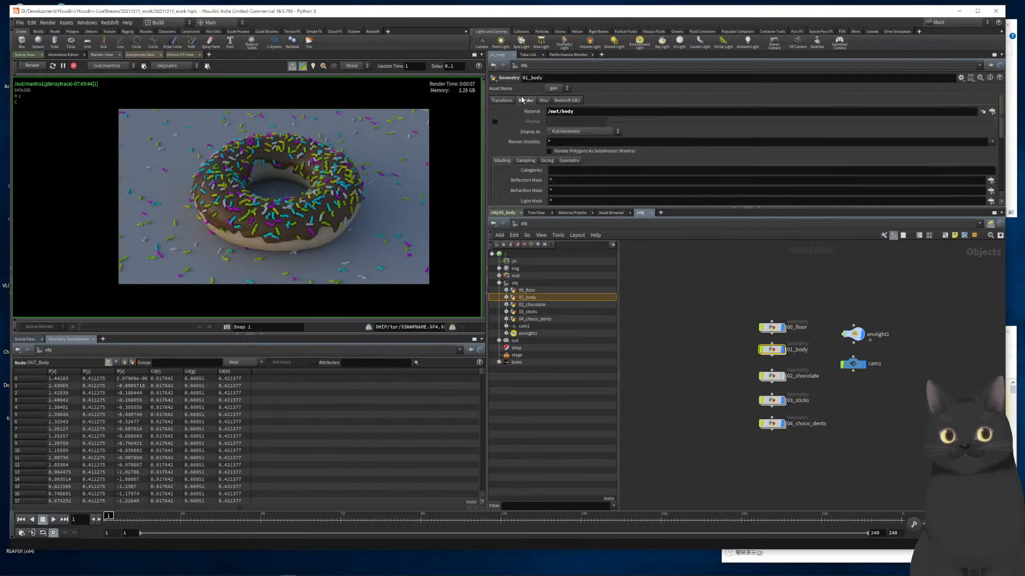
Assign the choco material to the 02_chocolate object in place of body, and re-render the donut scene
click(536, 304)
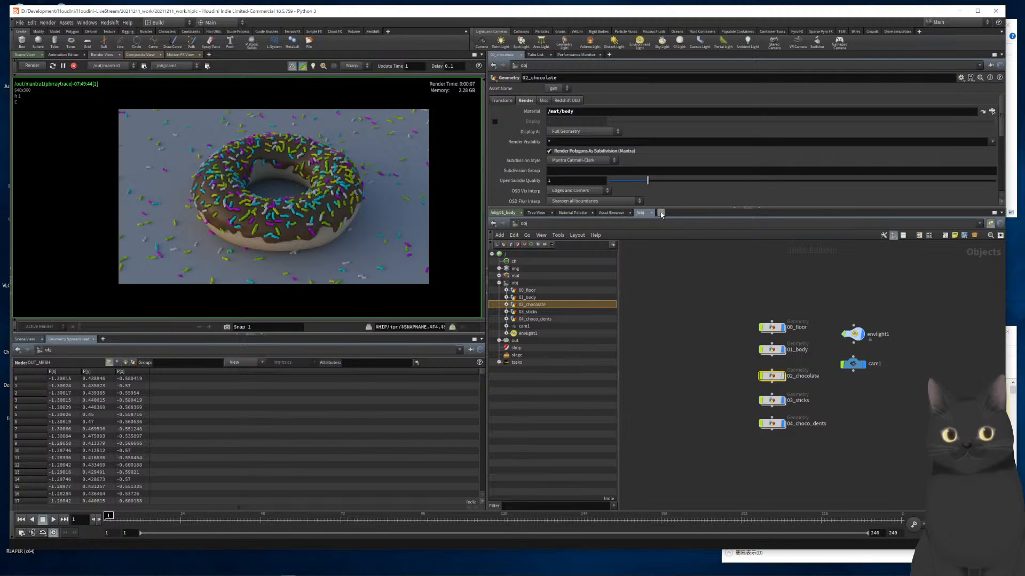
click(613, 225)
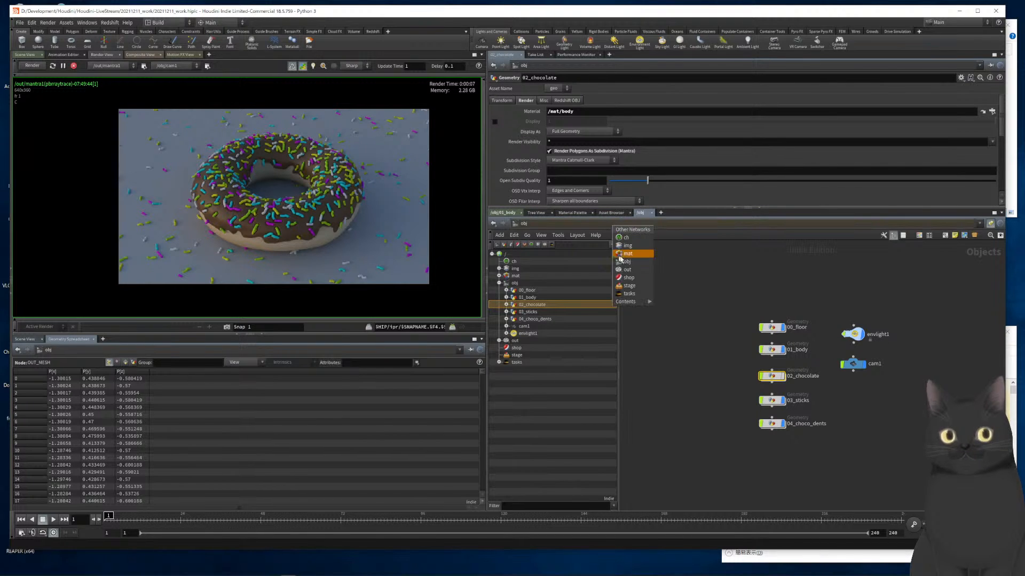
click(622, 254)
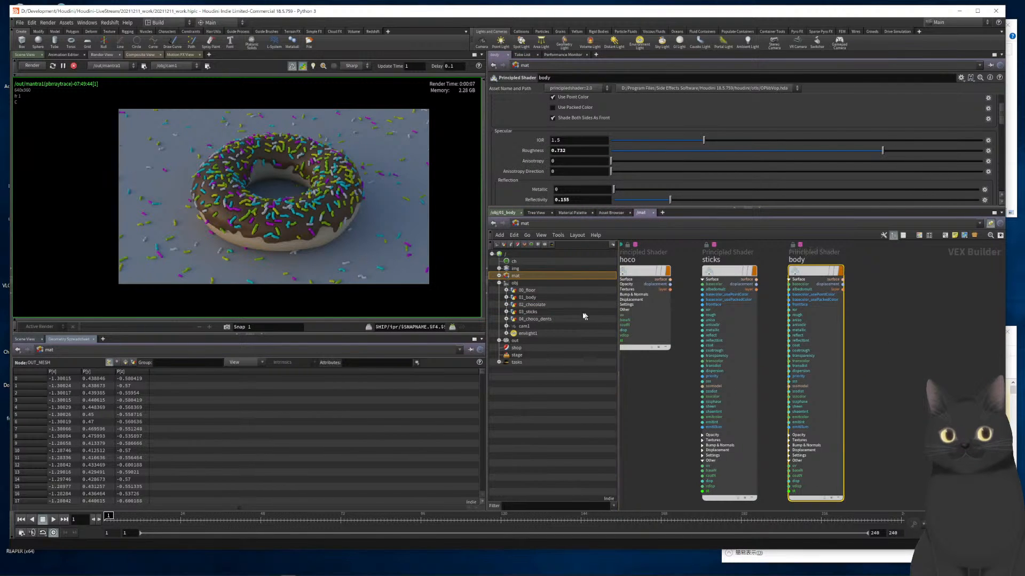
drag(645, 271, 537, 305)
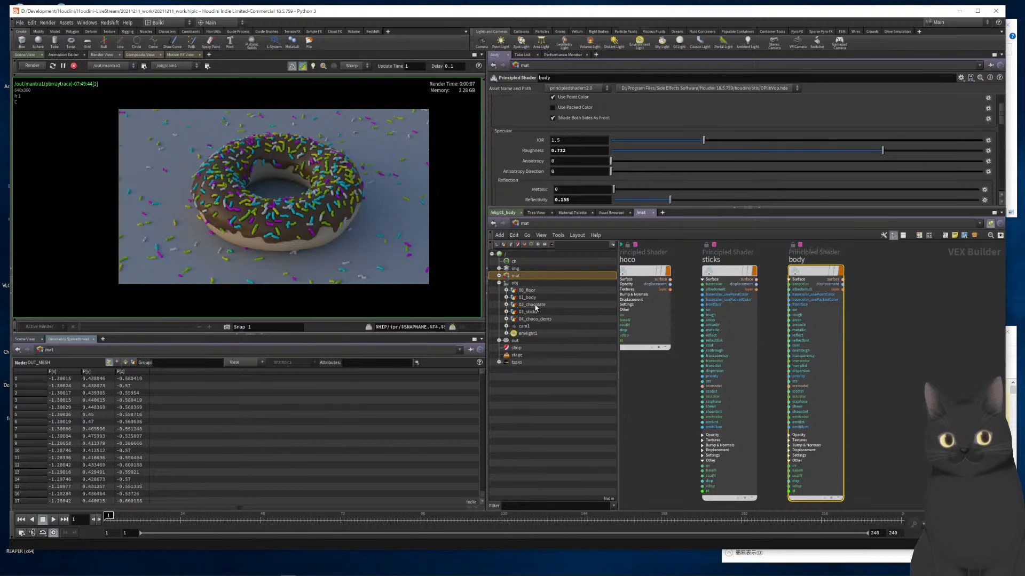
click(538, 306)
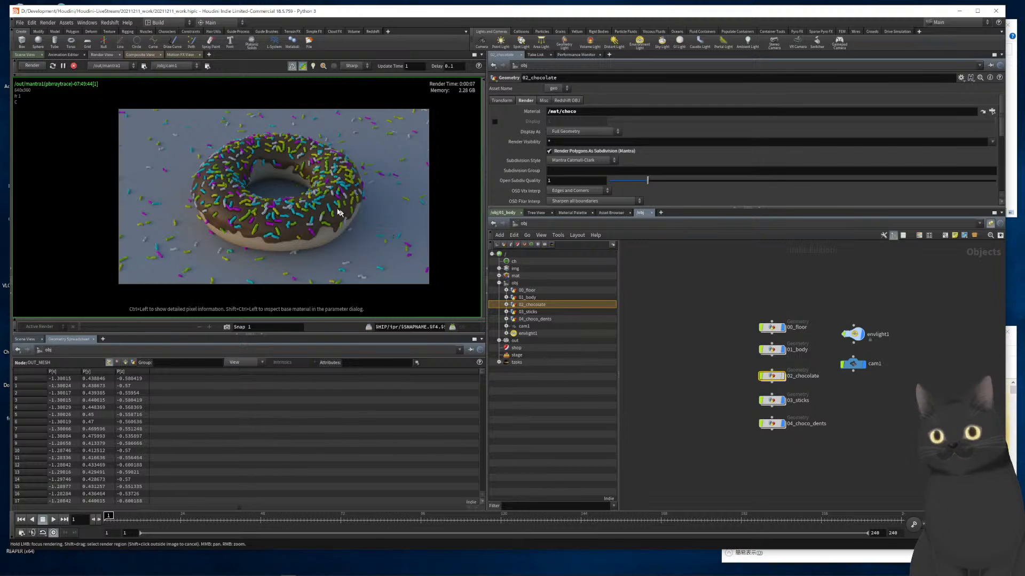
click(33, 66)
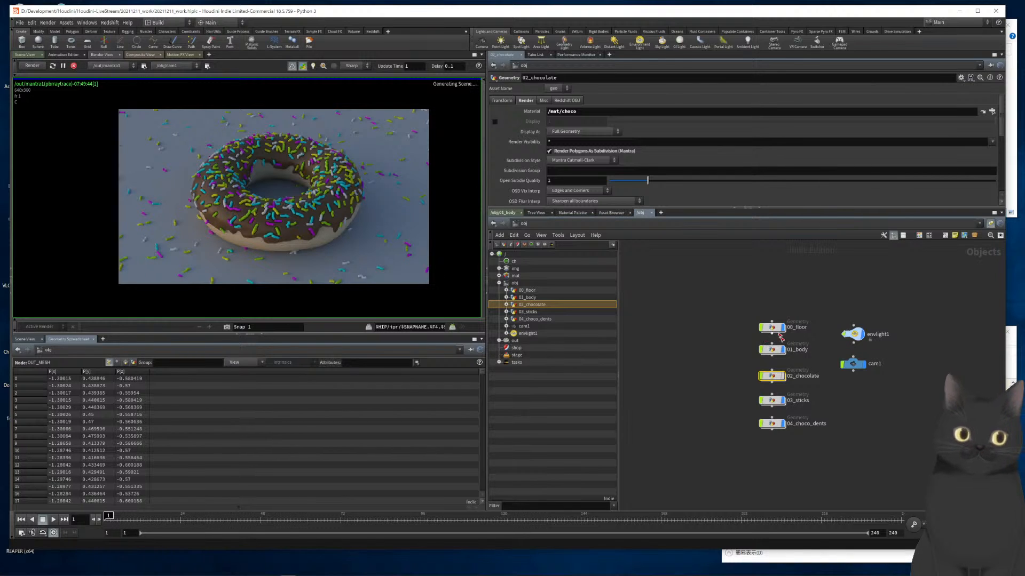
Open the mat network again with free space beside the body shader
click(622, 224)
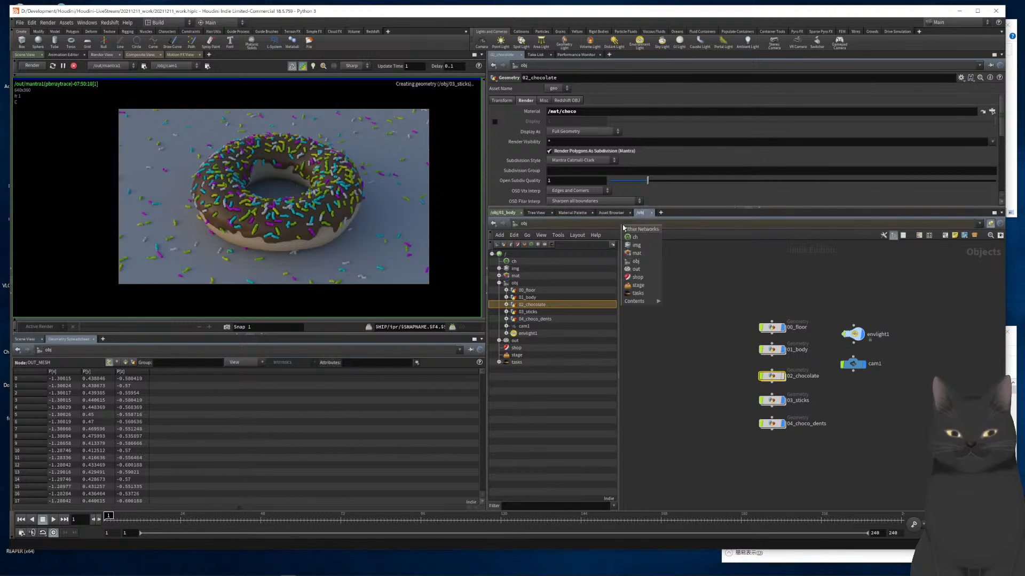
click(632, 255)
middle_drag(932, 287, 853, 336)
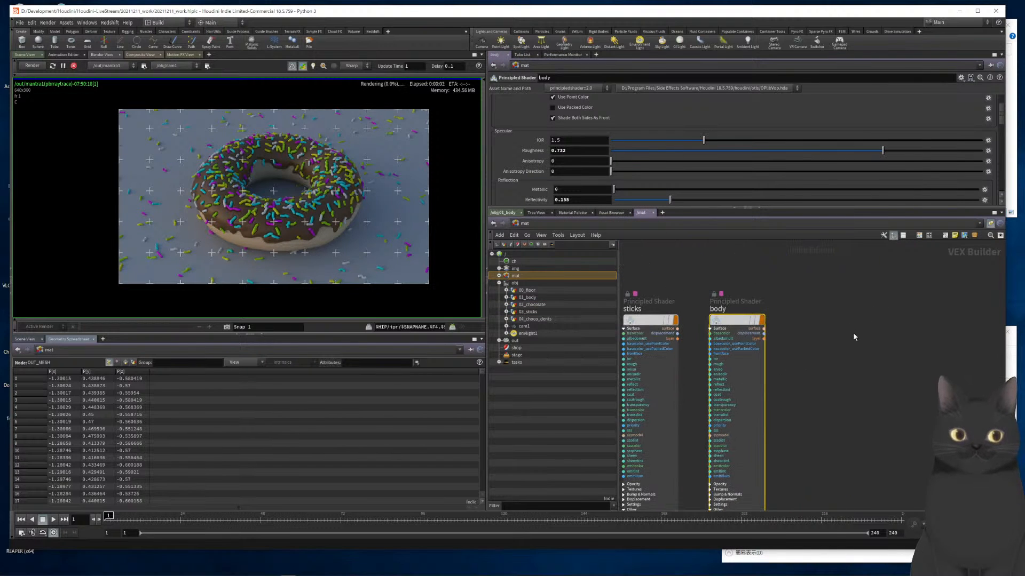
click(853, 336)
key(Tab)
text(pric)
key(Return)
key(Return)
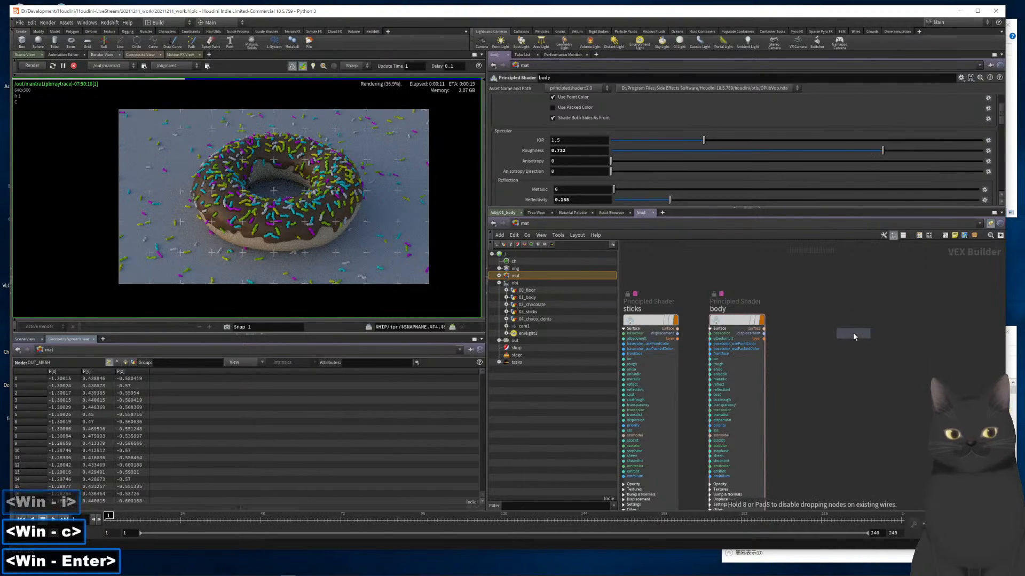
key(Delete)
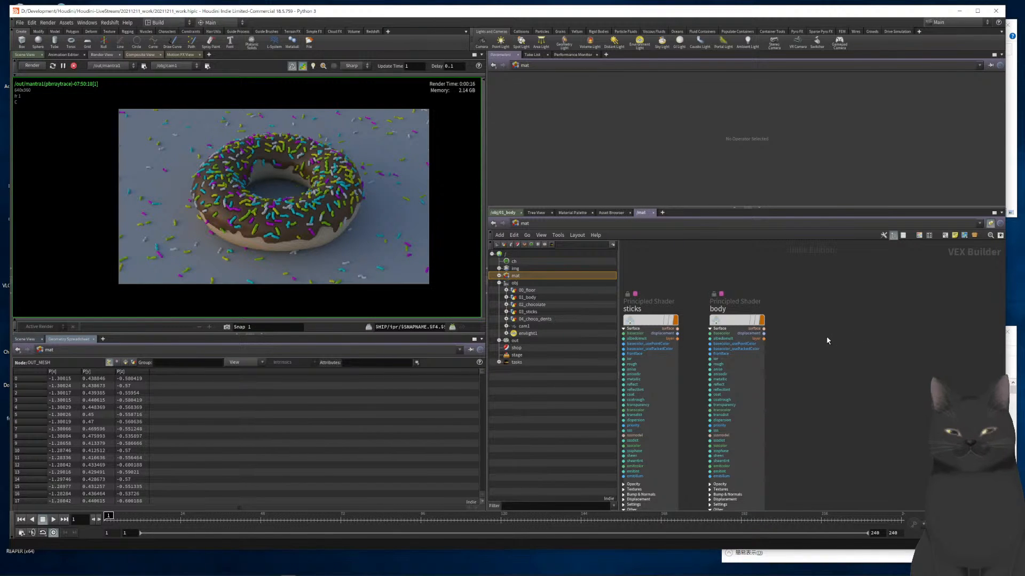
Add a Principled Shader Core node and line it up beside the body shader
key(Tab)
text(pri)
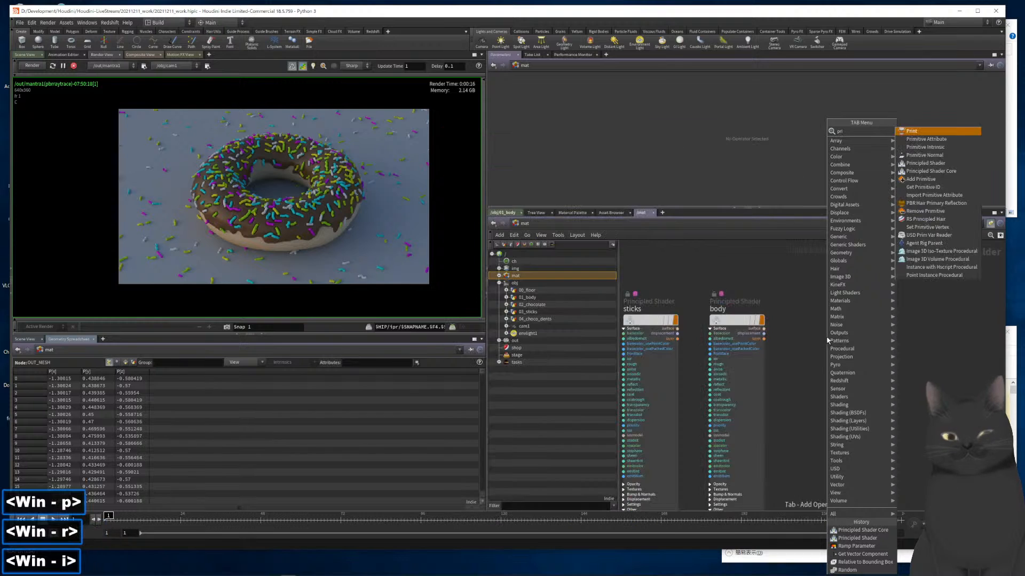
text(n)
key(Down)
key(Down)
key(Return)
key(Return)
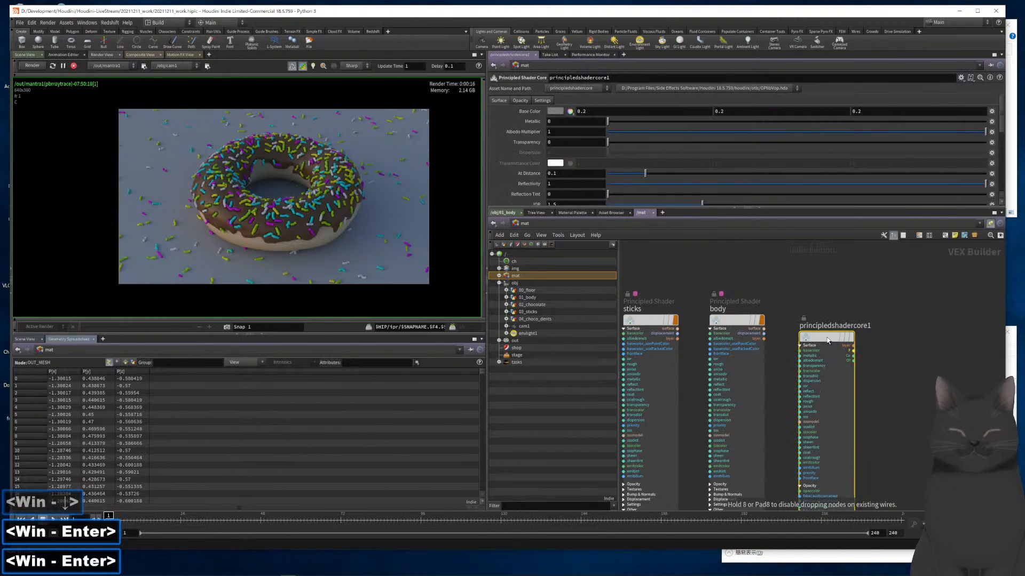
middle_drag(926, 424, 895, 368)
scroll(913, 317, down, 1)
drag(838, 315, 835, 303)
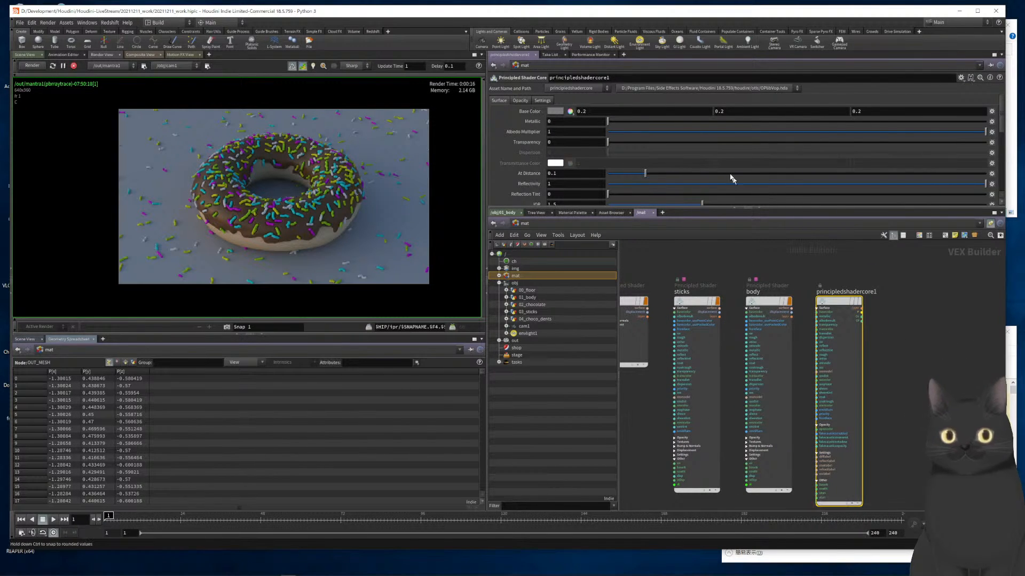
Set the new principled shader core's base color to 0.8, 0.8, 0.8 and its metallic value to 1
middle_drag(800, 267, 838, 293)
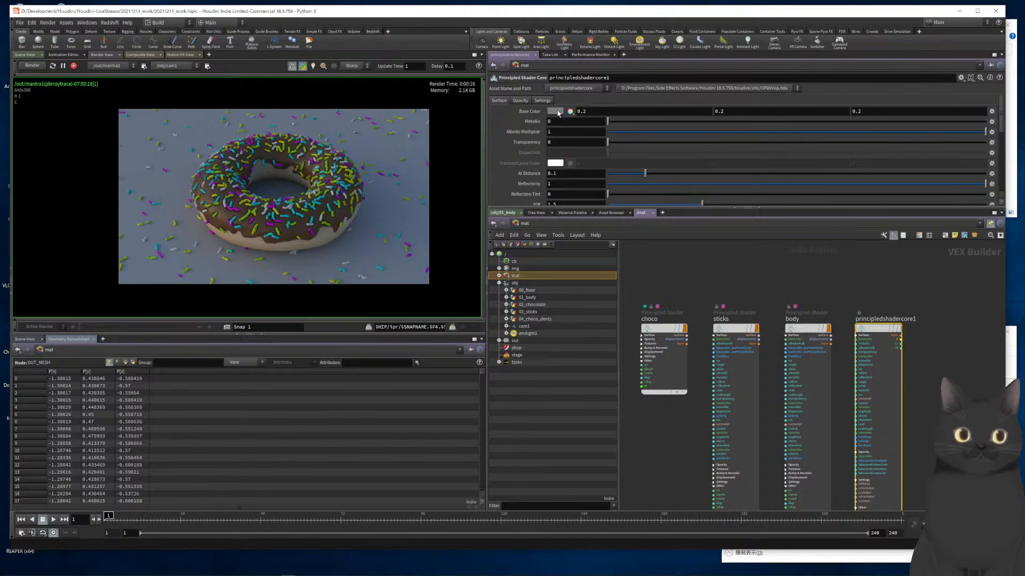
click(603, 111)
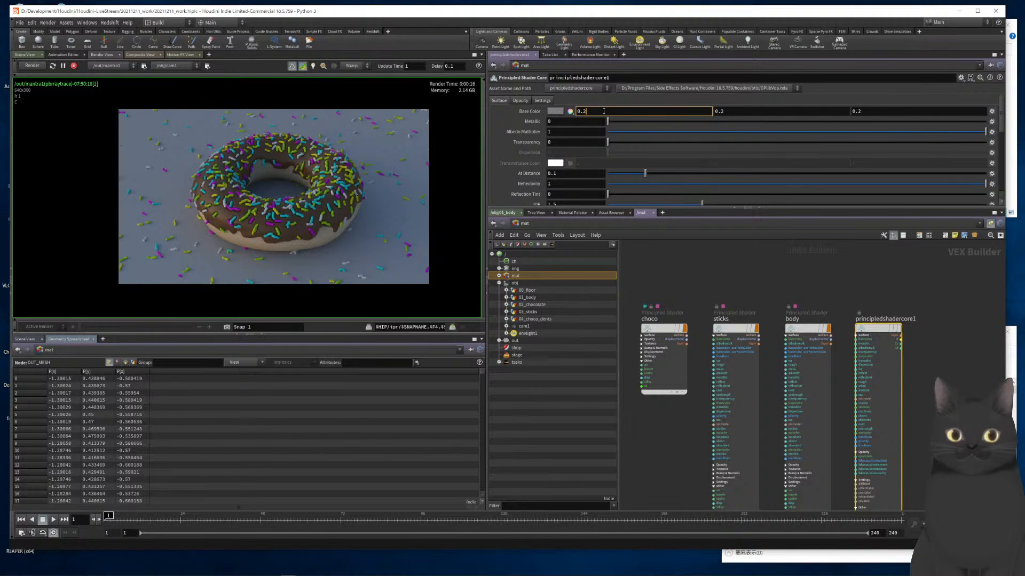
key(BackSpace)
key(BackSpace)
key(BackSpace)
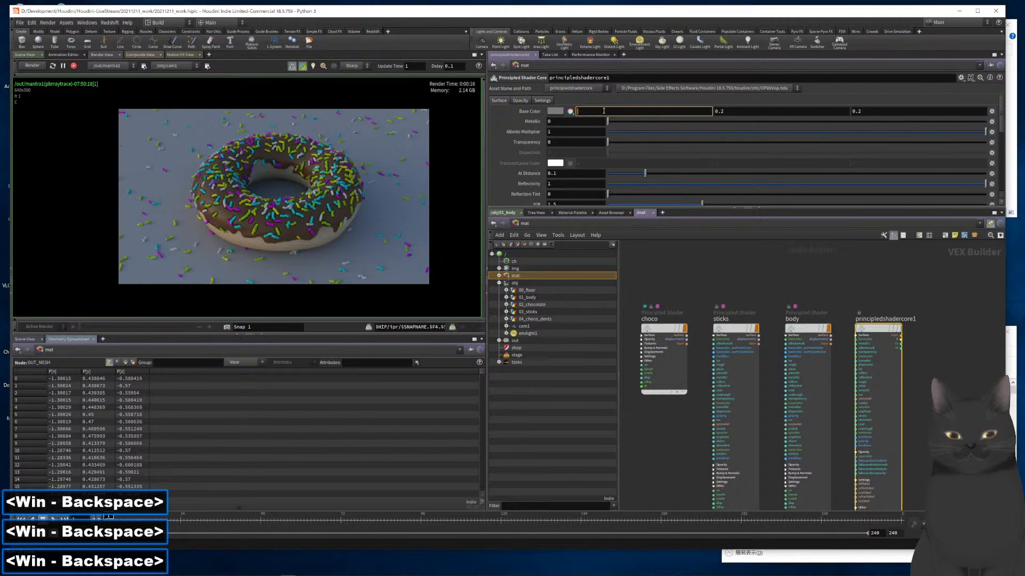
text(0.8)
key(Tab)
text(0.8)
key(Tab)
text(0.8)
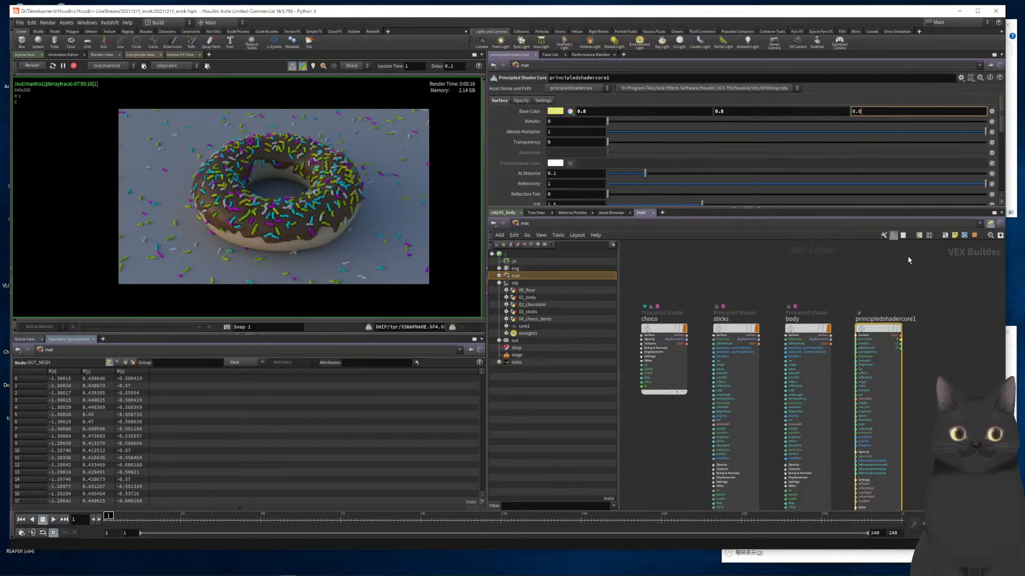
click(926, 289)
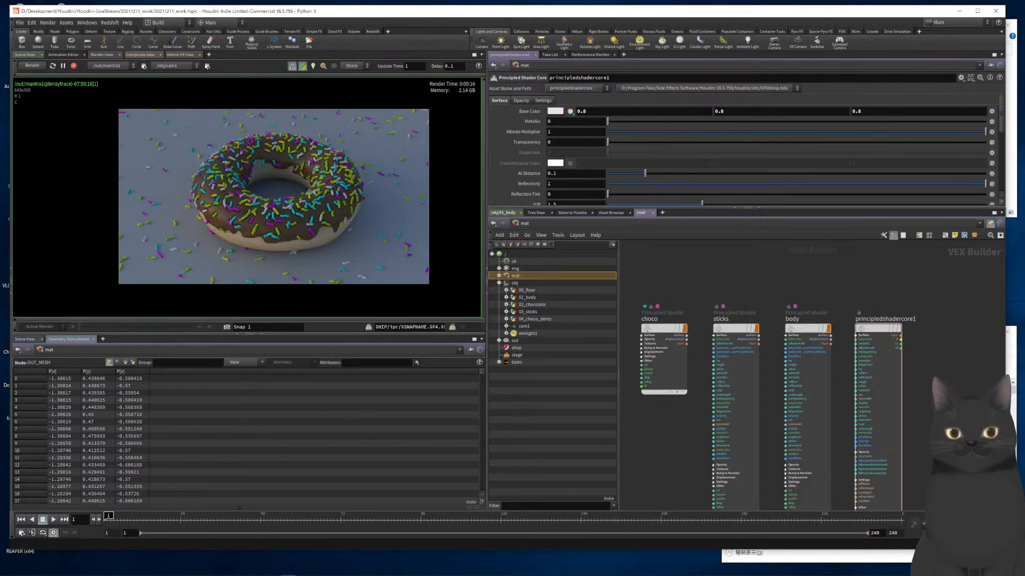
click(554, 122)
text(1)
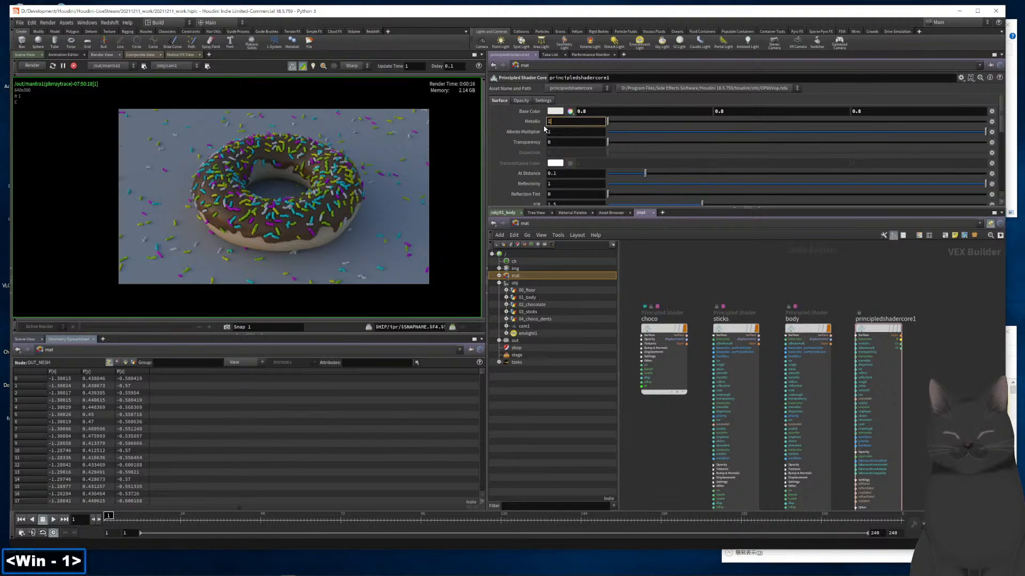
Rename the new principled shader core as floor and assign it to the 00_floor object
double_click(873, 319)
text(floor)
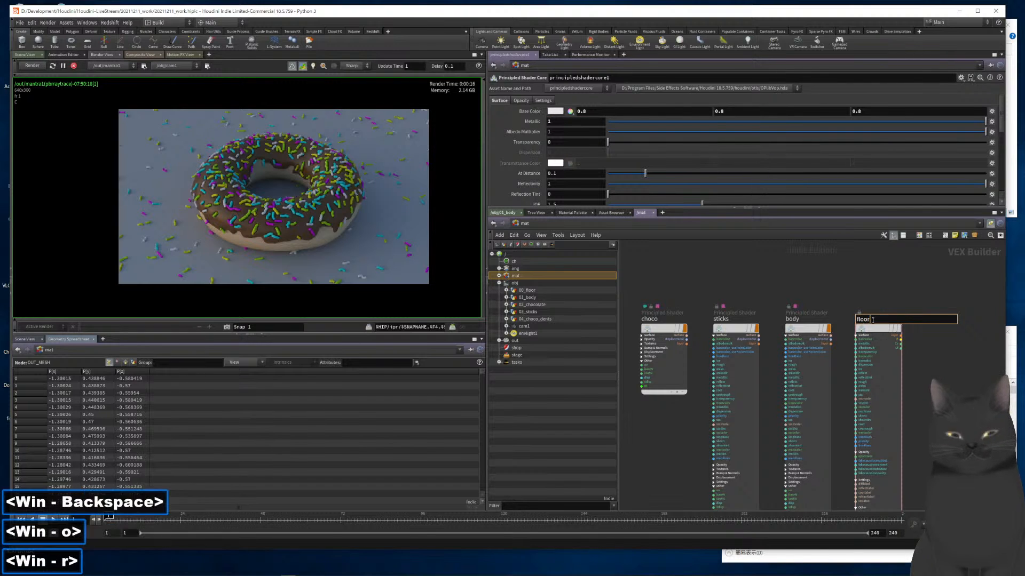
key(Return)
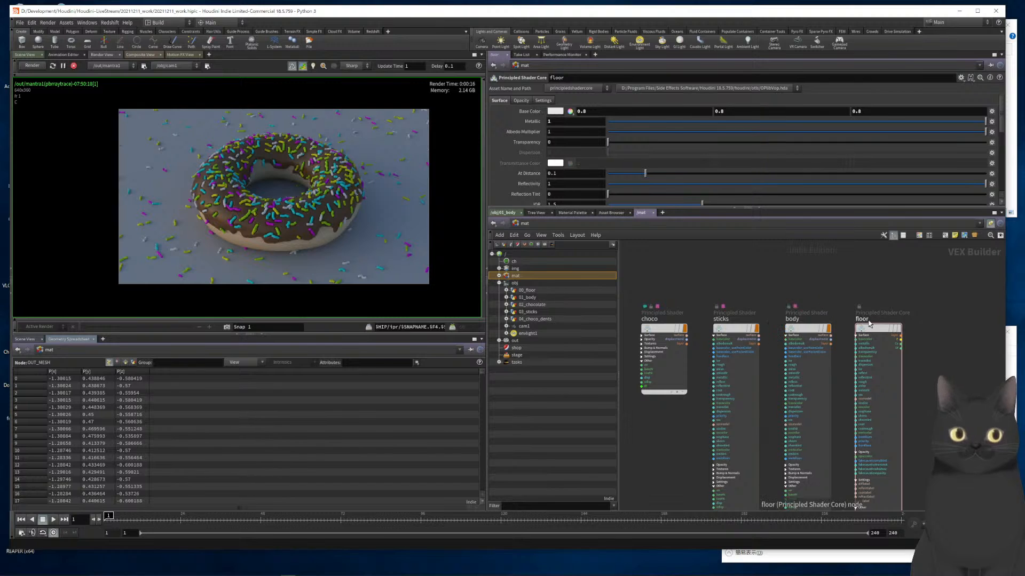
double_click(868, 320)
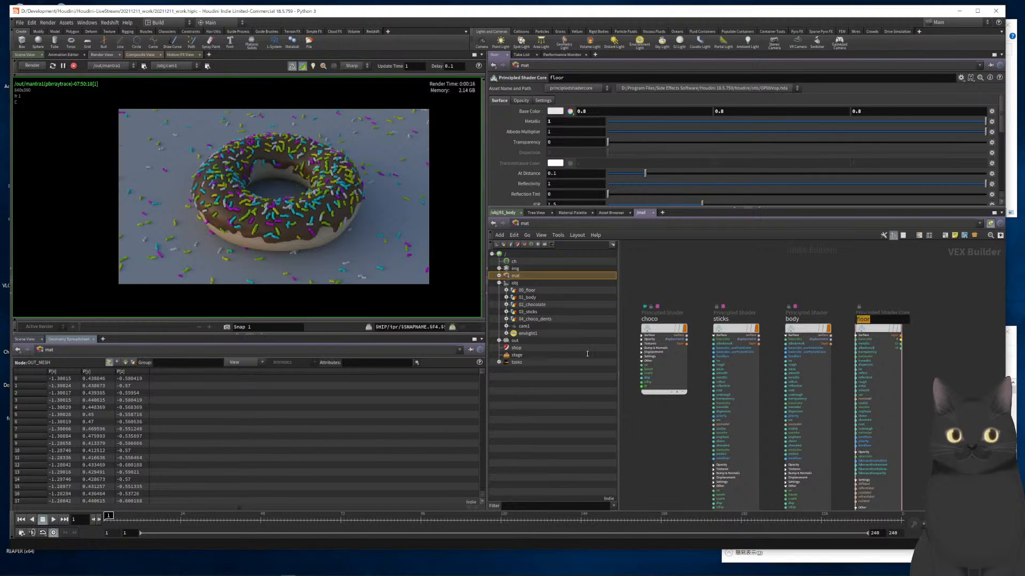
click(736, 318)
mouse_move(879, 331)
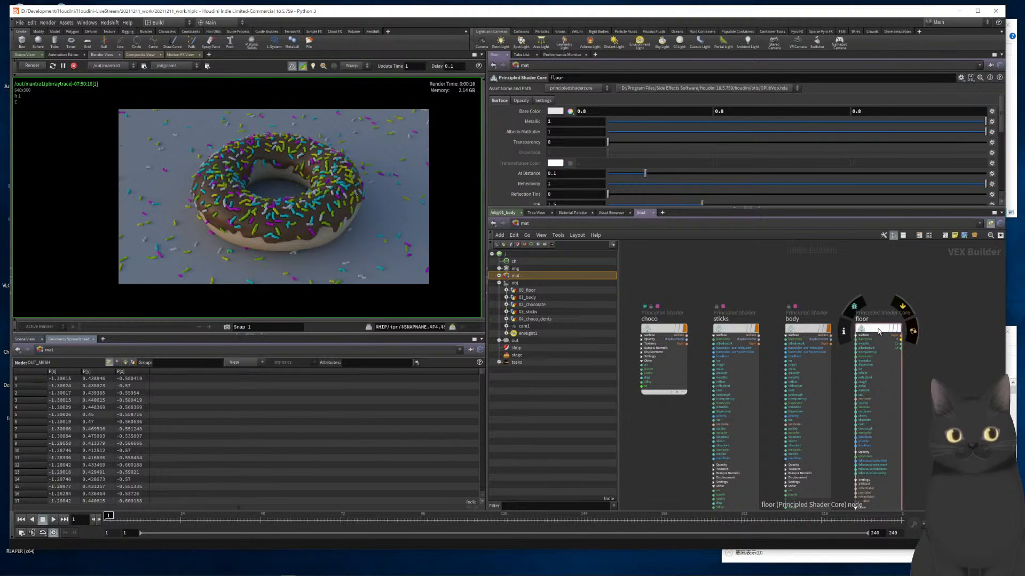
drag(879, 331, 532, 293)
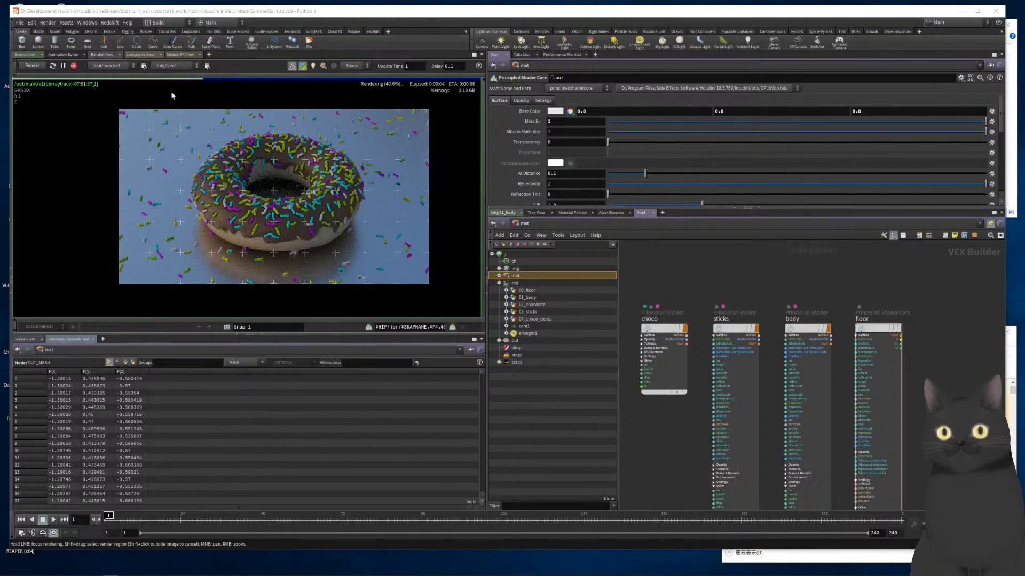
Enable depth of field in the mantra1 rendering settings, comparing the render with it off and on
click(146, 69)
drag(187, 9, 433, 107)
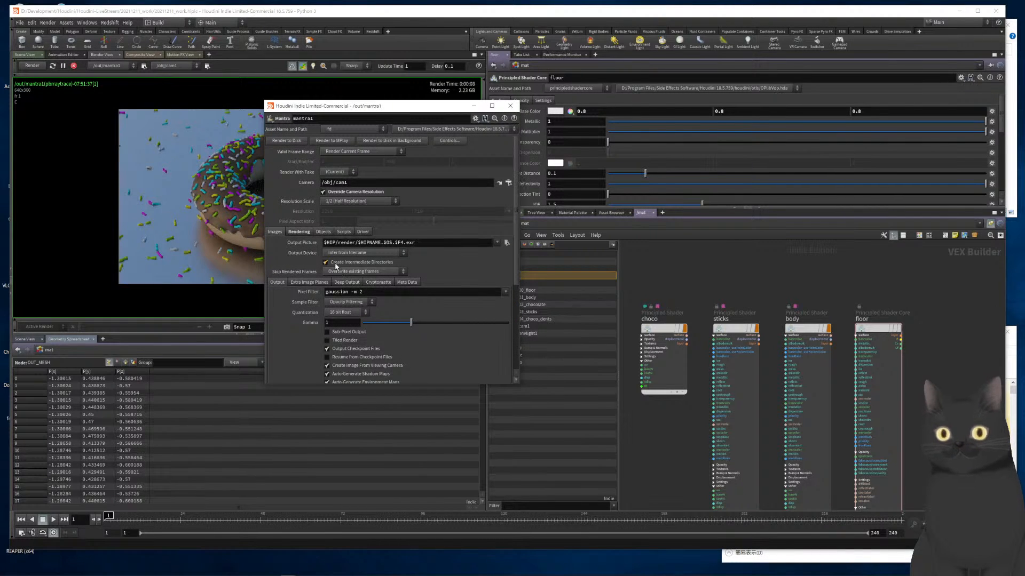
click(304, 234)
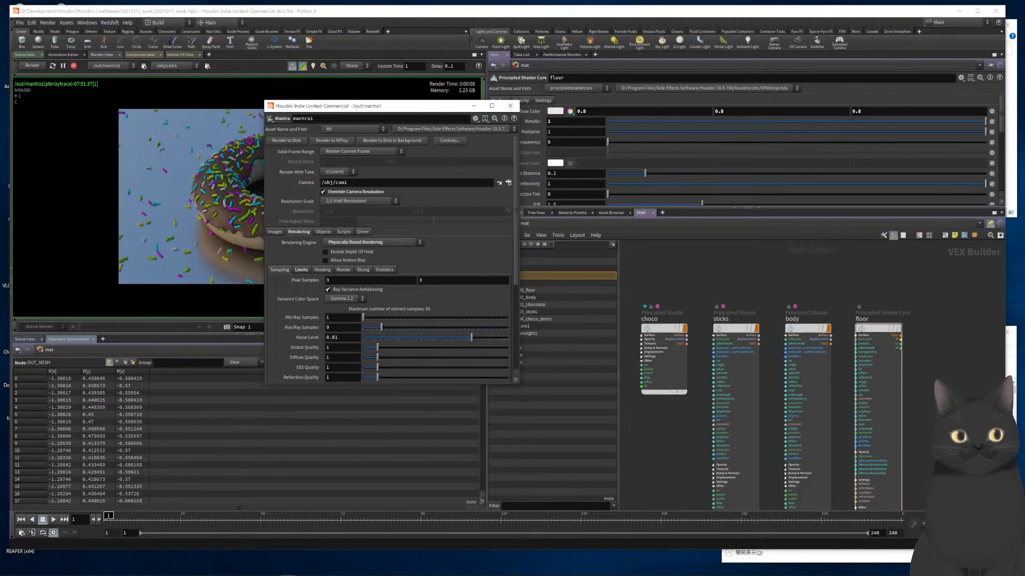
key(super+Left)
key(super+Right)
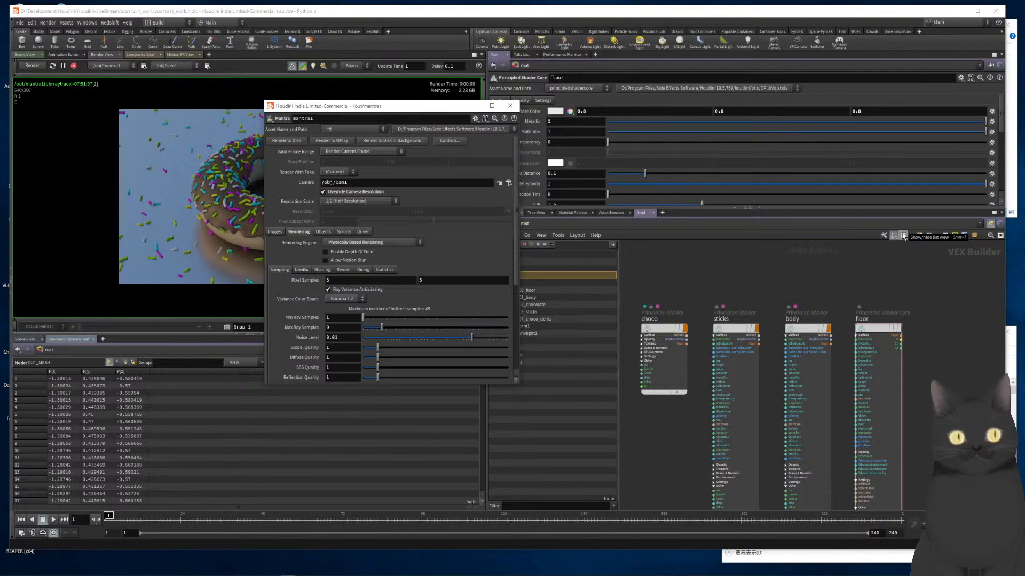
click(326, 253)
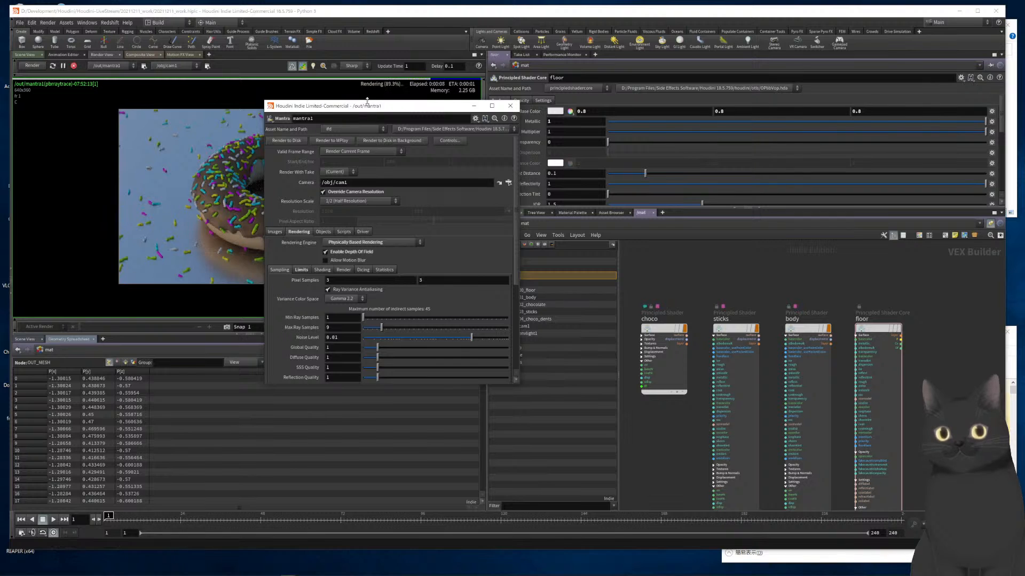
drag(366, 111, 517, 162)
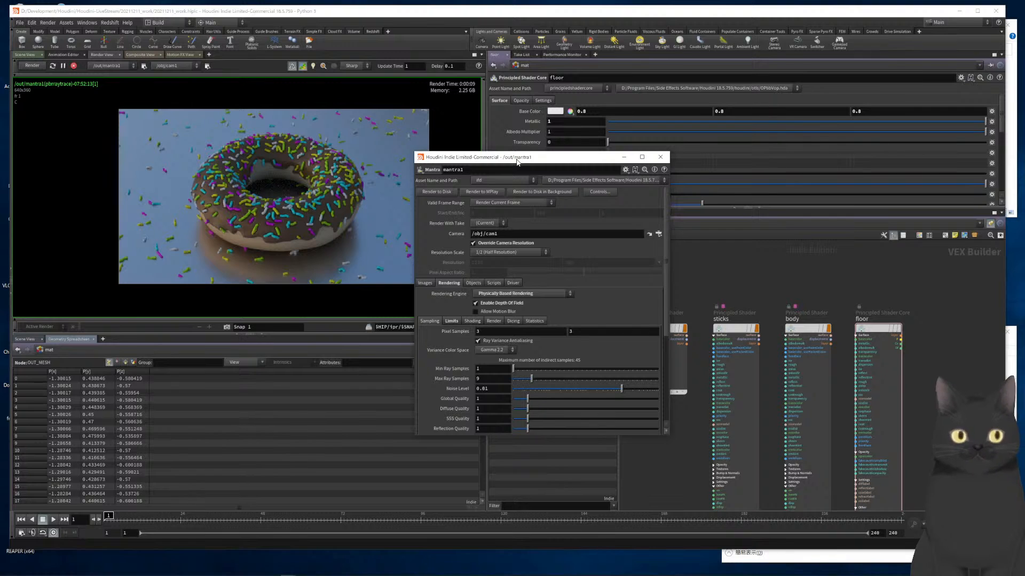
click(476, 304)
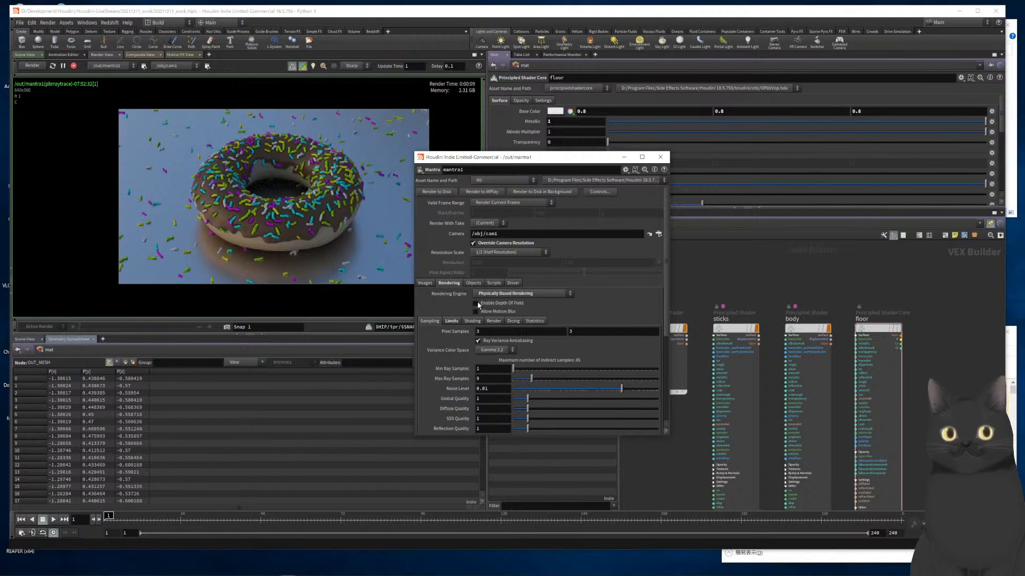
click(477, 304)
drag(607, 163, 599, 151)
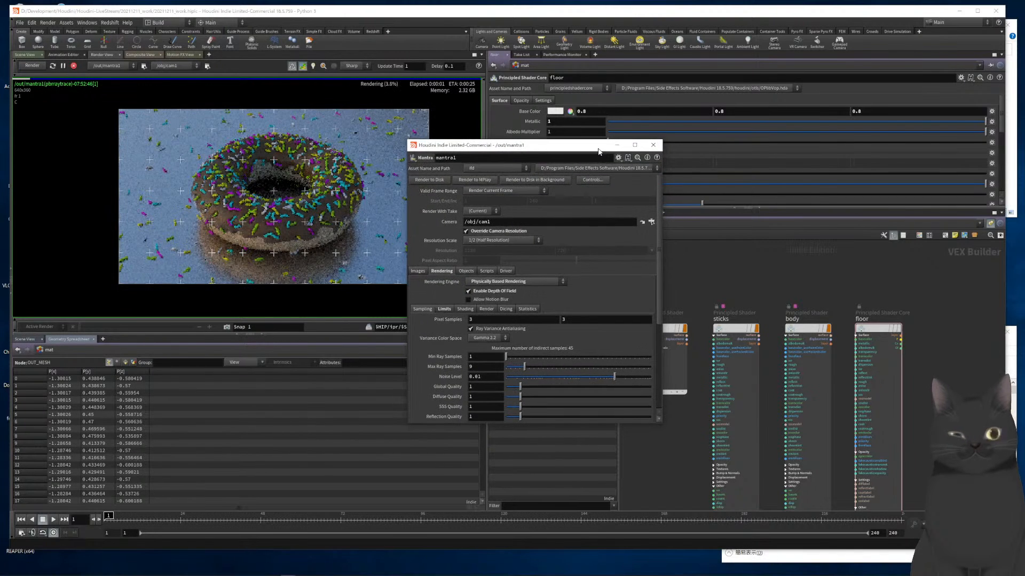
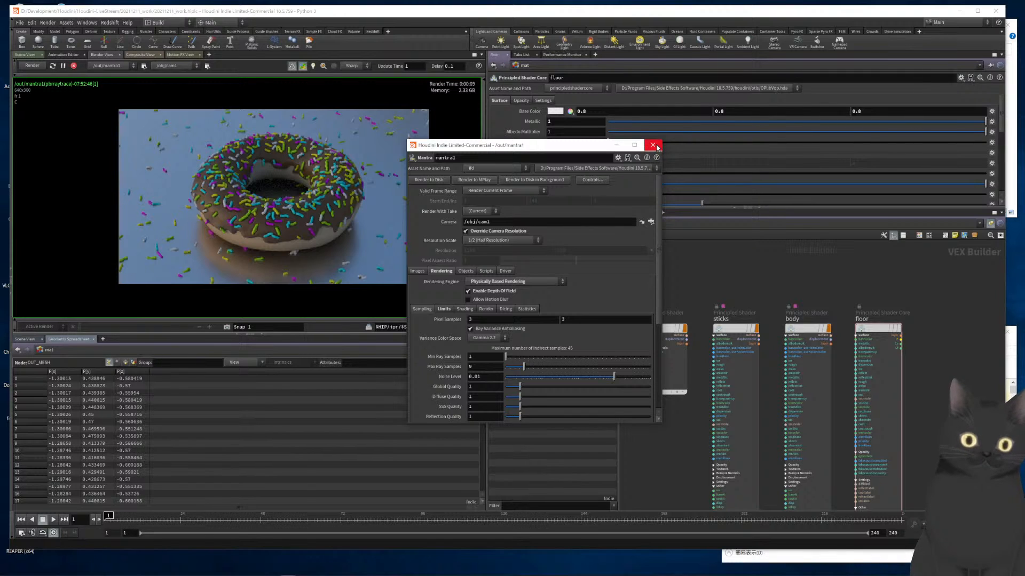
click(657, 147)
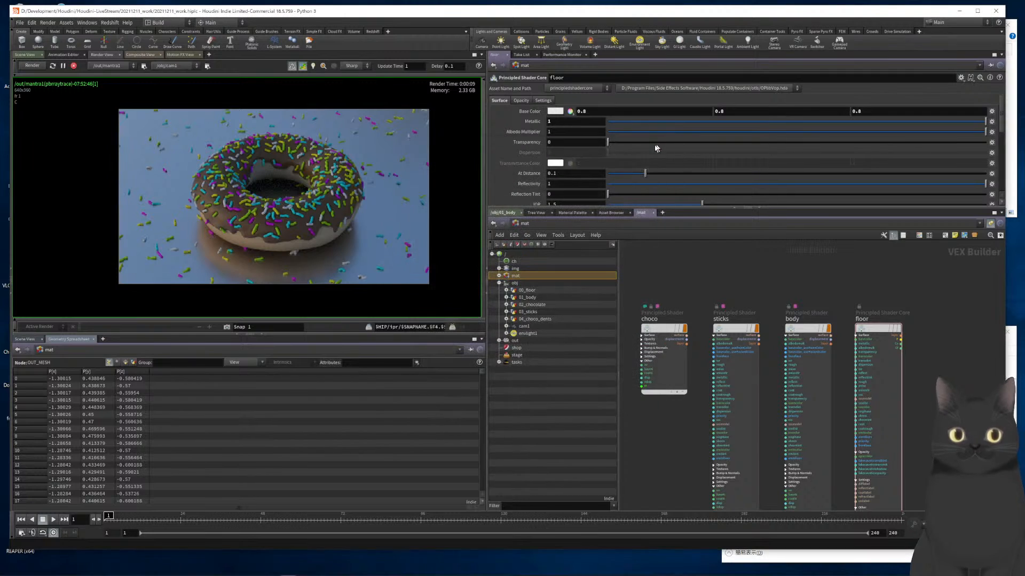
Open the view settings of cam1 at the object level and pause the render preview
click(500, 213)
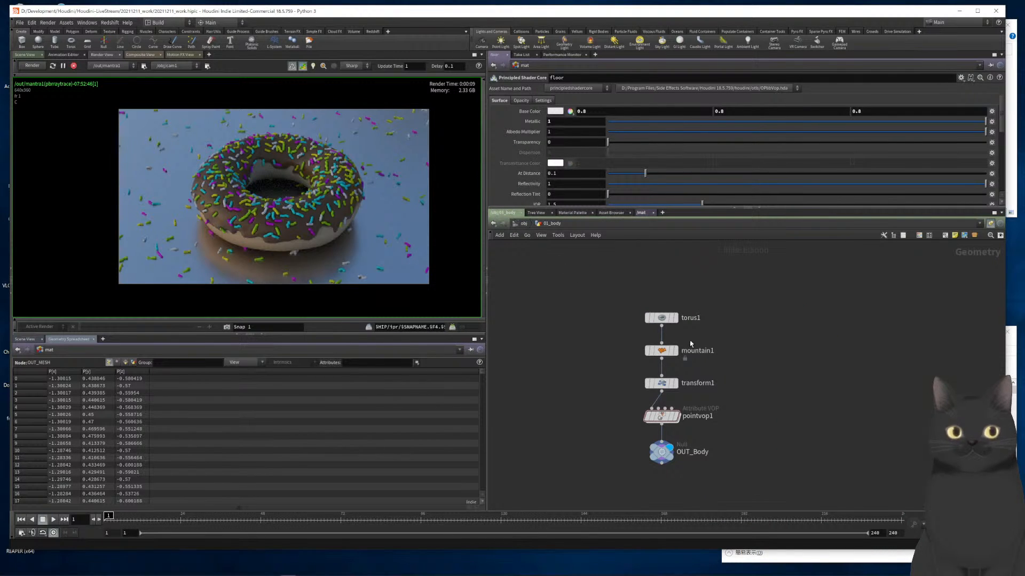
key(u)
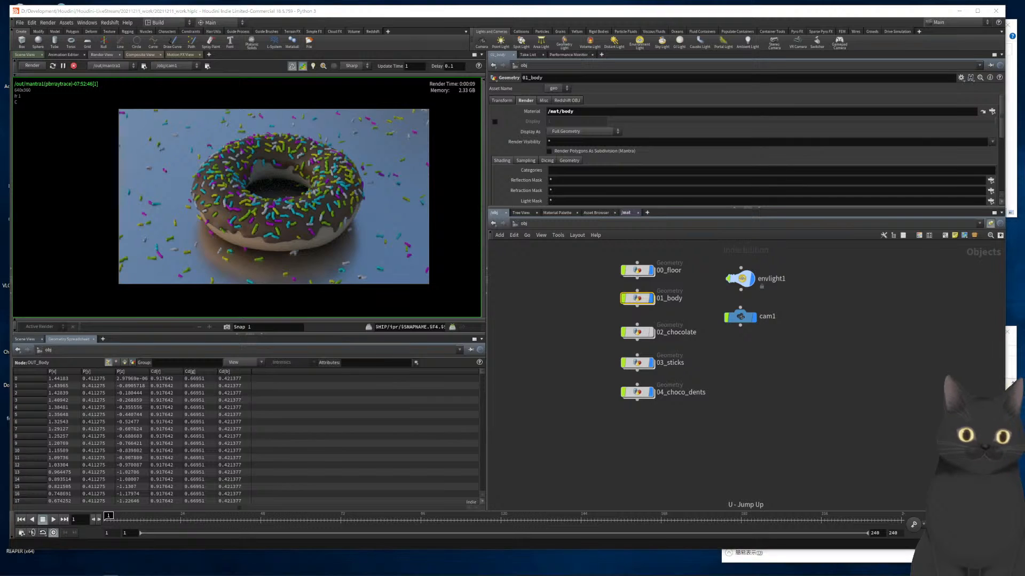
click(740, 317)
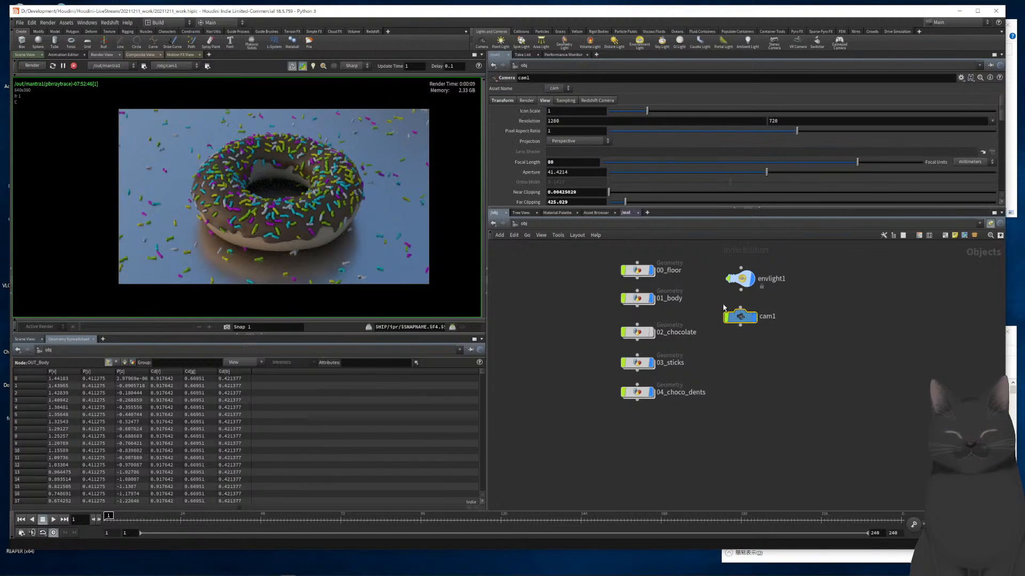
click(63, 66)
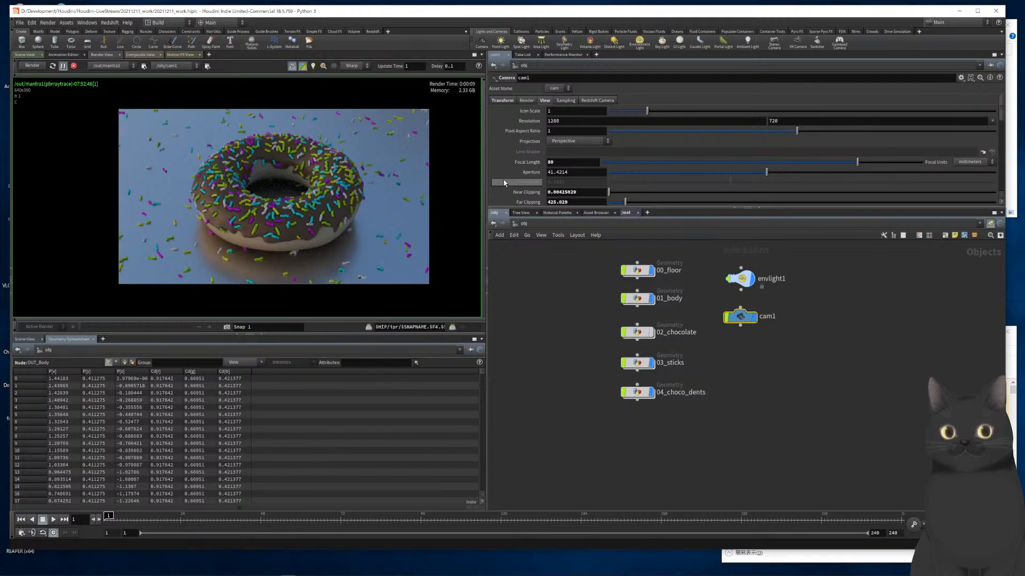
Set the far clipping of cam1 to 8.5
scroll(513, 192, down, 1)
click(586, 194)
double_click(586, 194)
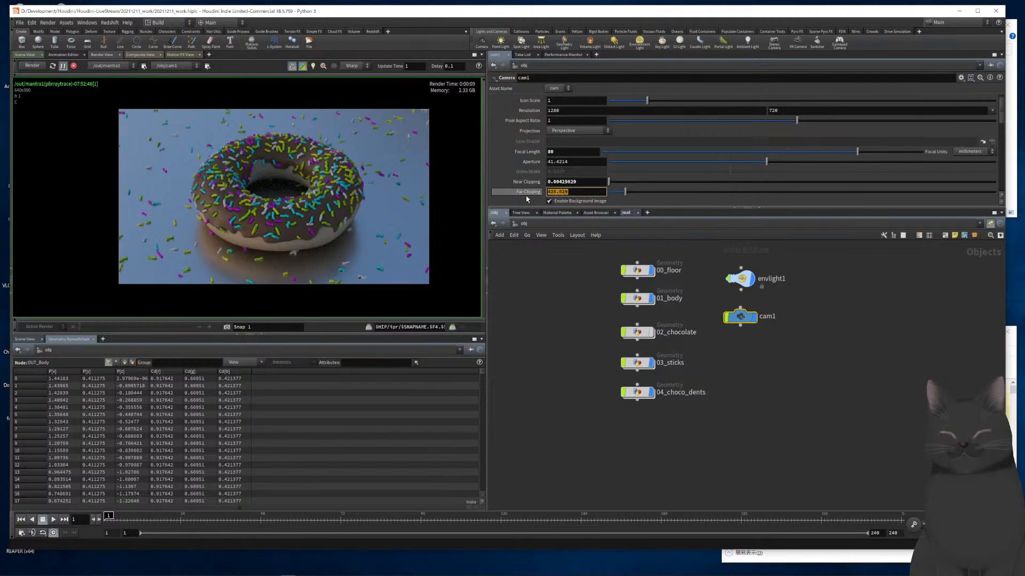
text(8.5)
key(Return)
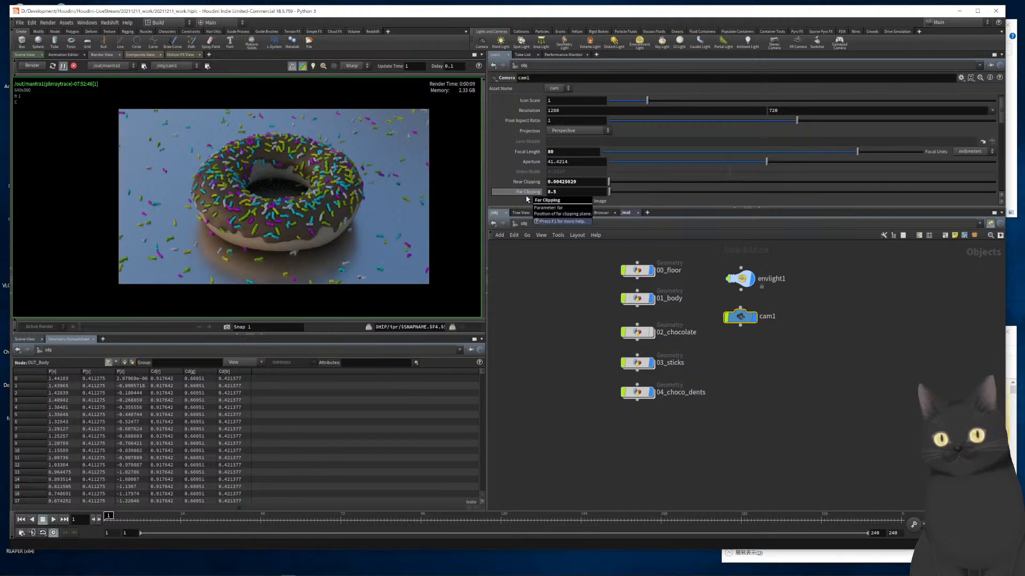
Show the 3D scene view, lower cam1's far clipping to 1, and look through cam1
click(25, 54)
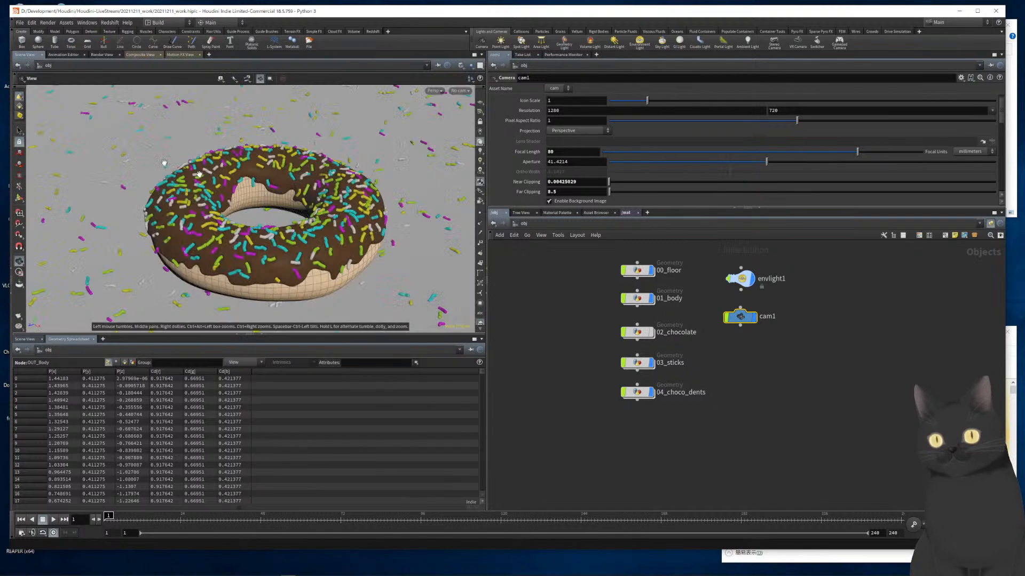
mouse_move(609, 192)
mouse_down()
mouse_move(659, 192)
mouse_move(612, 201)
mouse_up()
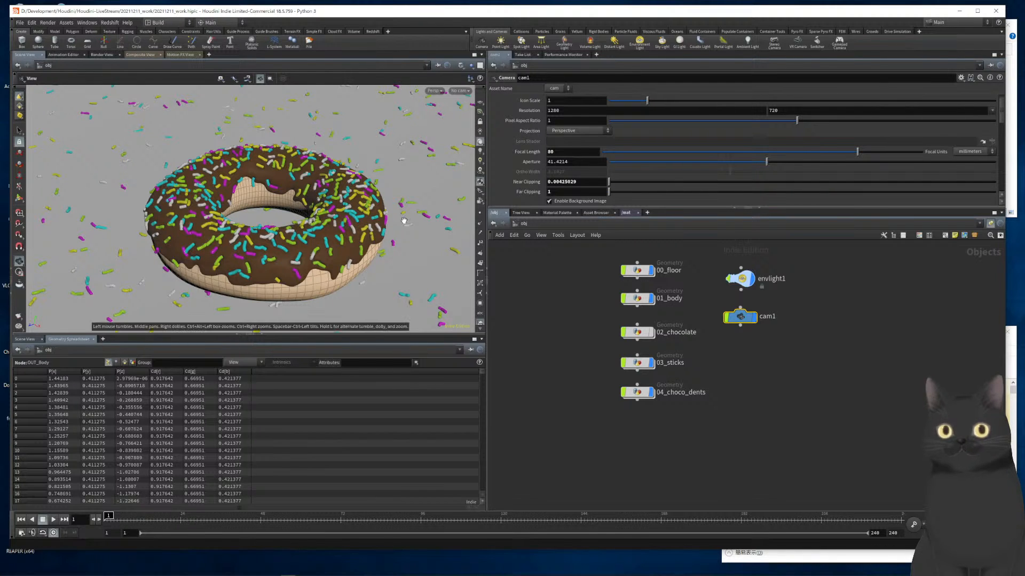
click(459, 92)
click(461, 128)
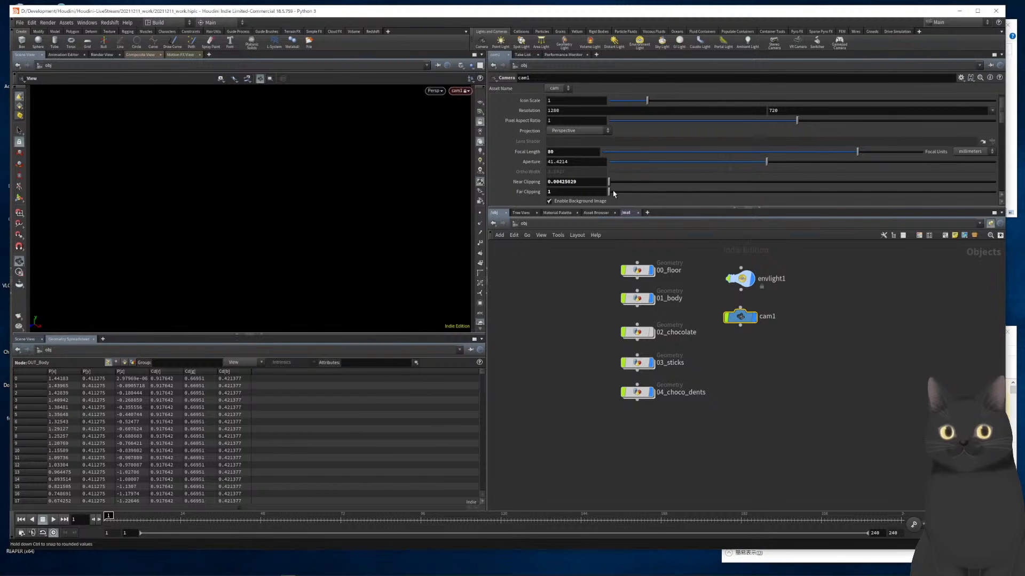
Try a higher far clipping distance on cam1, then enter 8.5 again
mouse_move(609, 192)
mouse_down()
mouse_move(630, 193)
mouse_move(611, 194)
mouse_up()
click(578, 192)
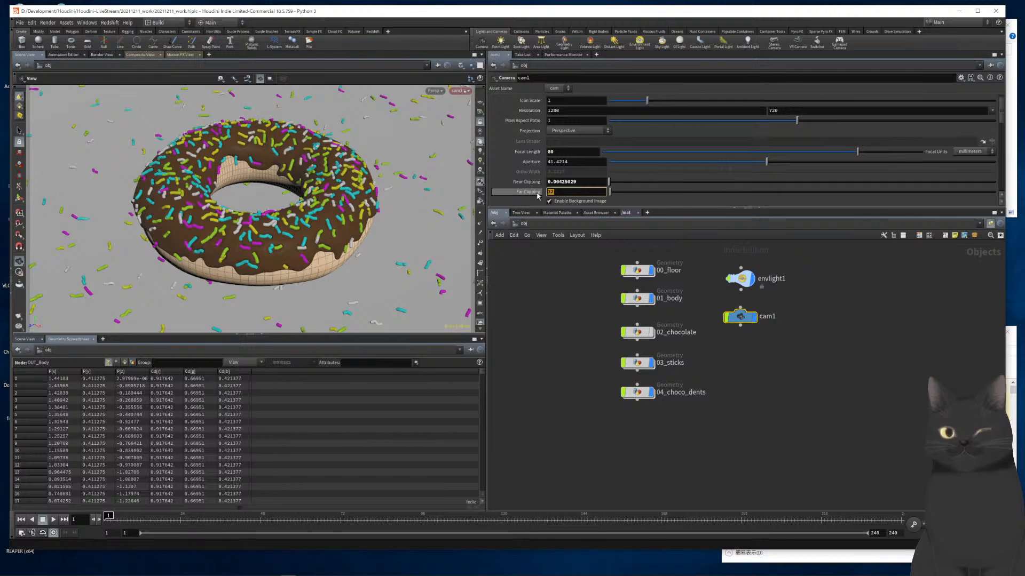
text(8.5)
key(Return)
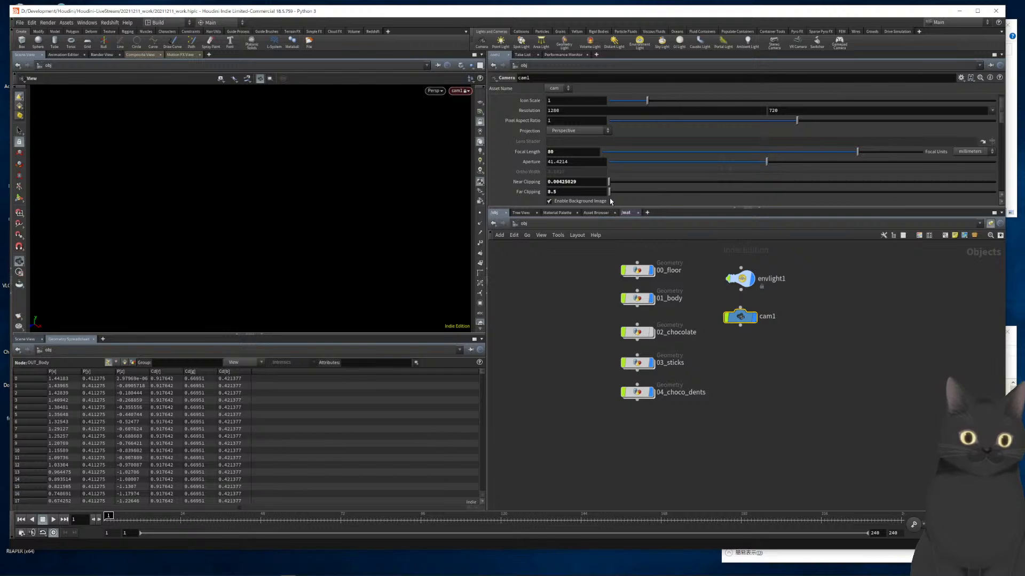
Adjust cam1's far clipping to 11.4 so that the floor is cut off behind the donut
middle_drag(562, 191, 599, 190)
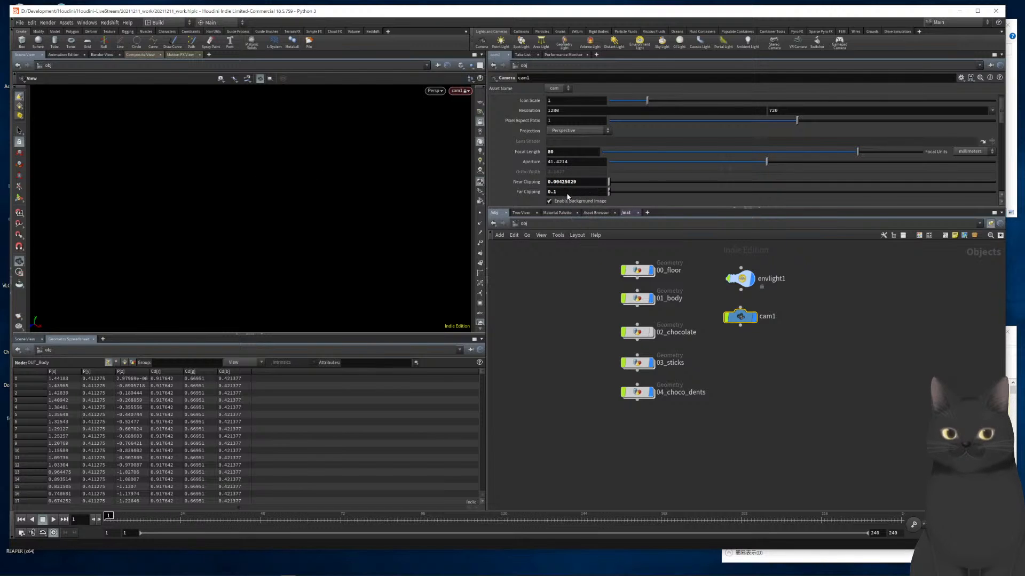
click(567, 194)
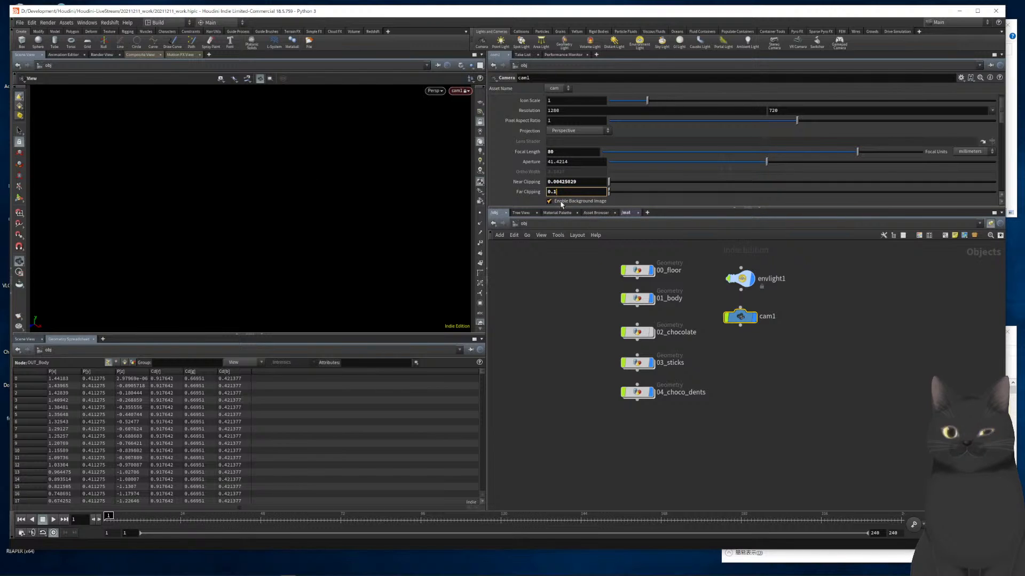
middle_drag(563, 190, 948, 169)
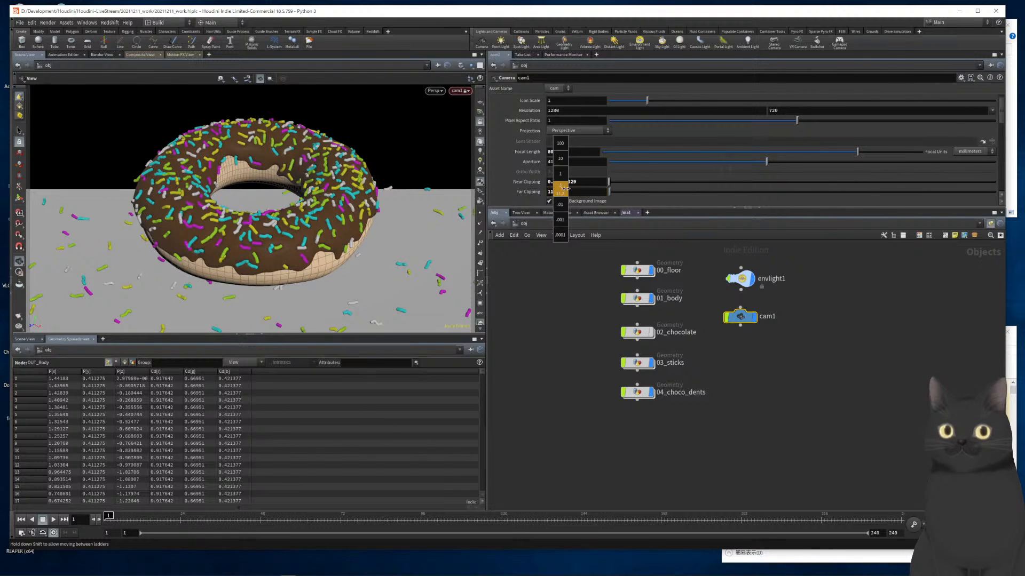
middle_drag(563, 190, 565, 190)
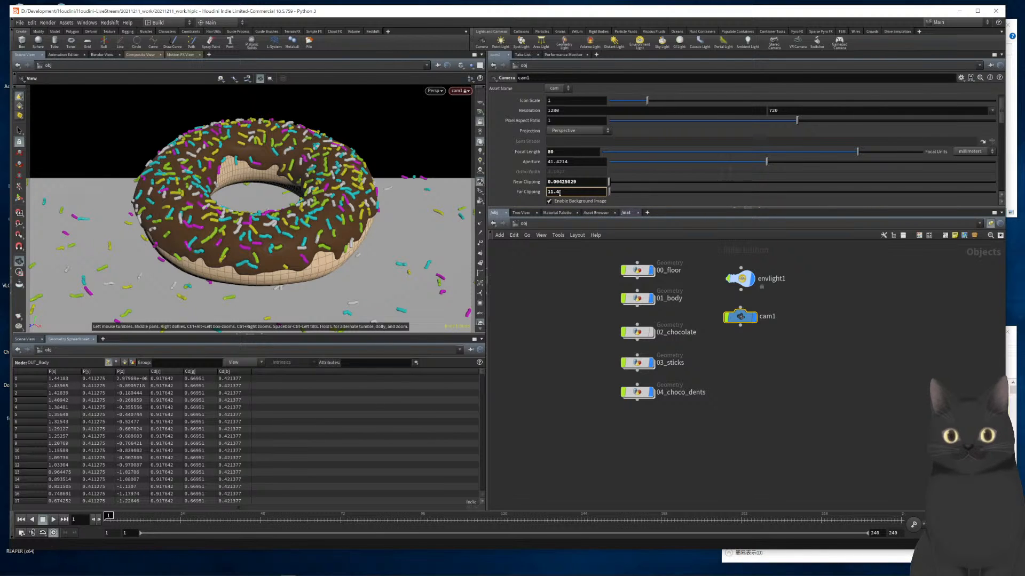
Try shorter far clipping distances on cam1, ending at 9.5, to find where the clipping plane cuts the donut
middle_click(558, 193)
mouse_move(558, 192)
middle_down()
mouse_move(500, 189)
mouse_move(551, 193)
middle_up()
double_click(550, 193)
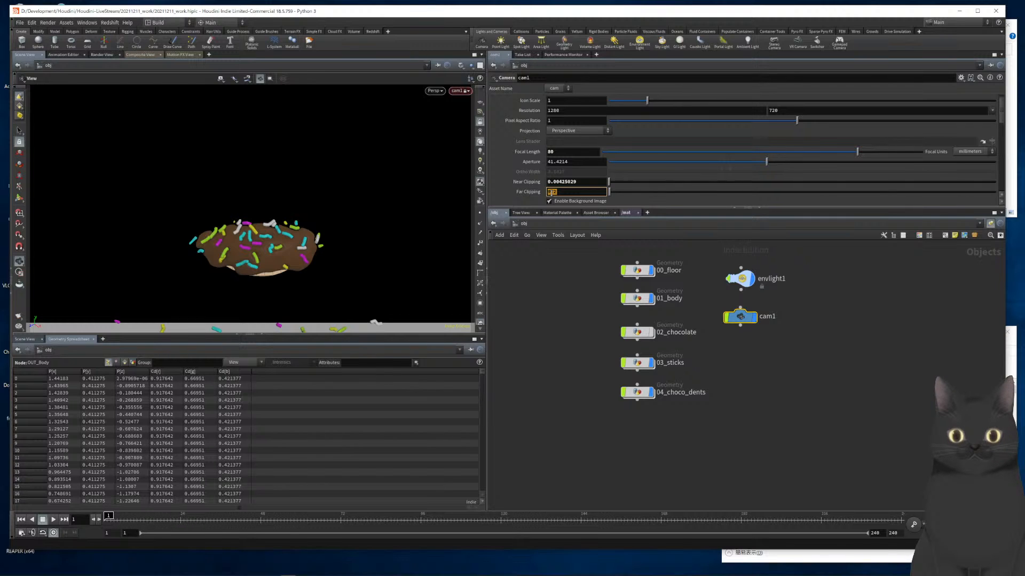
middle_click(551, 192)
middle_drag(551, 189, 570, 188)
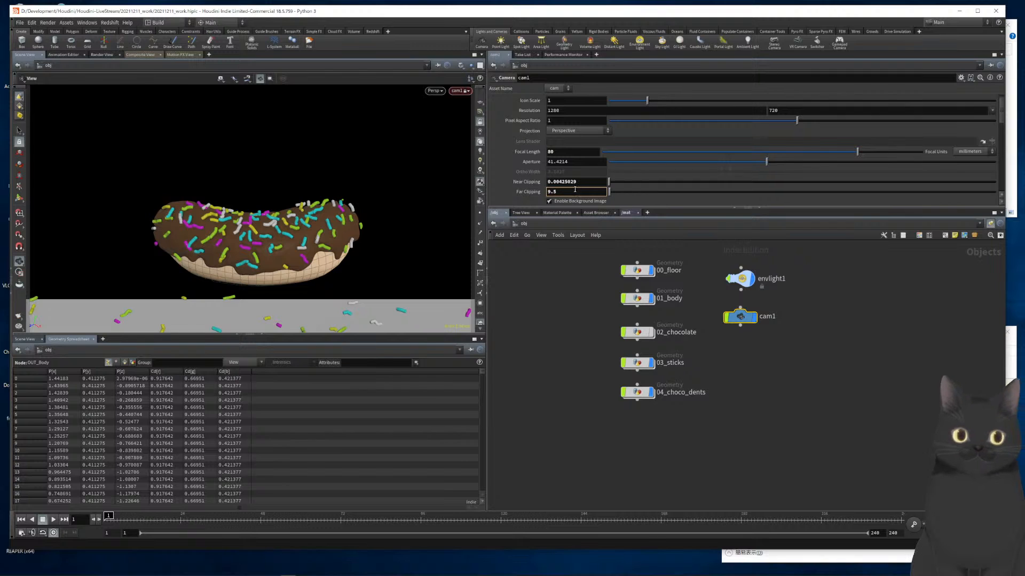
Set the far clipping of cam1 to 100
key(super+1)
key(super+0)
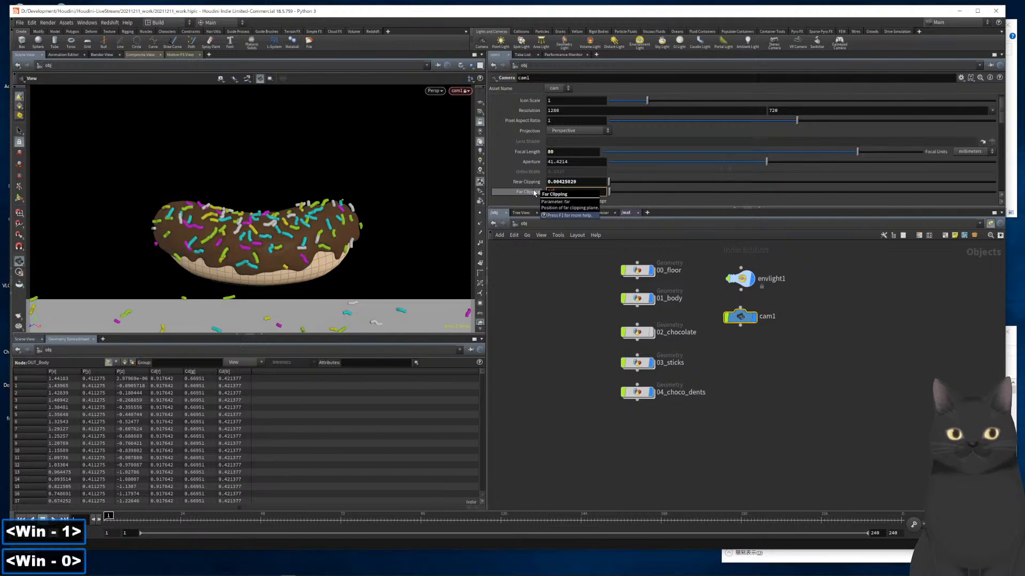
key(super+0)
key(super+Return)
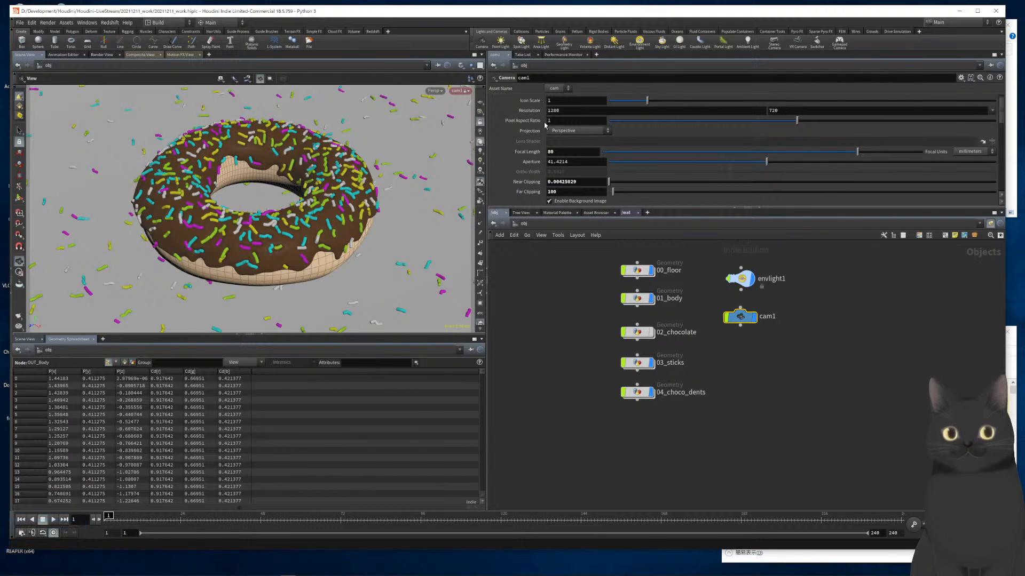
Set cam1's focus distance to 9.5 and its F-Stop to 2 in the sampling settings
scroll(545, 125, up, 1)
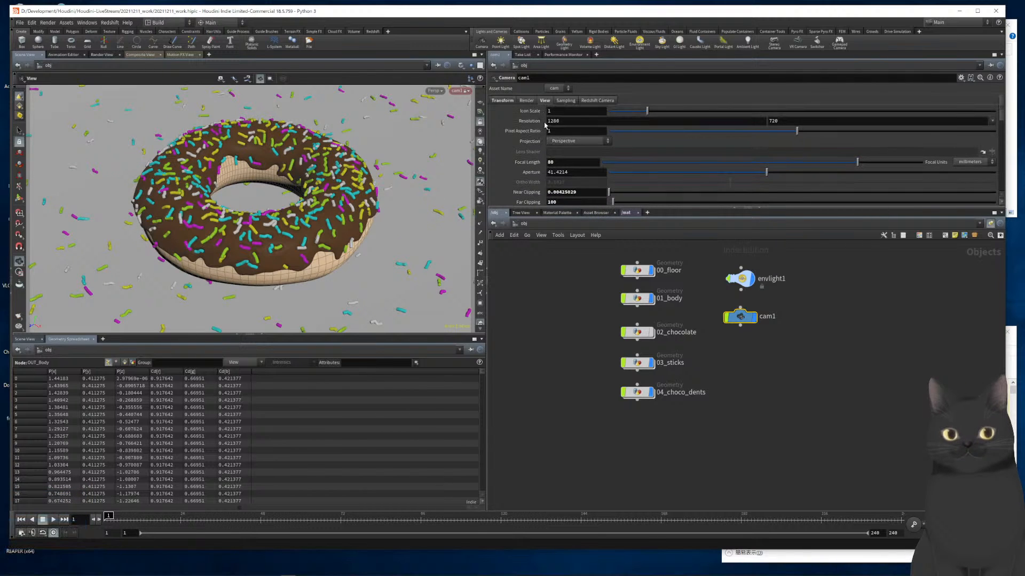
click(567, 101)
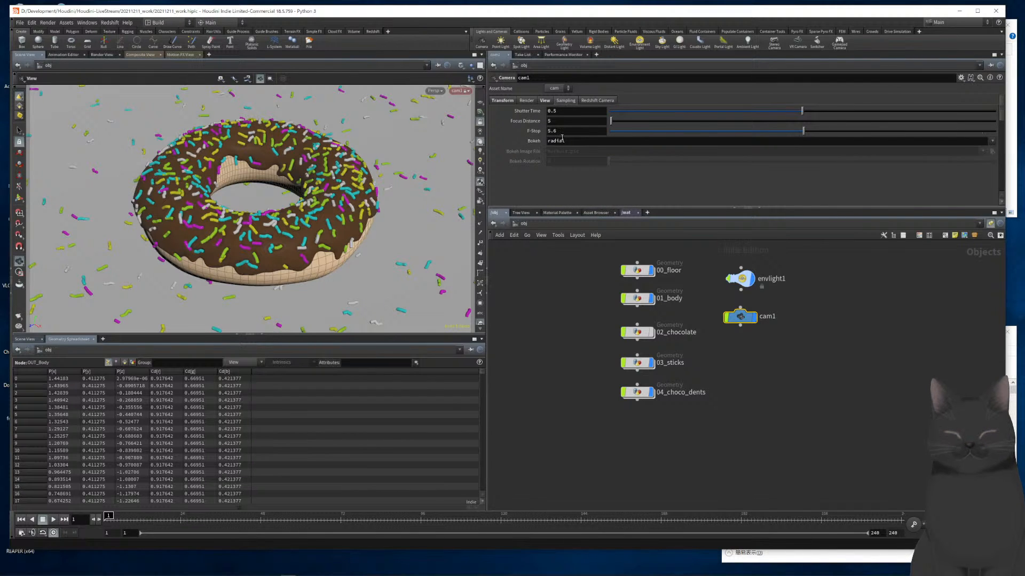
click(561, 121)
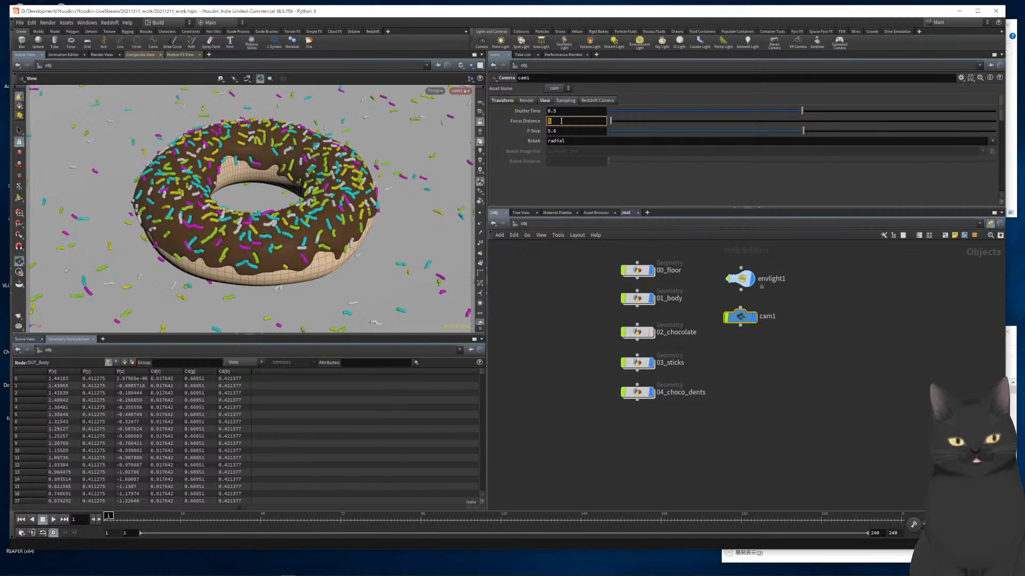
text(9.5)
key(Return)
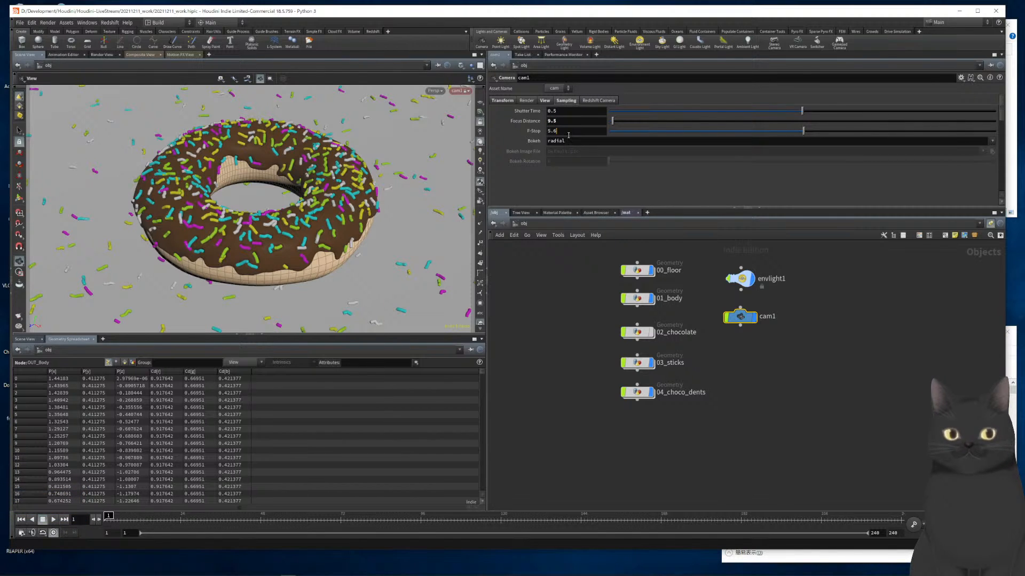
text(2)
key(Return)
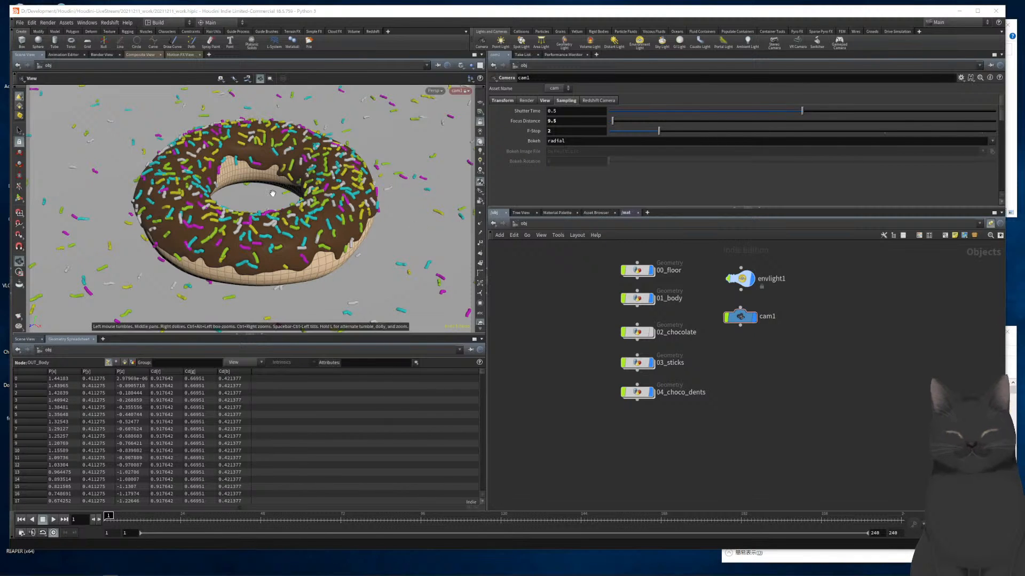
Start a Mantra render through cam1 and focus the rendering on the donut's hole
click(100, 55)
click(31, 66)
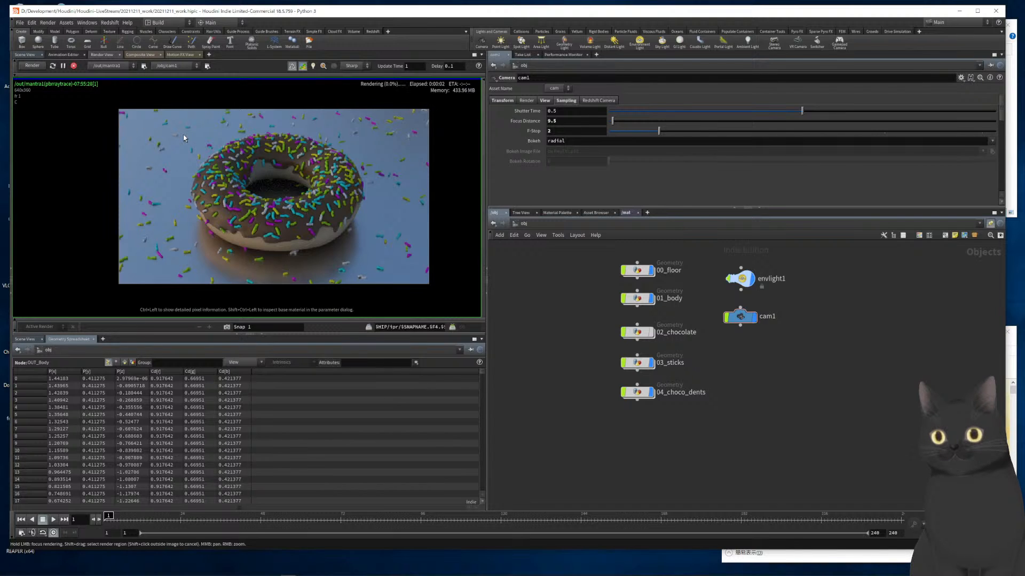
click(279, 198)
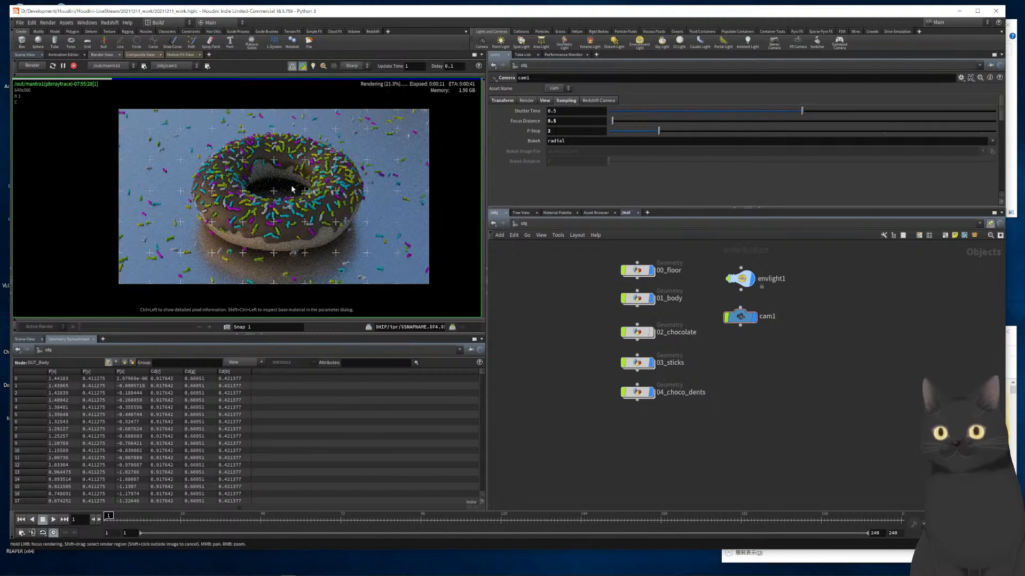
Examine the rendered donut up close and as a whole to judge the depth-of-field blur
scroll(292, 186, up, 7)
scroll(292, 186, down, 6)
scroll(291, 188, up, 1)
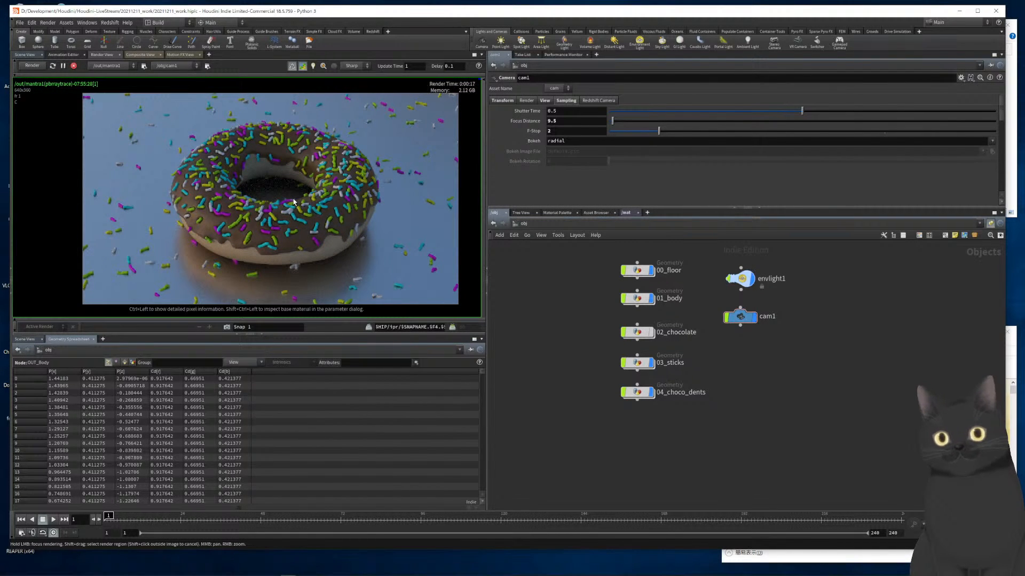
scroll(288, 163, up, 5)
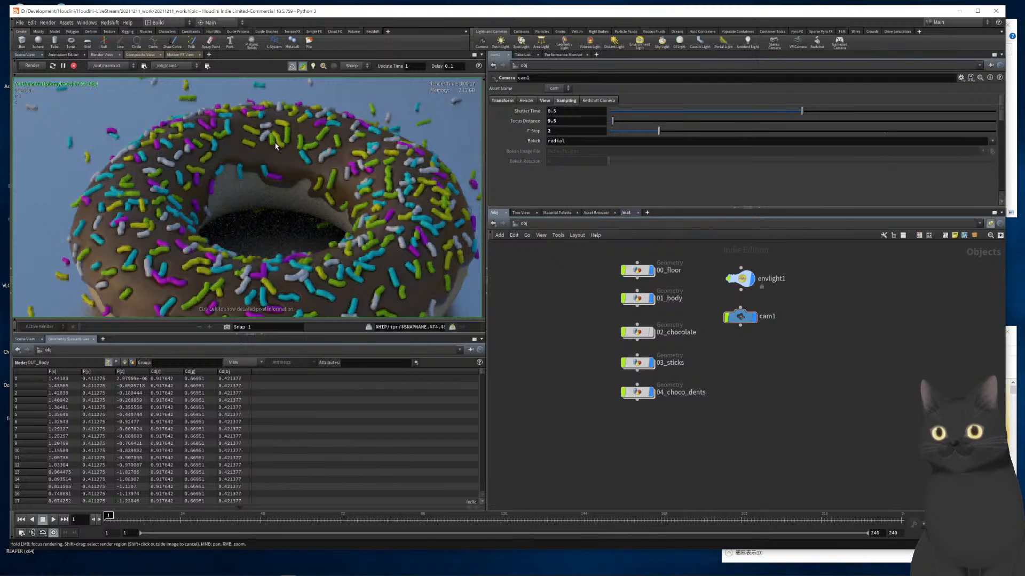
scroll(280, 153, down, 5)
scroll(275, 143, up, 1)
scroll(275, 145, up, 5)
scroll(276, 145, down, 5)
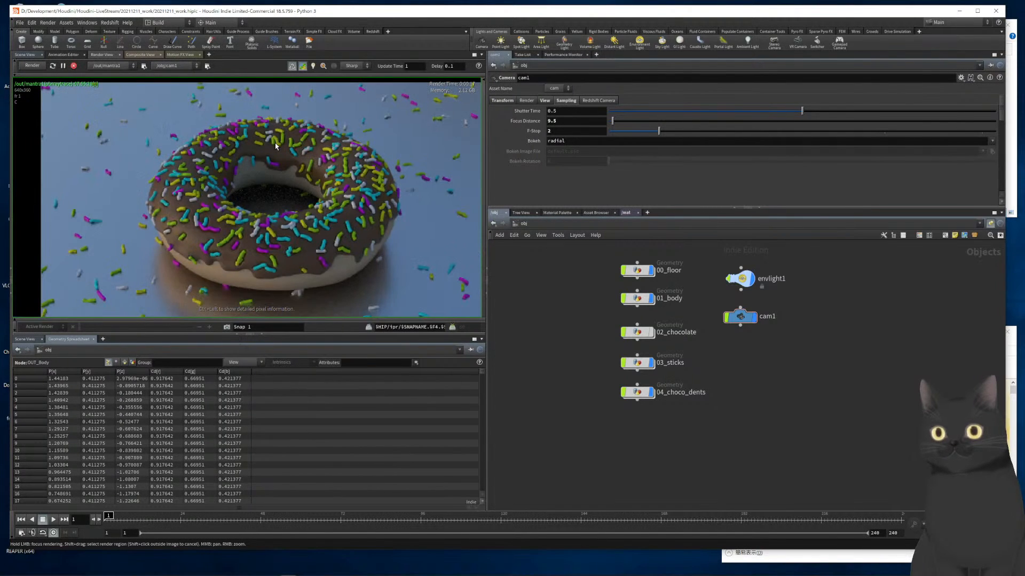
scroll(278, 145, up, 1)
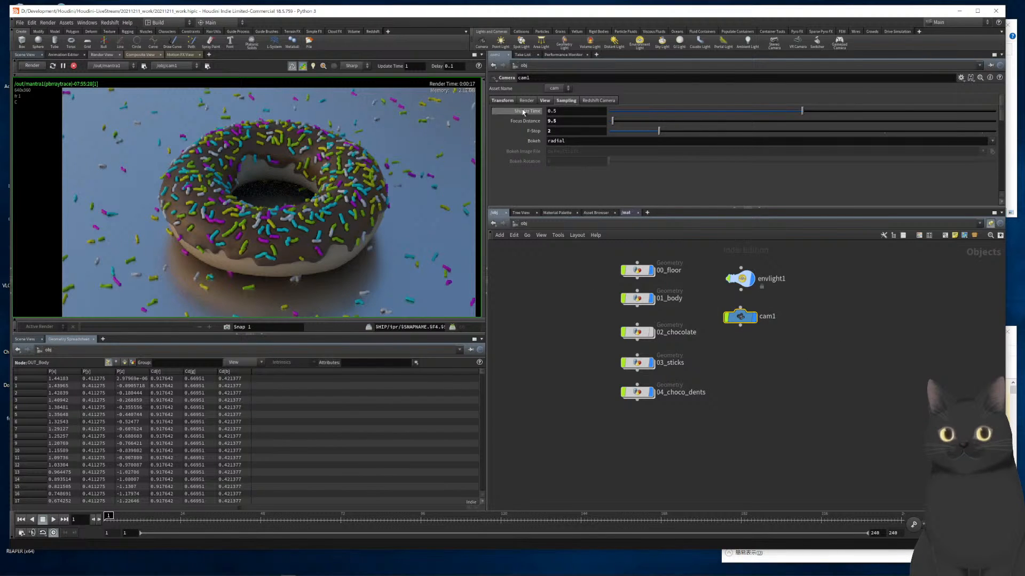
Set cam1's focus distance to 8.5
click(545, 101)
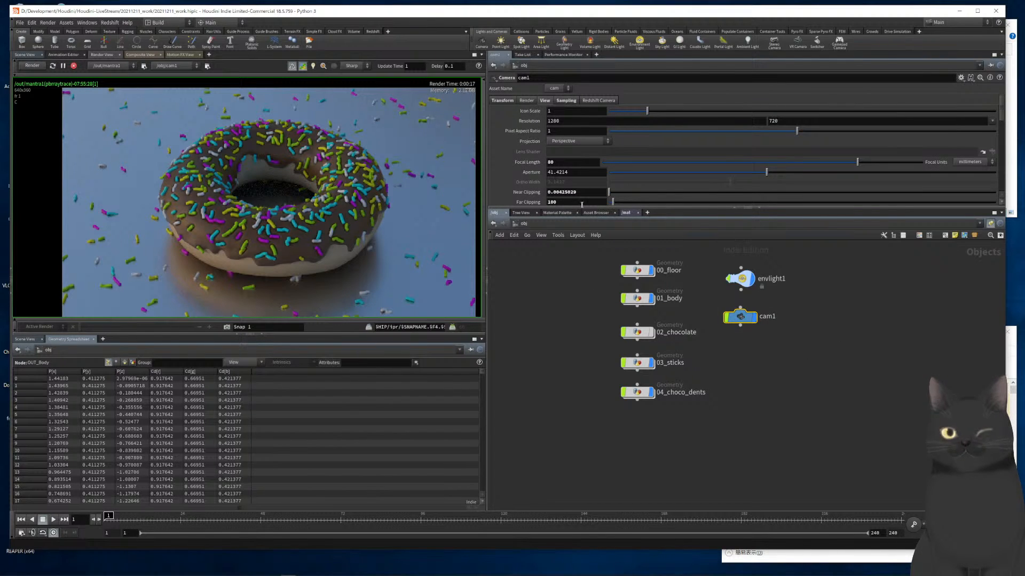
click(565, 101)
click(558, 122)
key(Left)
key(Left)
key(Left)
key(shift+Right)
text(8)
key(Return)
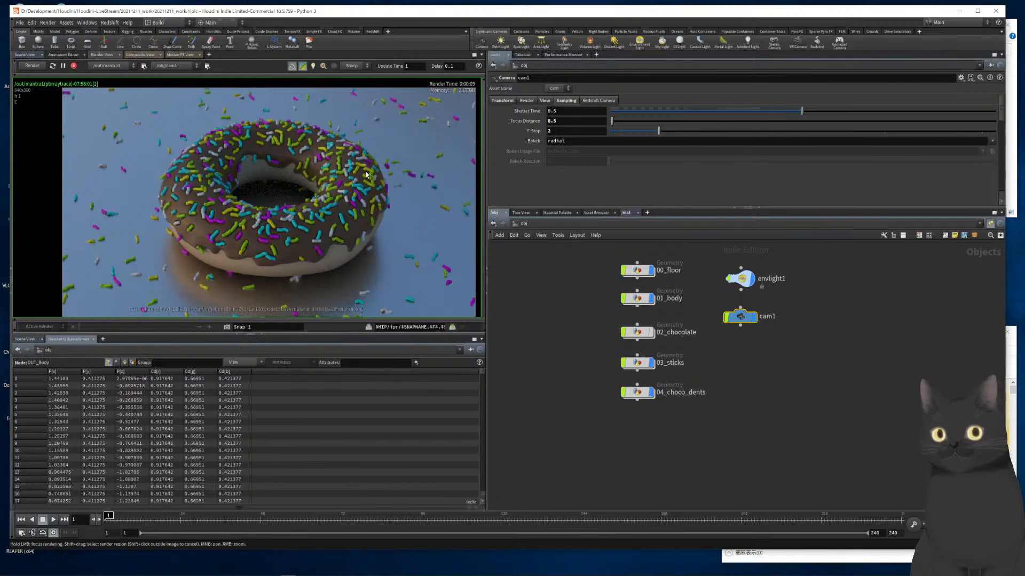
Inspect the updated render to compare sharpness between the donut's front and back
scroll(290, 144, up, 3)
scroll(290, 144, down, 3)
scroll(290, 144, down, 2)
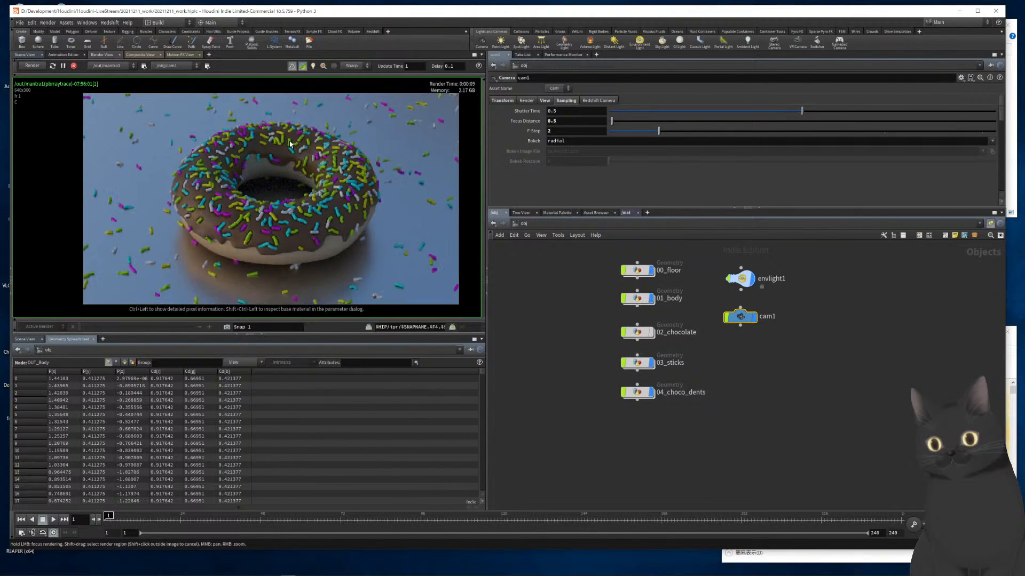
scroll(289, 144, up, 1)
scroll(290, 144, down, 1)
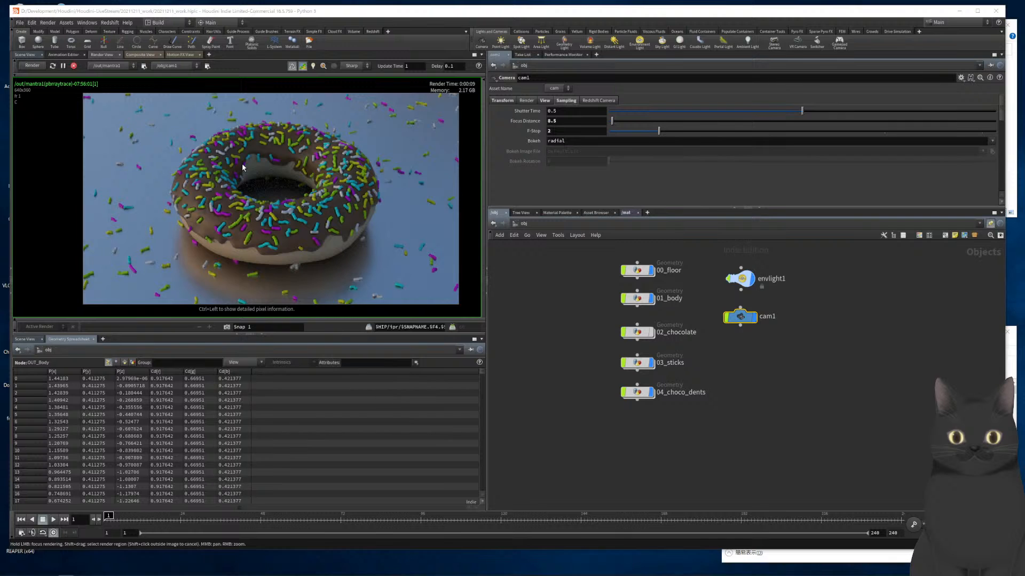
right_drag(241, 196, 301, 174)
right_drag(230, 214, 182, 198)
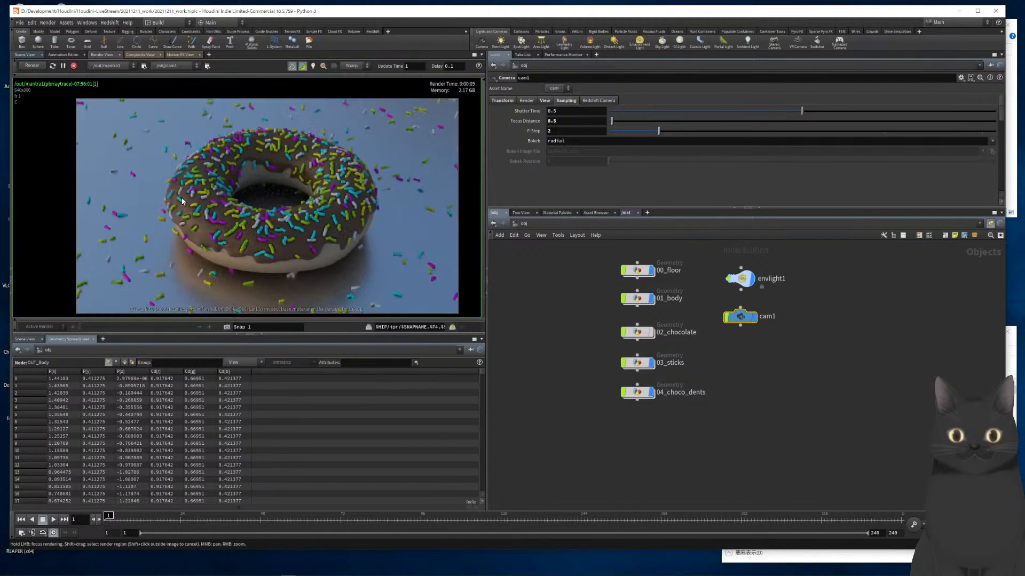
Show the 3D scene view and reframe cam1 slightly closer so that the donut fills more of the picture
click(26, 55)
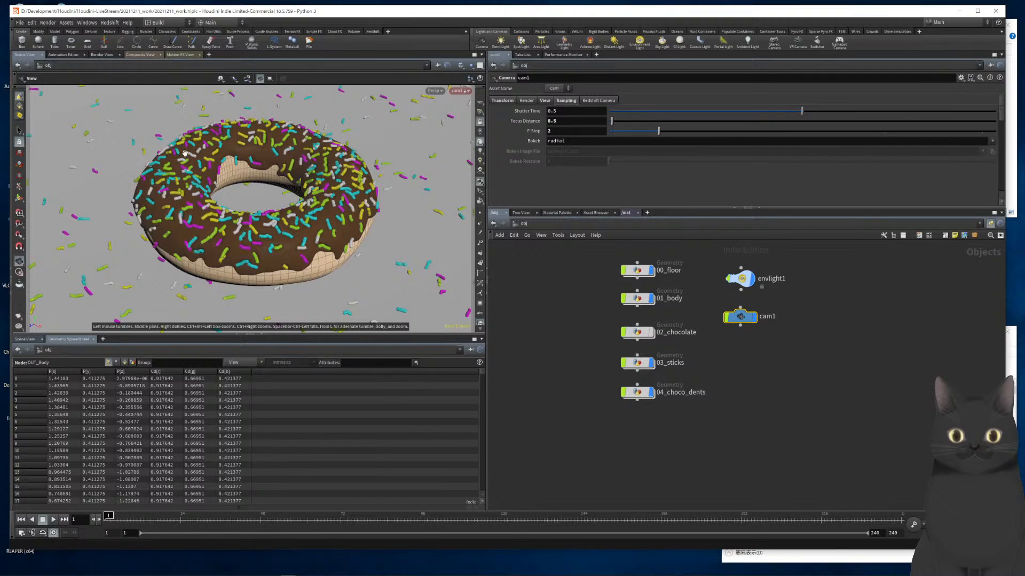
scroll(323, 212, up, 4)
scroll(292, 229, down, 5)
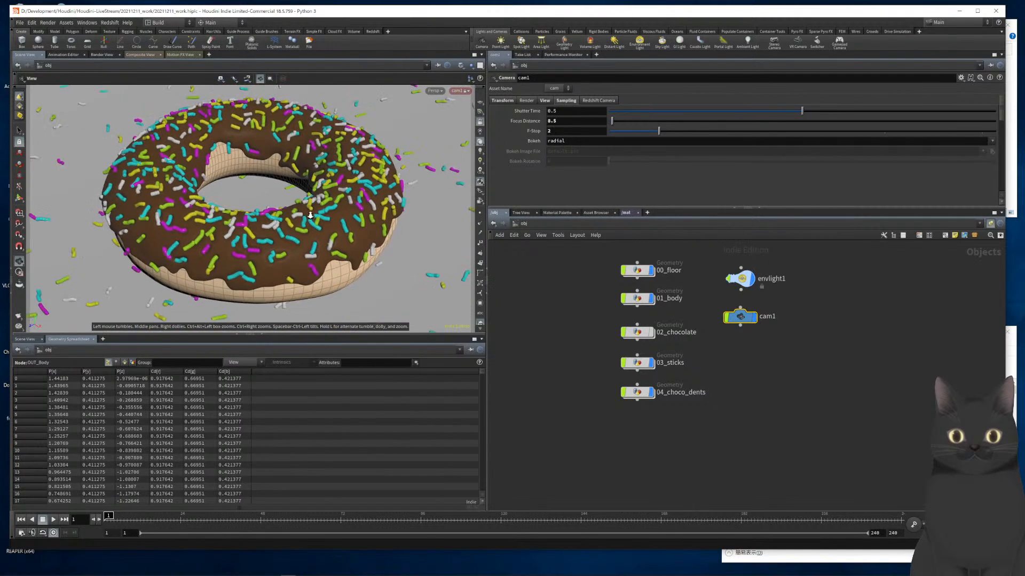
scroll(266, 255, up, 4)
scroll(266, 254, up, 5)
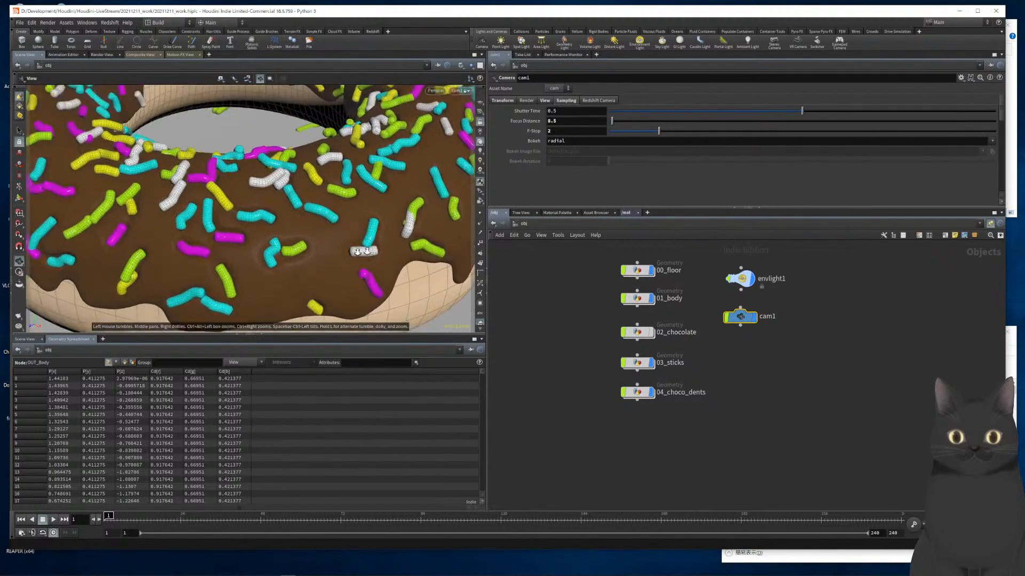
scroll(283, 254, down, 4)
scroll(303, 253, up, 2)
scroll(304, 253, down, 5)
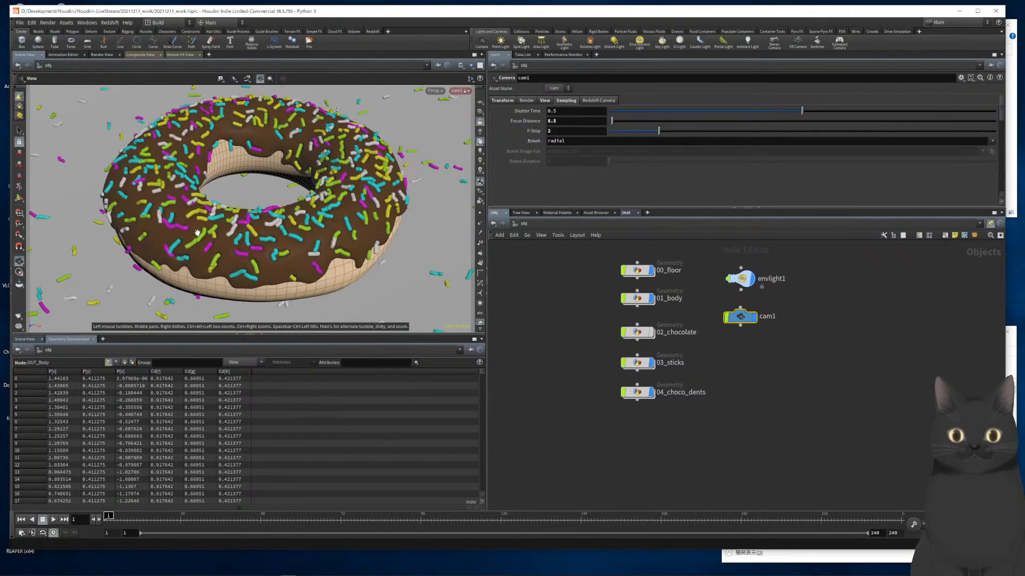
scroll(212, 228, up, 2)
scroll(374, 236, up, 6)
right_drag(373, 236, 239, 251)
drag(241, 249, 249, 244)
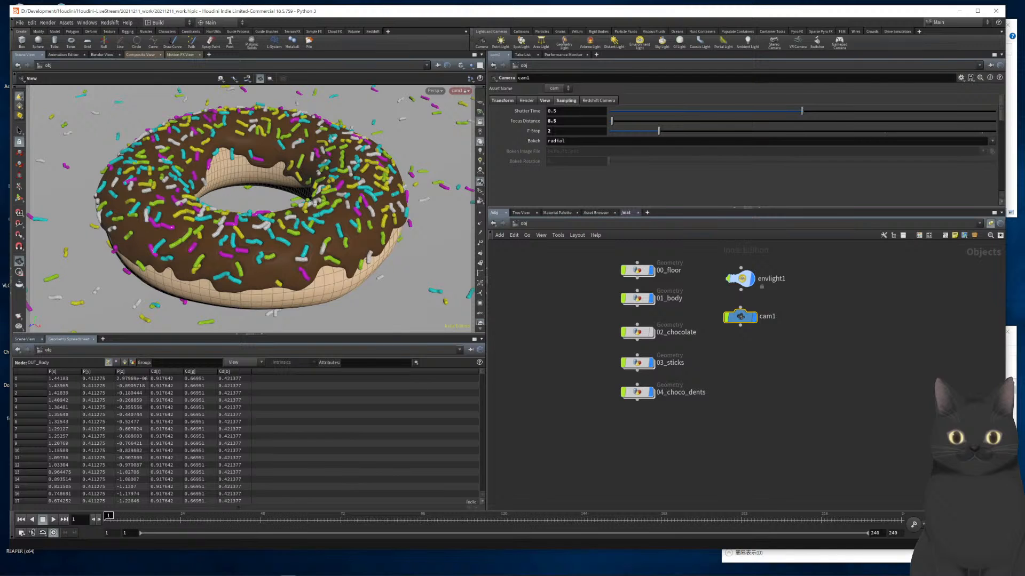